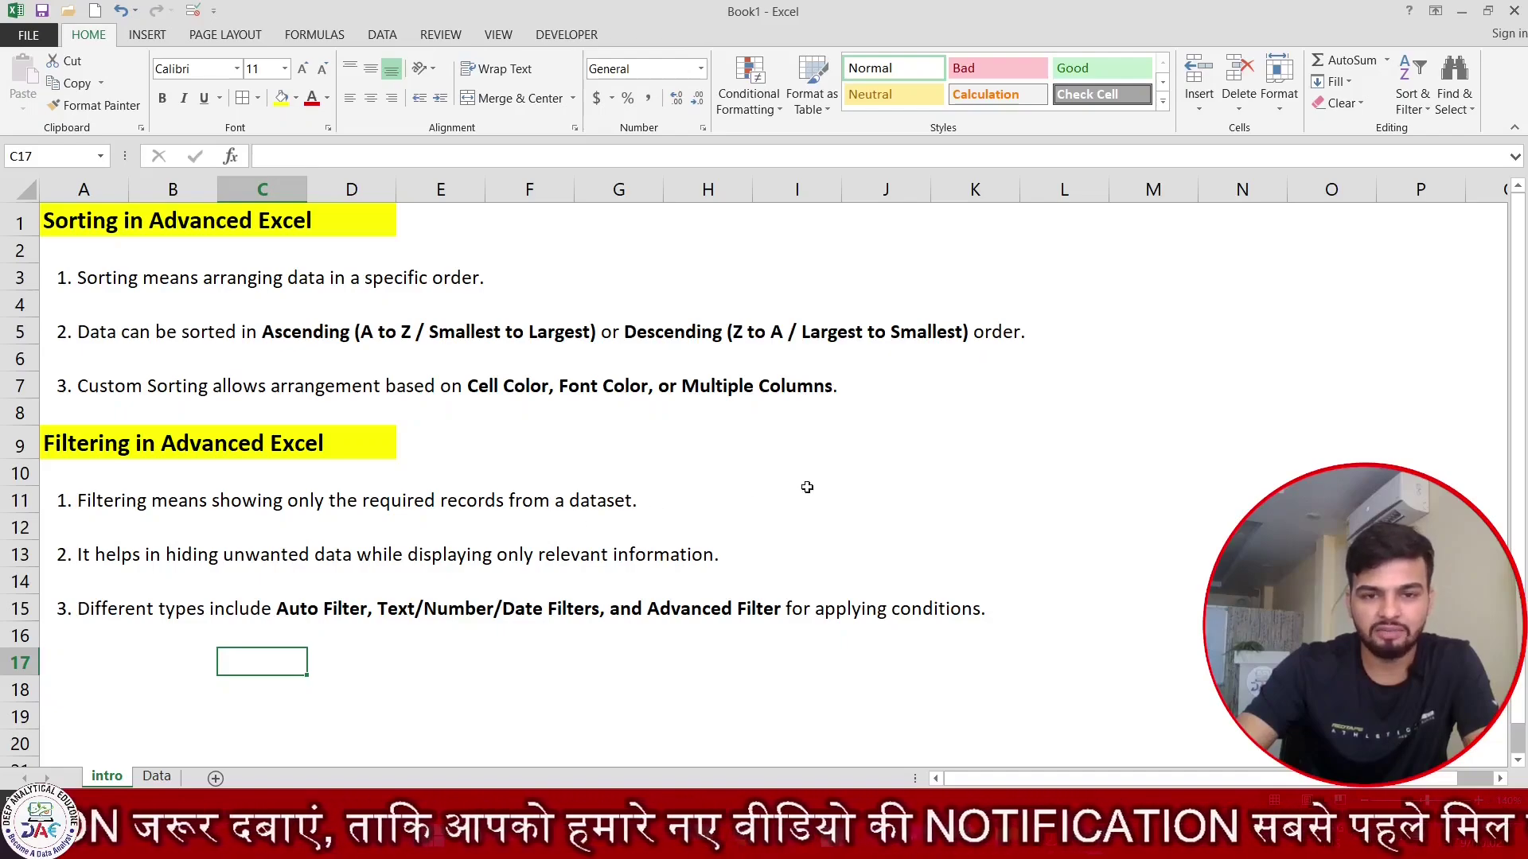
left_click_drag(705, 246, 1232, 489)
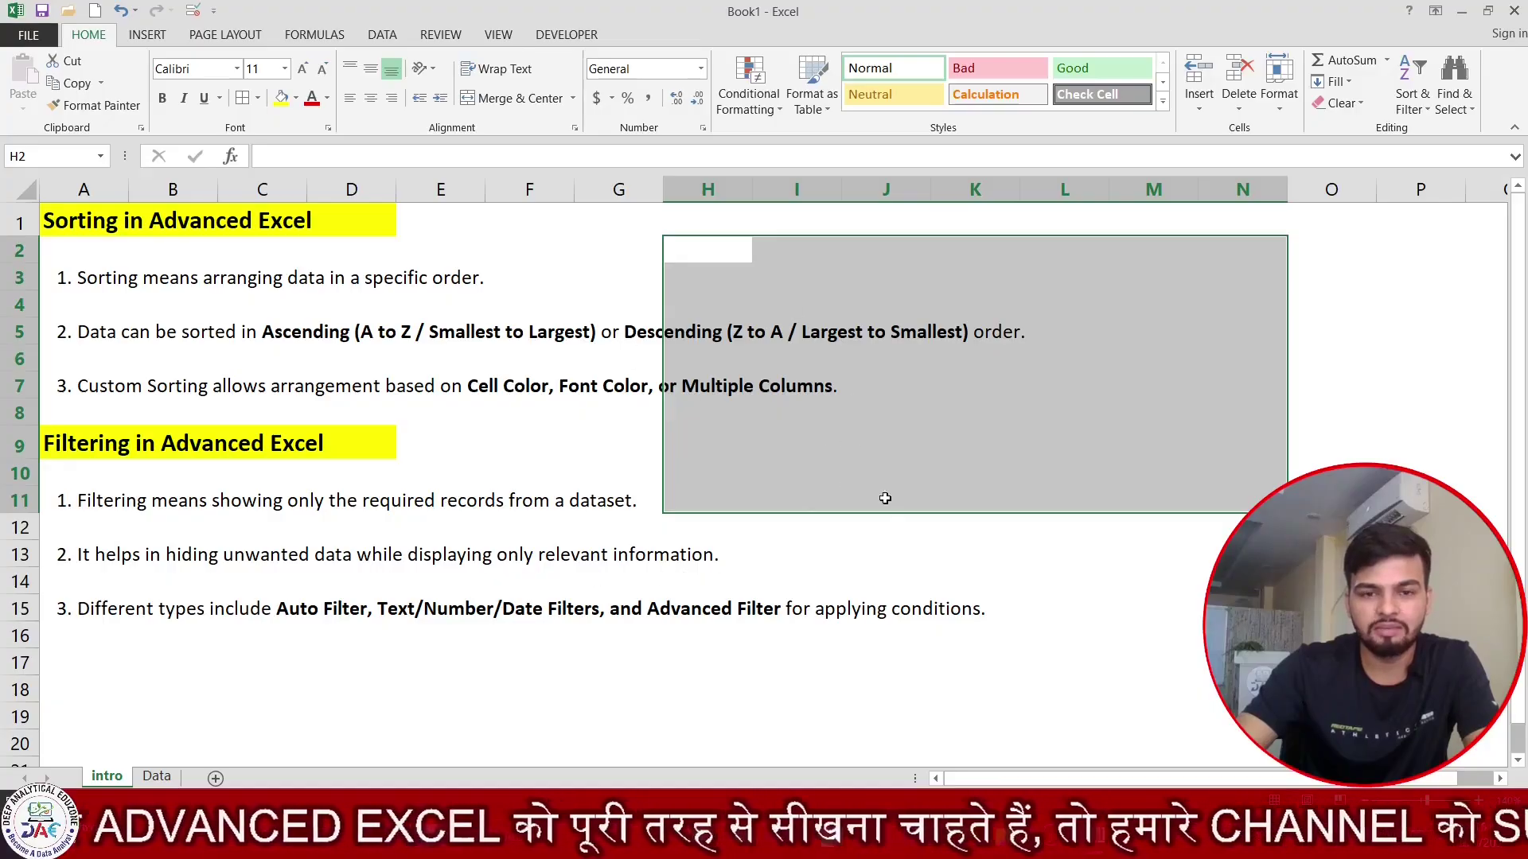
left_click(987, 539)
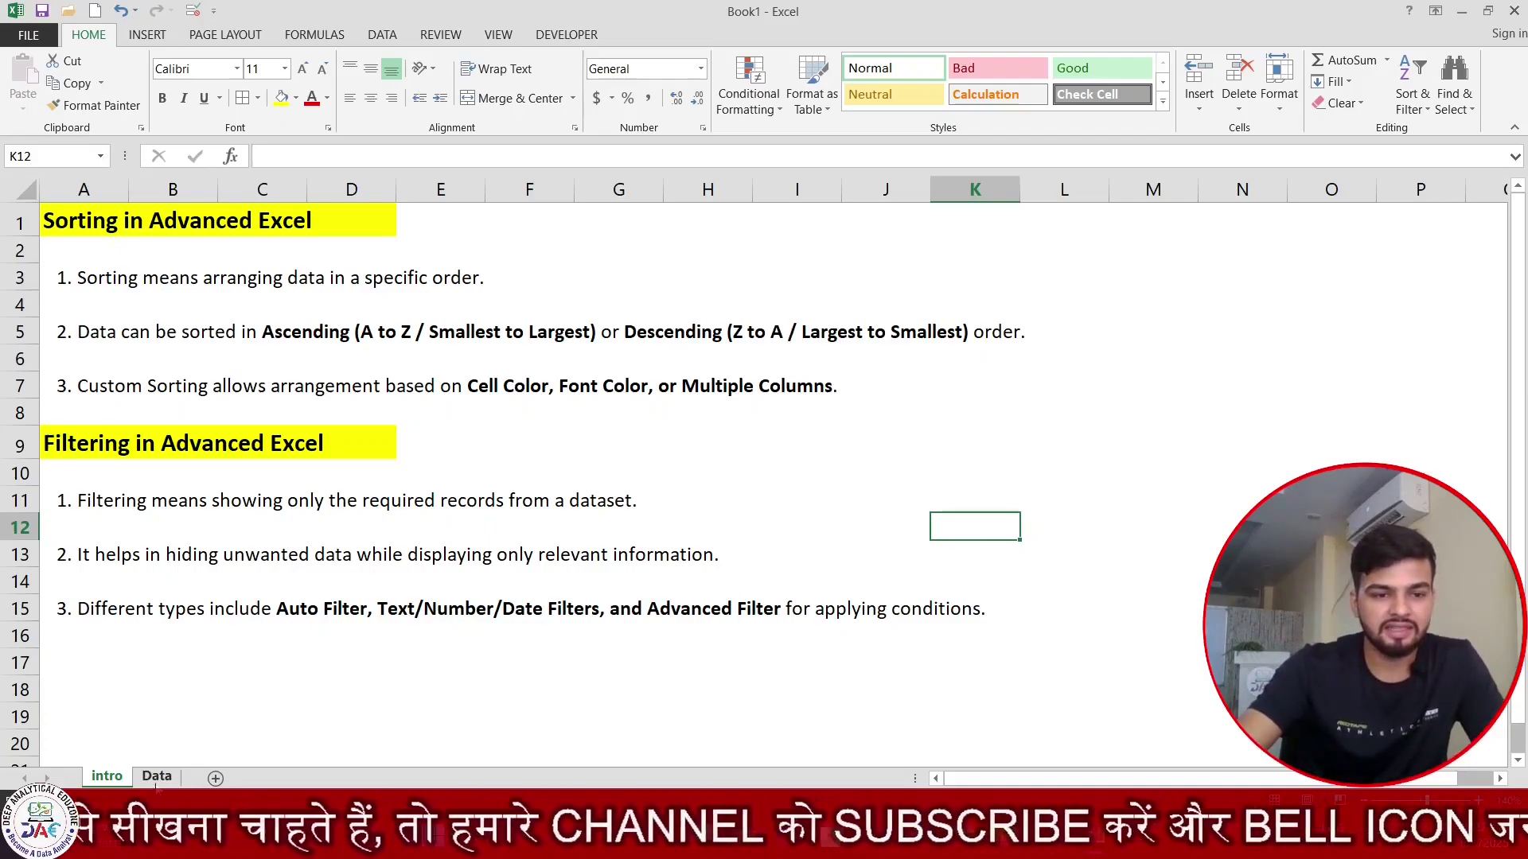
Switch to the Data sheet and review its column headers from Order Date through Order Priority.
left_click(157, 780)
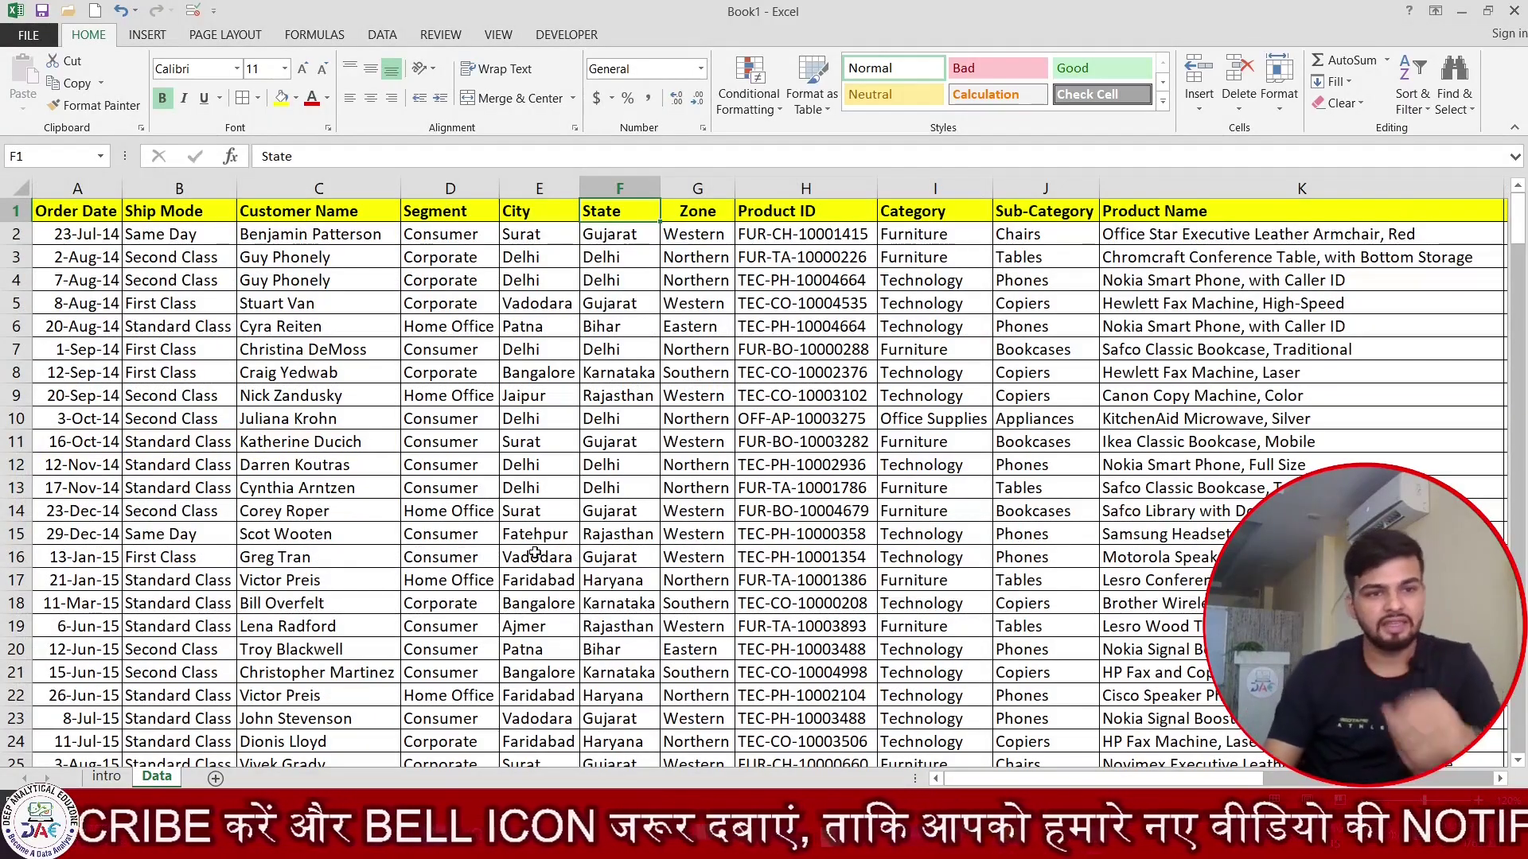
key("ctrl+Home")
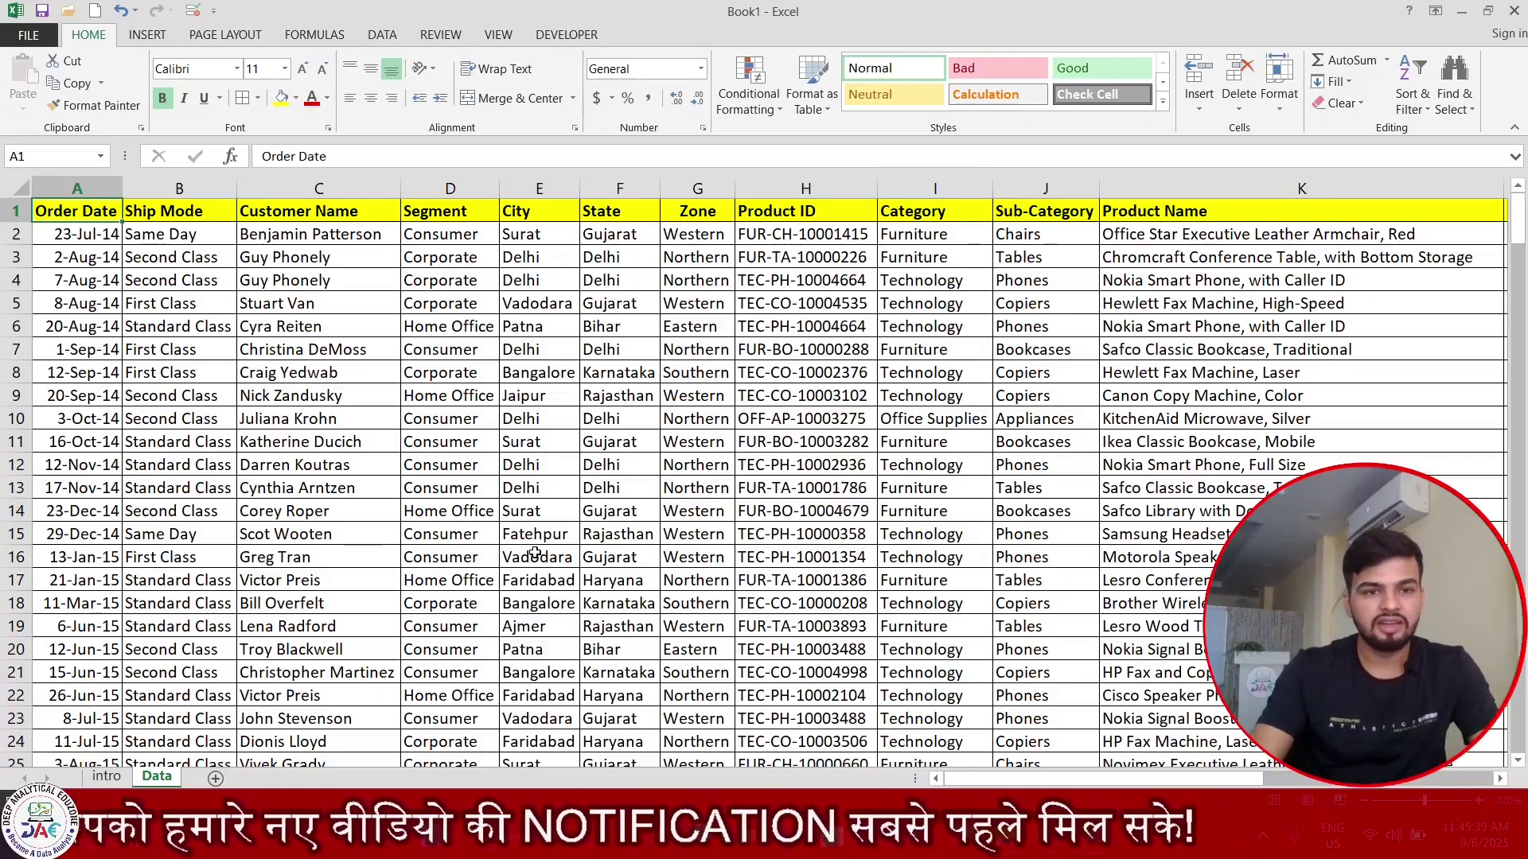
key("Right")
key("Right")
key("Right")
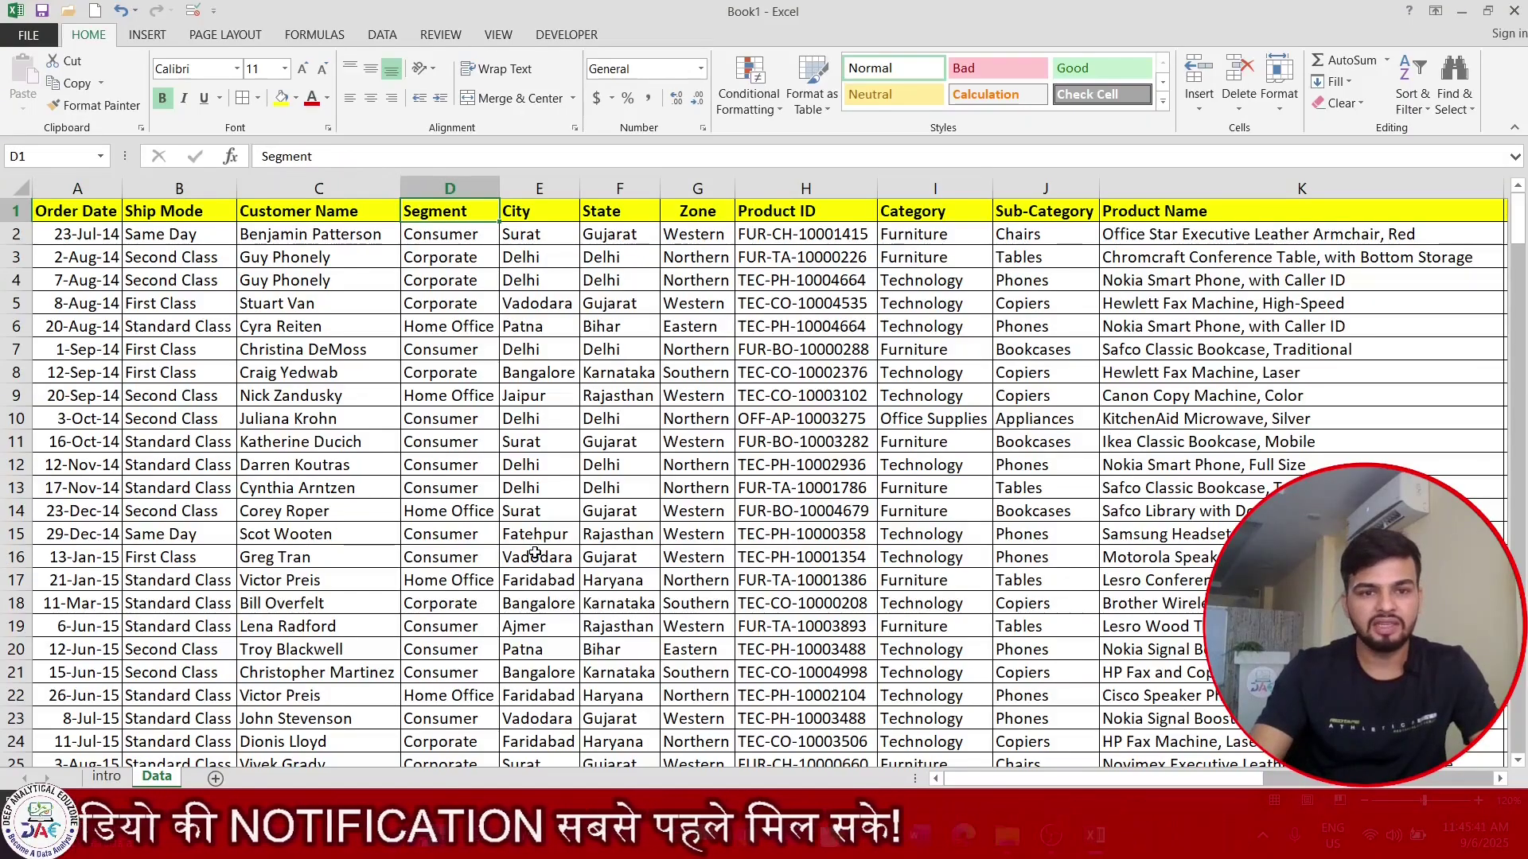
key("Right")
key("Right")
key("Right")
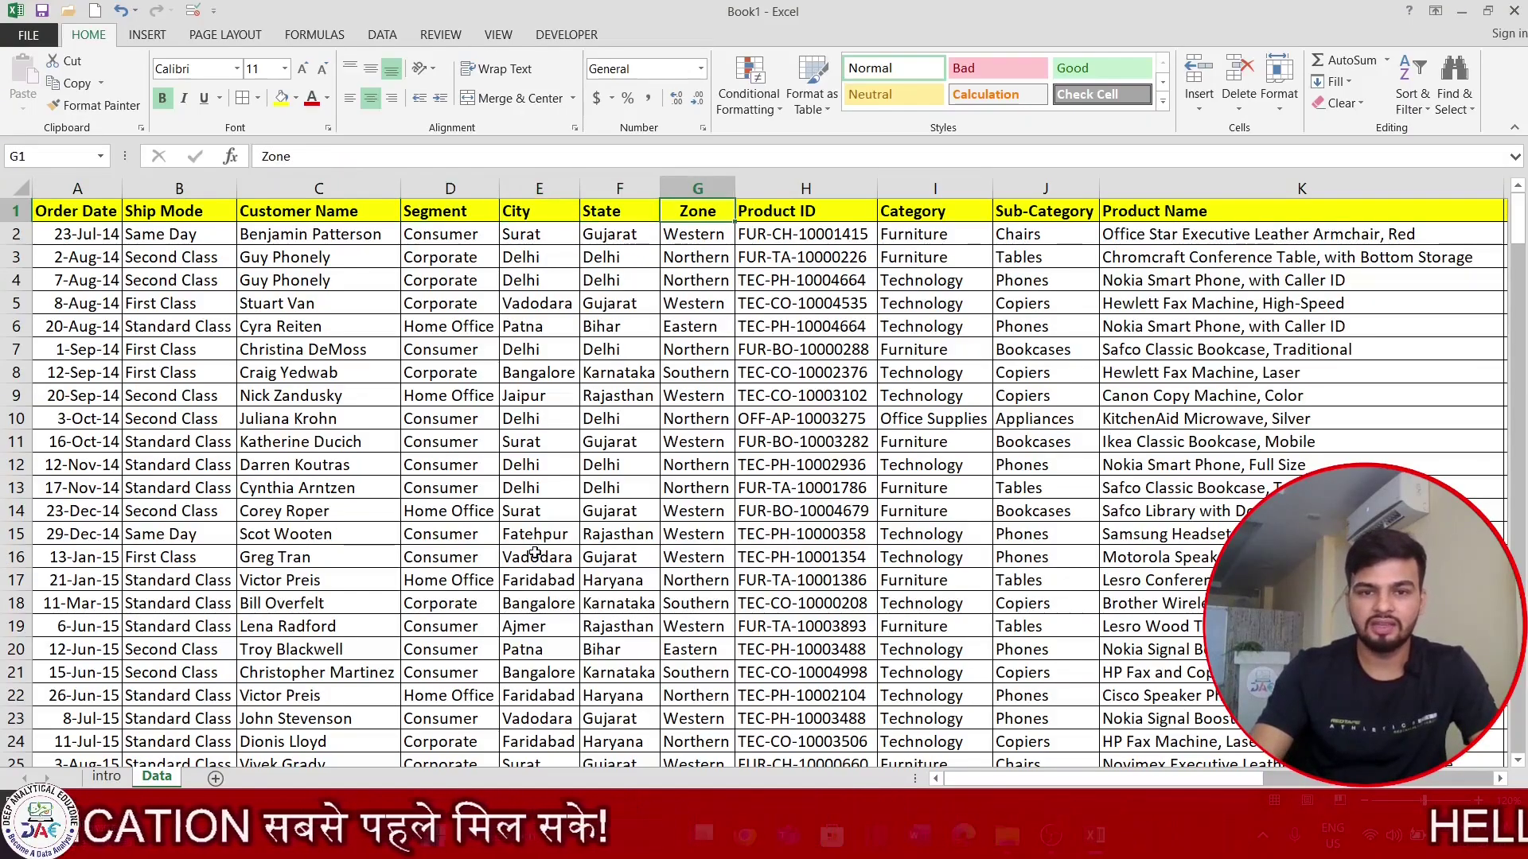
key("Right")
key("Right")
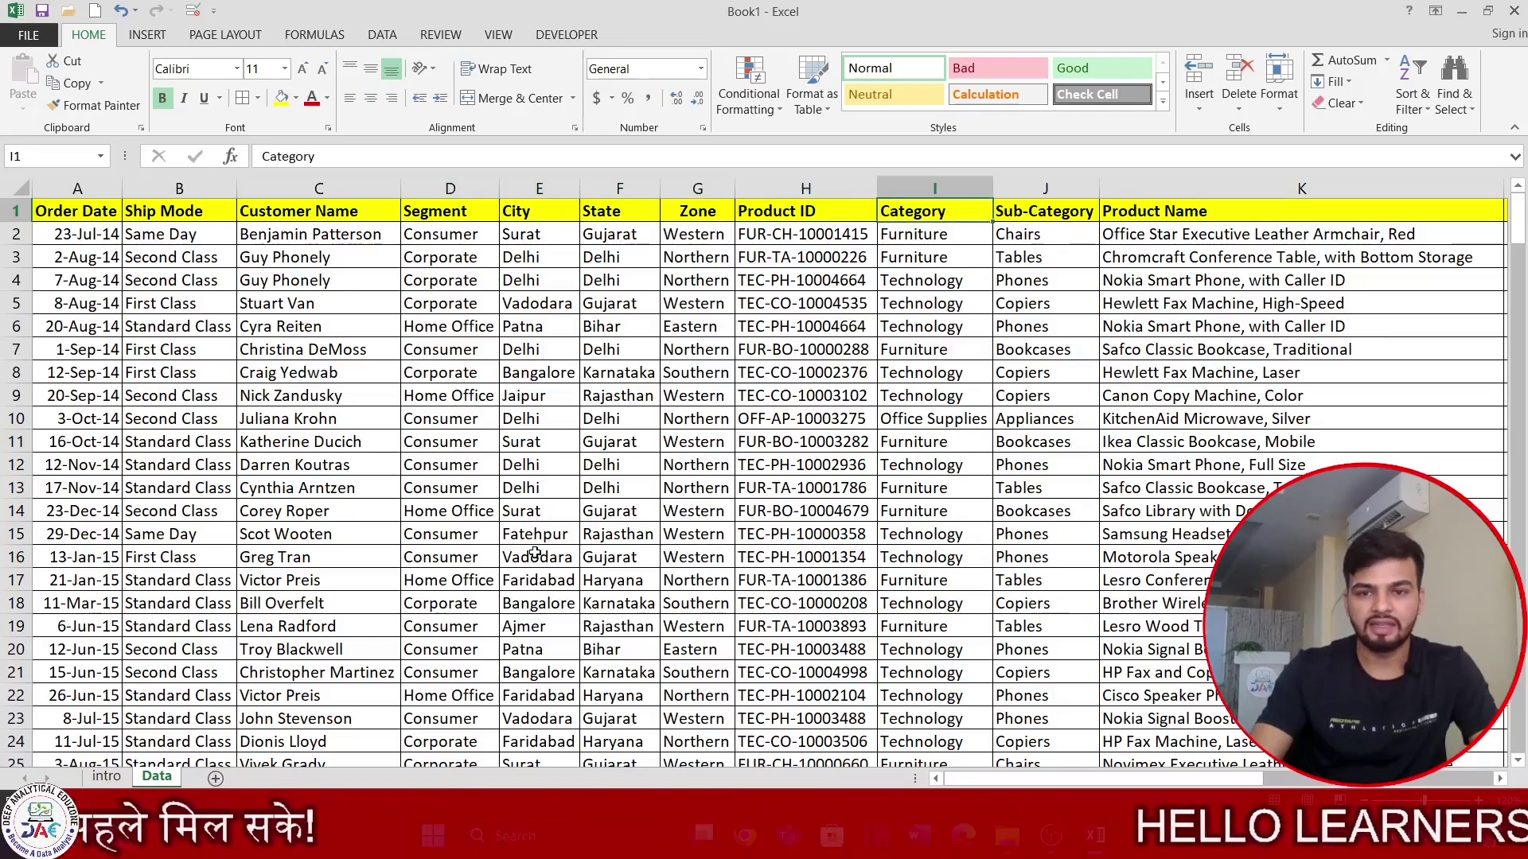
key("Right")
key("Right")
key("Right")
key("Right")
key("Right")
key("Right")
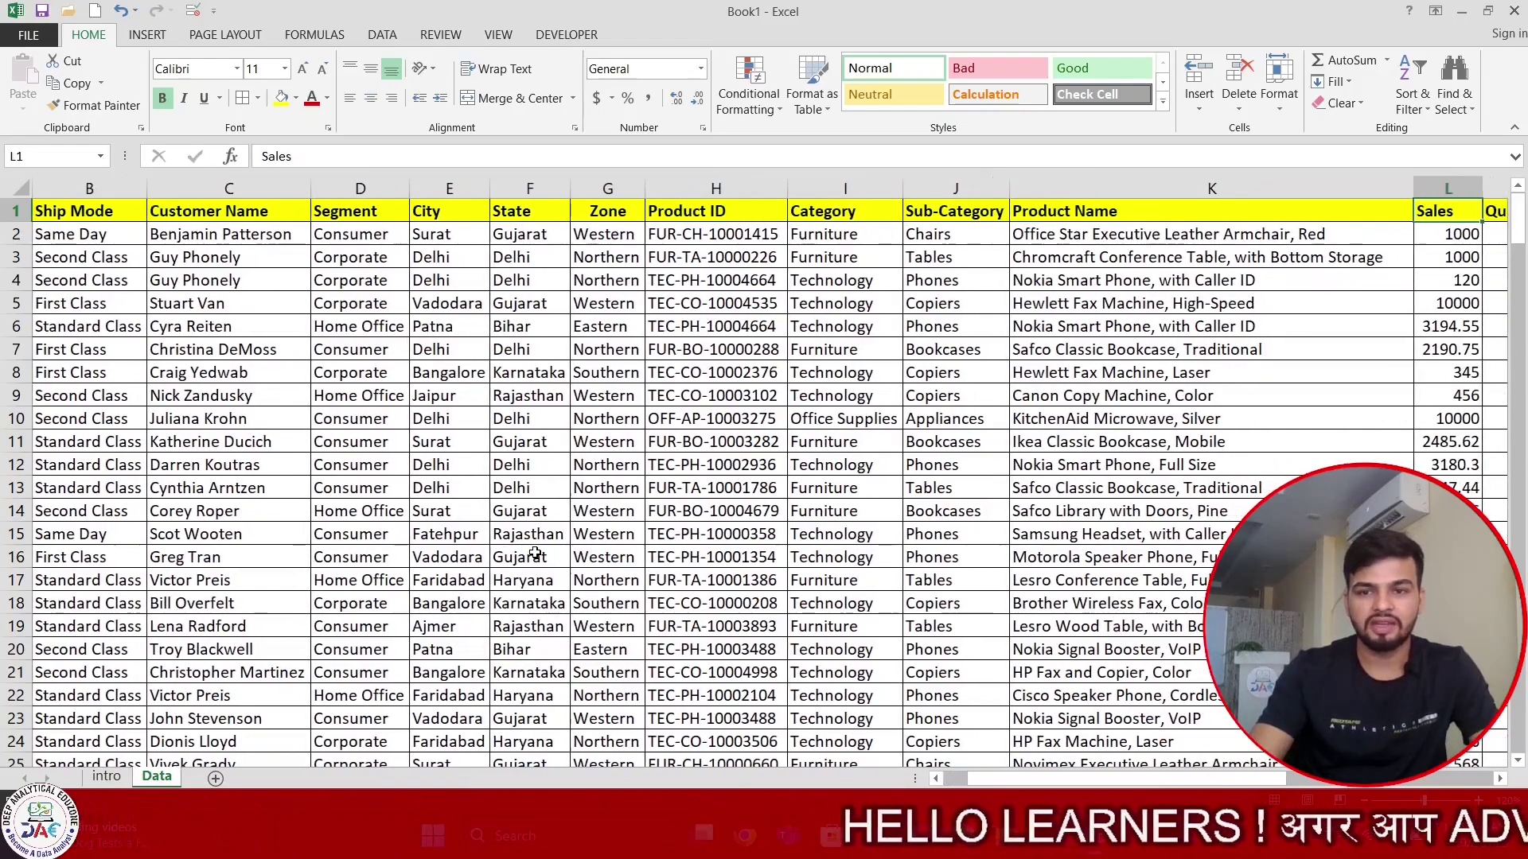
key("Right")
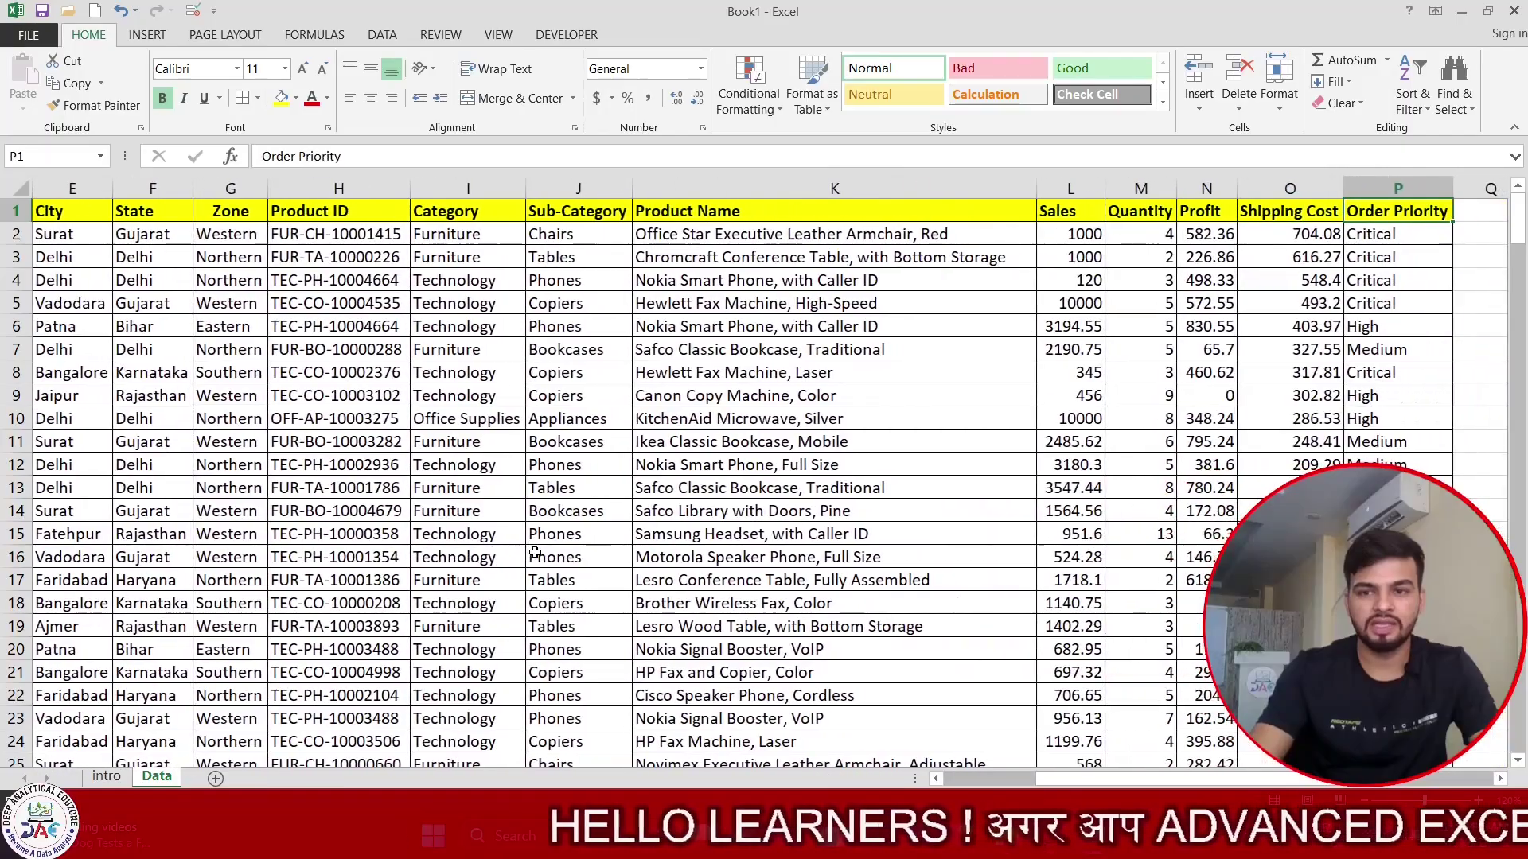
key("Right")
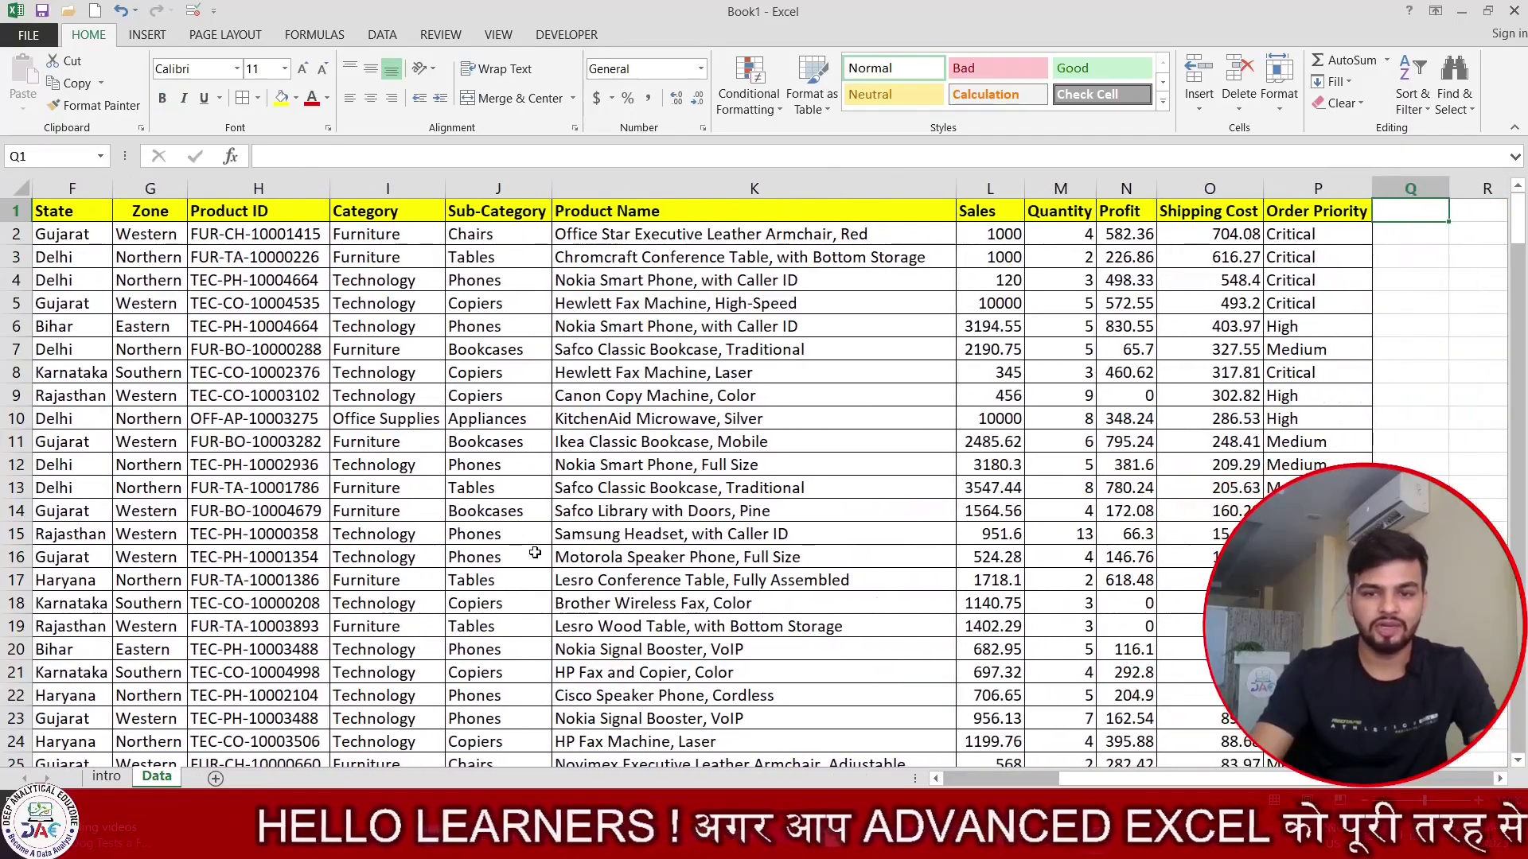
key("ctrl+Left")
key("ctrl+Left")
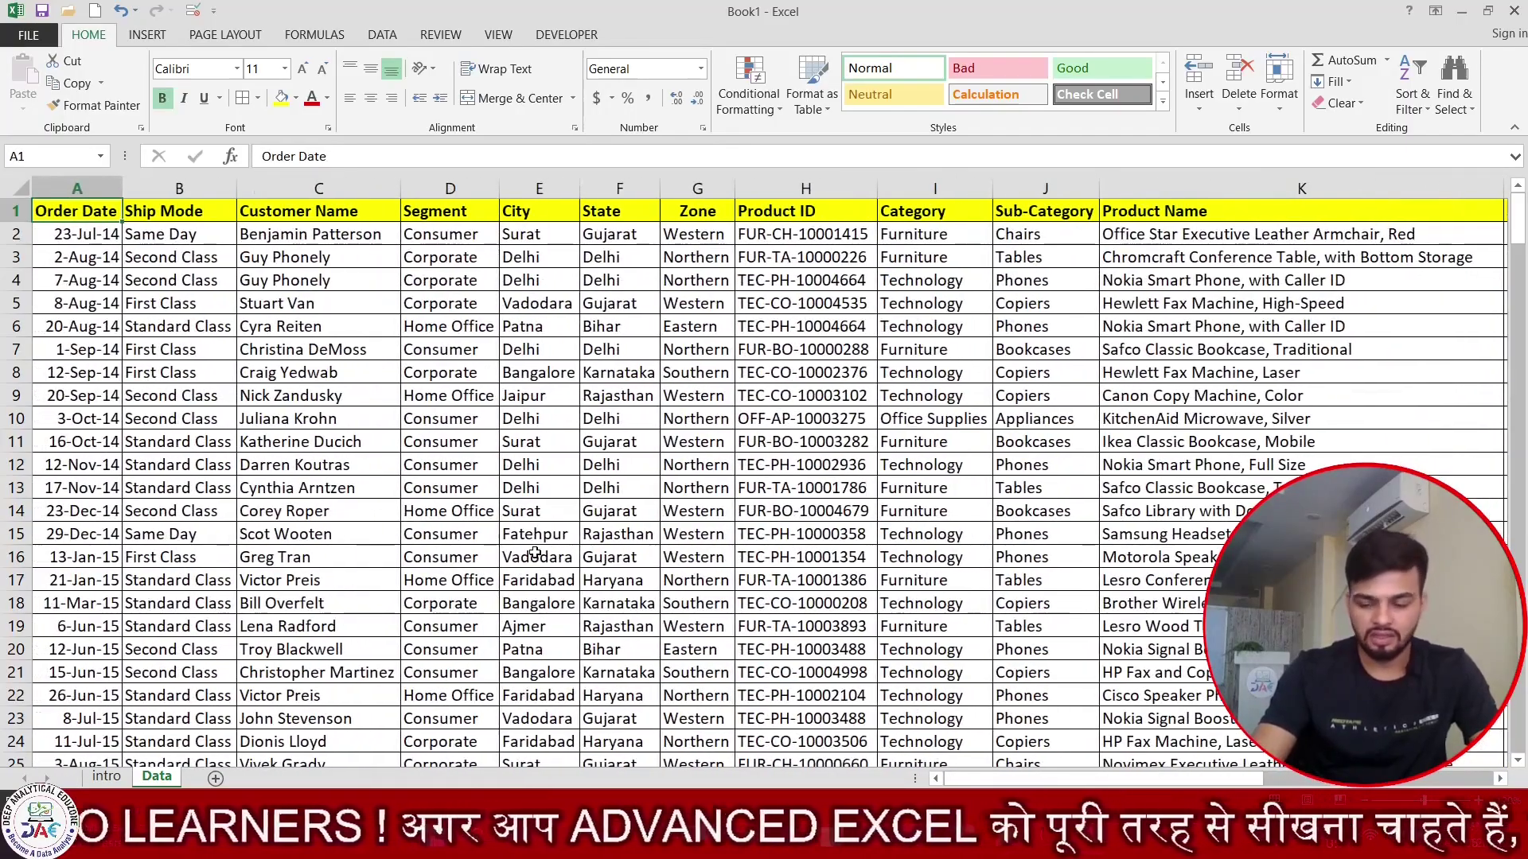
Examine the order of the entries in the Customer Name column, including repeated names, within the dataset.
key("Right")
key("Right")
key("Right")
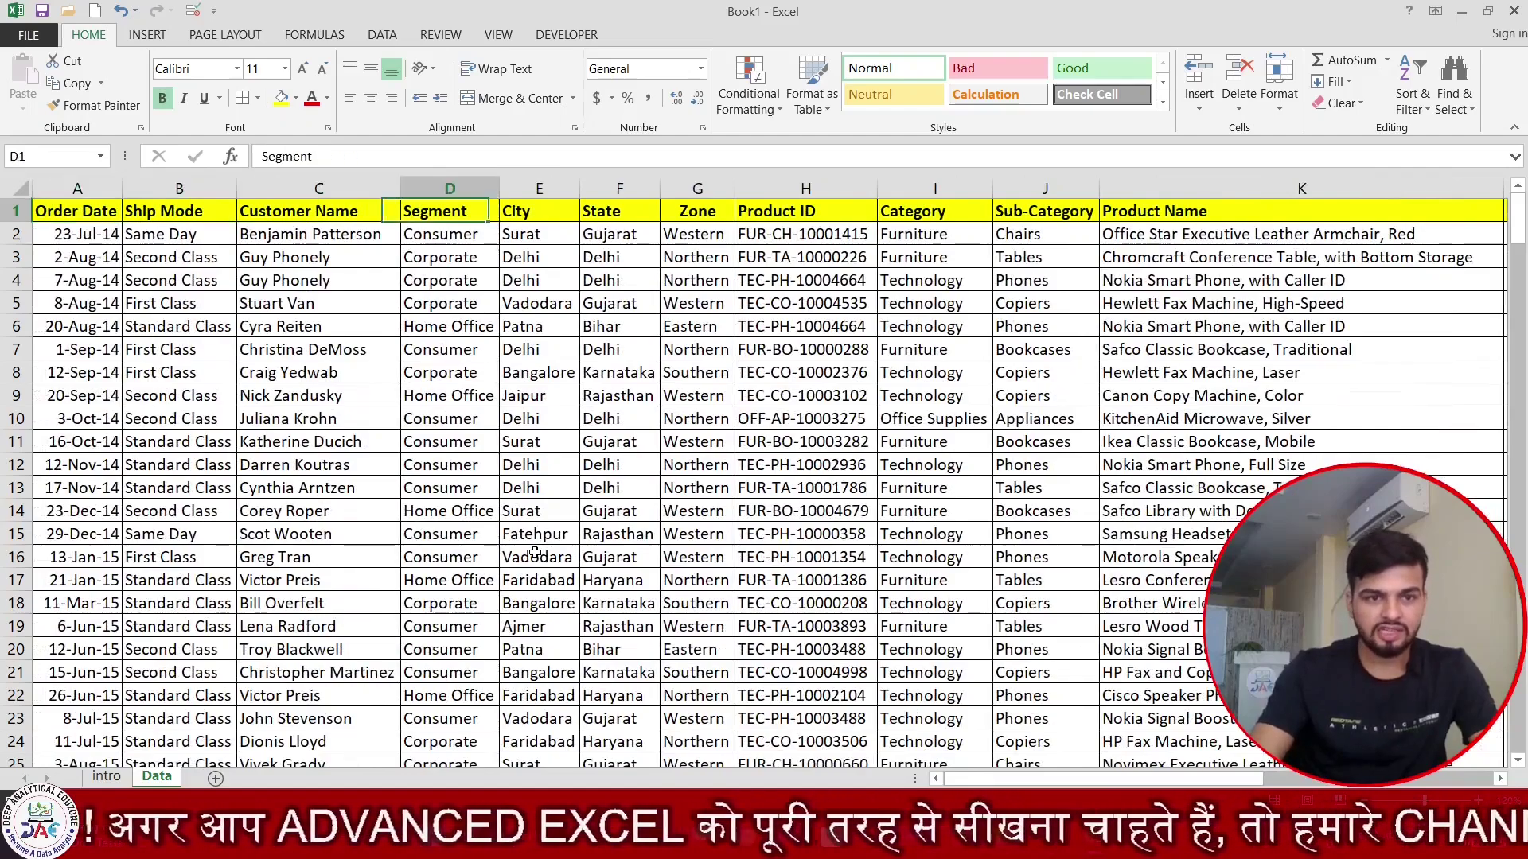
key("Left")
key("ctrl+space")
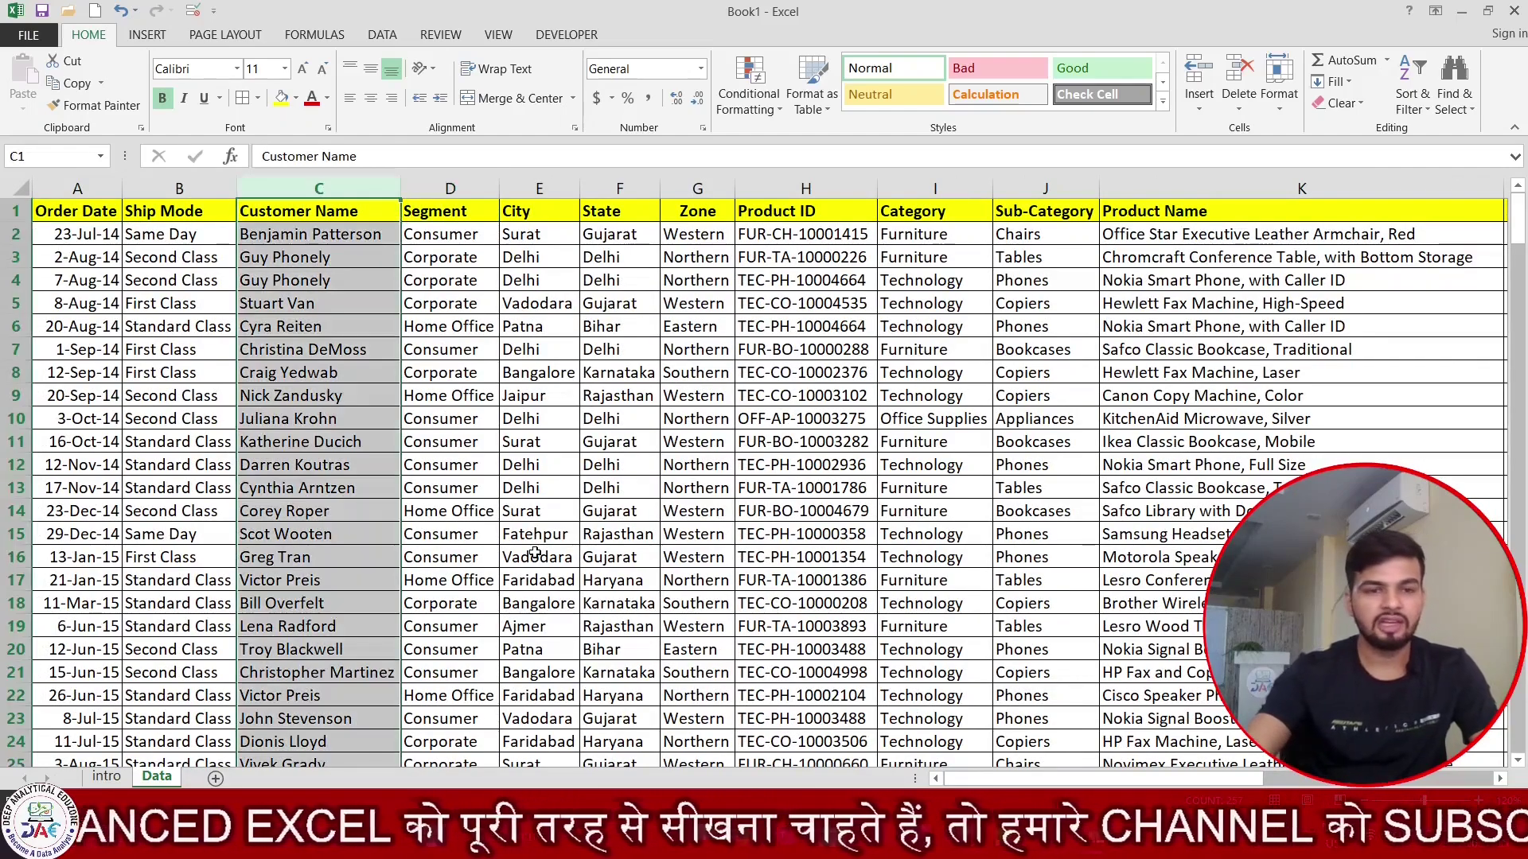
left_click(283, 327)
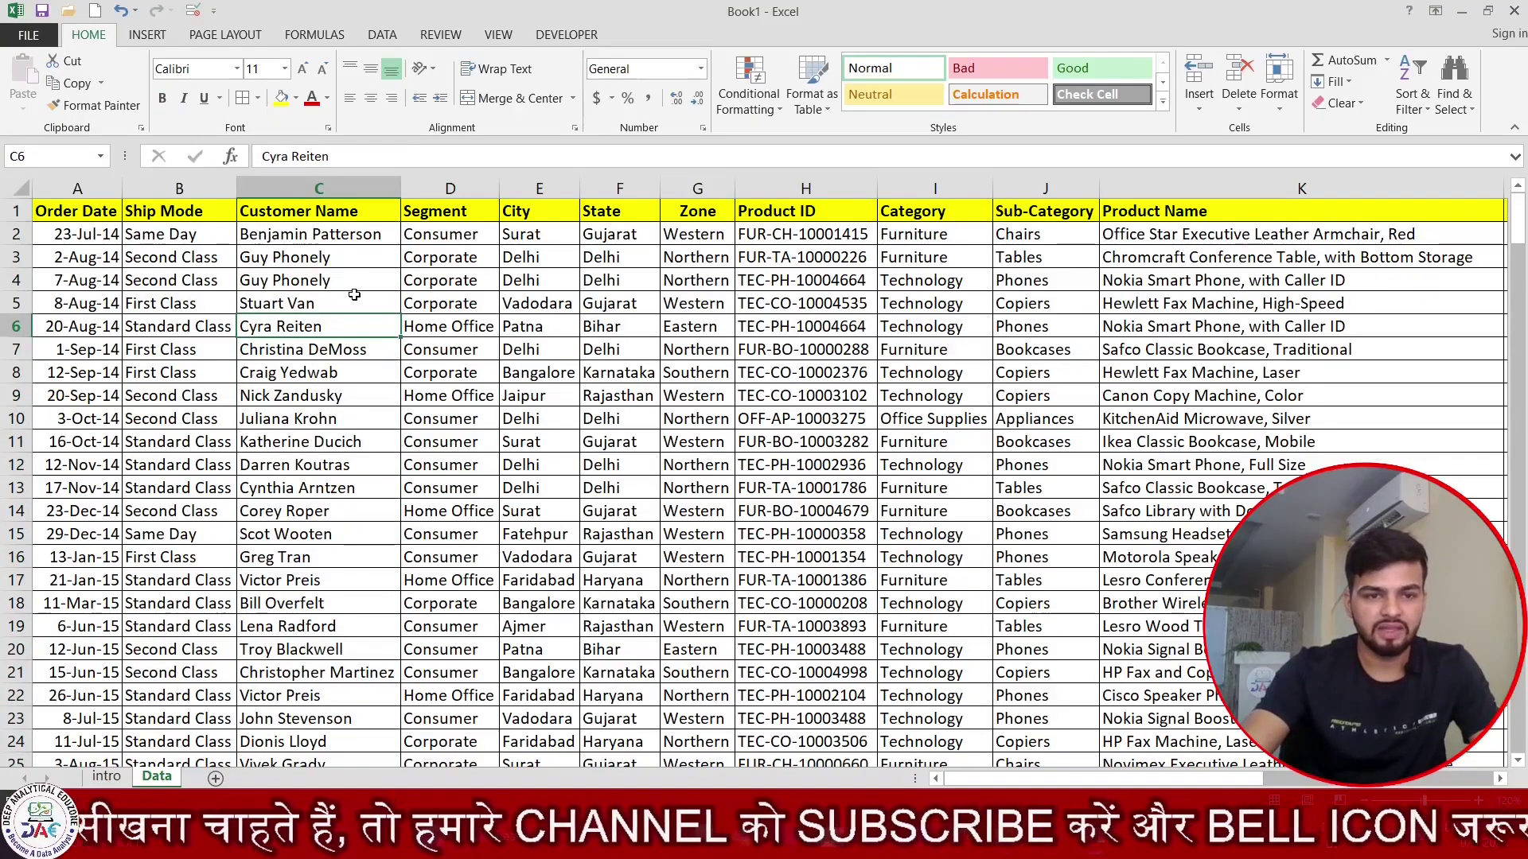
left_click_drag(289, 256, 358, 285)
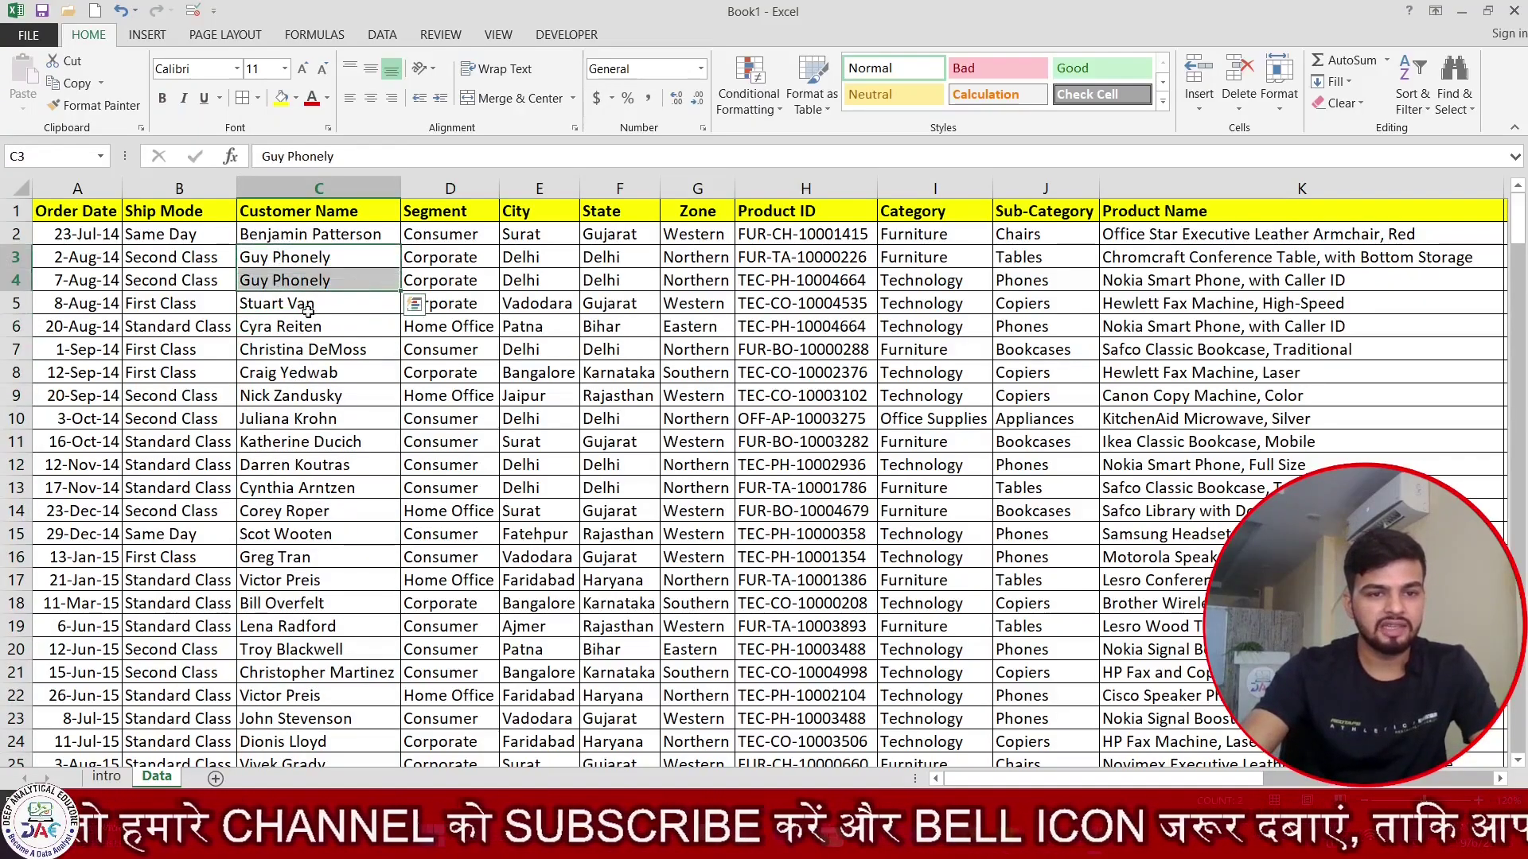
left_click_drag(302, 327, 302, 351)
left_click(286, 350)
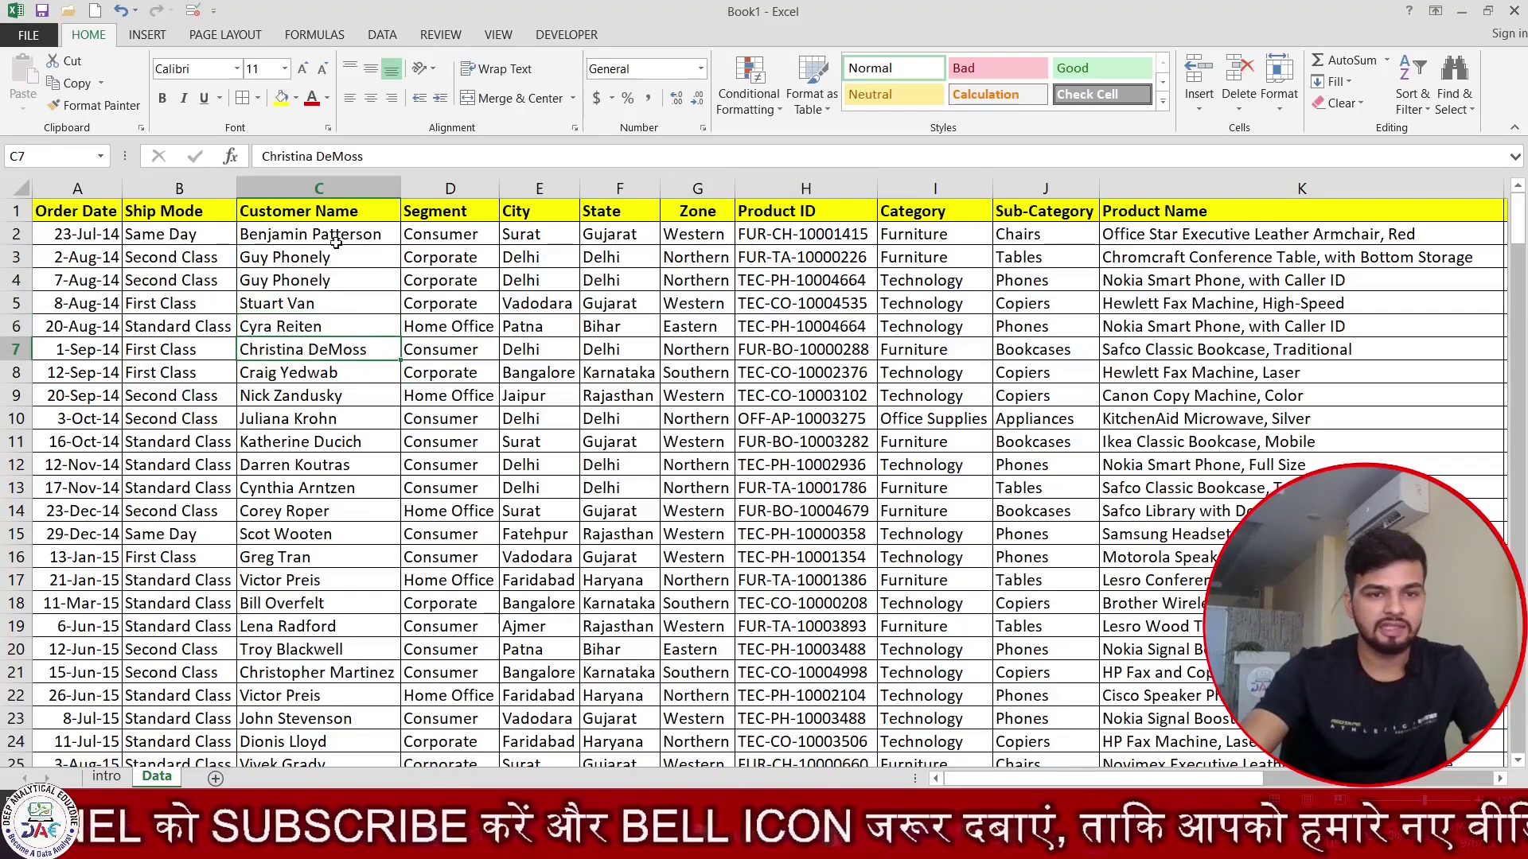
left_click_drag(336, 243, 334, 604)
left_click(536, 648)
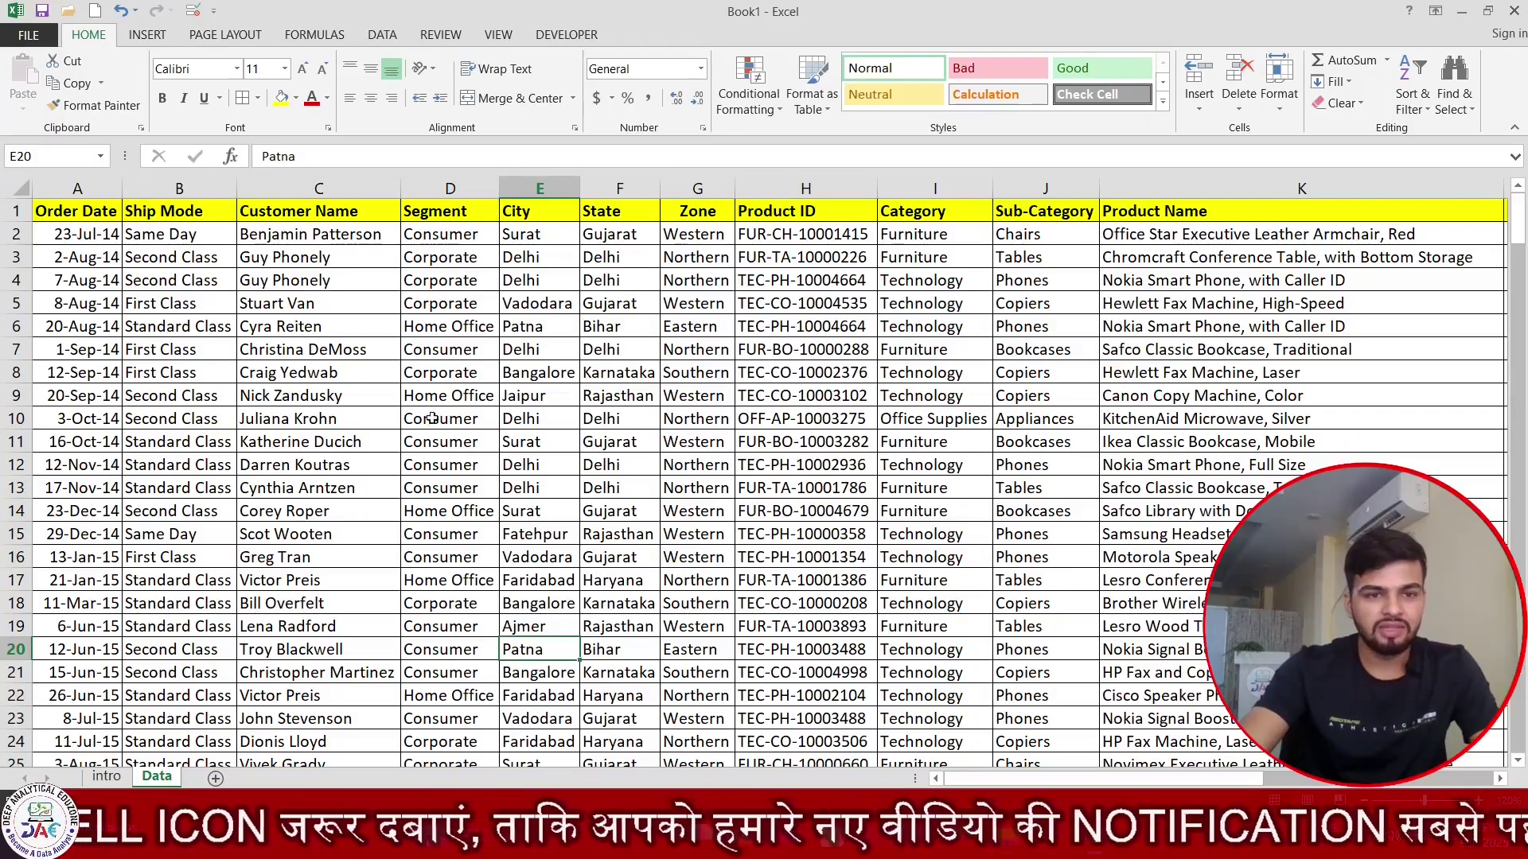
left_click_drag(72, 201, 867, 510)
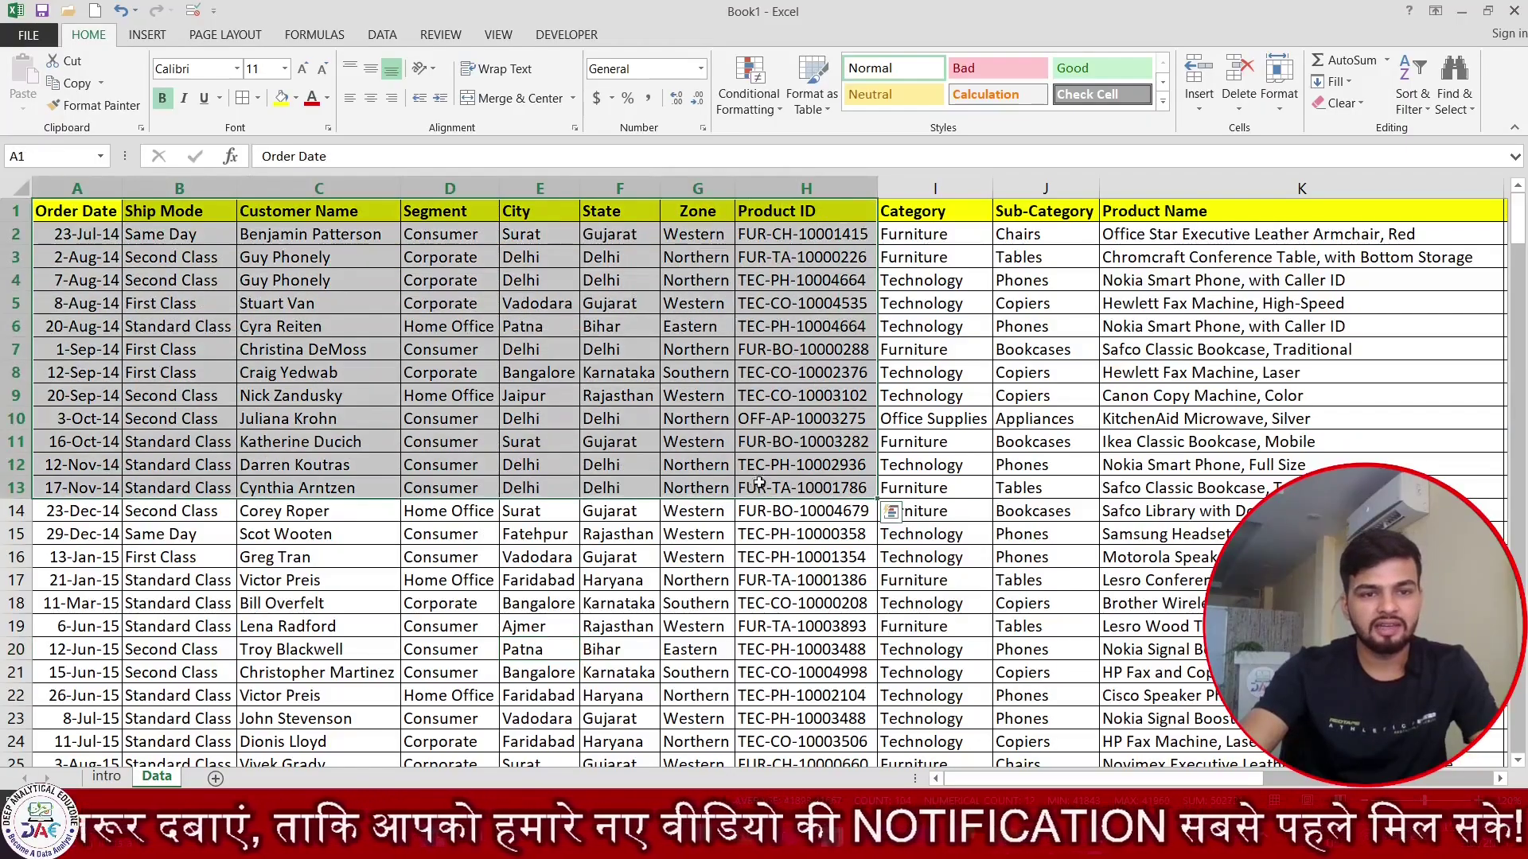
left_click(534, 395)
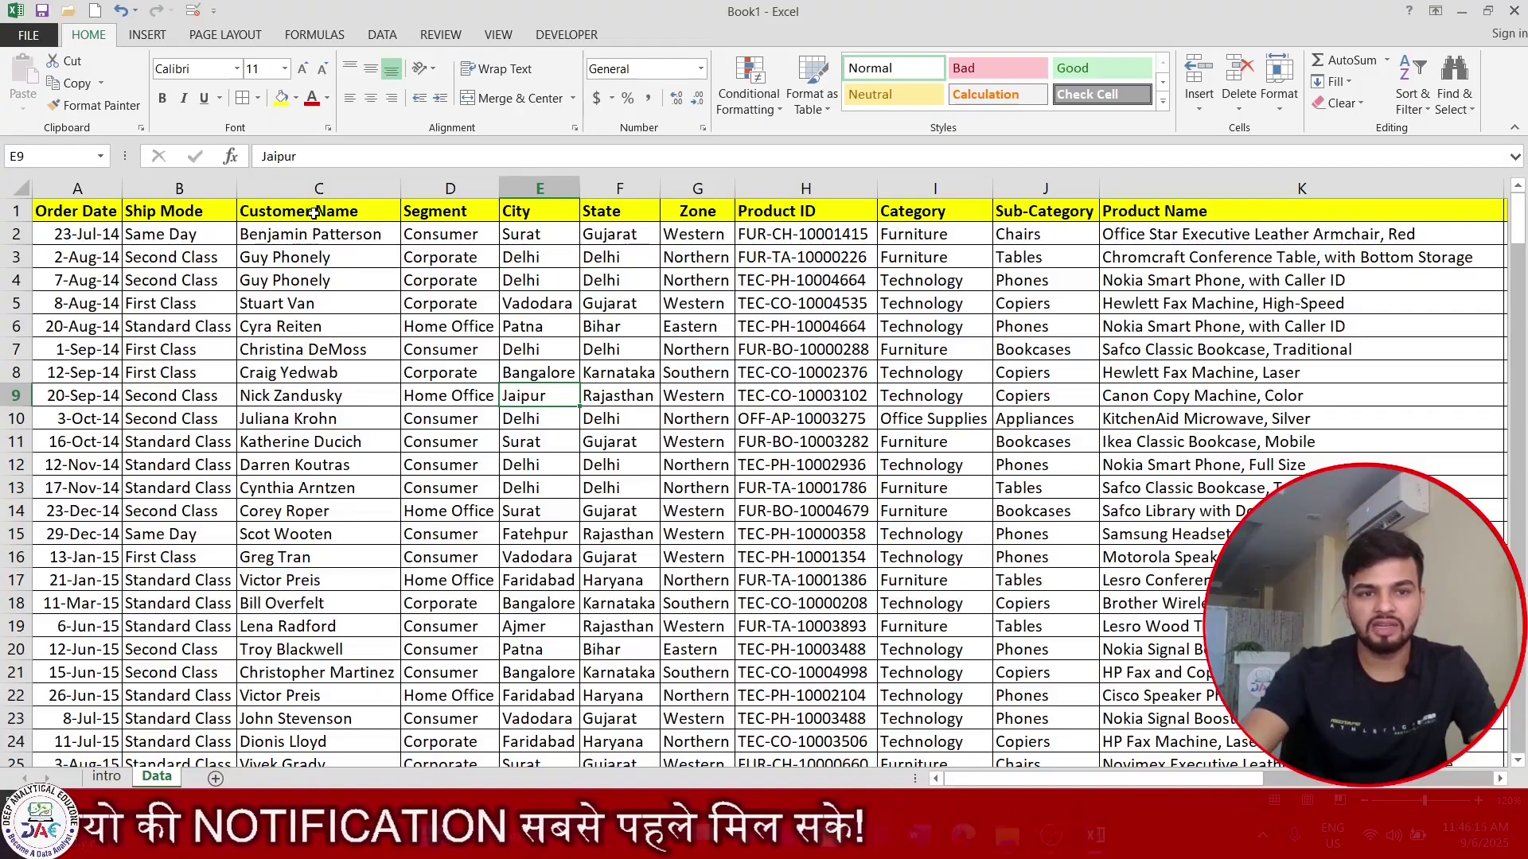
left_click_drag(312, 211, 330, 242)
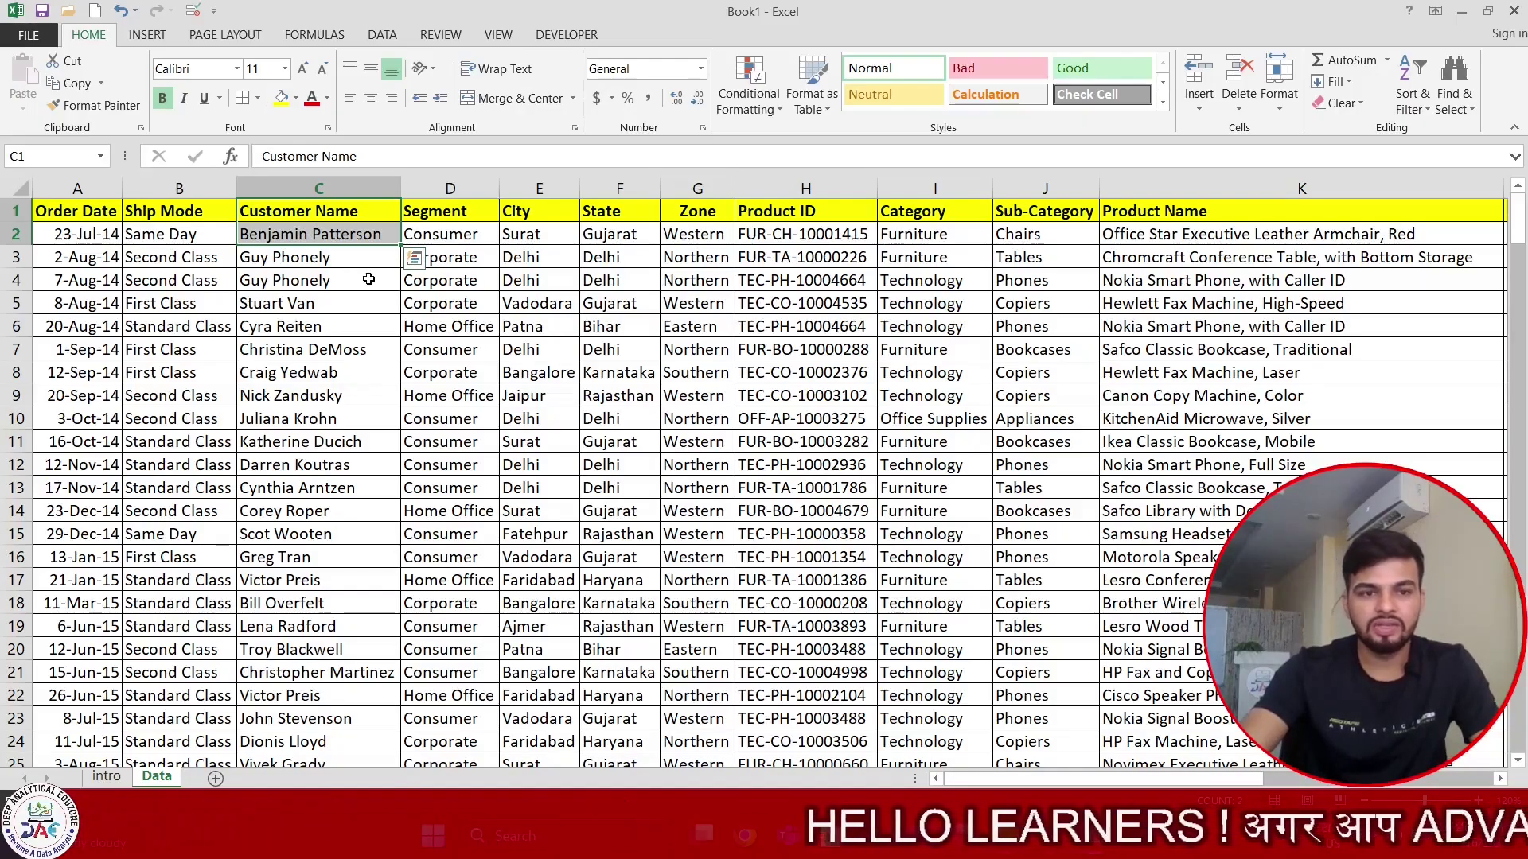
left_click(366, 277)
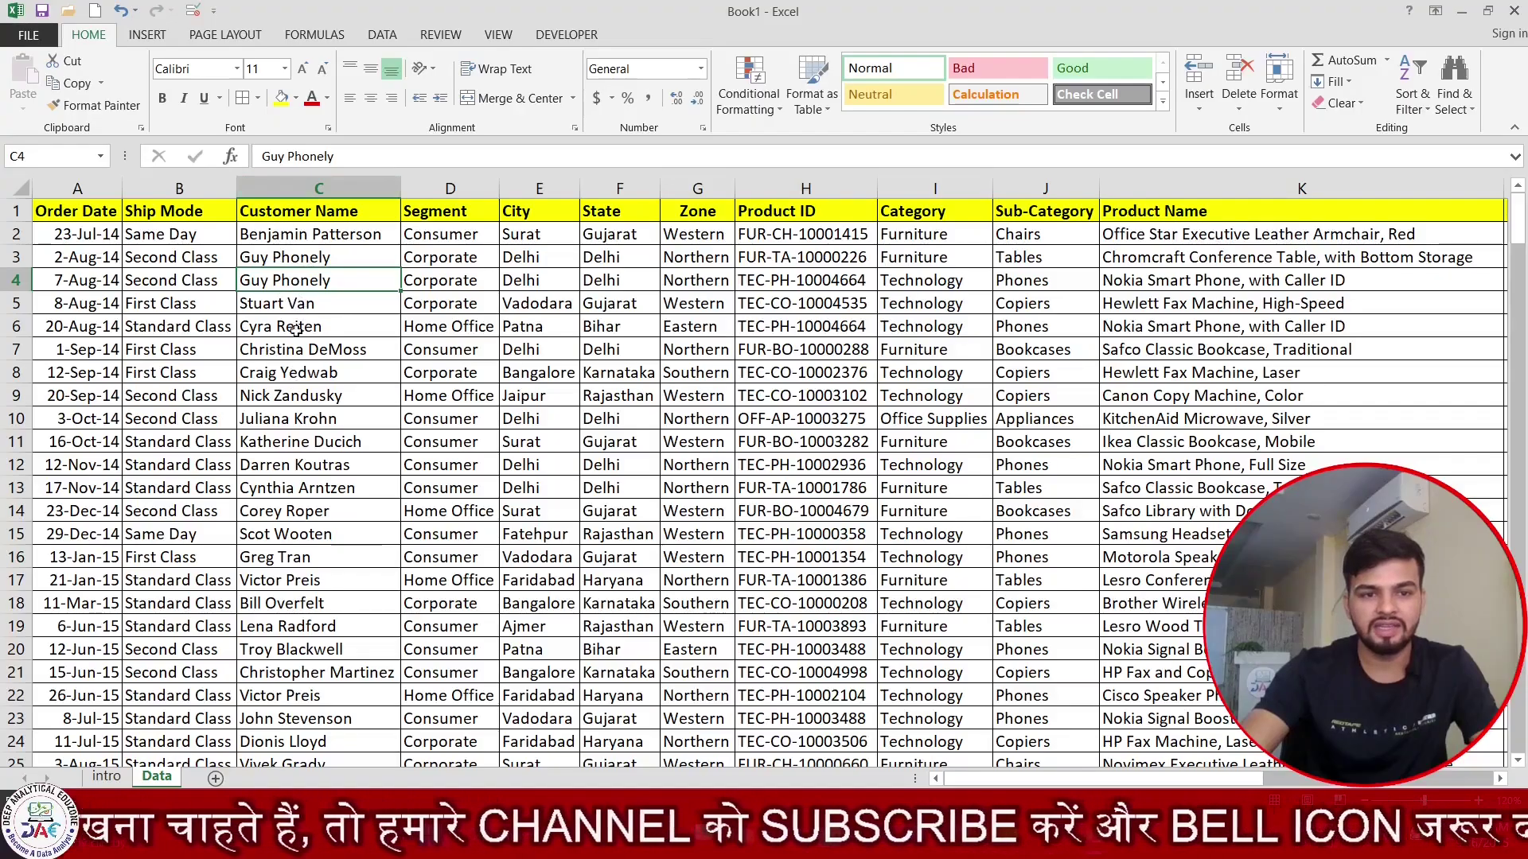
left_click(302, 465)
left_click(291, 349)
left_click(318, 256)
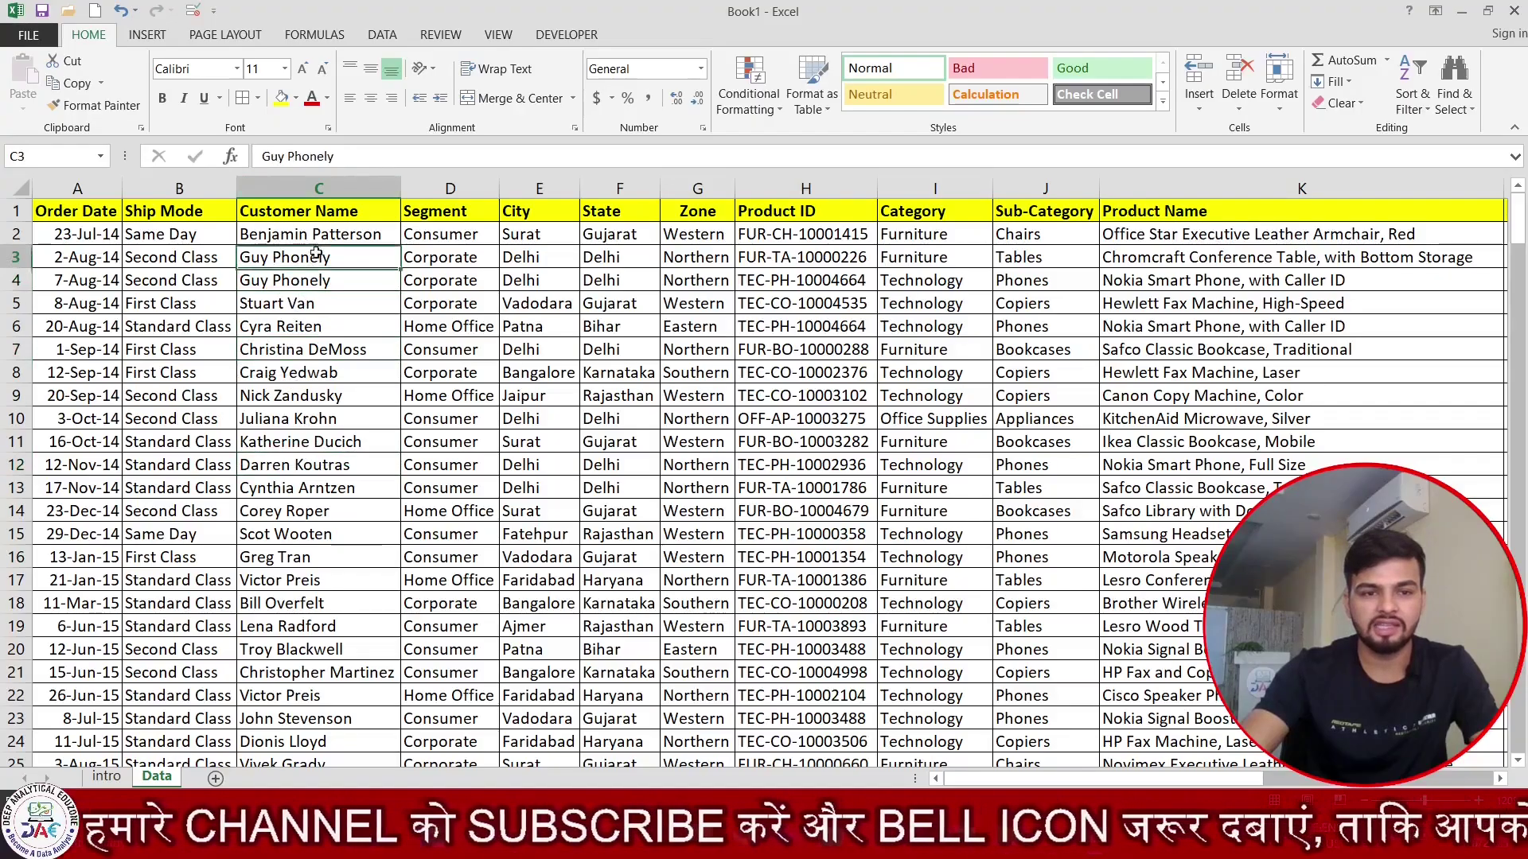
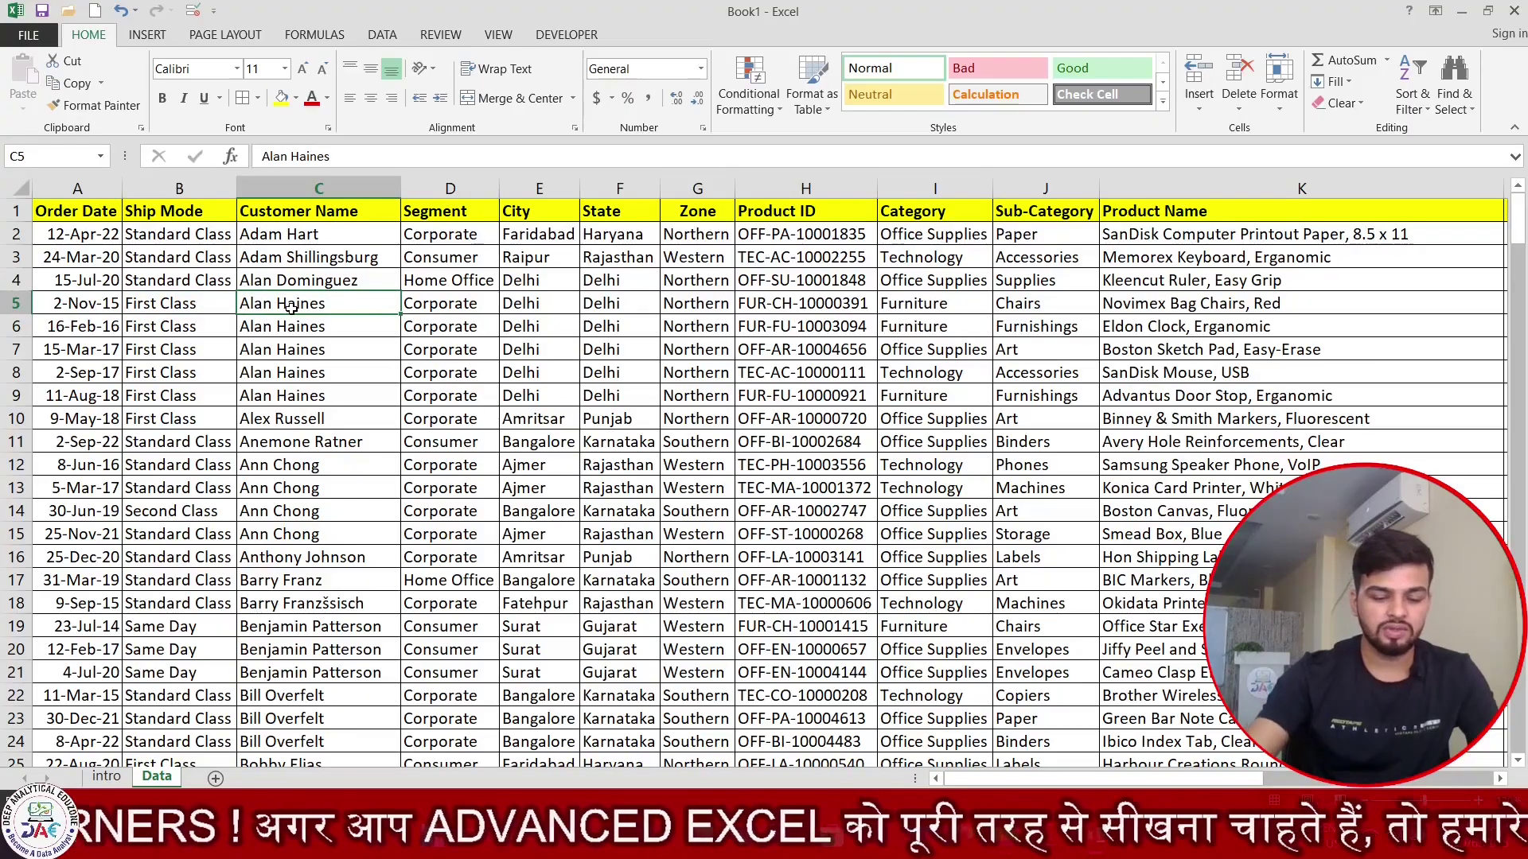
Fill the record in row 5, from Order Date through Order Priority, with a light orange color.
key("ctrl+shift+Right")
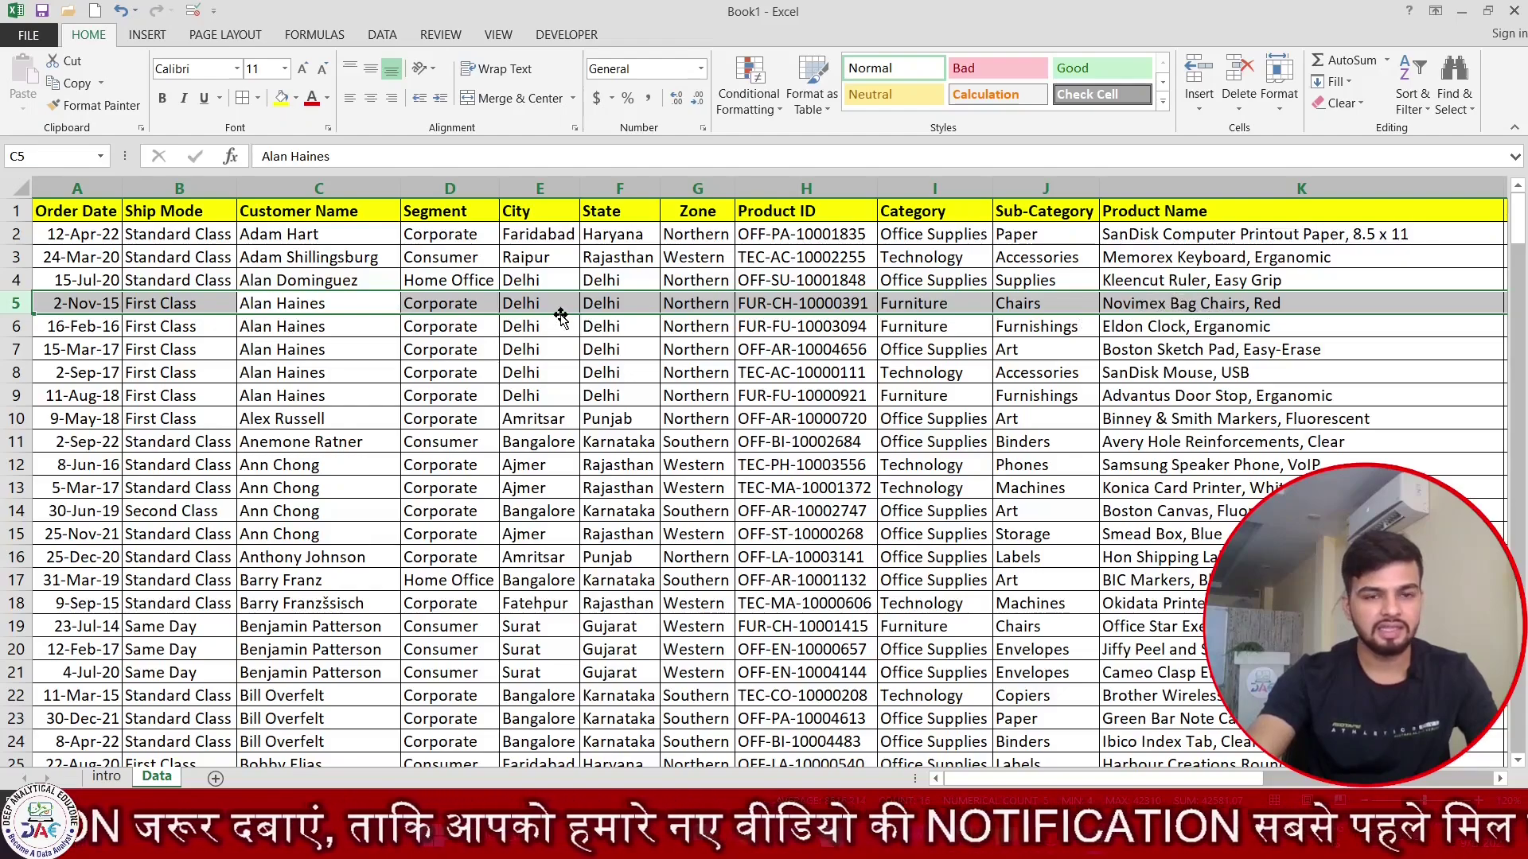
left_click(309, 303)
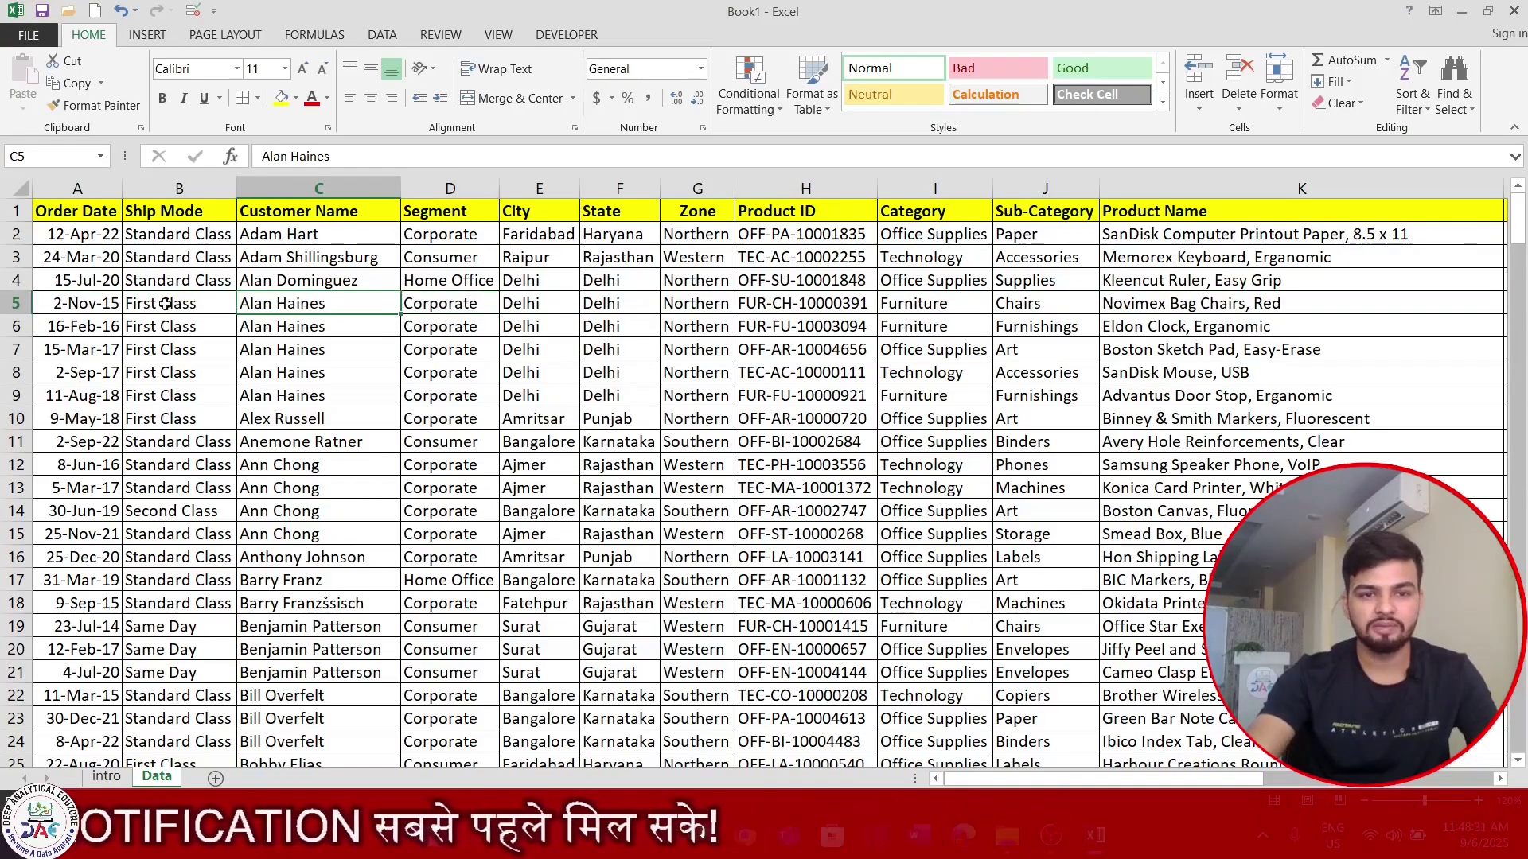
left_click(56, 302)
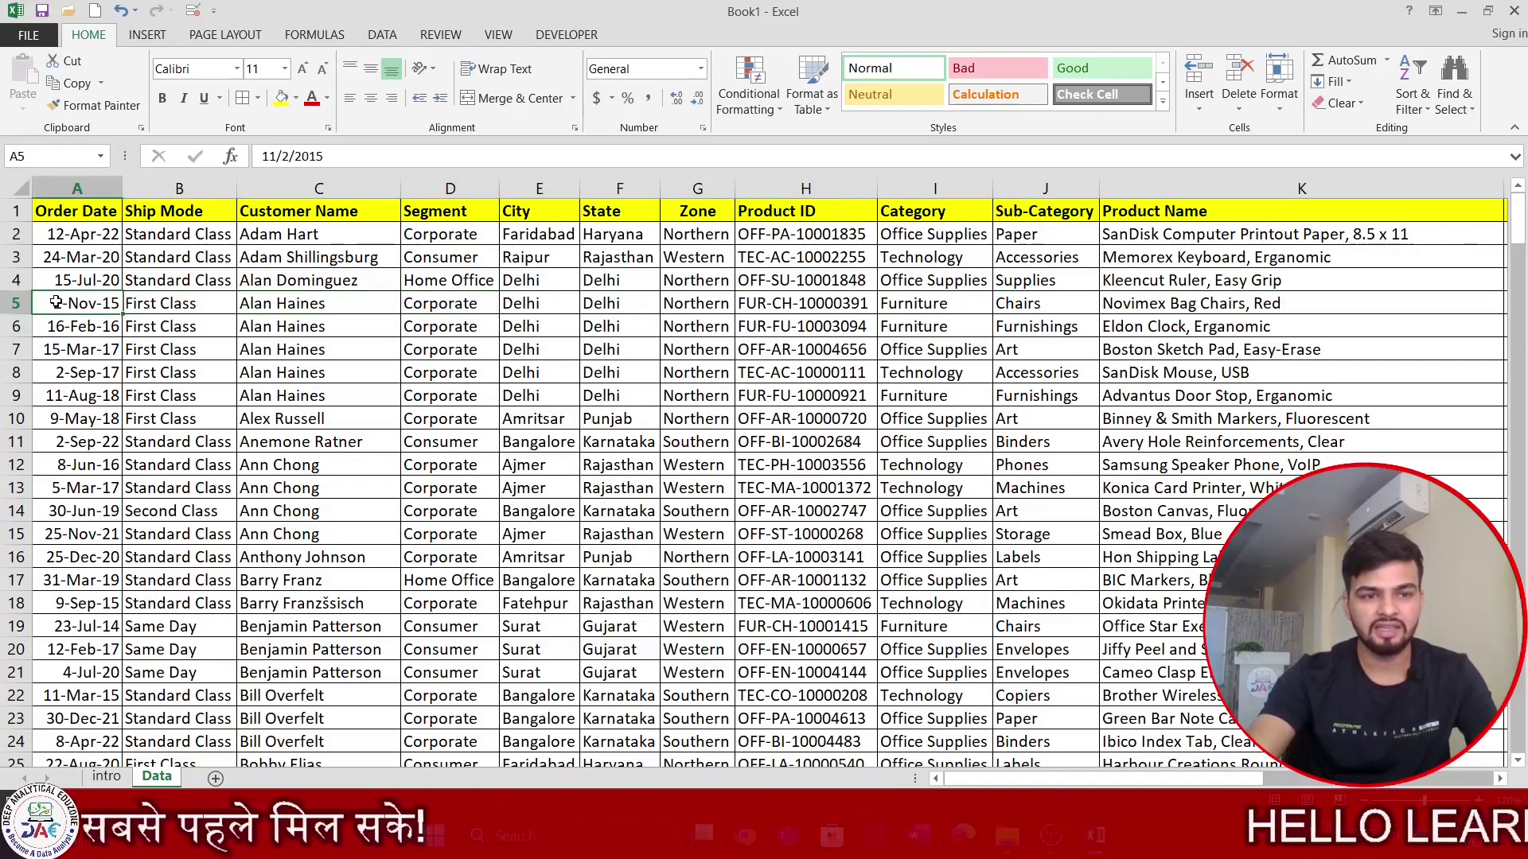
key("ctrl+shift+Right")
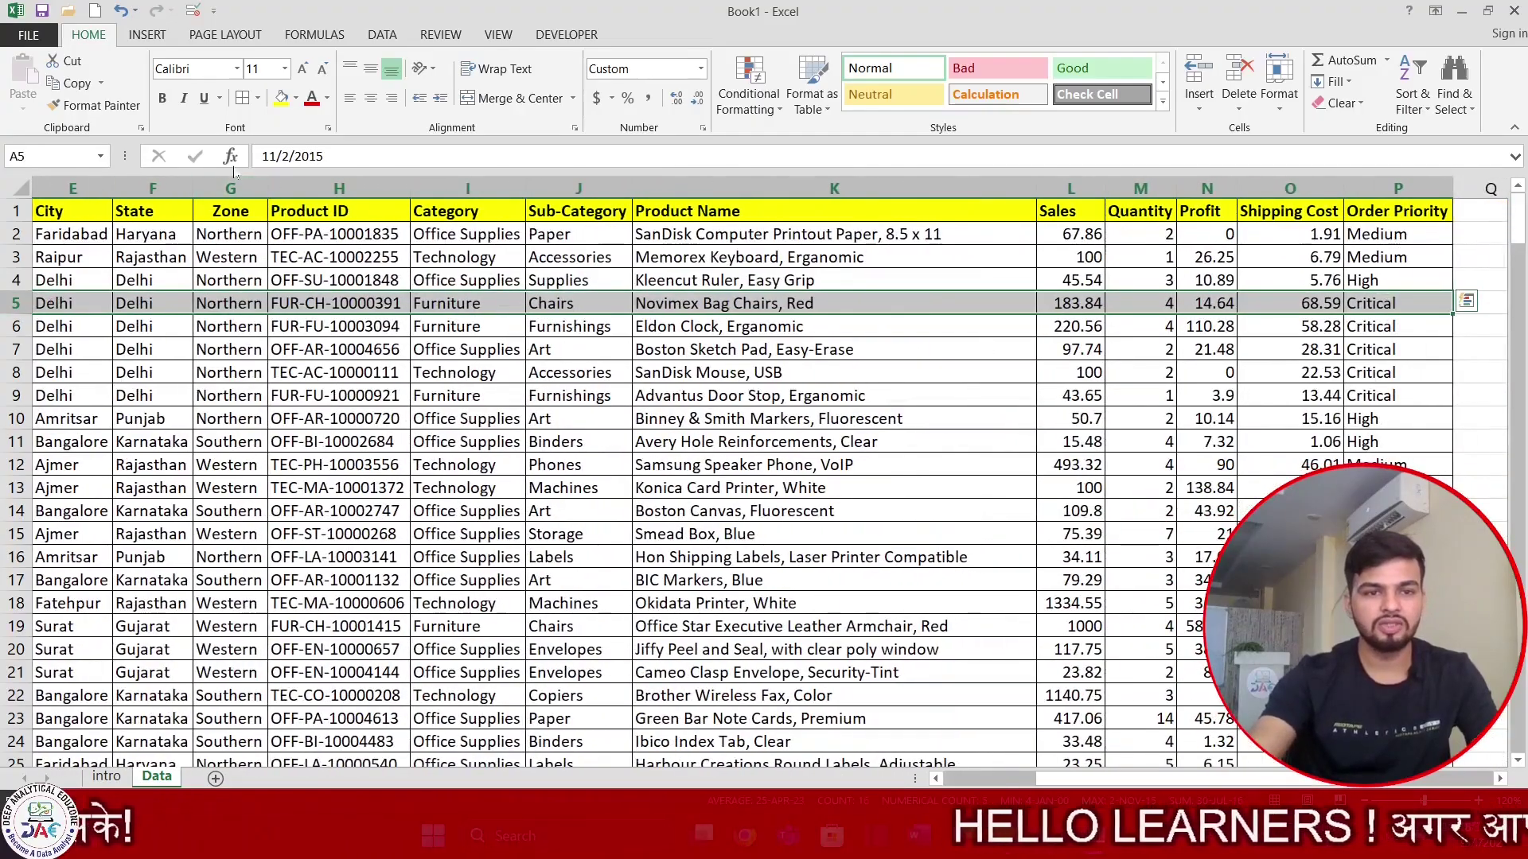
left_click(296, 98)
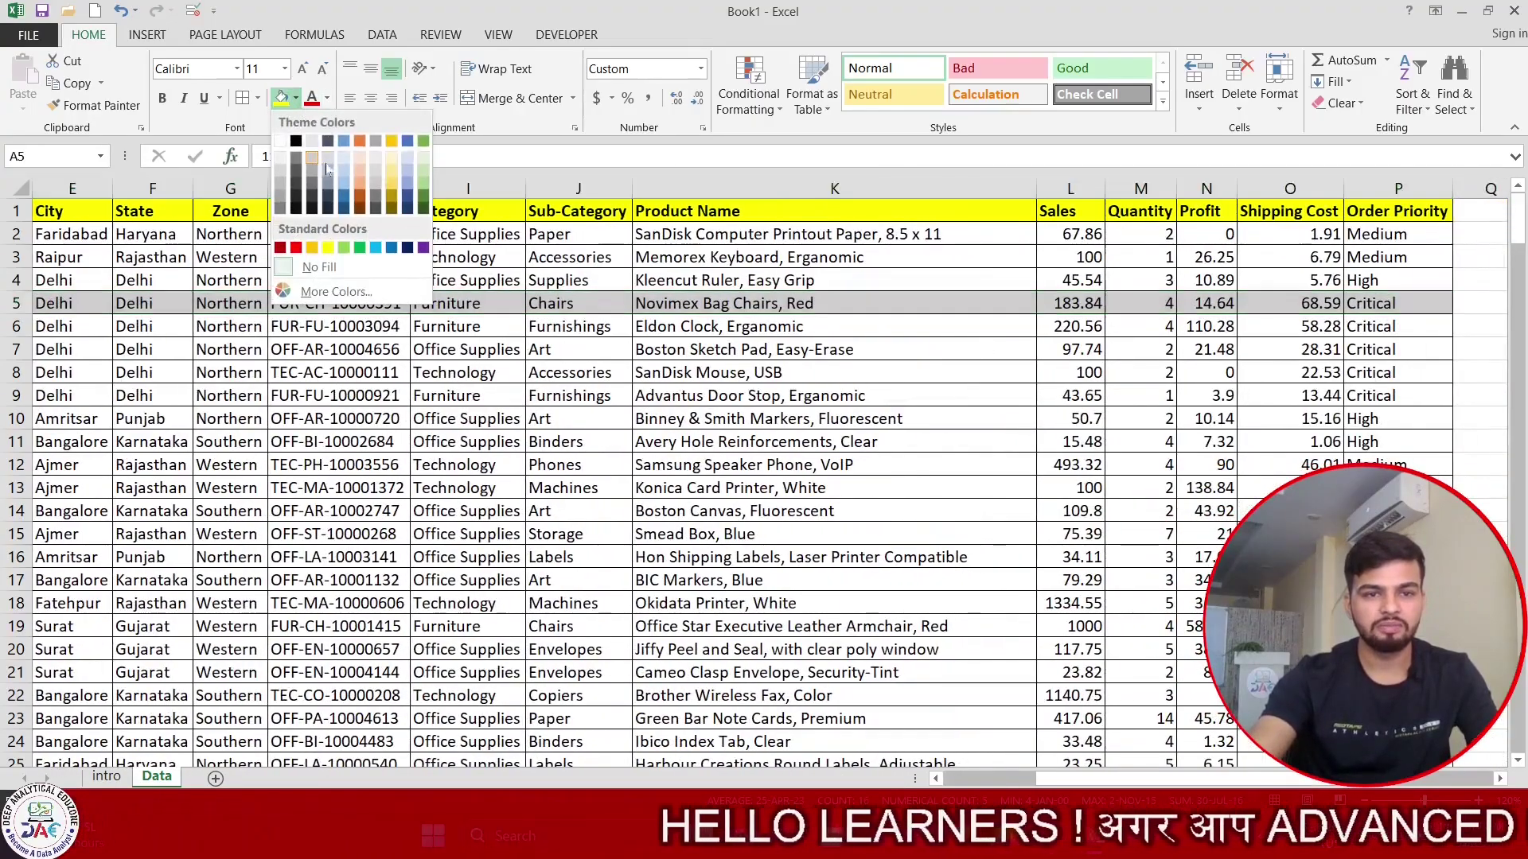
left_click(360, 182)
scroll(395, 444, "left", 3)
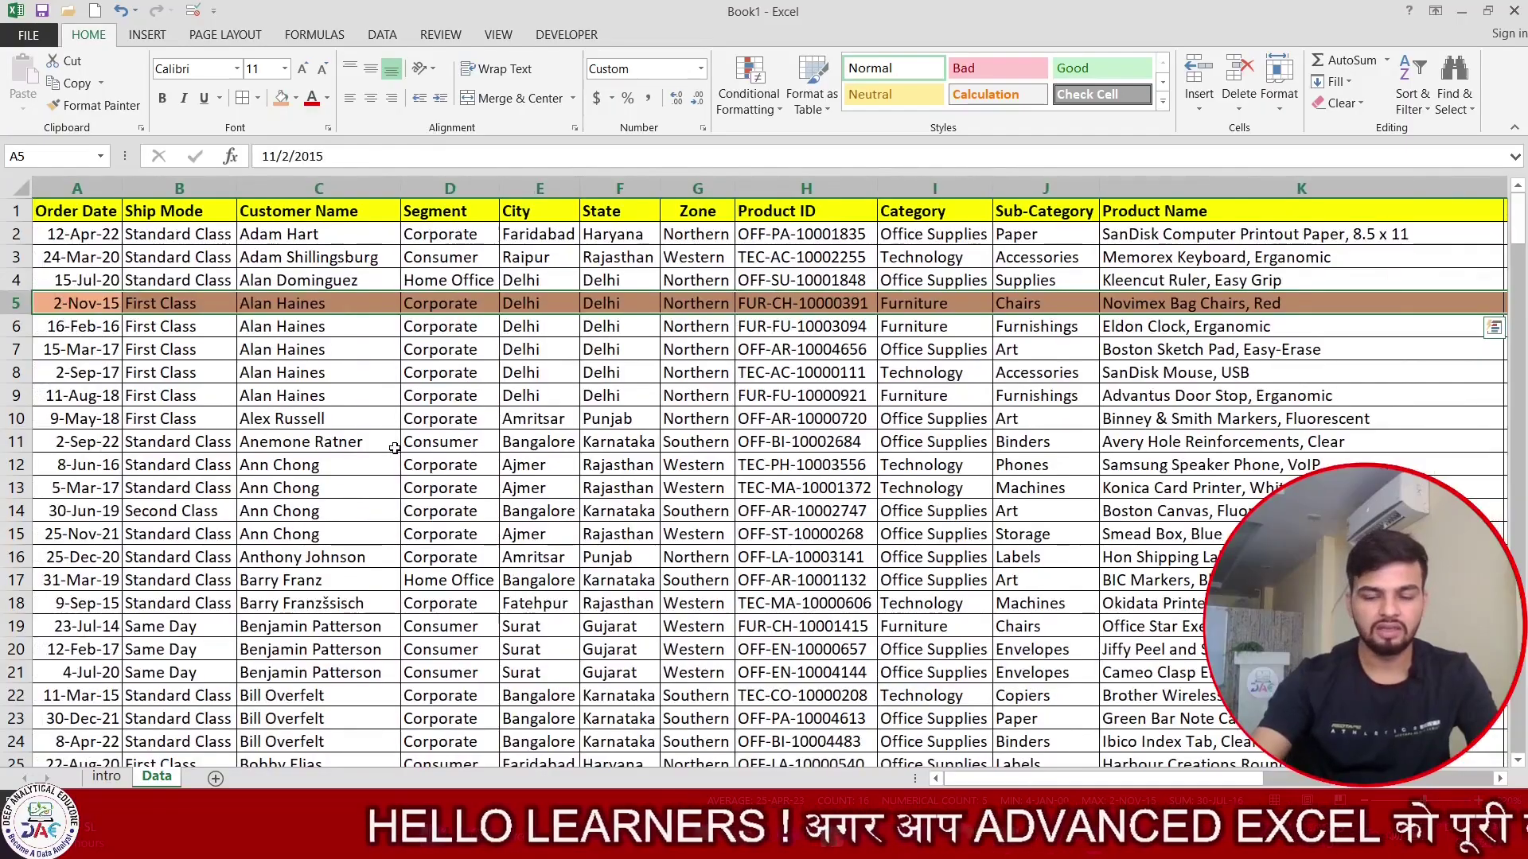
left_click(301, 583)
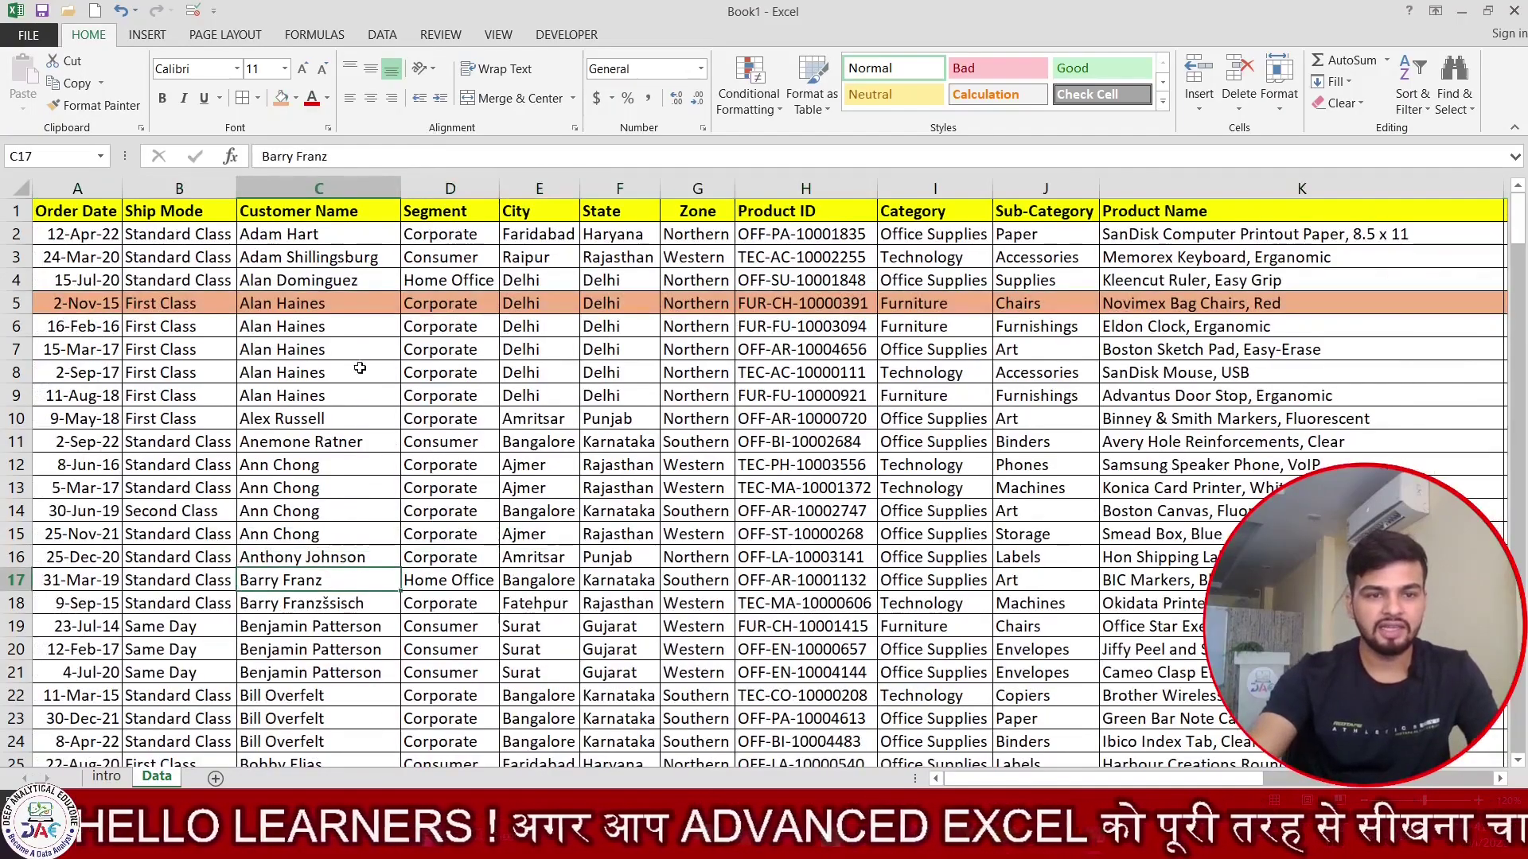
Sort the dataset by the Customer Name column in Z to A order.
left_click(280, 308)
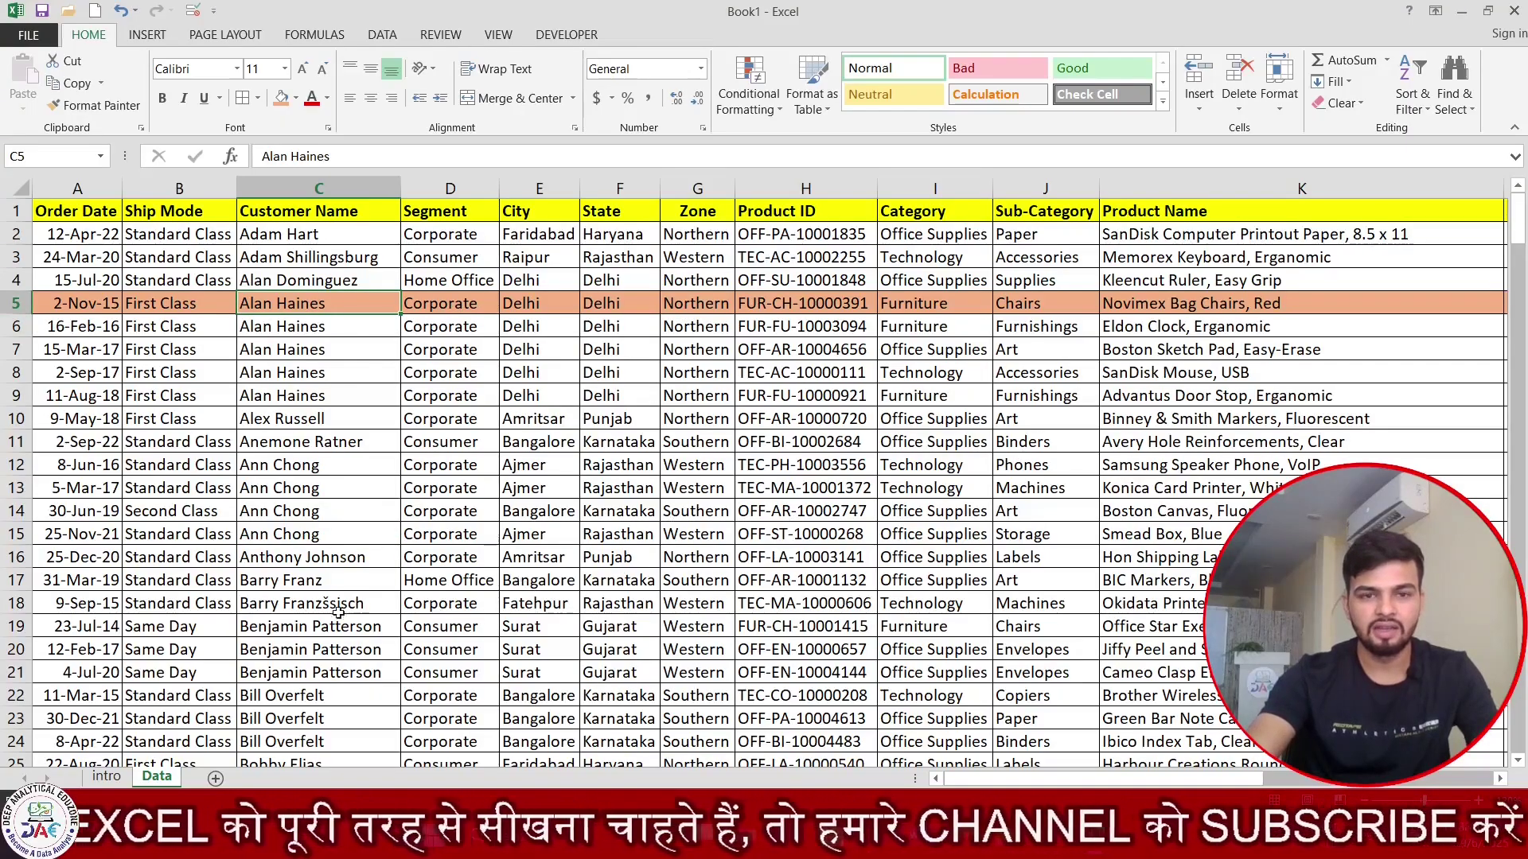
left_click(318, 375)
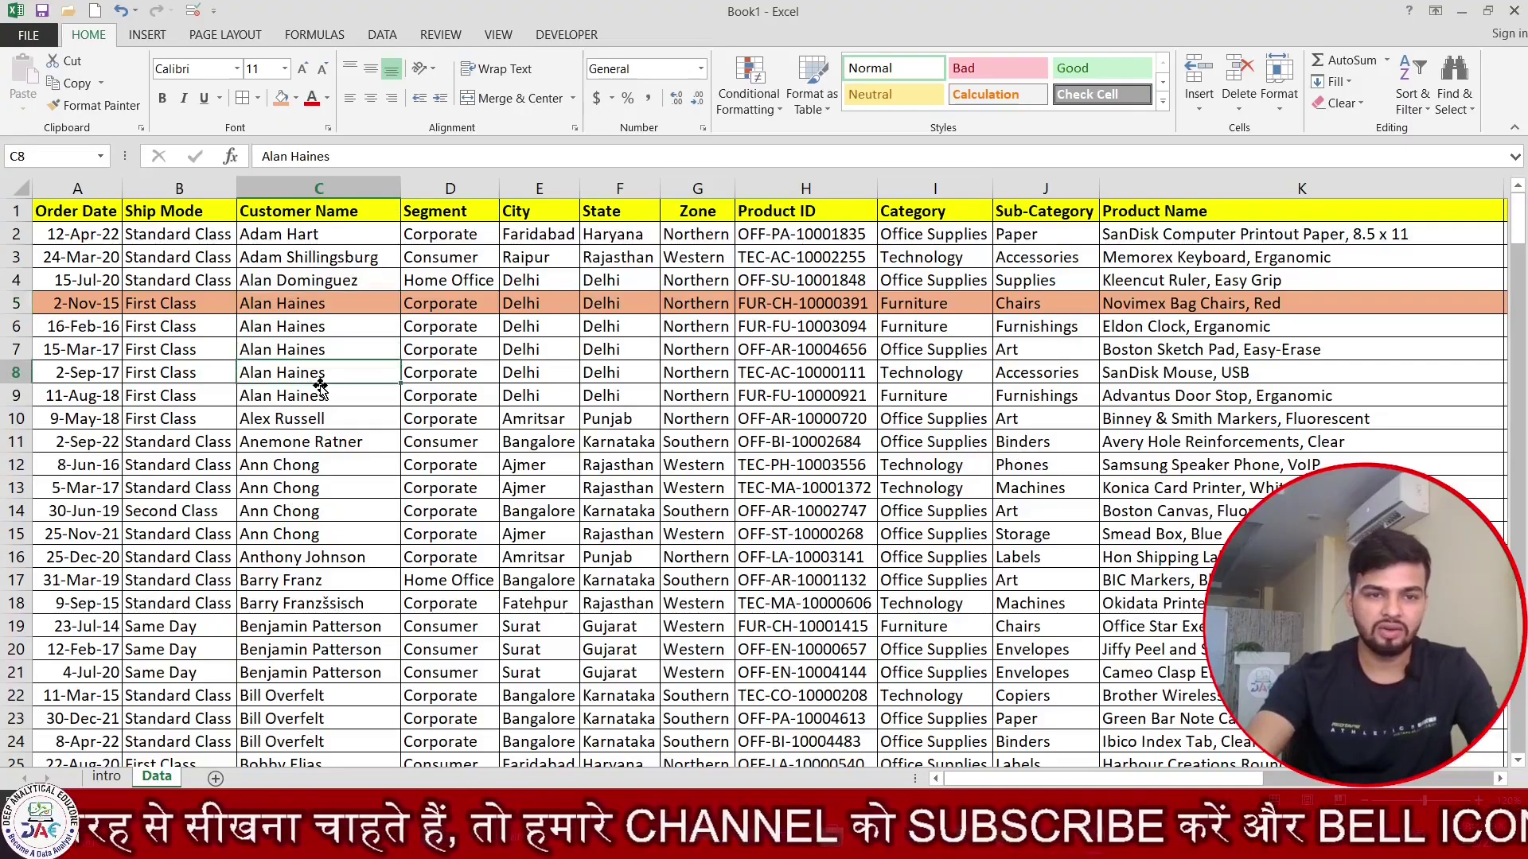
left_click(297, 390)
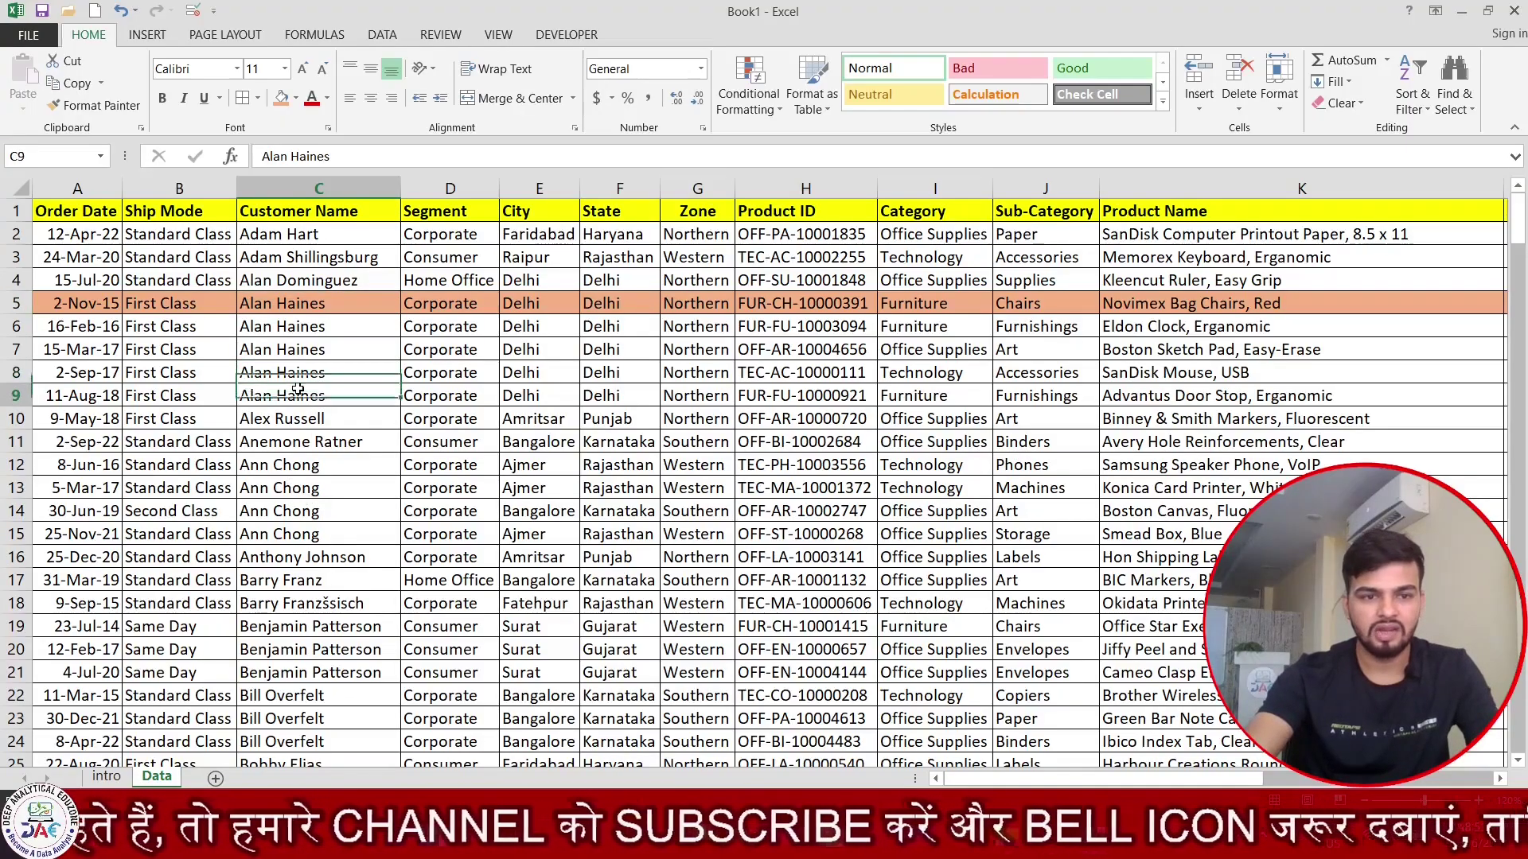
left_click(316, 491)
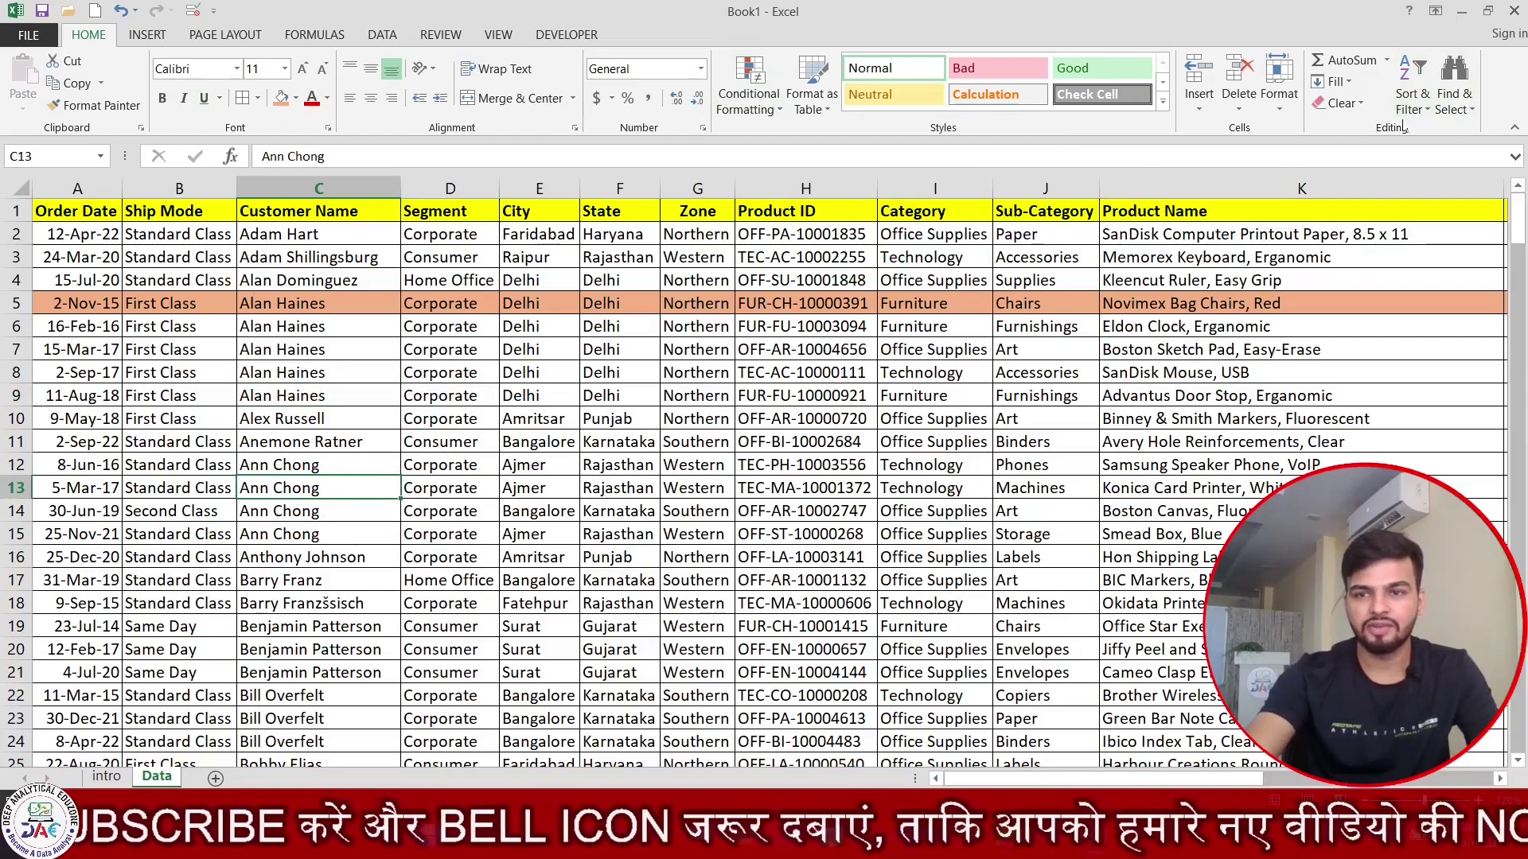
left_click(1410, 100)
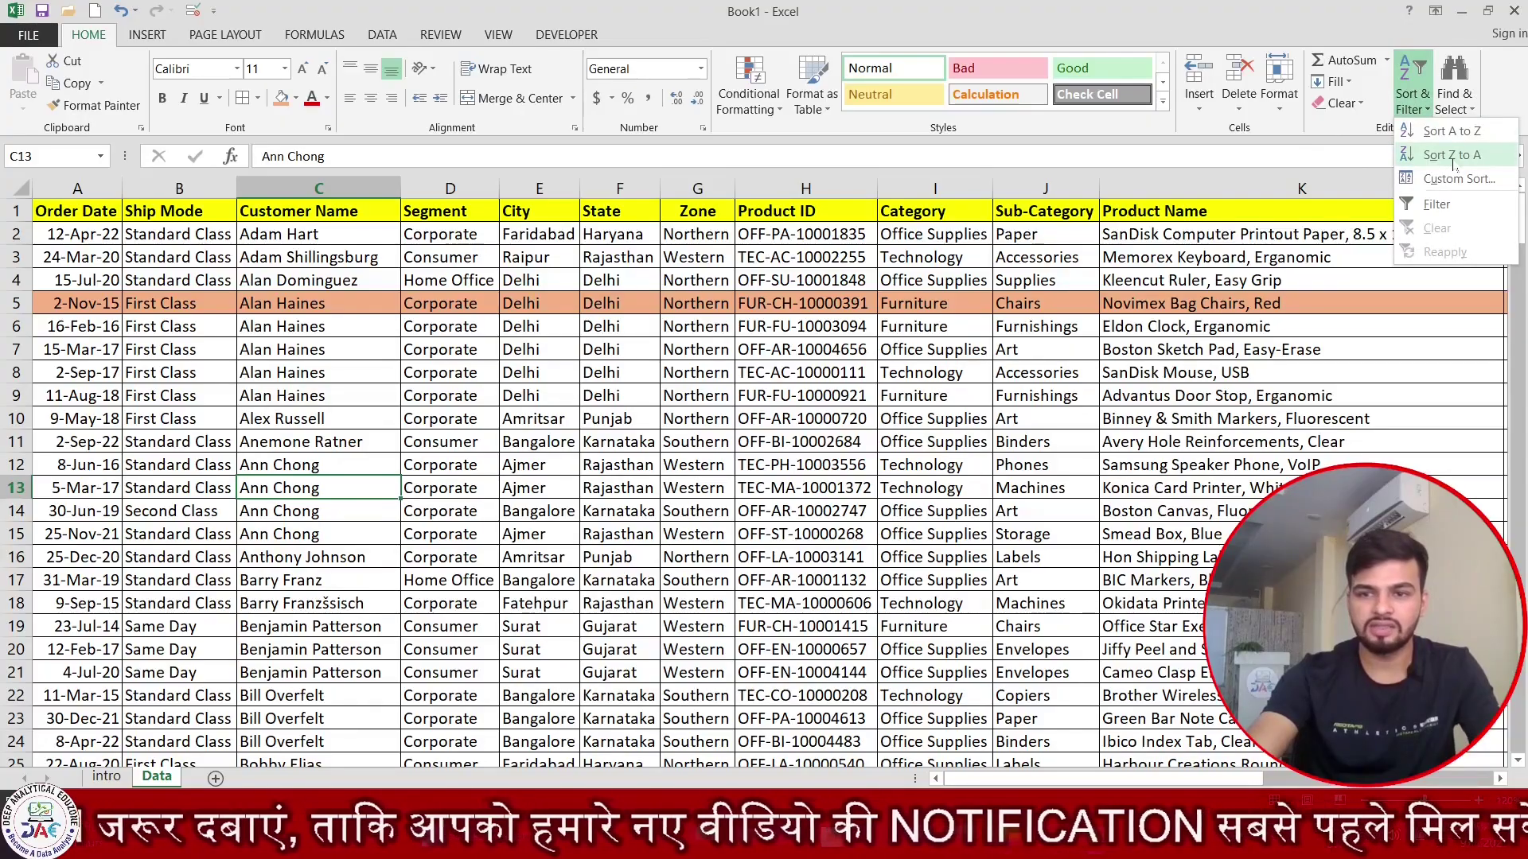
left_click(1453, 155)
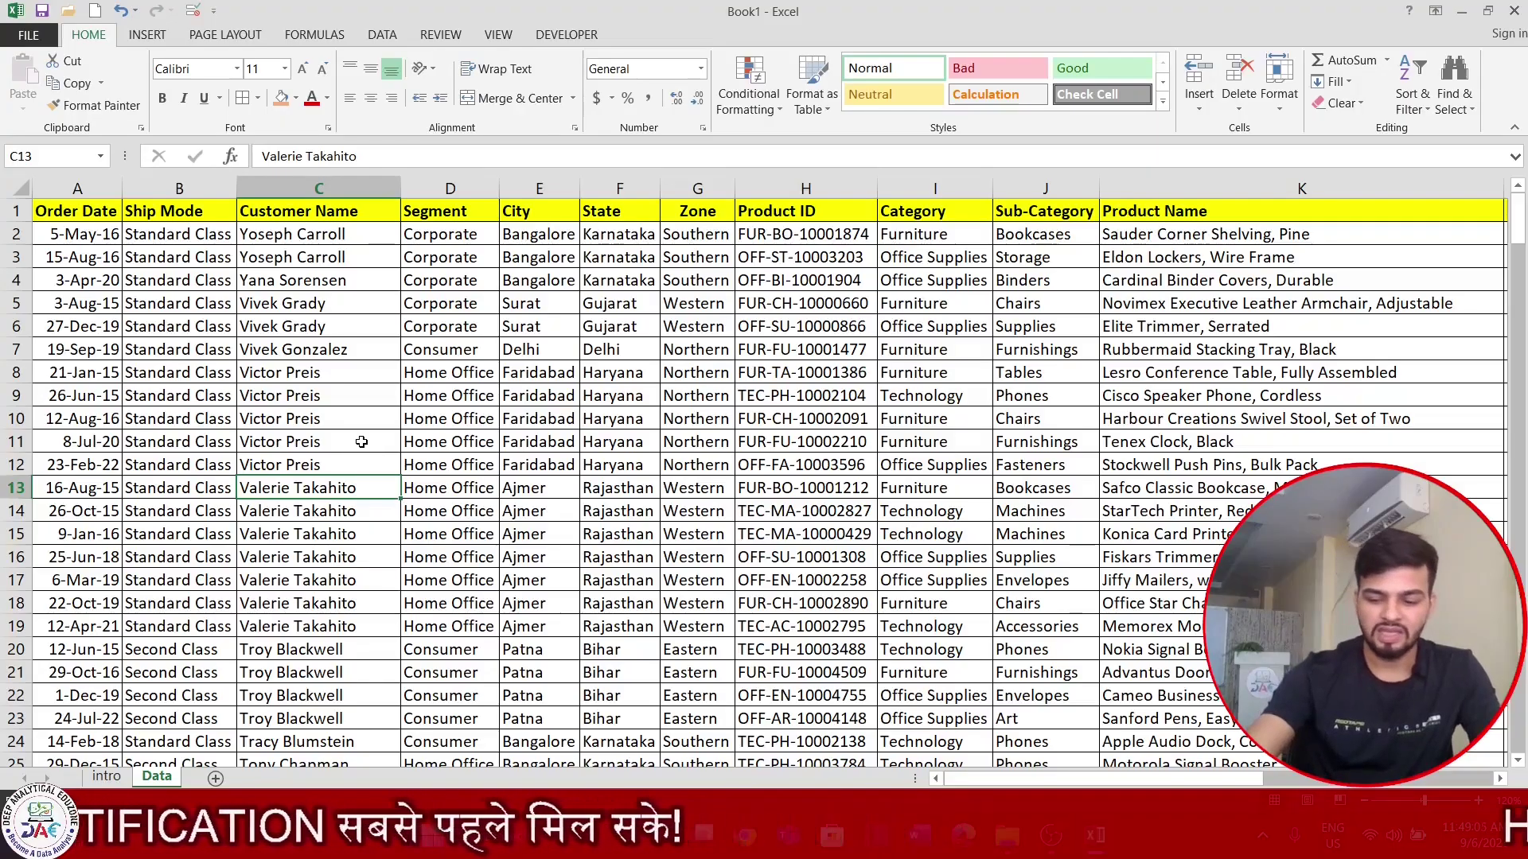
Check the start and end of the Customer Name column and inspect whether the orange-filled record stayed together as one row.
key("ctrl+Up")
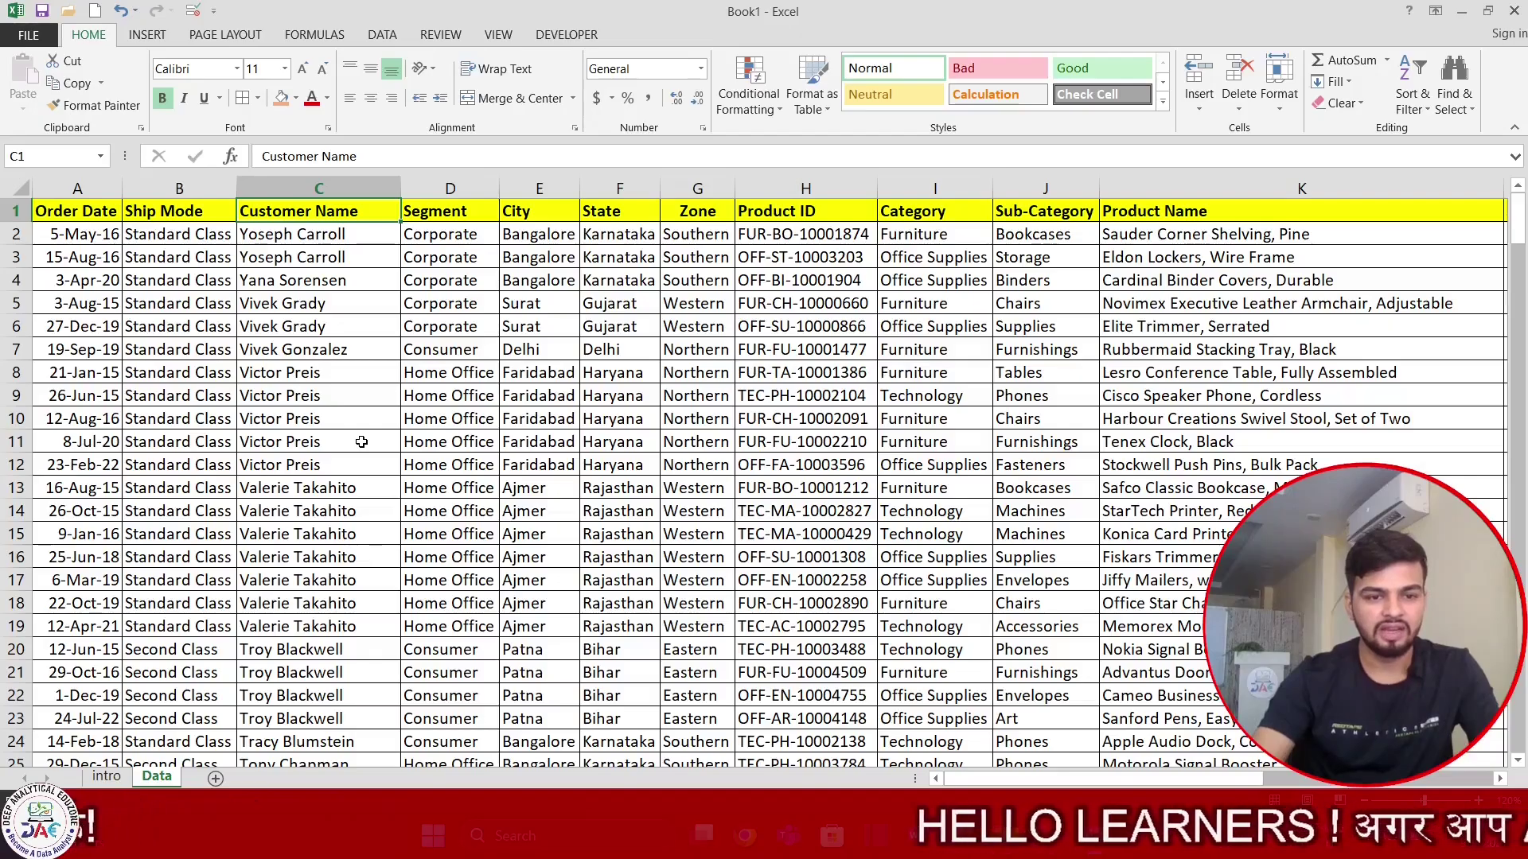
key("ctrl+Down")
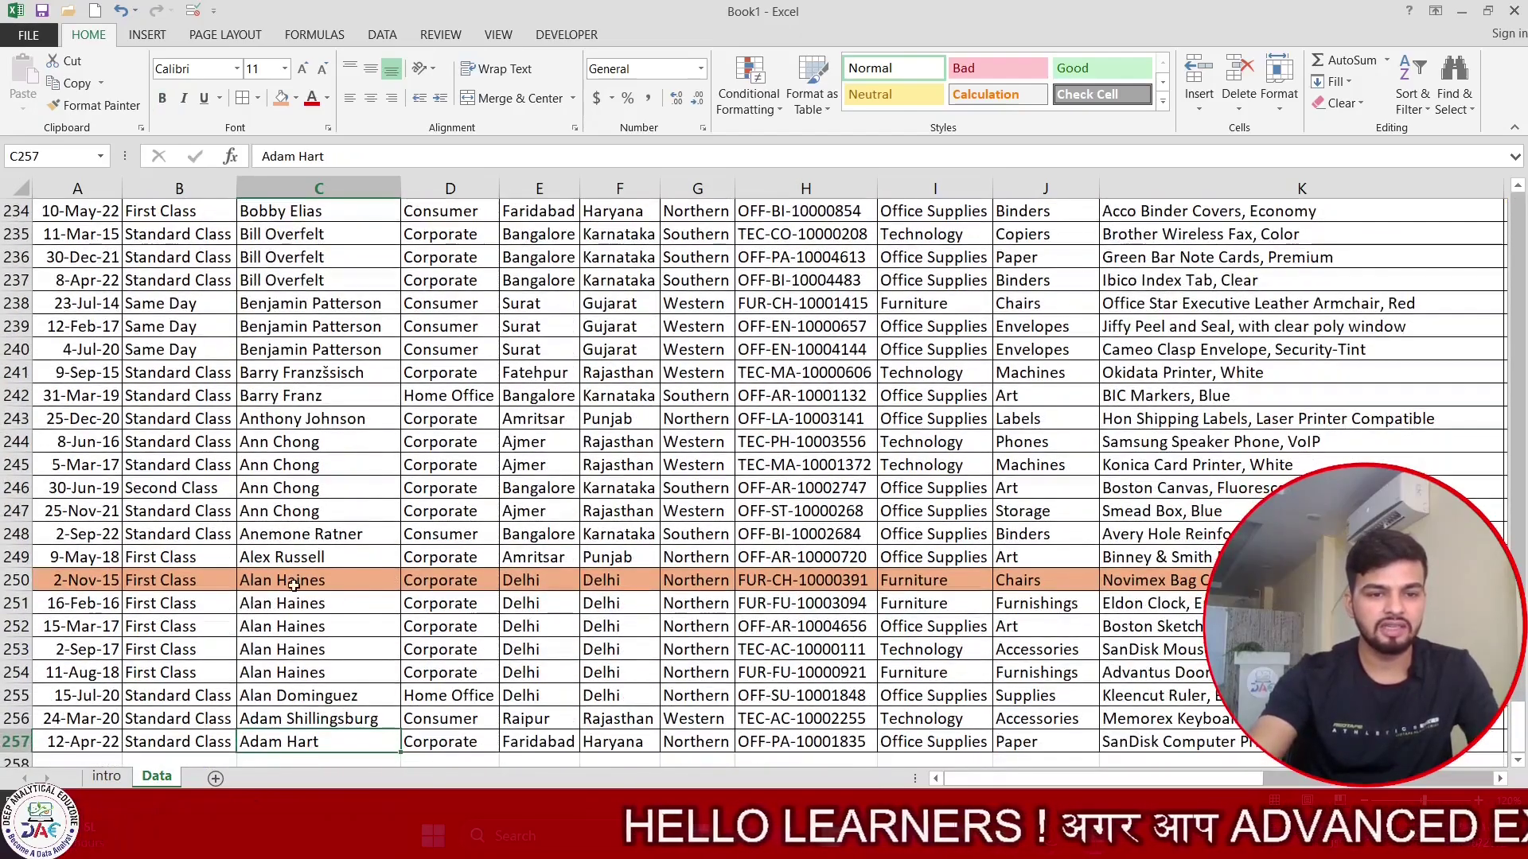
left_click(293, 583)
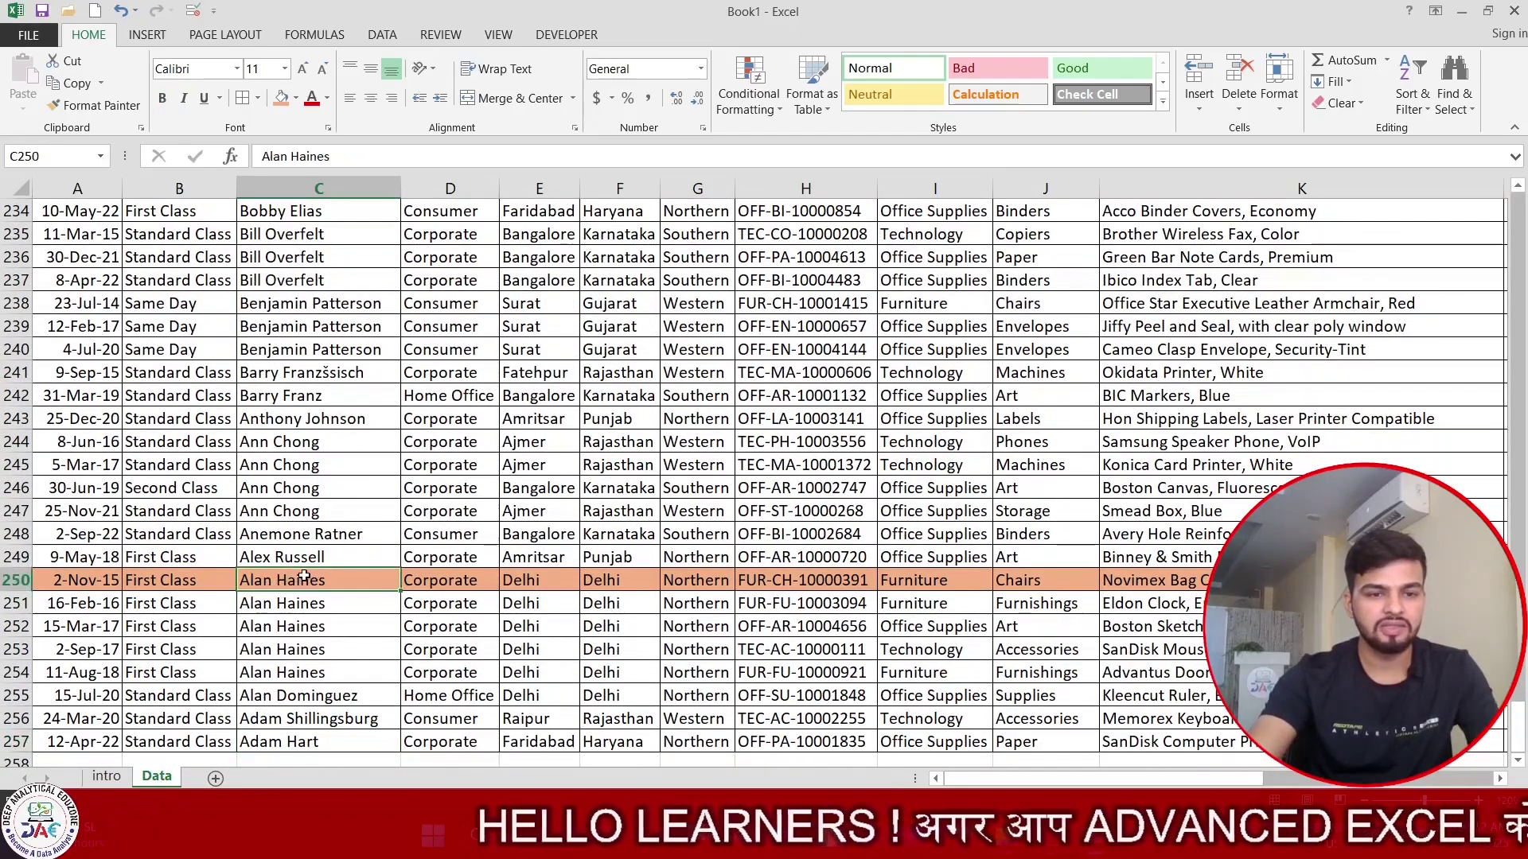
left_click(10, 581)
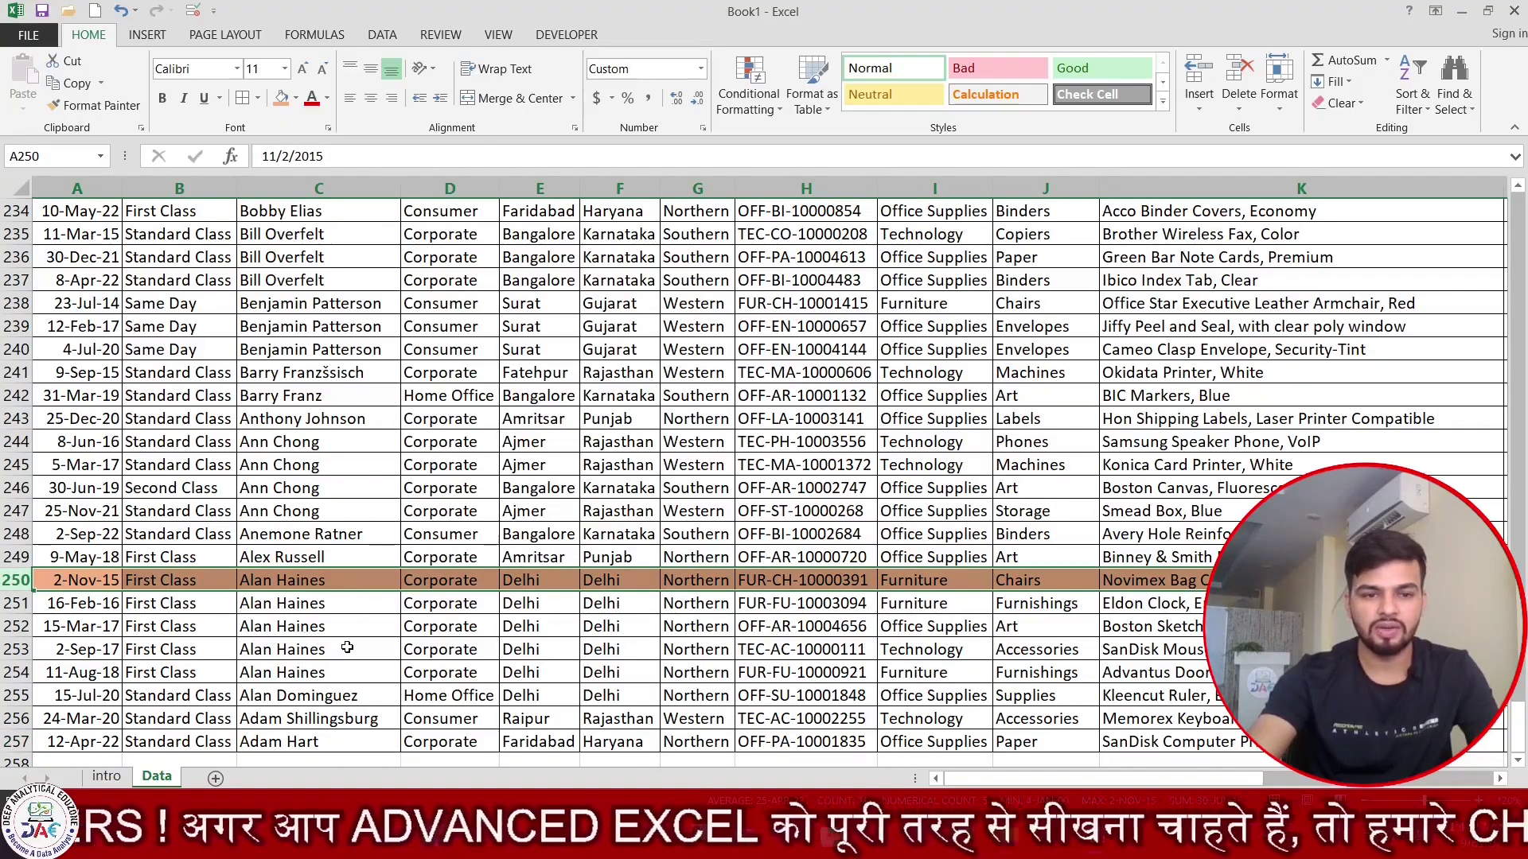
key("ctrl+Home")
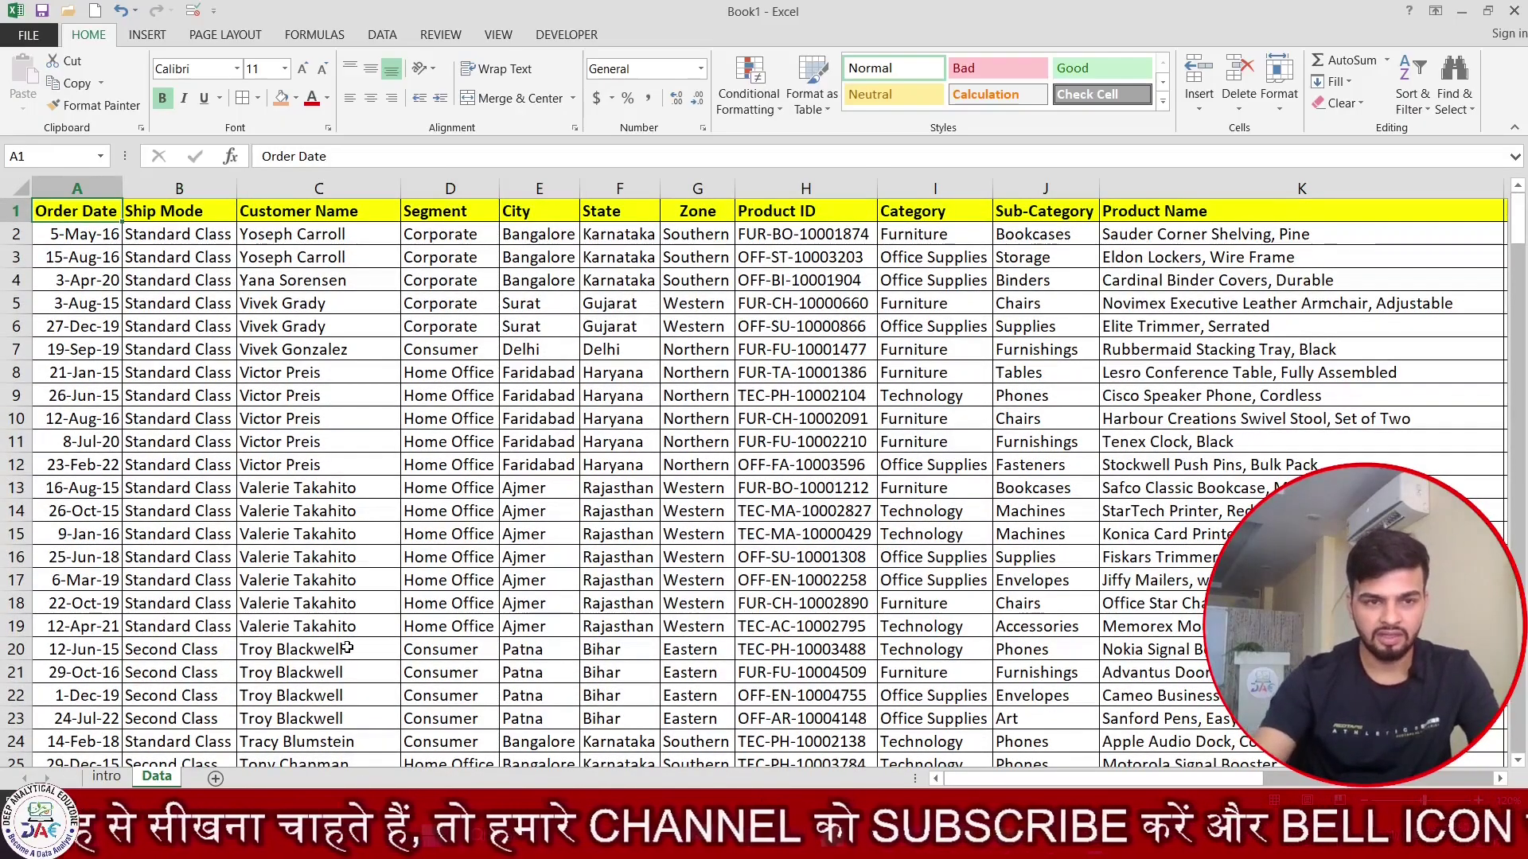
key("Right")
key("Right")
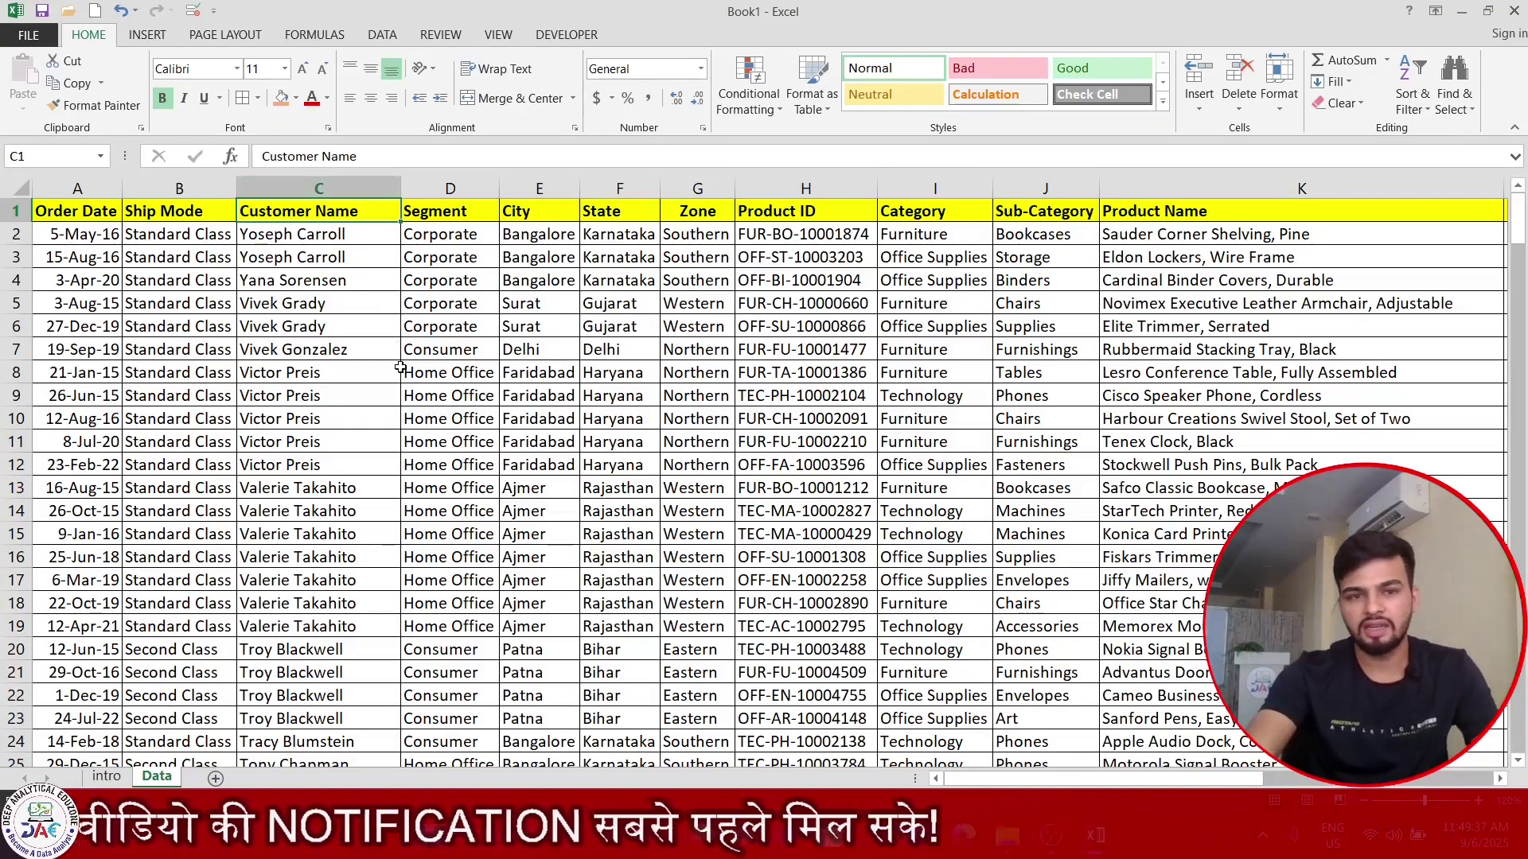
Open Custom Sort from a Customer Name cell, review its column, sort-on and order settings, and close it without changes.
left_click(397, 394)
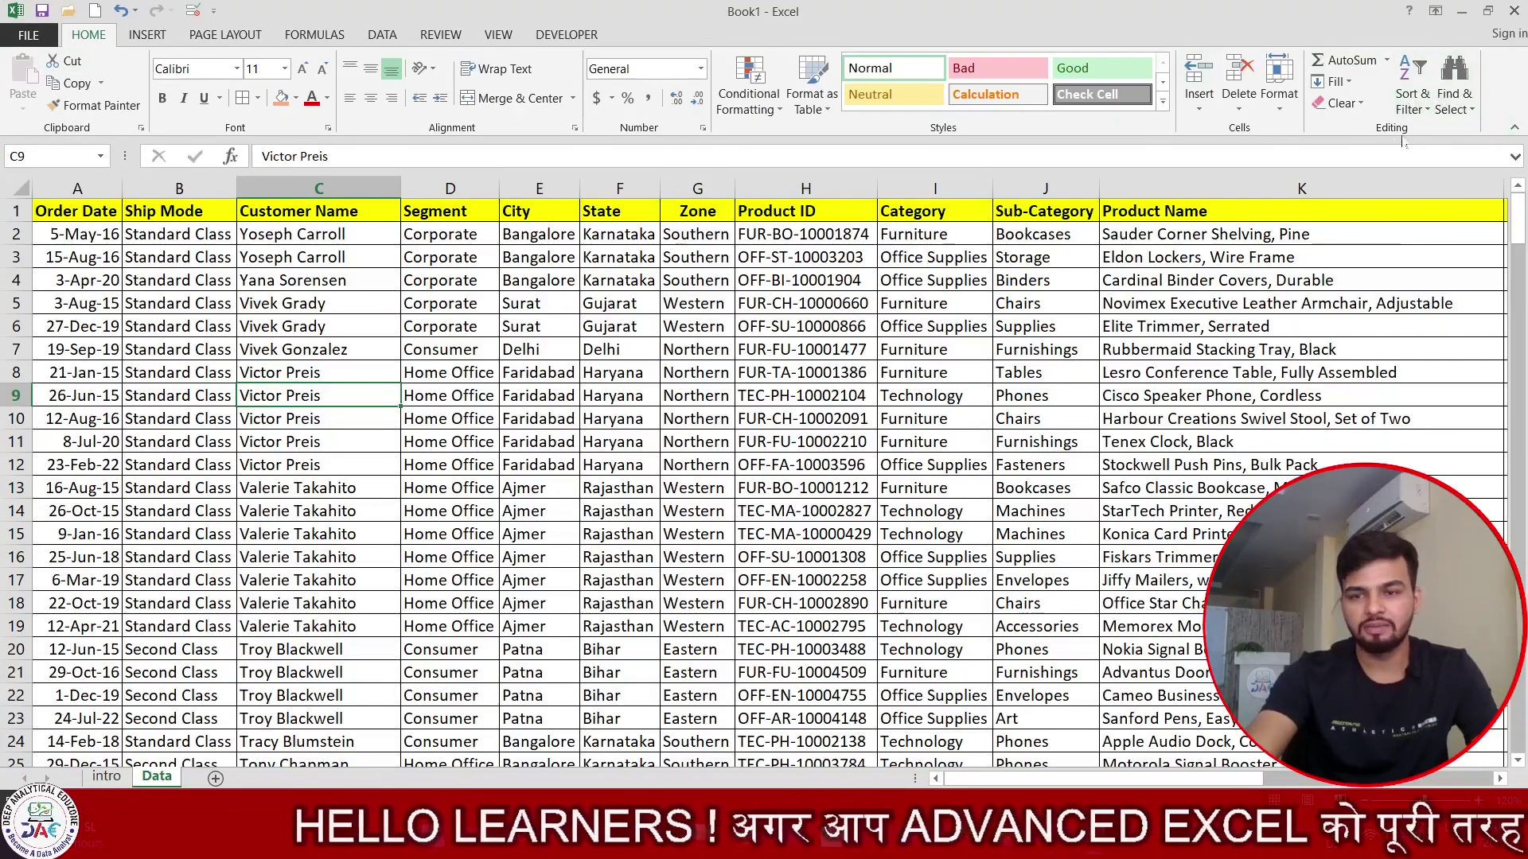
left_click(1417, 99)
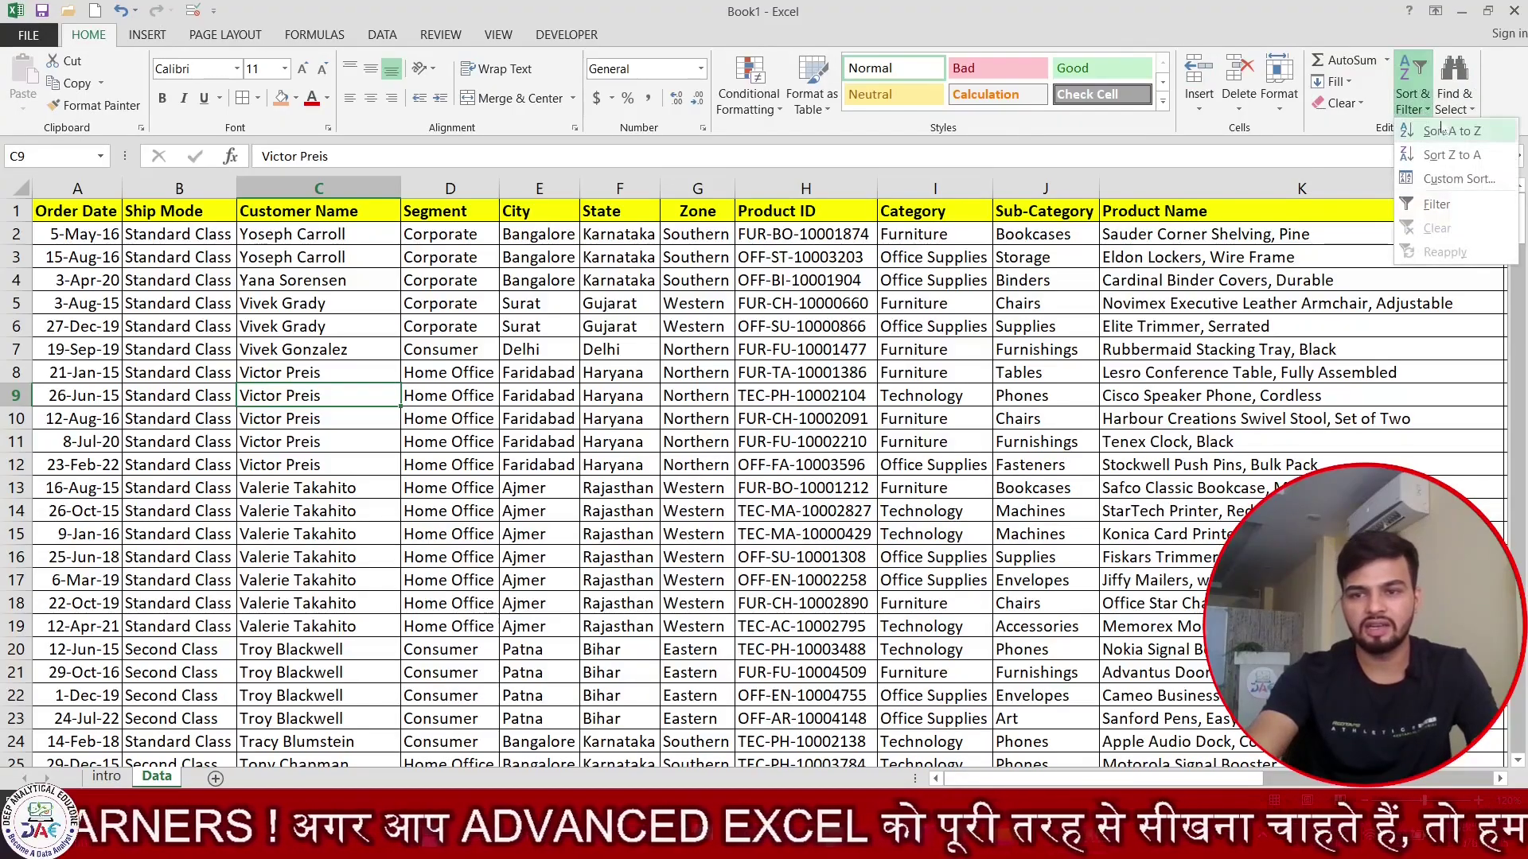
left_click(1446, 185)
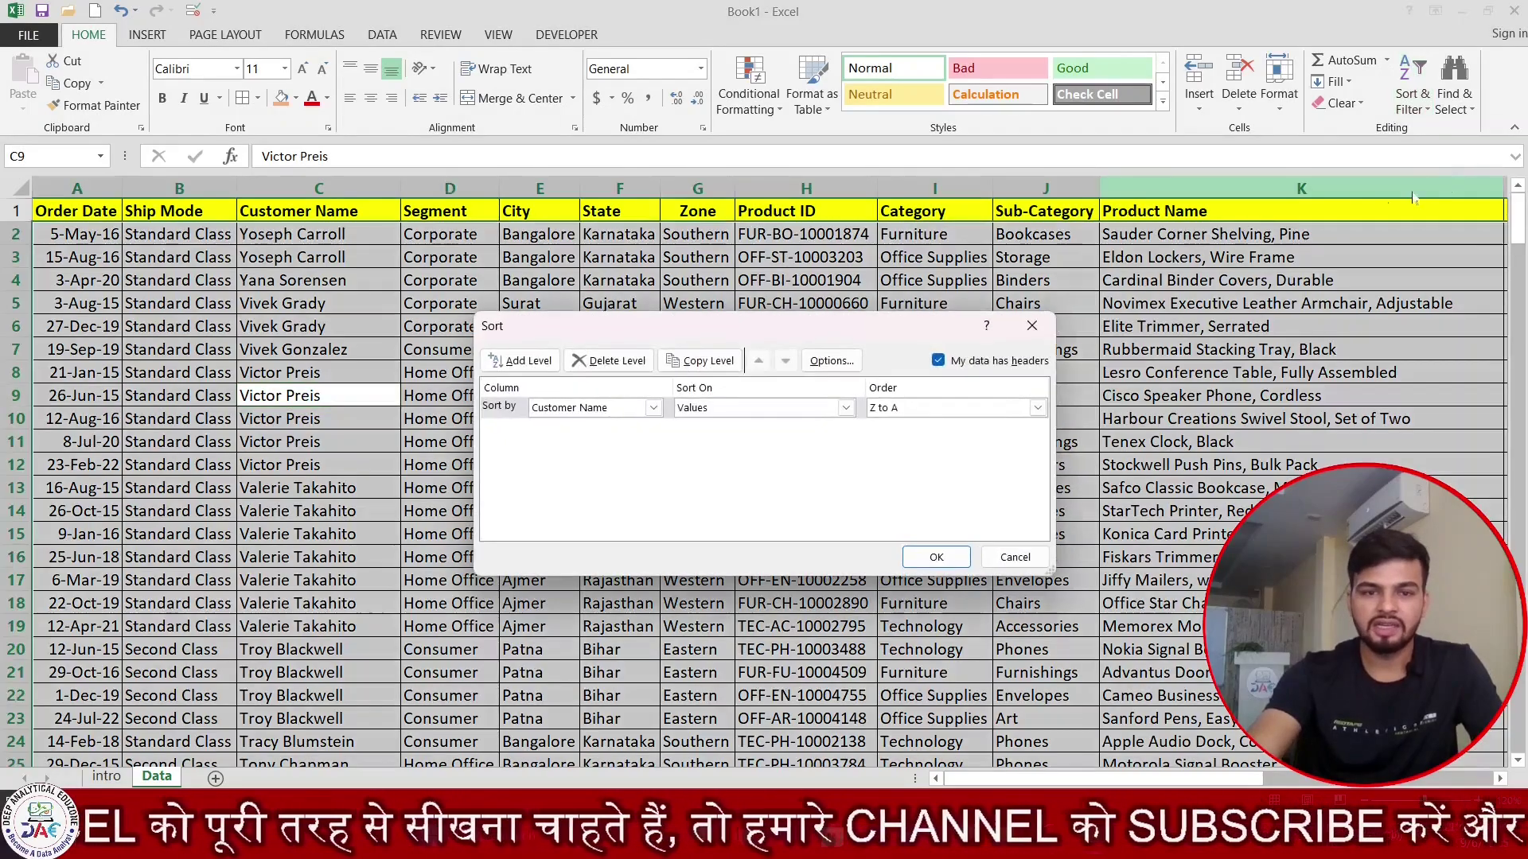
left_click_drag(868, 338, 815, 225)
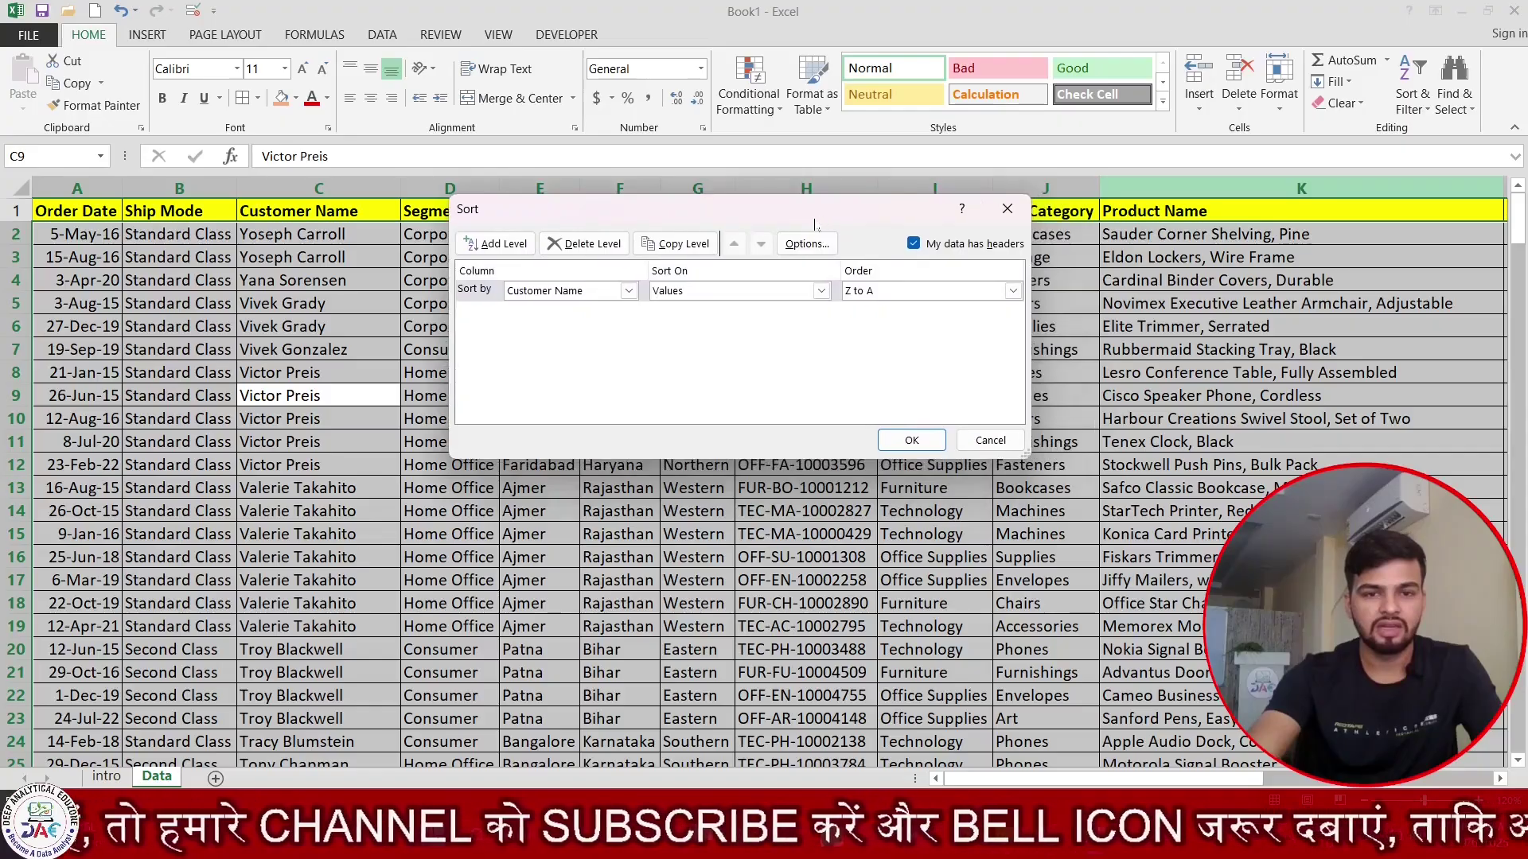
left_click(1008, 219)
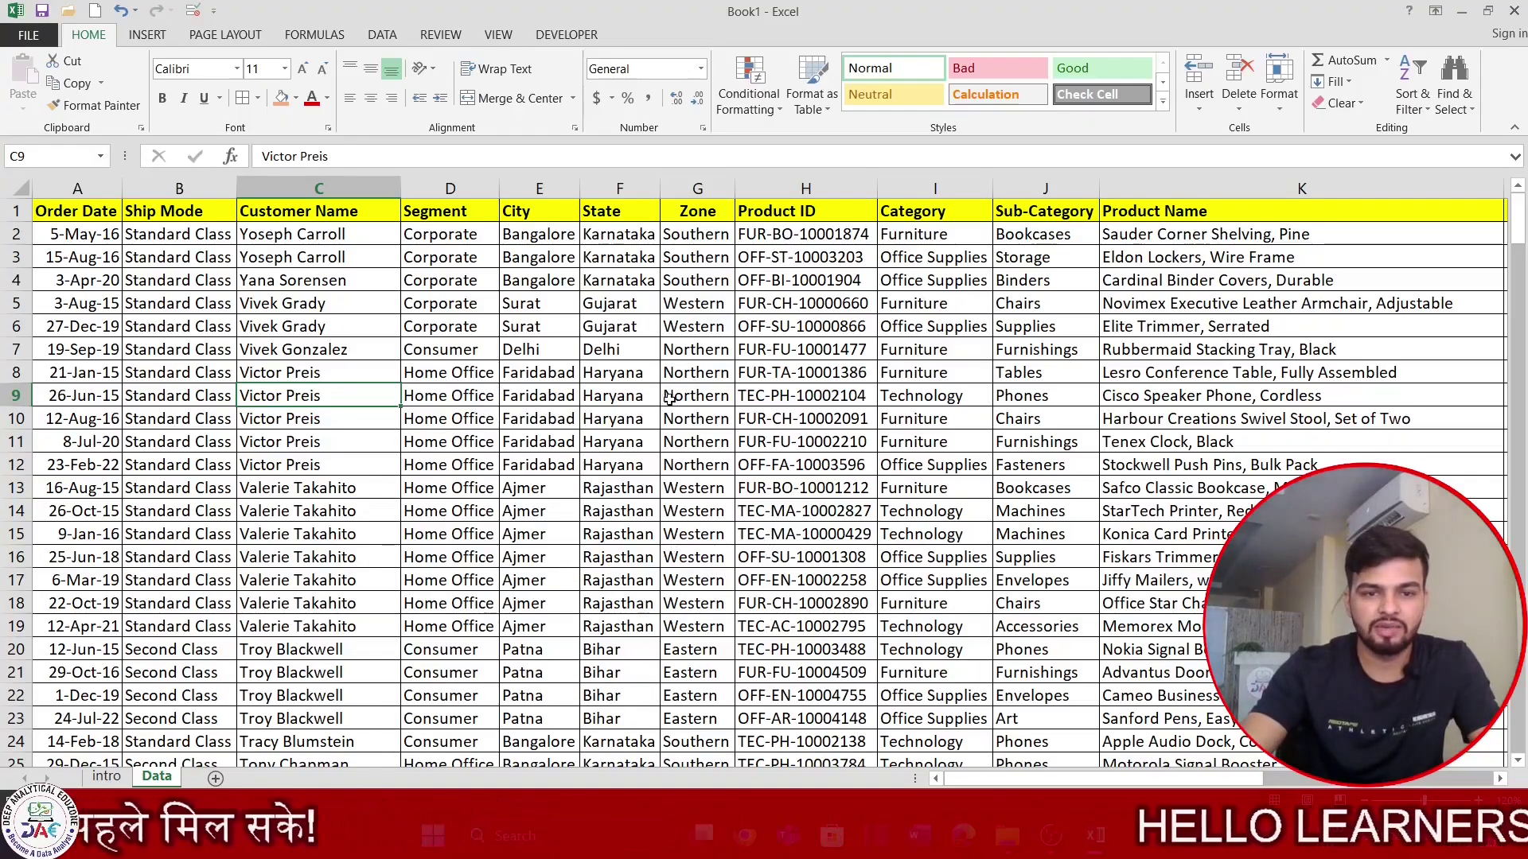
Reopen the Sort dialog from a State column cell, review its Customer Name level, and leave the dialog.
left_click(803, 418)
left_click(390, 553)
left_click(218, 443)
left_click(587, 448)
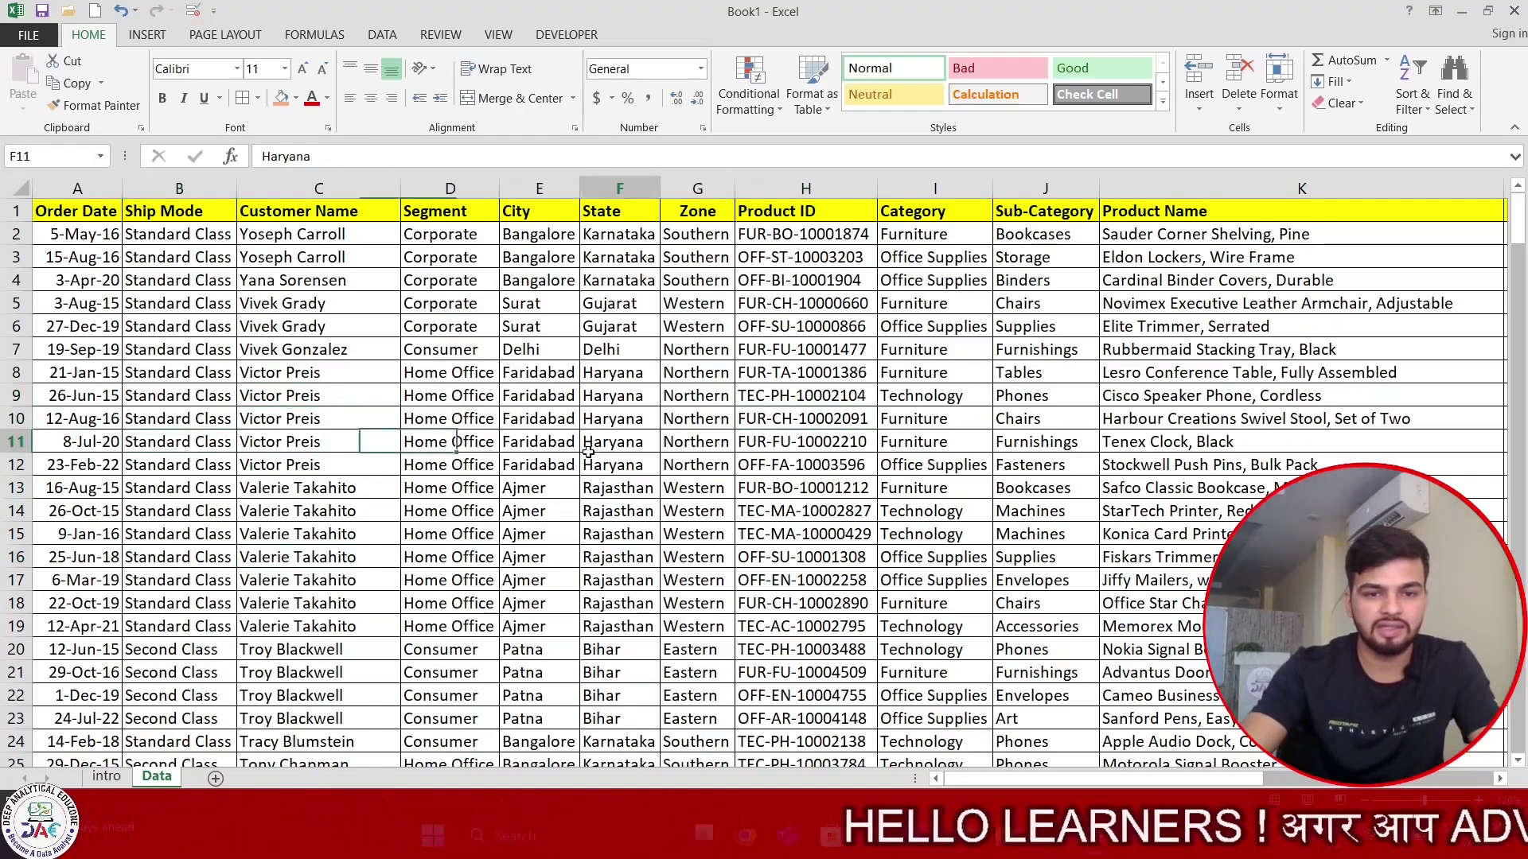
key("alt+d")
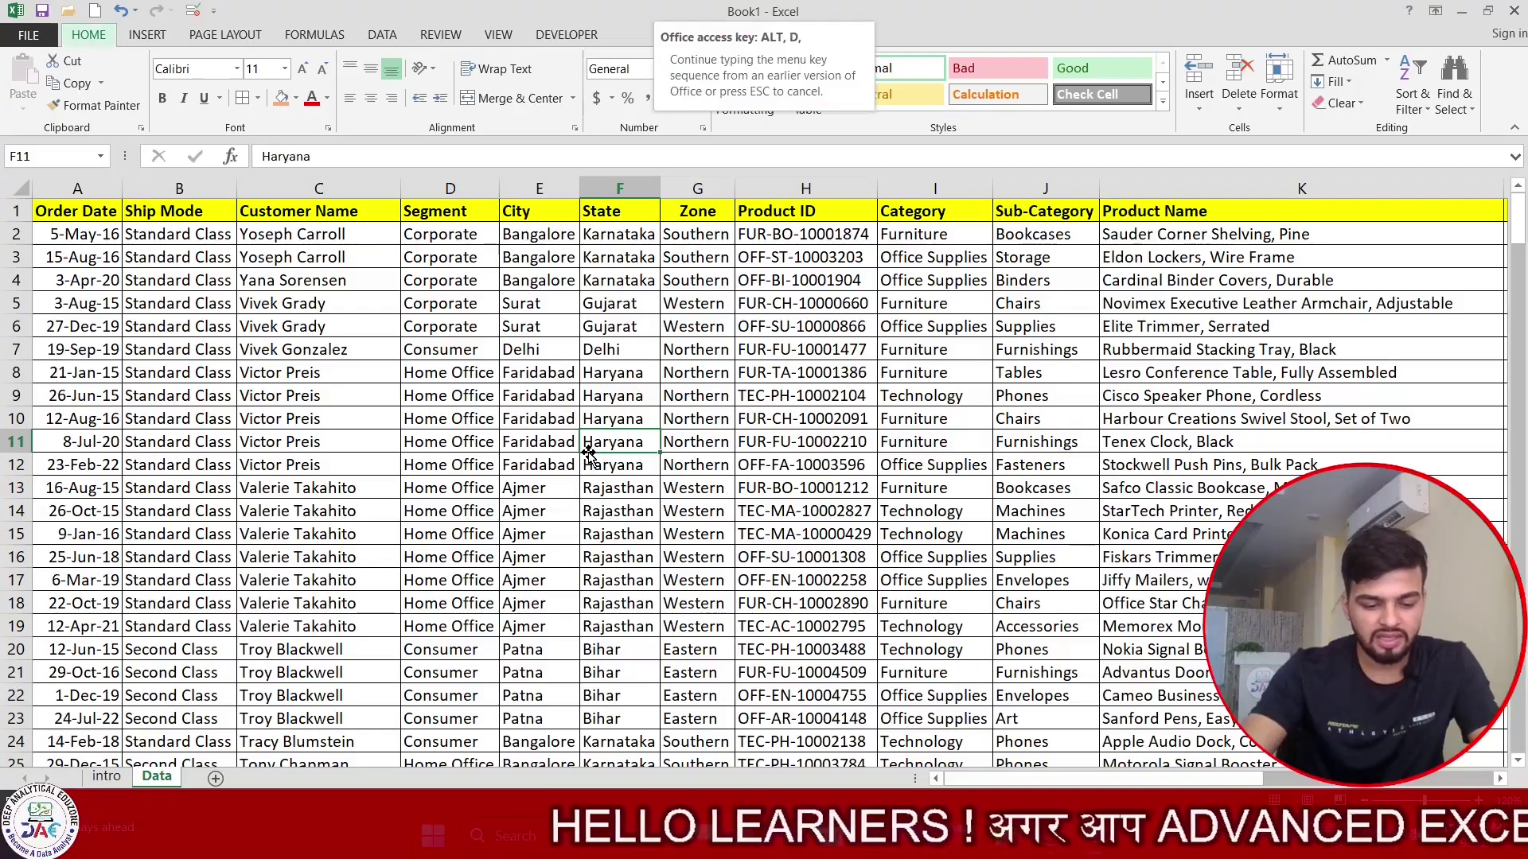
key("s")
mouse_move(685, 213)
left_mouse_down()
mouse_move(735, 143)
mouse_move(636, 54)
mouse_move(629, 74)
mouse_move(705, 210)
left_mouse_up()
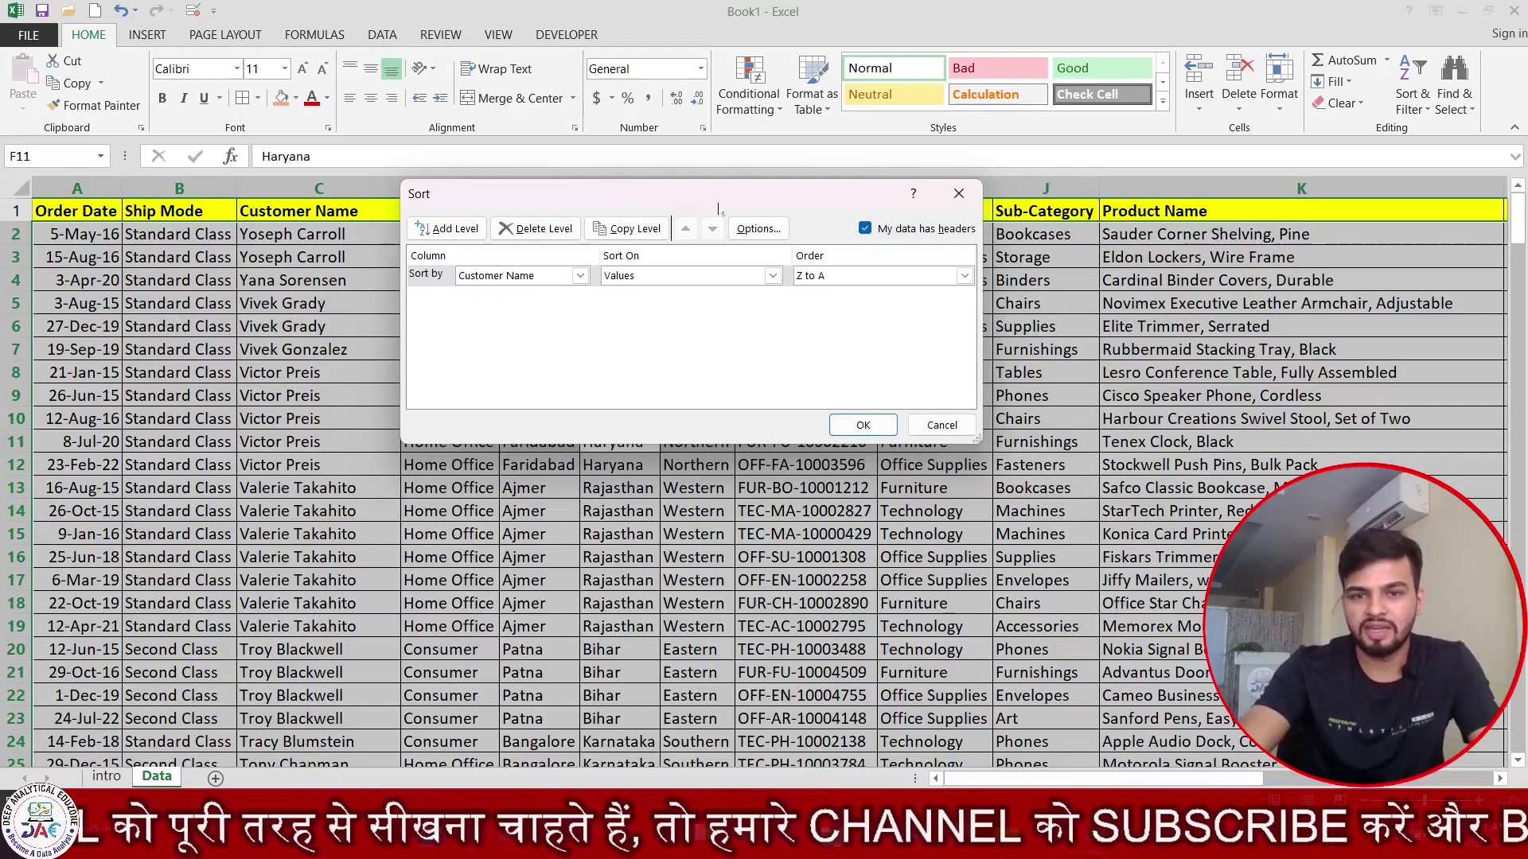
left_click(863, 425)
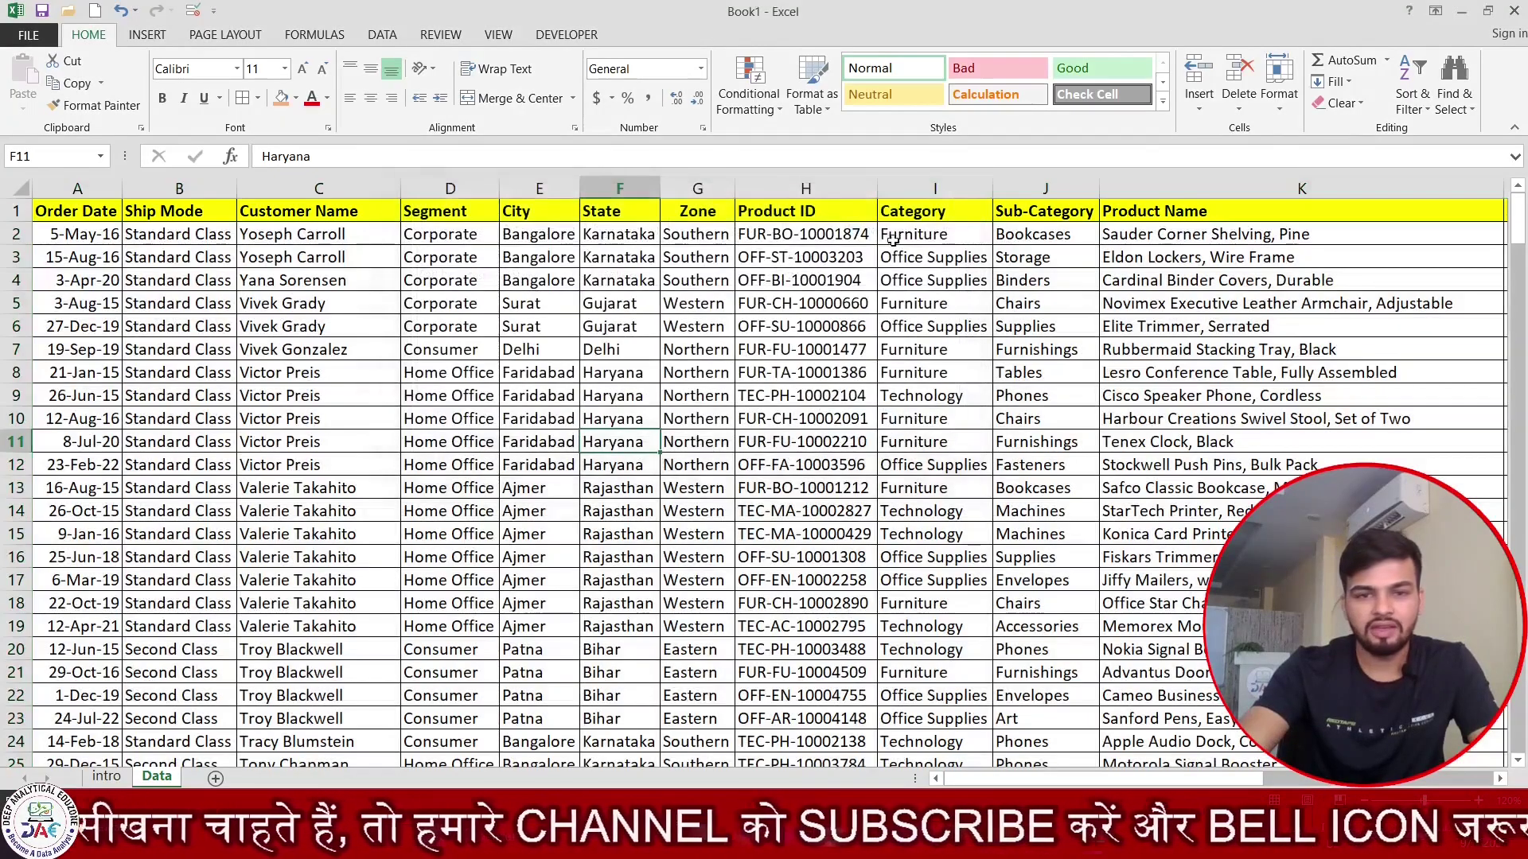
Examine the two records of the repeated customer in rows 2 and 3, across to their Sales and Quantity columns.
left_click(623, 348)
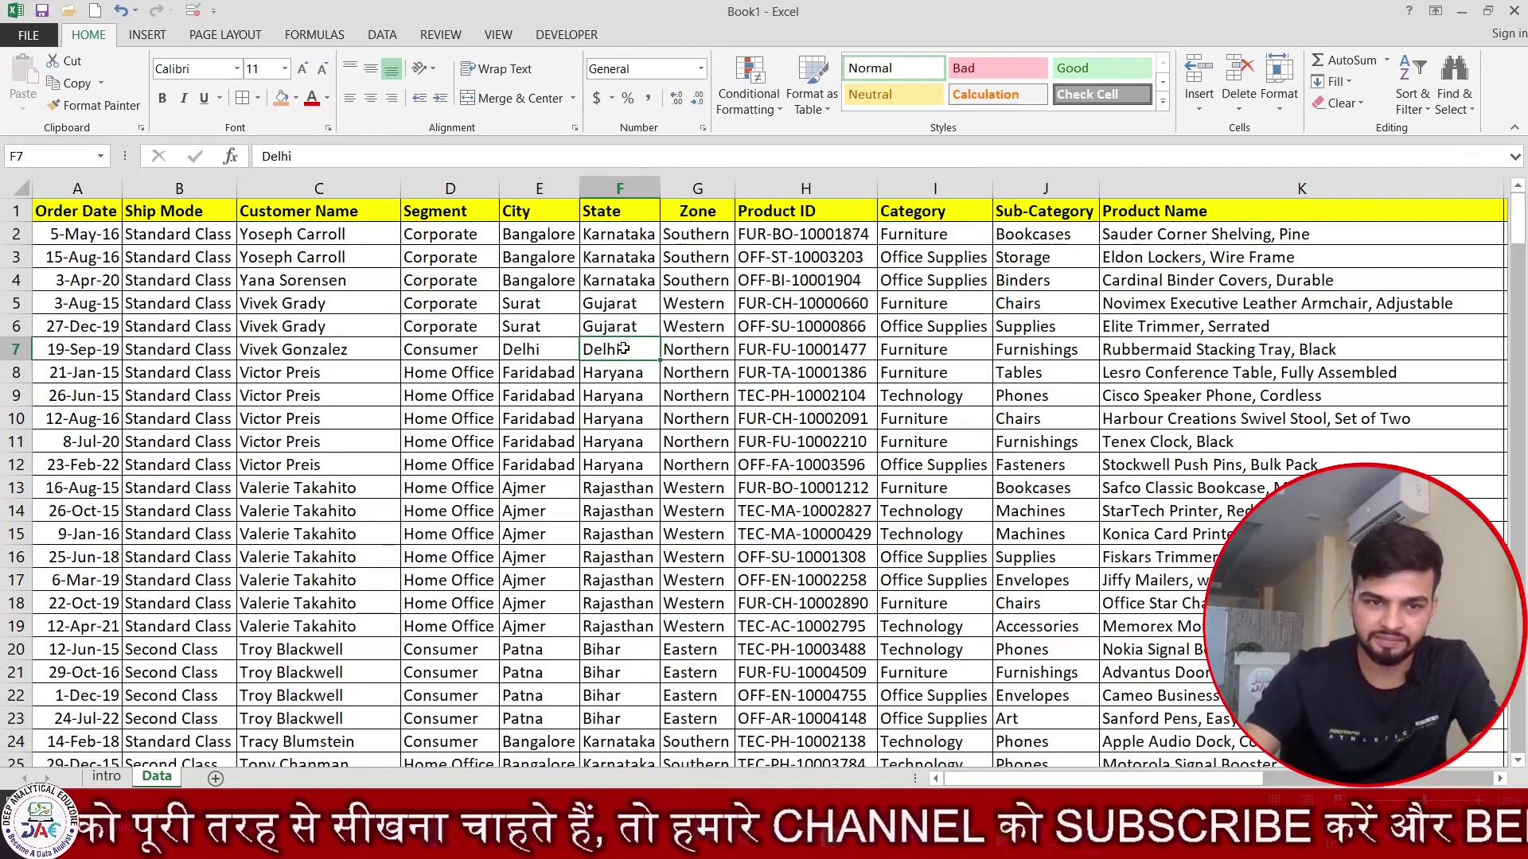
left_click(346, 486)
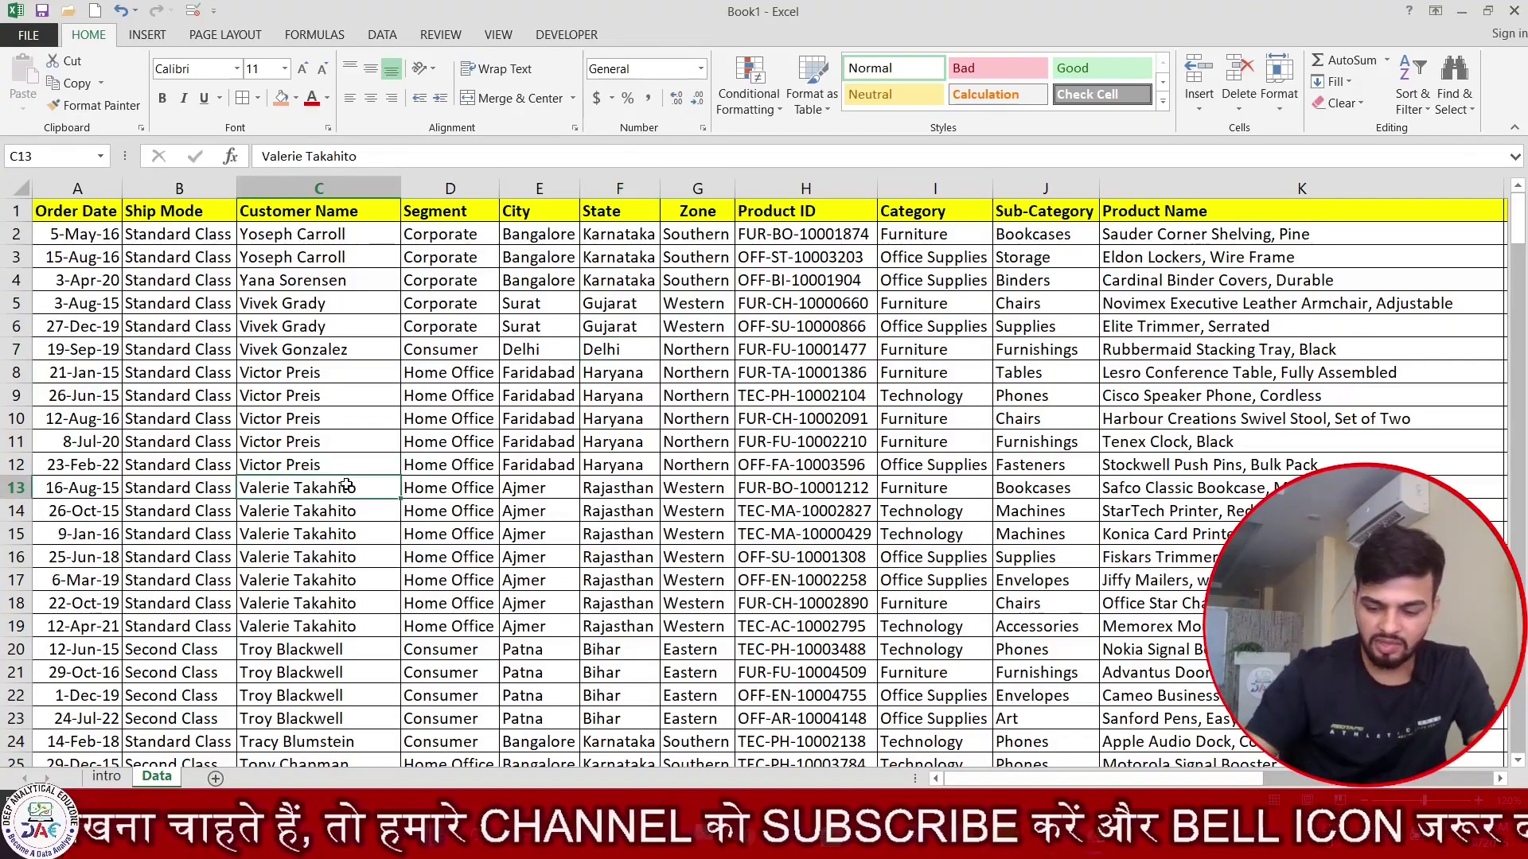
key("ctrl+Up")
key("Down")
key("shift+Down")
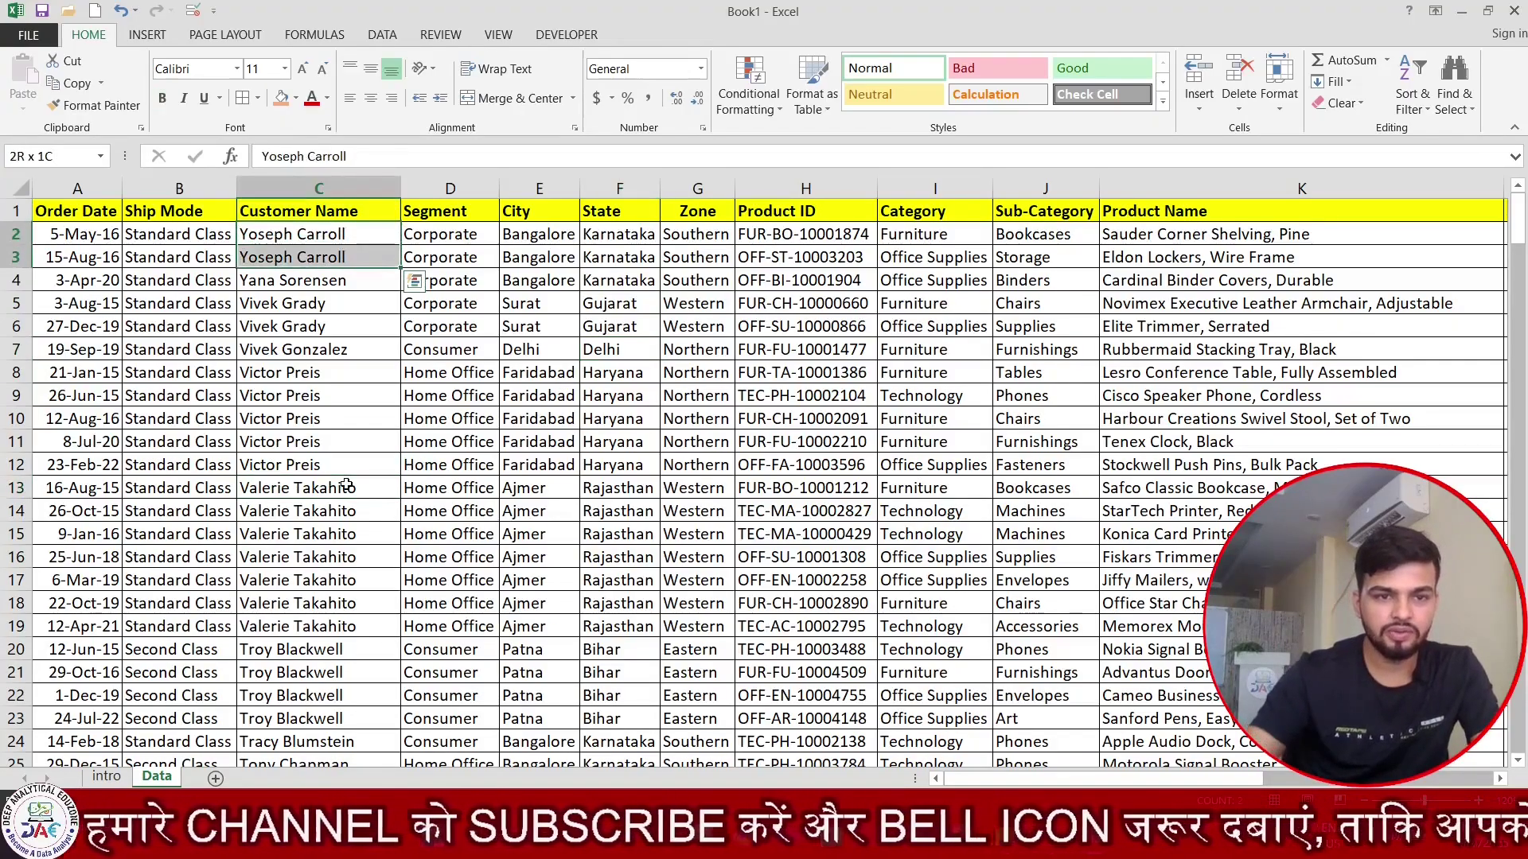
left_click(308, 237)
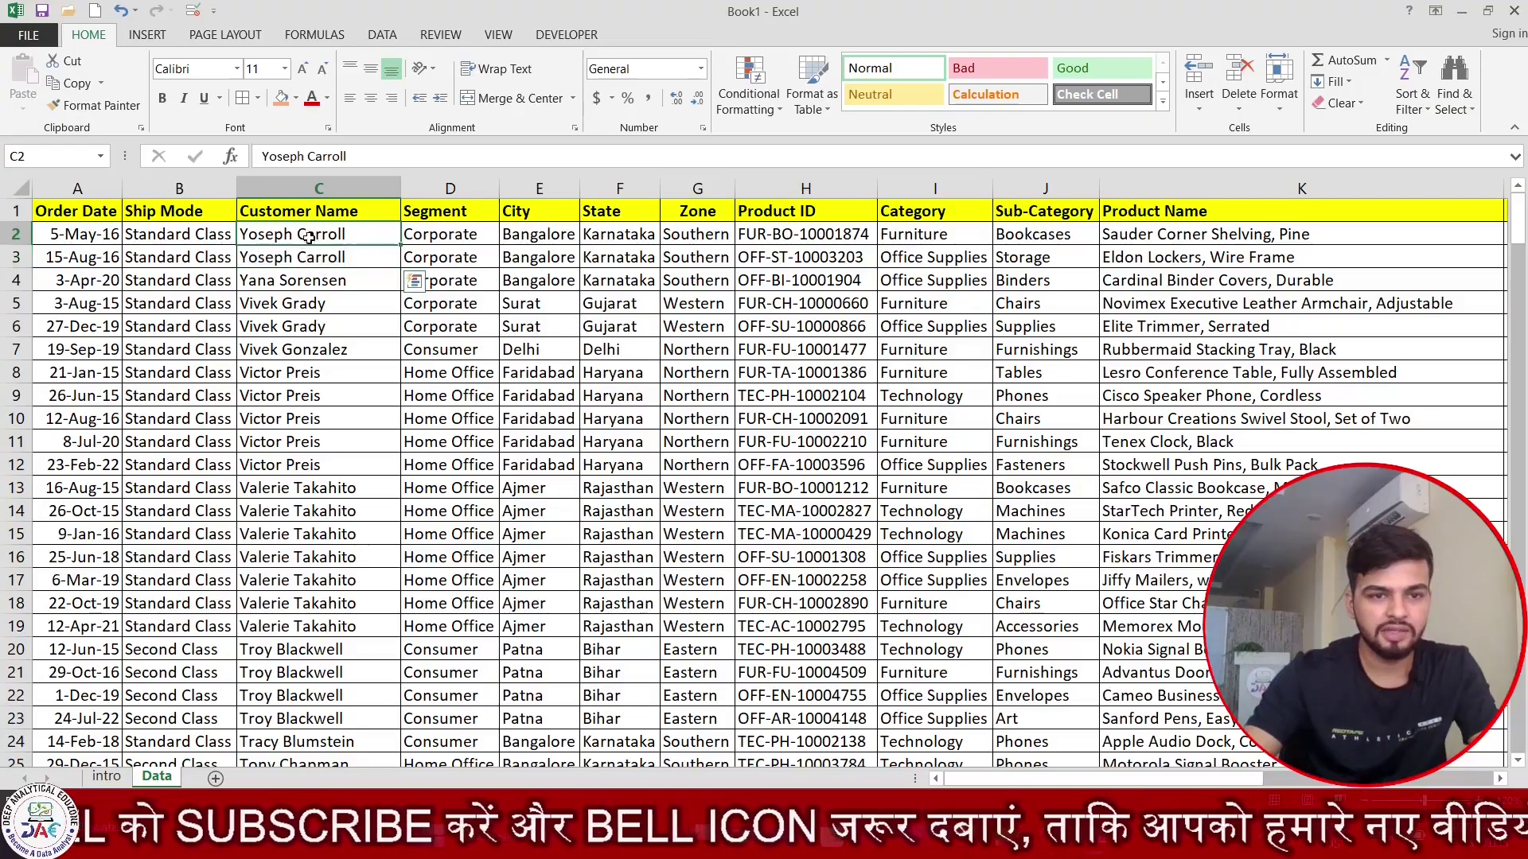
left_click_drag(309, 237, 318, 254)
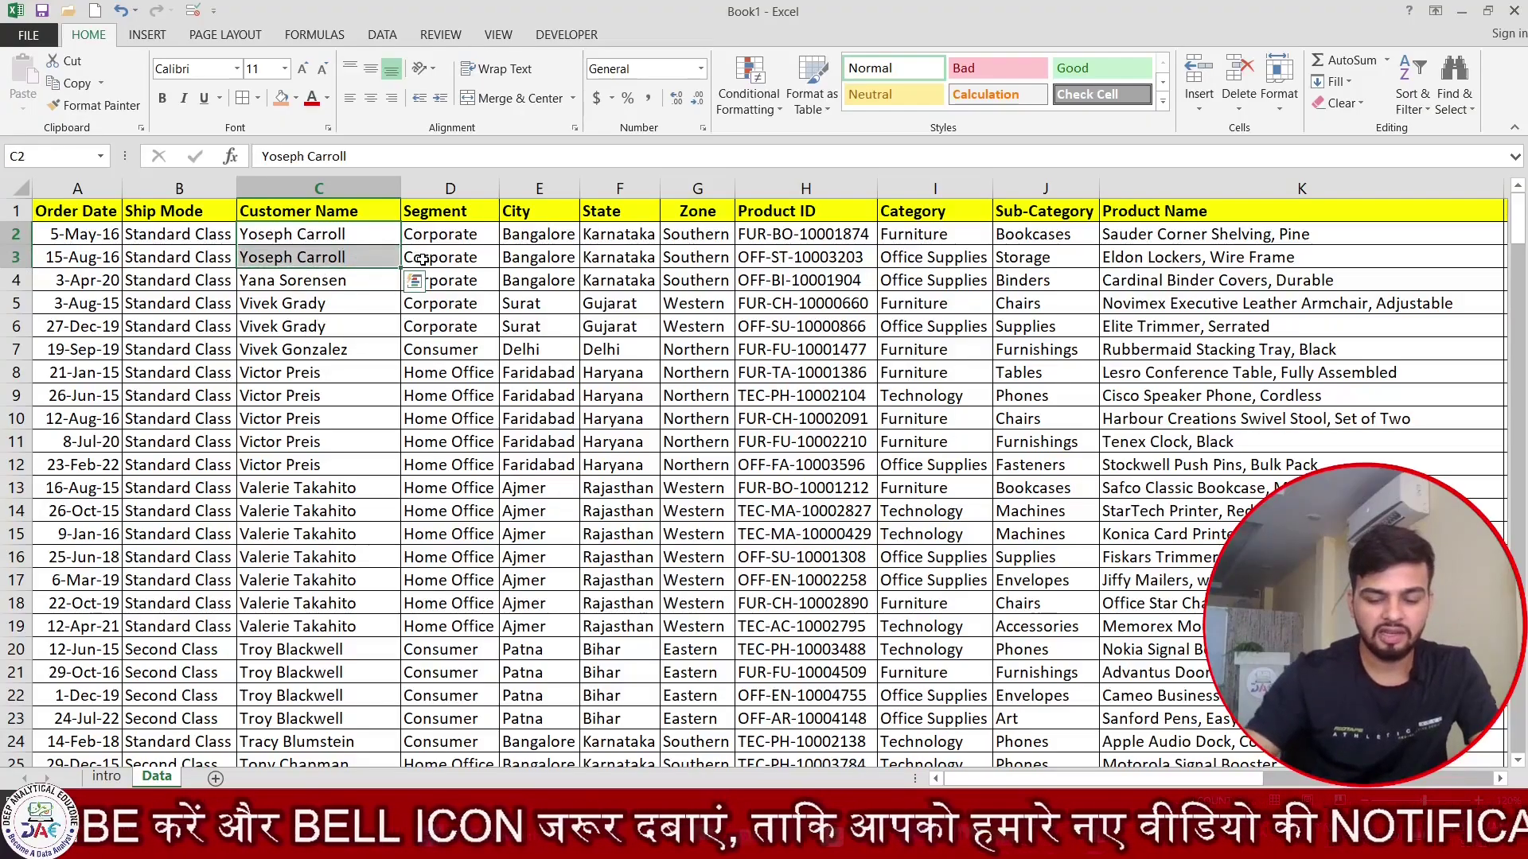
key("shift+space")
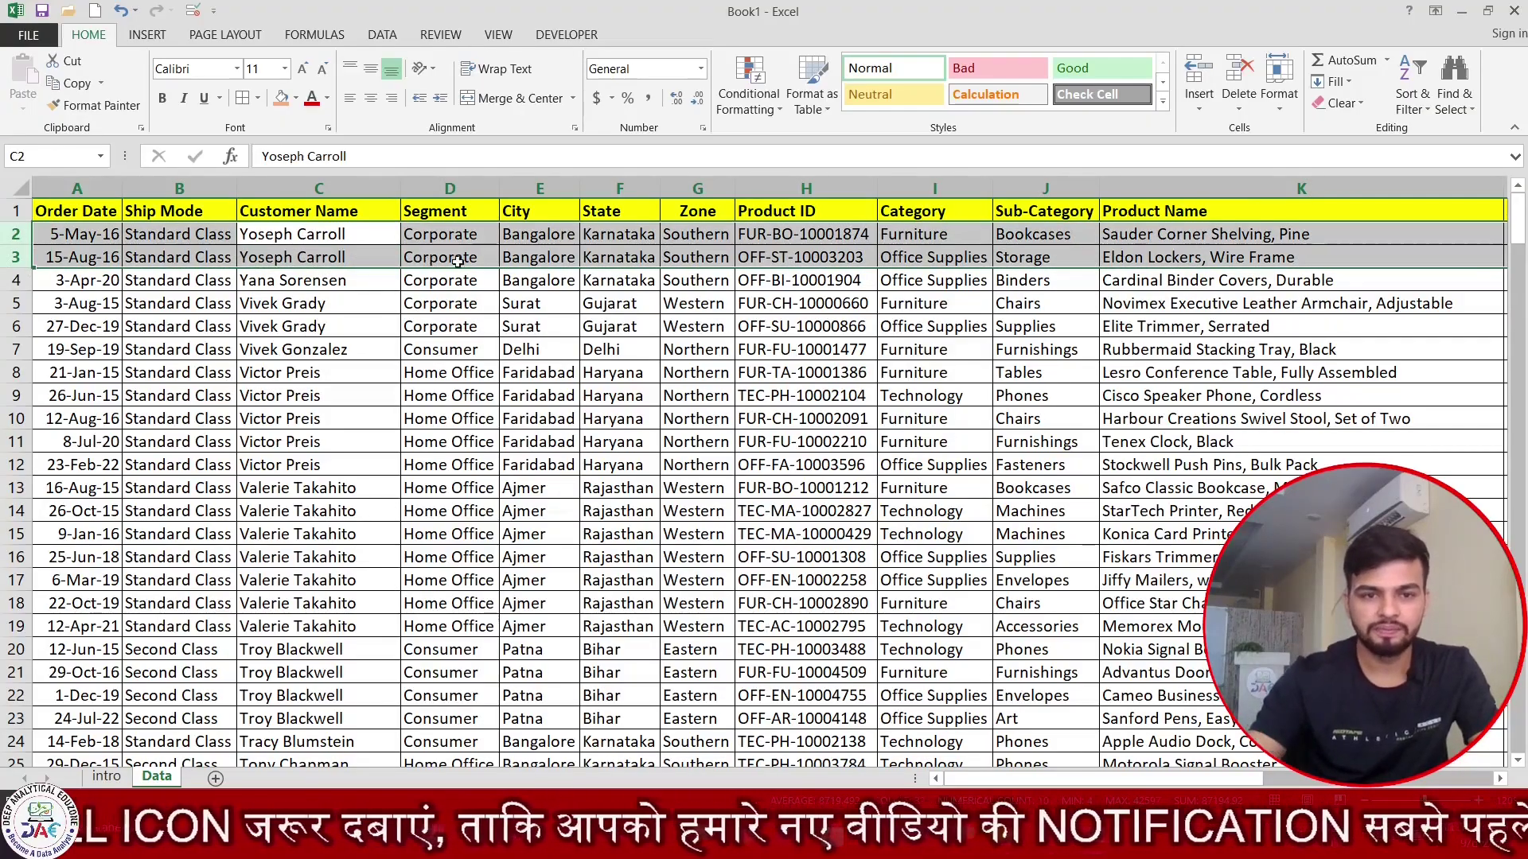
scroll(1054, 398, "right", 4)
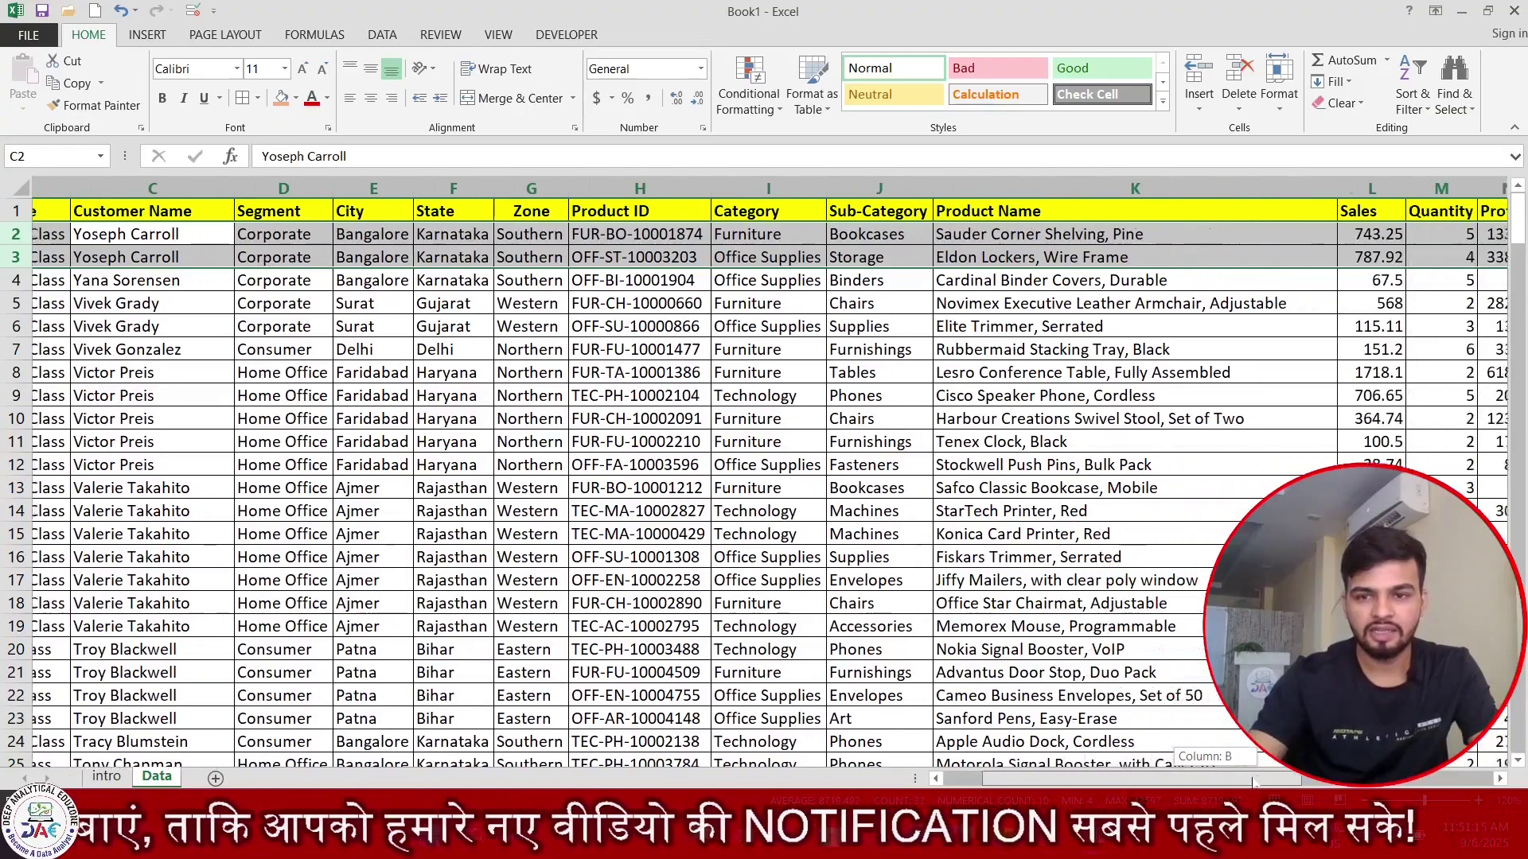
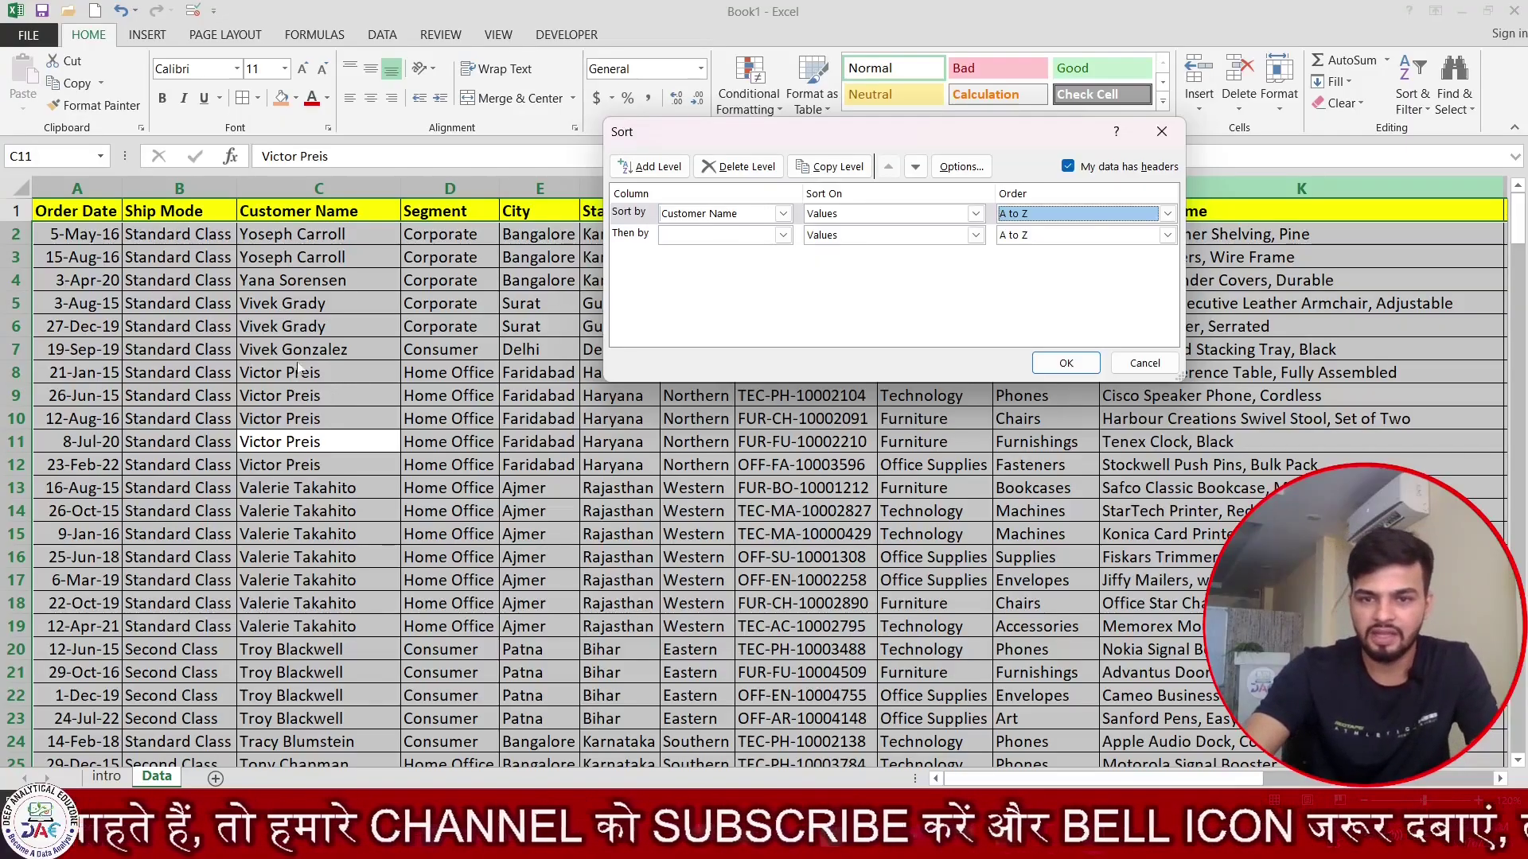
Set the second sort level to Sales values, Largest to Smallest, under Customer Name A to Z, and apply the sort.
left_click(783, 236)
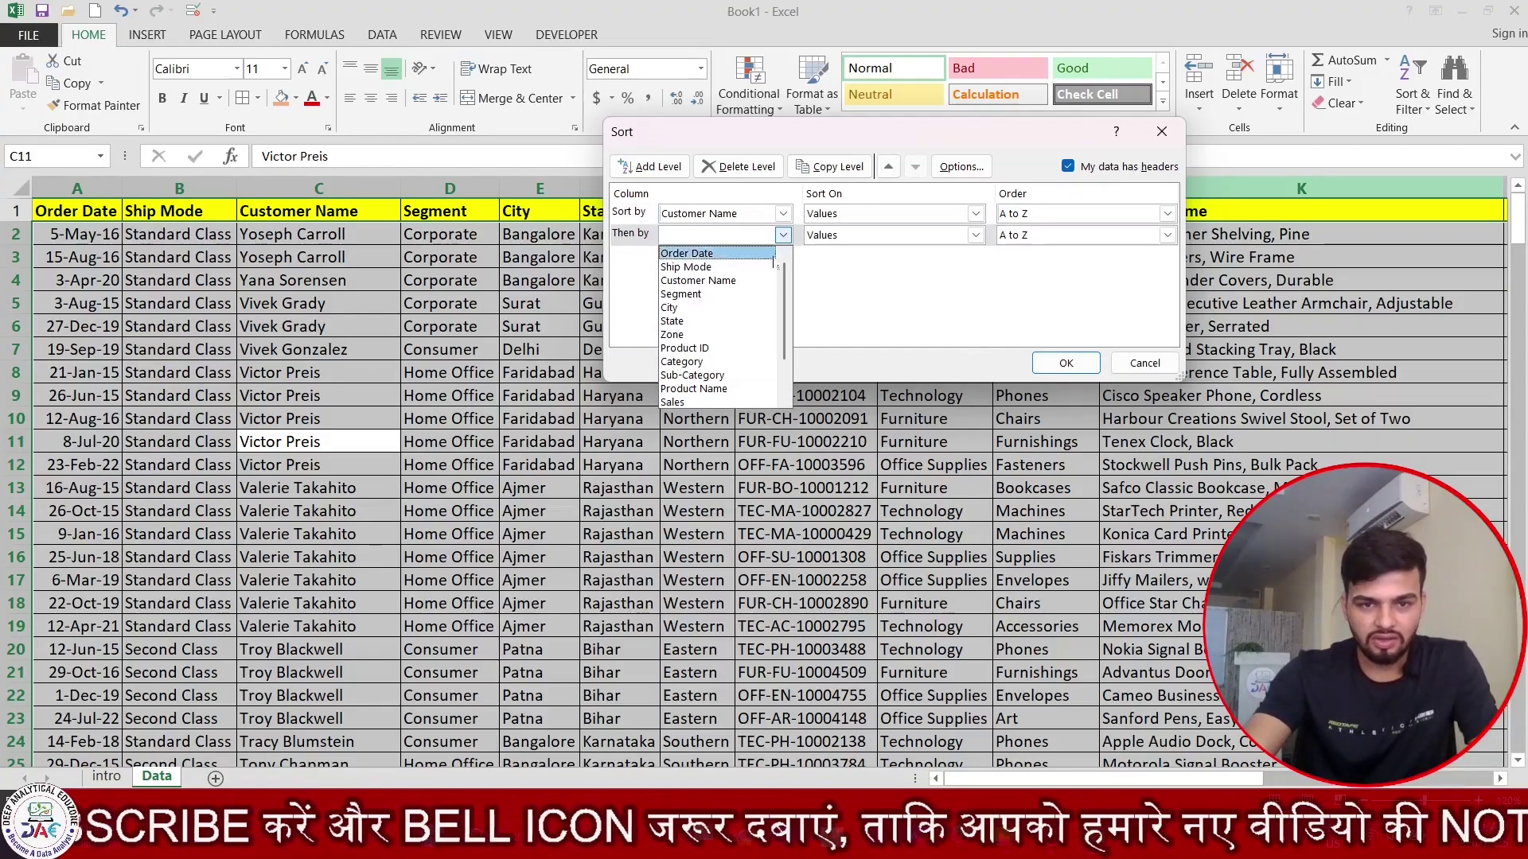
left_click(697, 403)
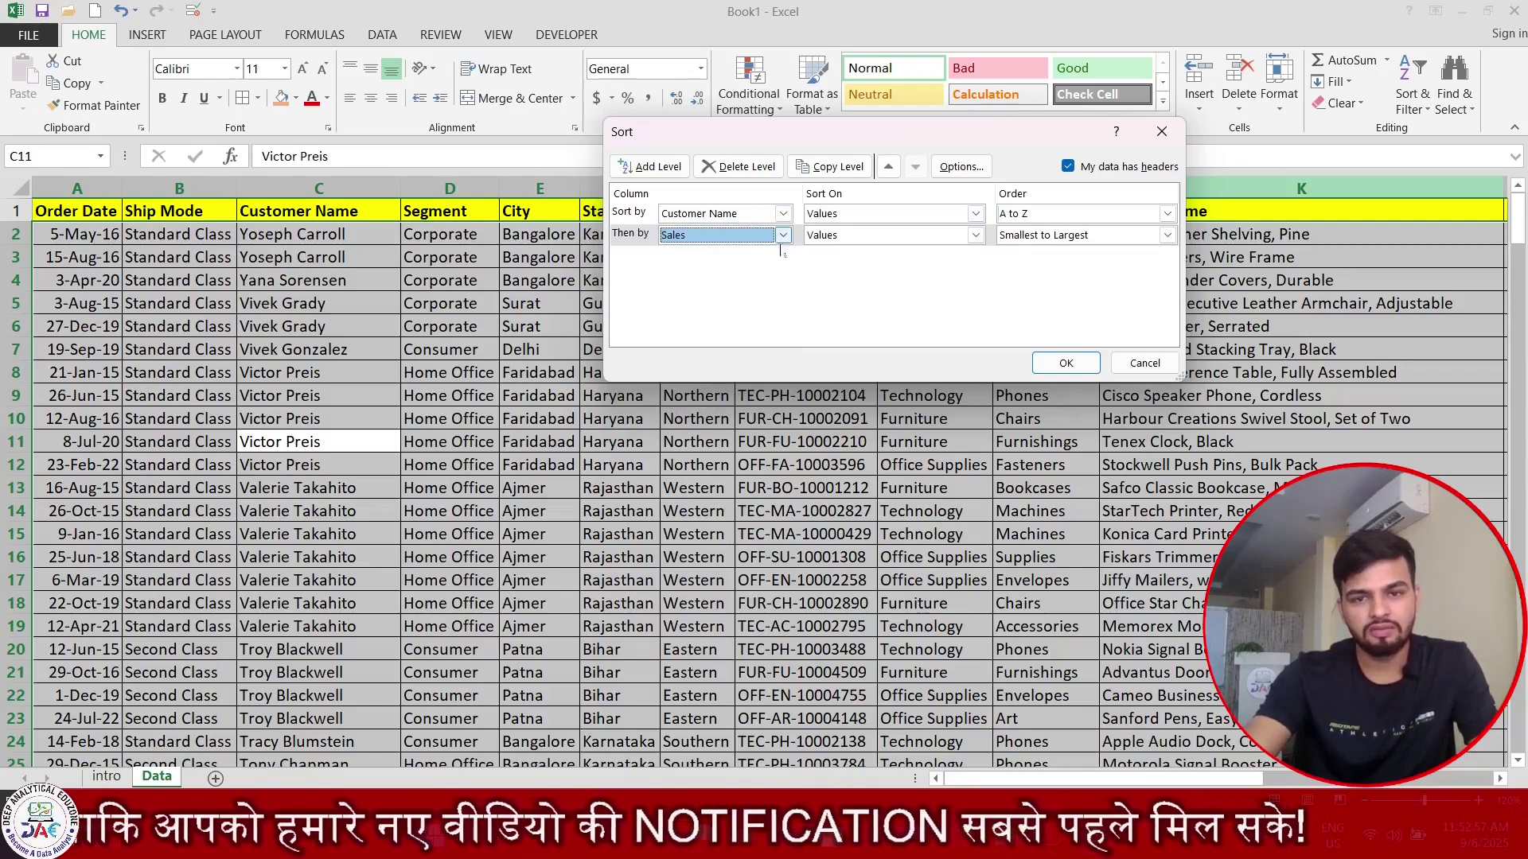
left_click(1166, 236)
left_click(1114, 261)
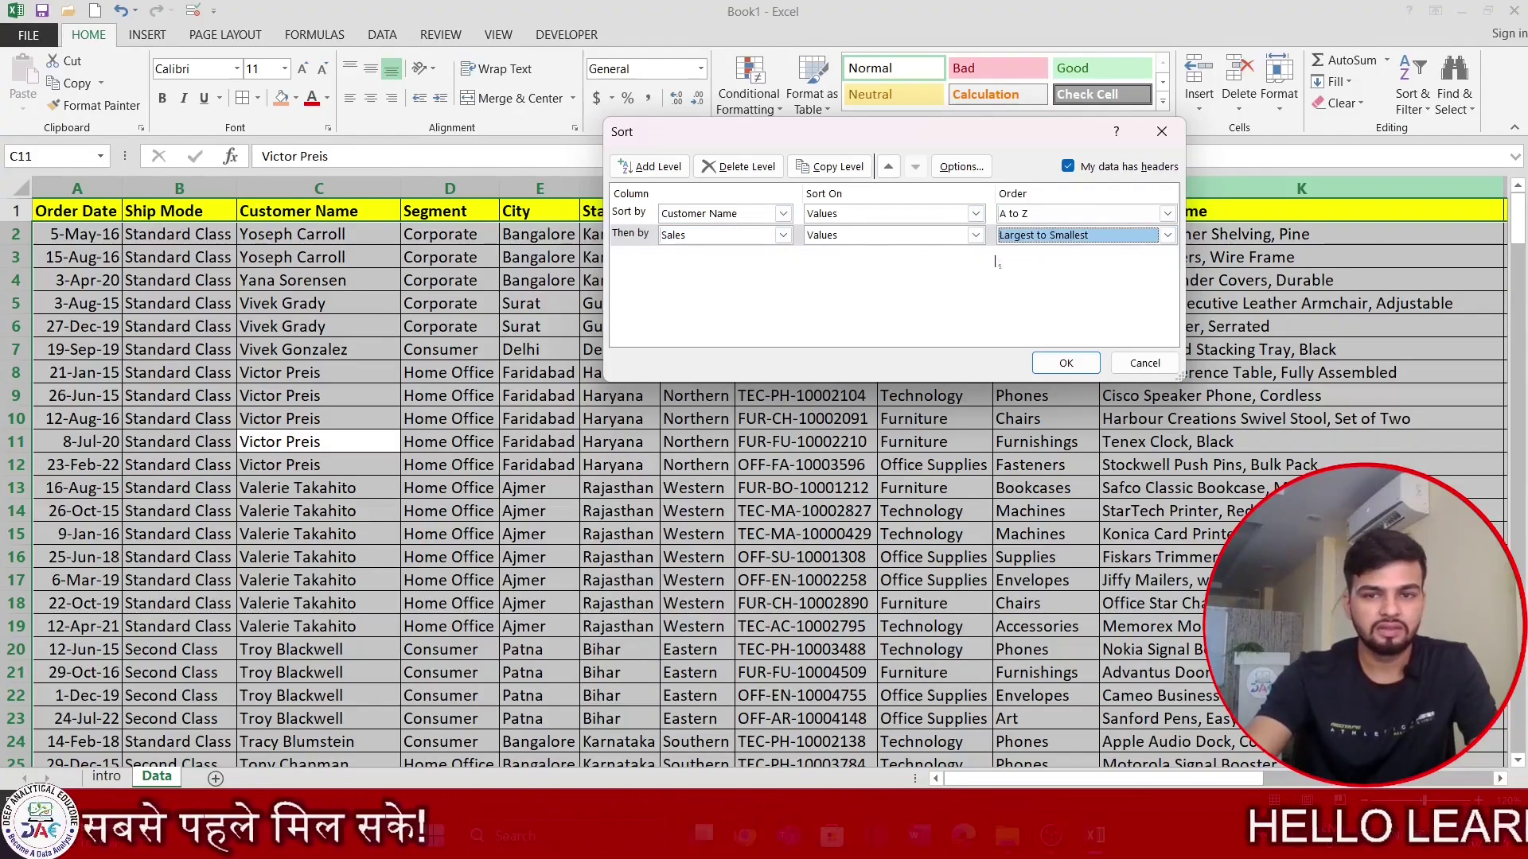
left_click(1067, 363)
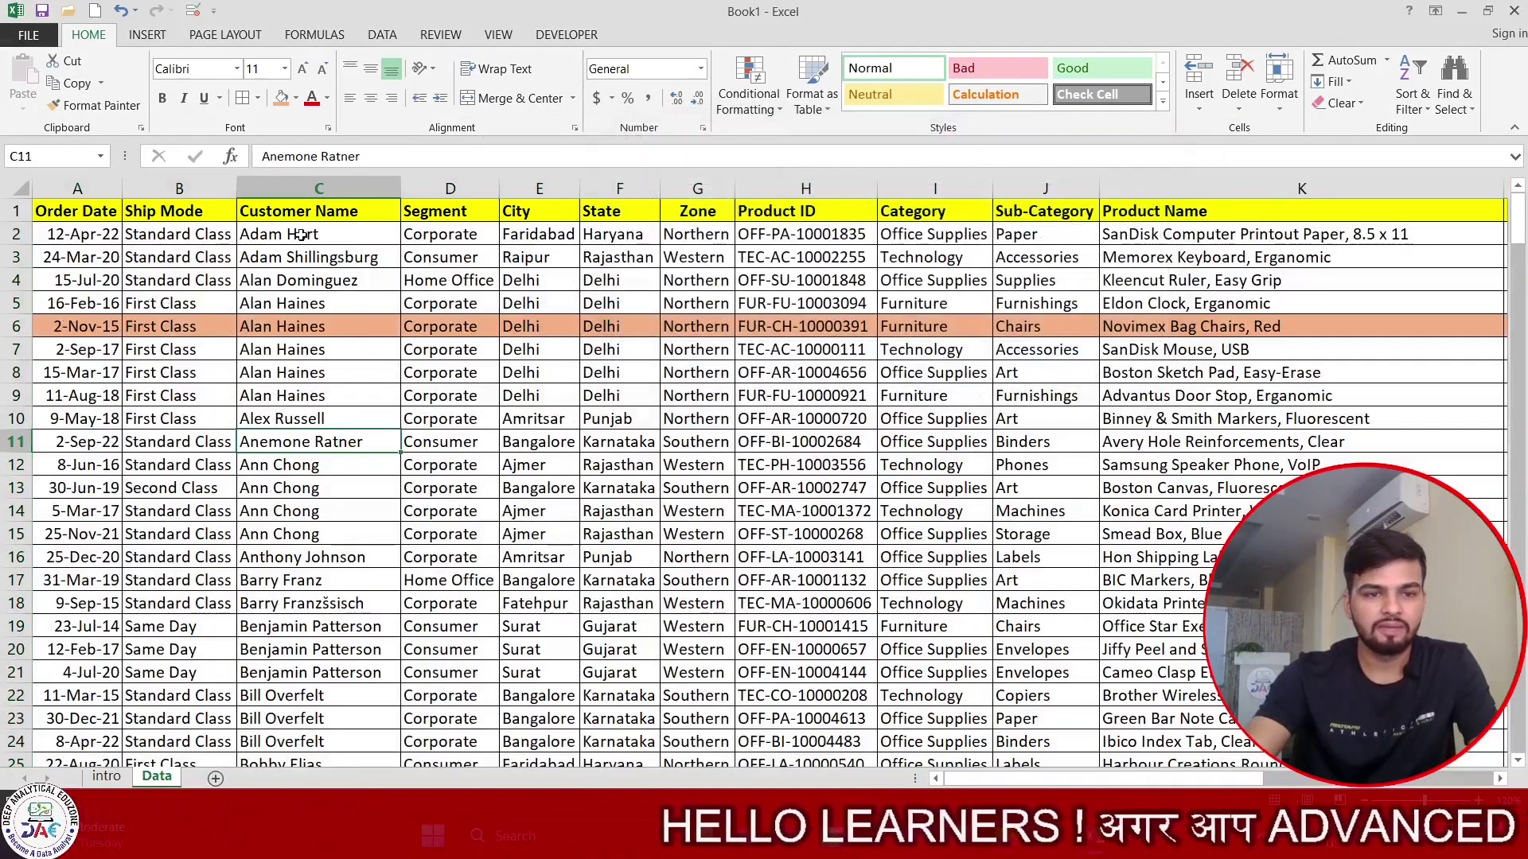
Fill rows 5 to 9, the records of the repeated customer, with the orange cell colour.
left_click_drag(300, 235, 346, 355)
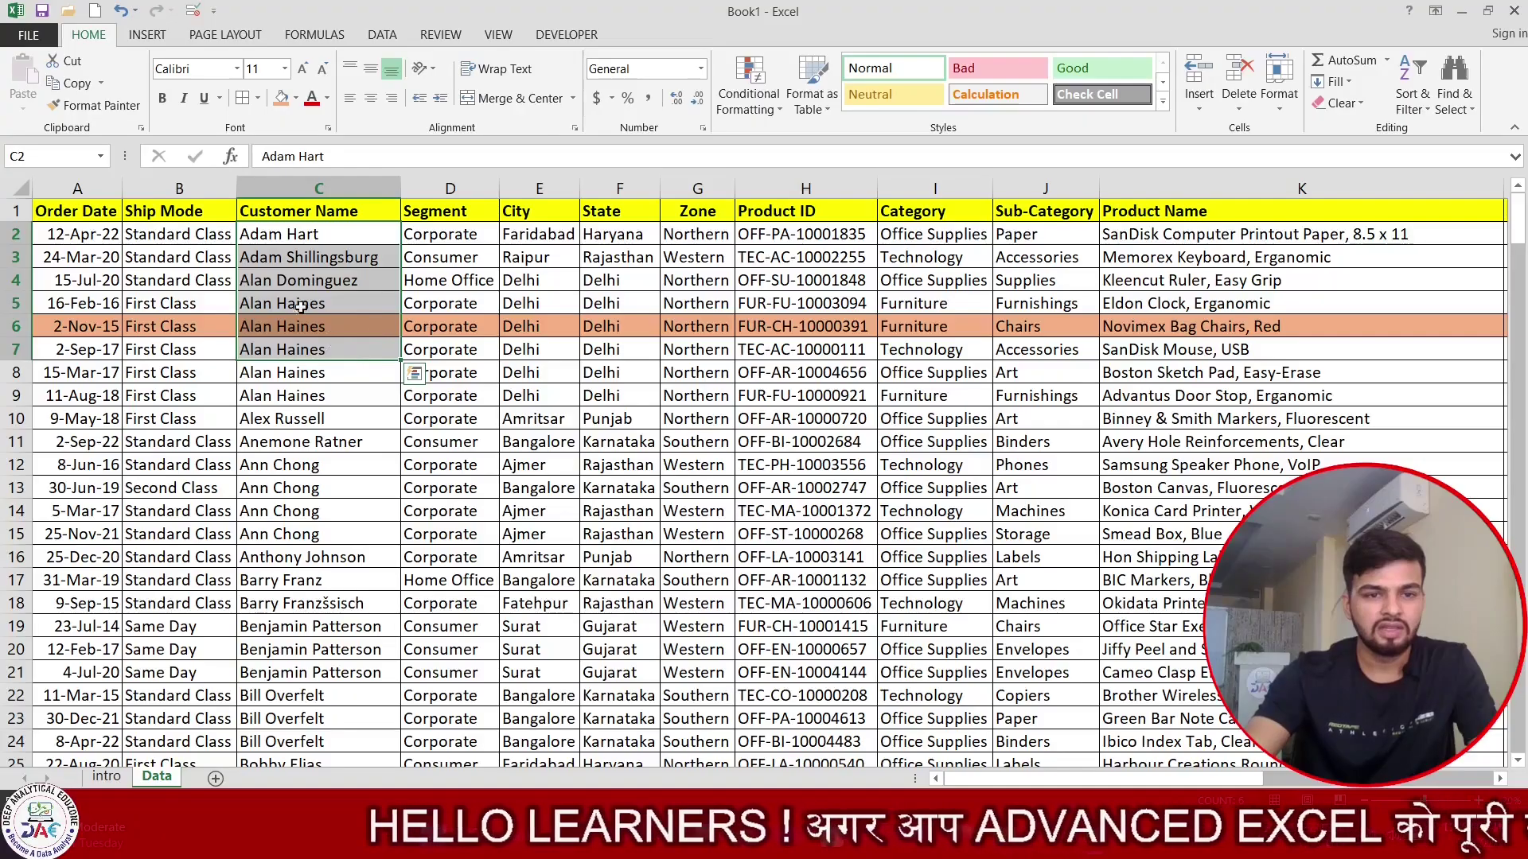
left_click(312, 210)
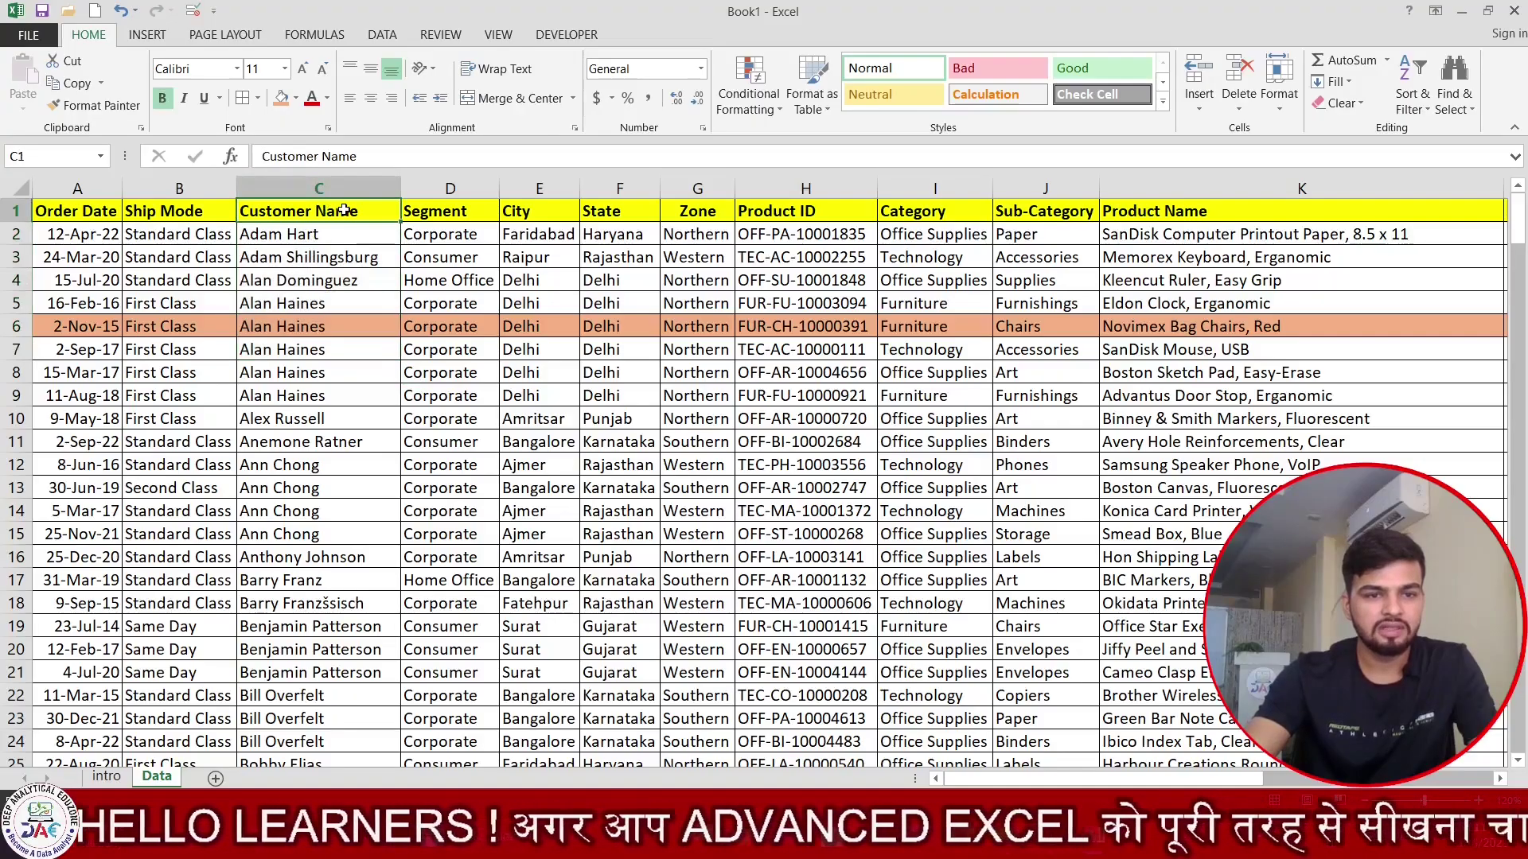
left_click_drag(330, 307, 335, 396)
left_click_drag(16, 303, 16, 397)
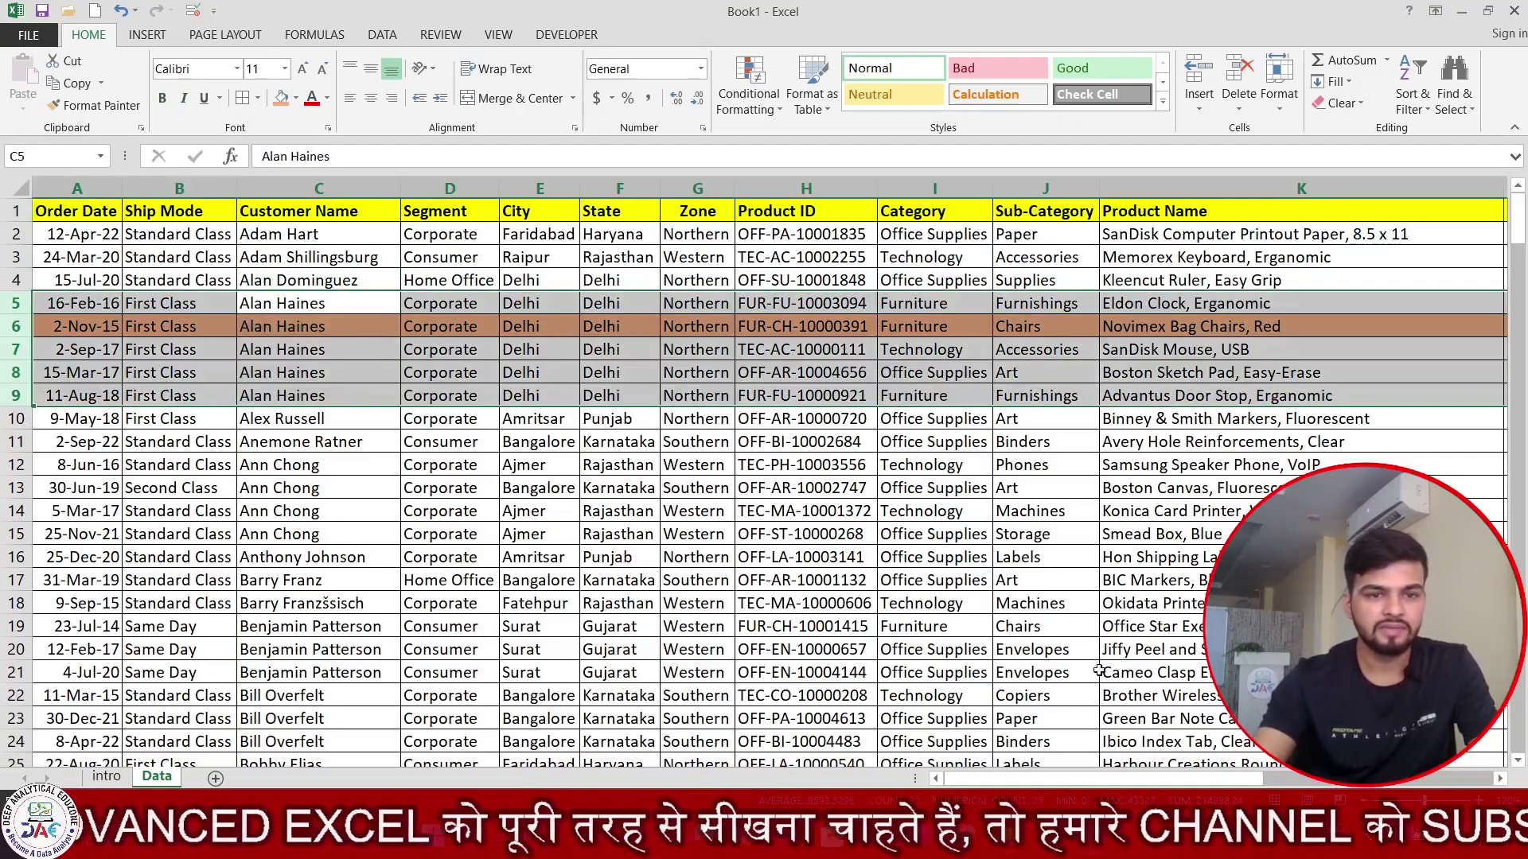
left_click(282, 97)
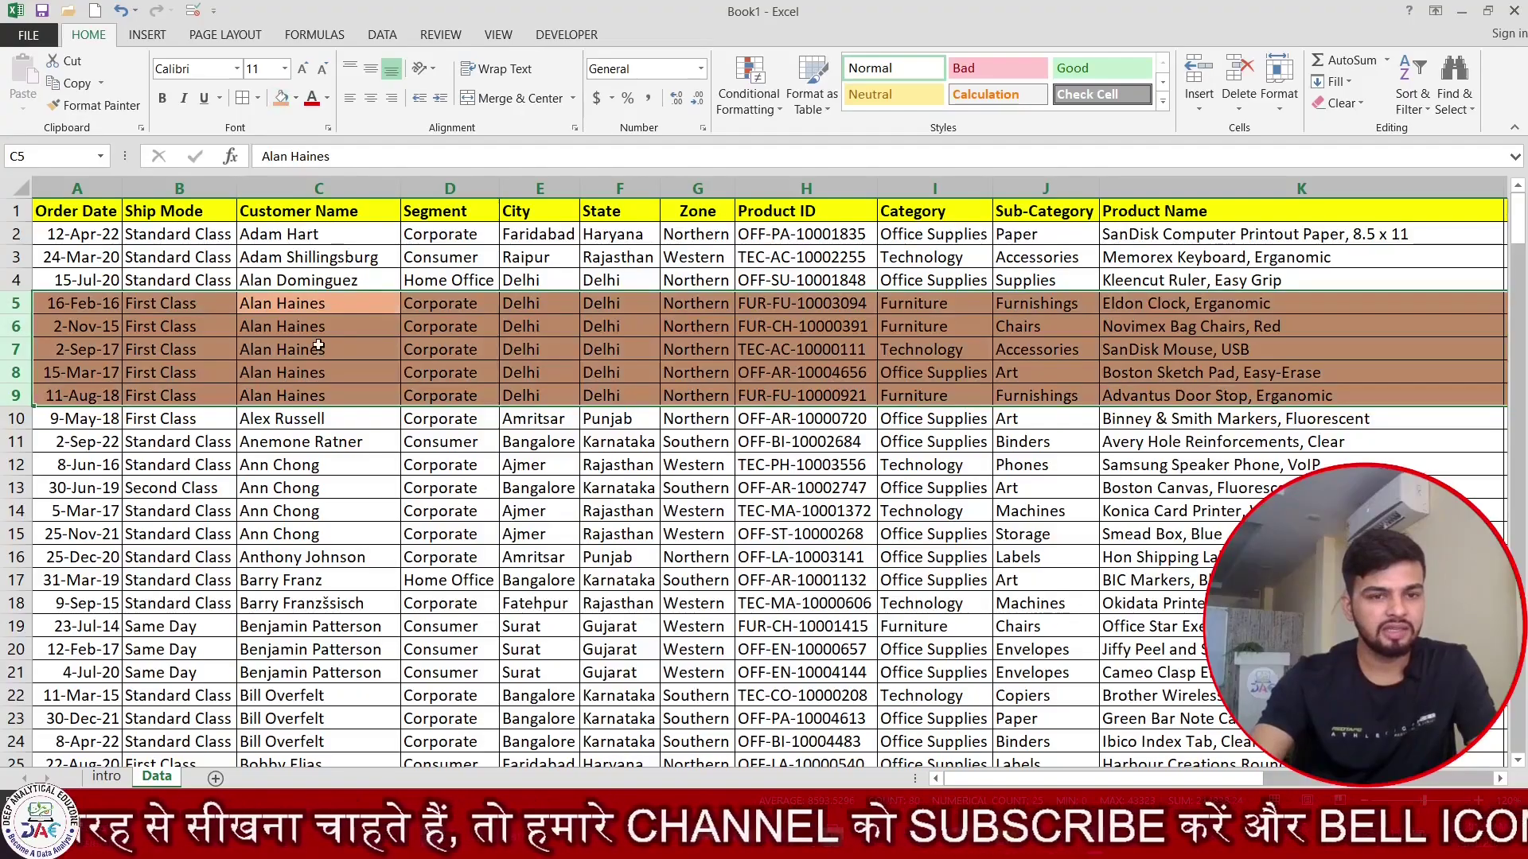
Examine the Sales values of the orange-filled customer records in rows 5 to 9.
left_click_drag(269, 313, 323, 380)
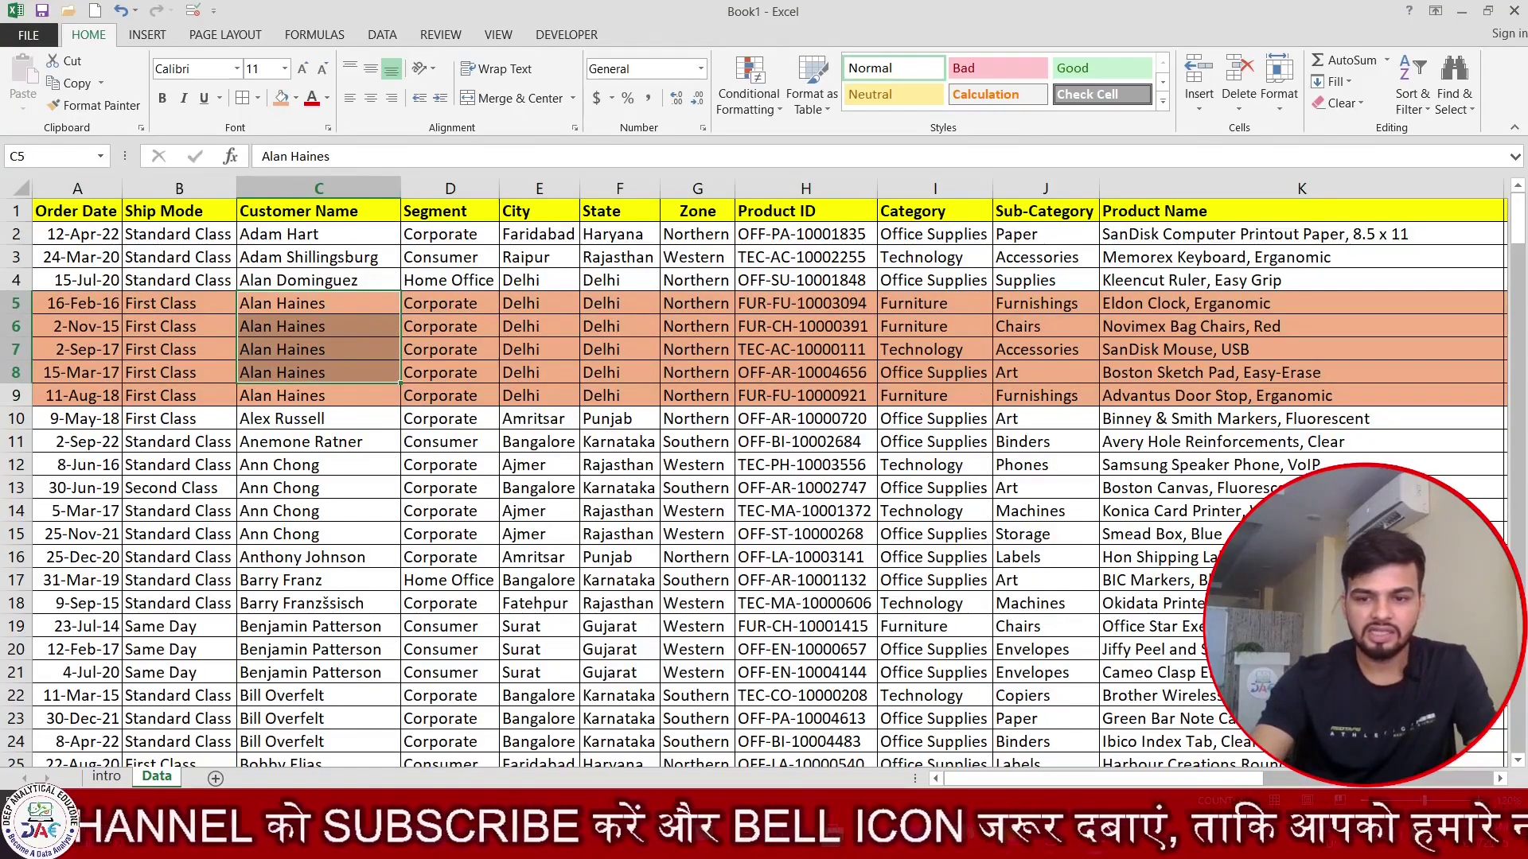
scroll(1102, 461, "right", 3)
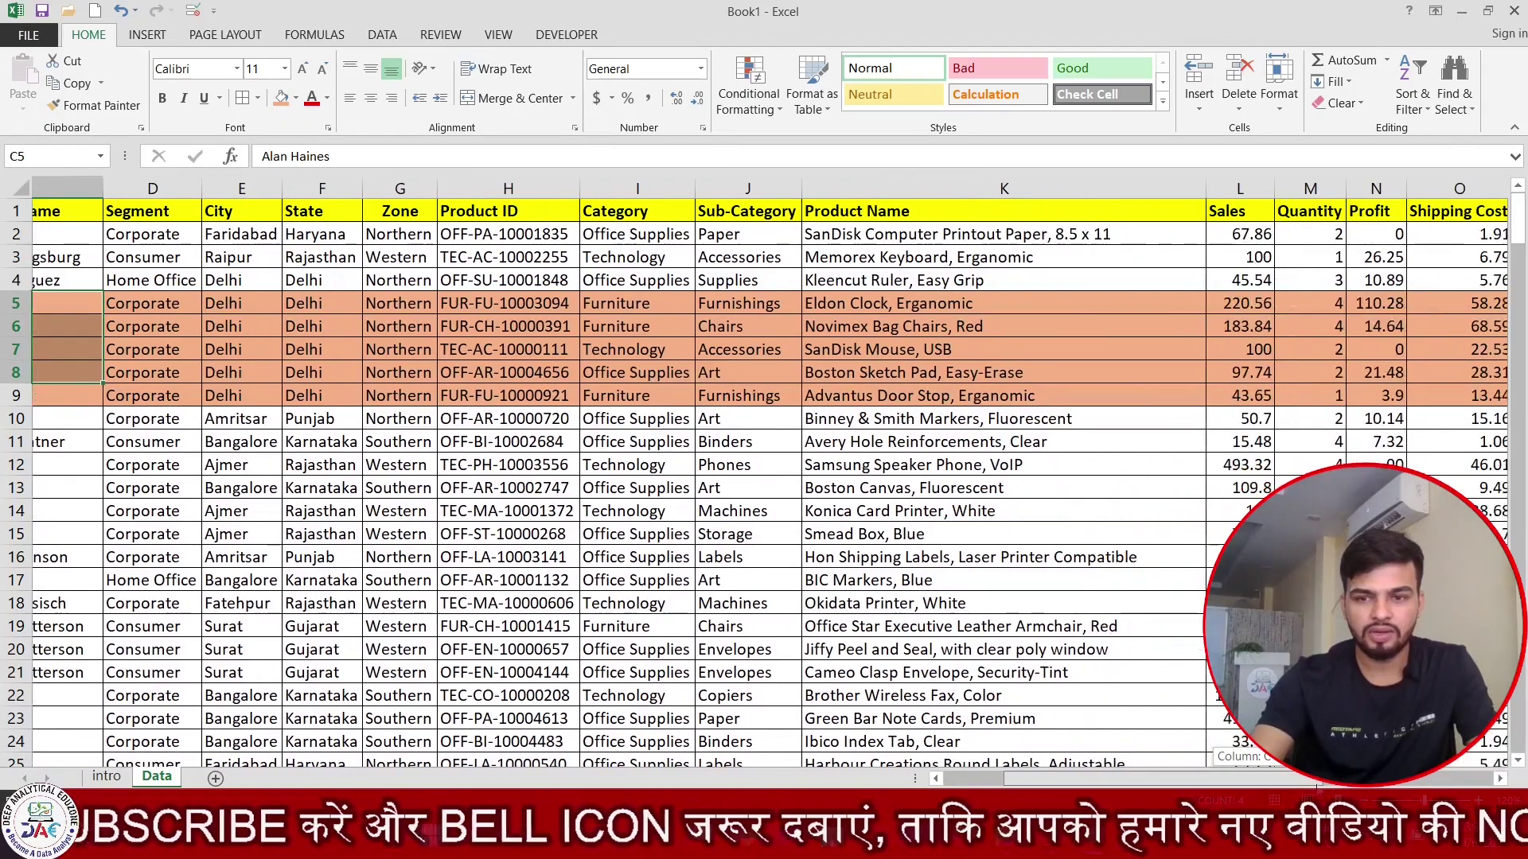
left_click(1164, 303)
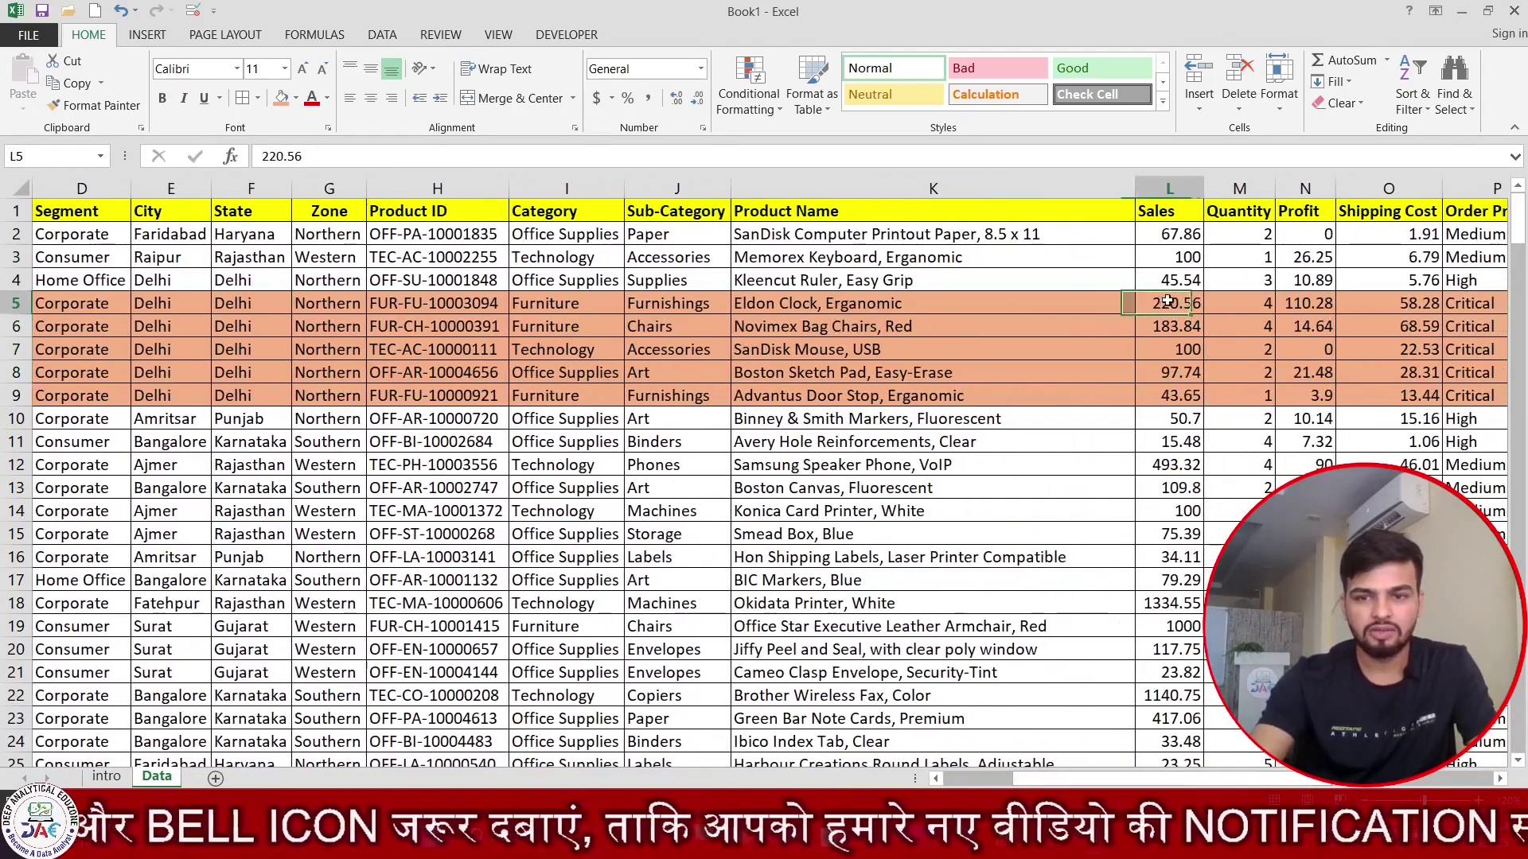
left_click(1179, 343)
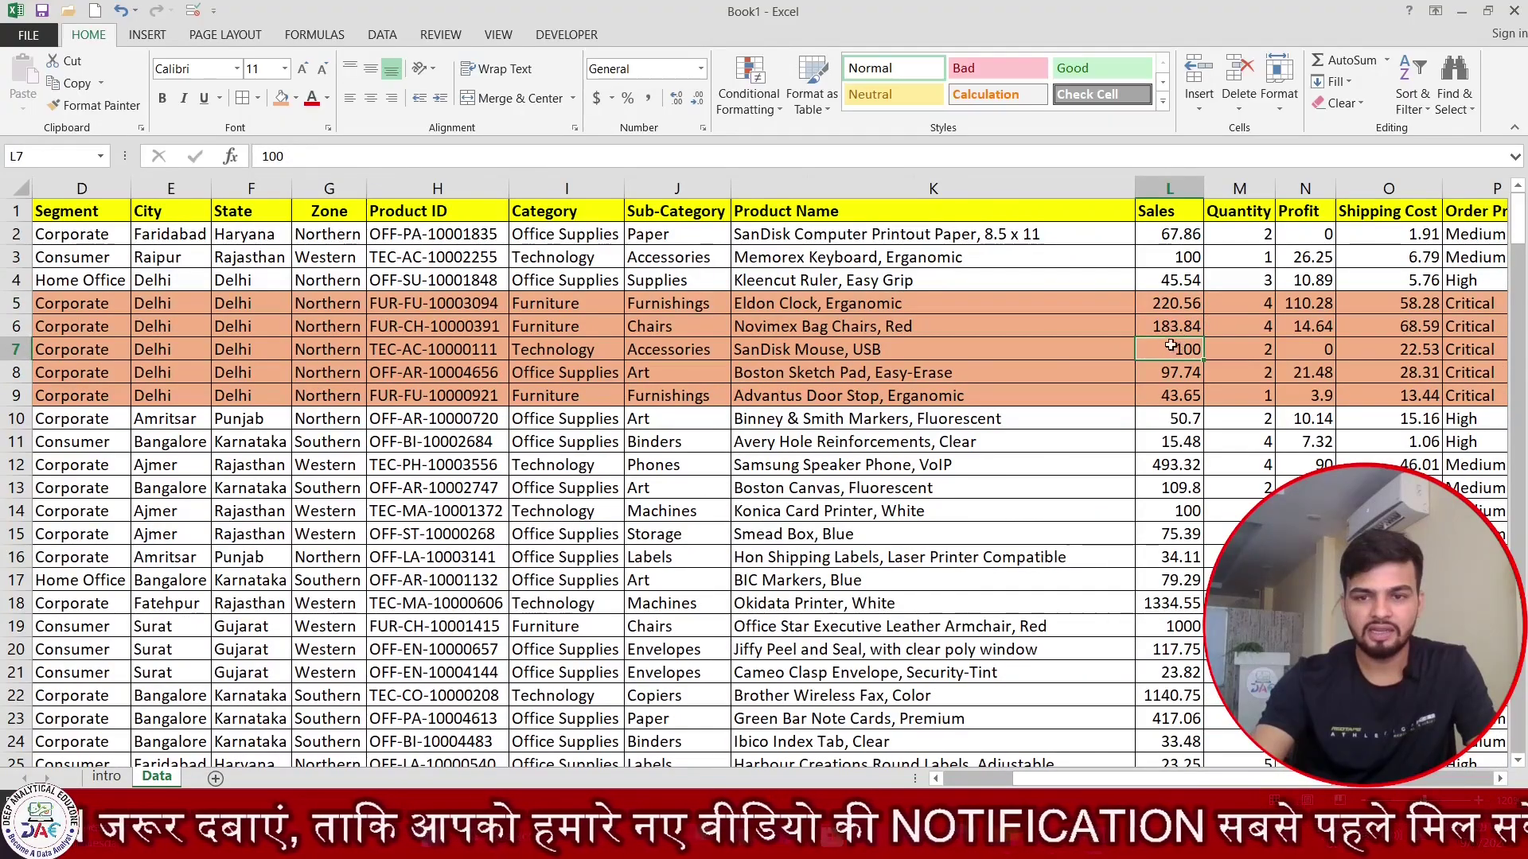
key("shift+Right")
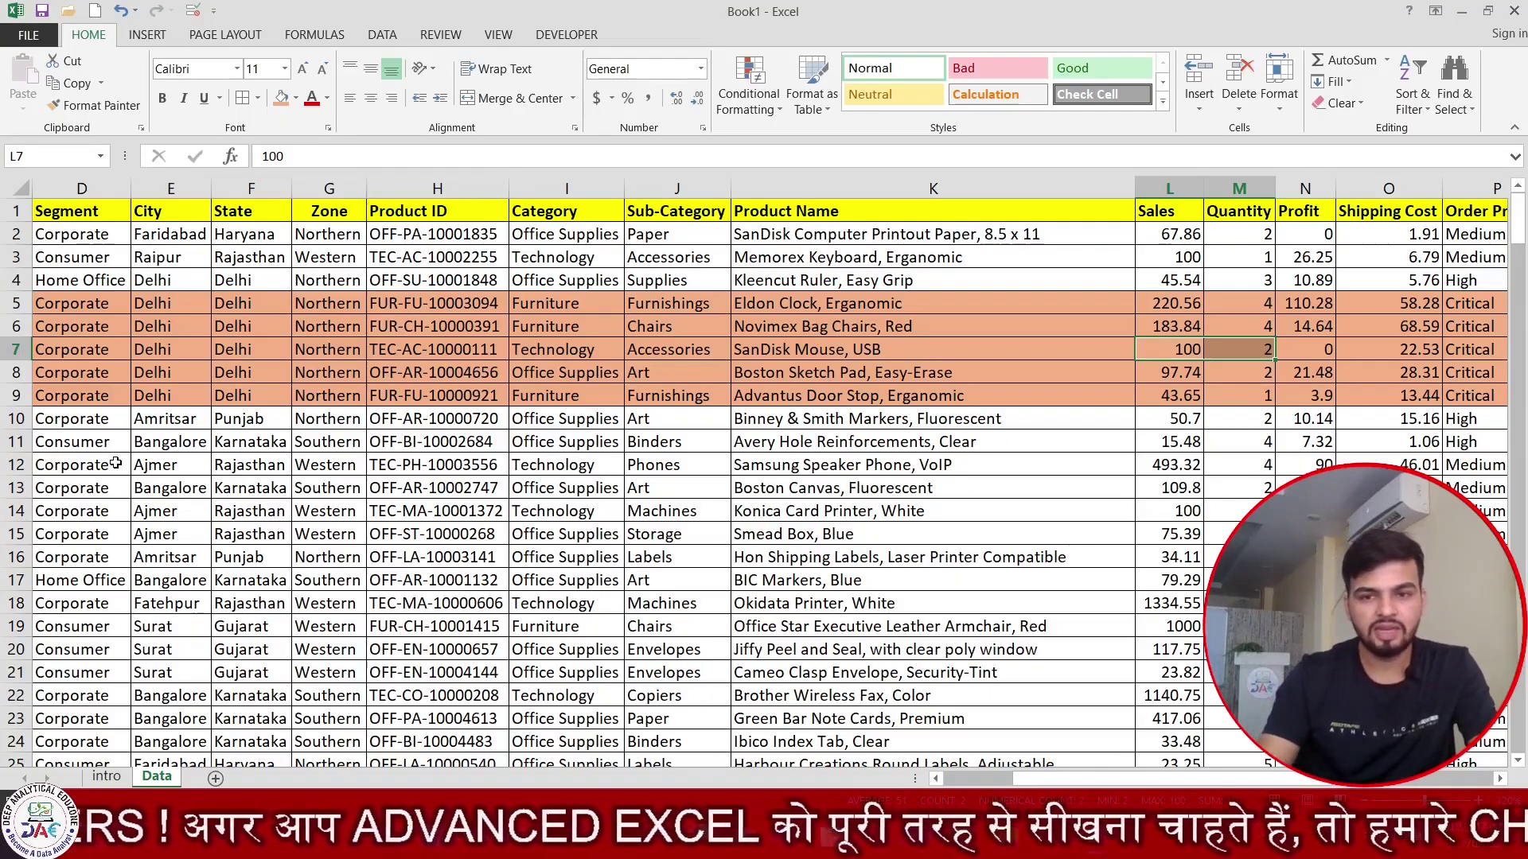
key("ctrl+Home")
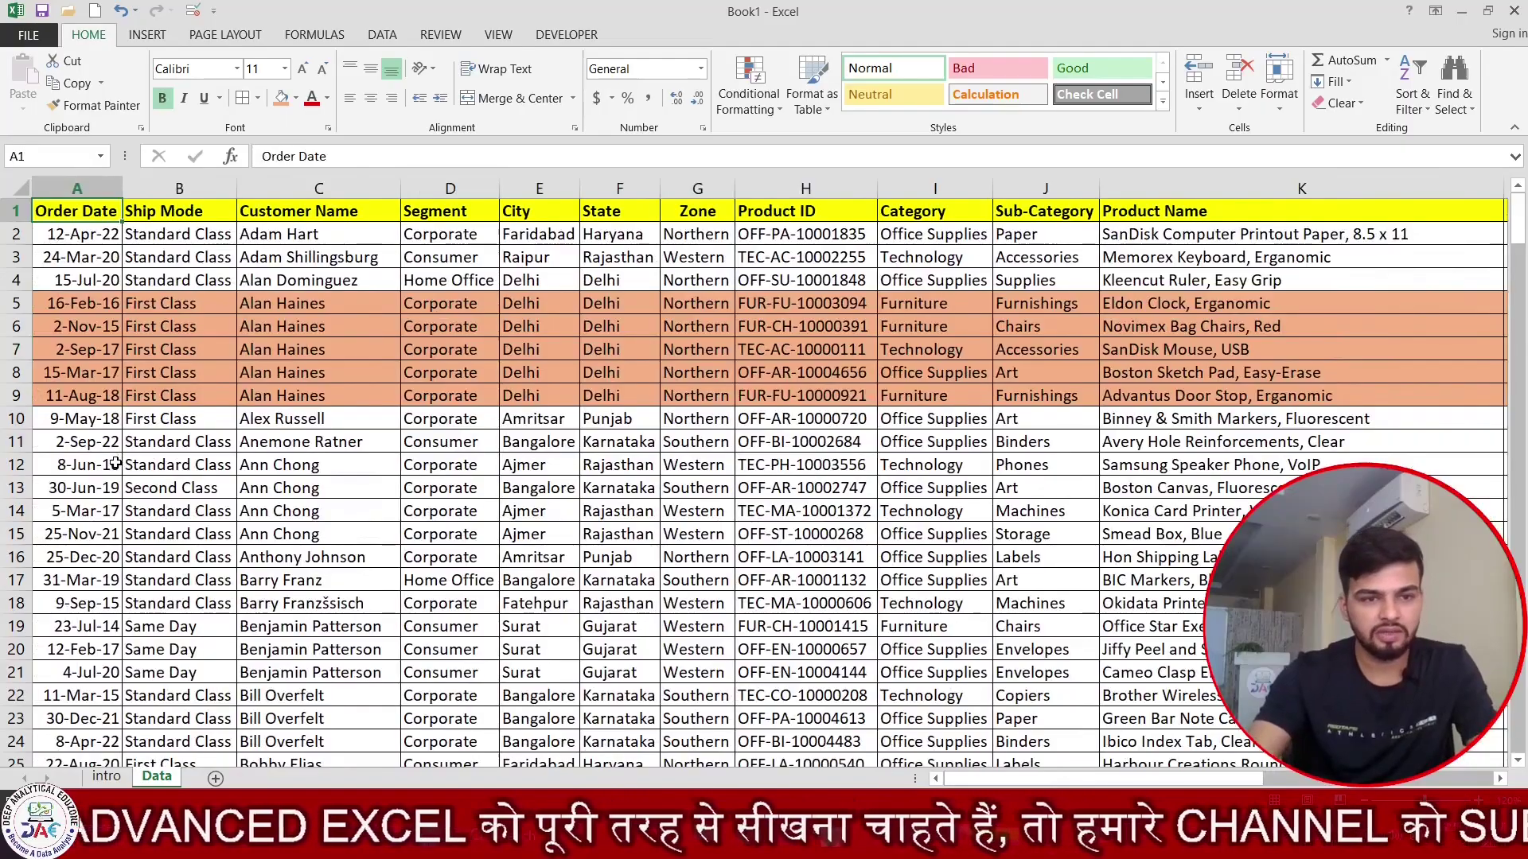
Open Custom Sort from a Customer Name cell and delete the existing Customer Name and Sales levels.
left_click(323, 412)
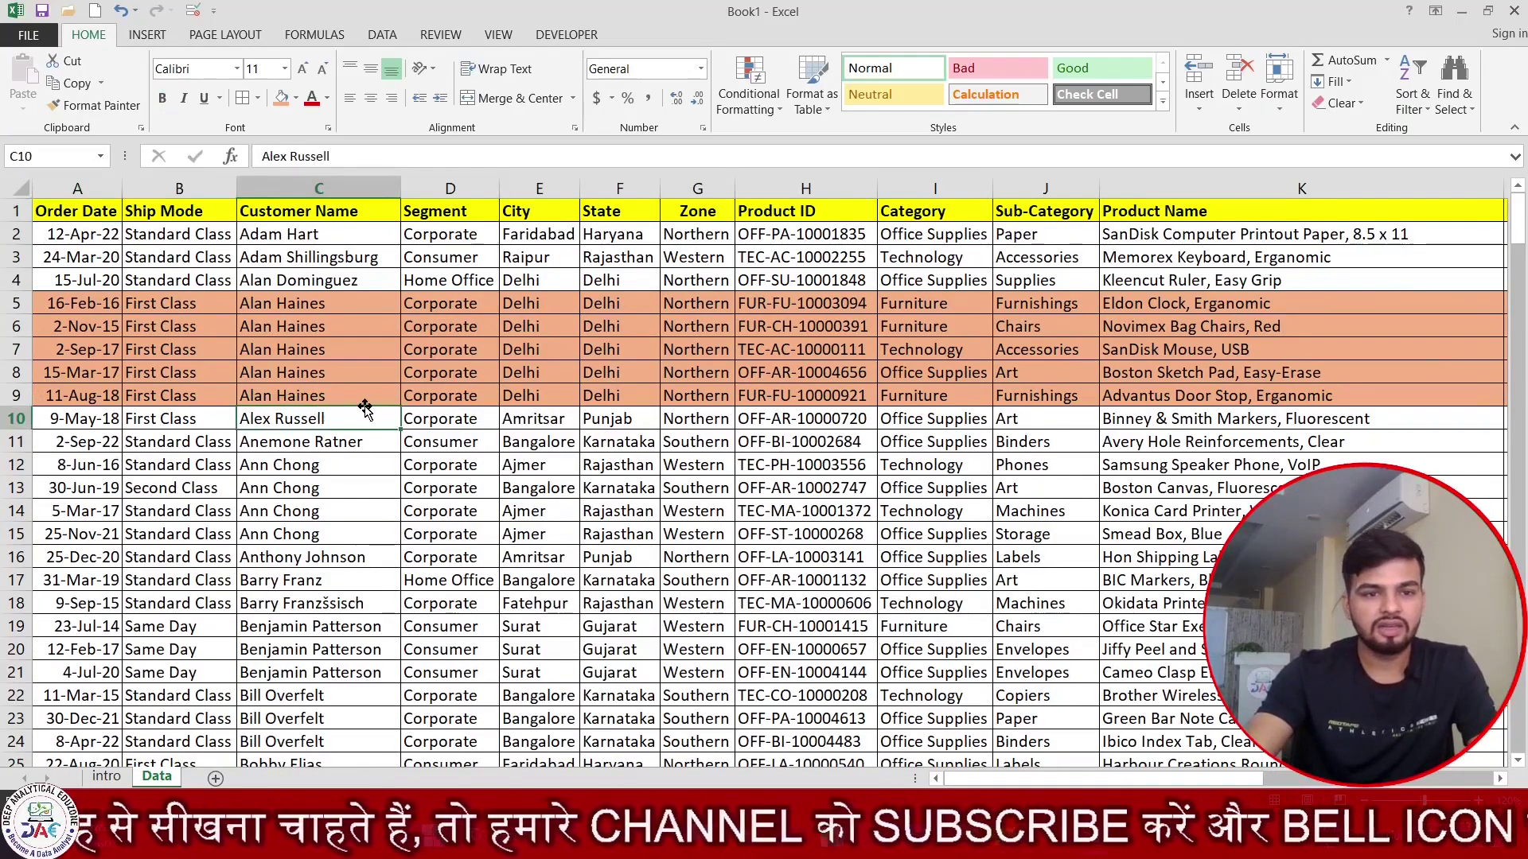
left_click_drag(86, 220, 673, 326)
left_click(390, 532)
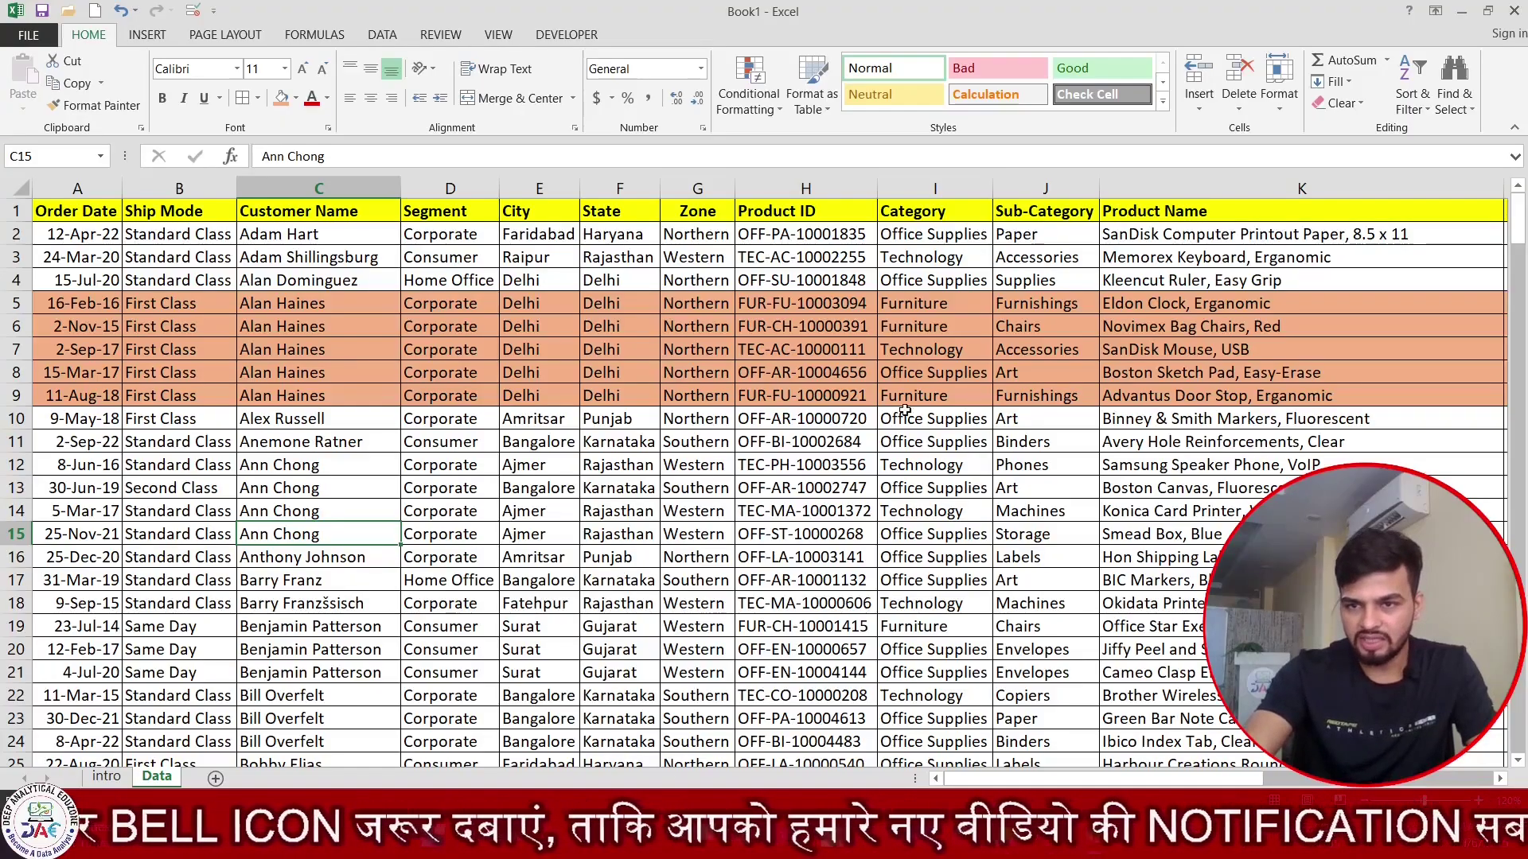
left_click(1428, 110)
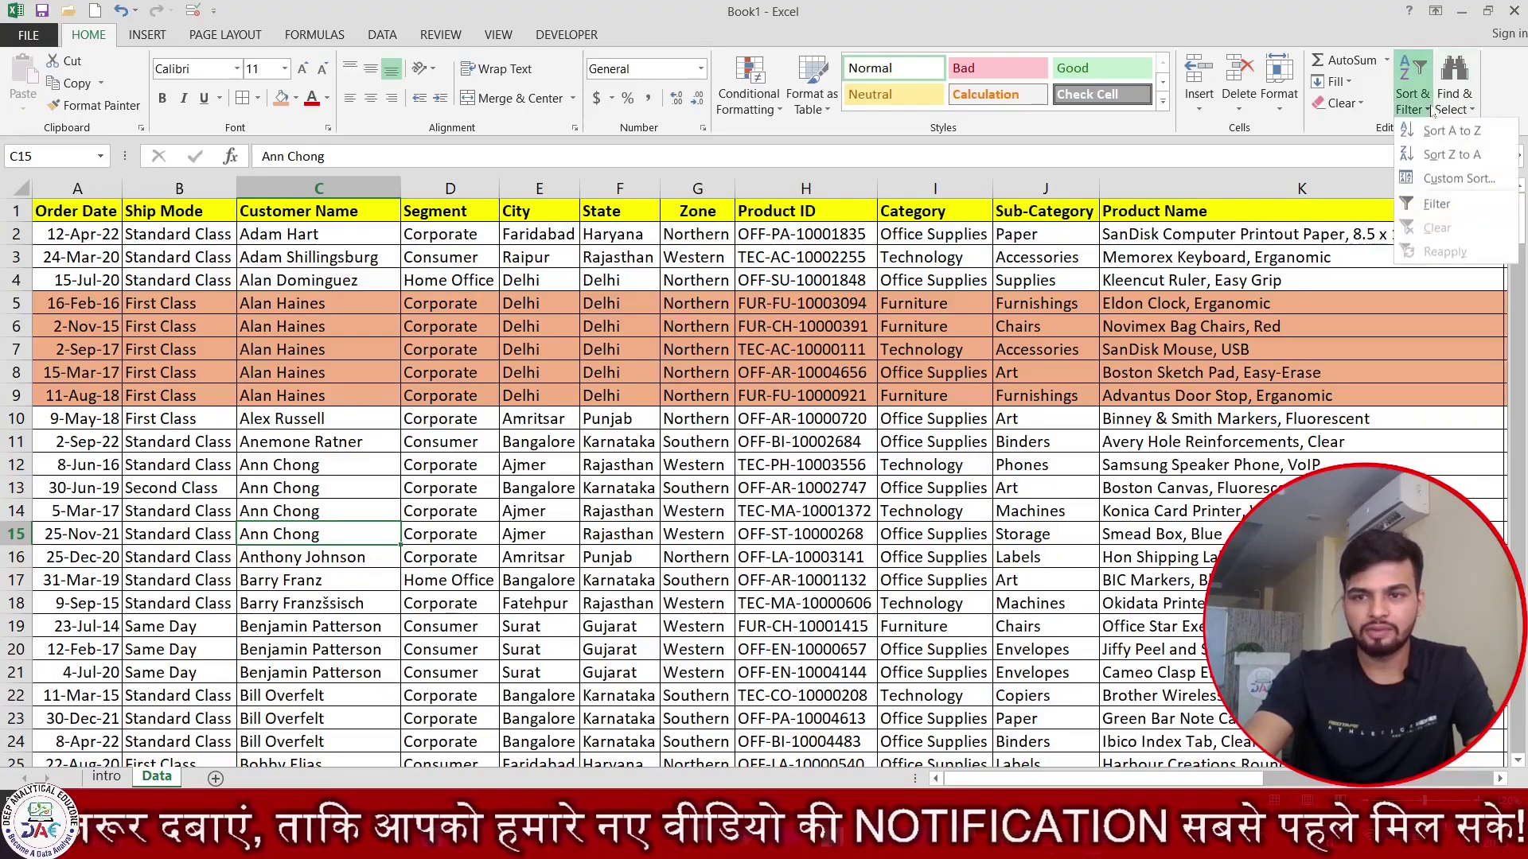
left_click(1456, 179)
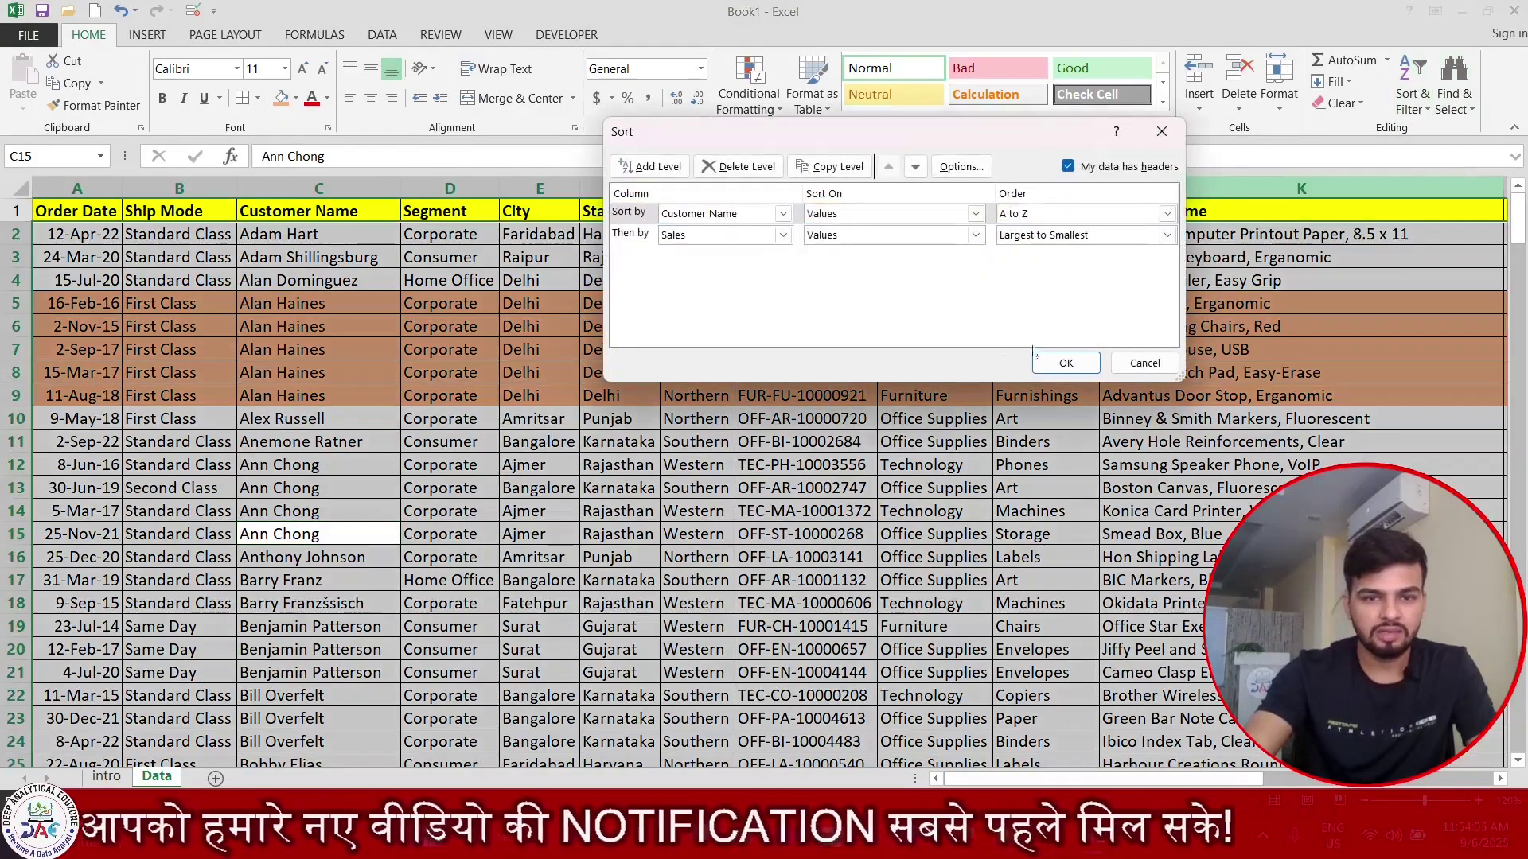
left_click_drag(935, 142, 713, 118)
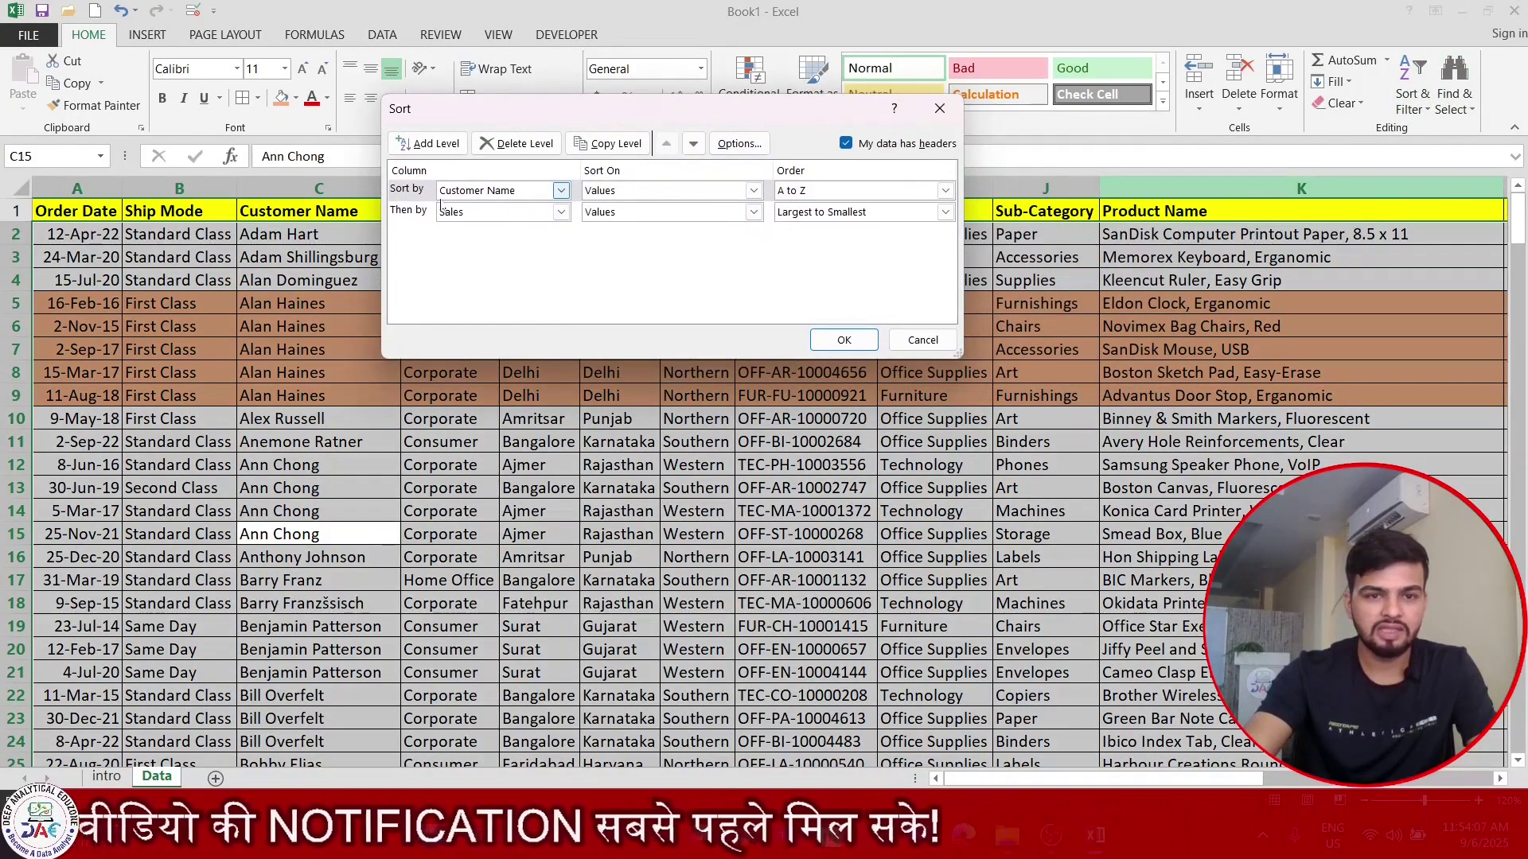
left_click(519, 143)
left_click(519, 144)
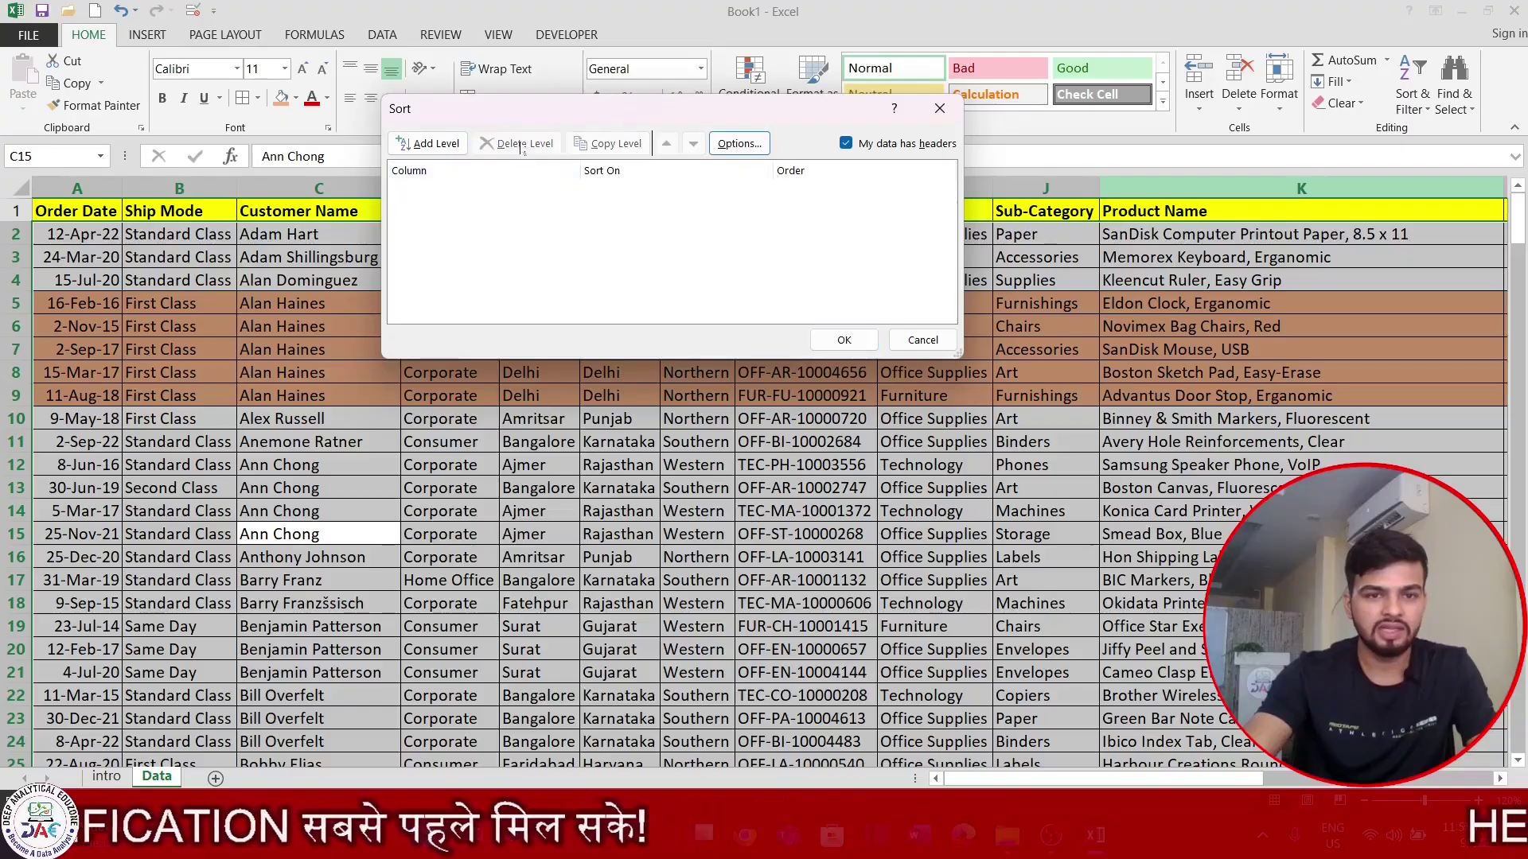
Add a sort level for Customer Name and set it to sort on Cell Color.
left_click(430, 144)
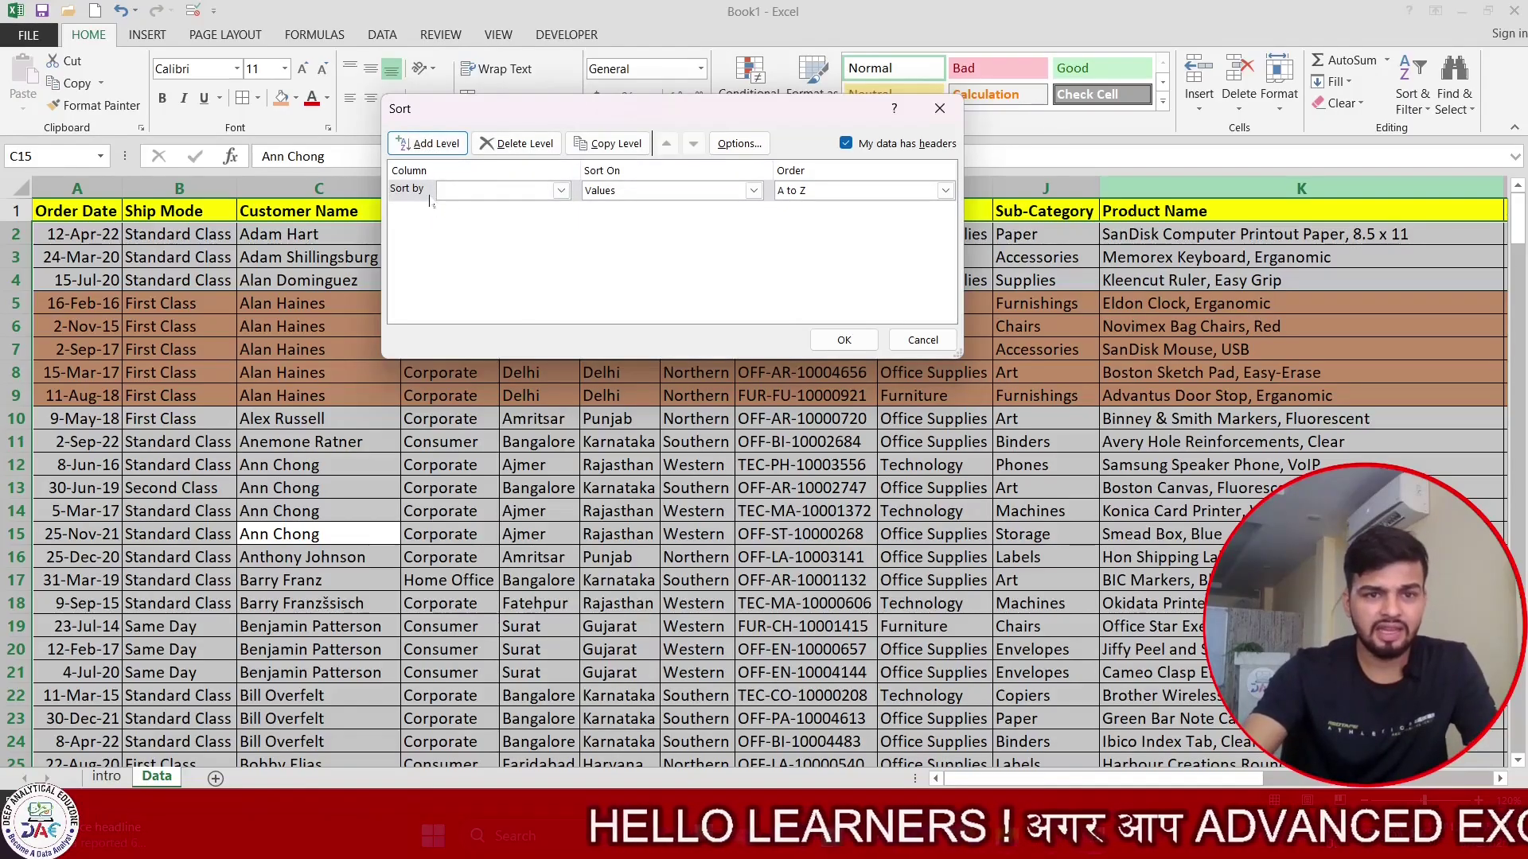
left_click(561, 195)
left_click(494, 238)
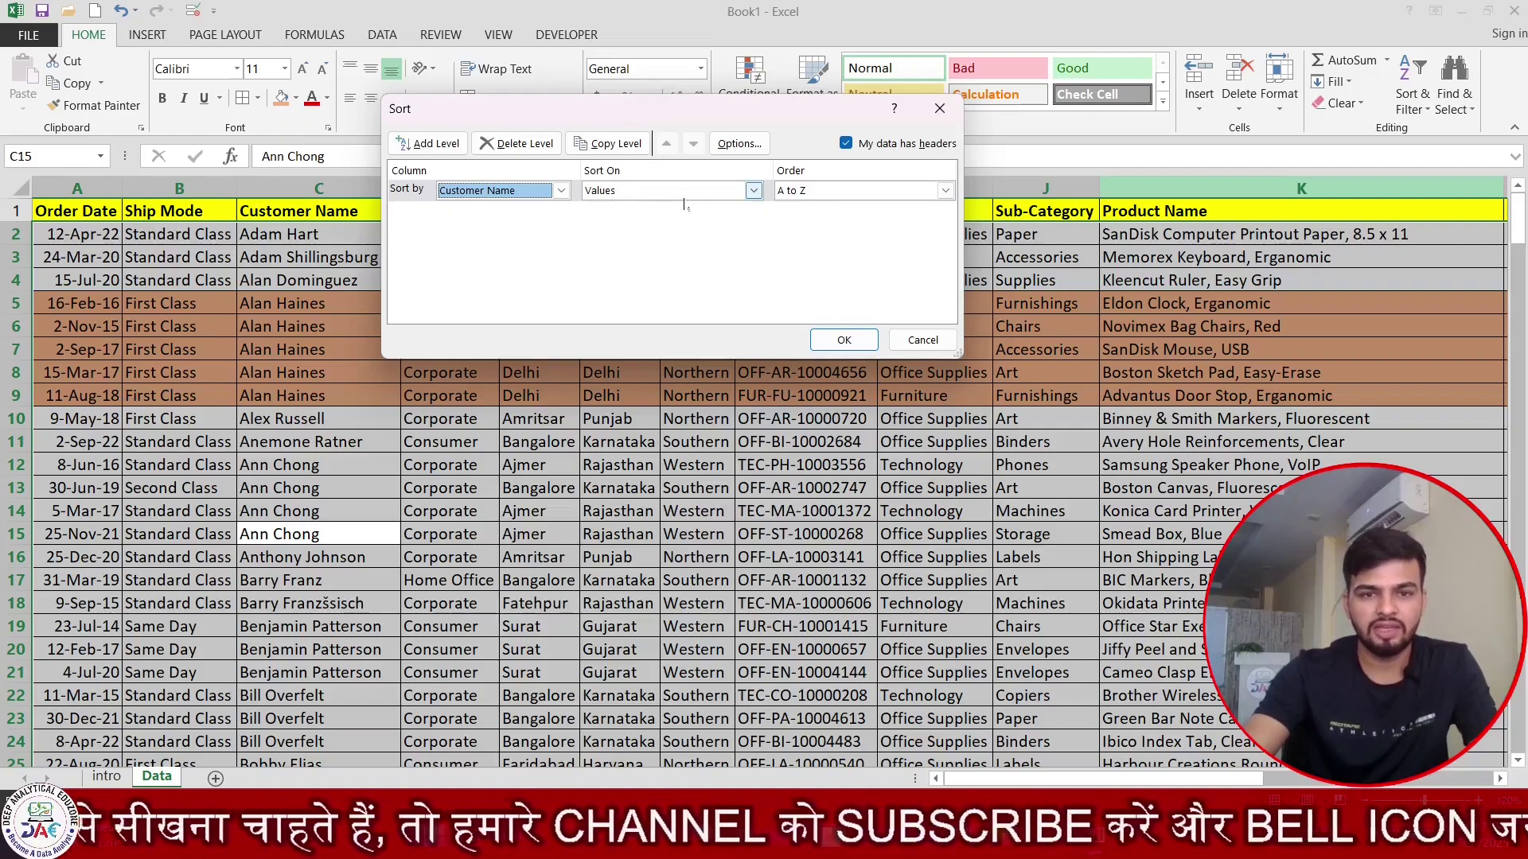
left_click(752, 192)
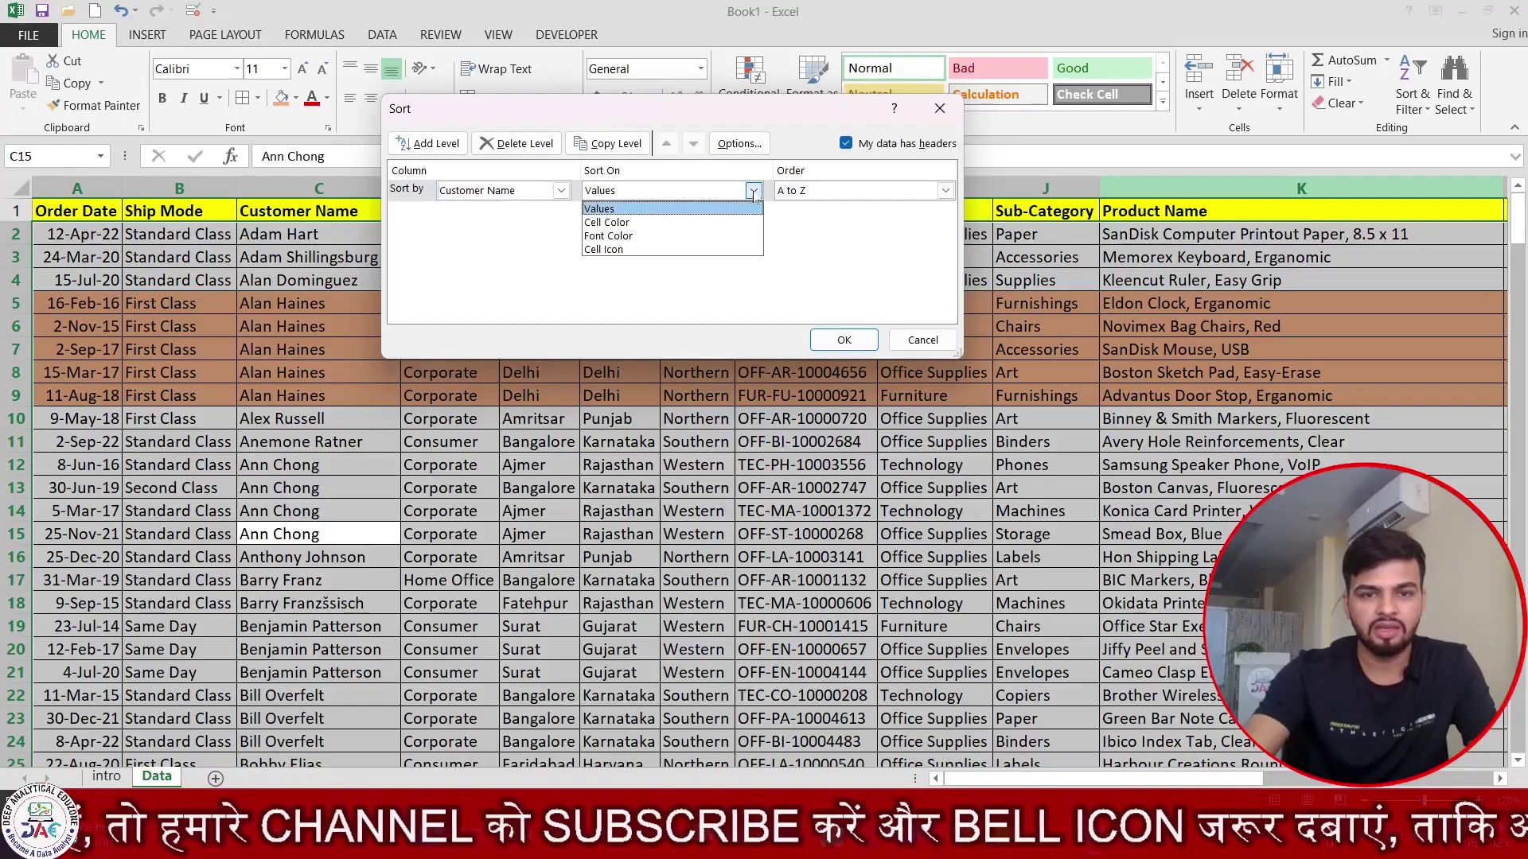
left_click(610, 224)
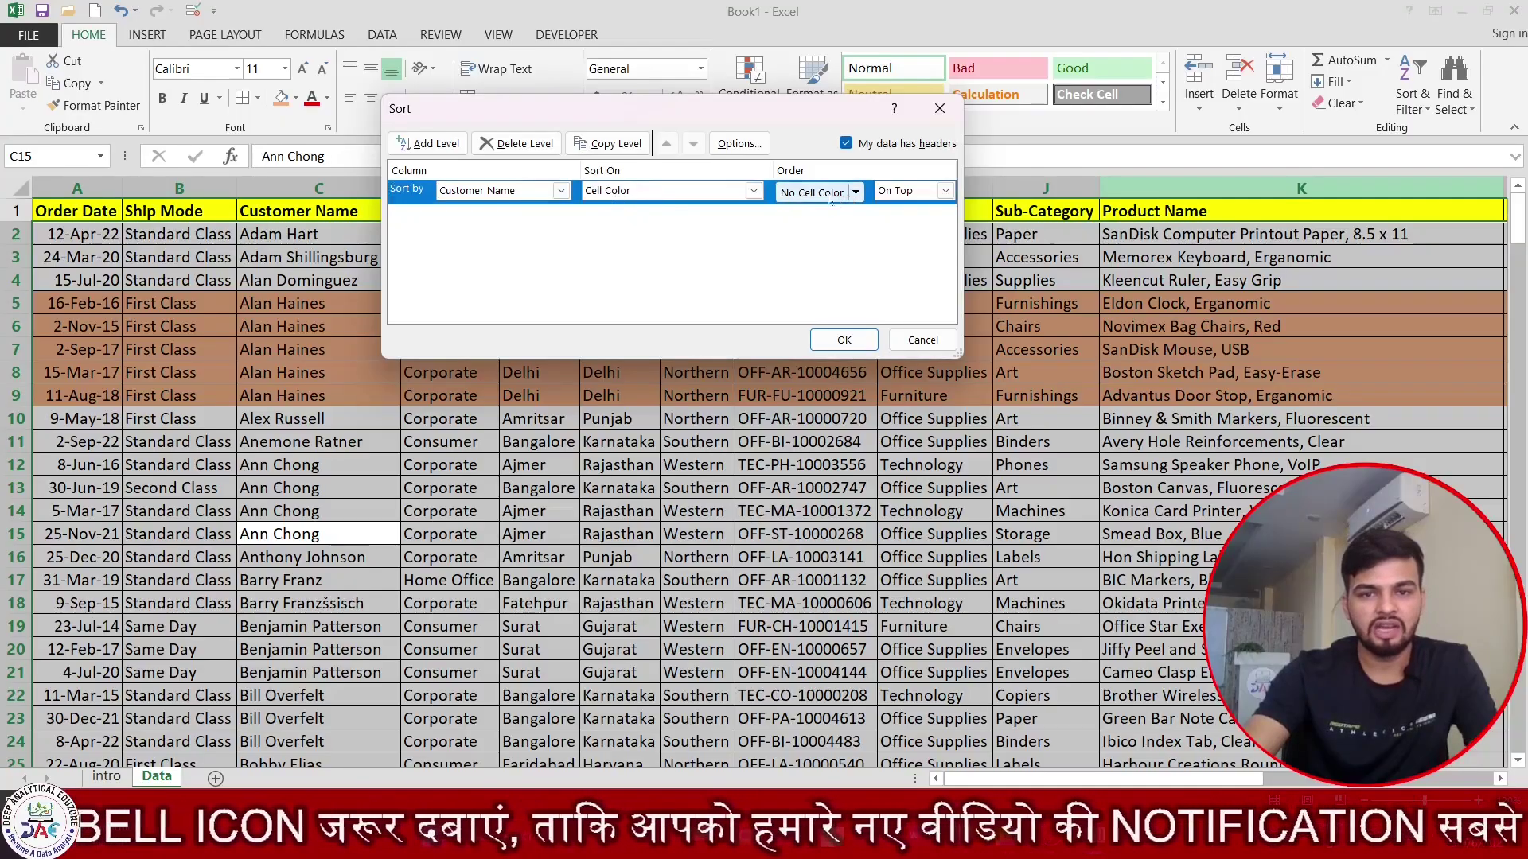
Set the level's order to the orange cell colour, On Bottom, apply the sort and check the last data rows.
left_click(855, 194)
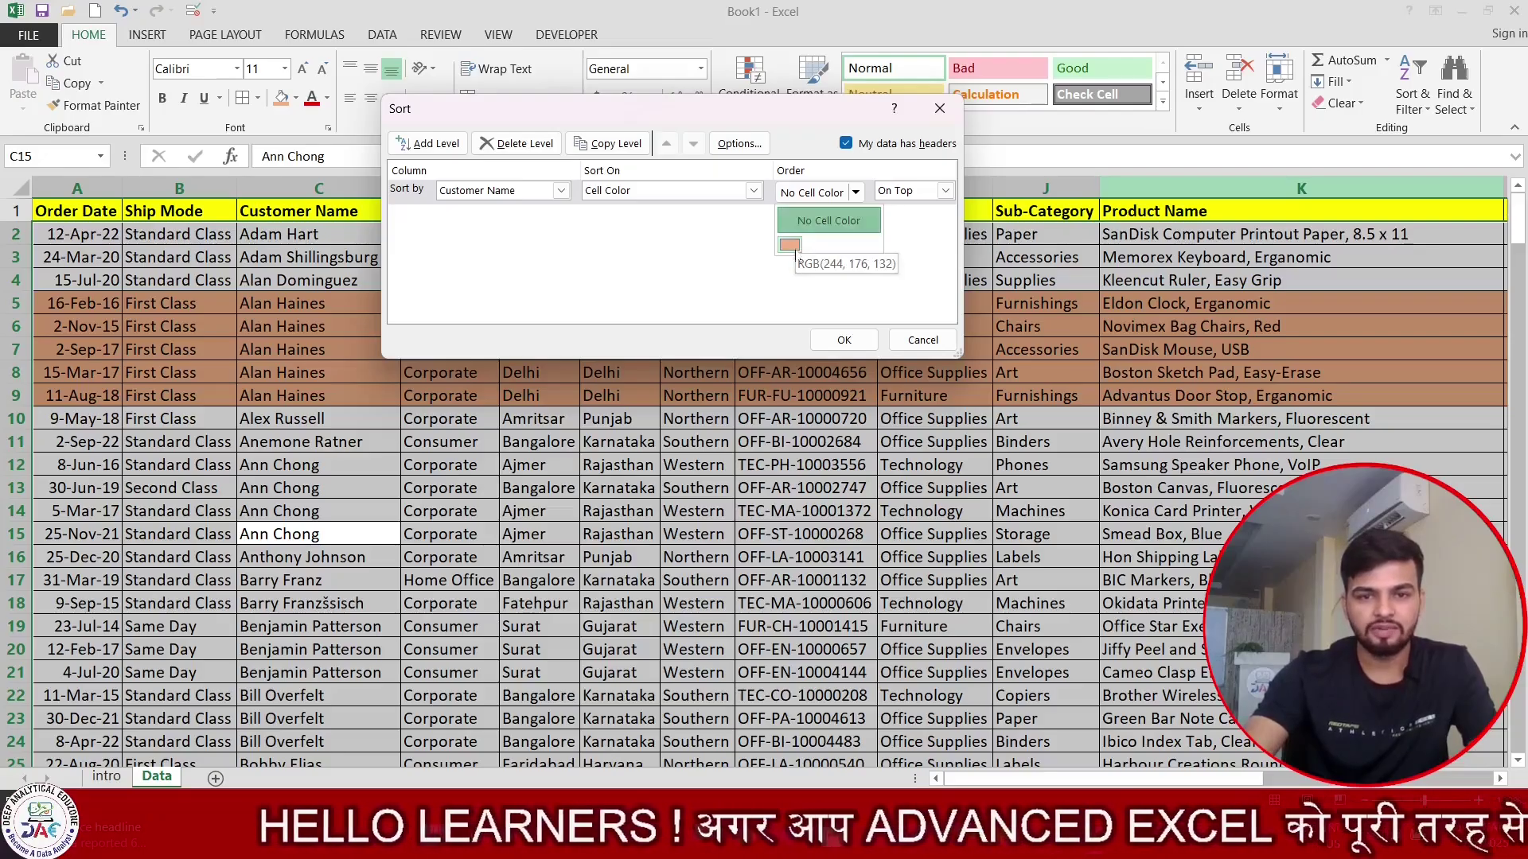
left_click(794, 250)
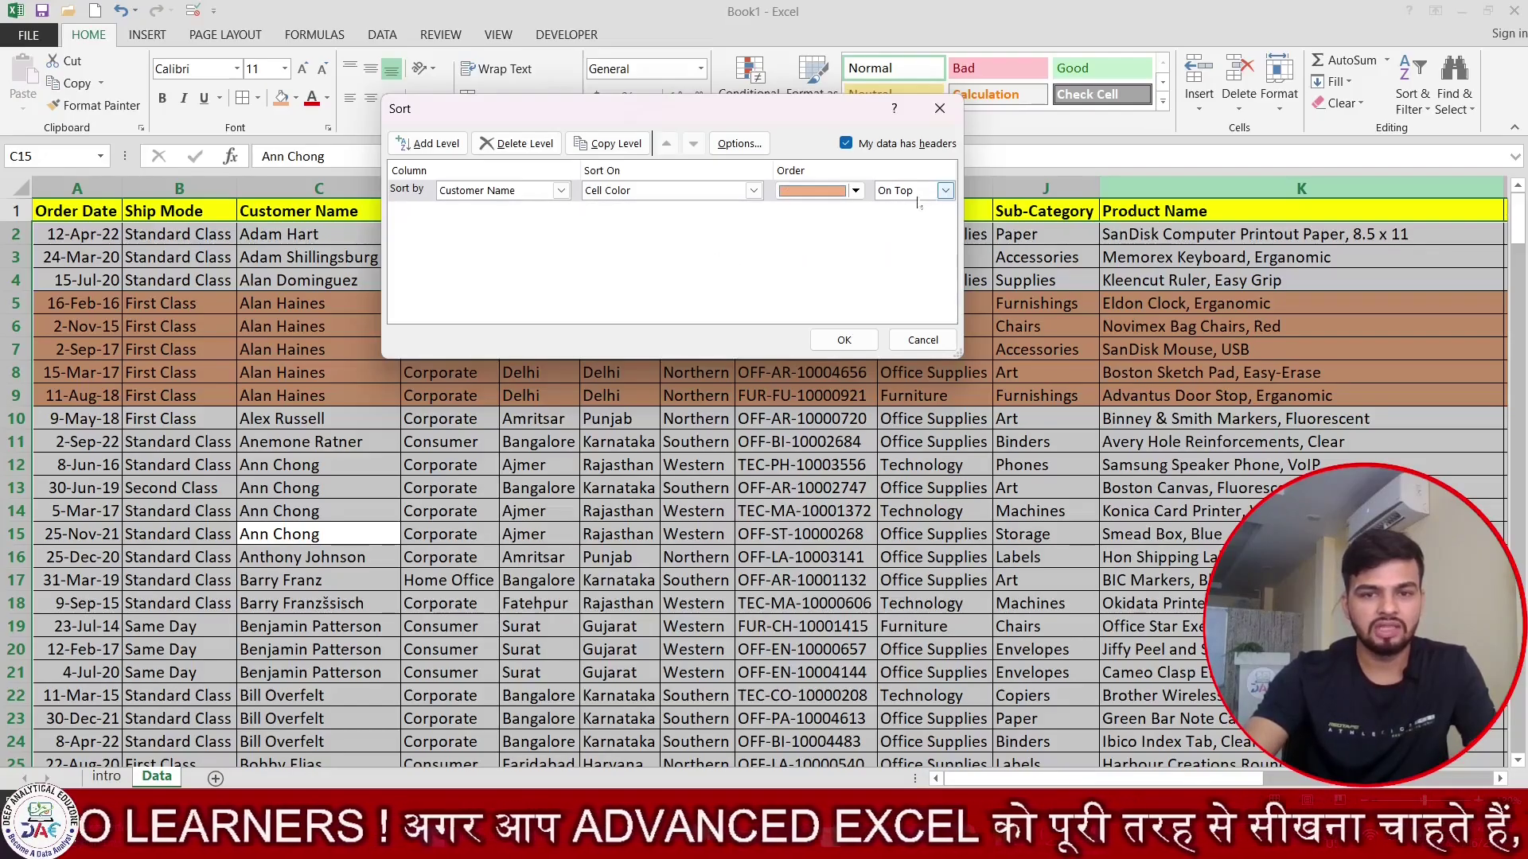
left_click(945, 192)
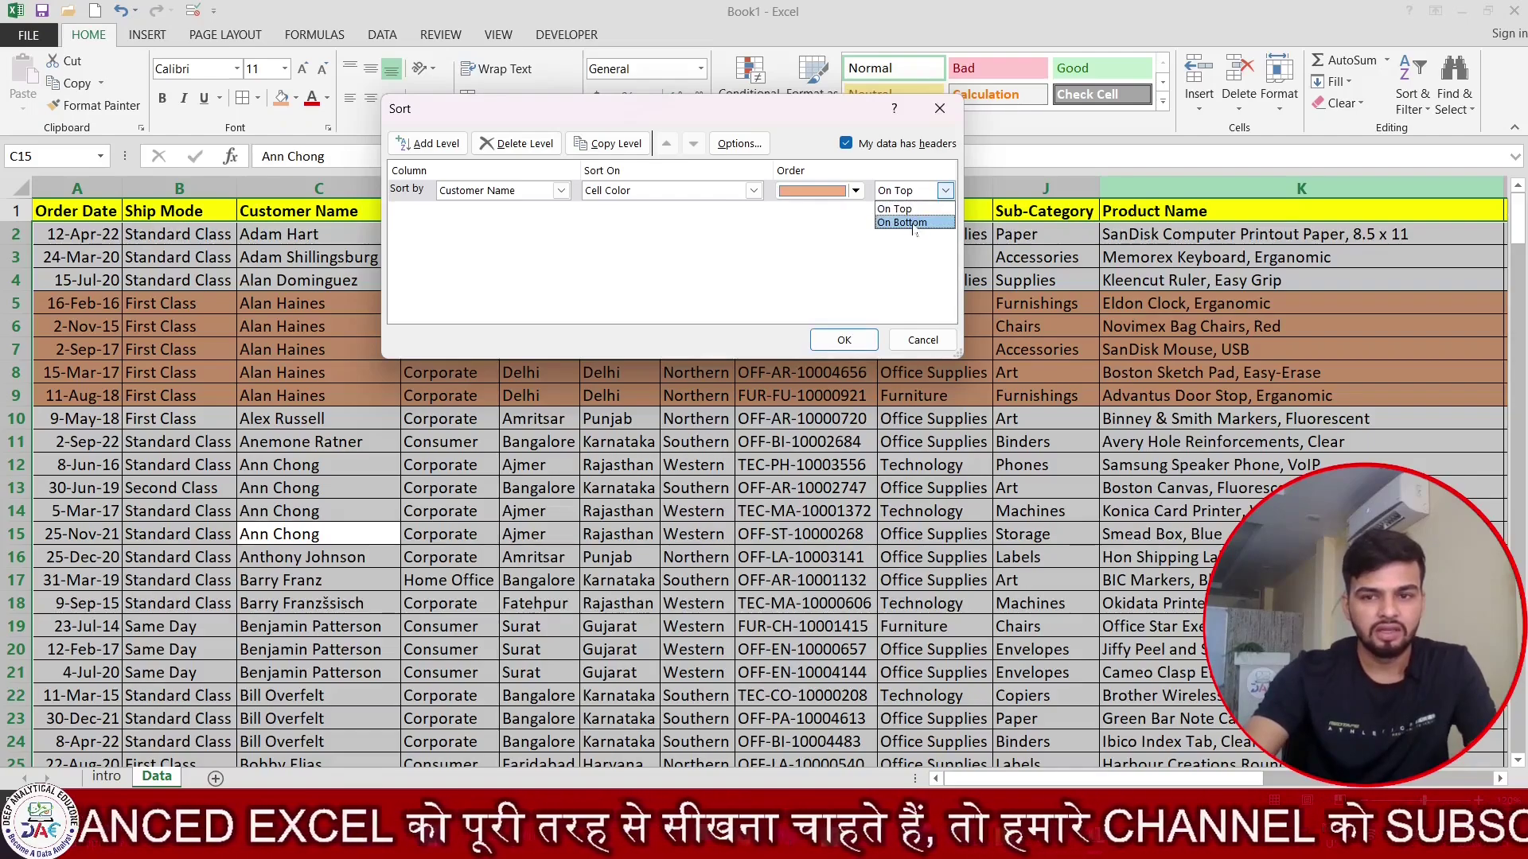
left_click(903, 224)
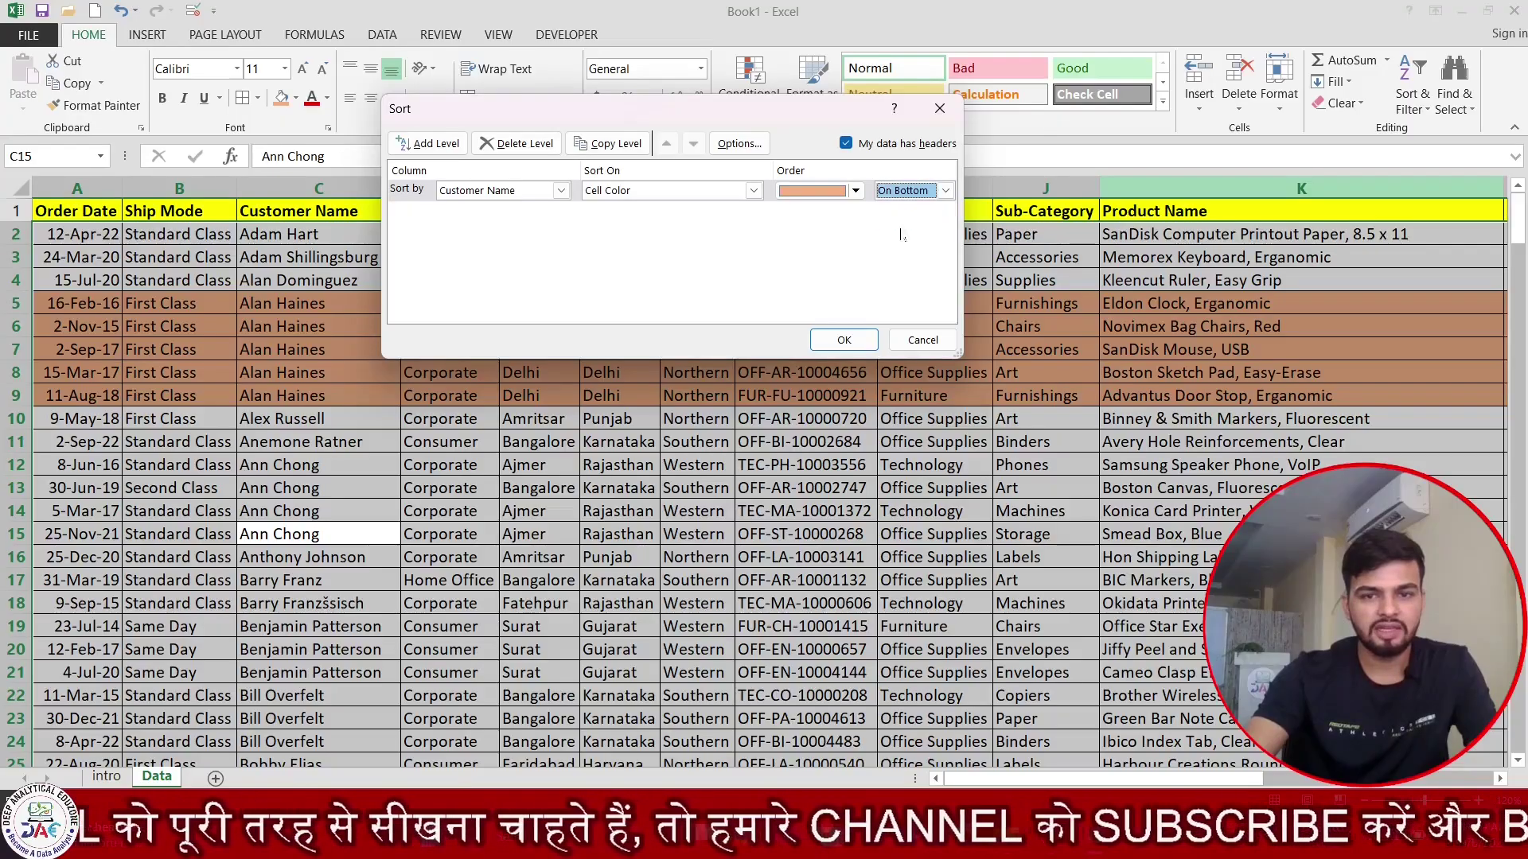
left_click(855, 338)
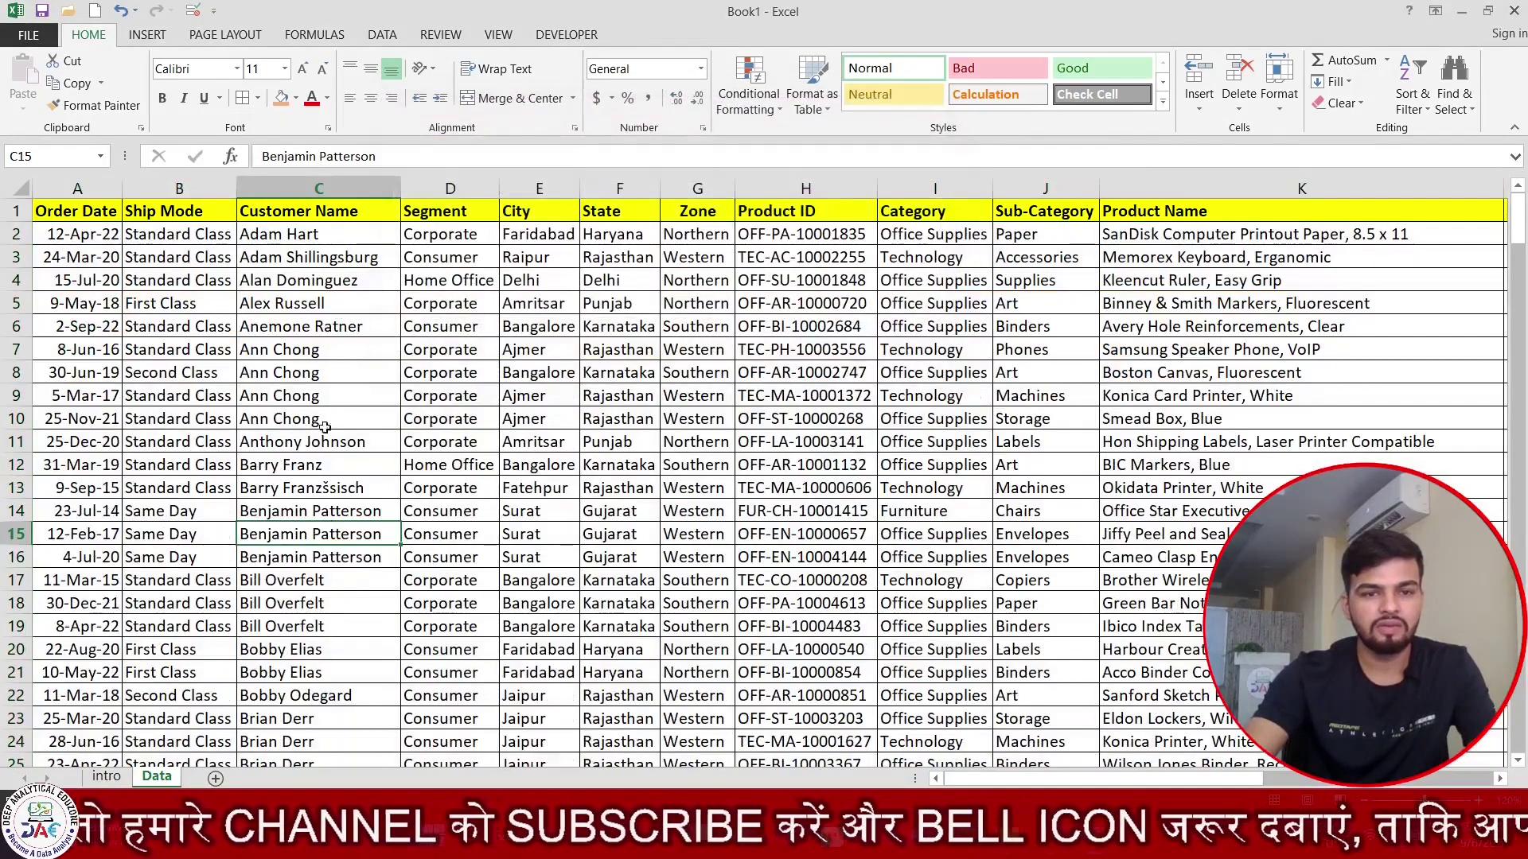
left_click_drag(1517, 226, 1514, 744)
scroll(319, 604, "down", 2)
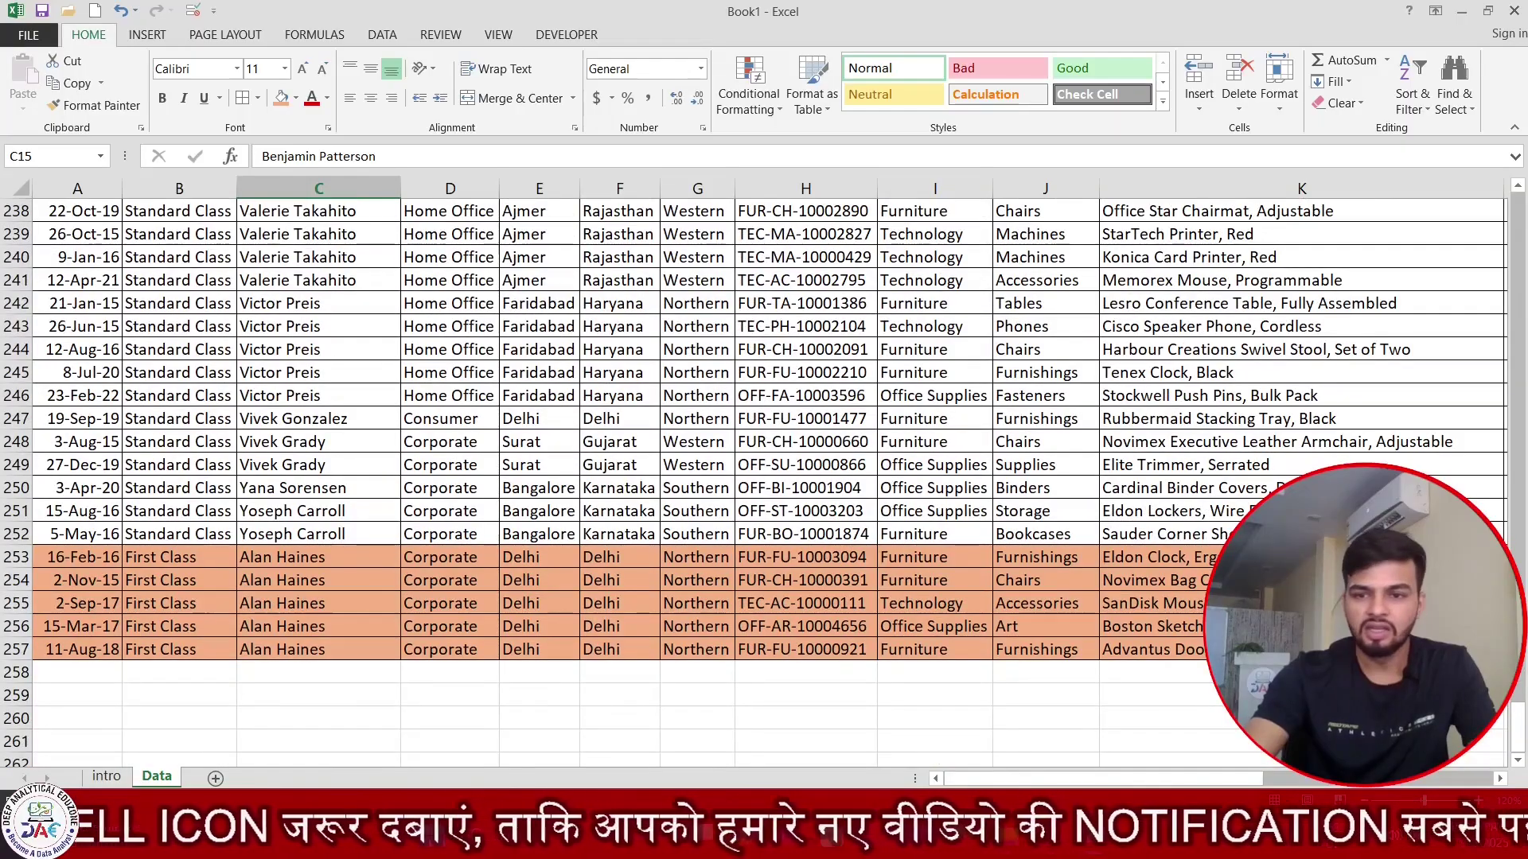
left_click_drag(1521, 728, 1518, 215)
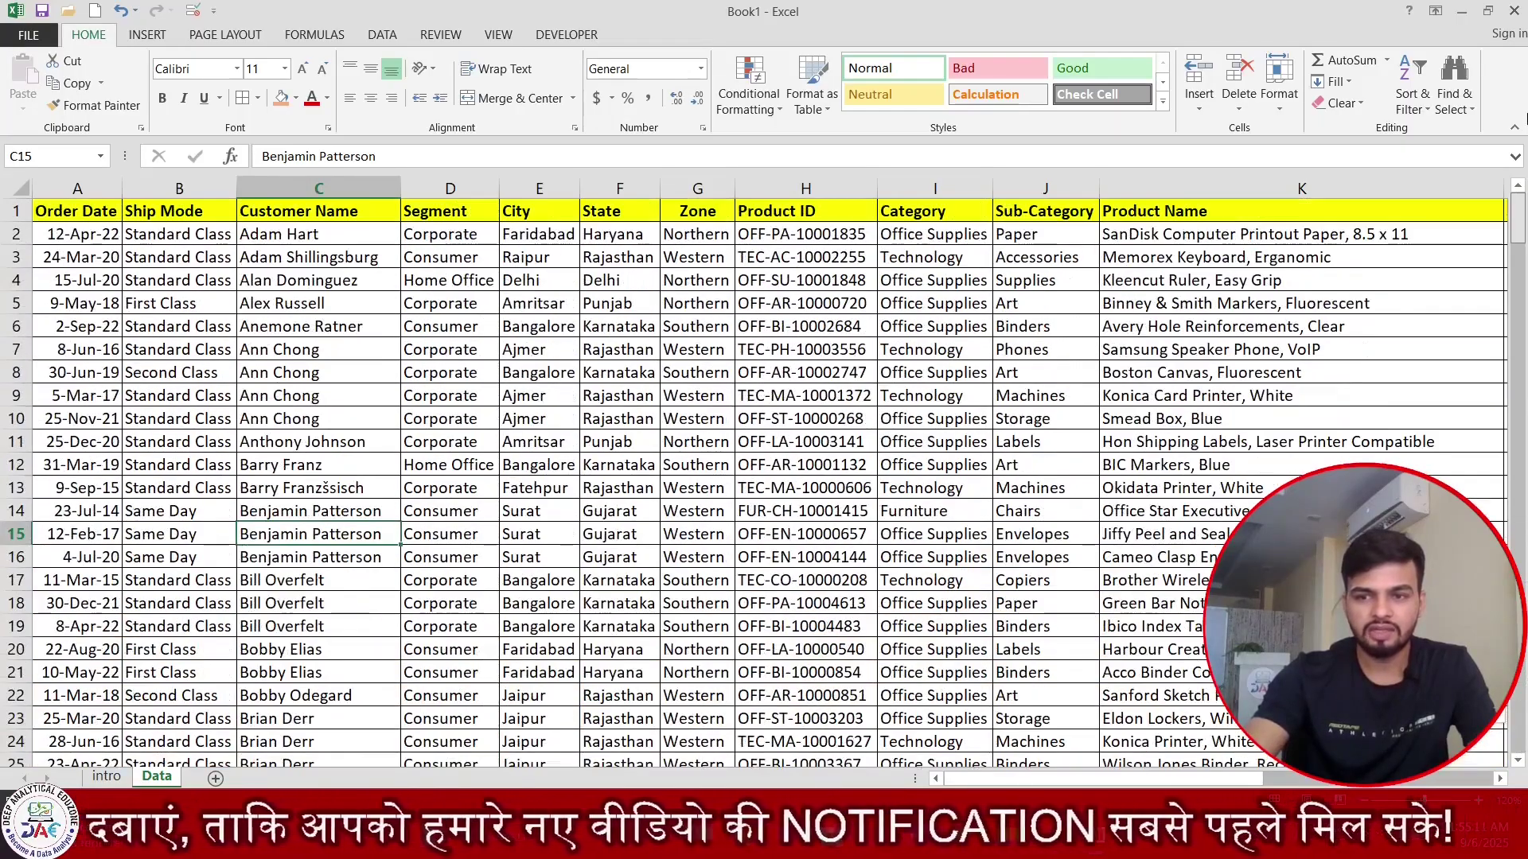
Apply a red font colour to the customer names in C3, C5, C8, C11, C15, C18, C21 and C24.
left_click(584, 493)
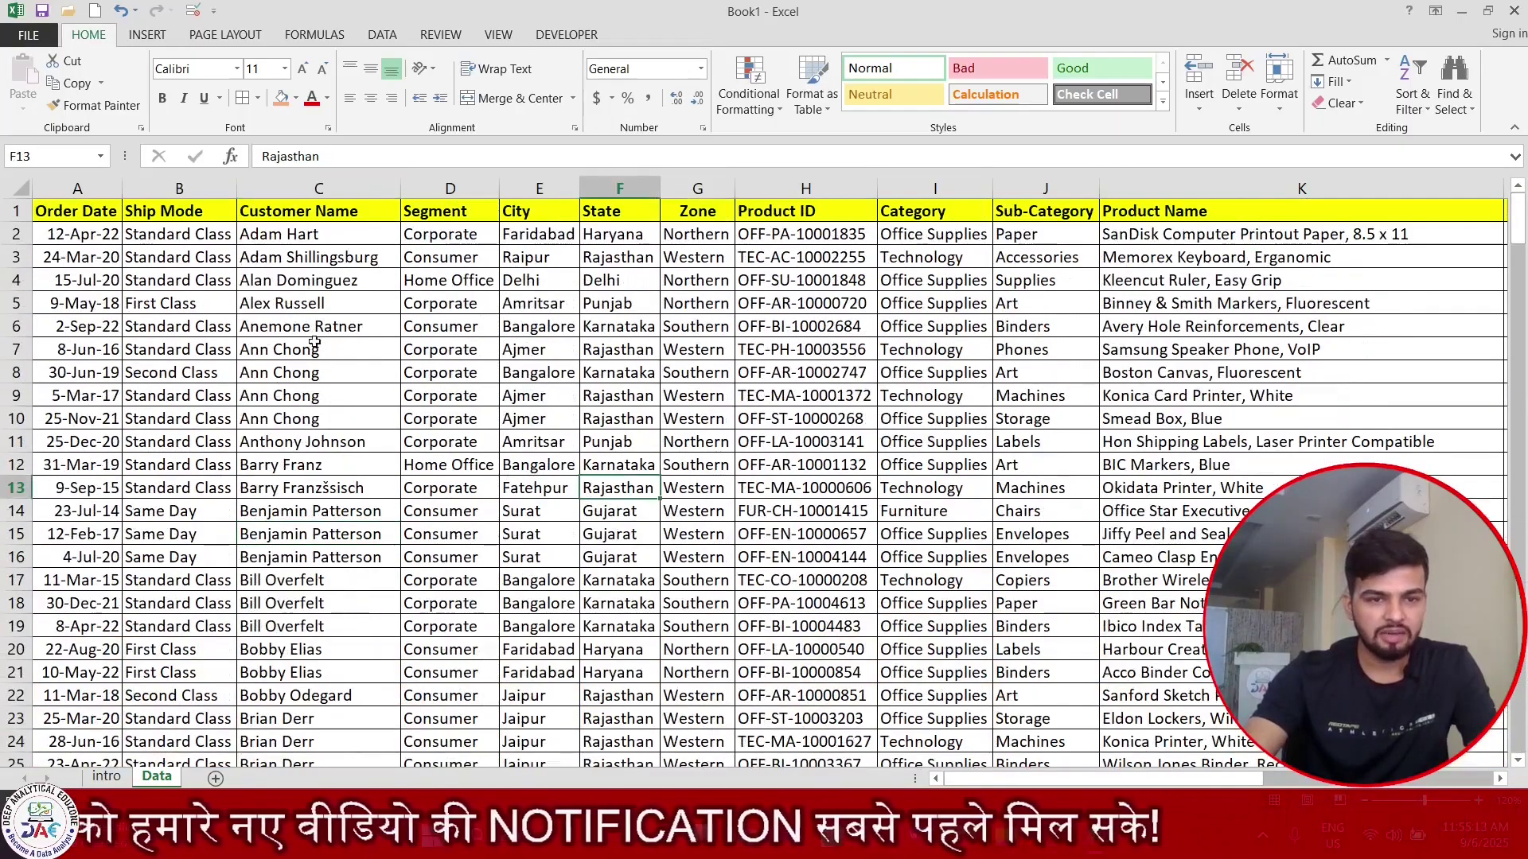
left_click(314, 304)
left_click(318, 380, "ctrl")
left_click(327, 439, "ctrl")
left_click(312, 533, "ctrl")
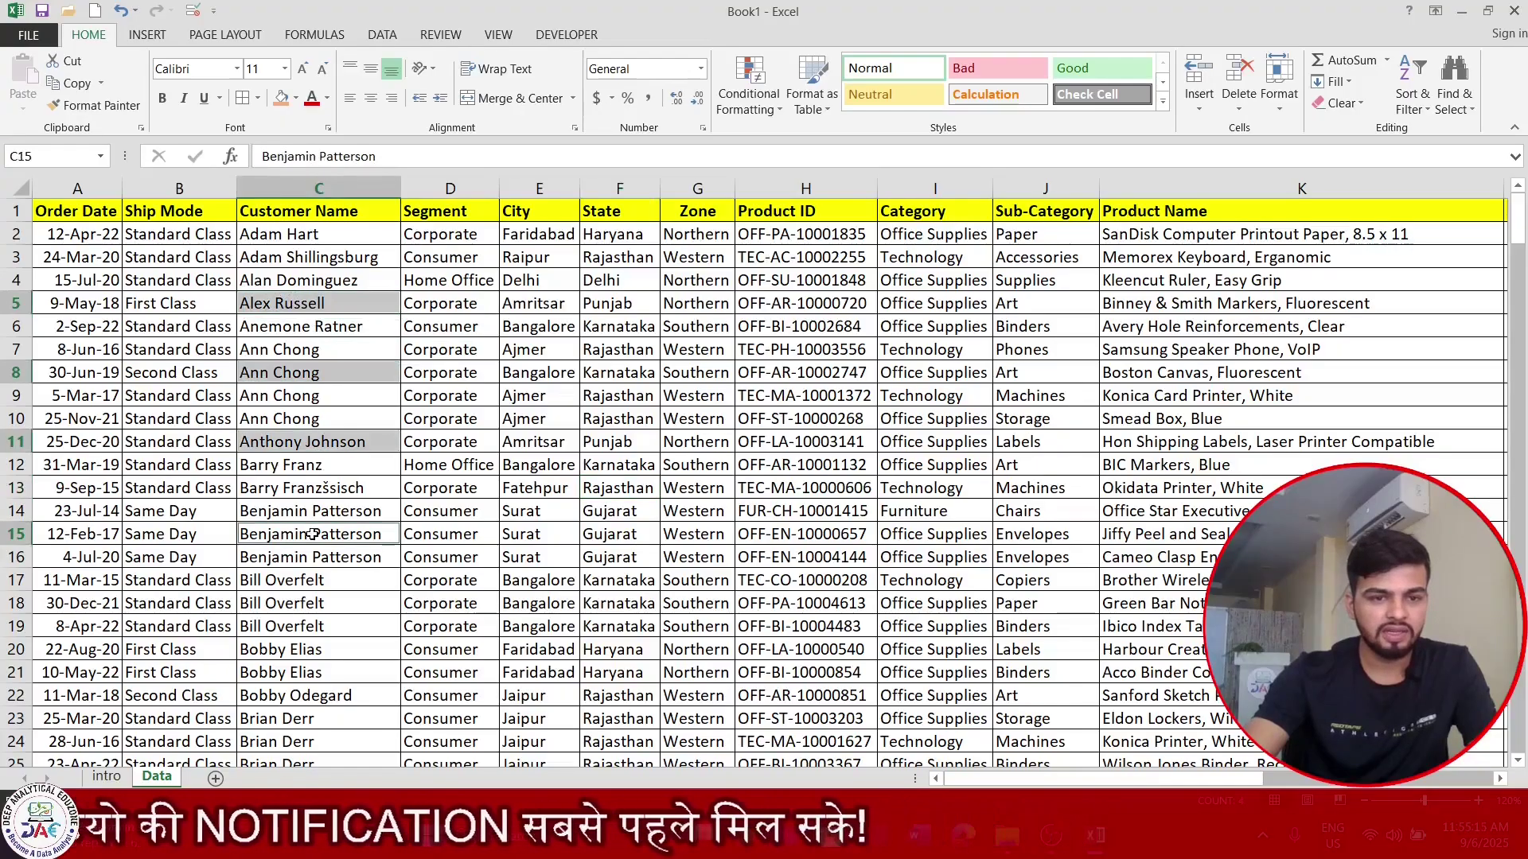
left_click(310, 602, "ctrl")
left_click(308, 672, "ctrl")
left_click(291, 257, "ctrl")
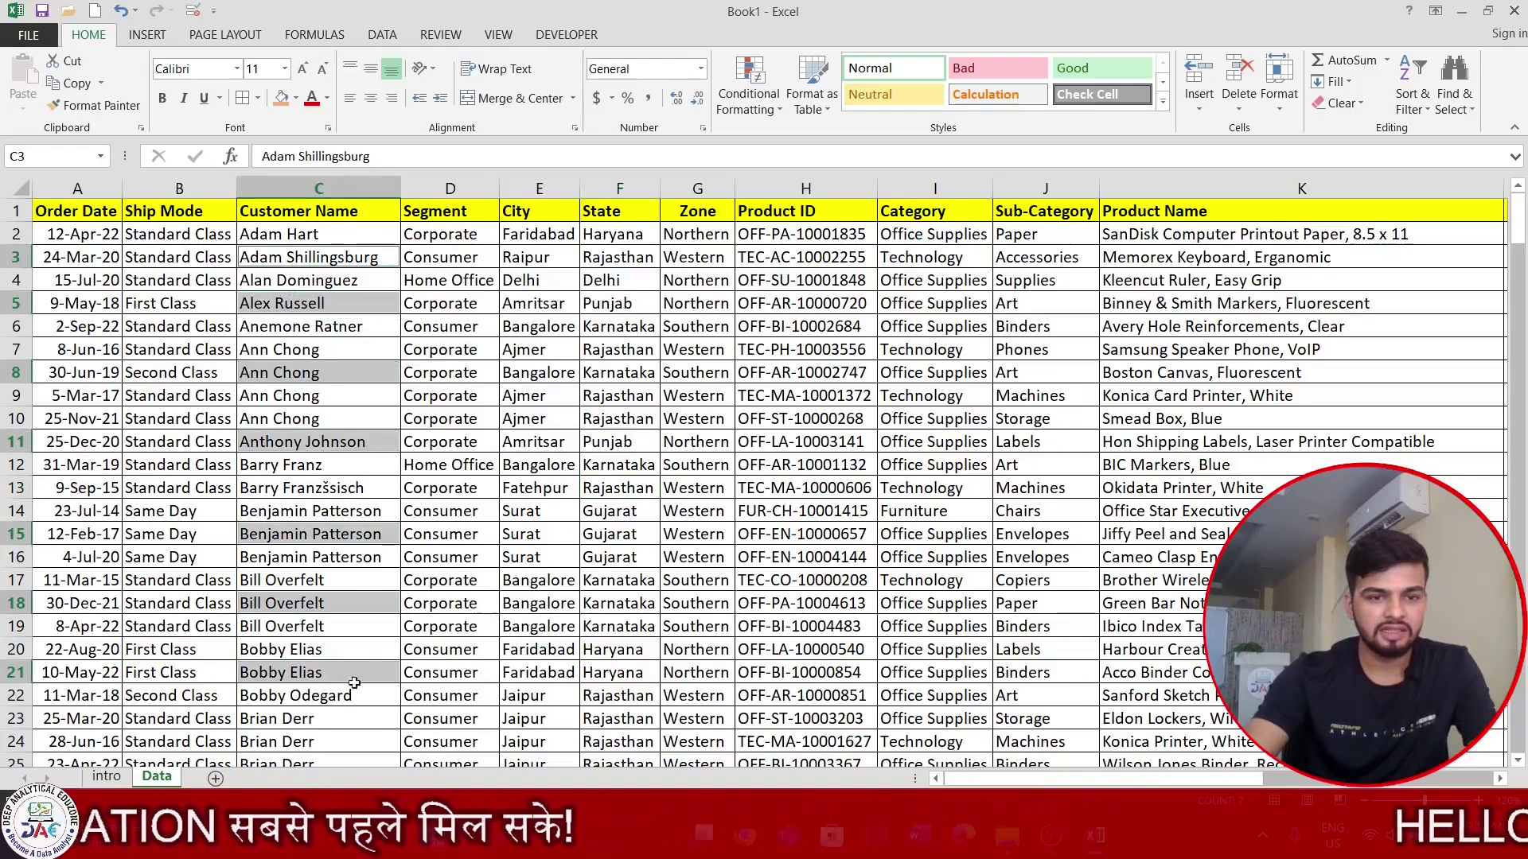
left_click(318, 740, "ctrl")
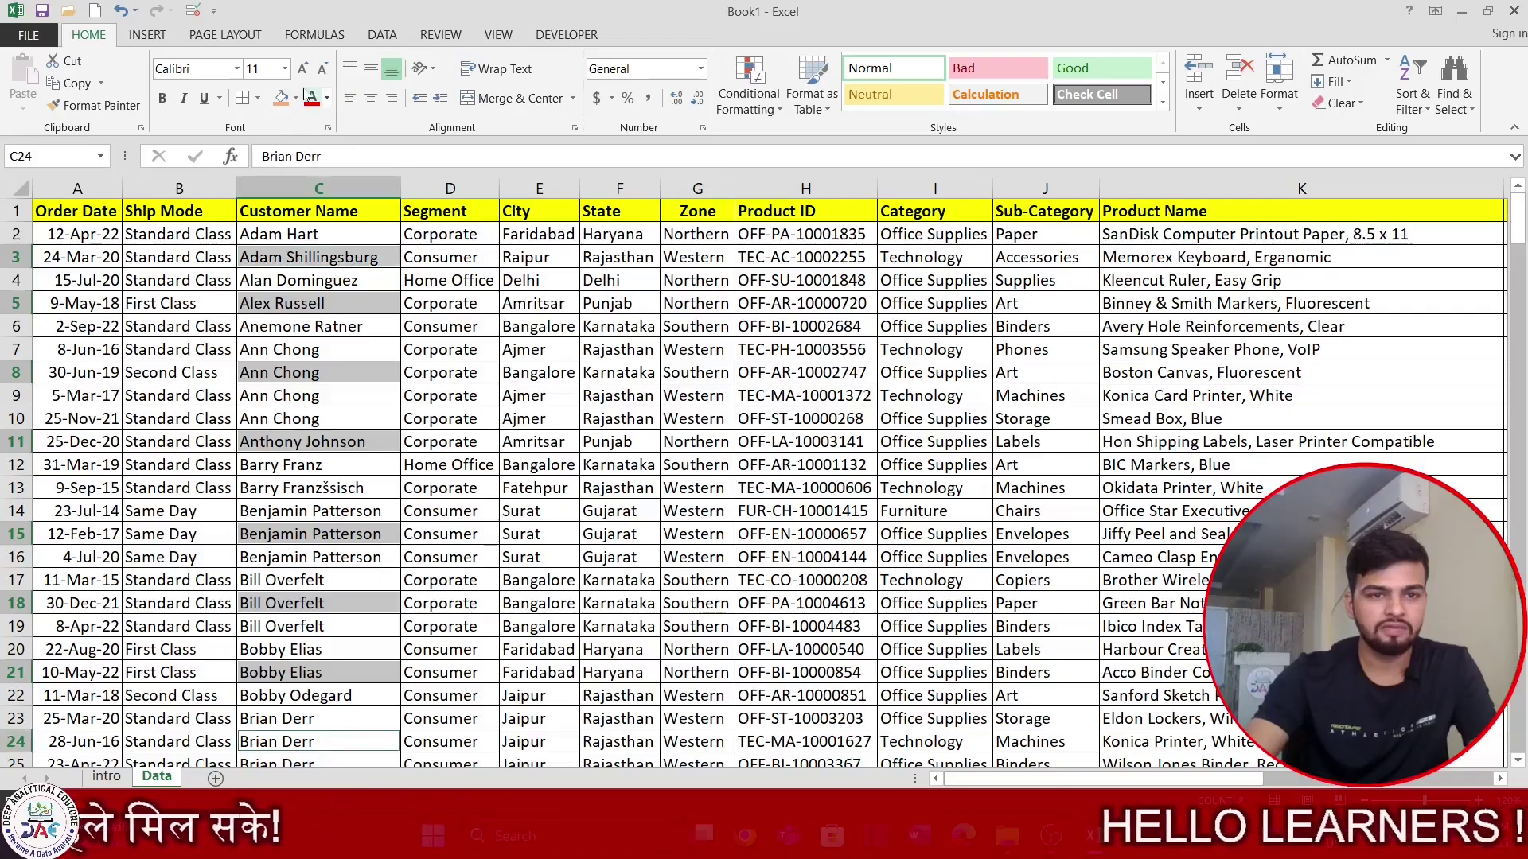
left_click(312, 97)
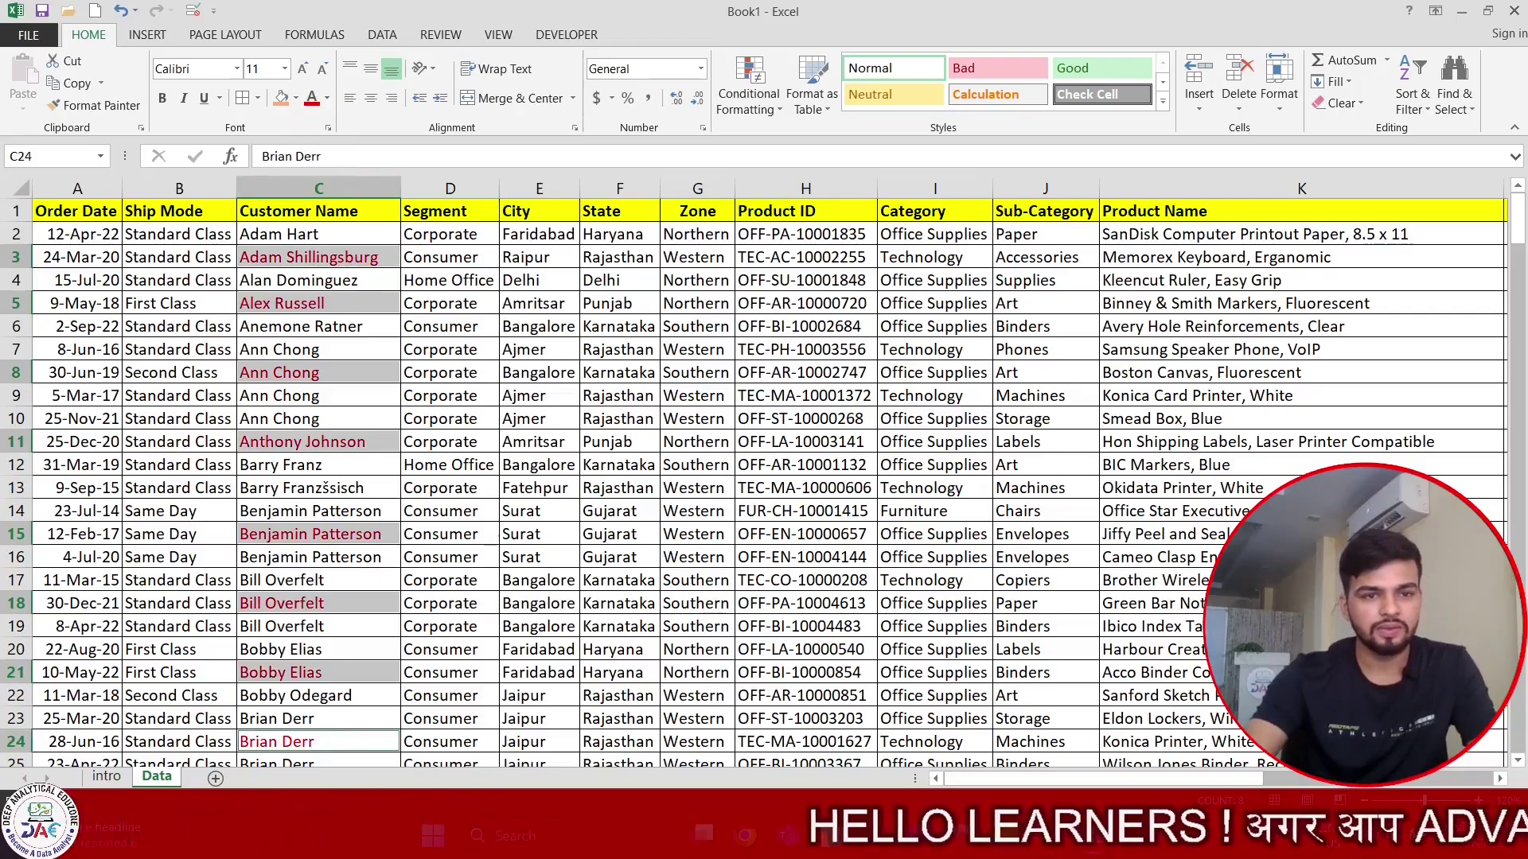
left_click(517, 528)
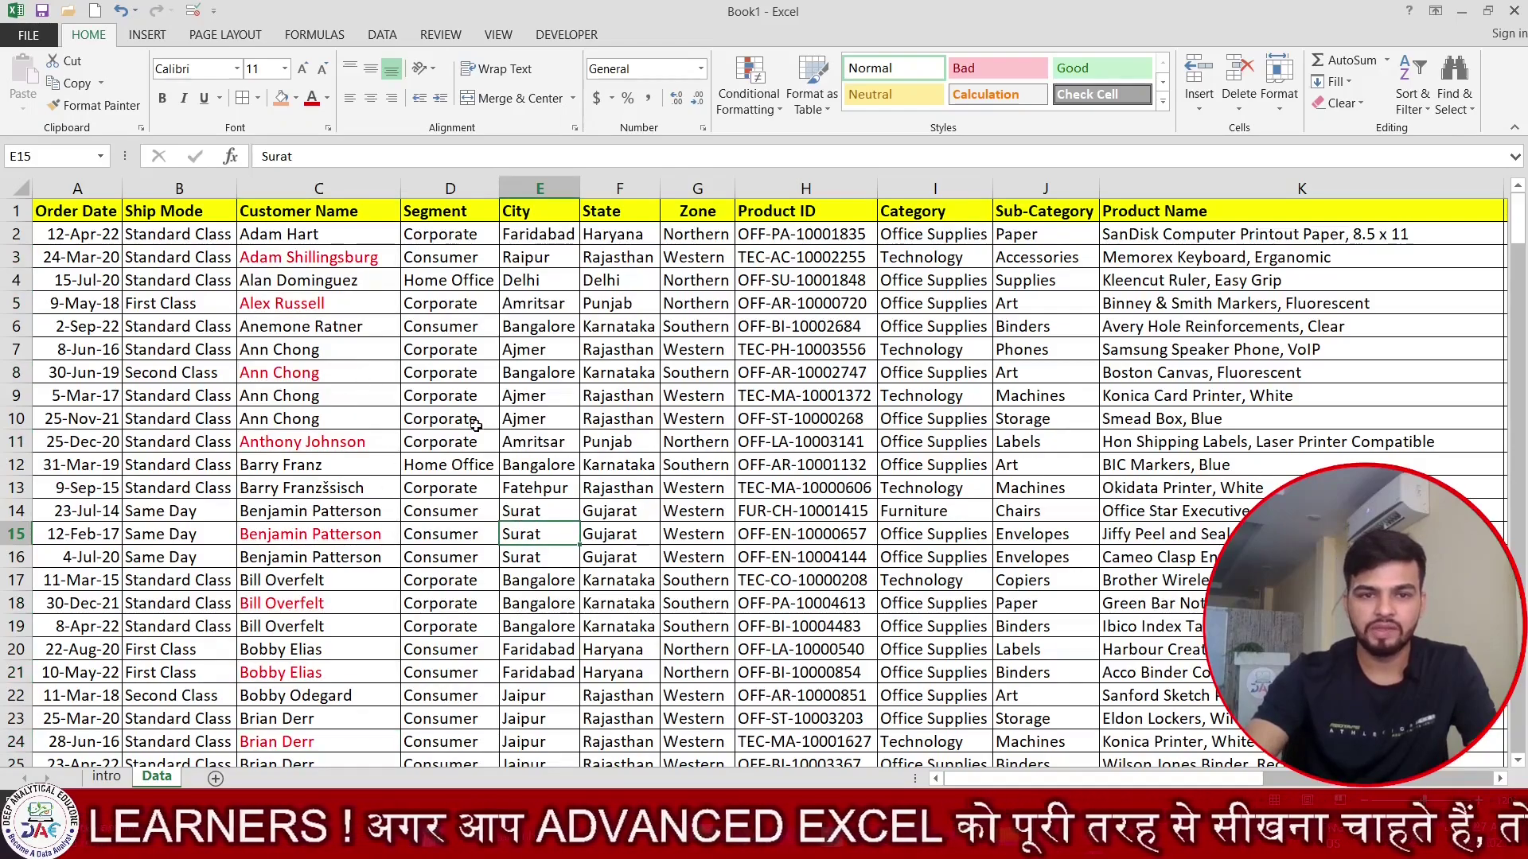
left_click(544, 418)
left_click(624, 418)
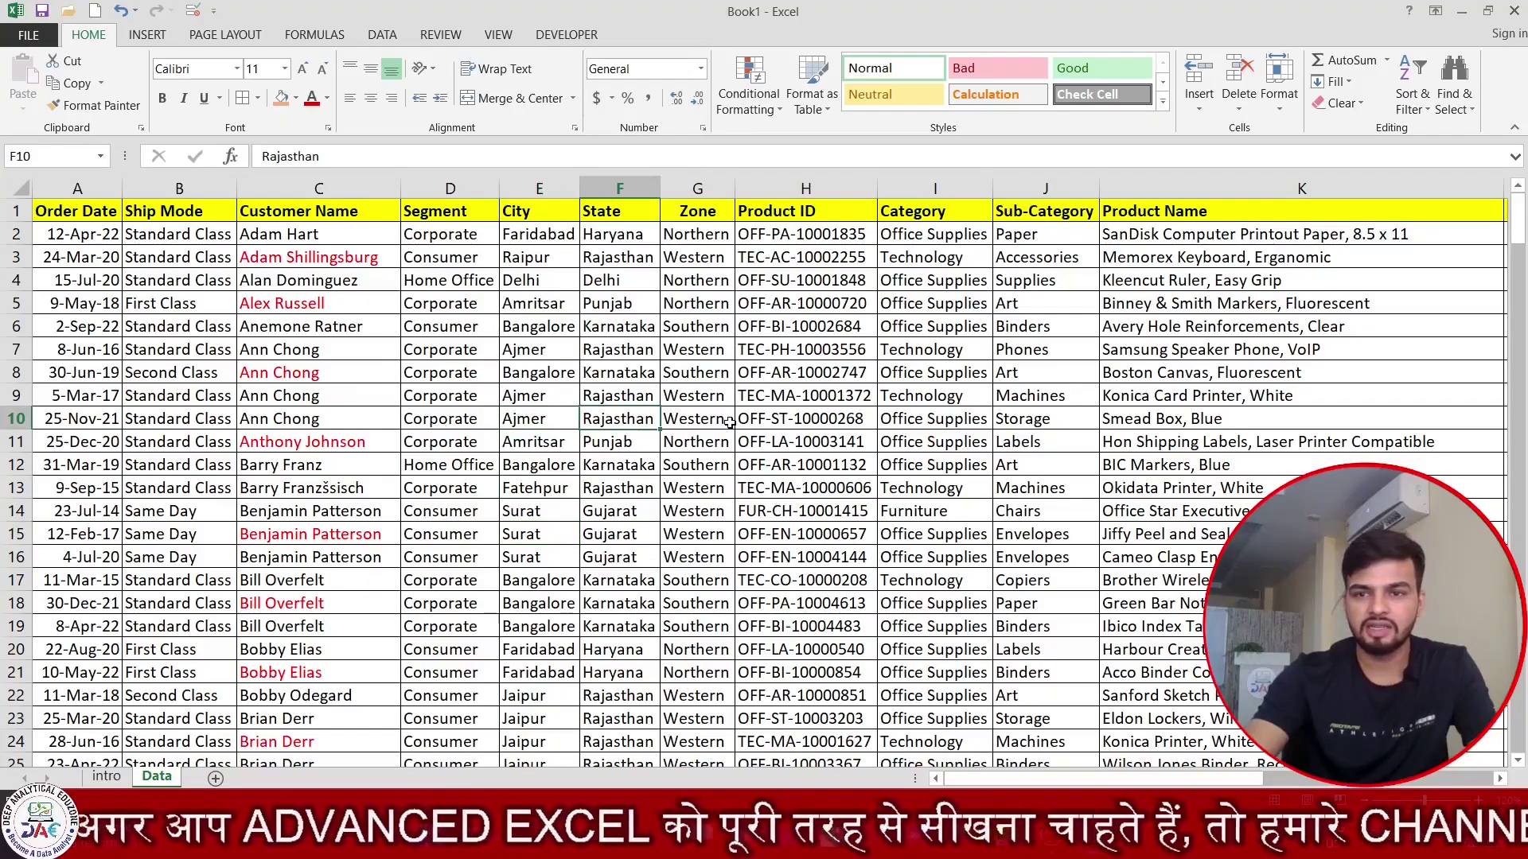
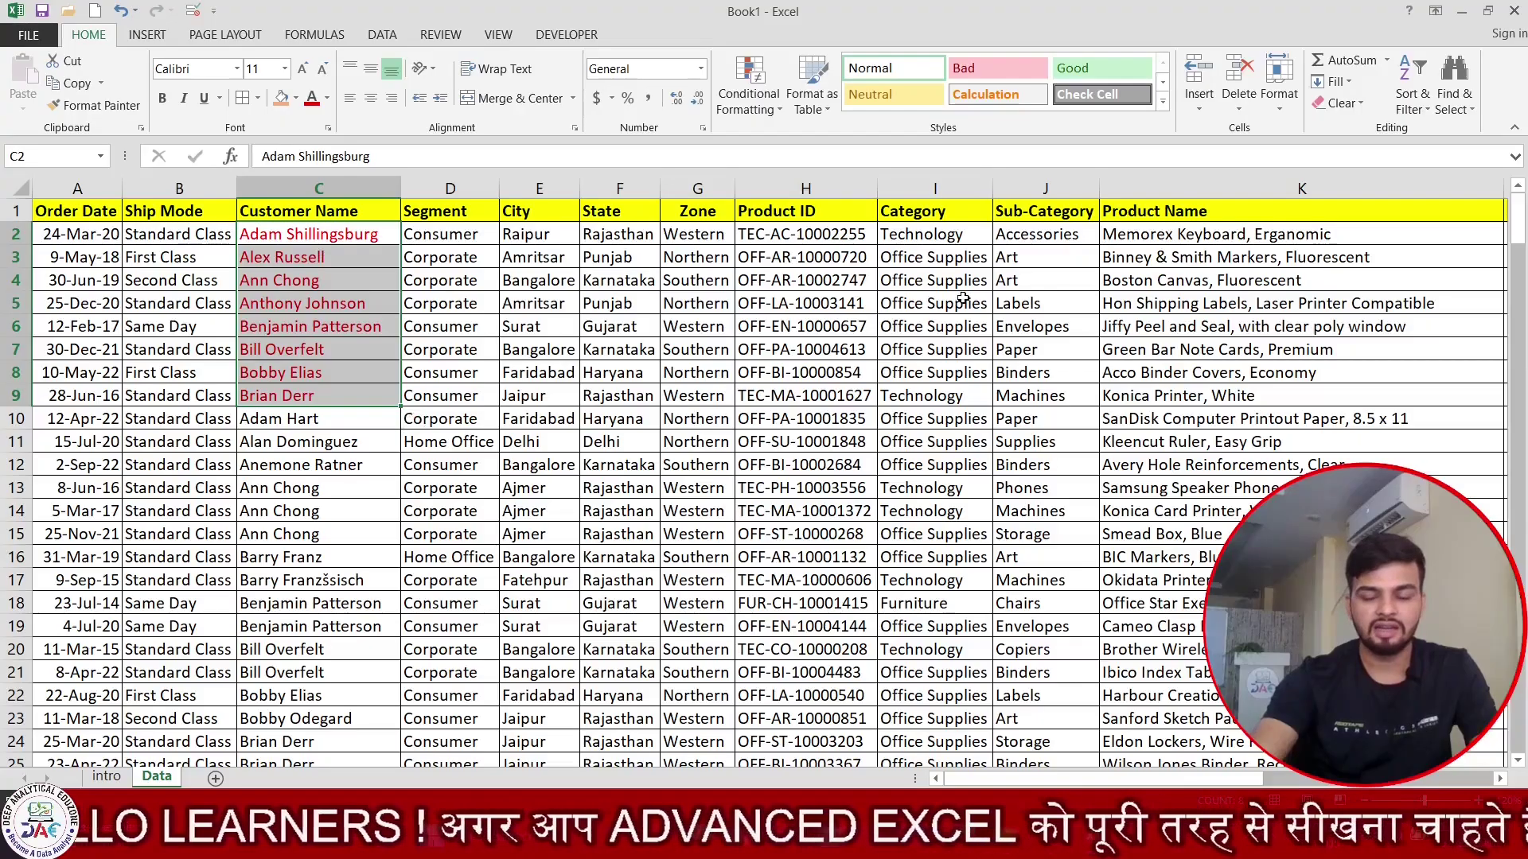
Examine the dataset's header row across all columns through Order Priority.
key("Up")
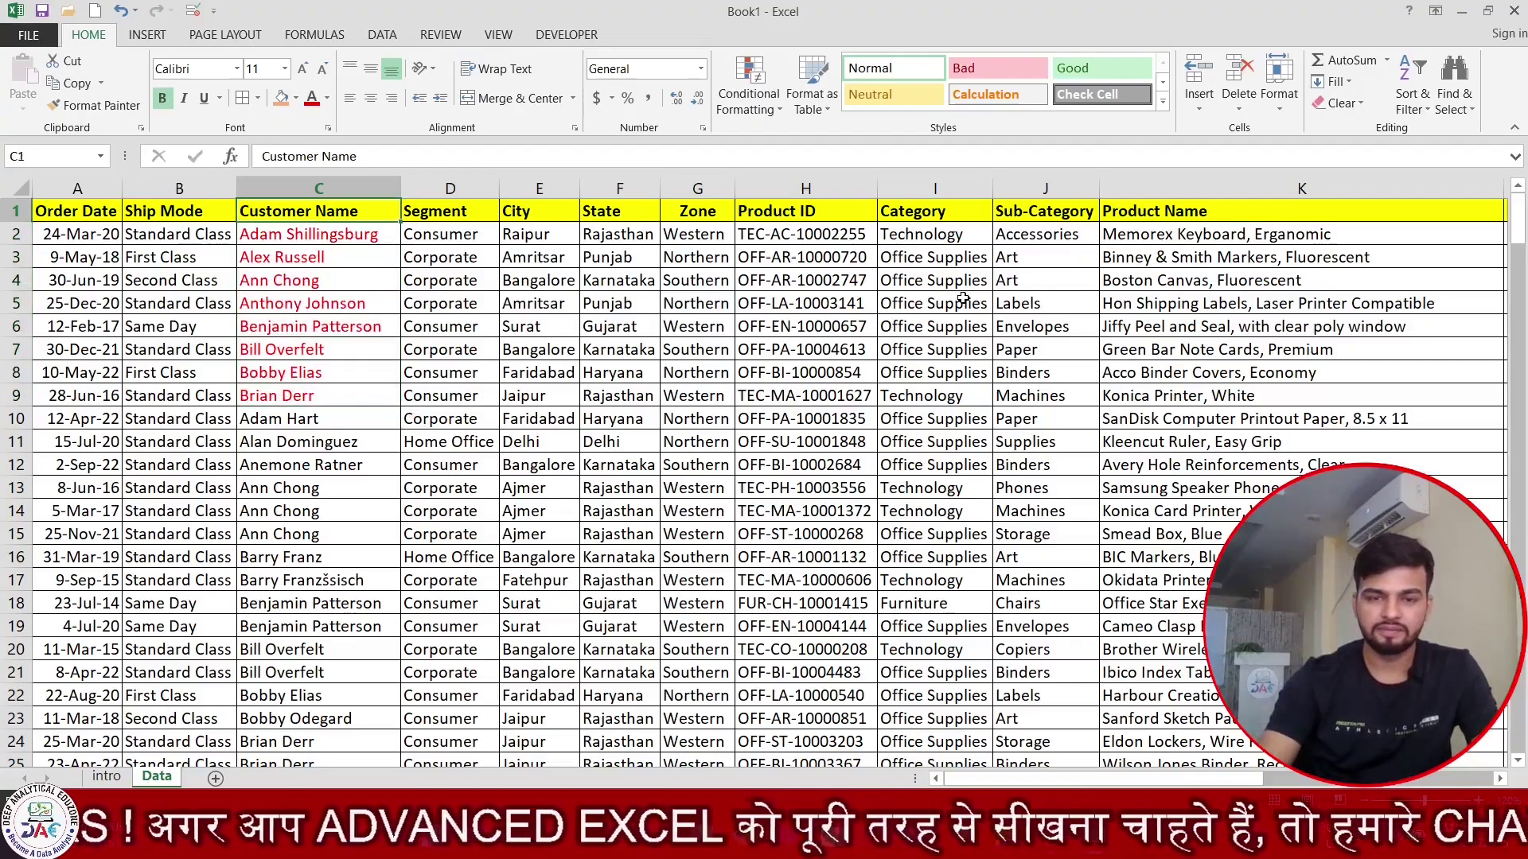
key("ctrl+Right")
key("ctrl+Left")
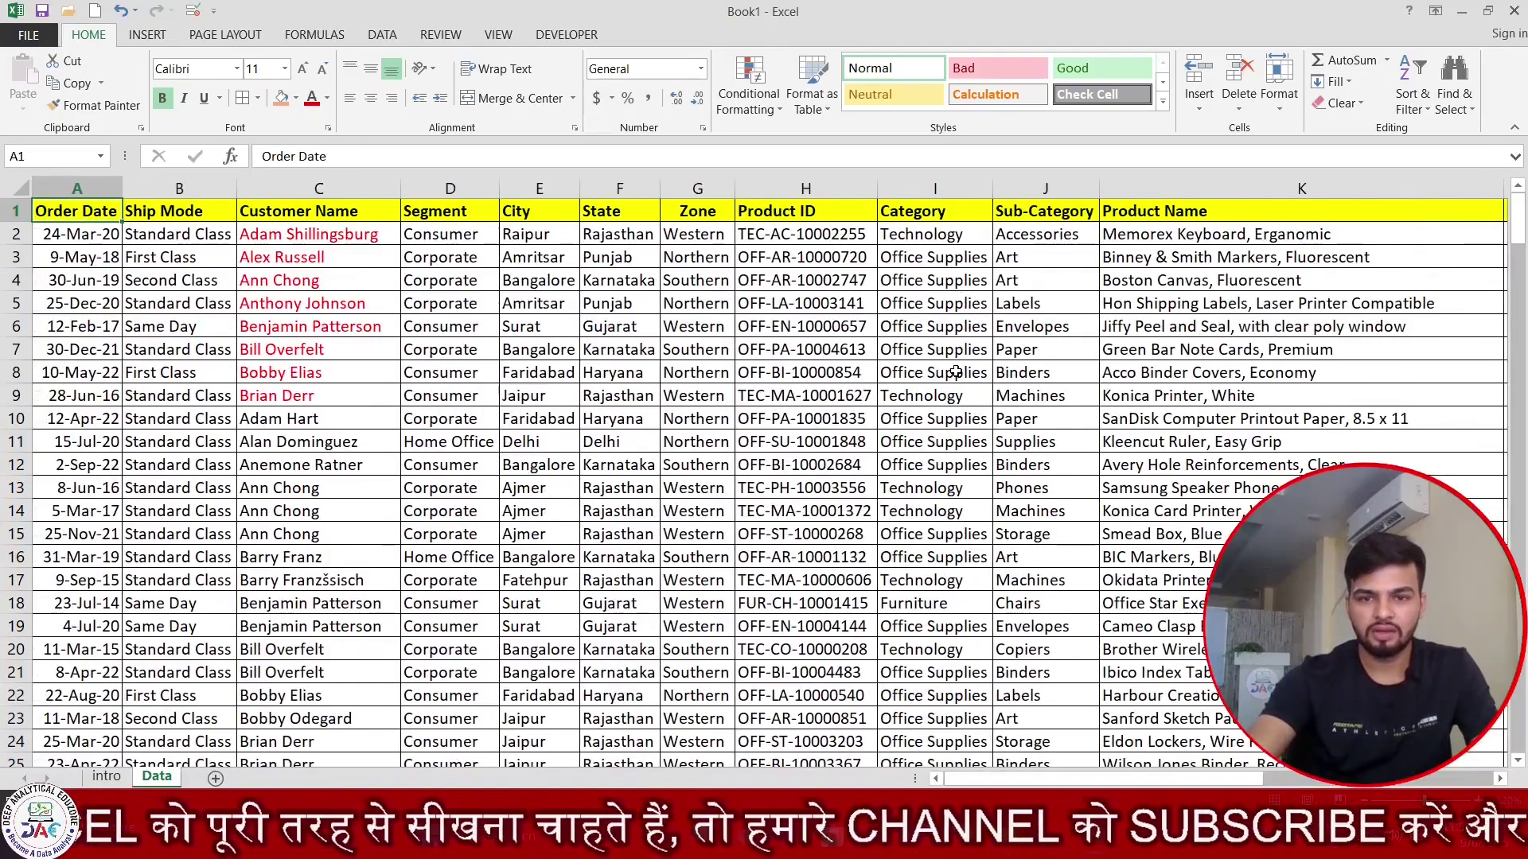
left_click(1026, 208)
key("Right")
key("Right")
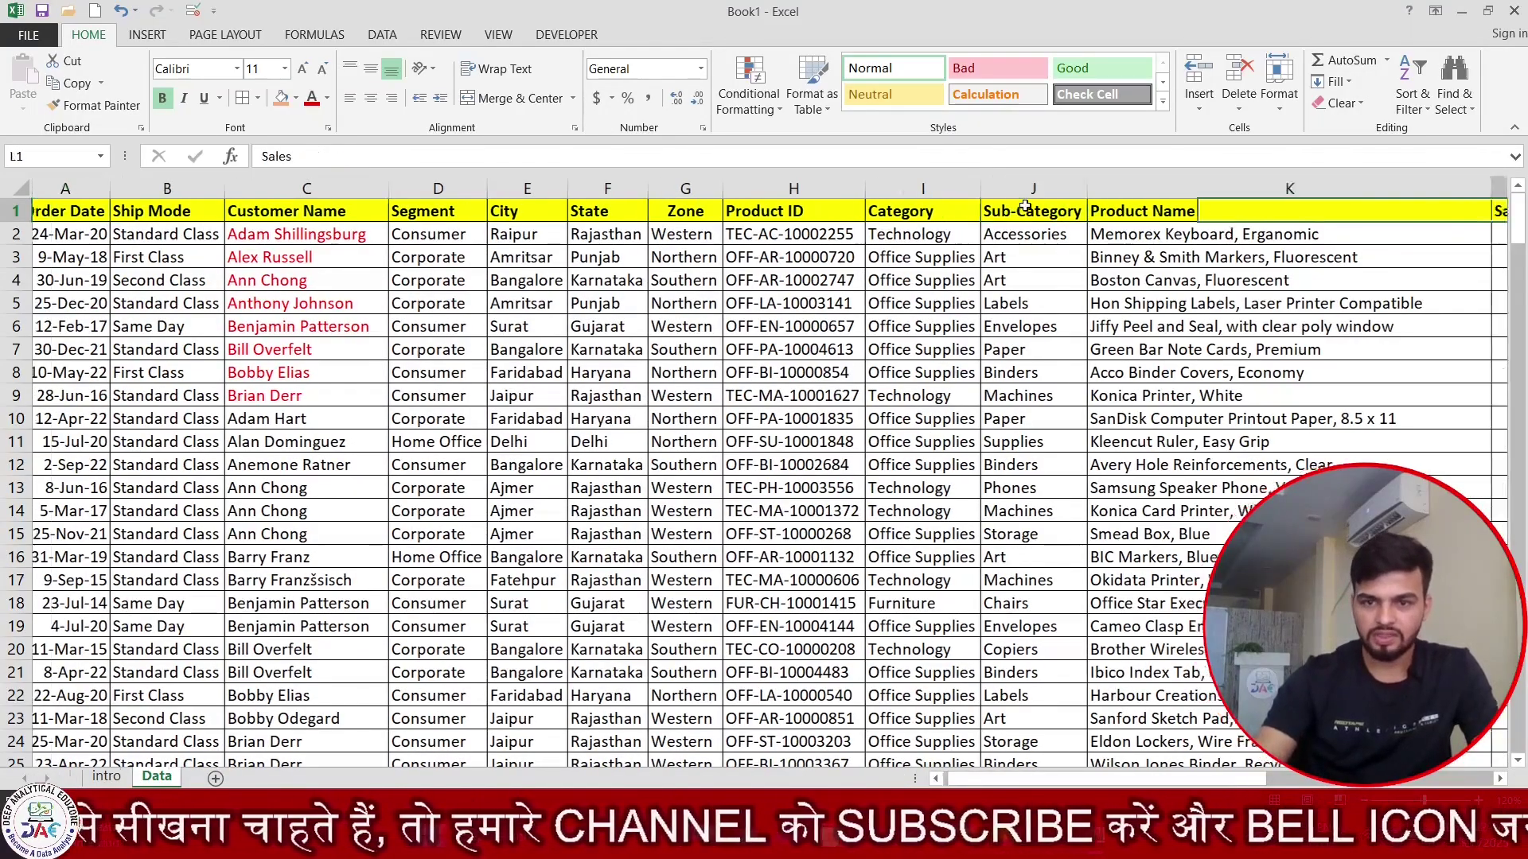
key("Right")
key("Right")
key("Right")
key("Right")
key("Right")
key("Right")
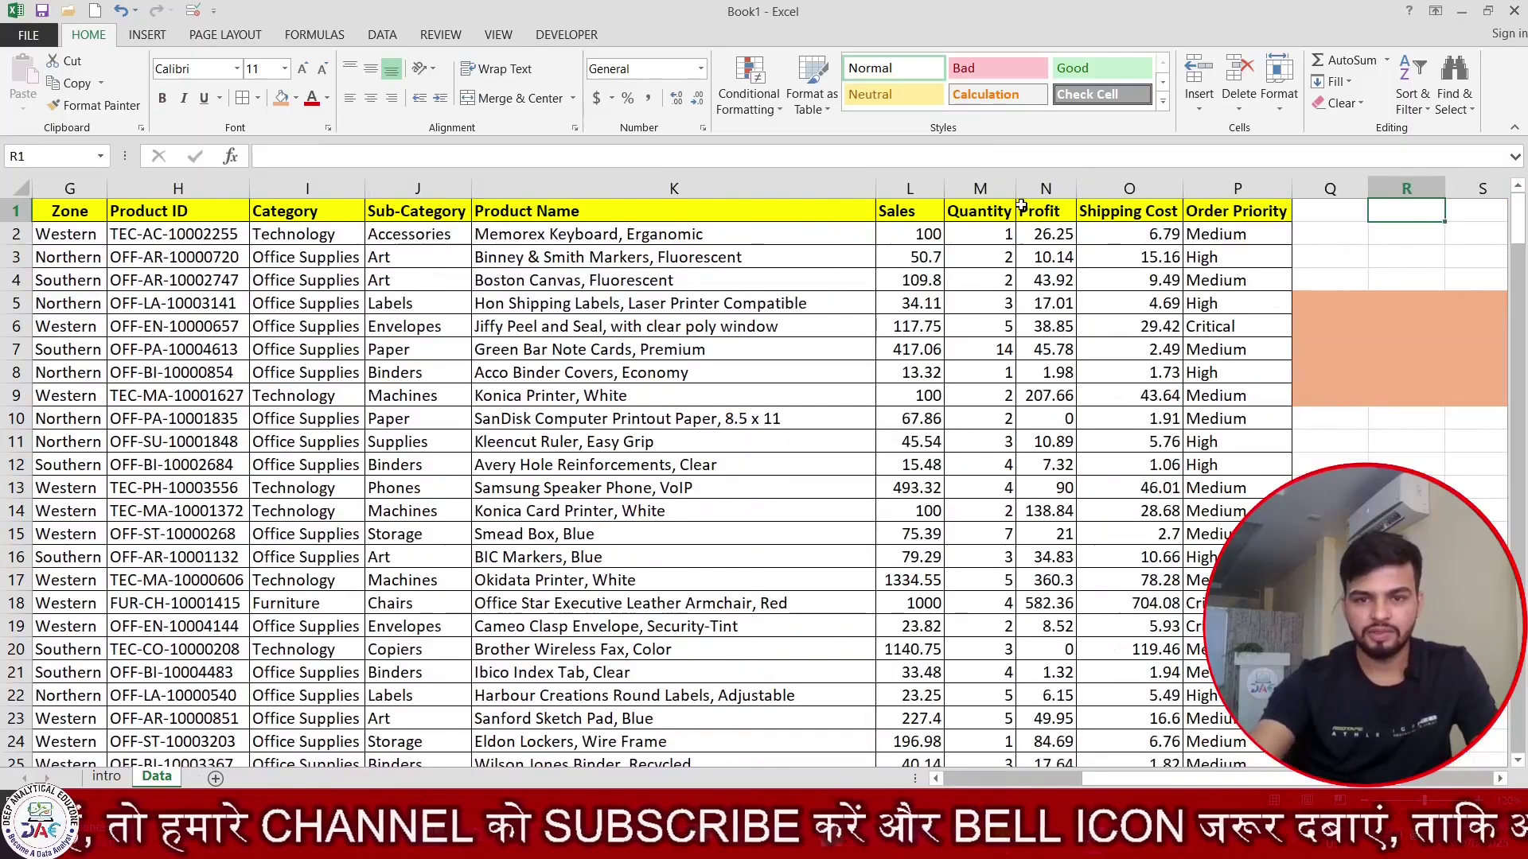
Apply the coloured three-arrow icon set as conditional formatting to all Shipping Cost values in column O.
left_click_drag(907, 230, 919, 715)
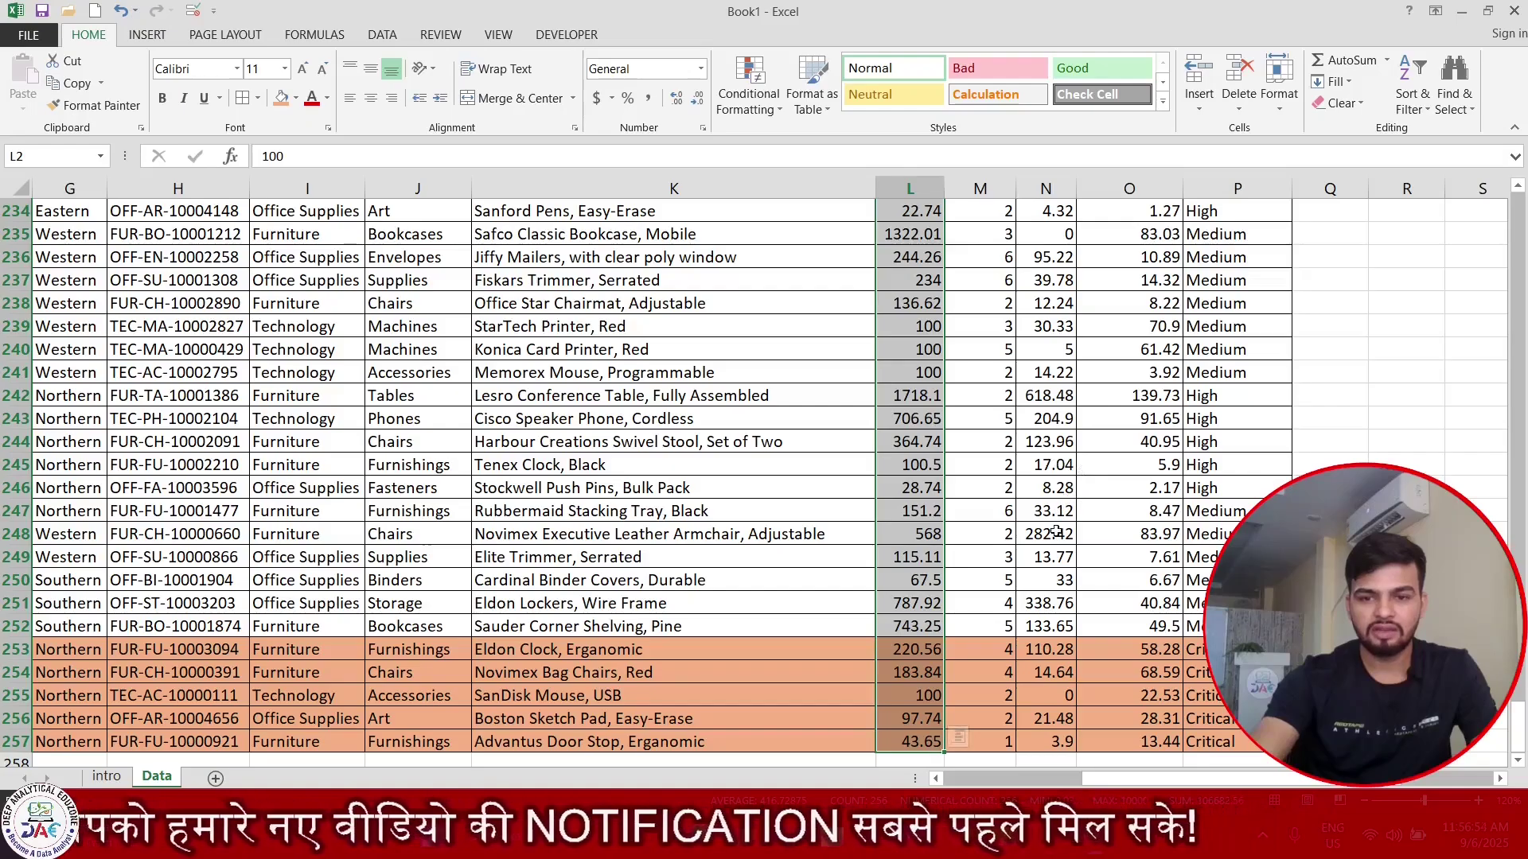
left_click(1141, 586)
key("ctrl+Up")
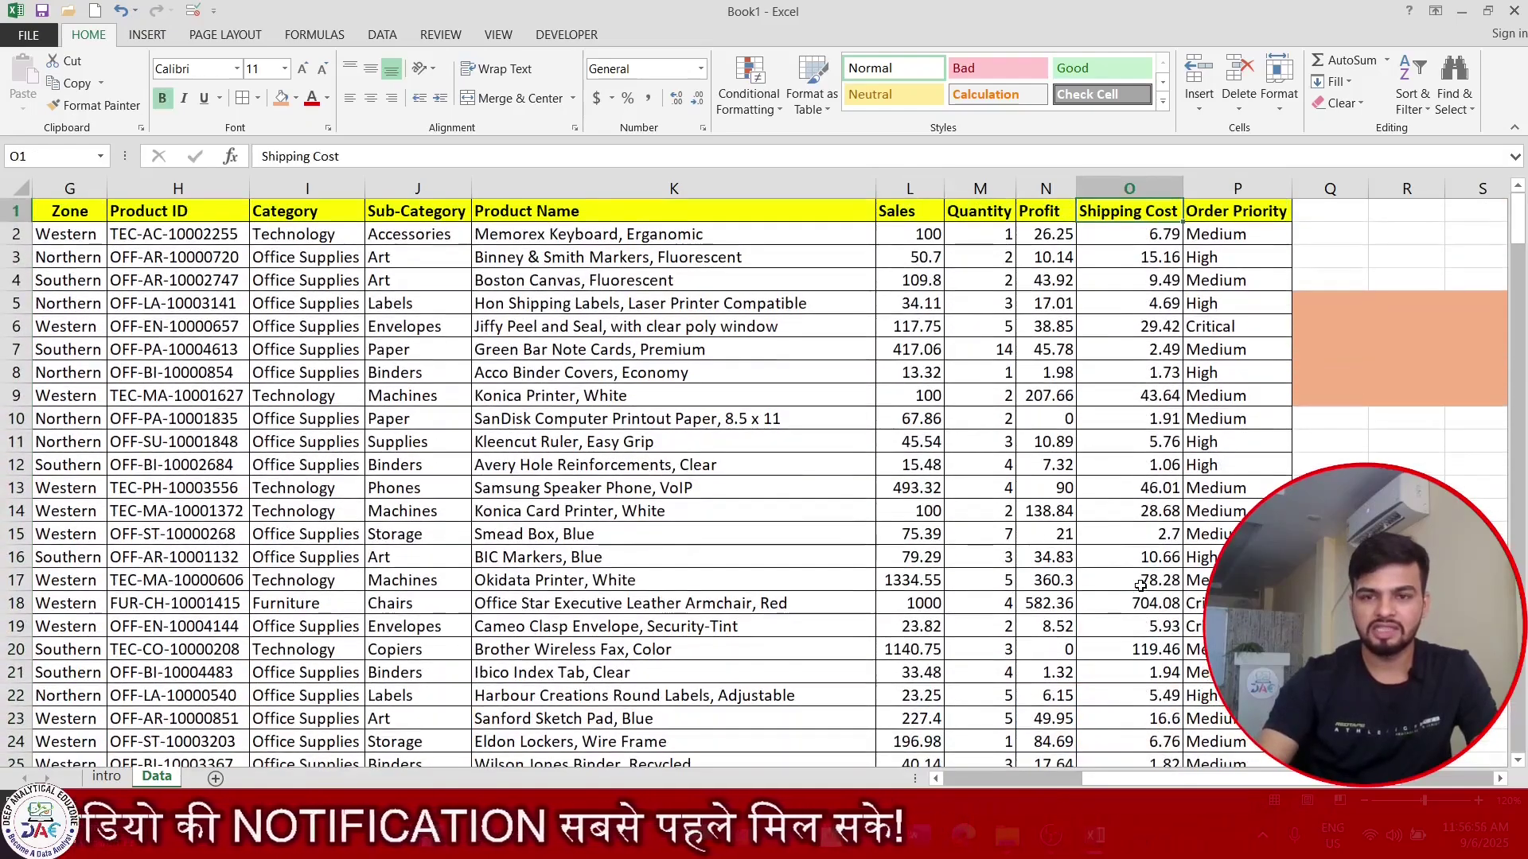
key("ctrl+shift+Down")
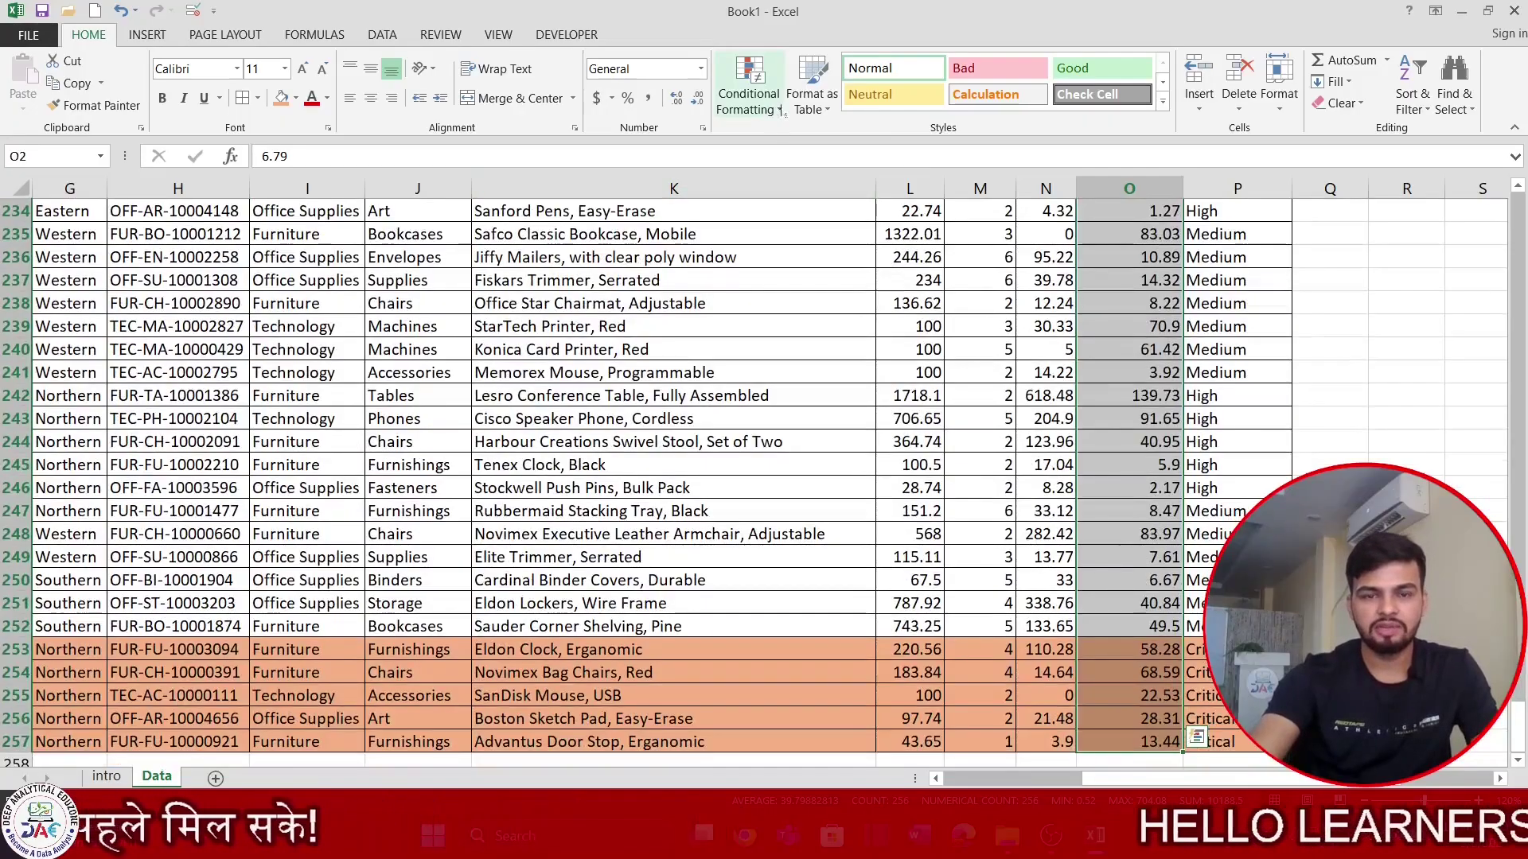
left_click(776, 118)
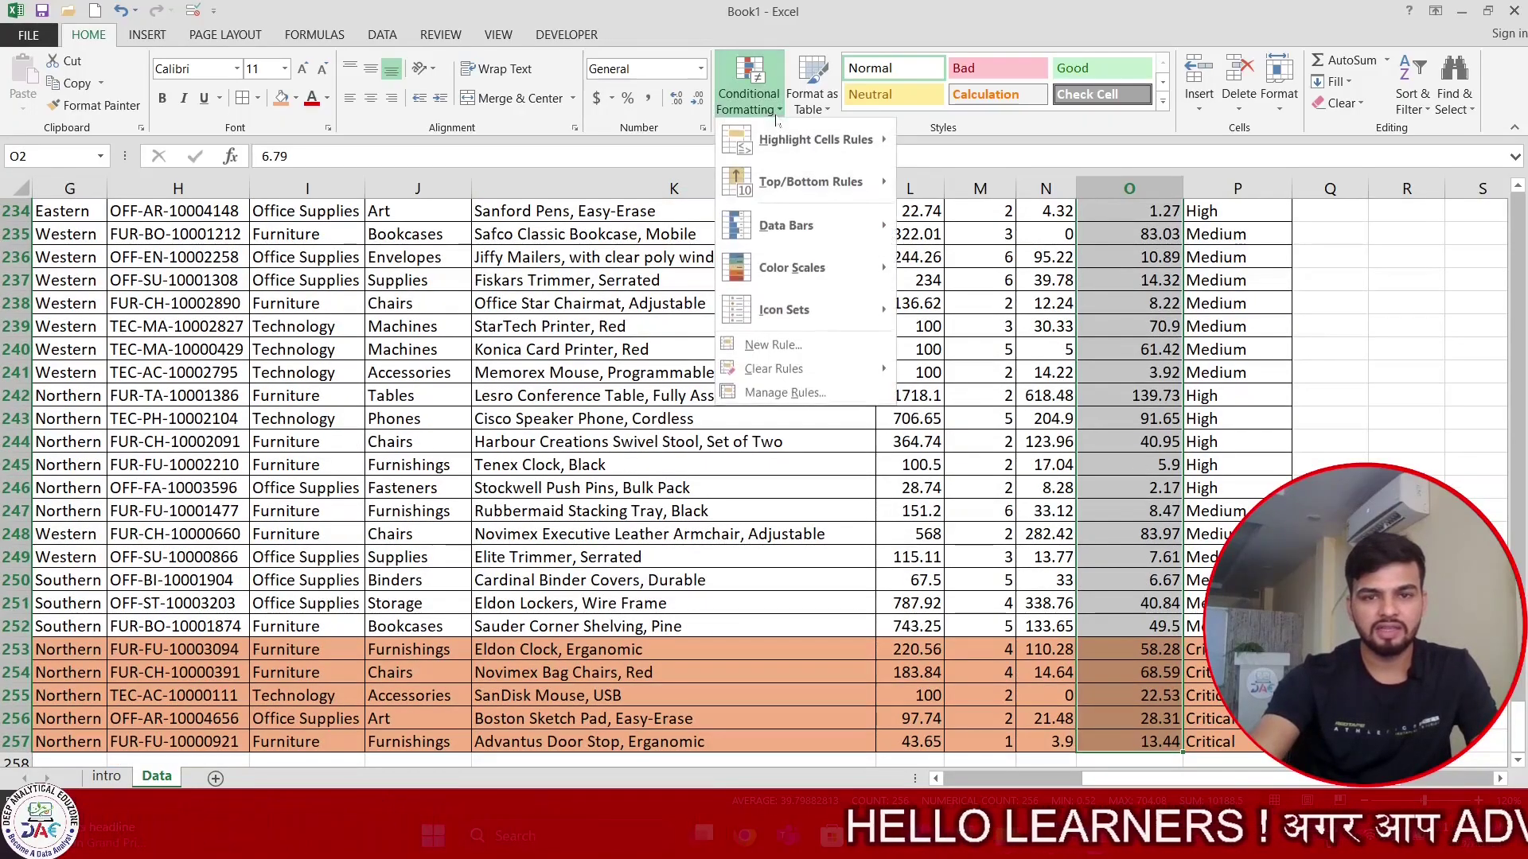
mouse_move(814, 149)
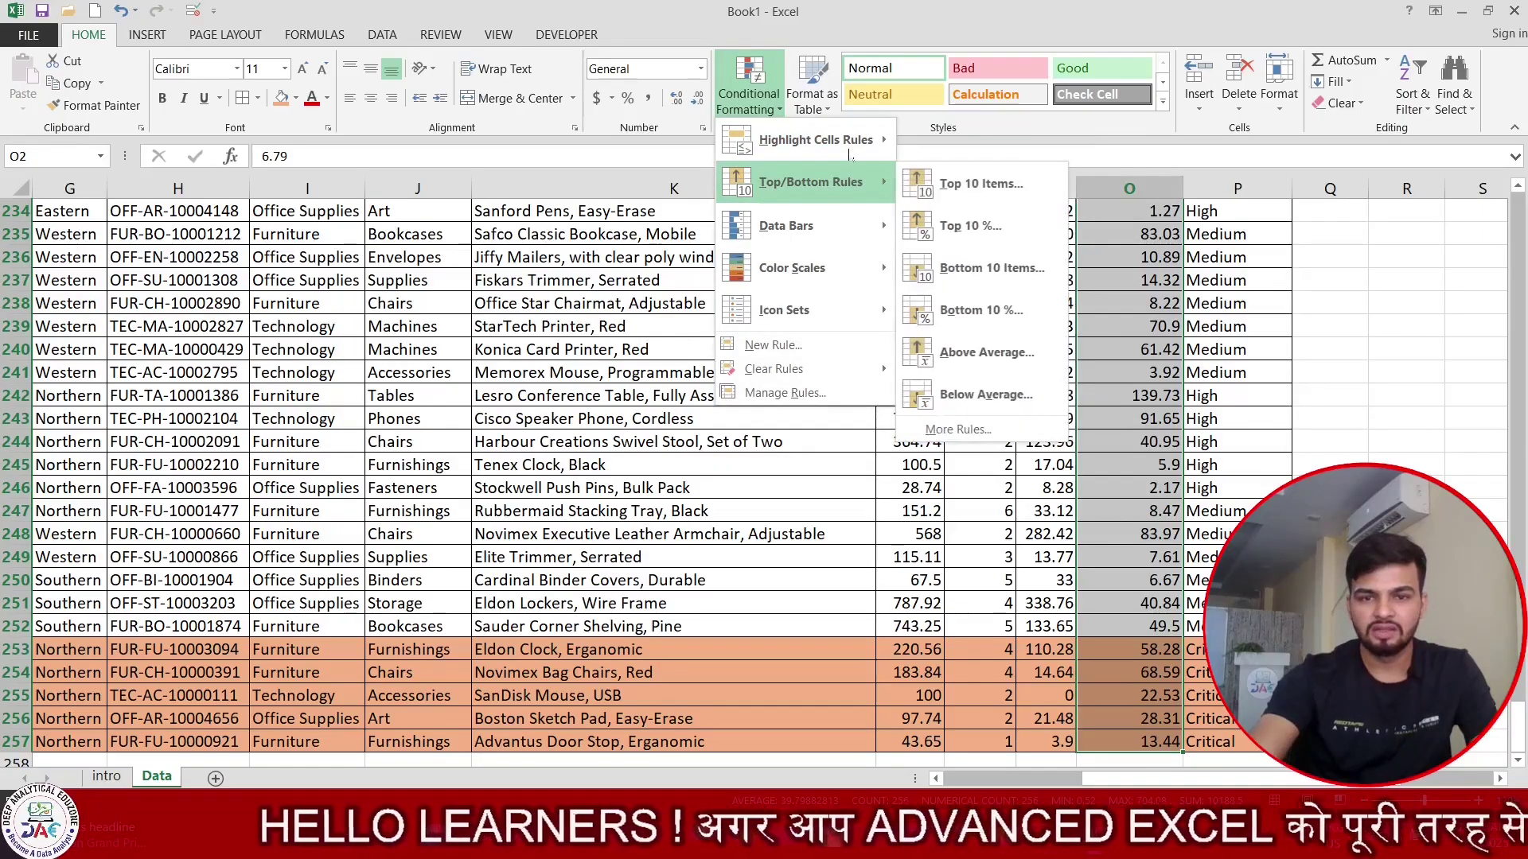
mouse_move(824, 304)
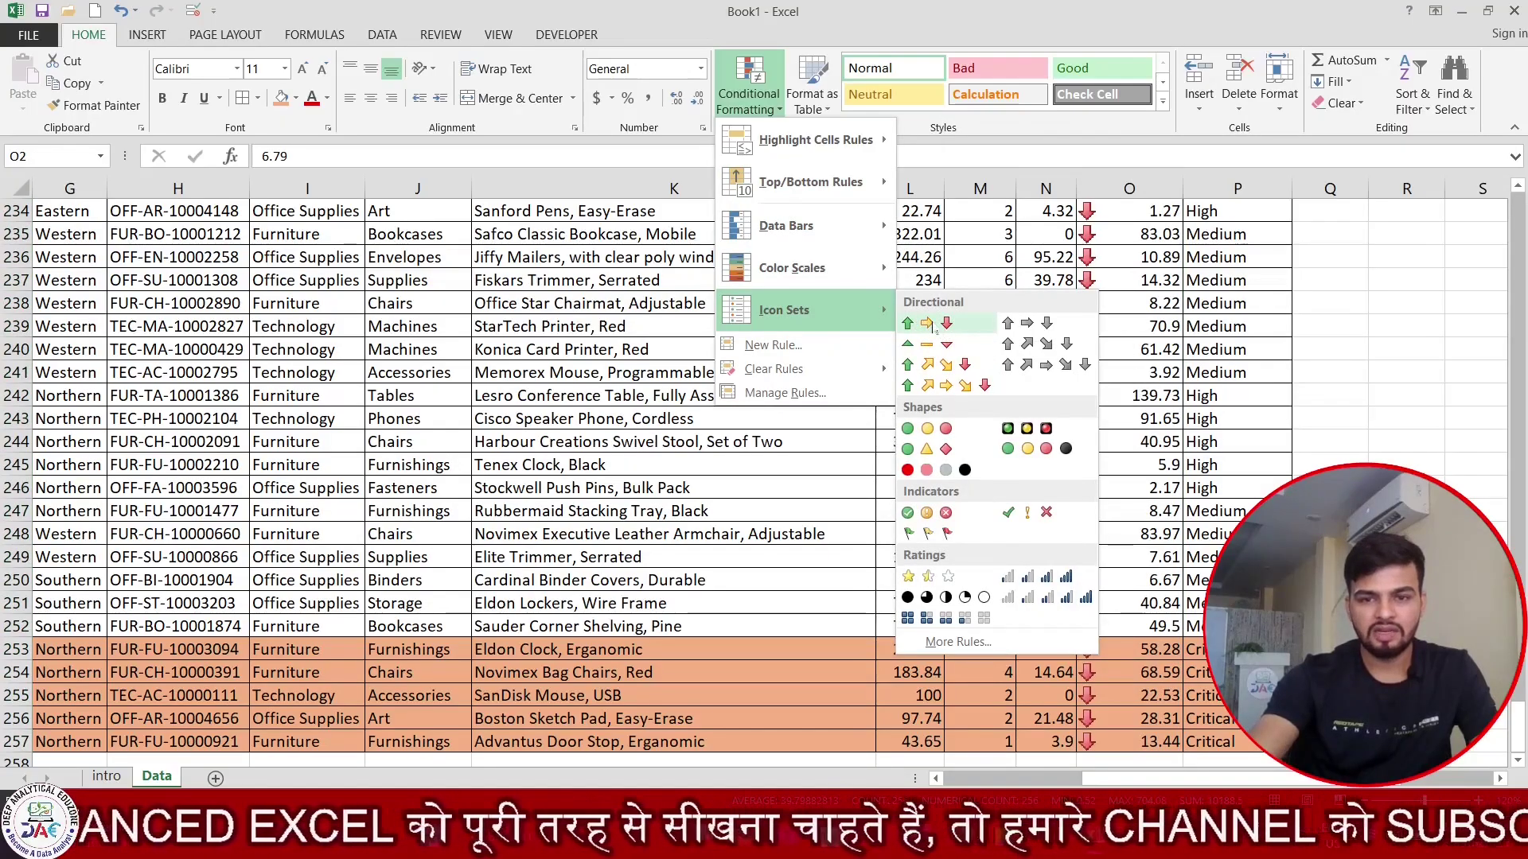
left_click(932, 324)
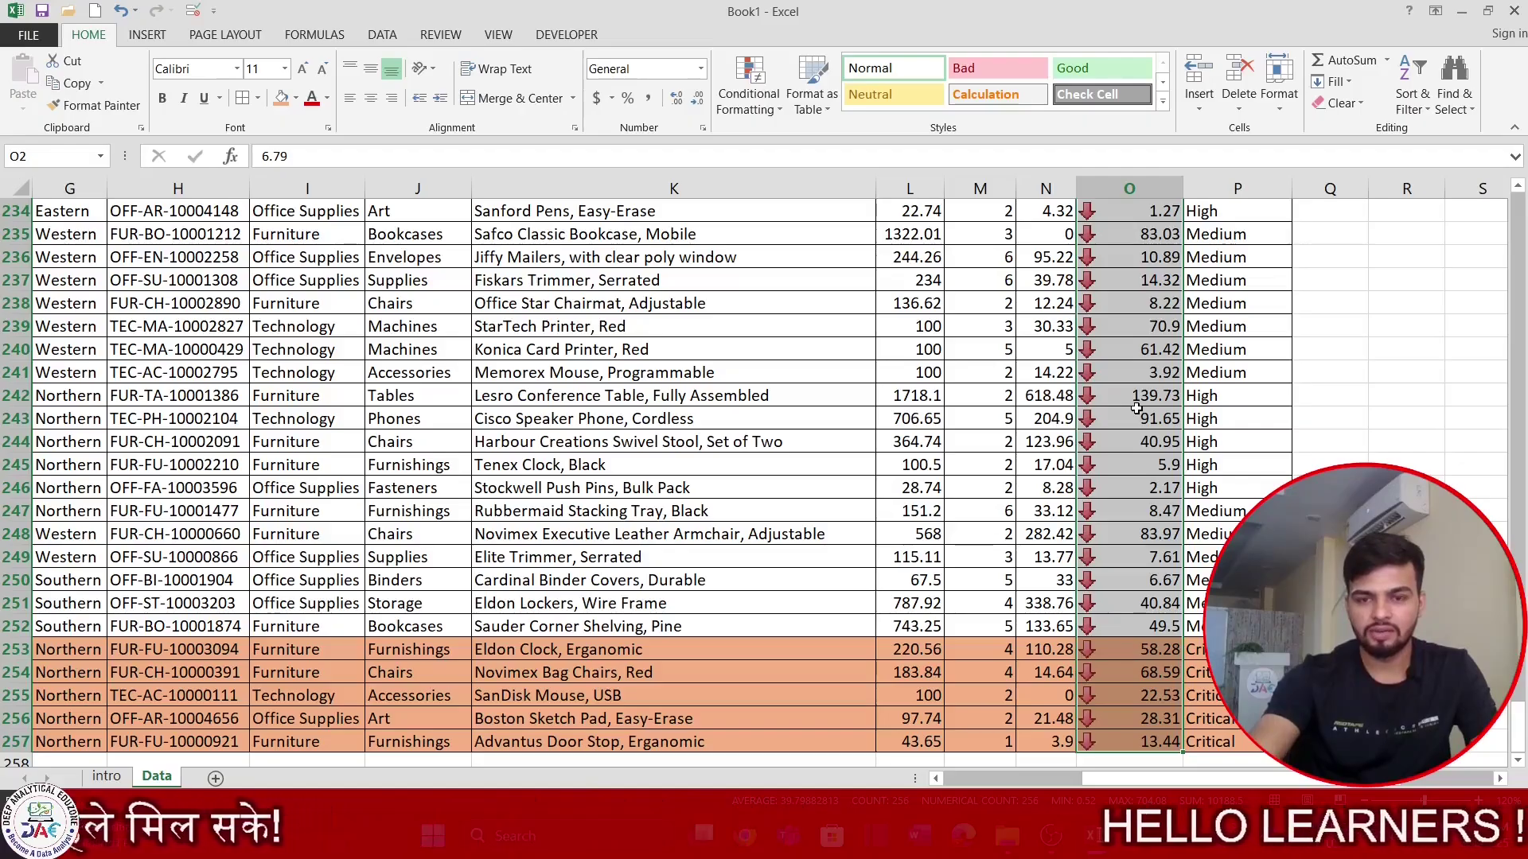
Examine the arrow icons down the Shipping Cost column to see which values get each arrow.
key("ctrl+Up")
key("Down")
key("Down")
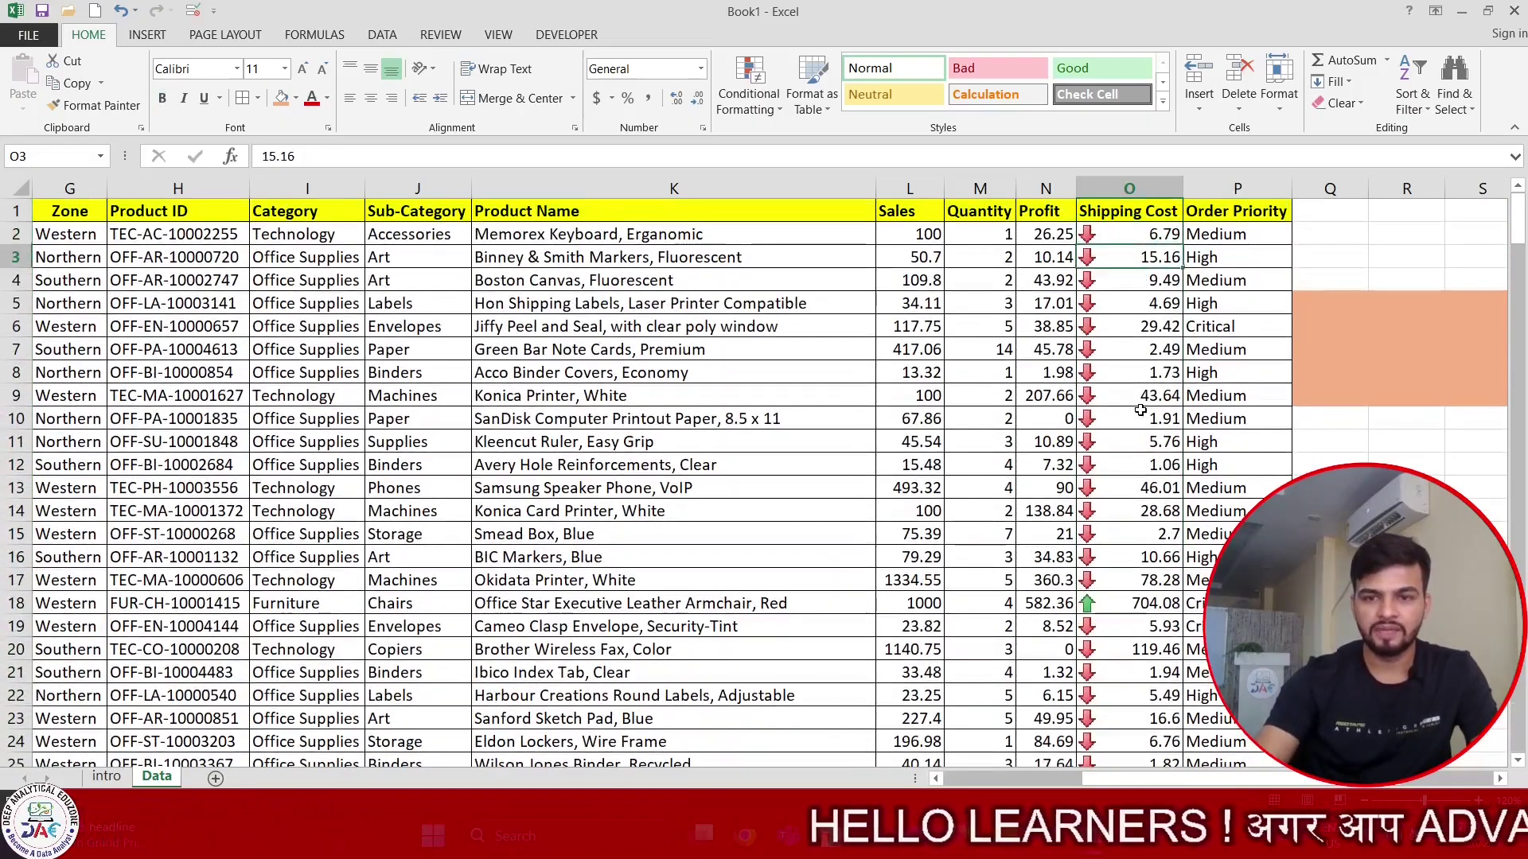
key("ctrl+Down")
key("ctrl+Up")
key("Down")
key("Down")
key("Down")
key("Down")
key("Down")
key("Down")
key("Down")
key("Down")
key("Down")
key("Down")
key("Down")
key("Down")
key("Down")
key("Down")
key("Down")
key("Down")
key("Down")
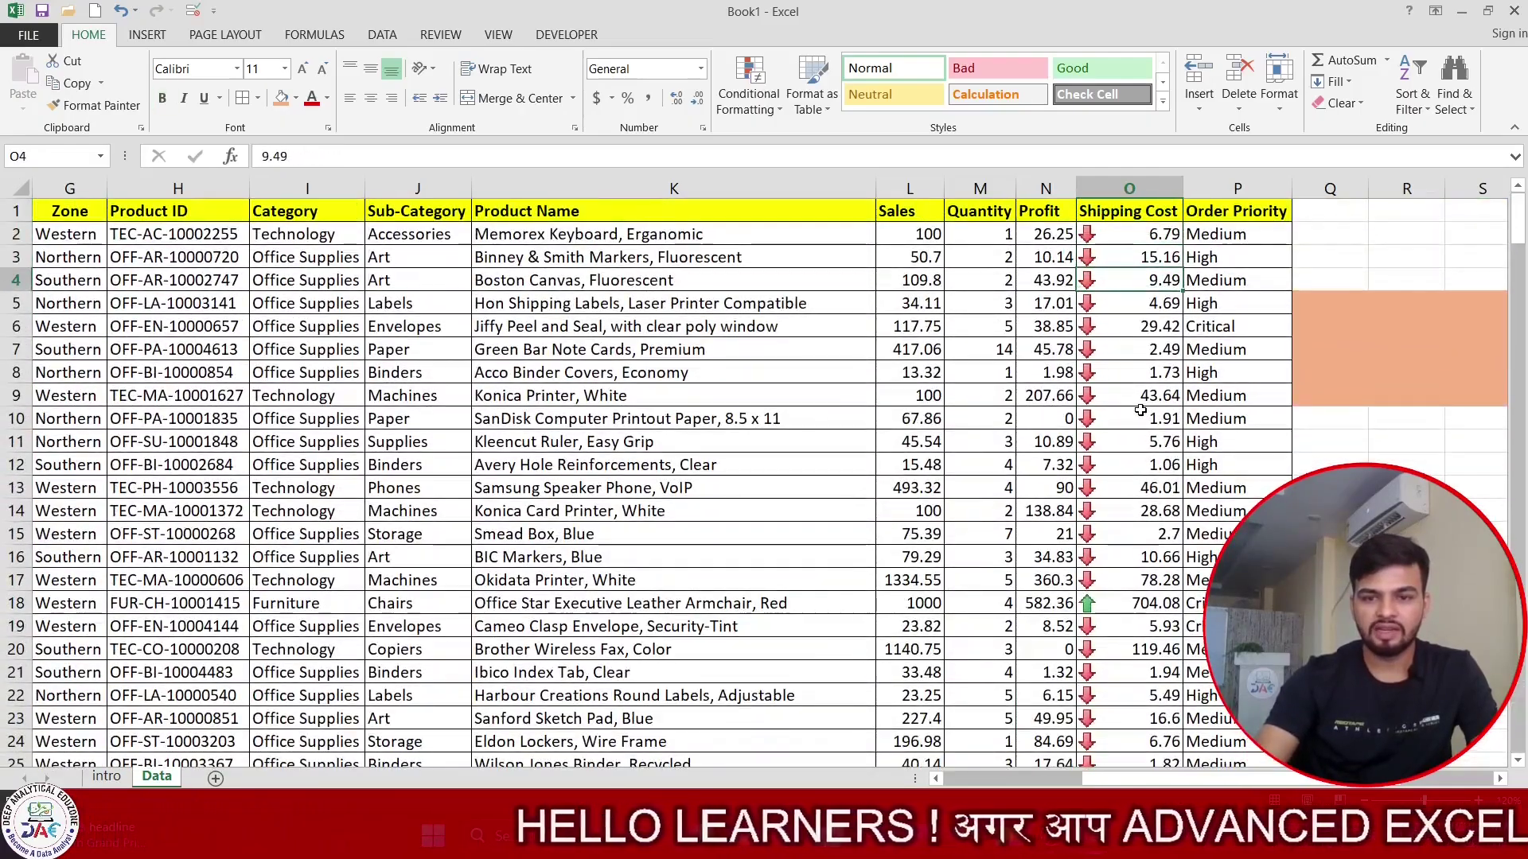
key("Down")
key("Down")
key("Down")
key("Down")
key("Down")
key("Down")
key("Down")
key("Down")
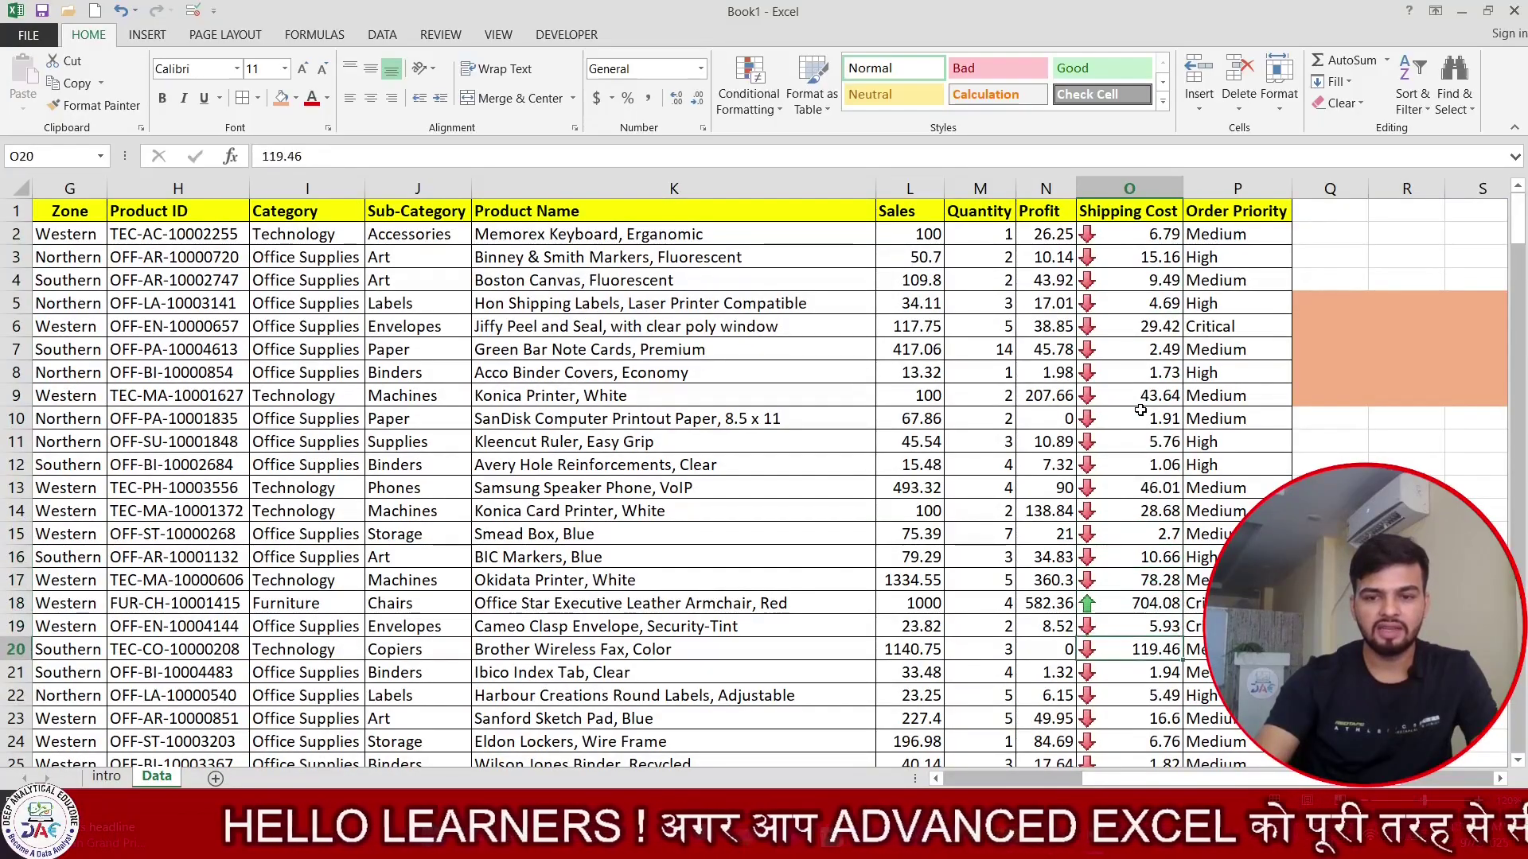
key("Down")
key("Down")
key("Down")
key("Down")
key("Down")
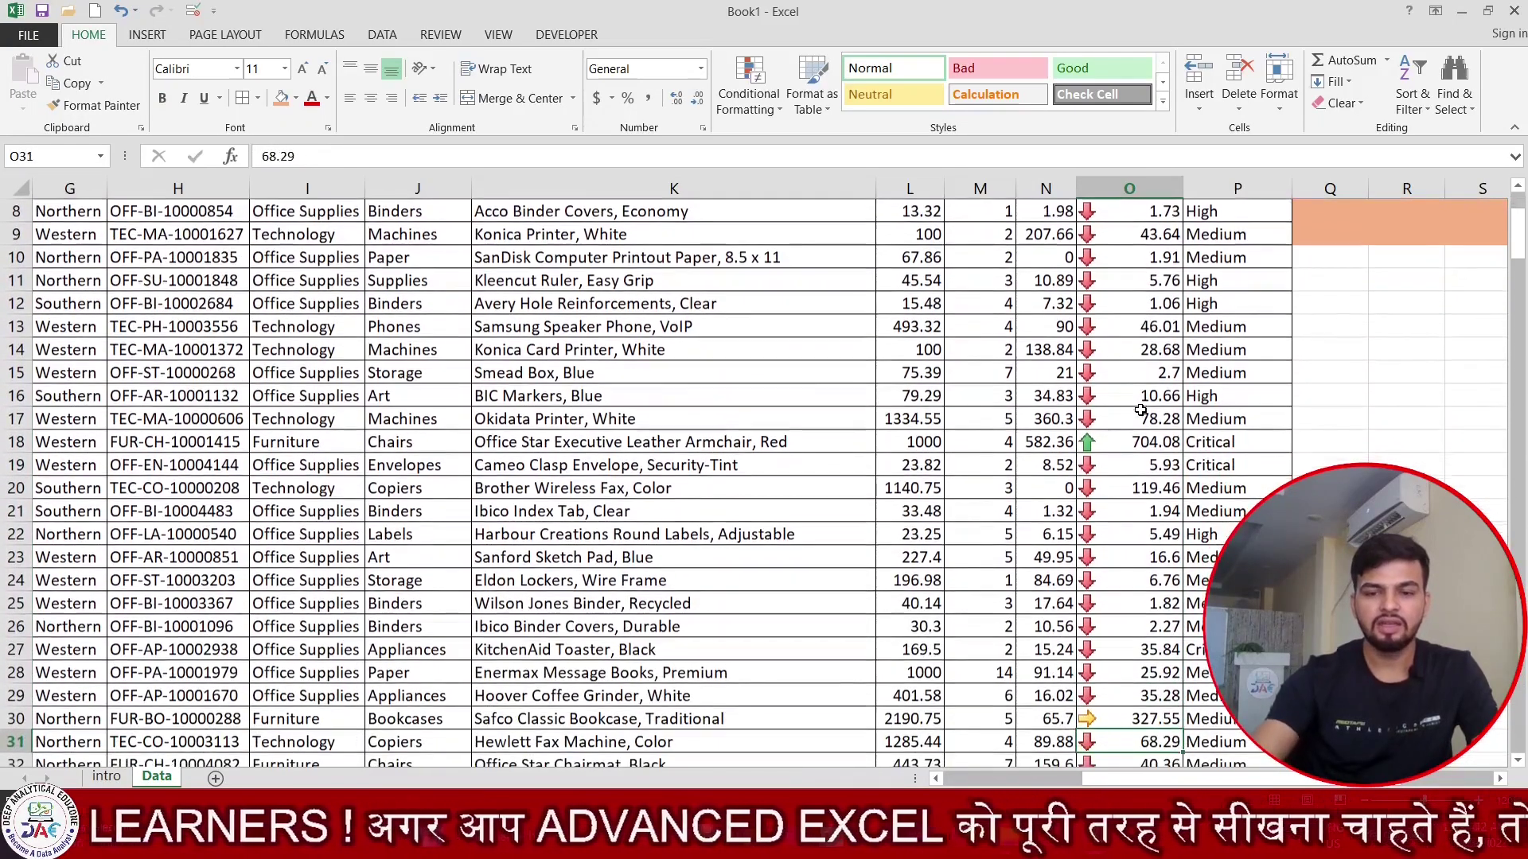
scroll(1154, 462, "down", 2)
scroll(1154, 463, "down", 7)
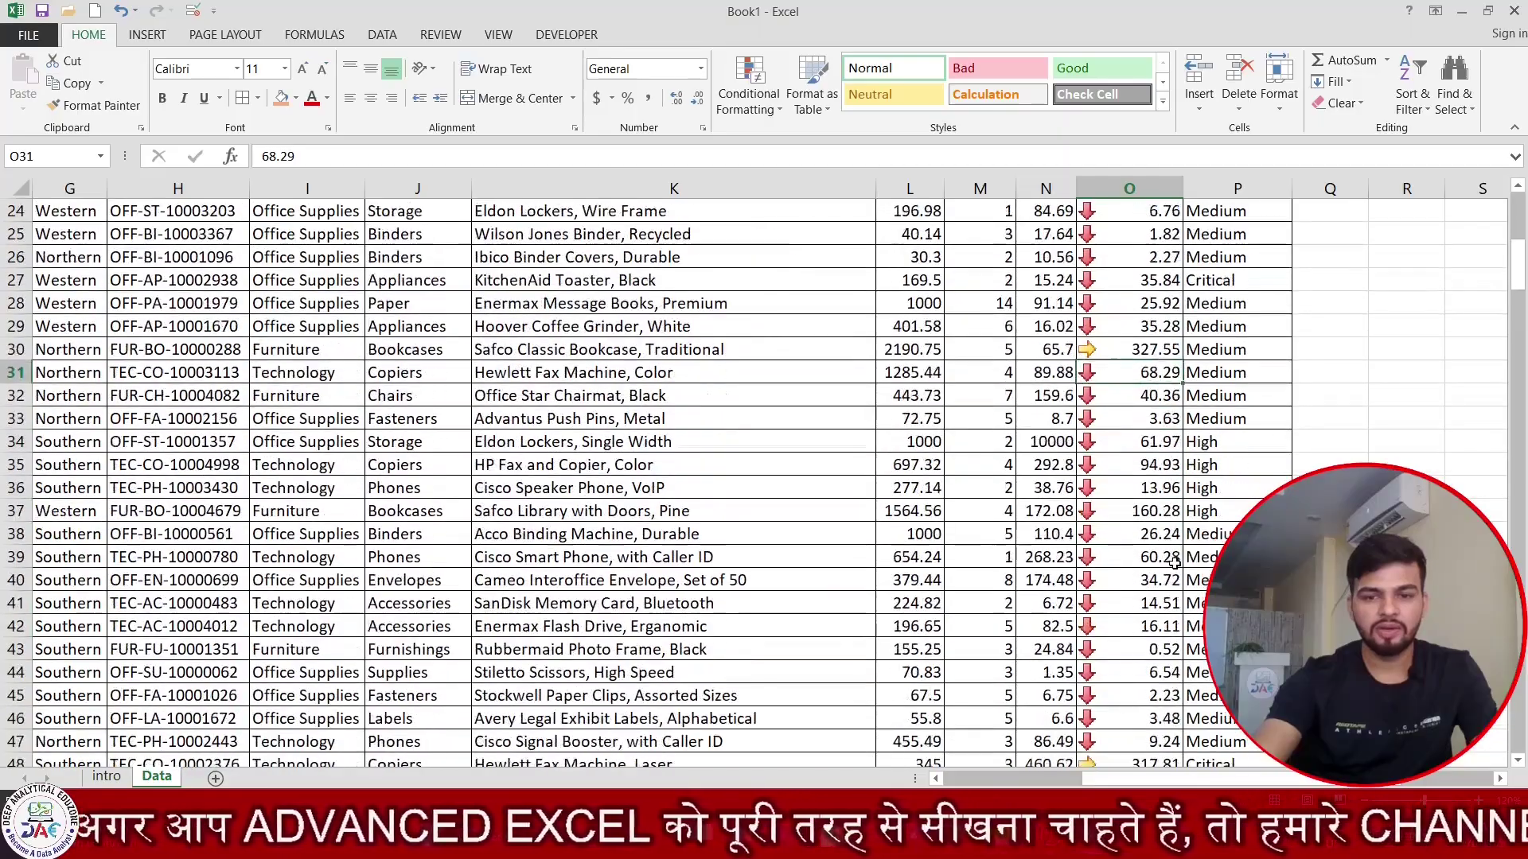
scroll(1170, 584, "up", 8)
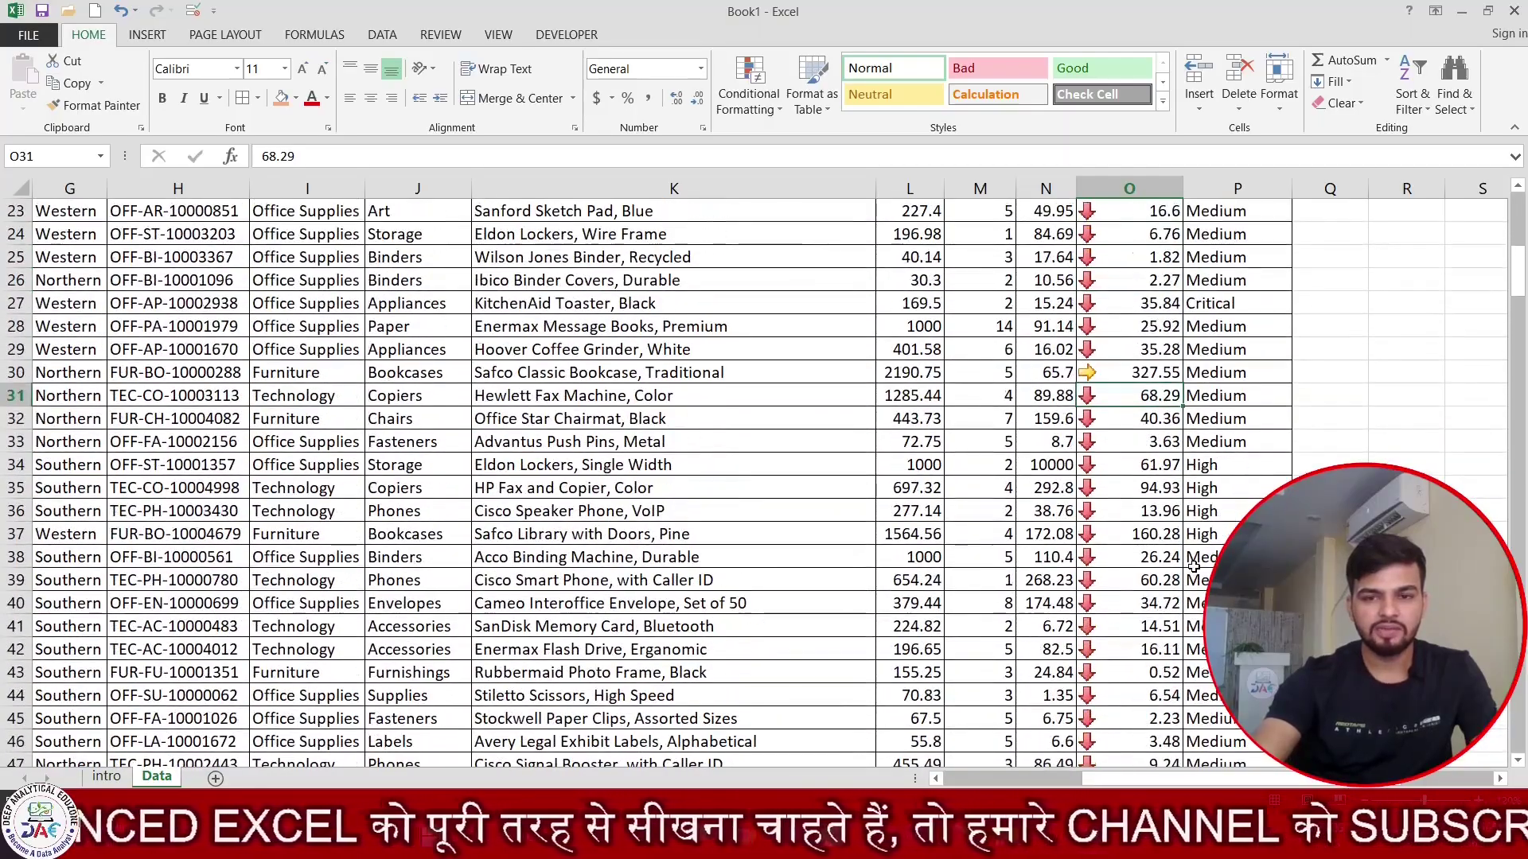
scroll(1209, 528, "up", 3)
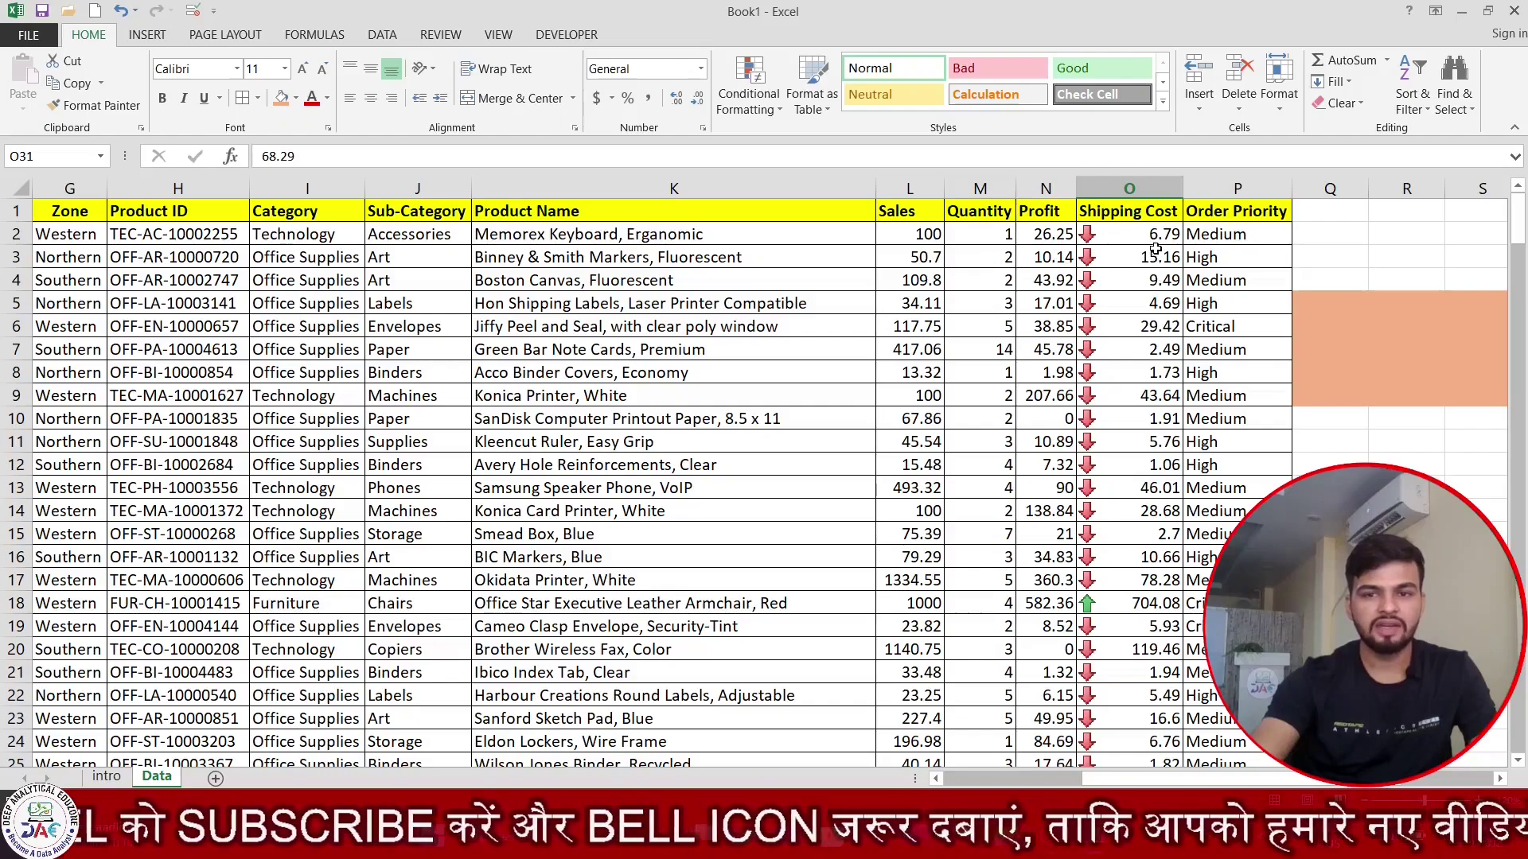
Open Custom Sort from a data cell, delete the existing Customer Name font colour level and add a blank level.
left_click(675, 507)
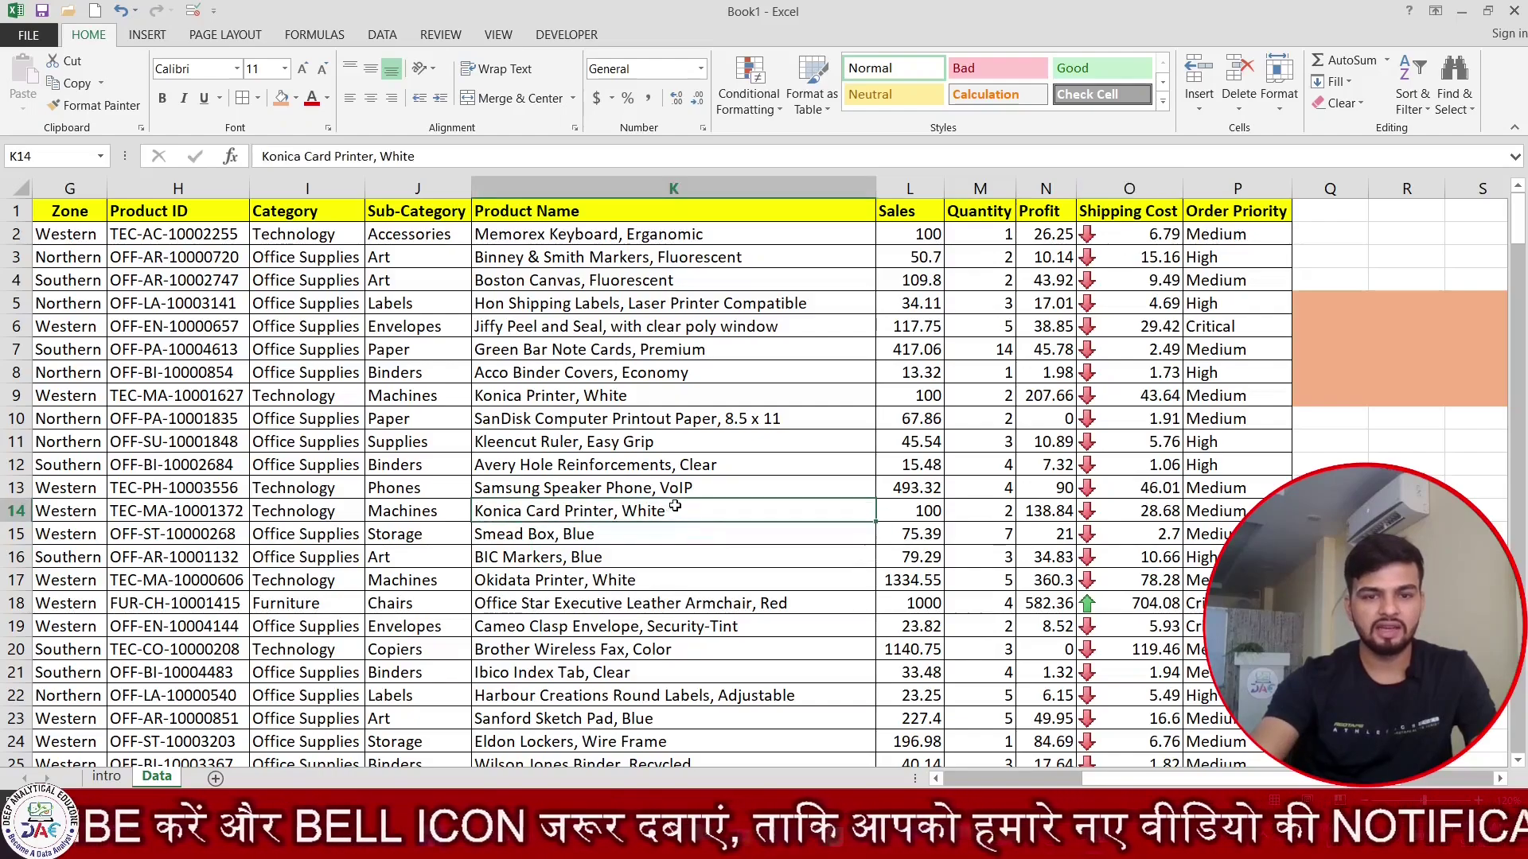
left_click(392, 484)
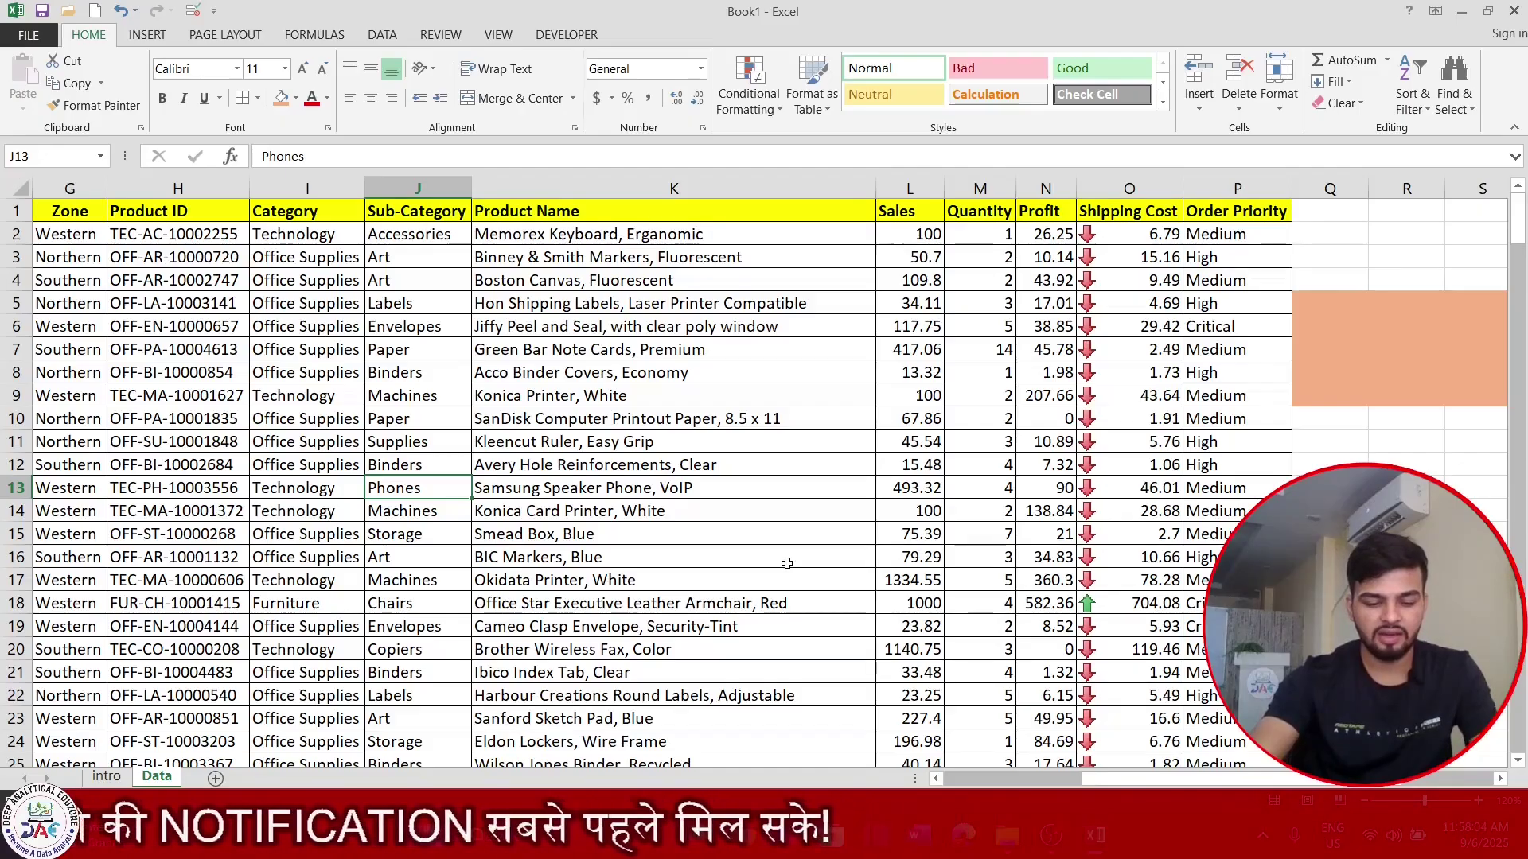
key("alt+d")
key("s")
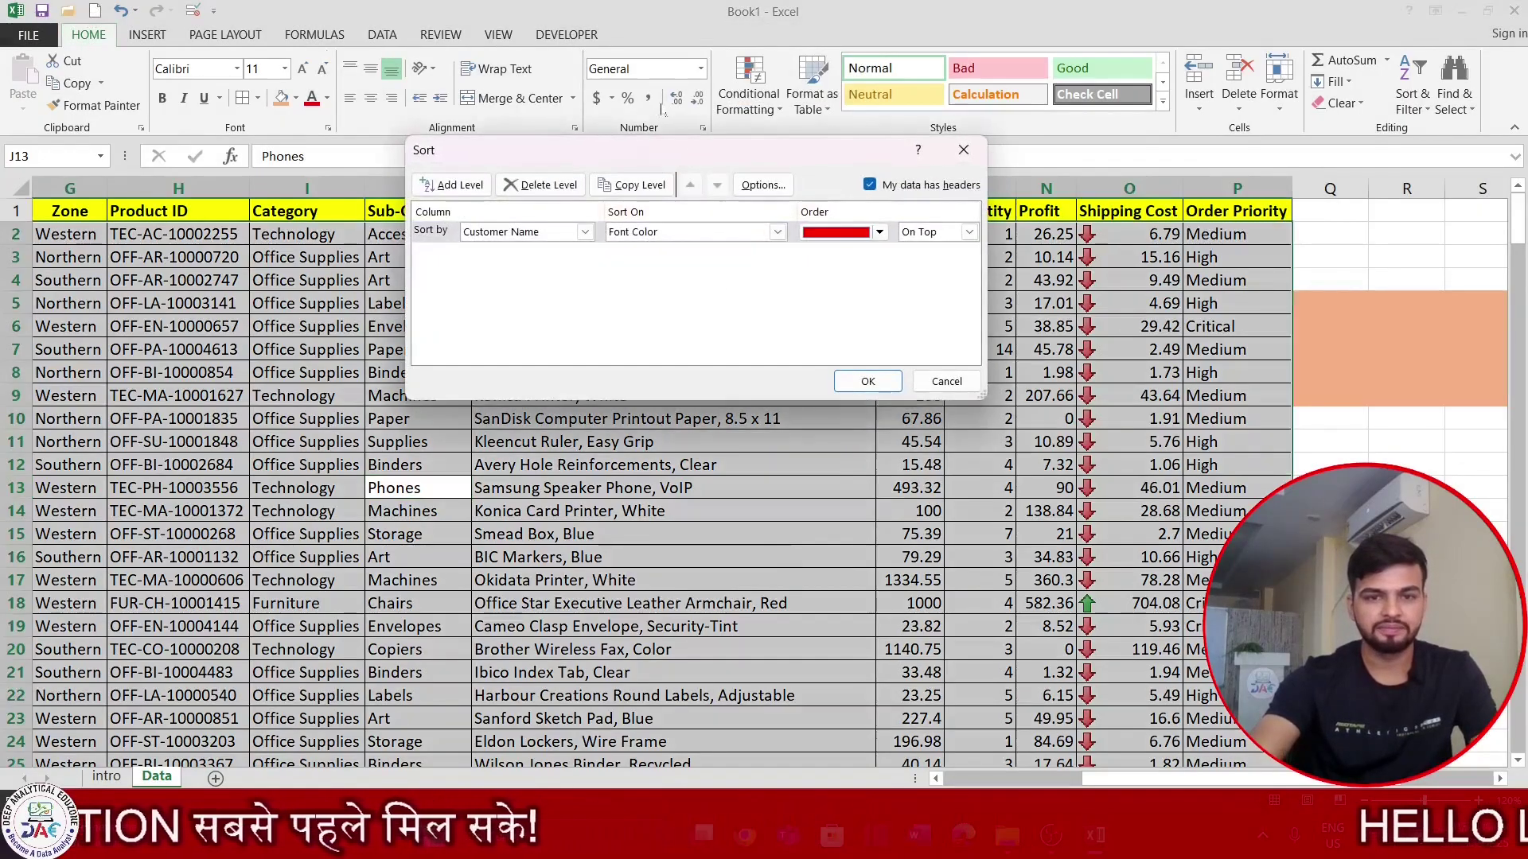
left_click_drag(673, 141, 624, 173)
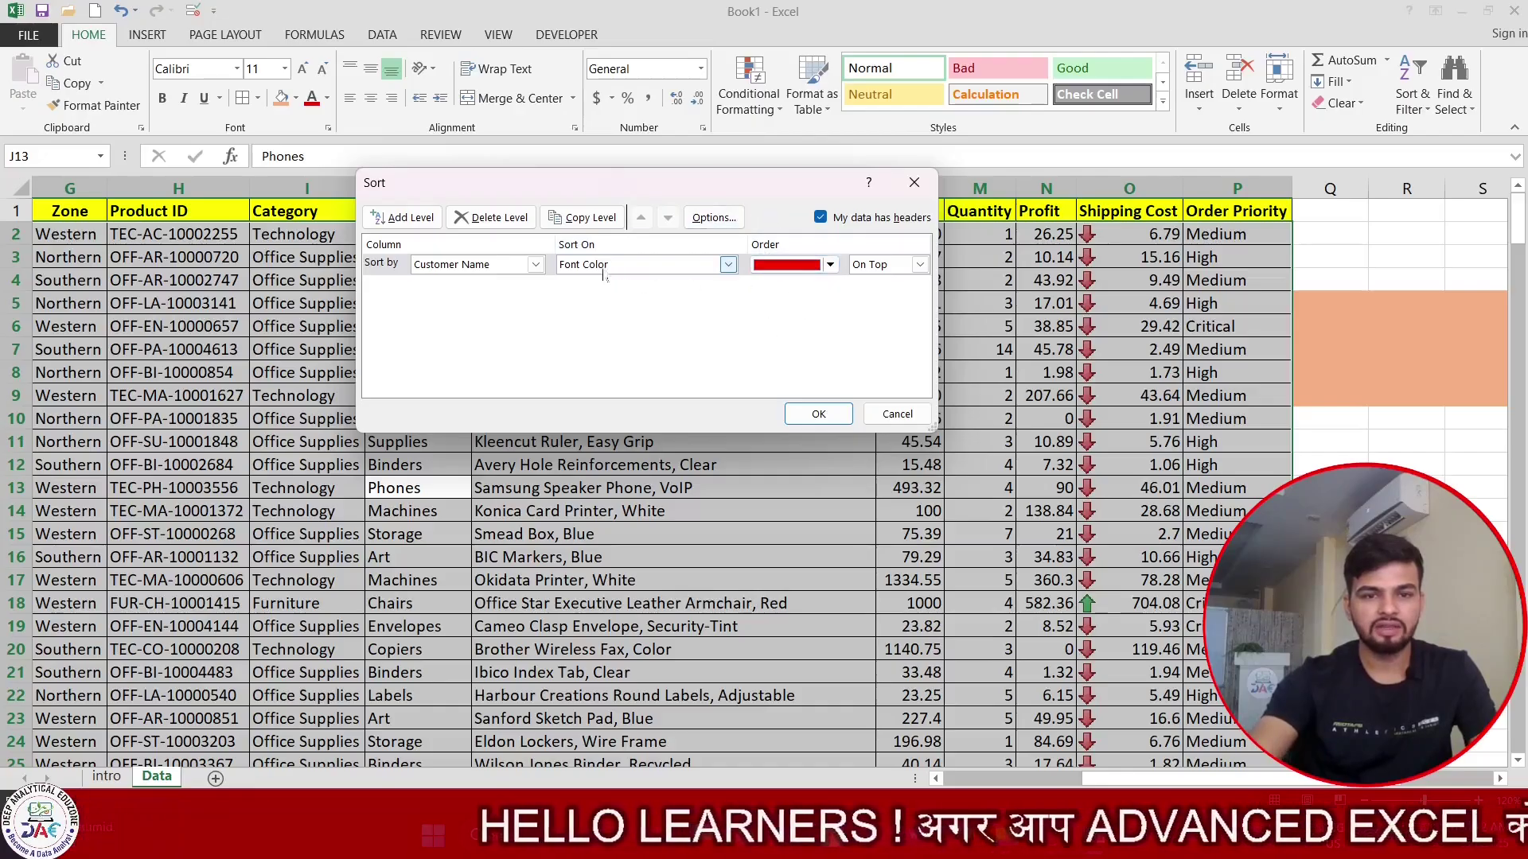
left_click(479, 219)
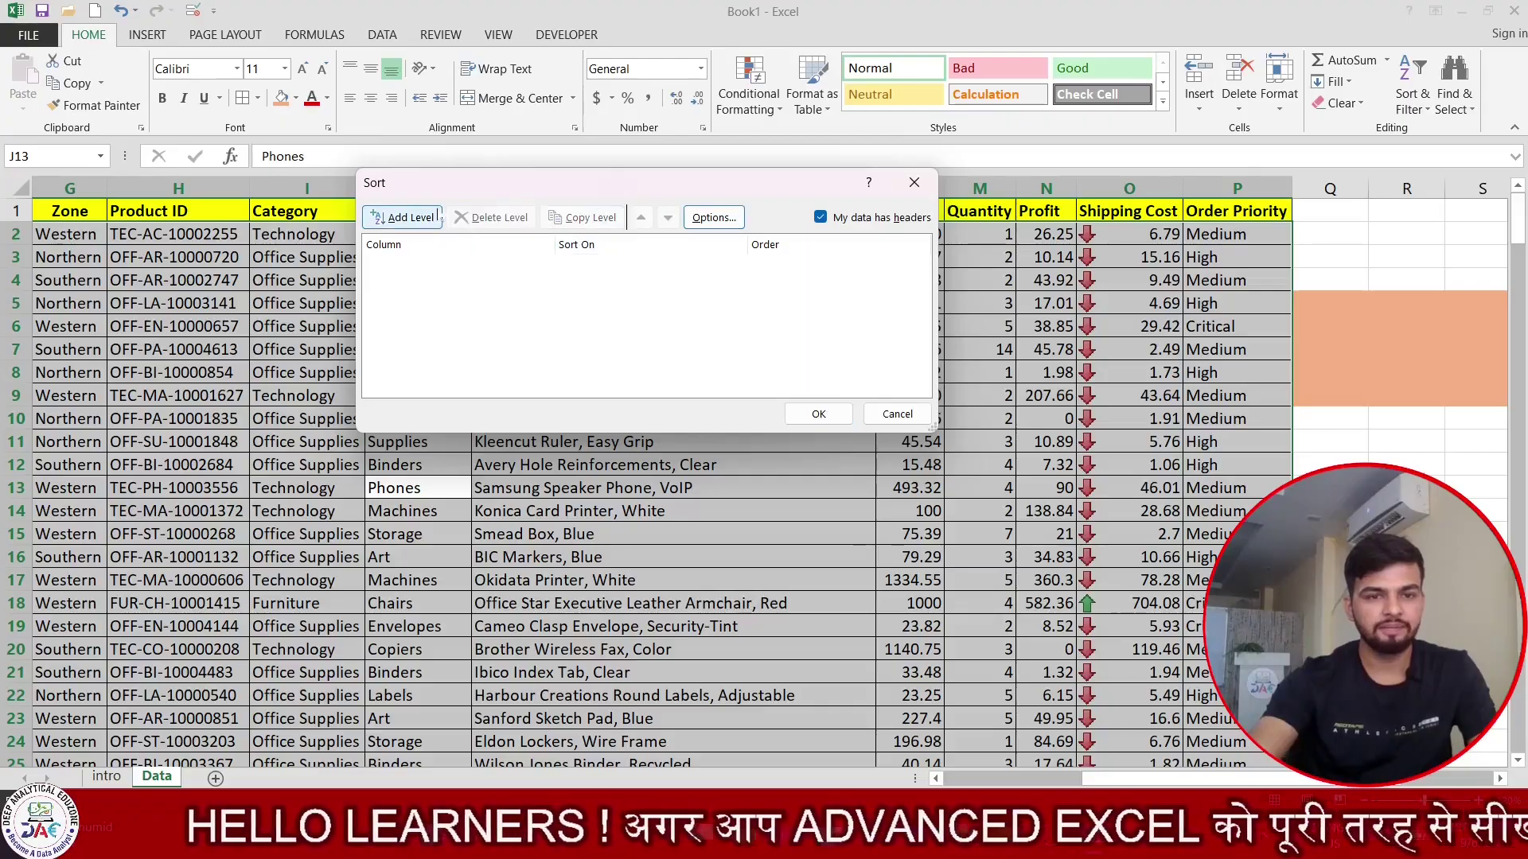
left_click(410, 223)
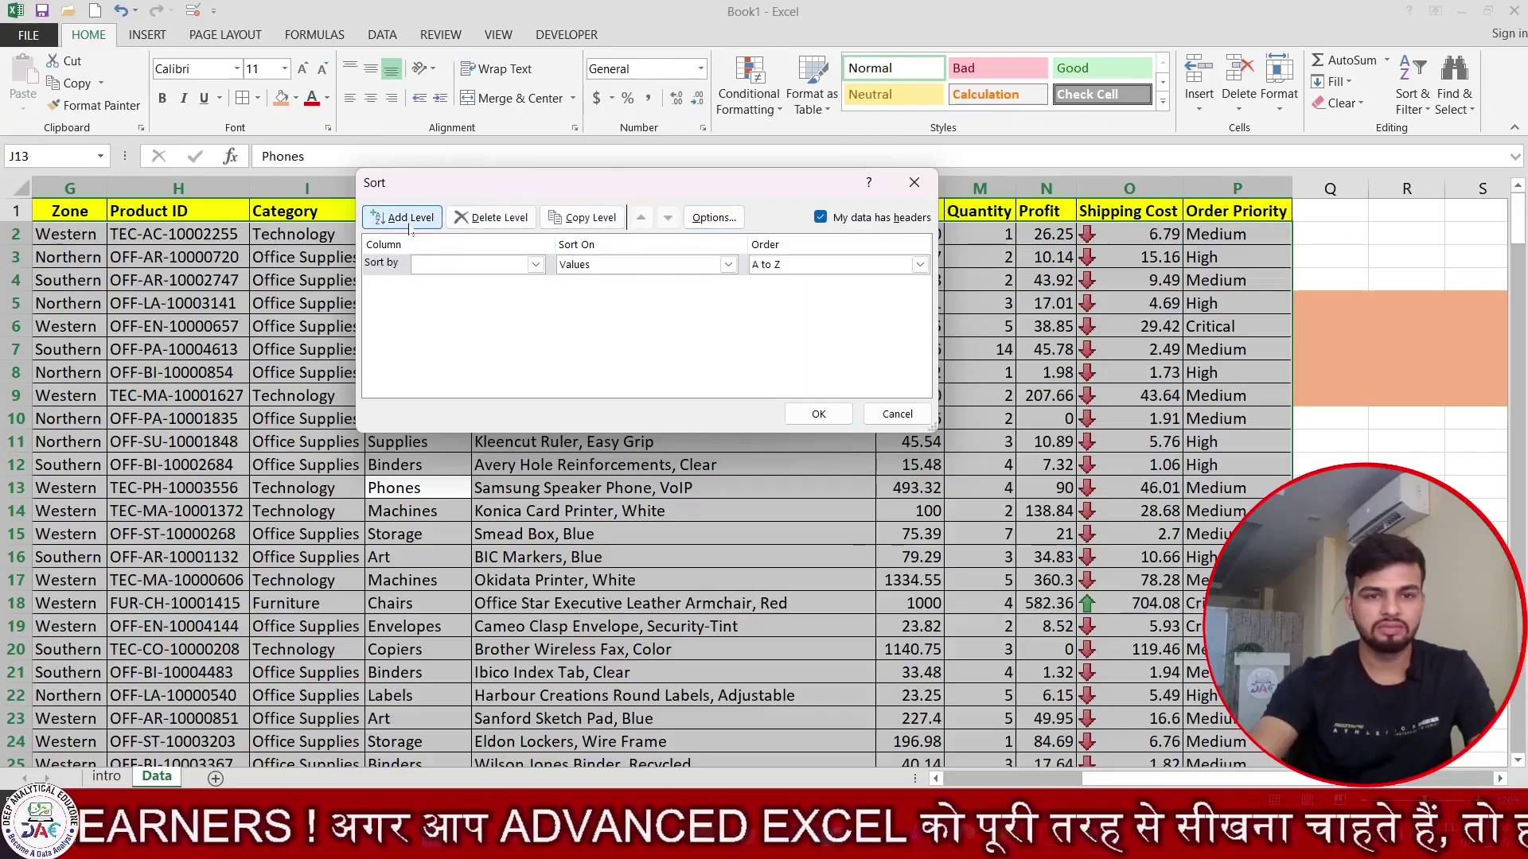
Set the new sort level to the Shipping Cost column, sorted on Cell Icon.
left_click(536, 264)
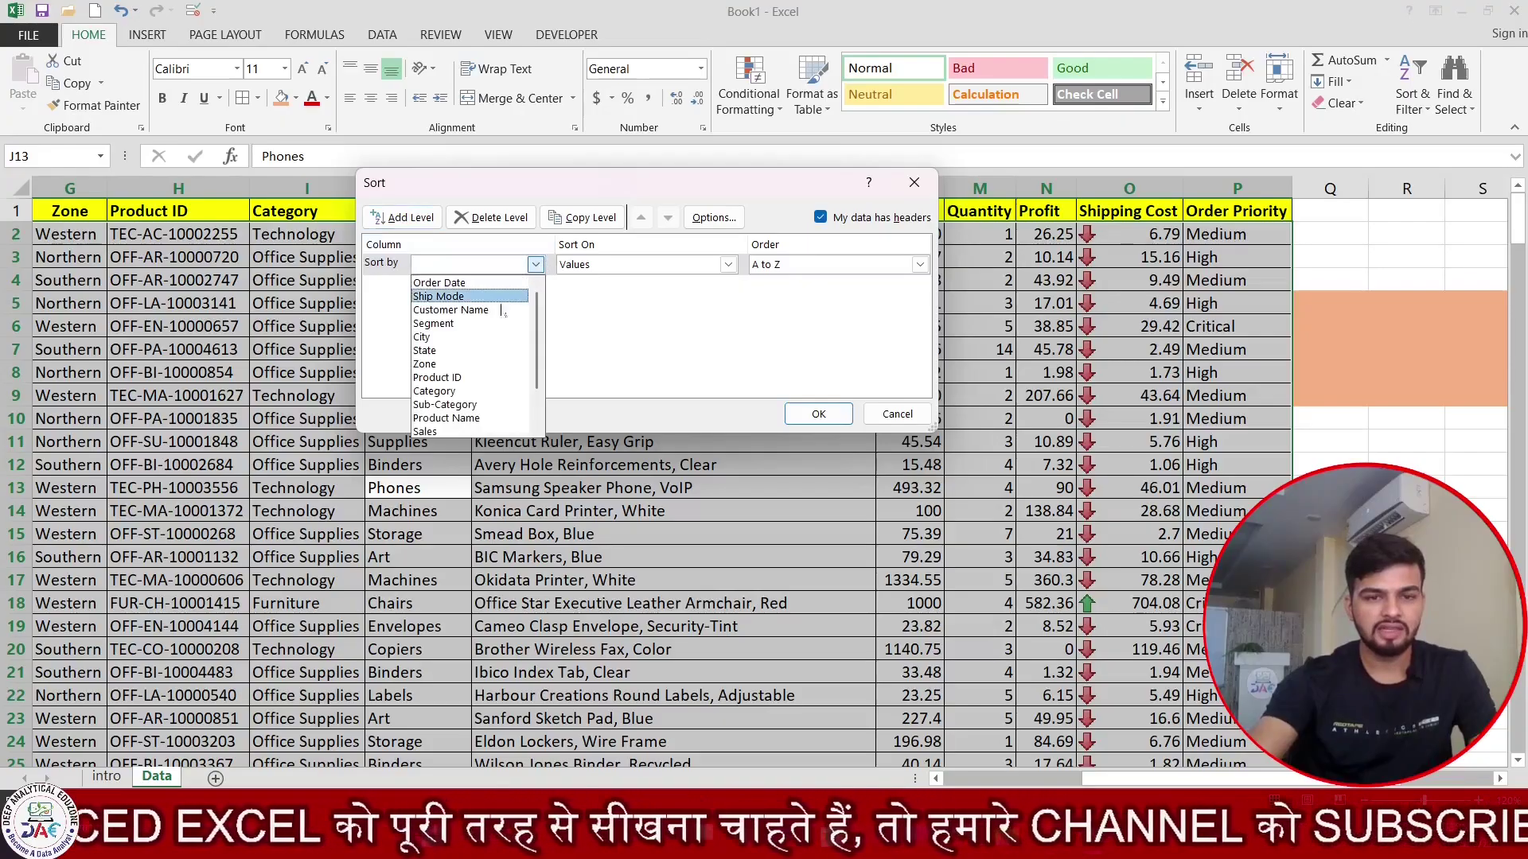
scroll(461, 406, "down", 2)
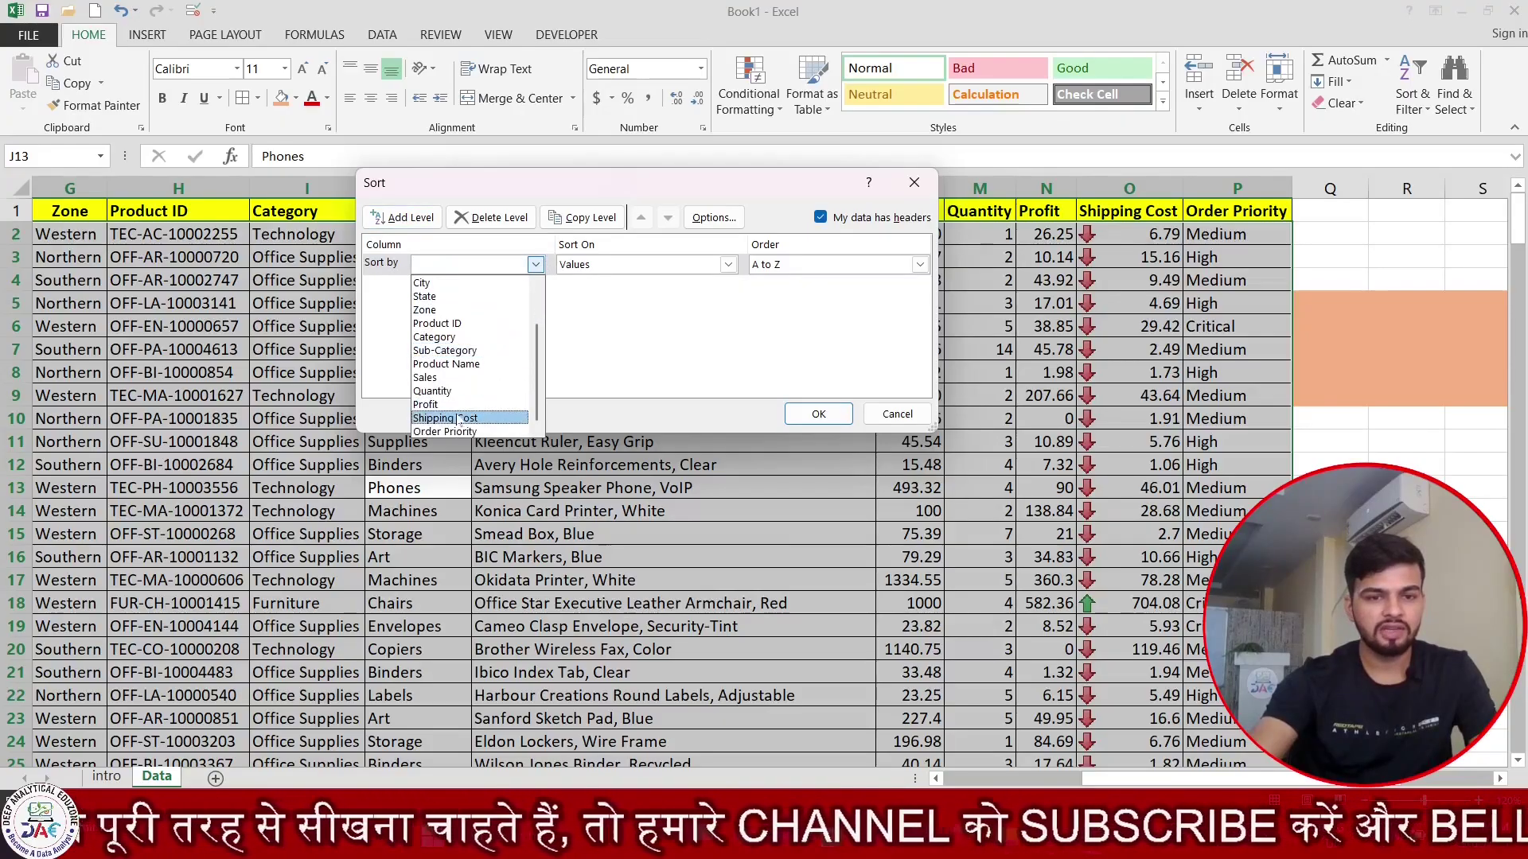
left_click(459, 419)
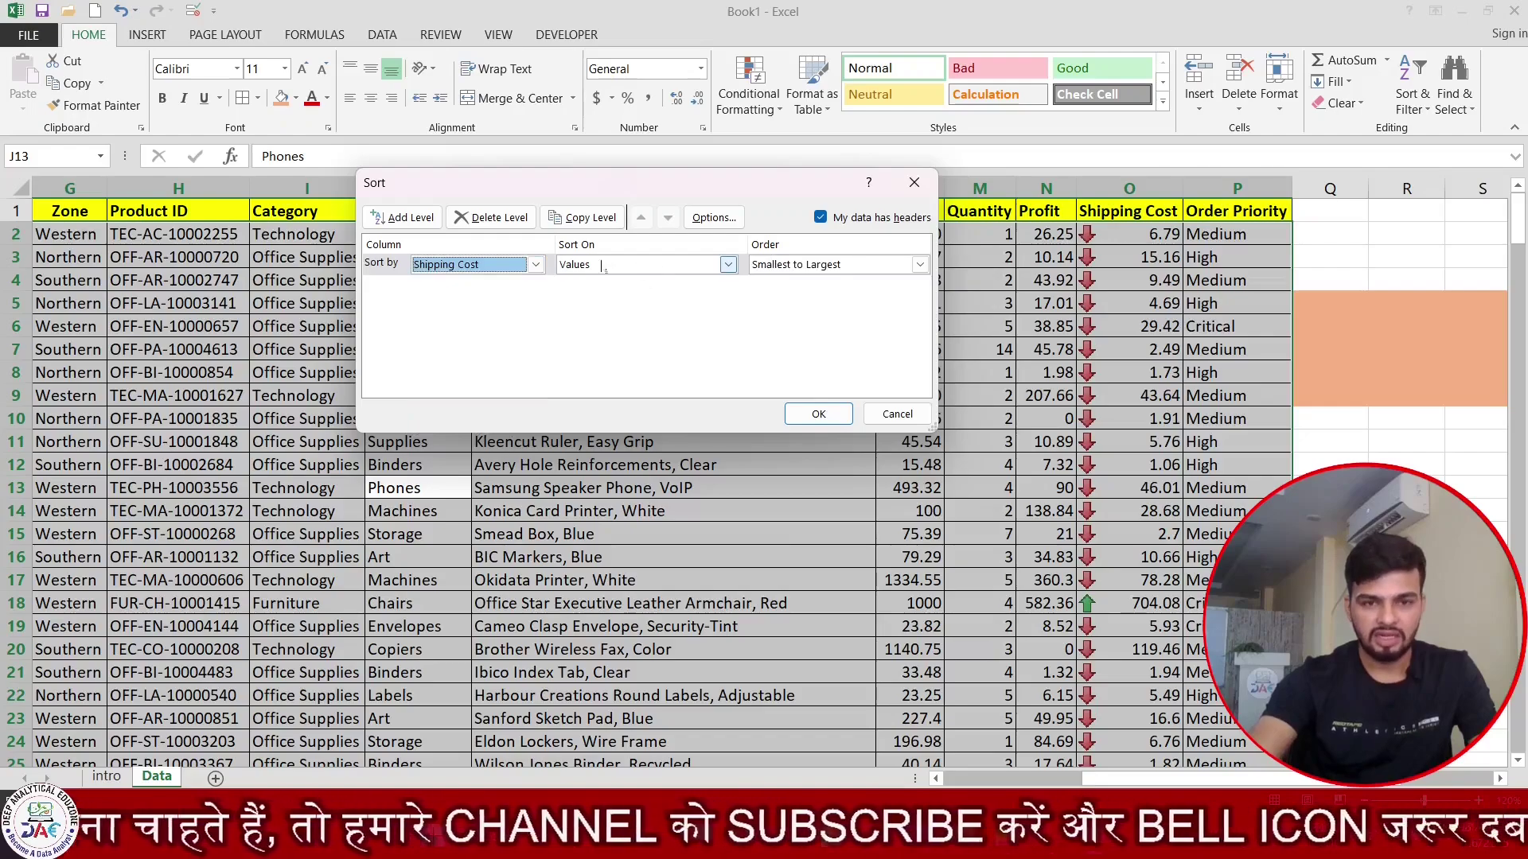
left_click(705, 270)
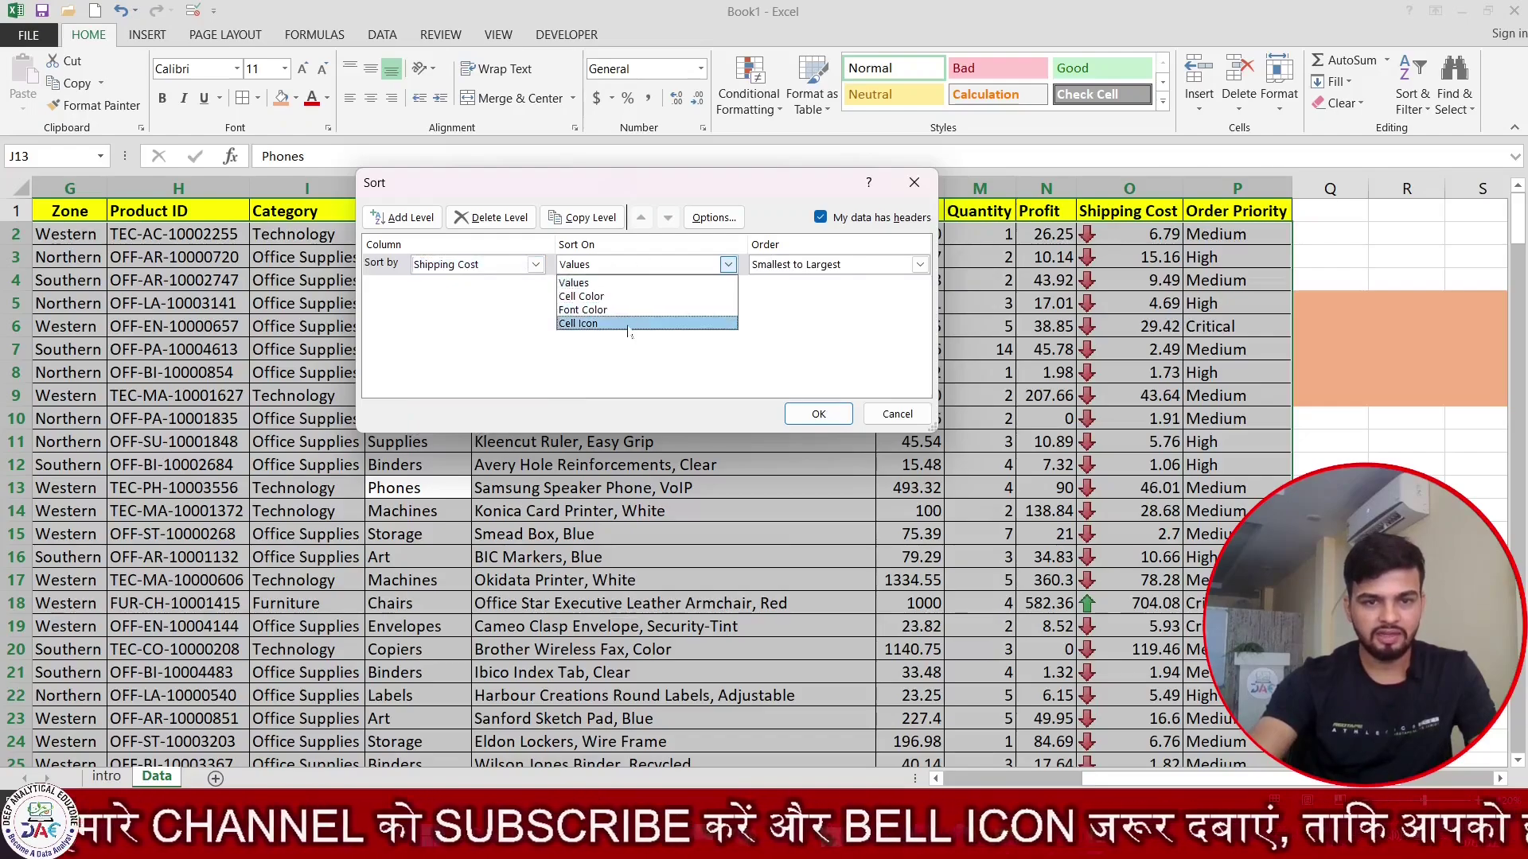
left_click(626, 324)
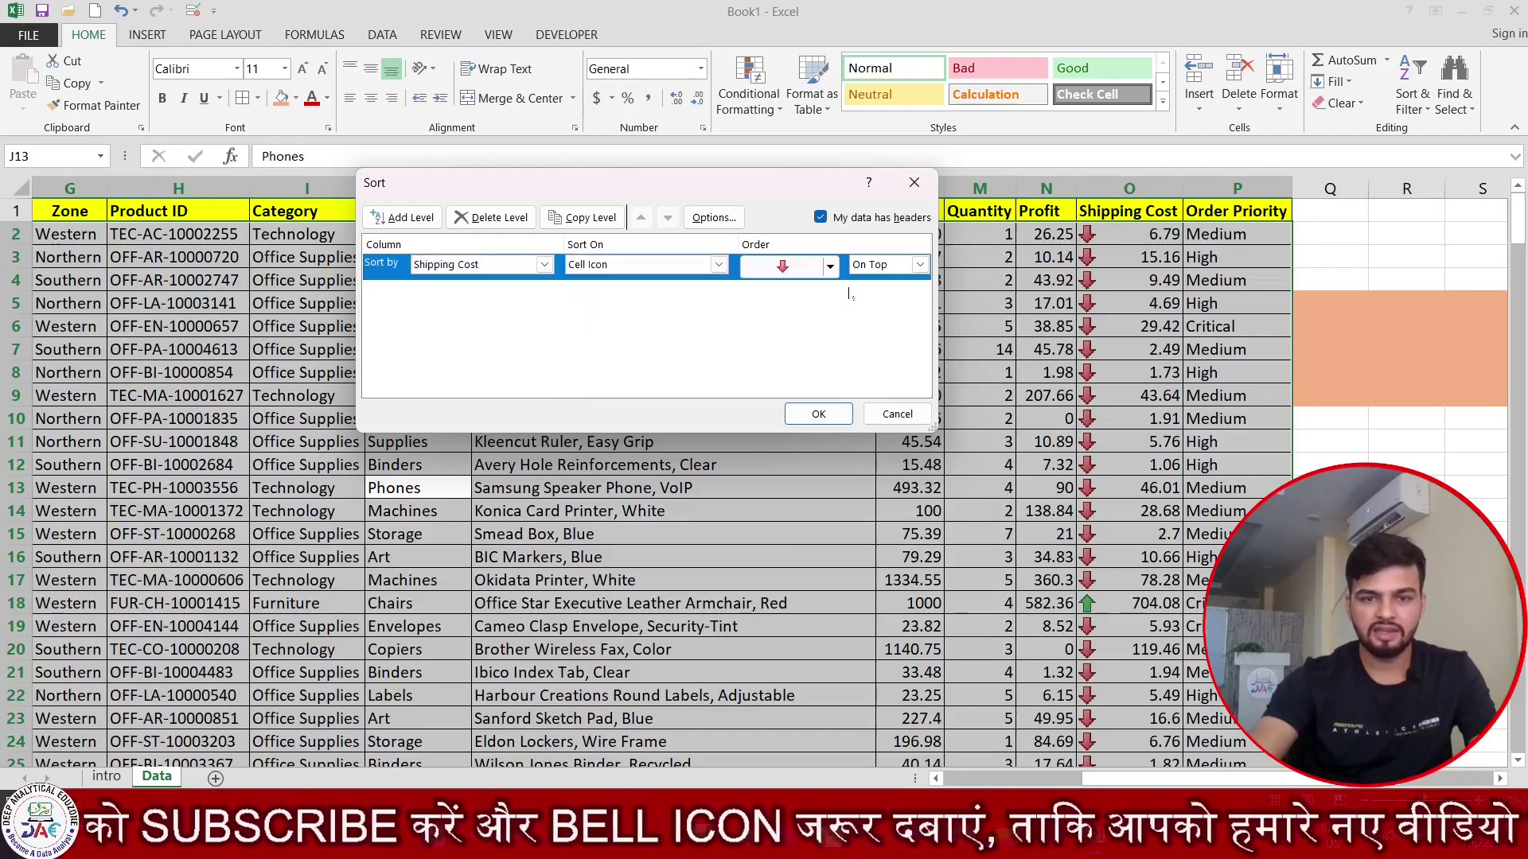
Set the level's order to the green up arrow, On Top, and apply the sort.
left_click(830, 266)
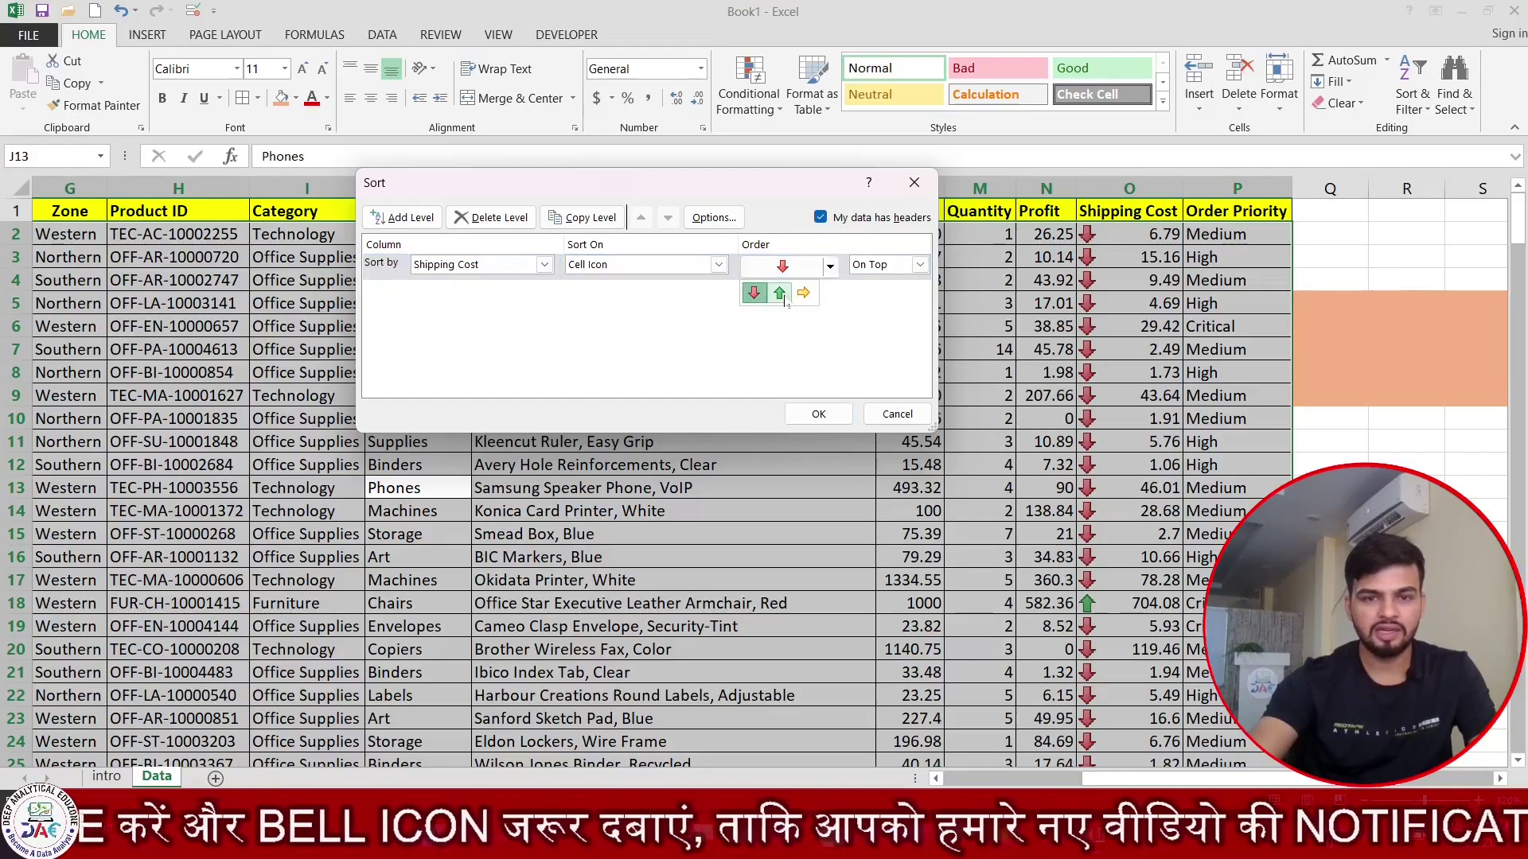
left_click(779, 294)
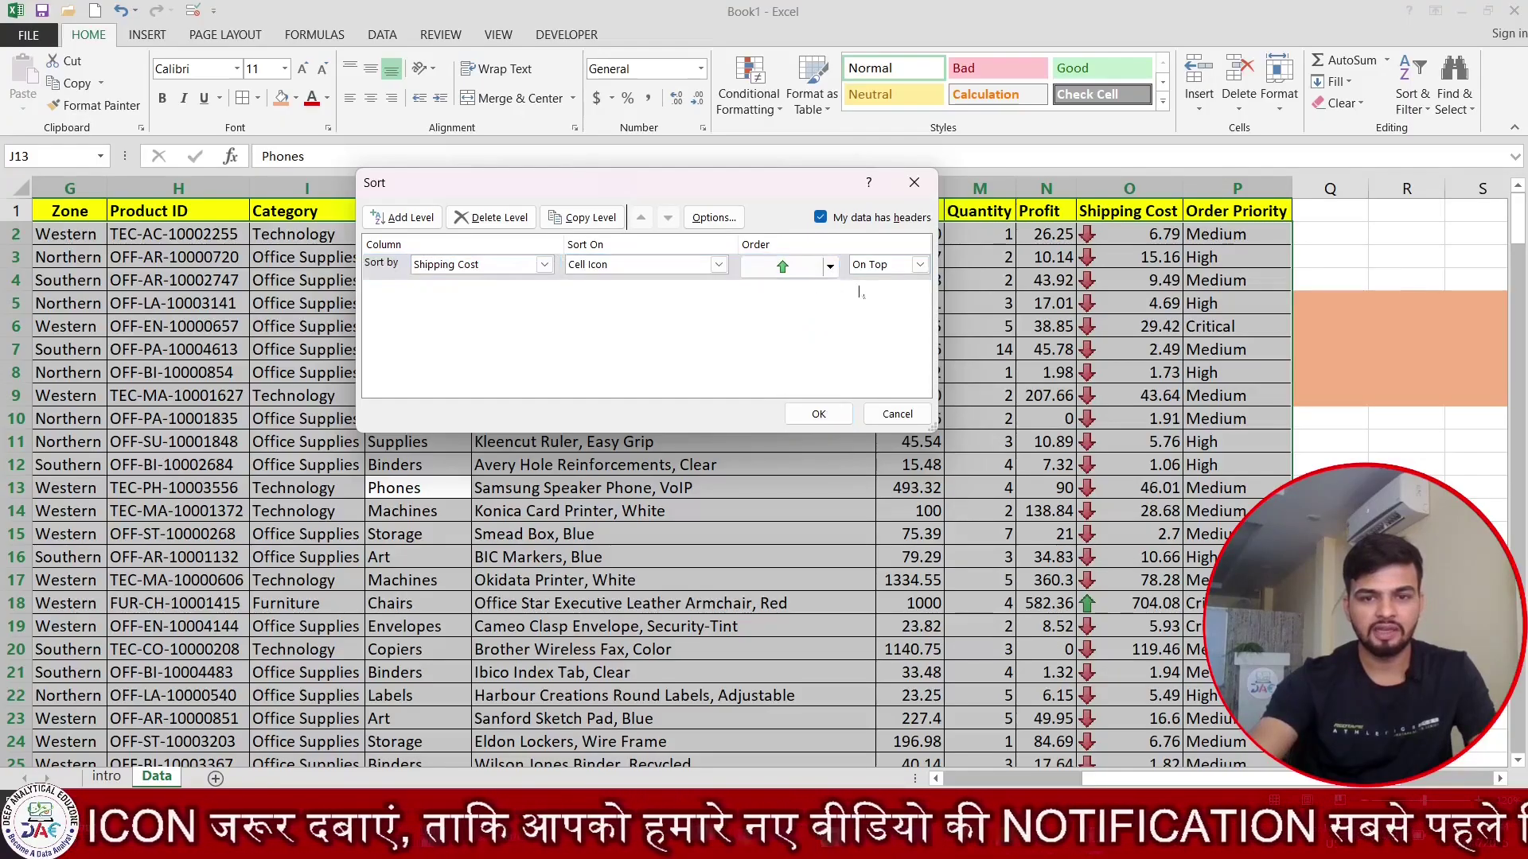
left_click(819, 414)
Check the first sorted data rows and their Shipping Cost icons.
left_click_drag(1164, 303, 766, 234)
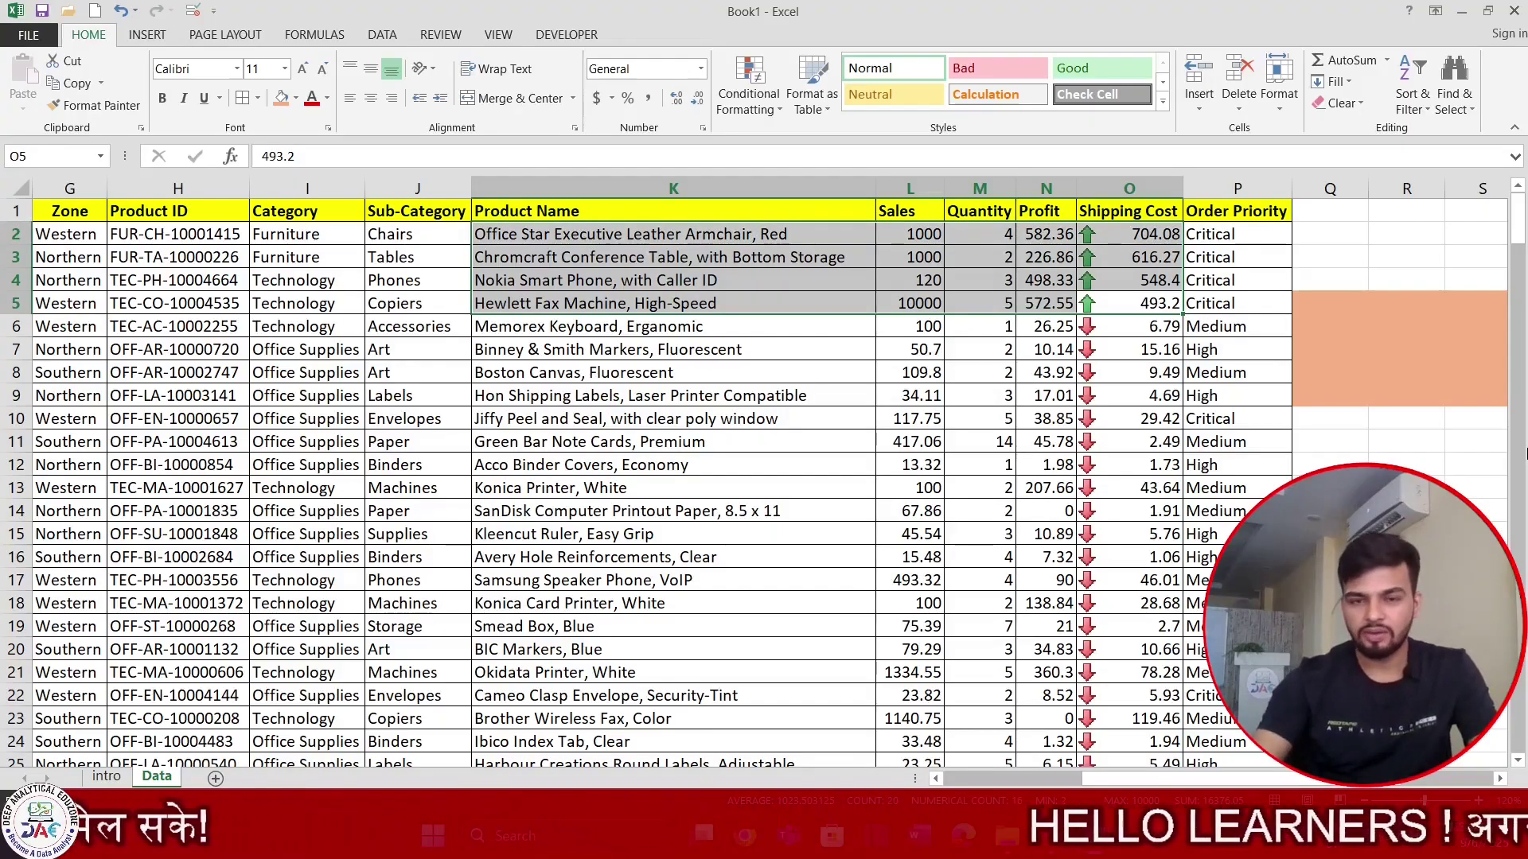
key("Right")
key("Left")
key("Up")
key("Up")
key("Up")
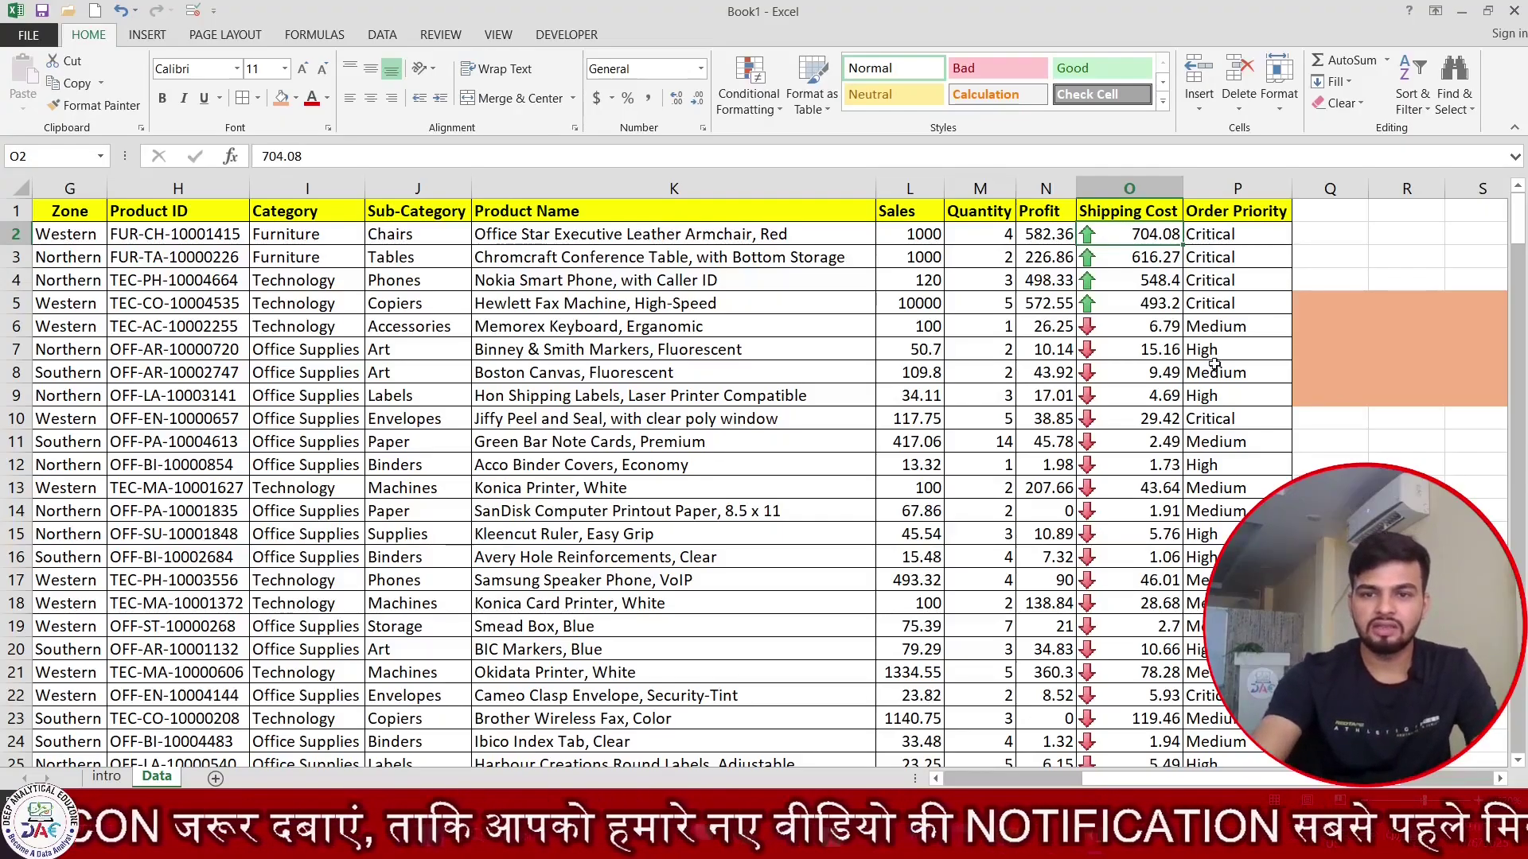
left_click(1197, 469)
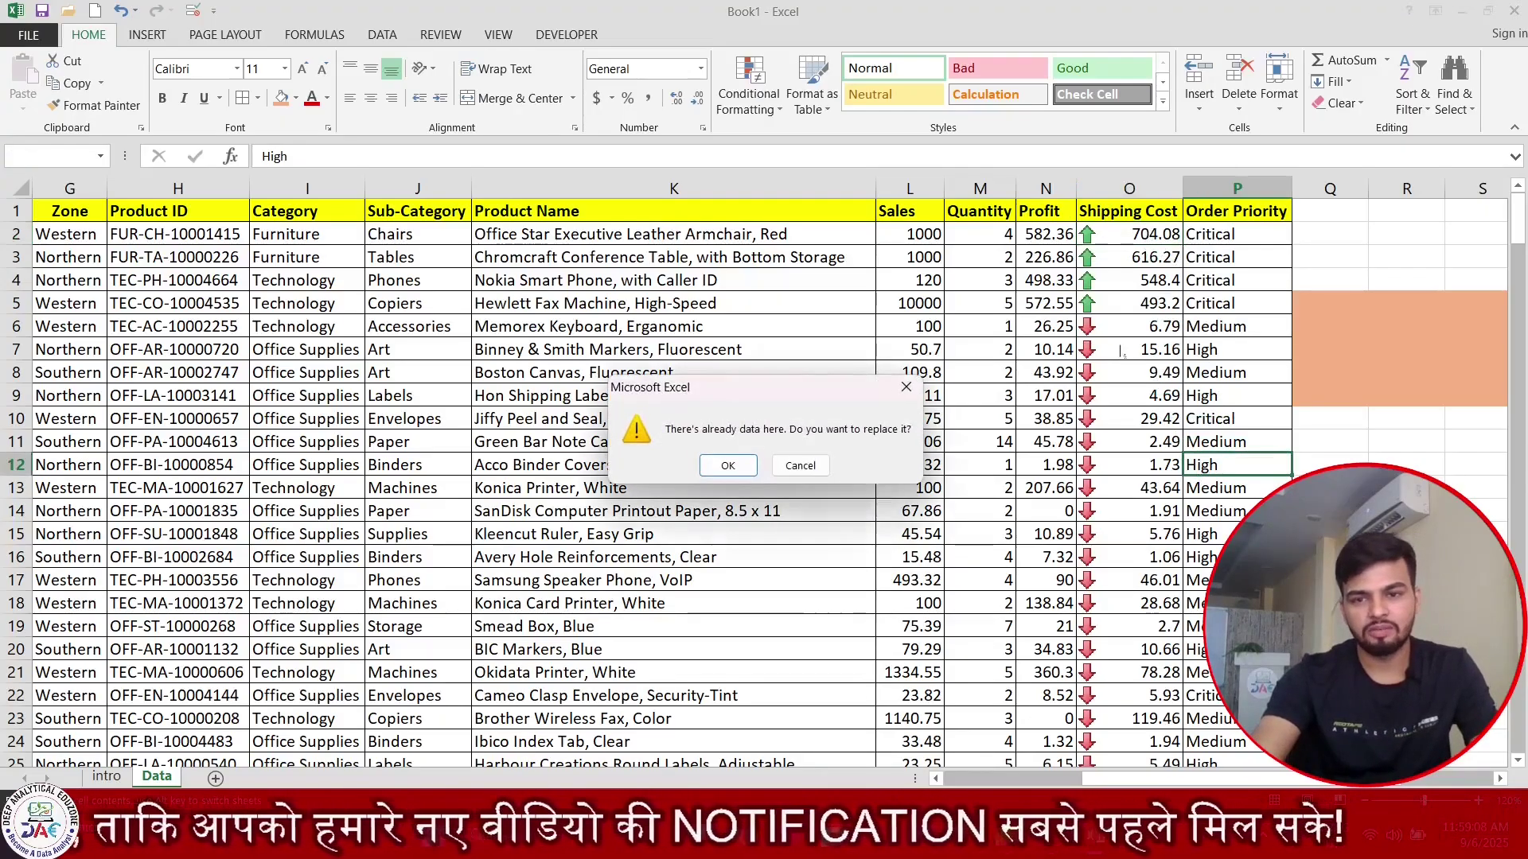
key("Return")
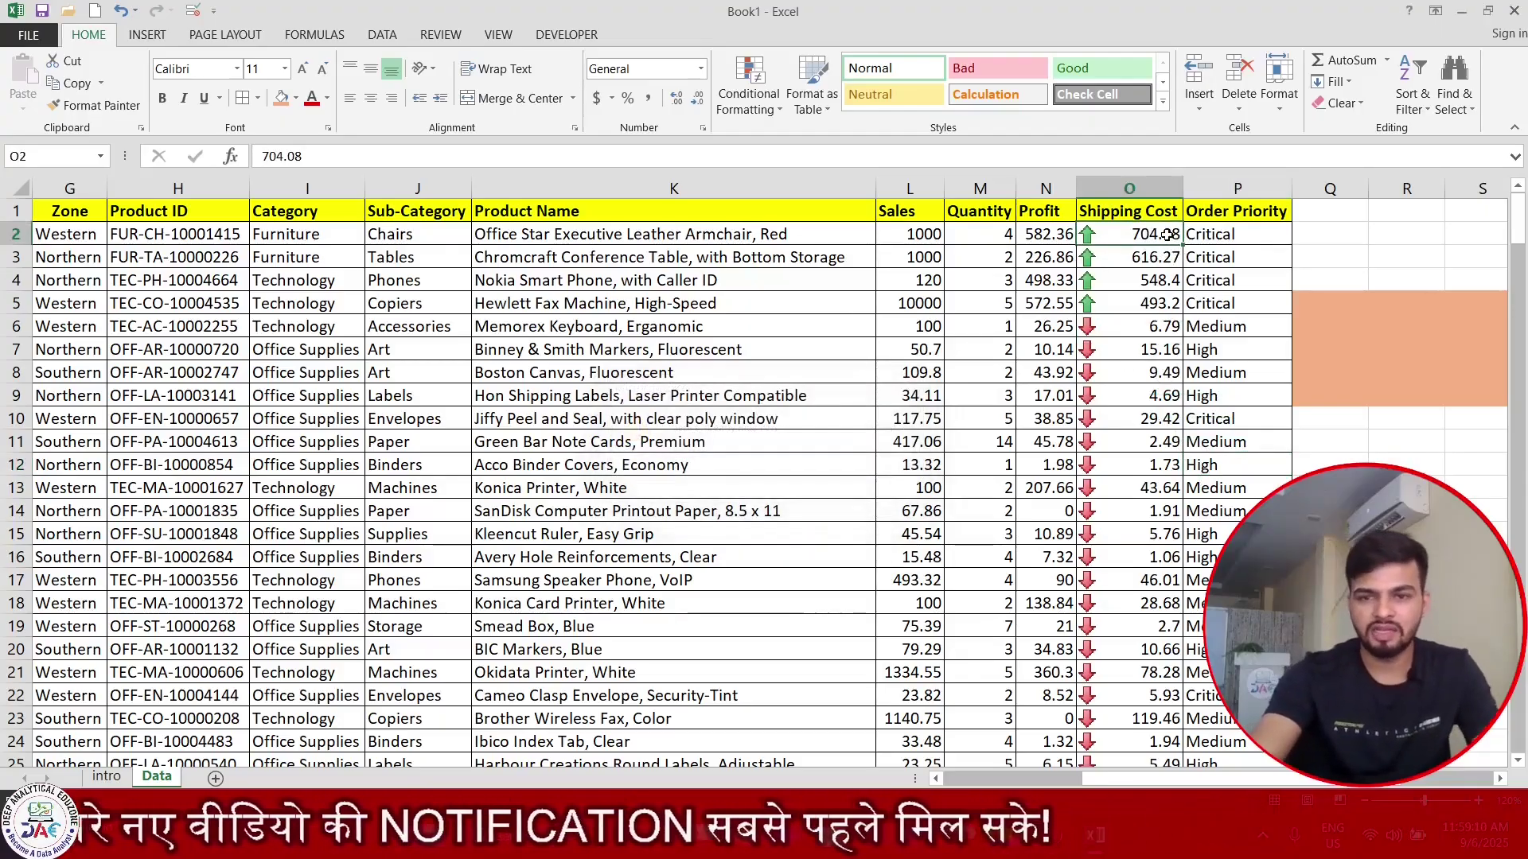
Examine the icon-sorted Shipping Cost column and the dataset's header row from Order Date to Order Priority.
left_click_drag(1168, 235, 1170, 280)
left_click(1150, 419)
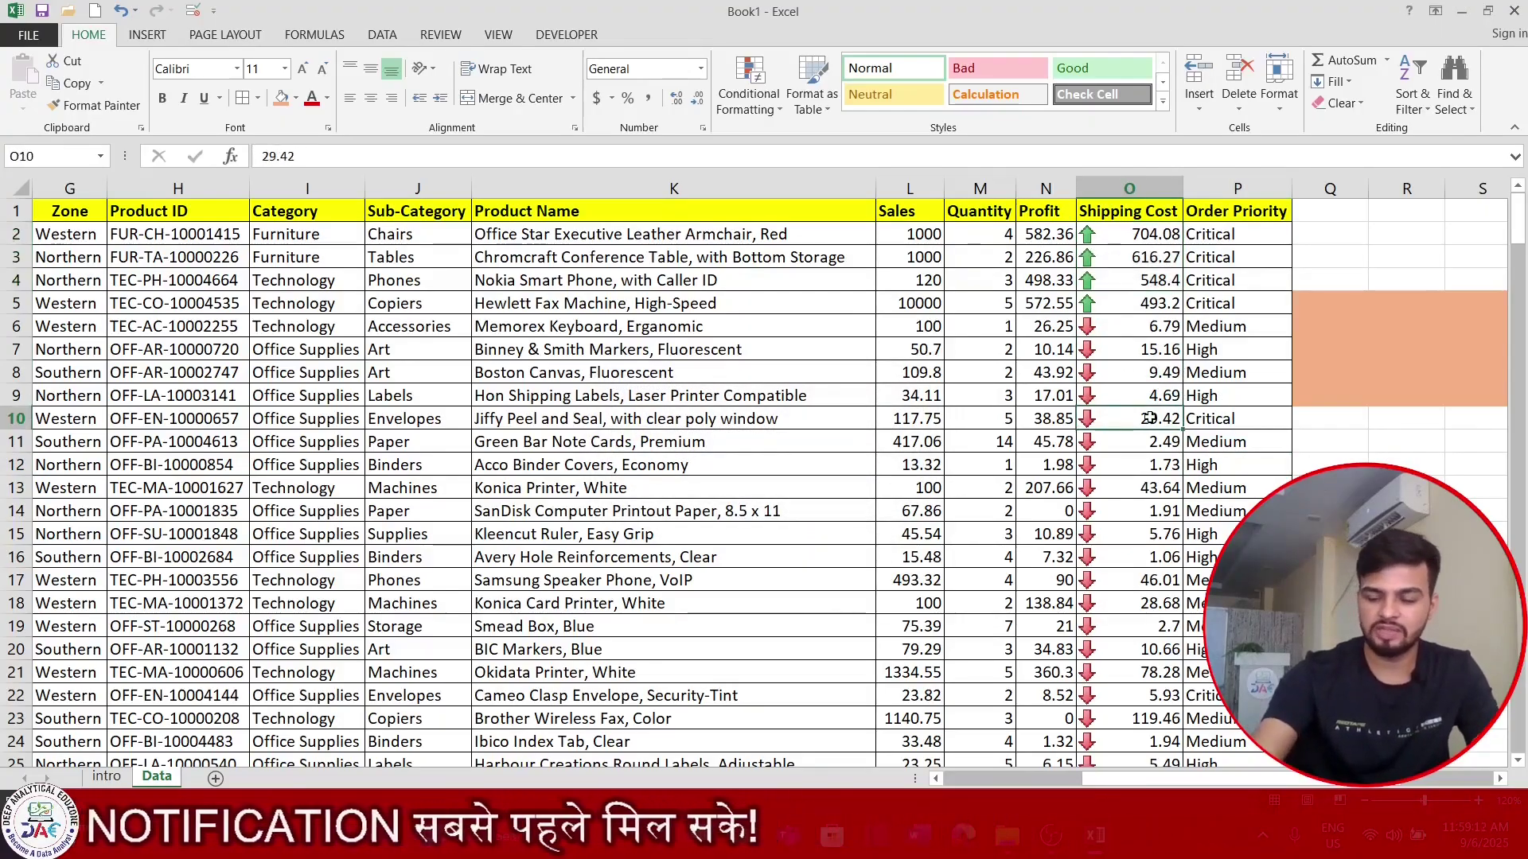
key("ctrl+Up")
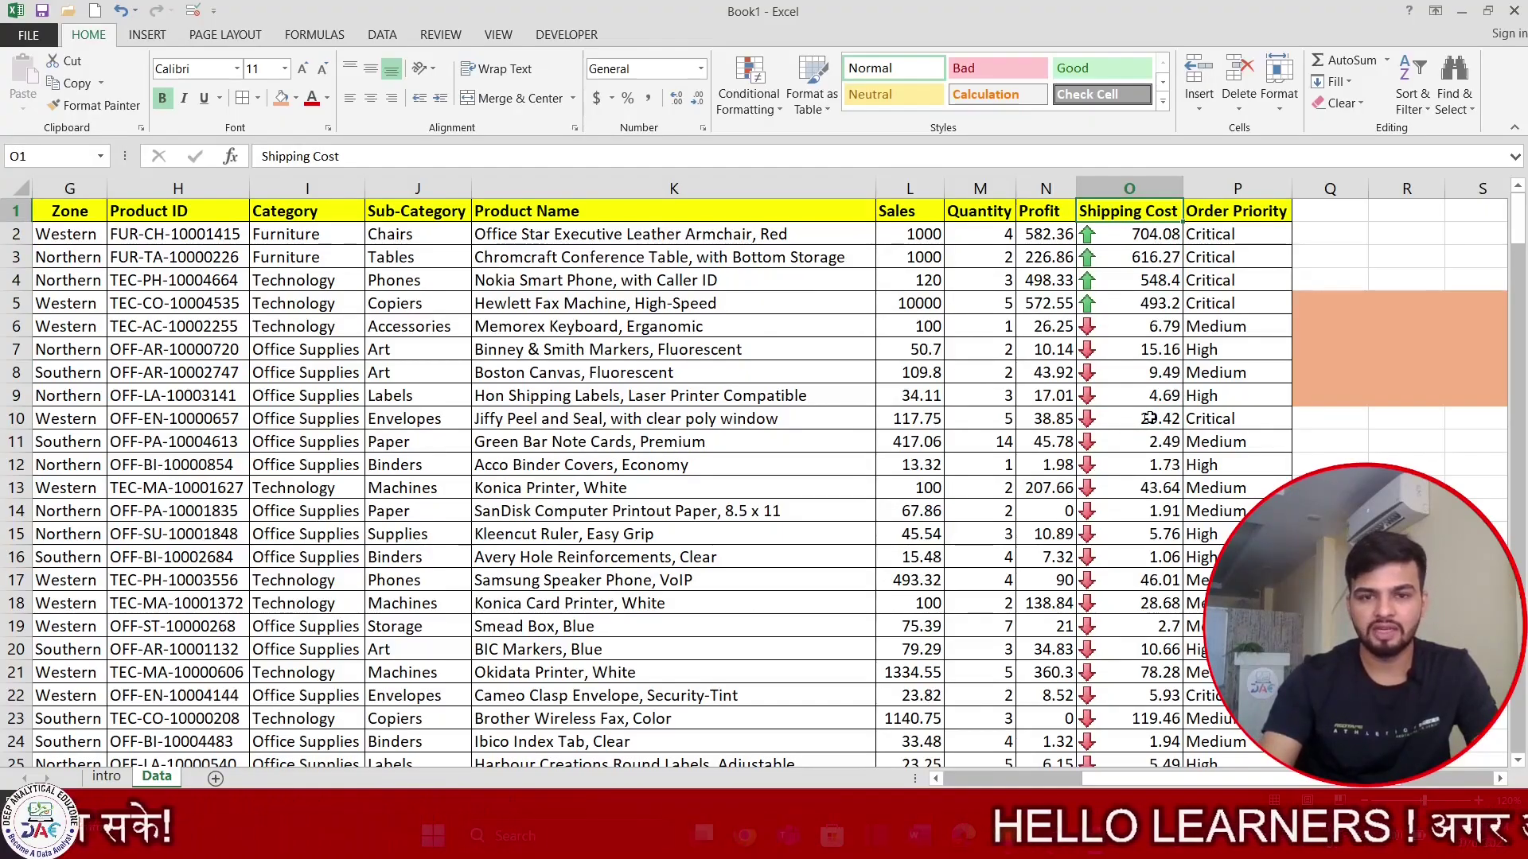
key("ctrl+Left")
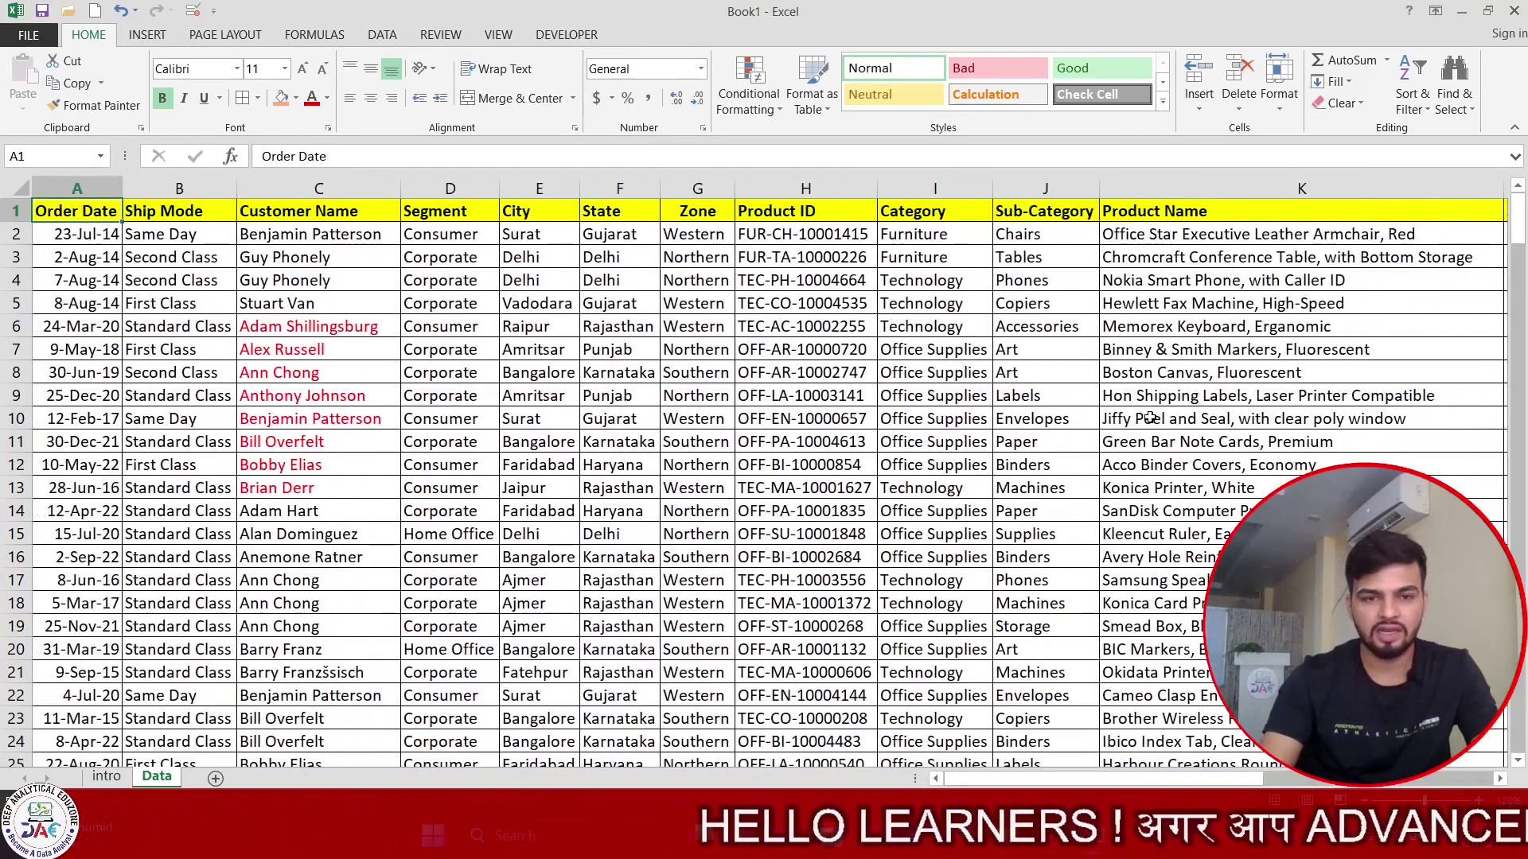
key("ctrl+Right")
key("Down")
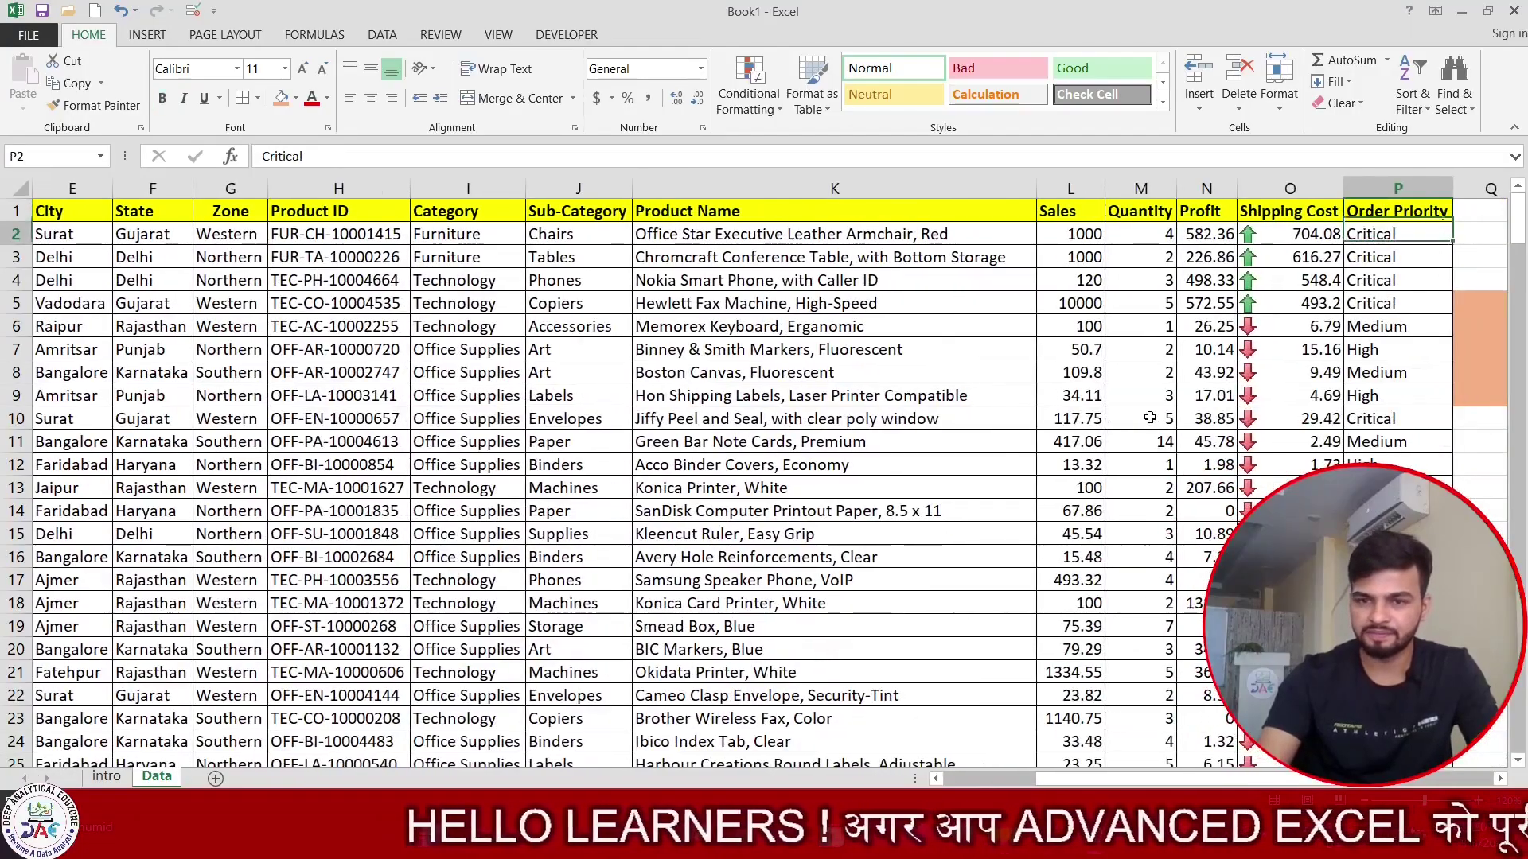
key("Up")
key("ctrl+Left")
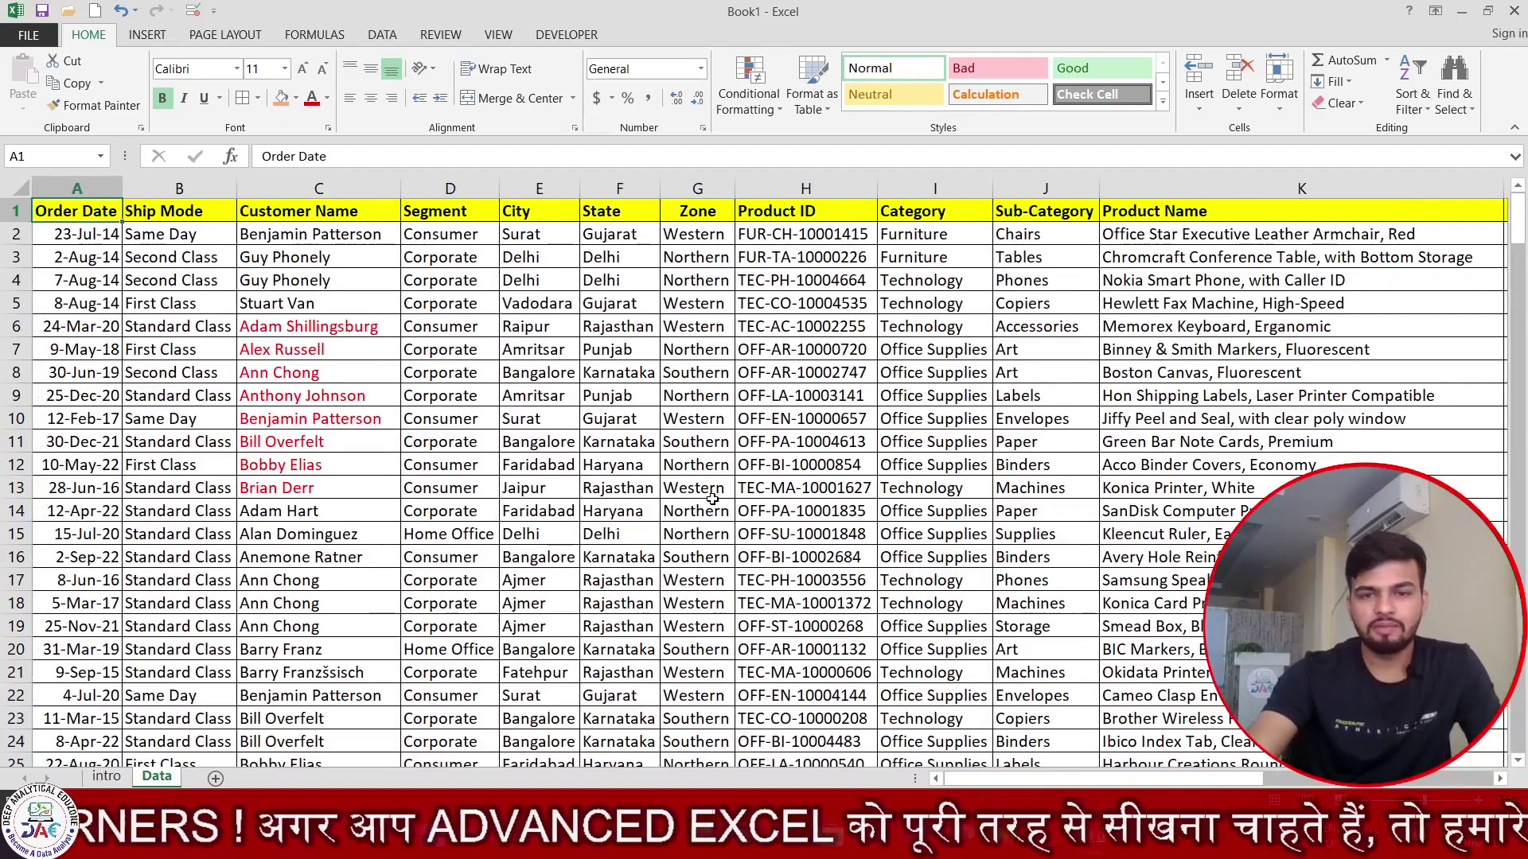
left_click(583, 485)
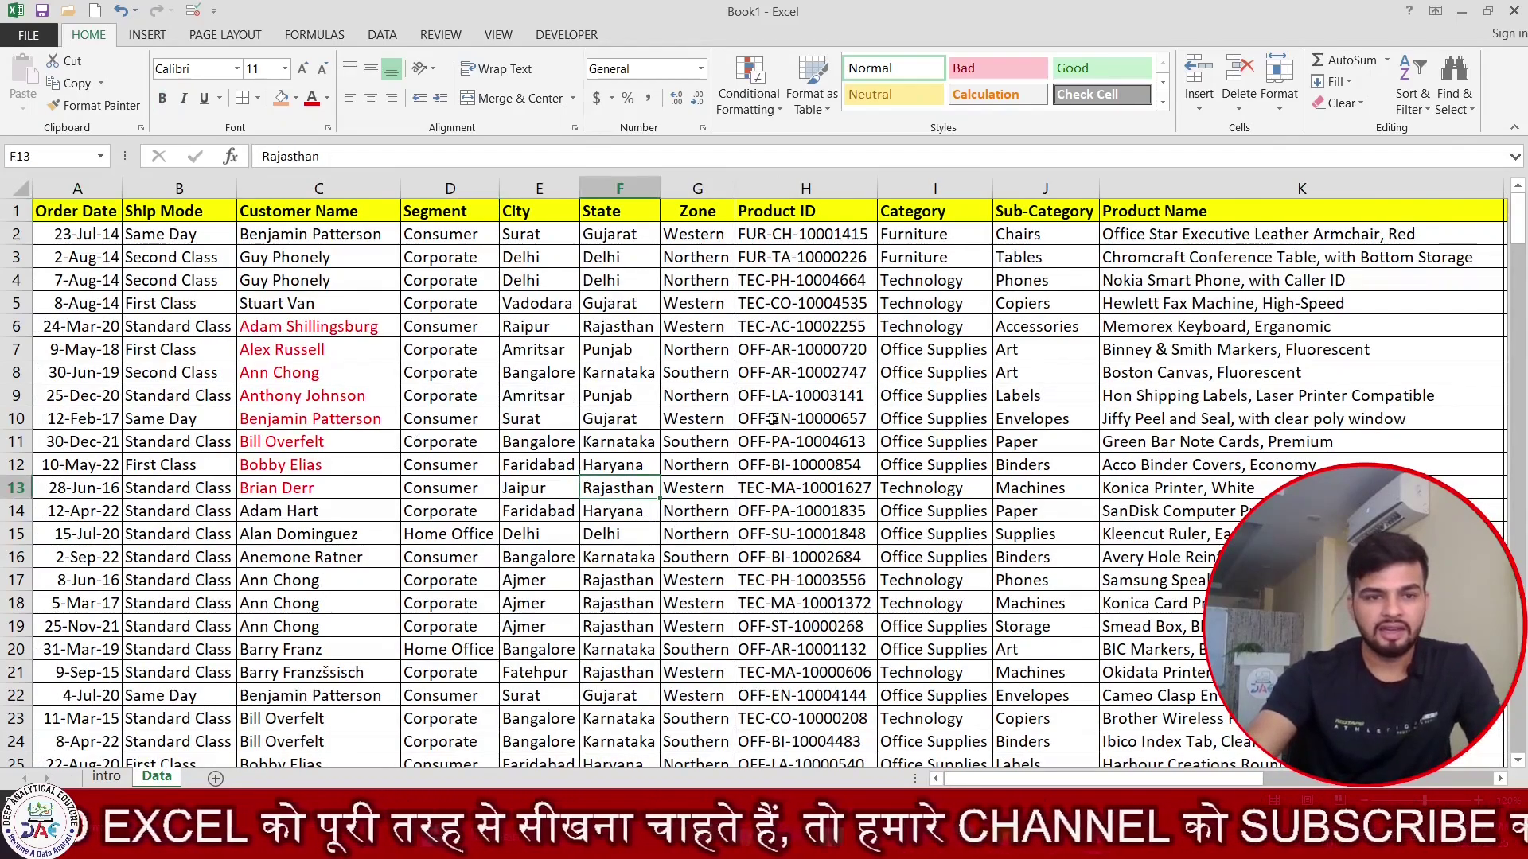
left_click(93, 204)
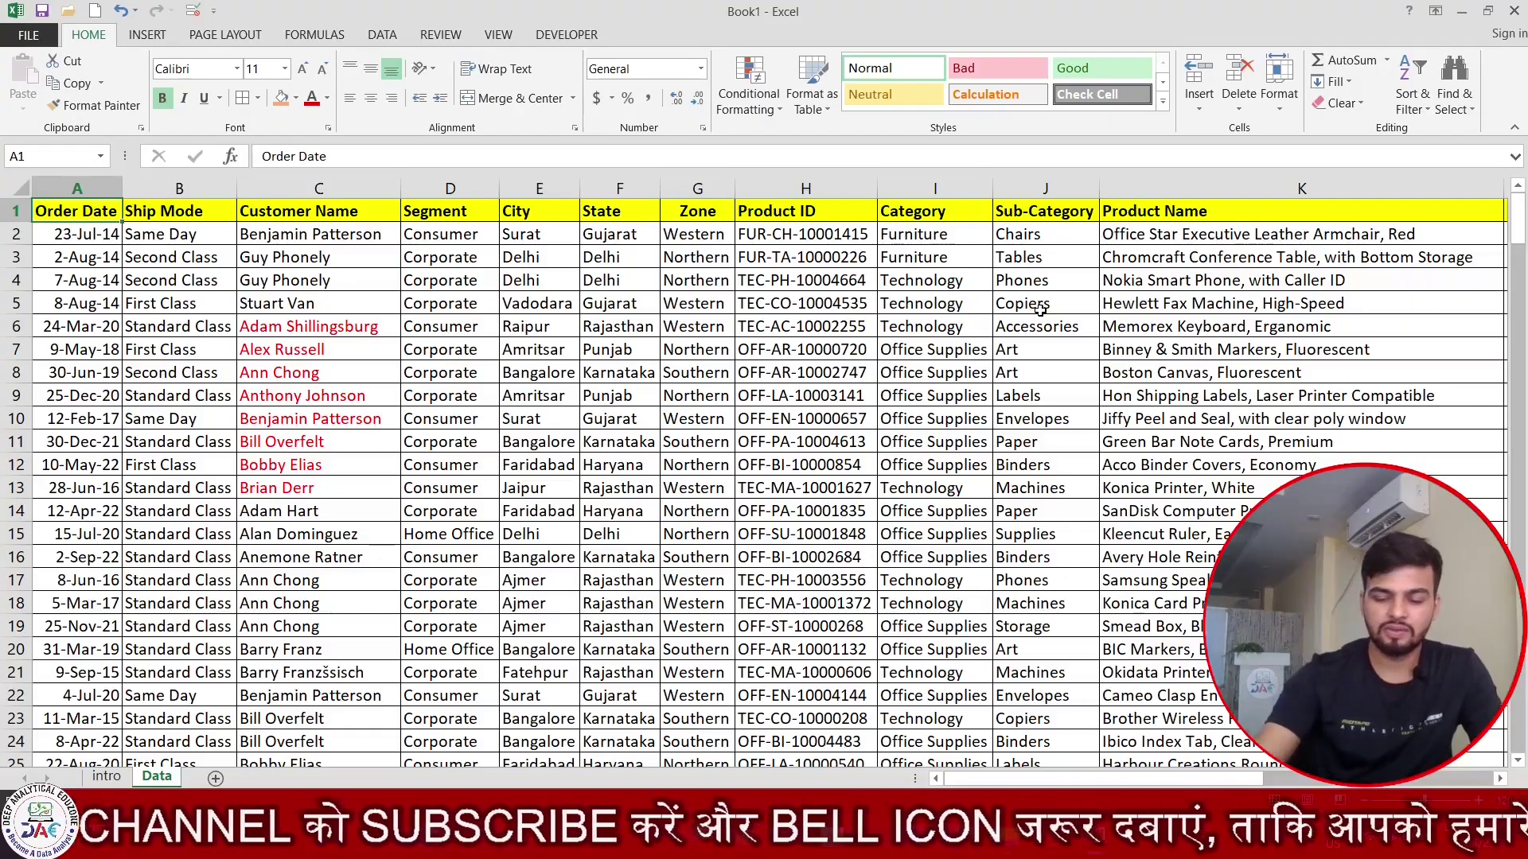
left_click(538, 514)
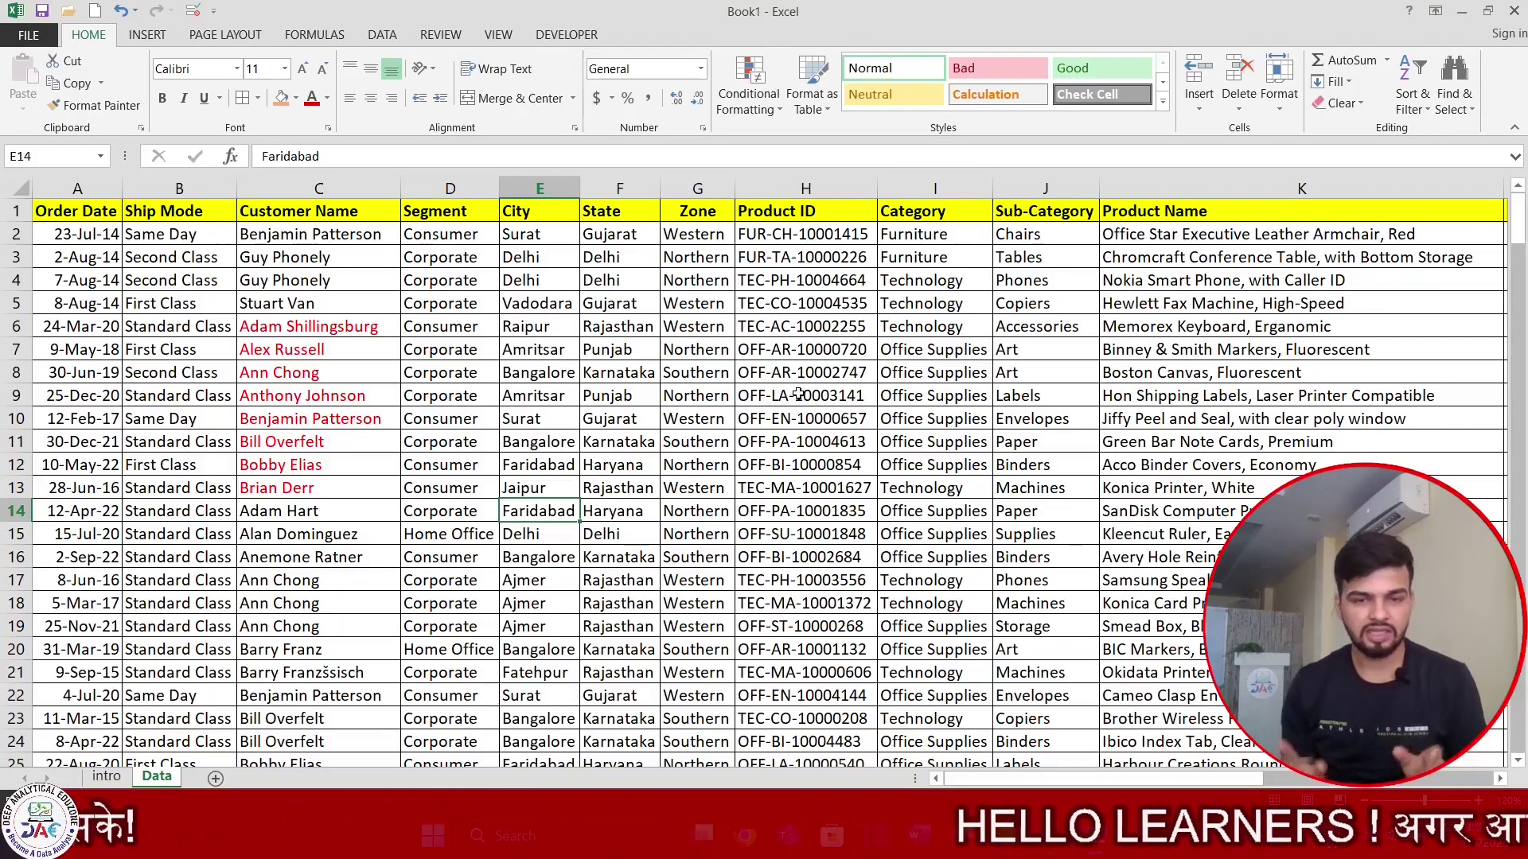
Turn on Filter for the dataset from a single City cell, then turn it off again.
left_click(541, 443)
left_click(1426, 118)
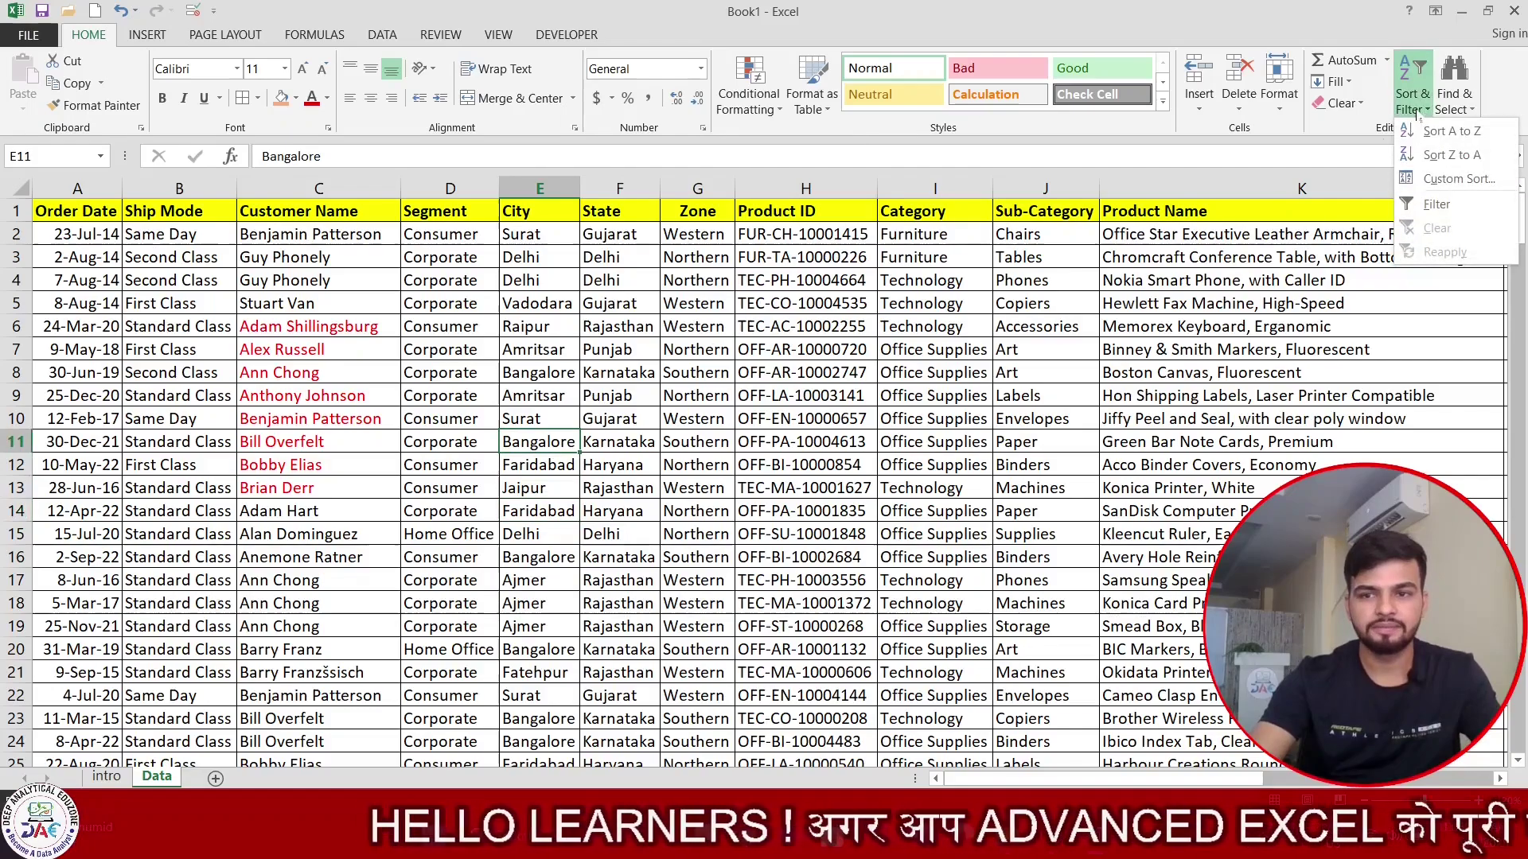
left_click(1437, 205)
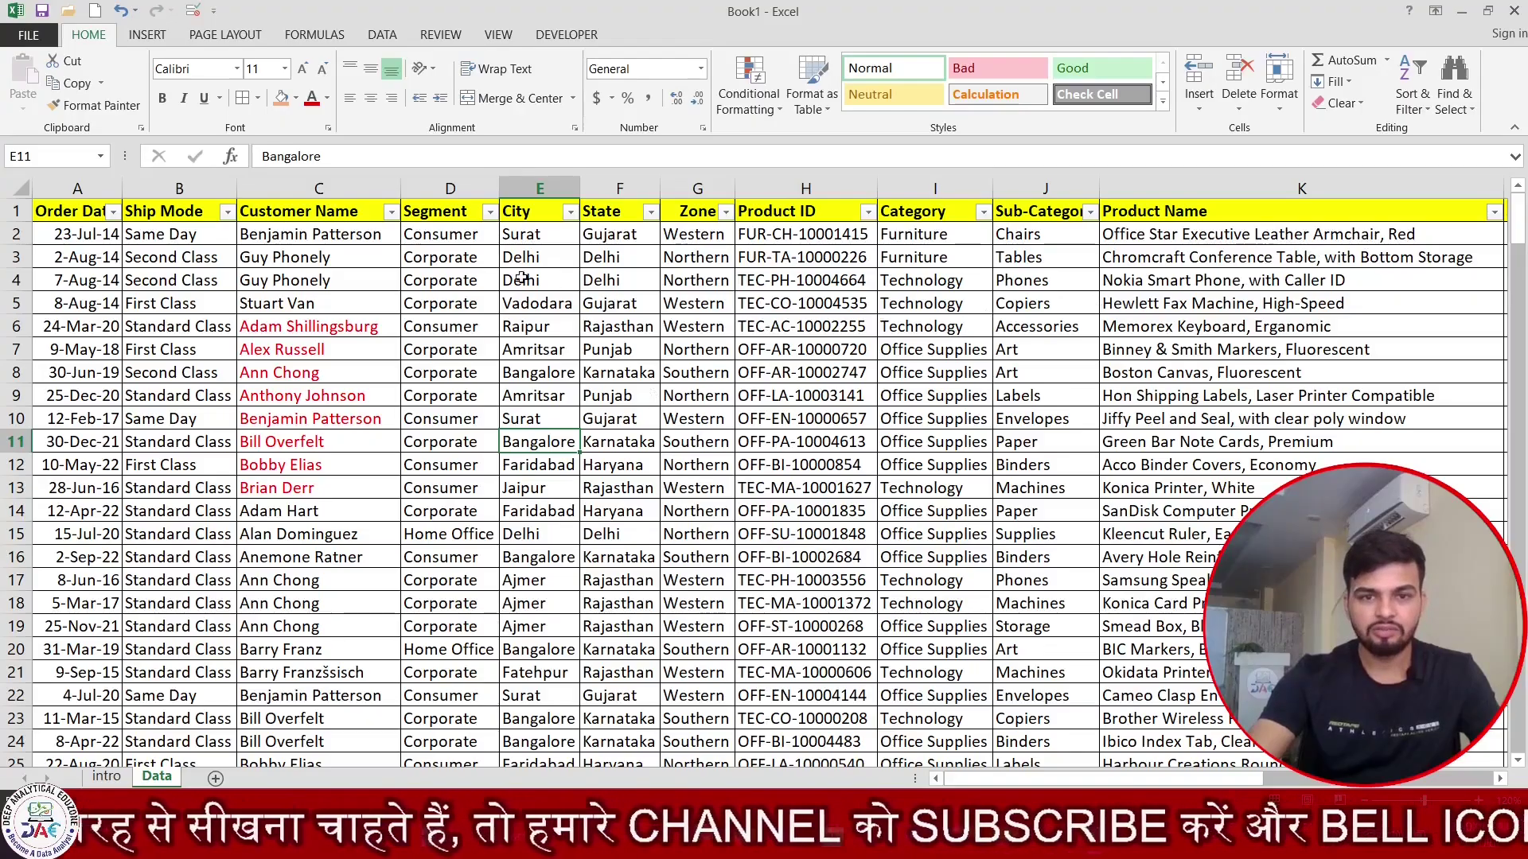
left_click(1413, 96)
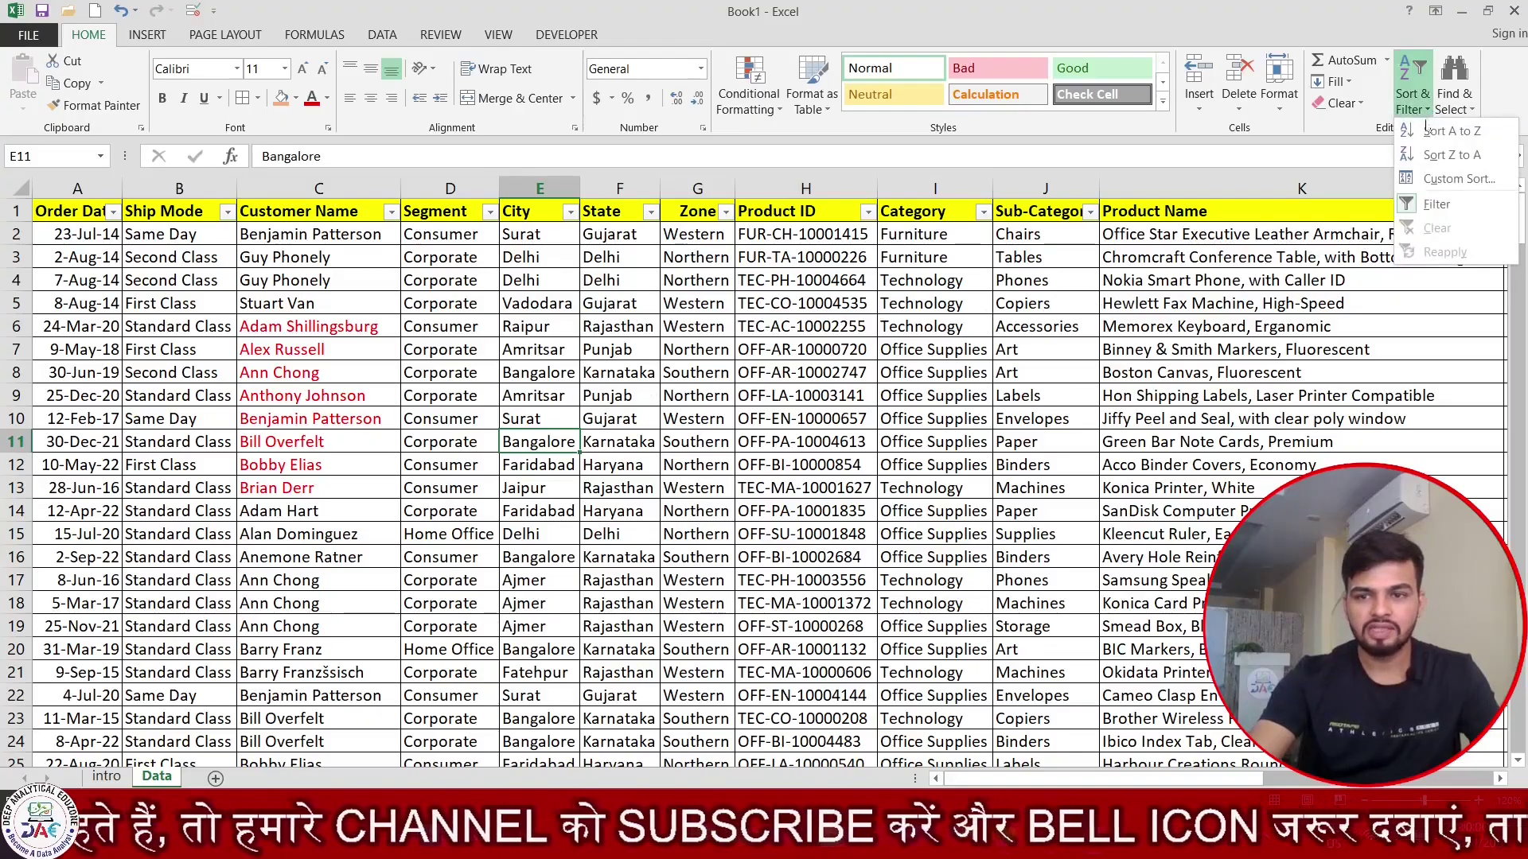
left_click(1418, 208)
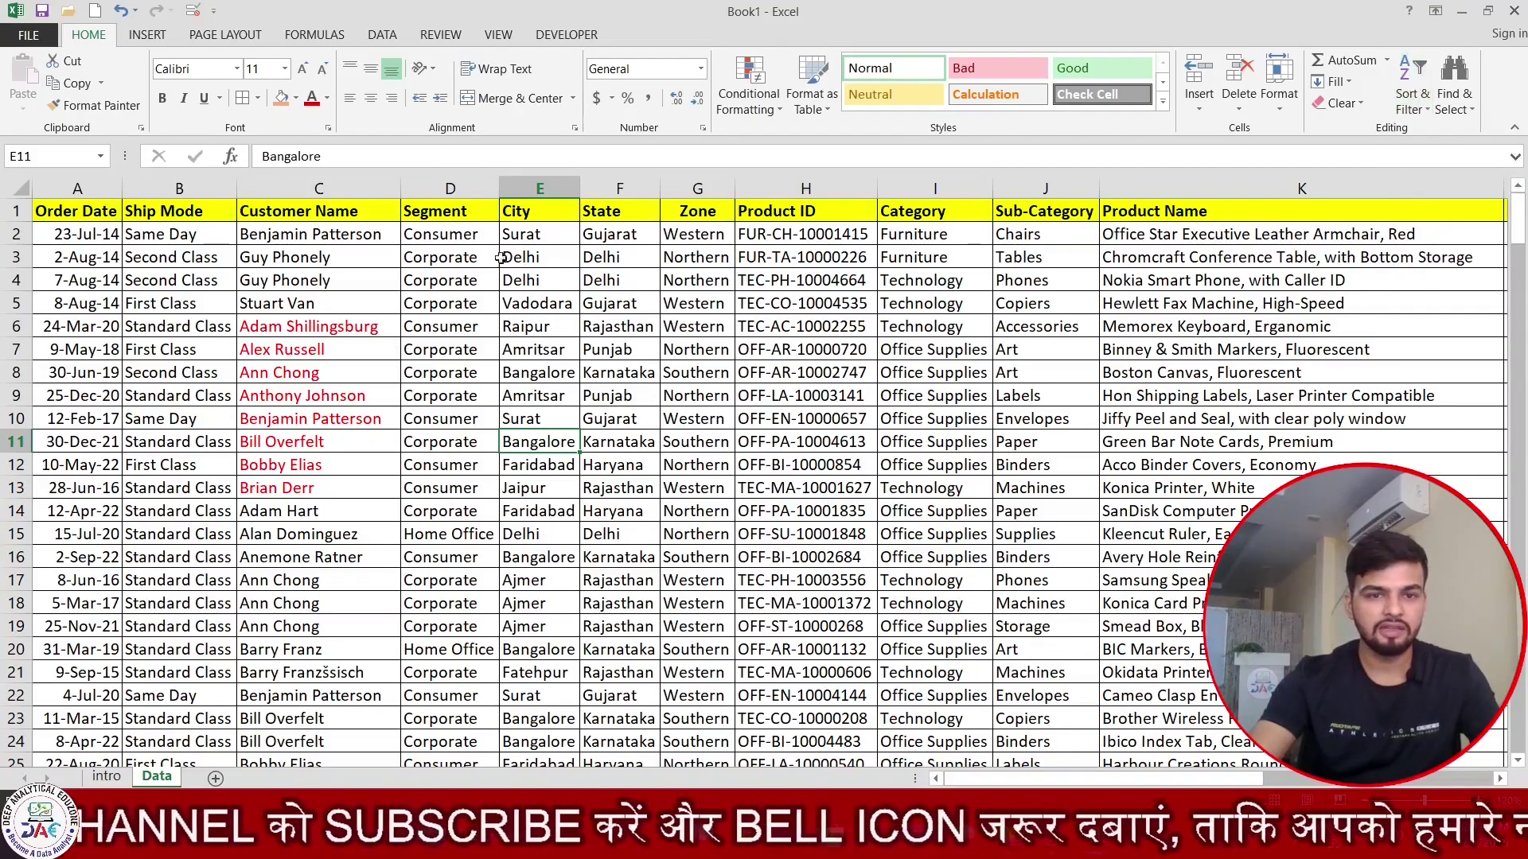
Select the entire dataset and turn on Filter, then remove the filter from a single data cell.
left_click(718, 304)
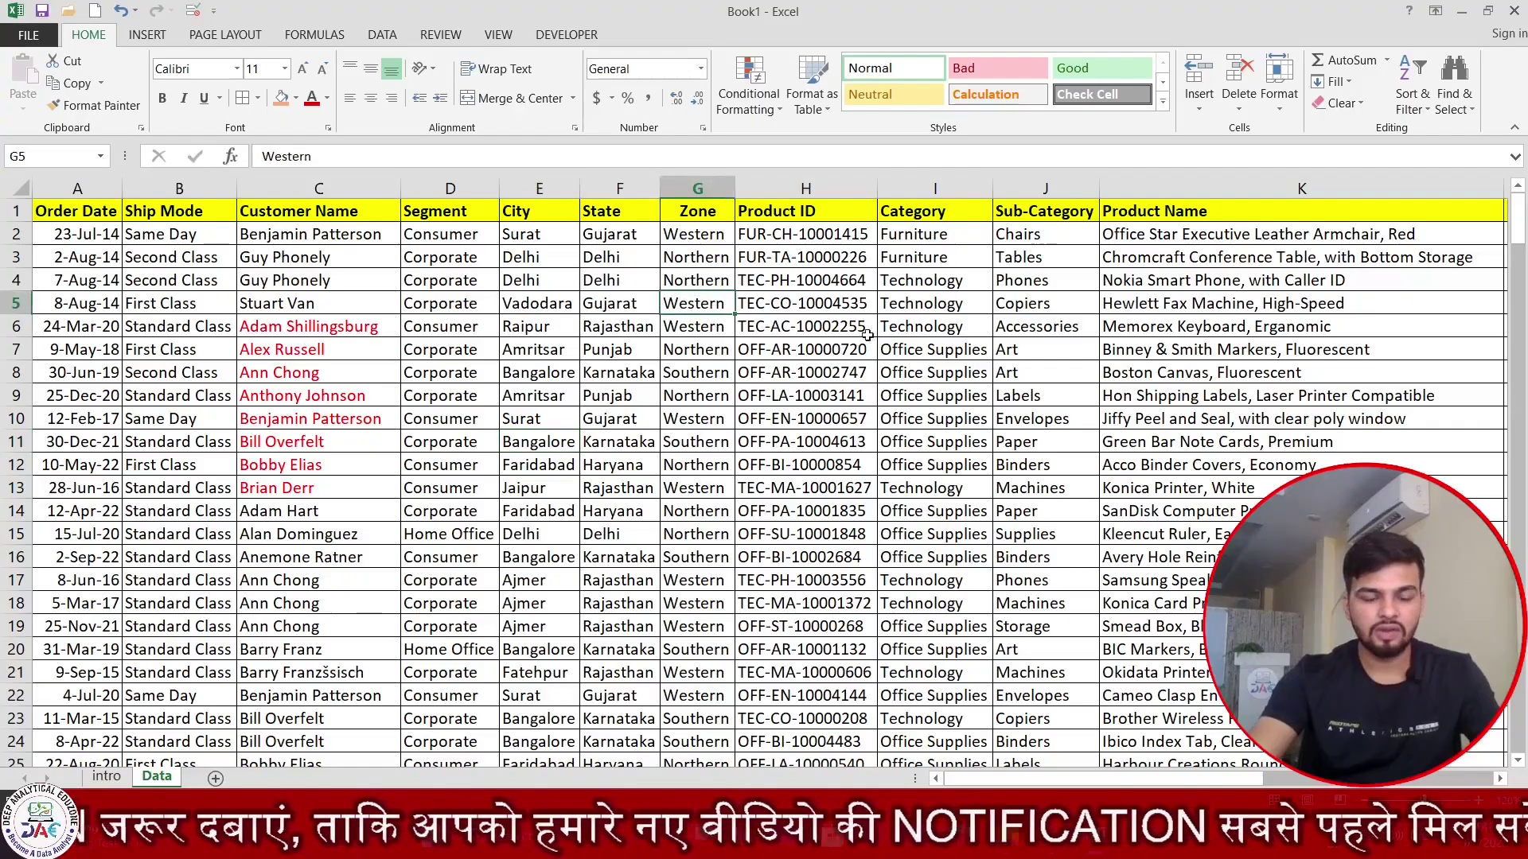
key("ctrl+a")
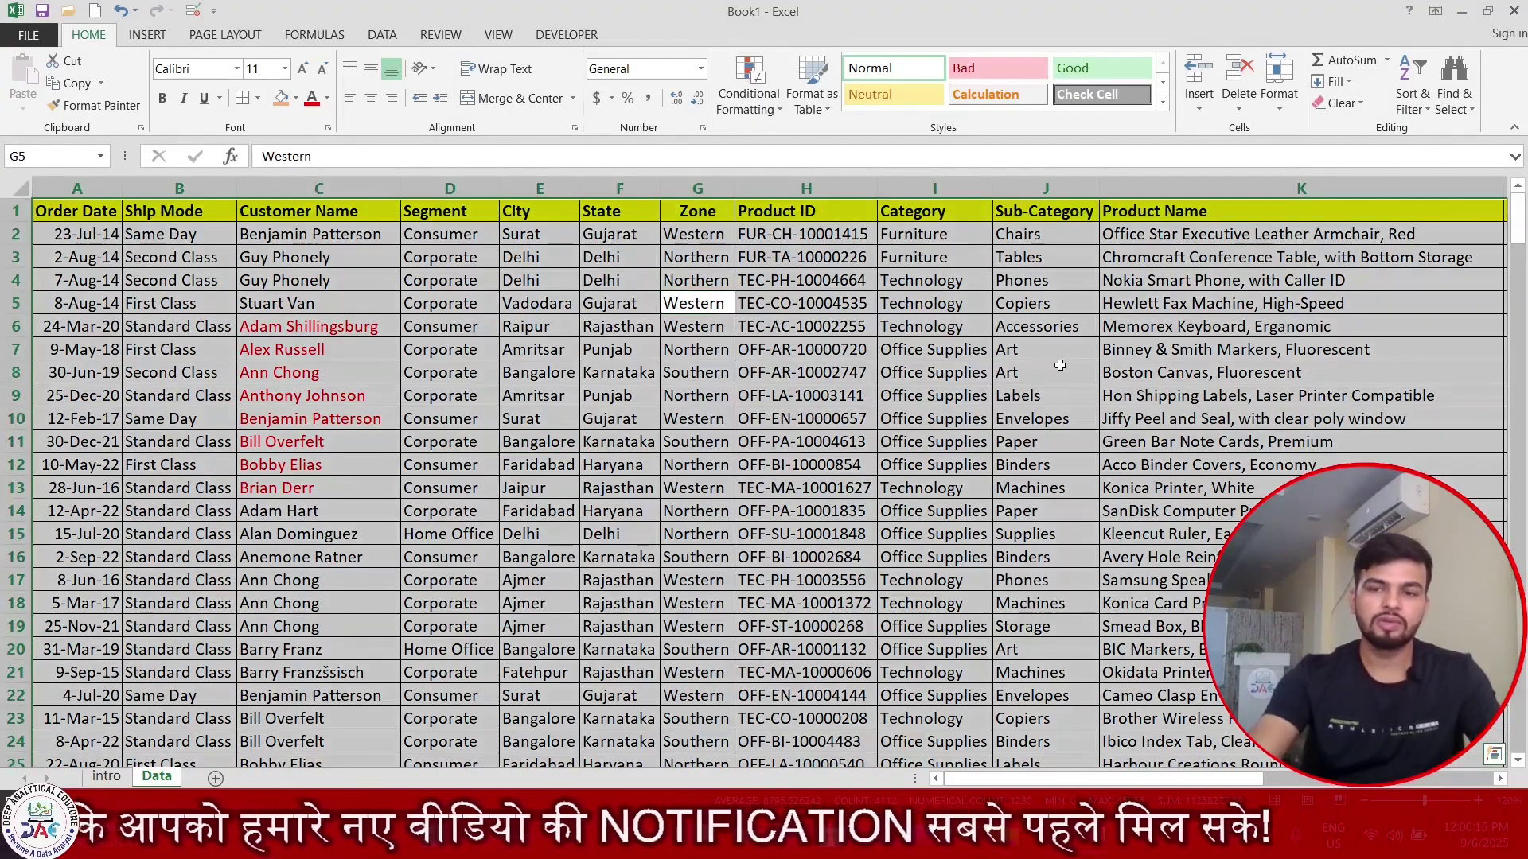
left_click(1414, 94)
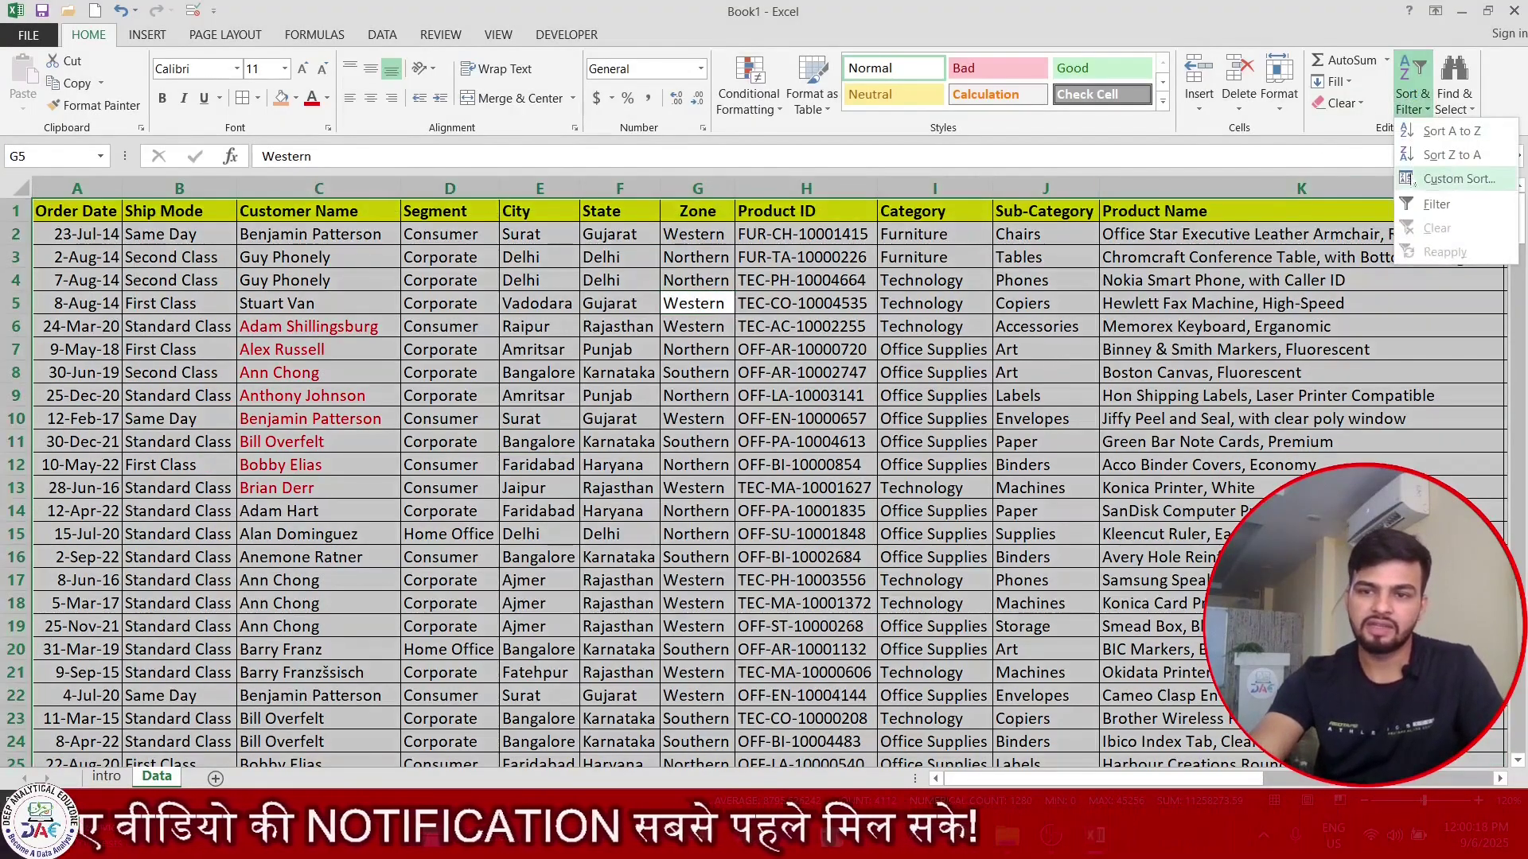
left_click(1433, 205)
left_click(803, 487)
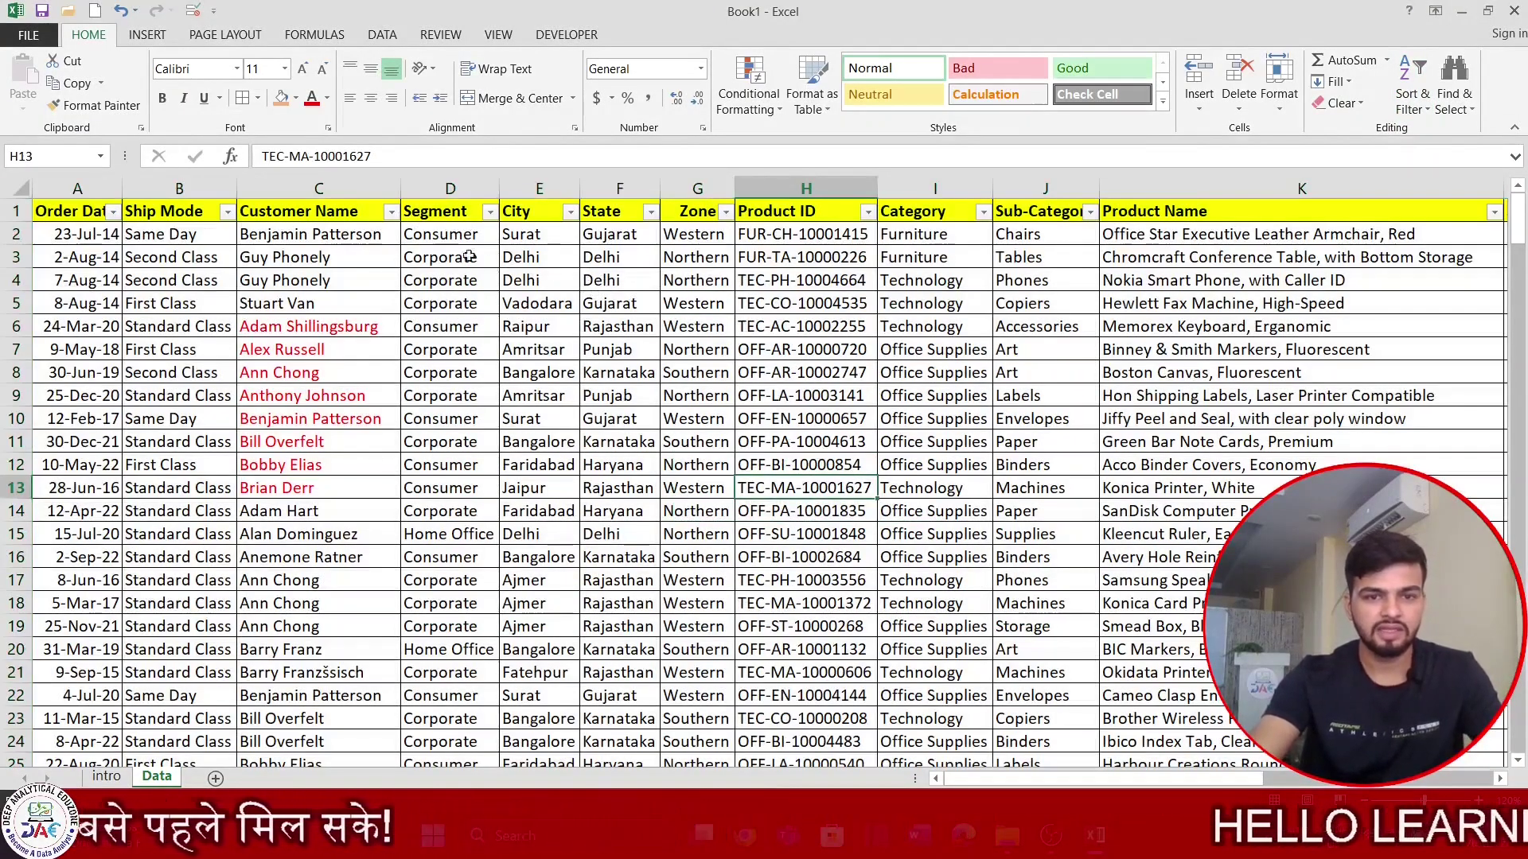
left_click(1413, 97)
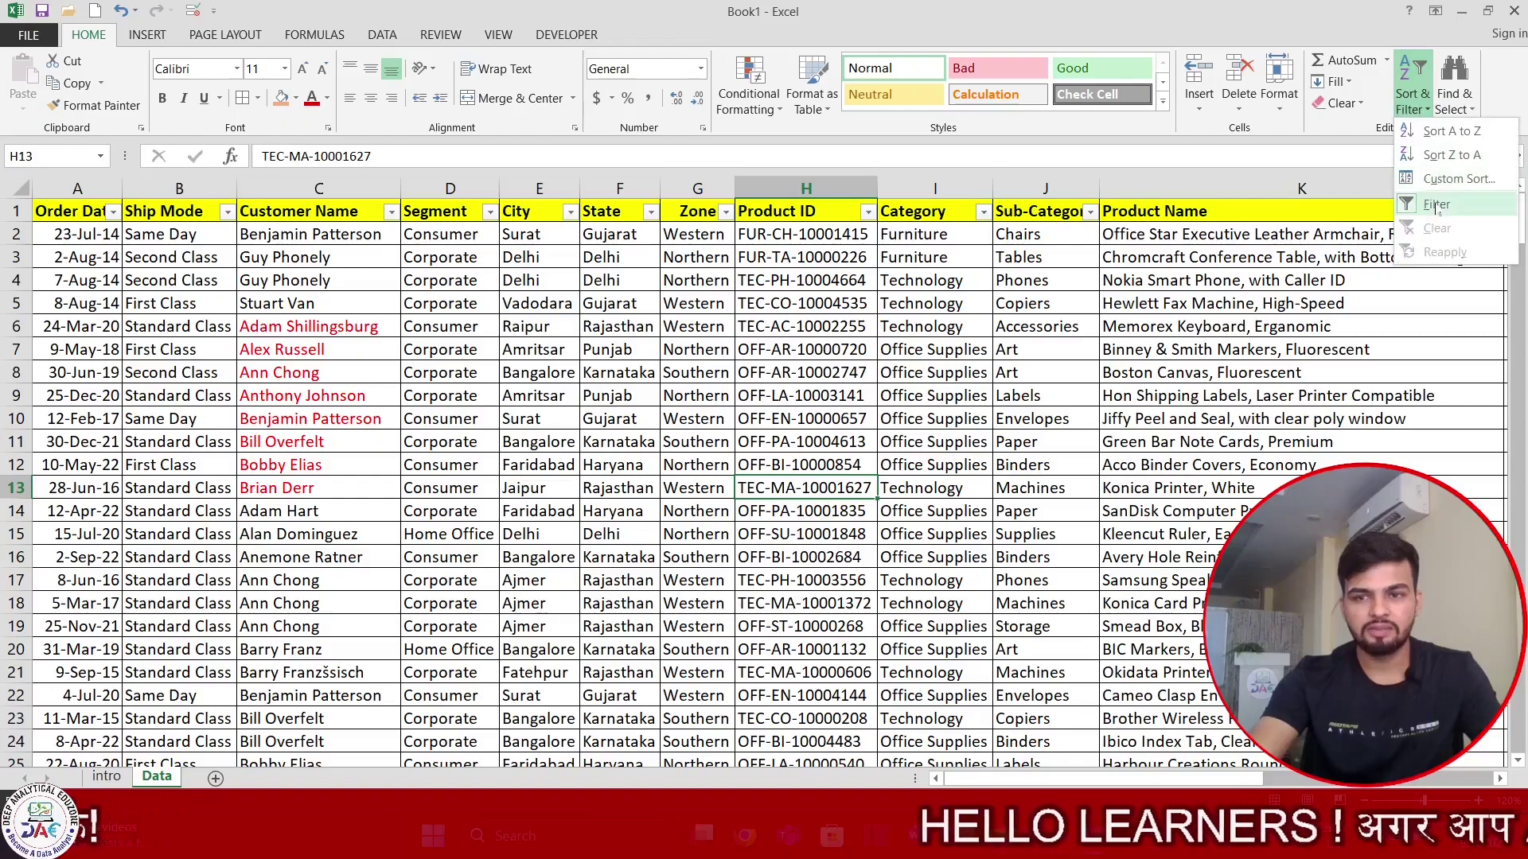
left_click(1434, 205)
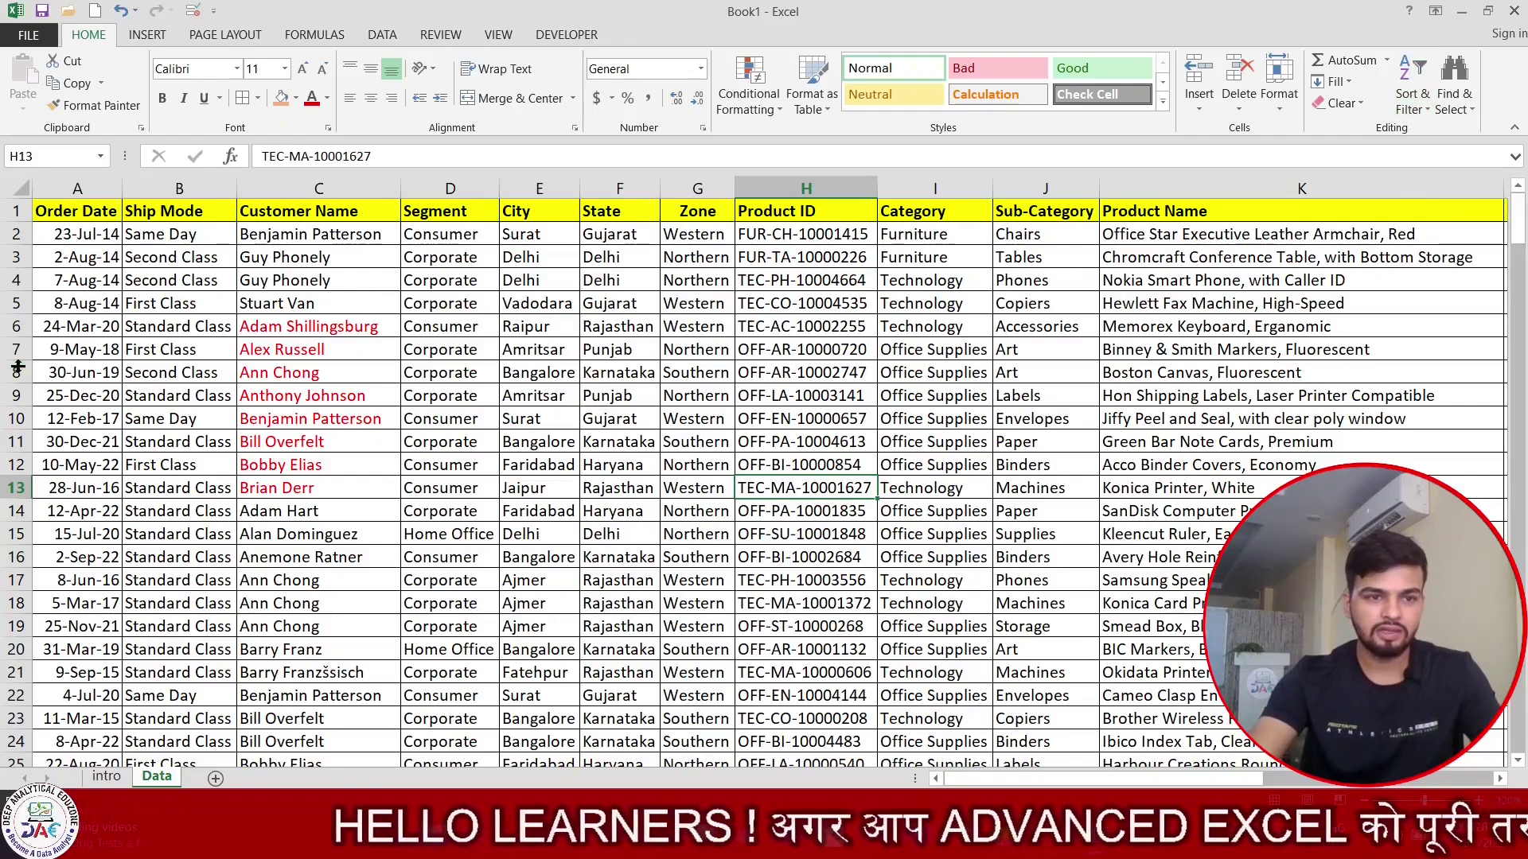
Select the header row from Order Date to Order Priority and open the sort and filter options.
left_click(58, 209)
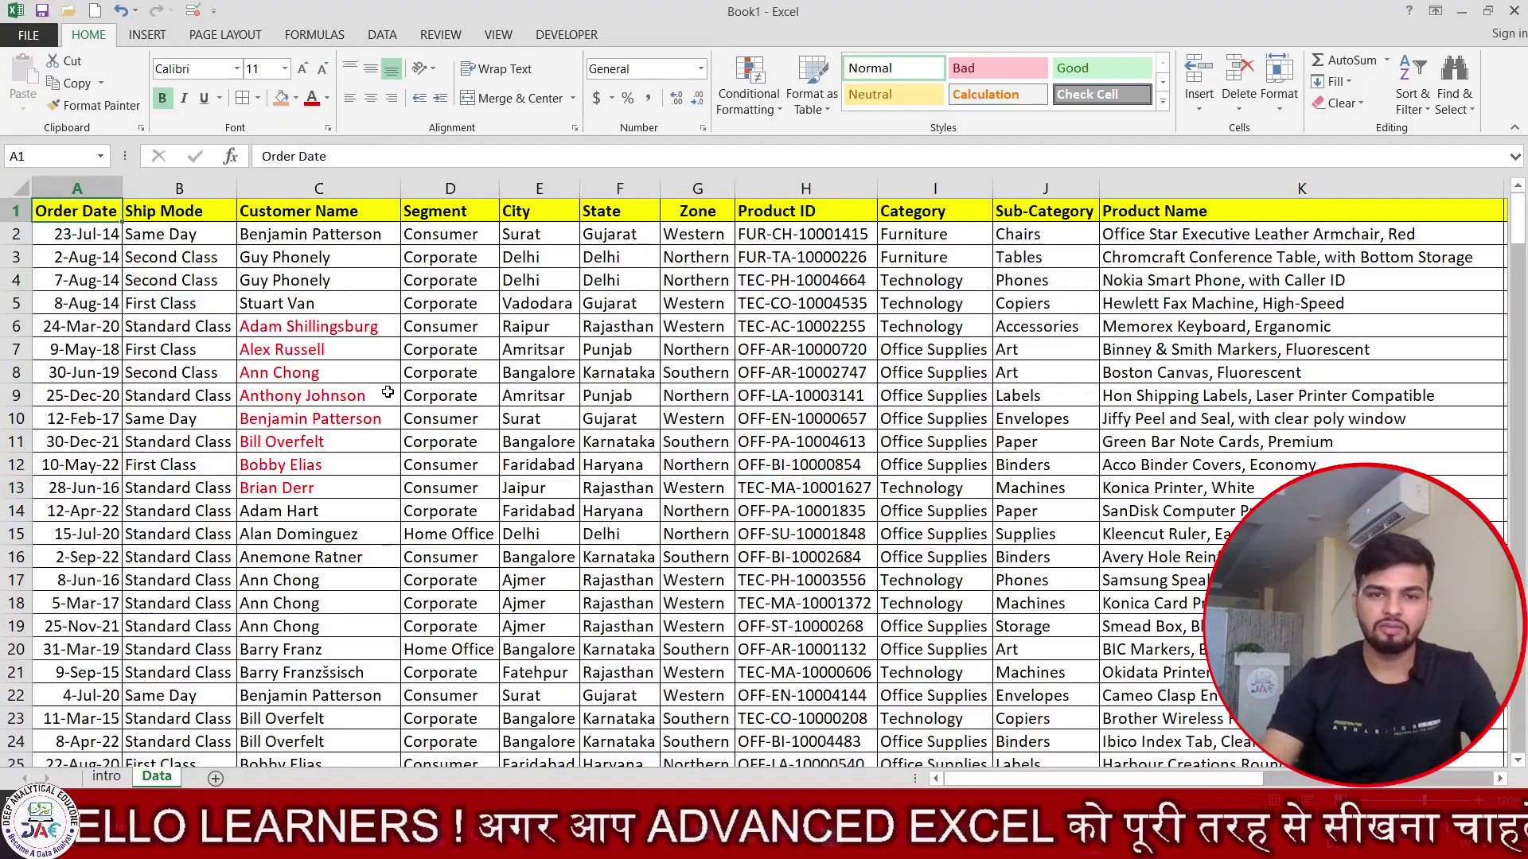
key("ctrl+shift+Right")
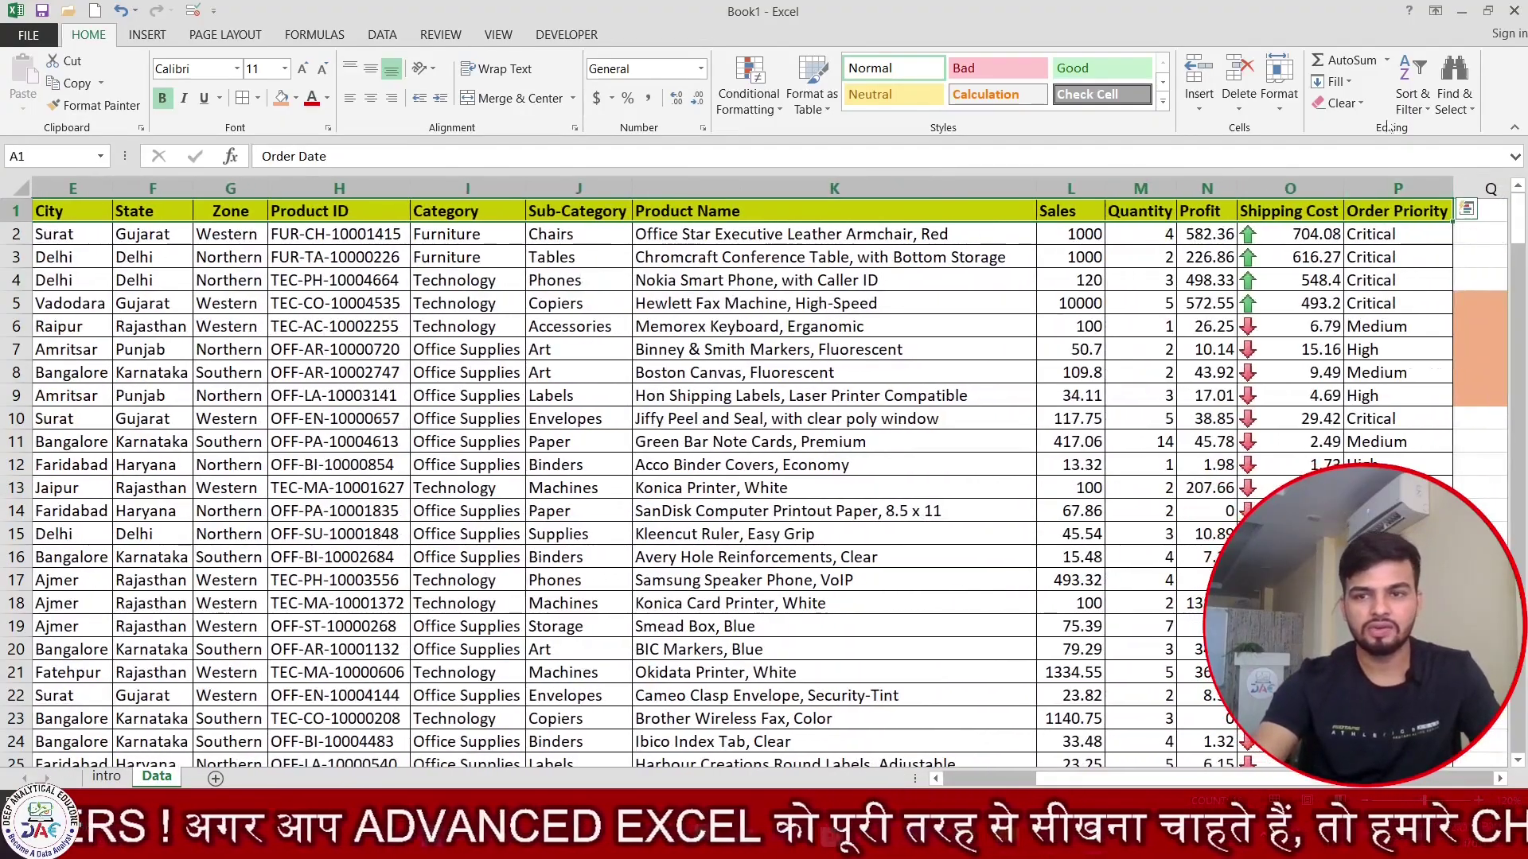
left_click(1413, 84)
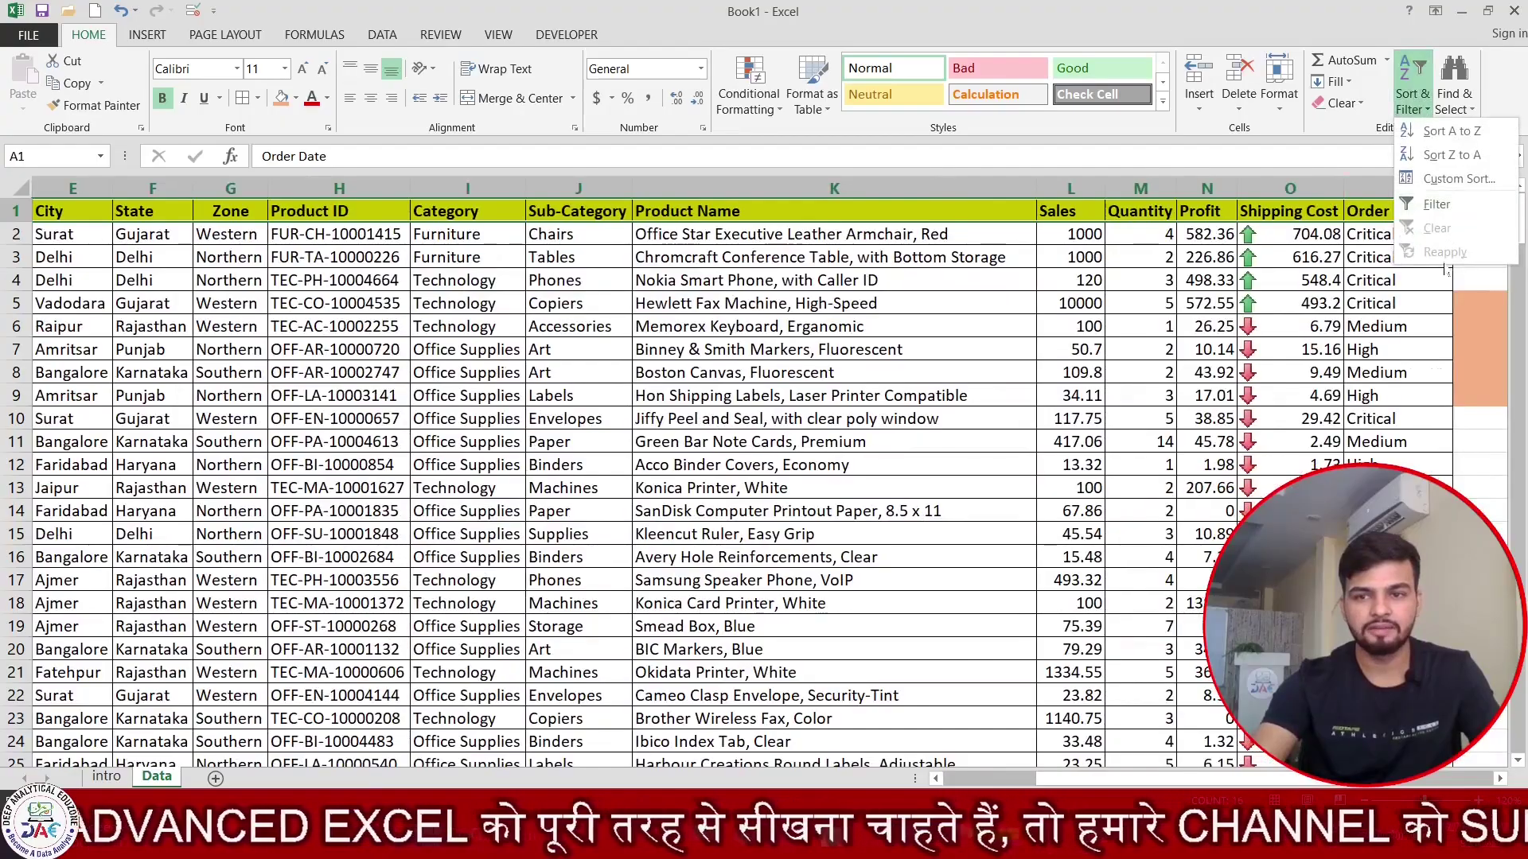
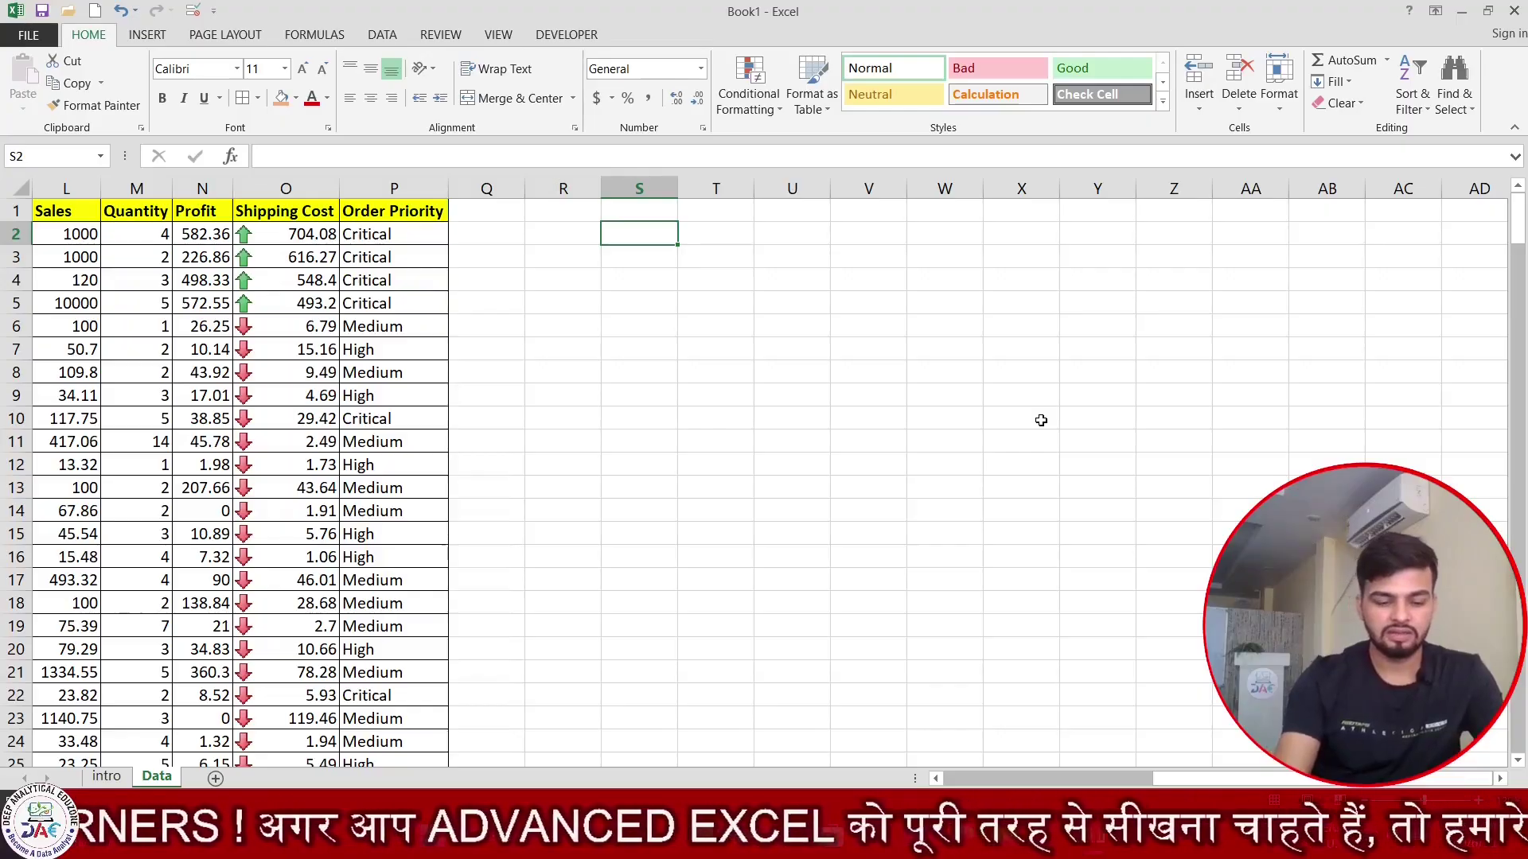
Enter the label "Custom Sorting" in cell S2 and autofit the width of column S.
type("Custom")
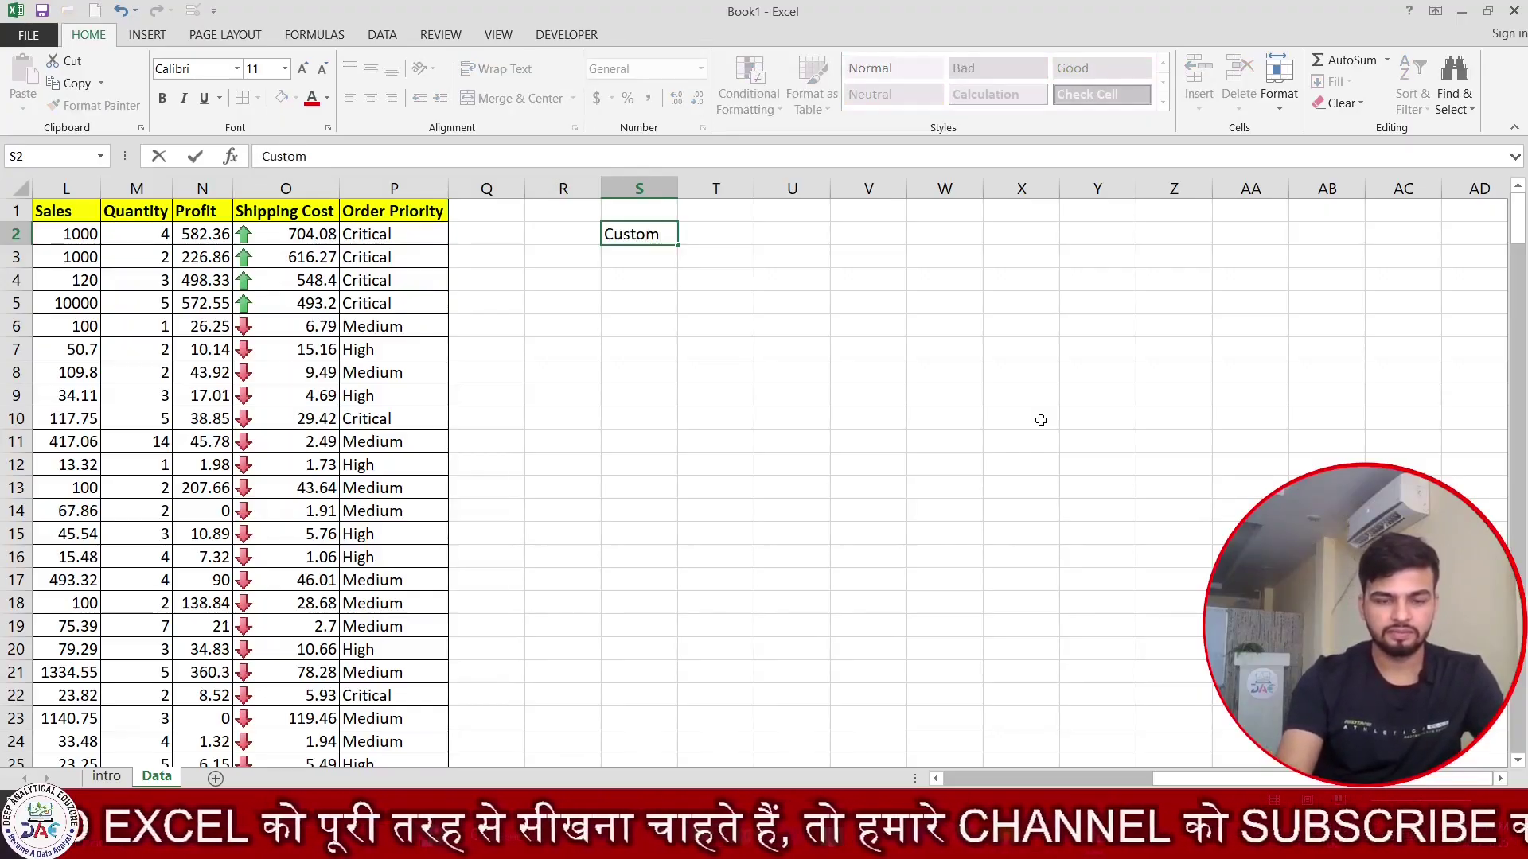
type(" S")
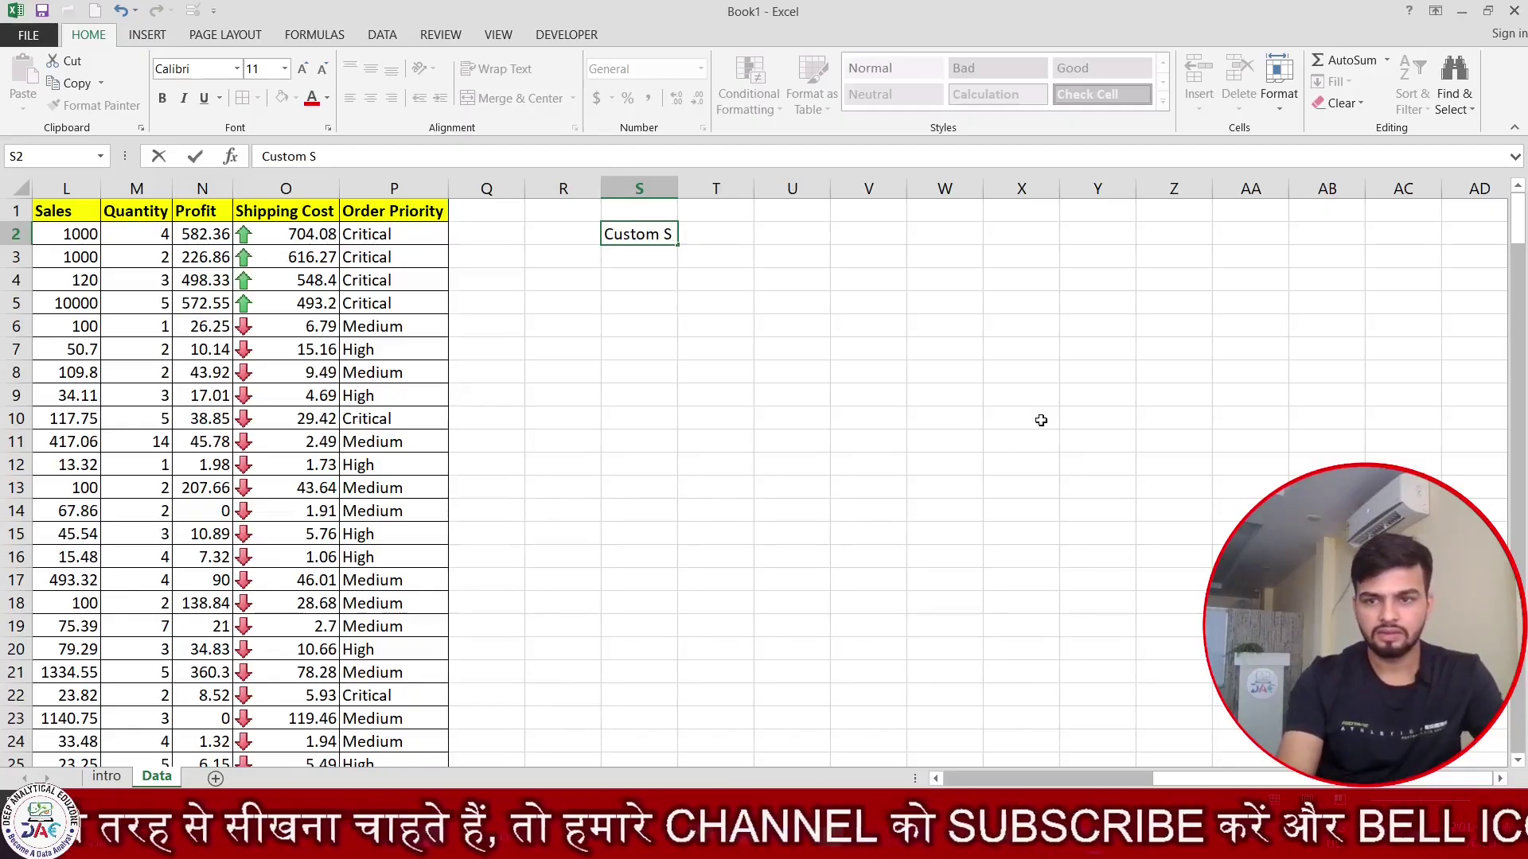
type("orti")
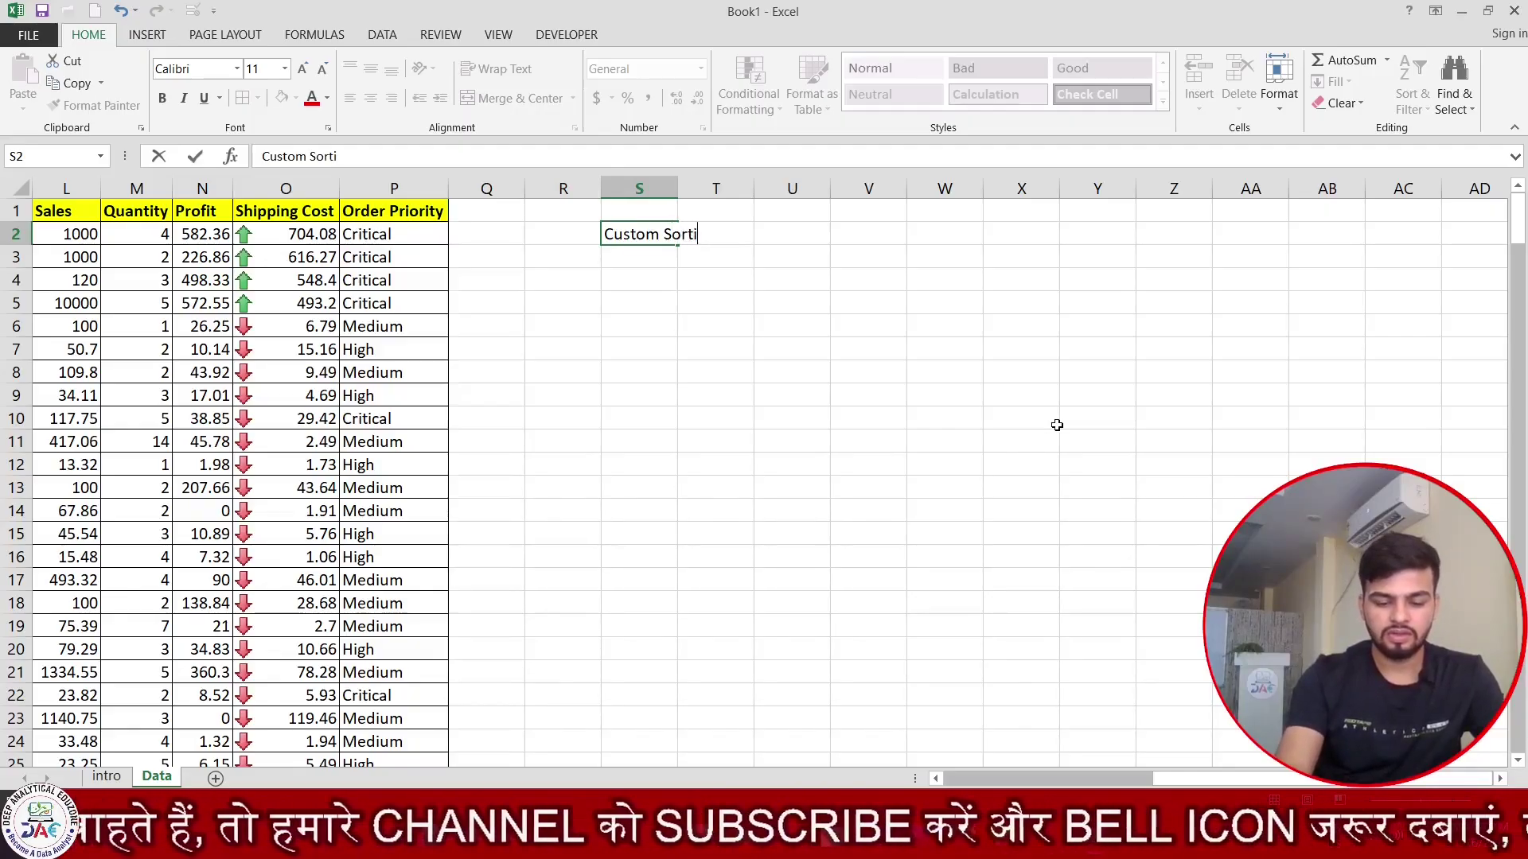
type("ng")
key("Return")
key("Up")
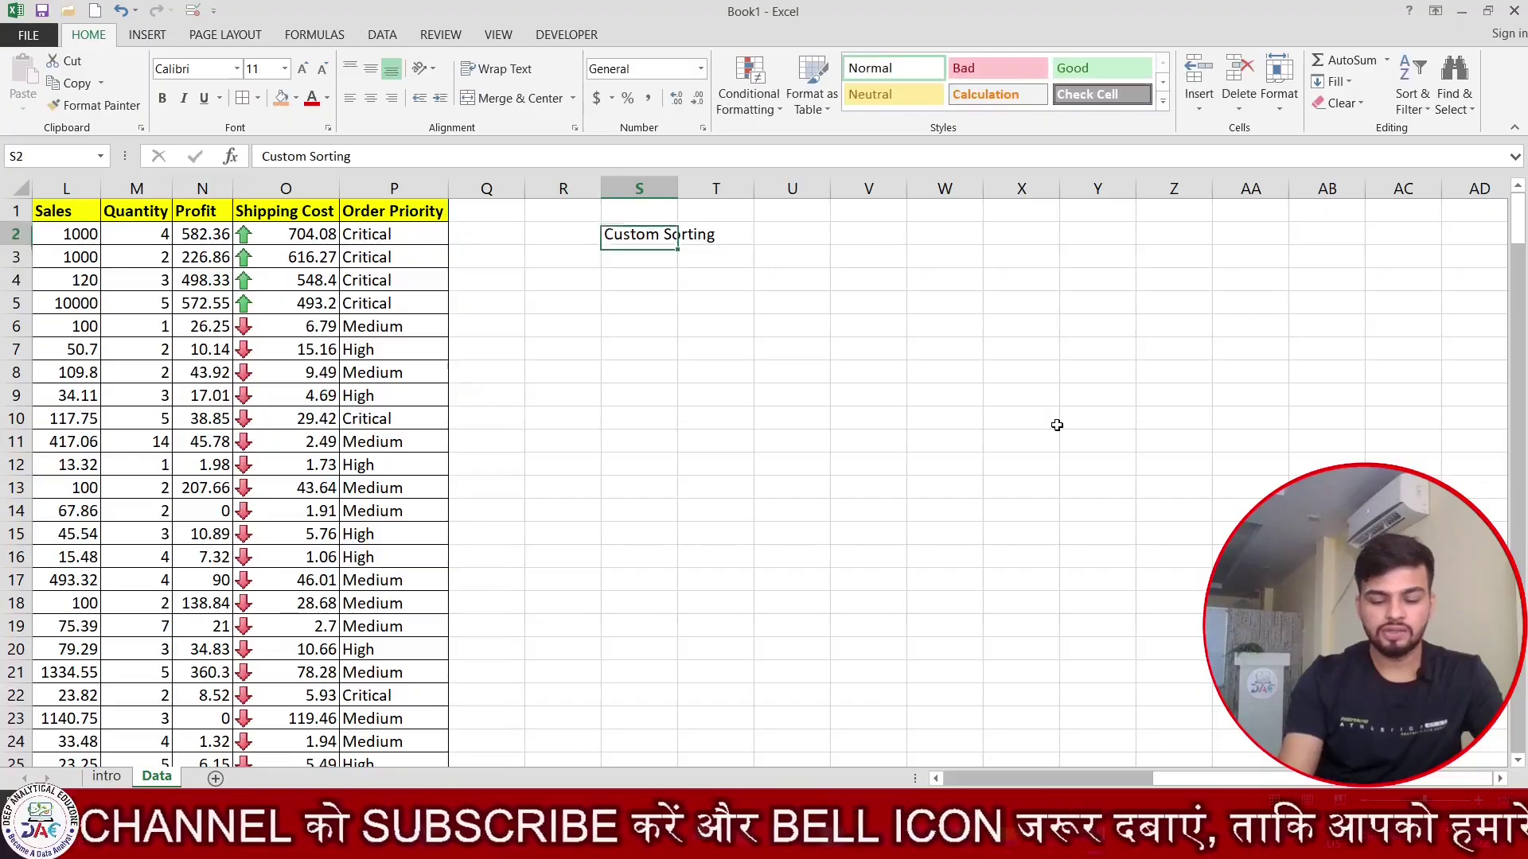
key("alt+h")
key("o")
key("i")
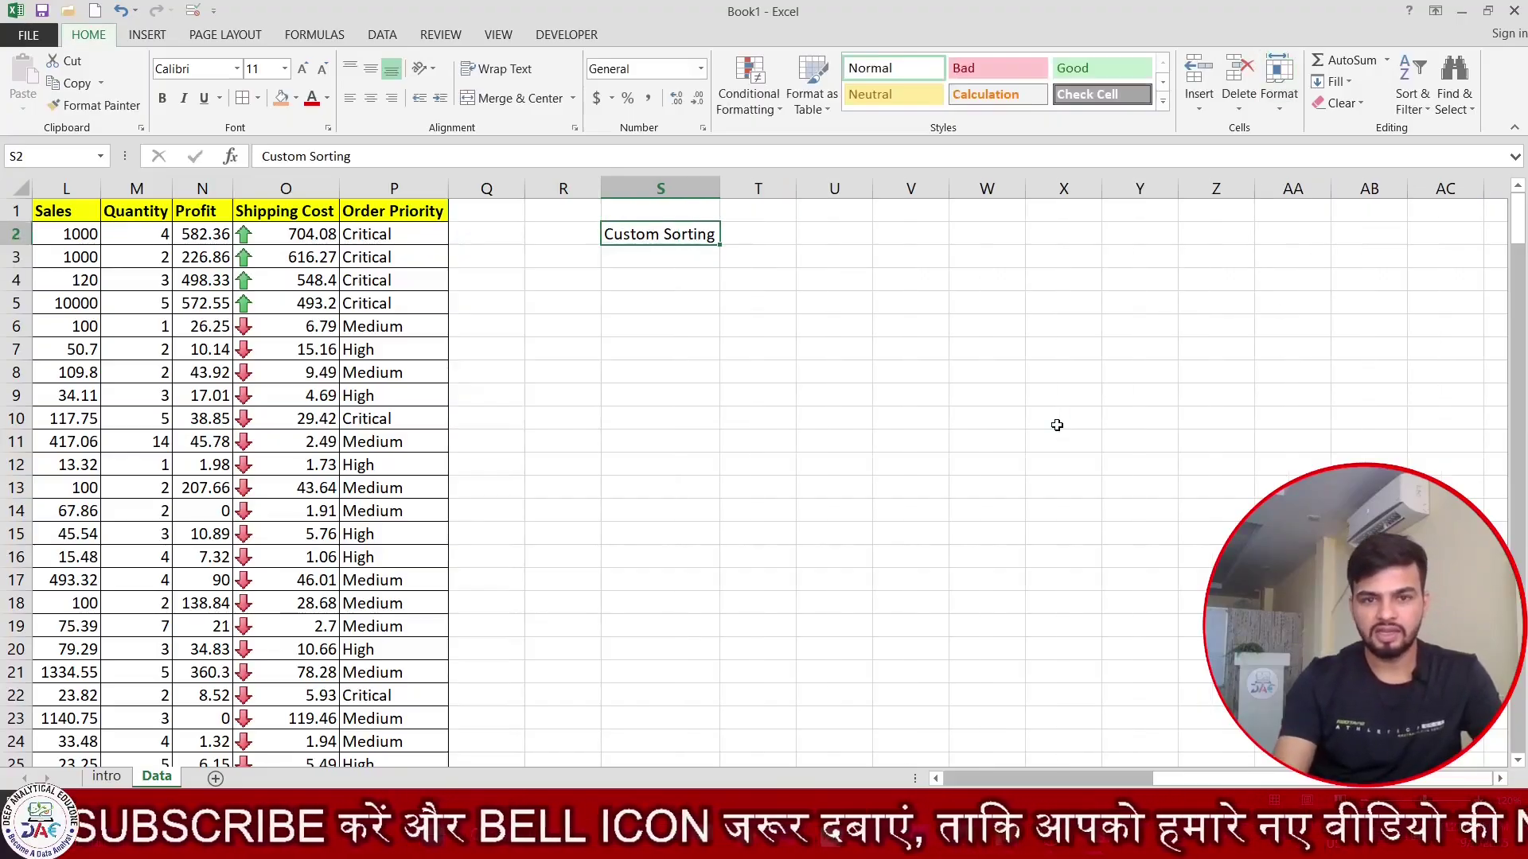
Enter the shortcut text "ALT + D S" in cell T2 beside the Custom Sorting label.
key("Right")
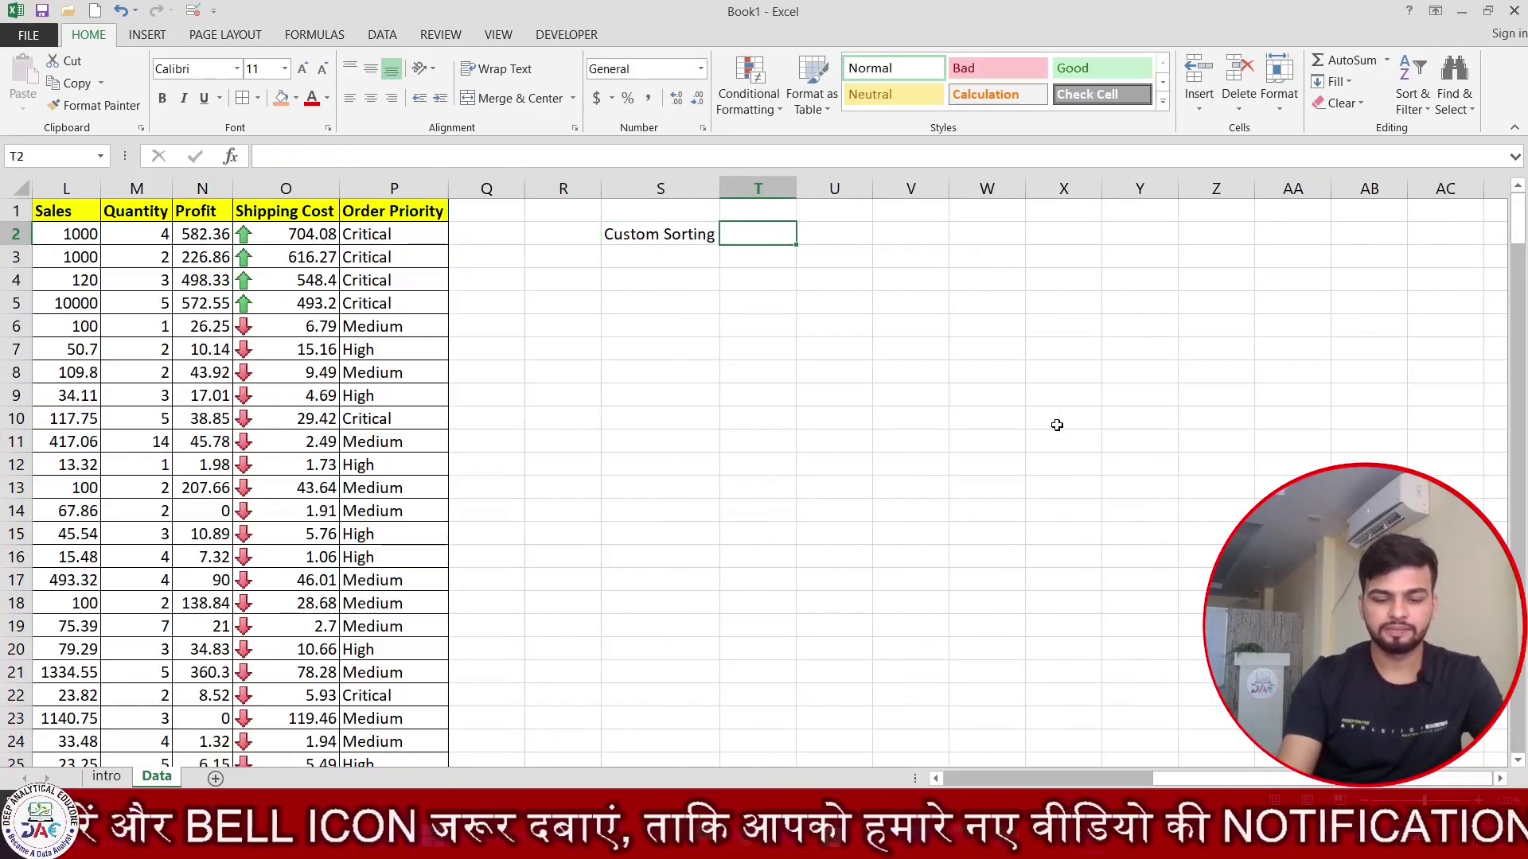
type("A")
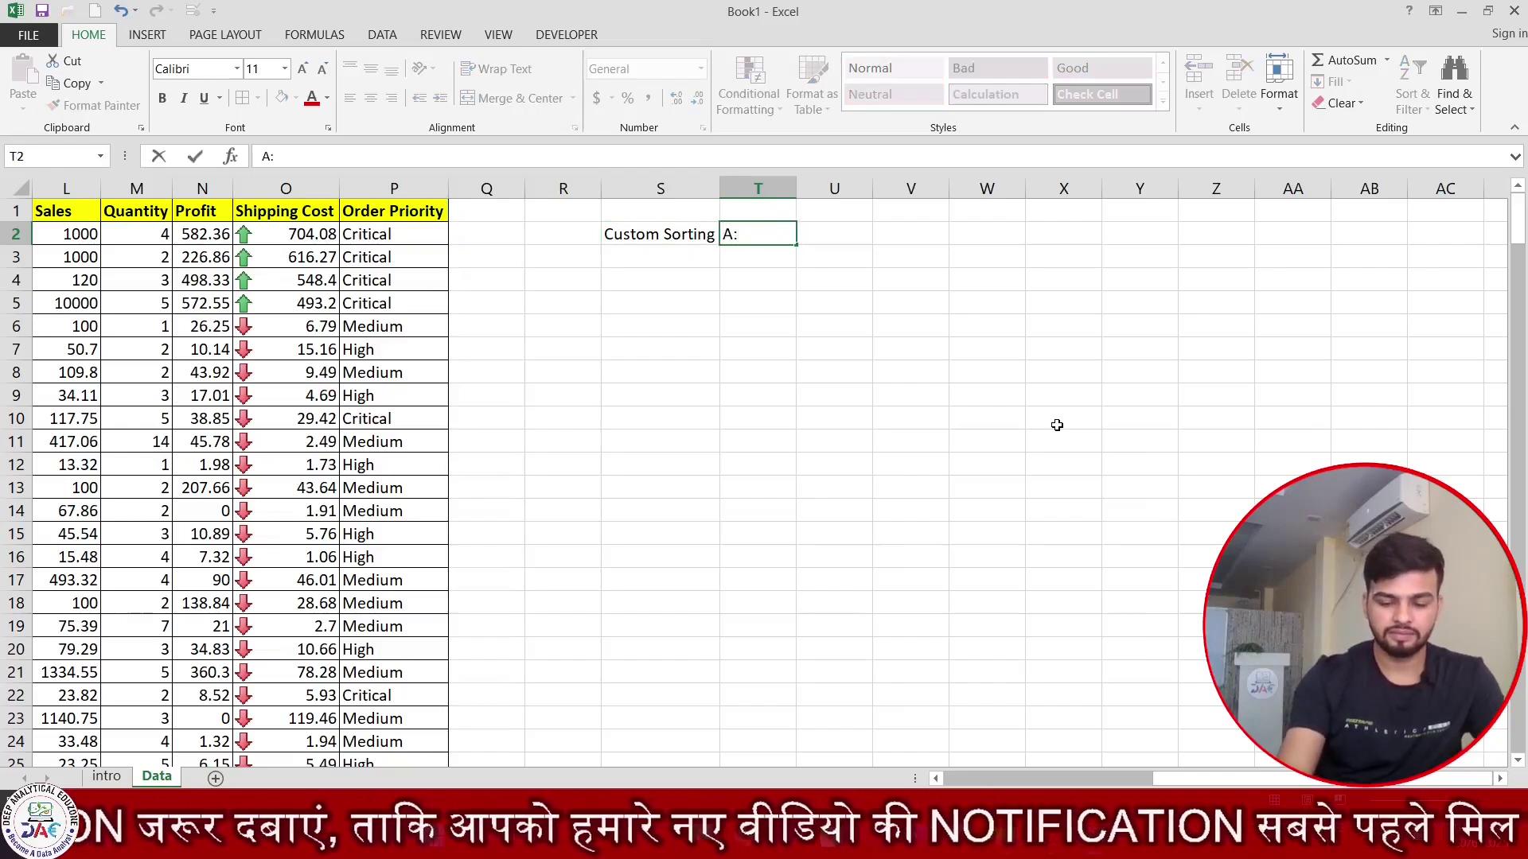
type("LT")
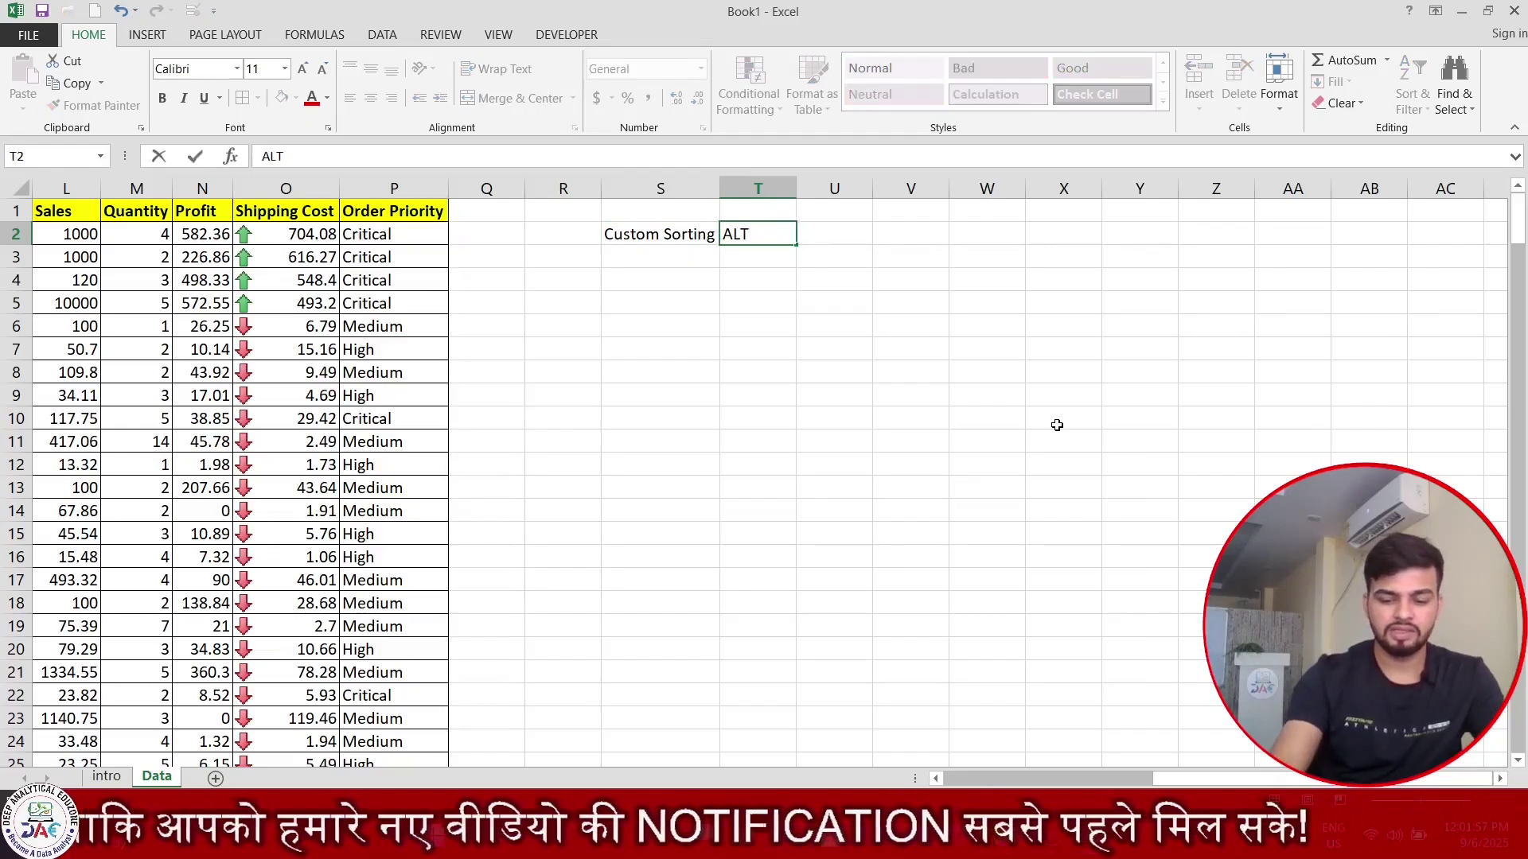
type(" + D S")
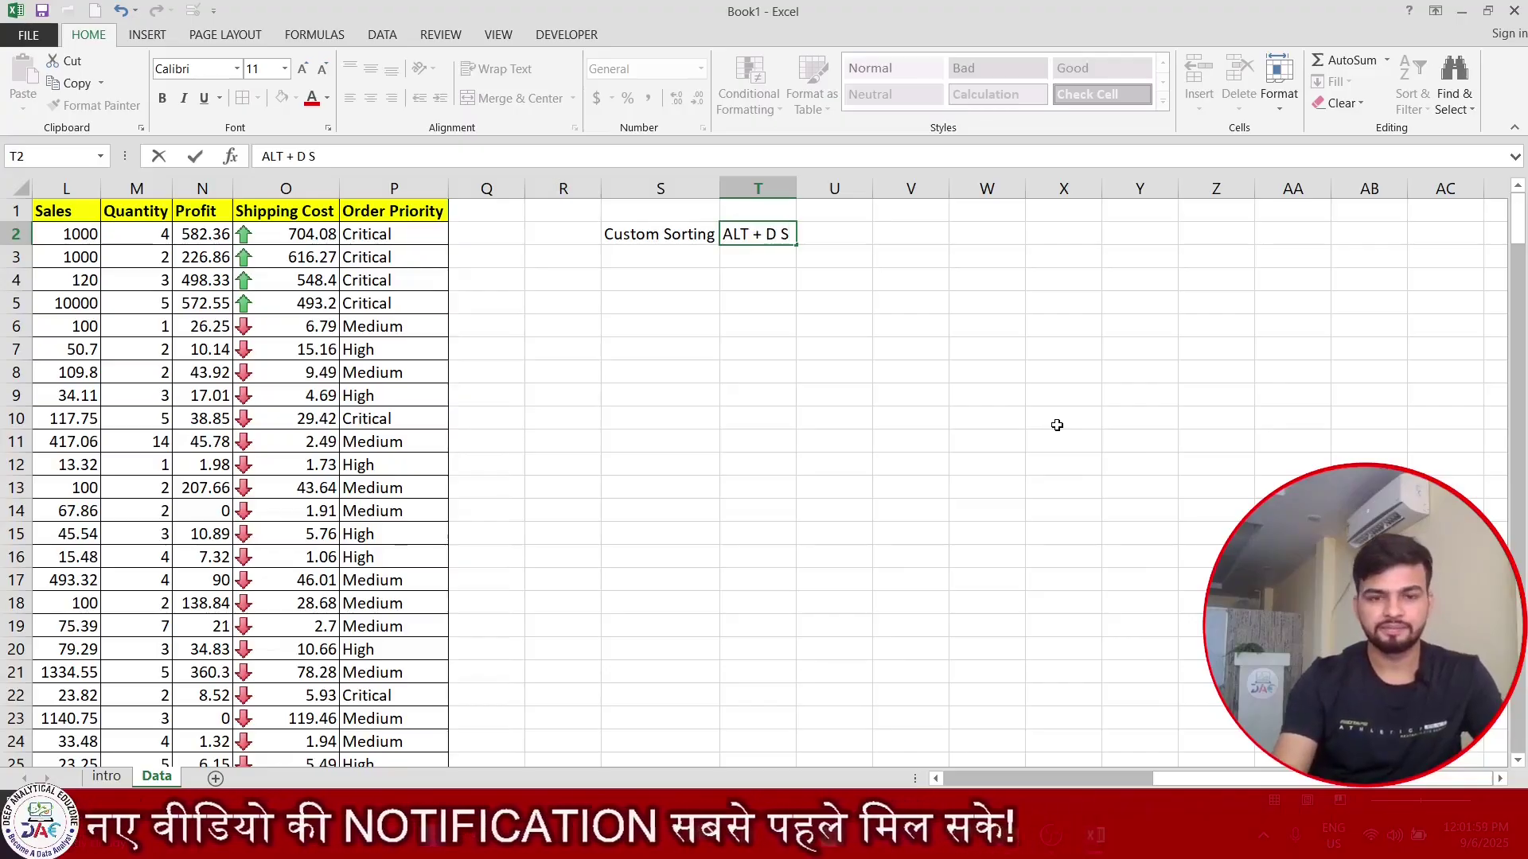
key("Return")
Enter the label "Filter" in cell S3 and its shortcut text "ALT + D F F" in cell T3.
key("Left")
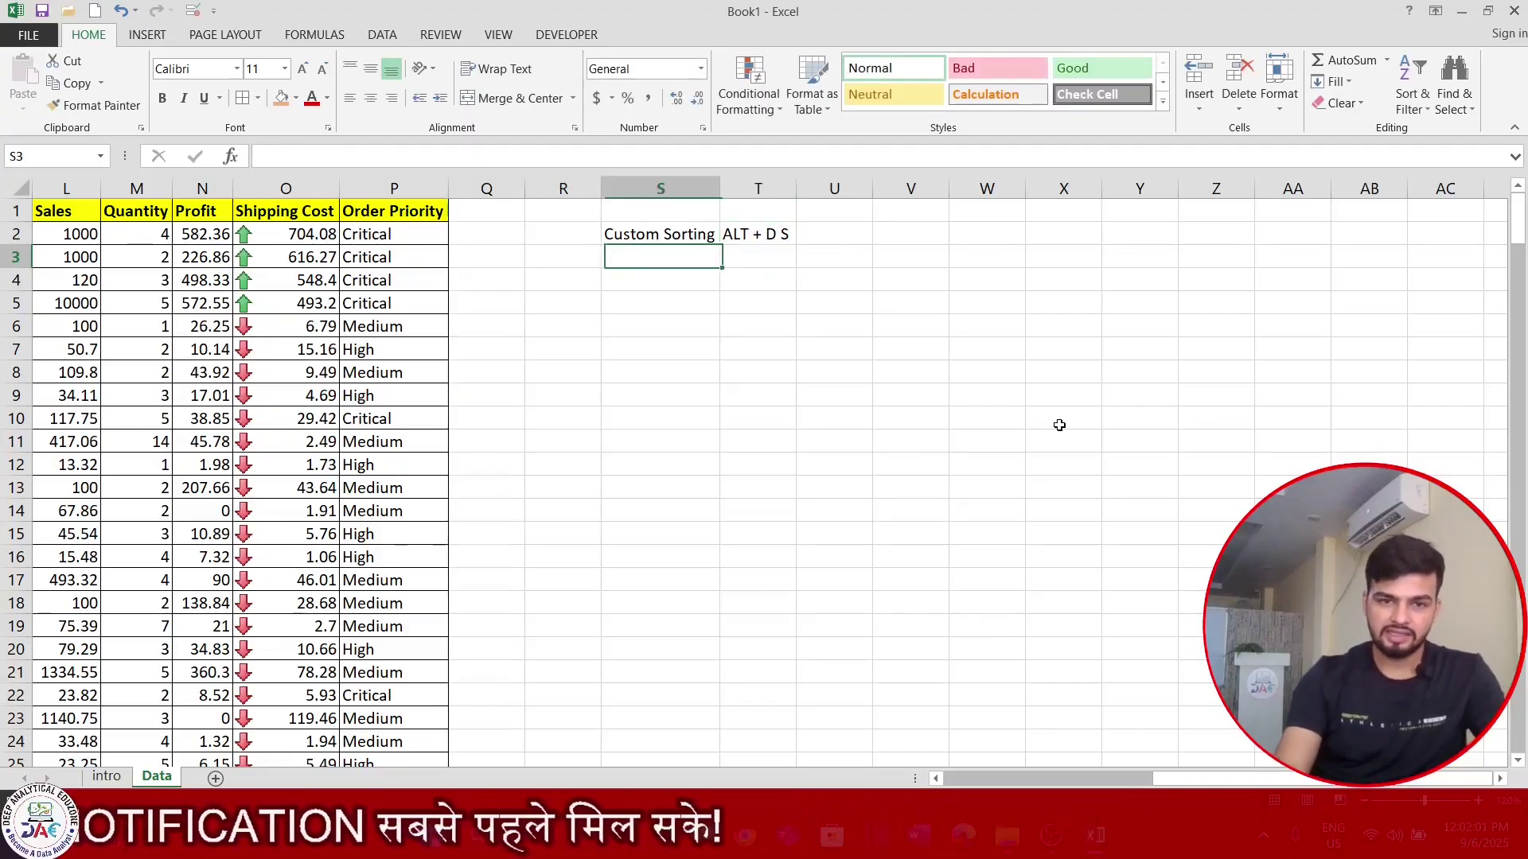
type("Fi")
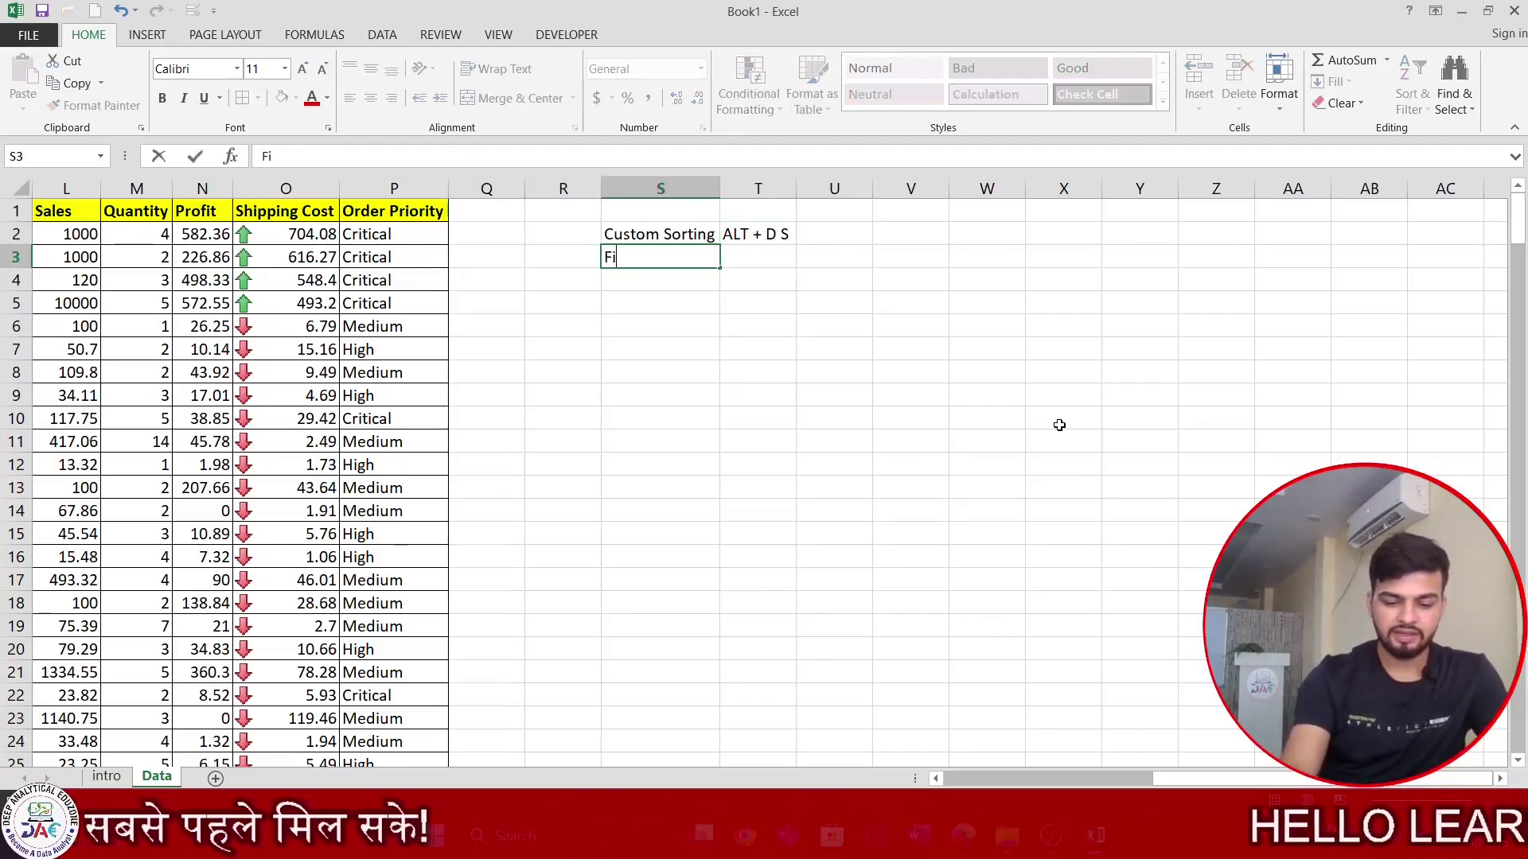
type("lter")
key("Tab")
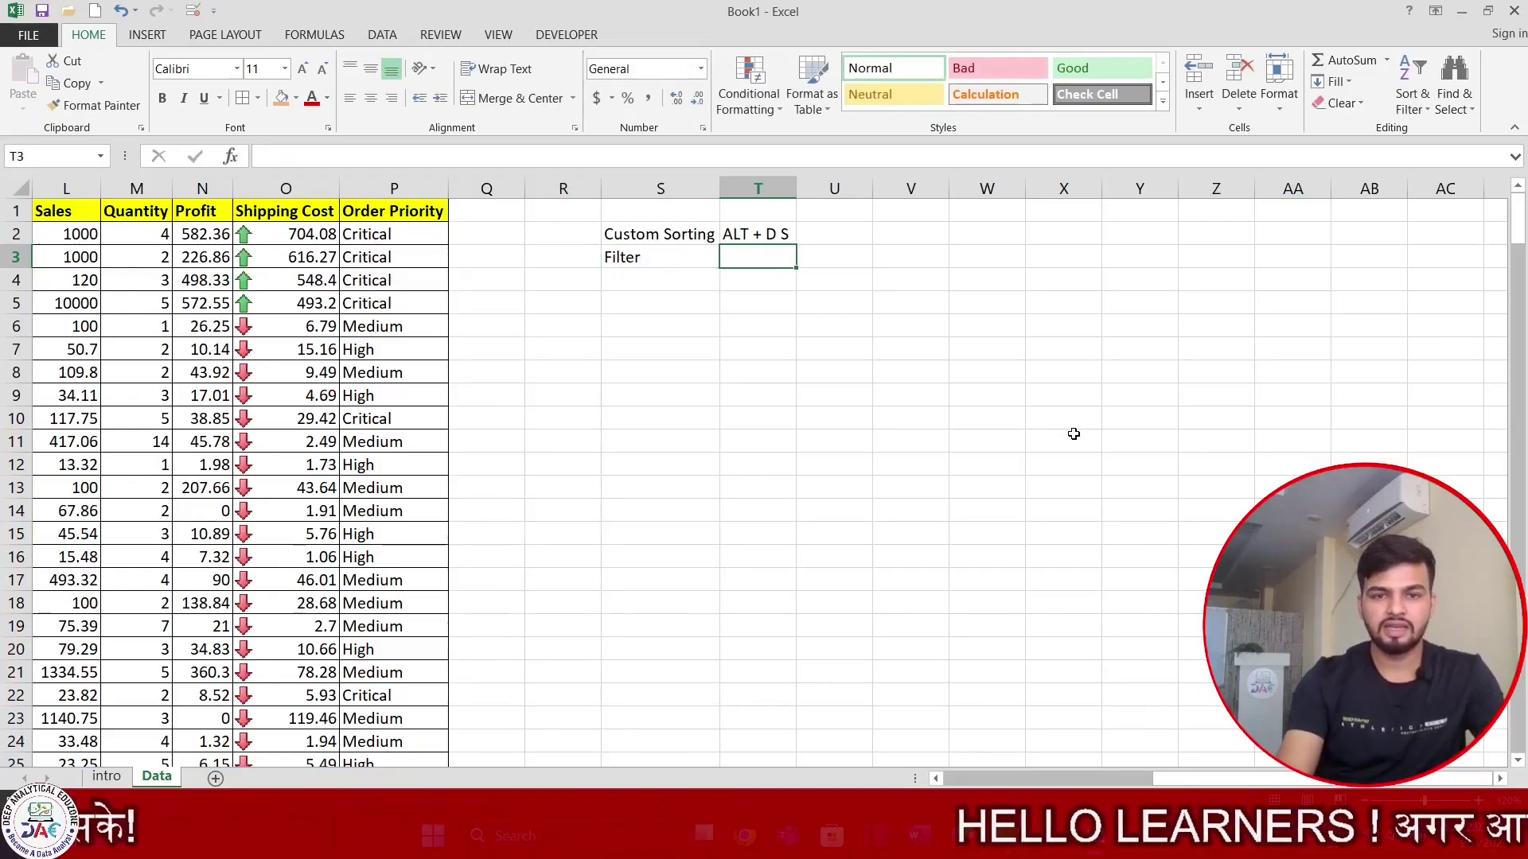
type("A")
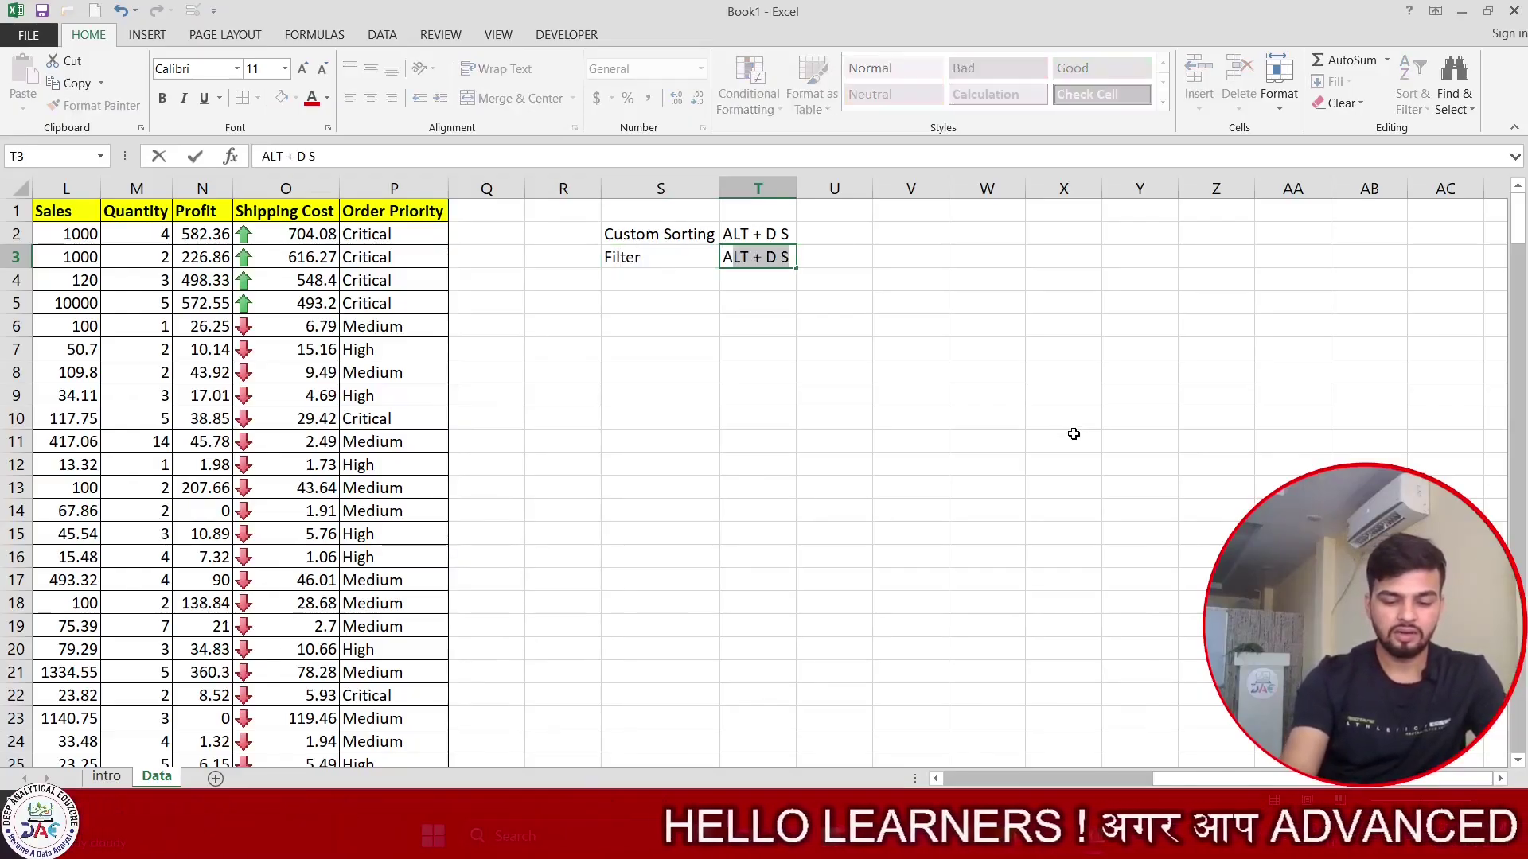
type("LT + ")
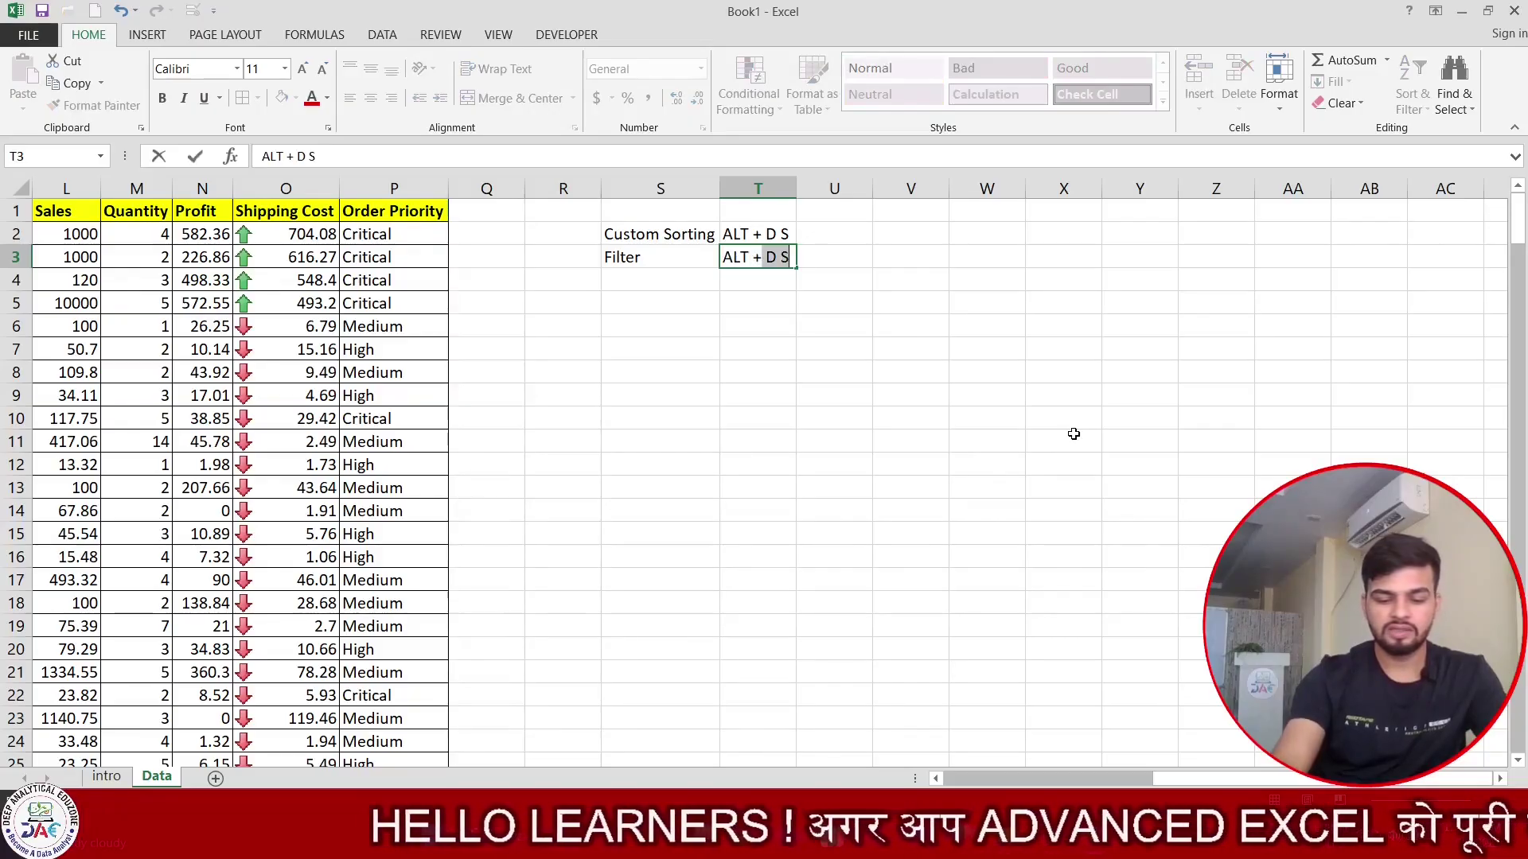
type("D f")
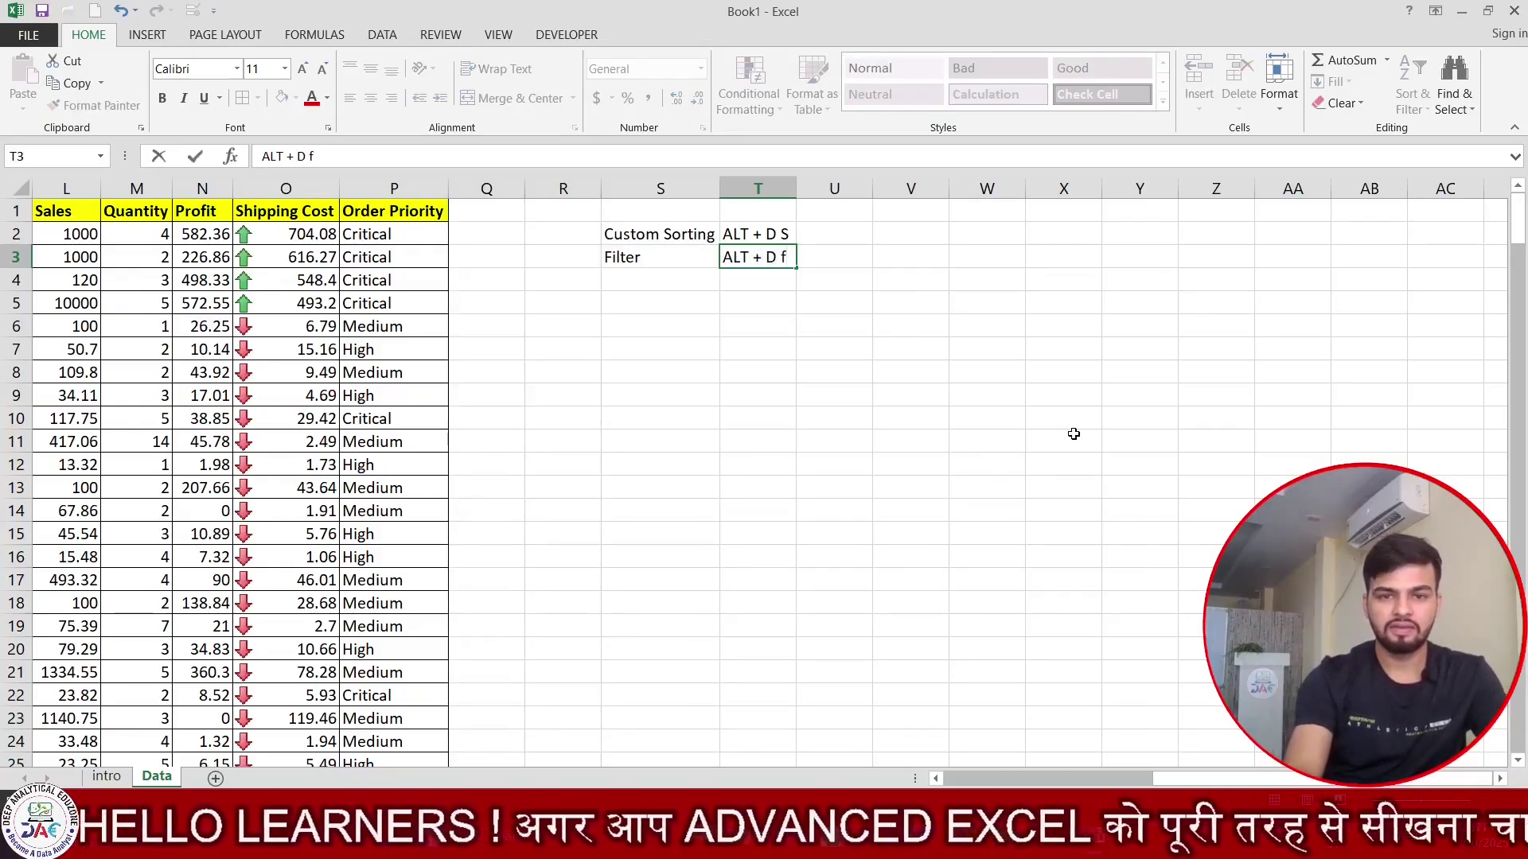
type("F")
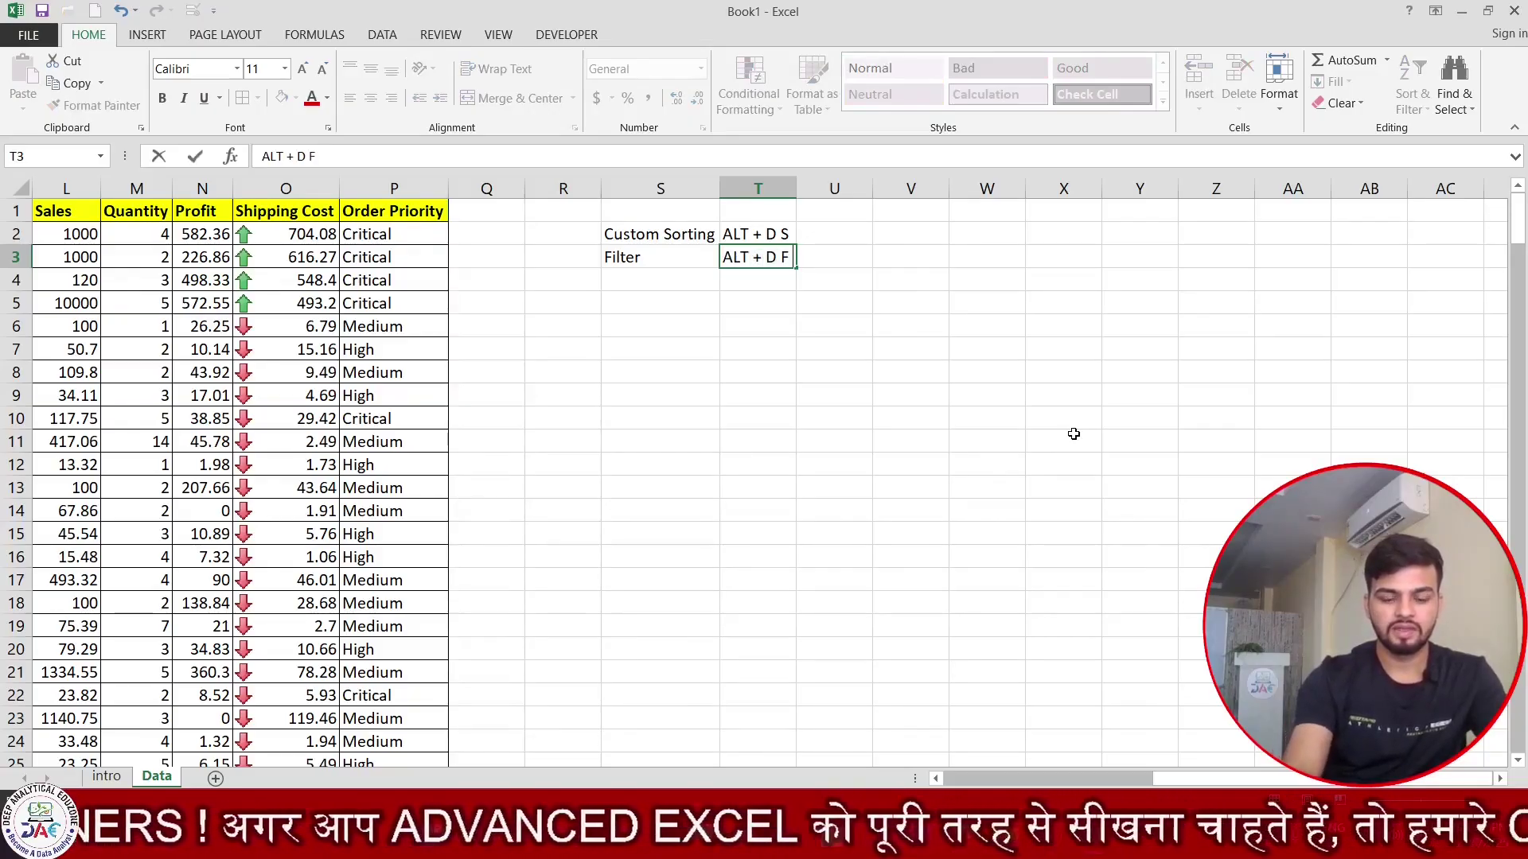
type(" F")
key("Return")
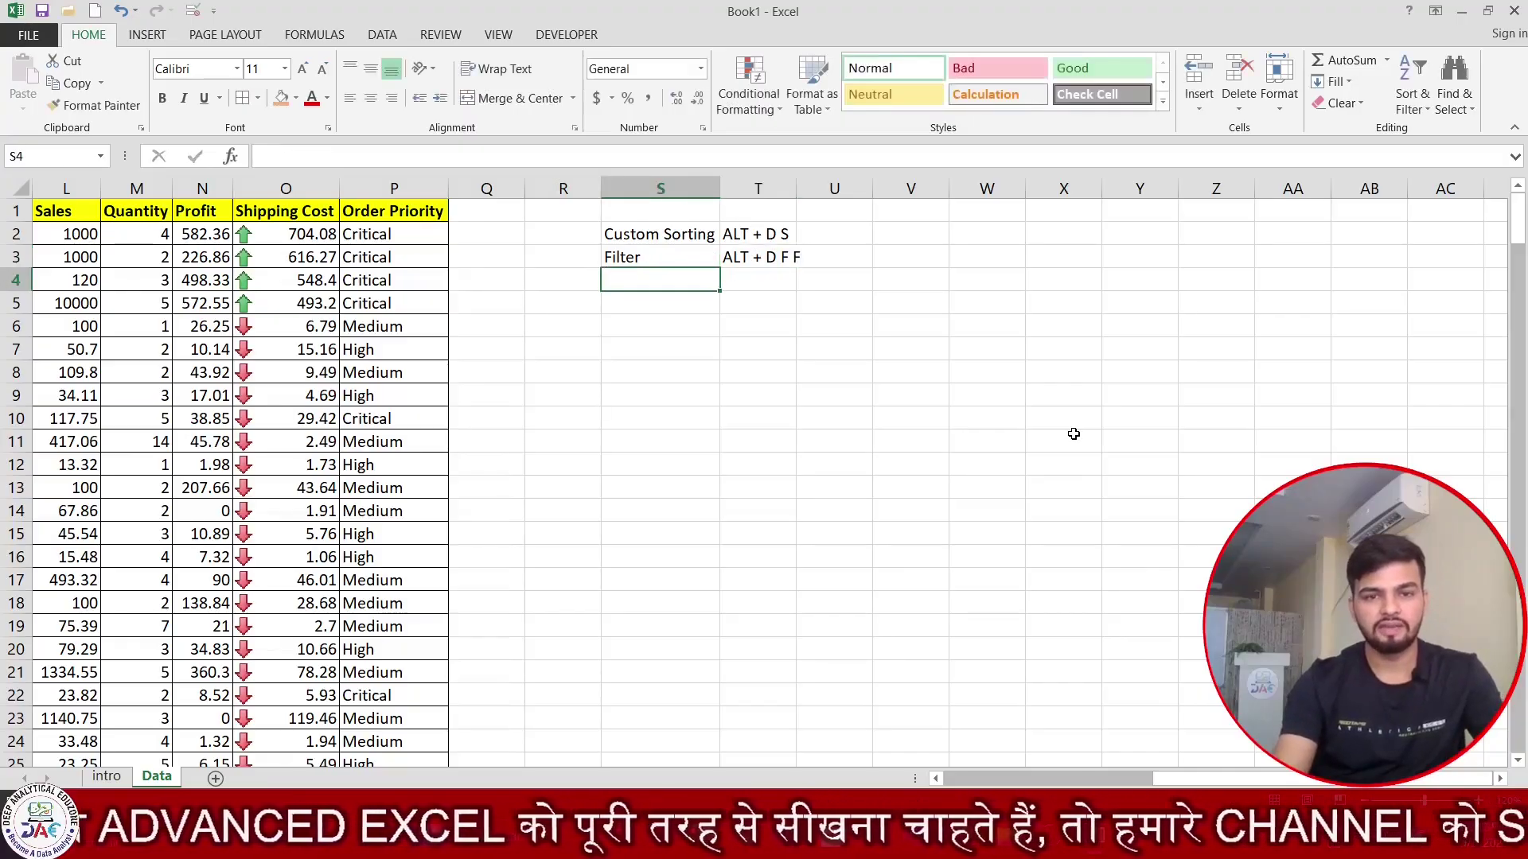
Enter the label "Filter" in cell S4 and the shortcut text "CTRL + SHIFT + L" in cell T4.
type("Filter")
key("Tab")
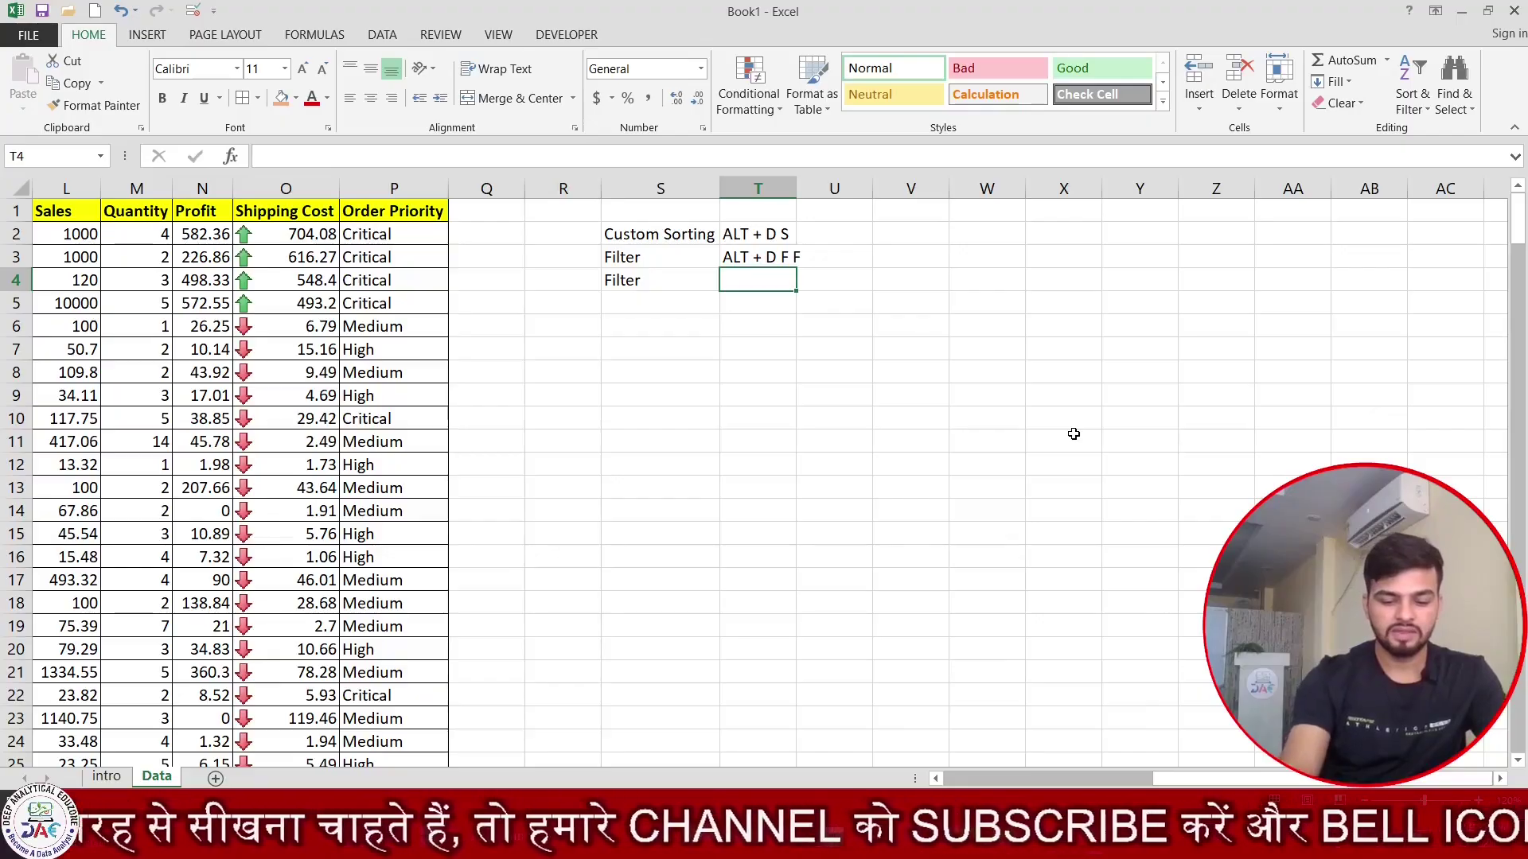
type("CTRL")
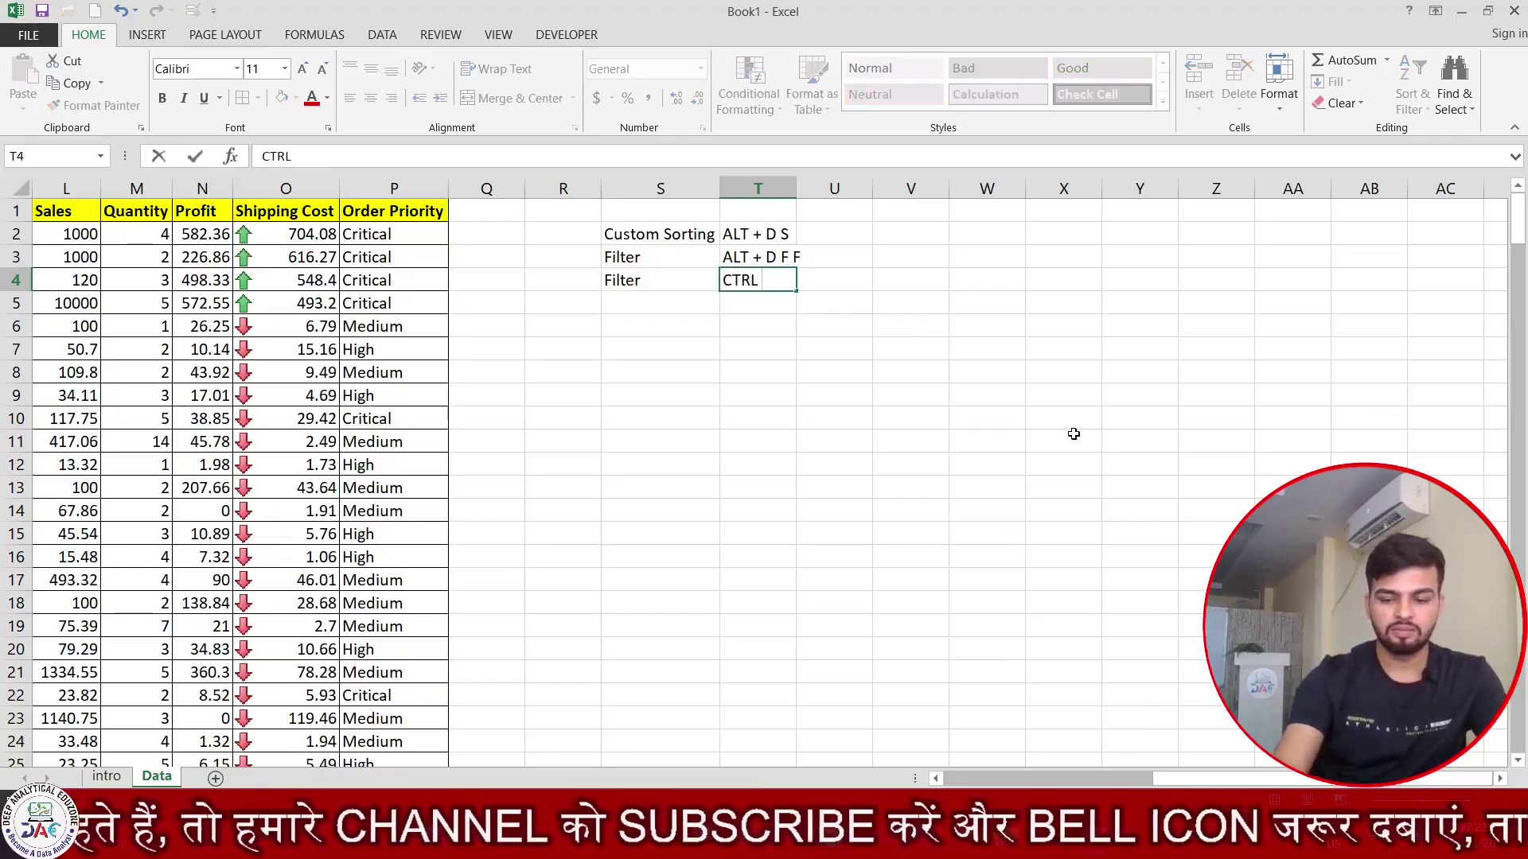
type(" + SHO")
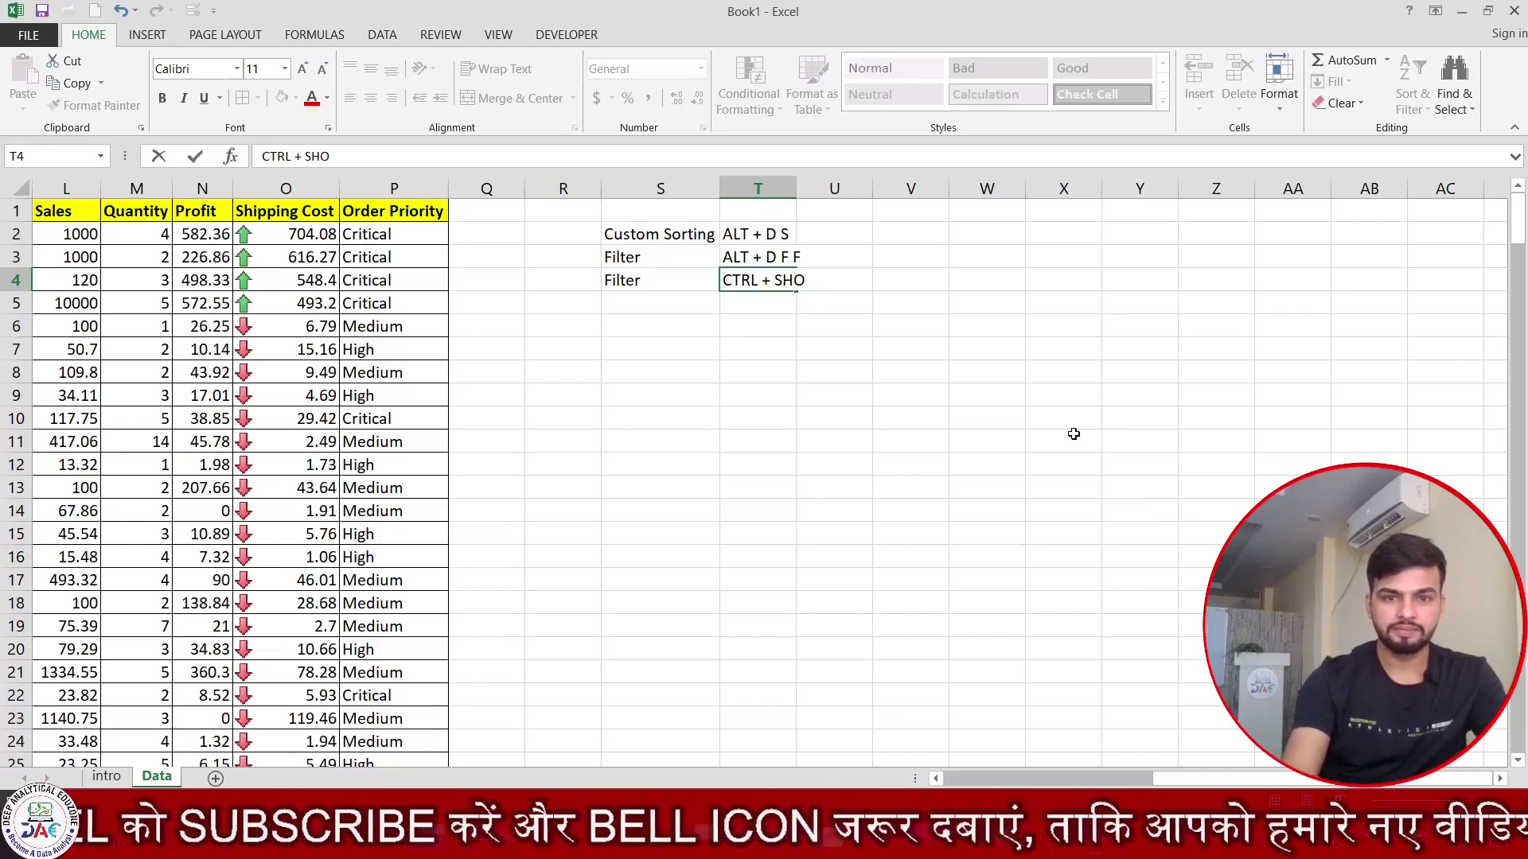
key("BackSpace")
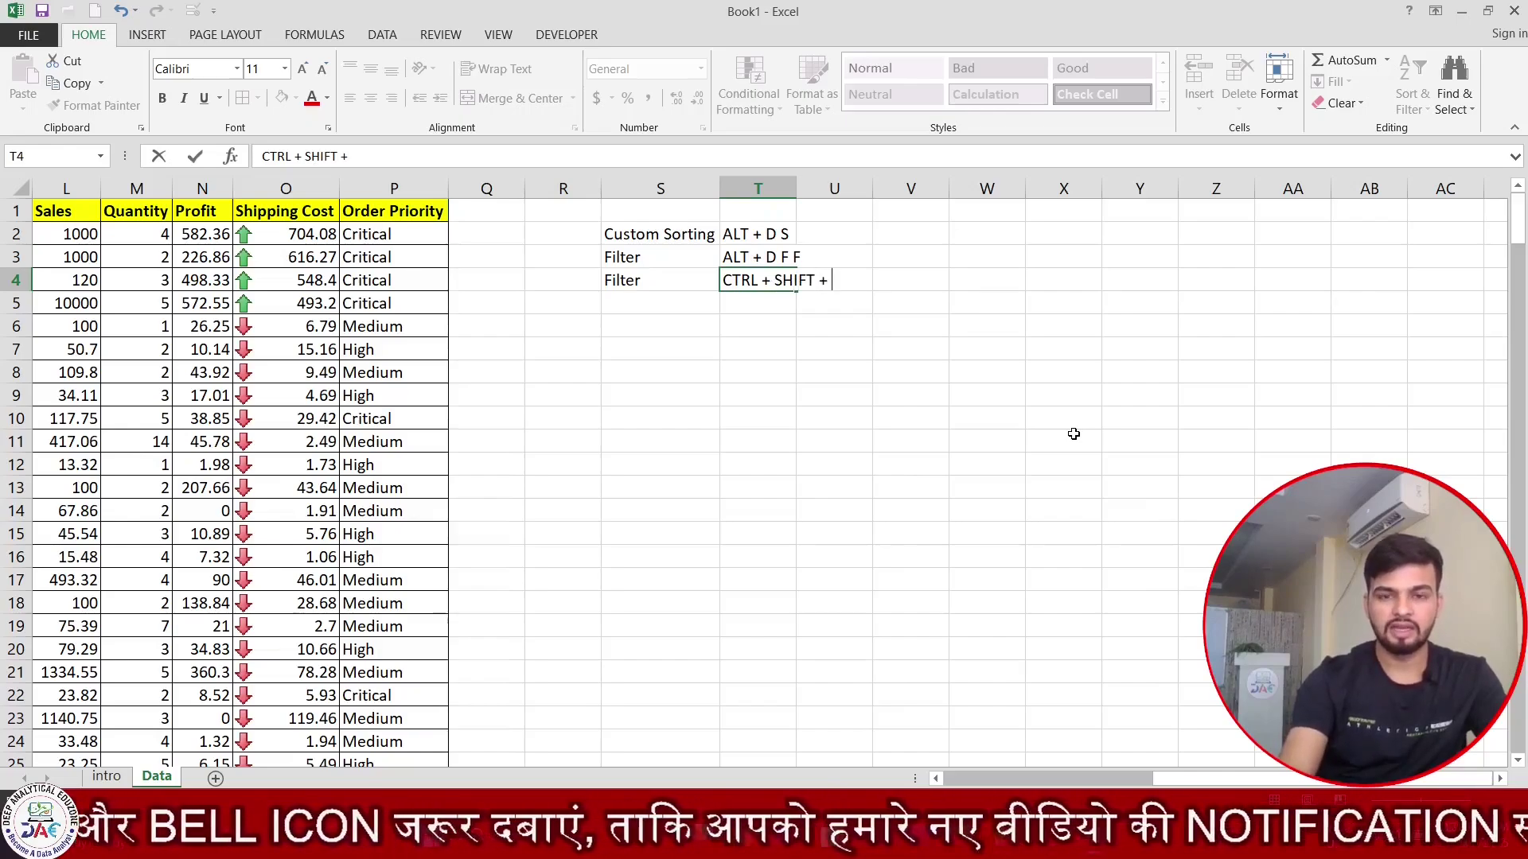
key("Return")
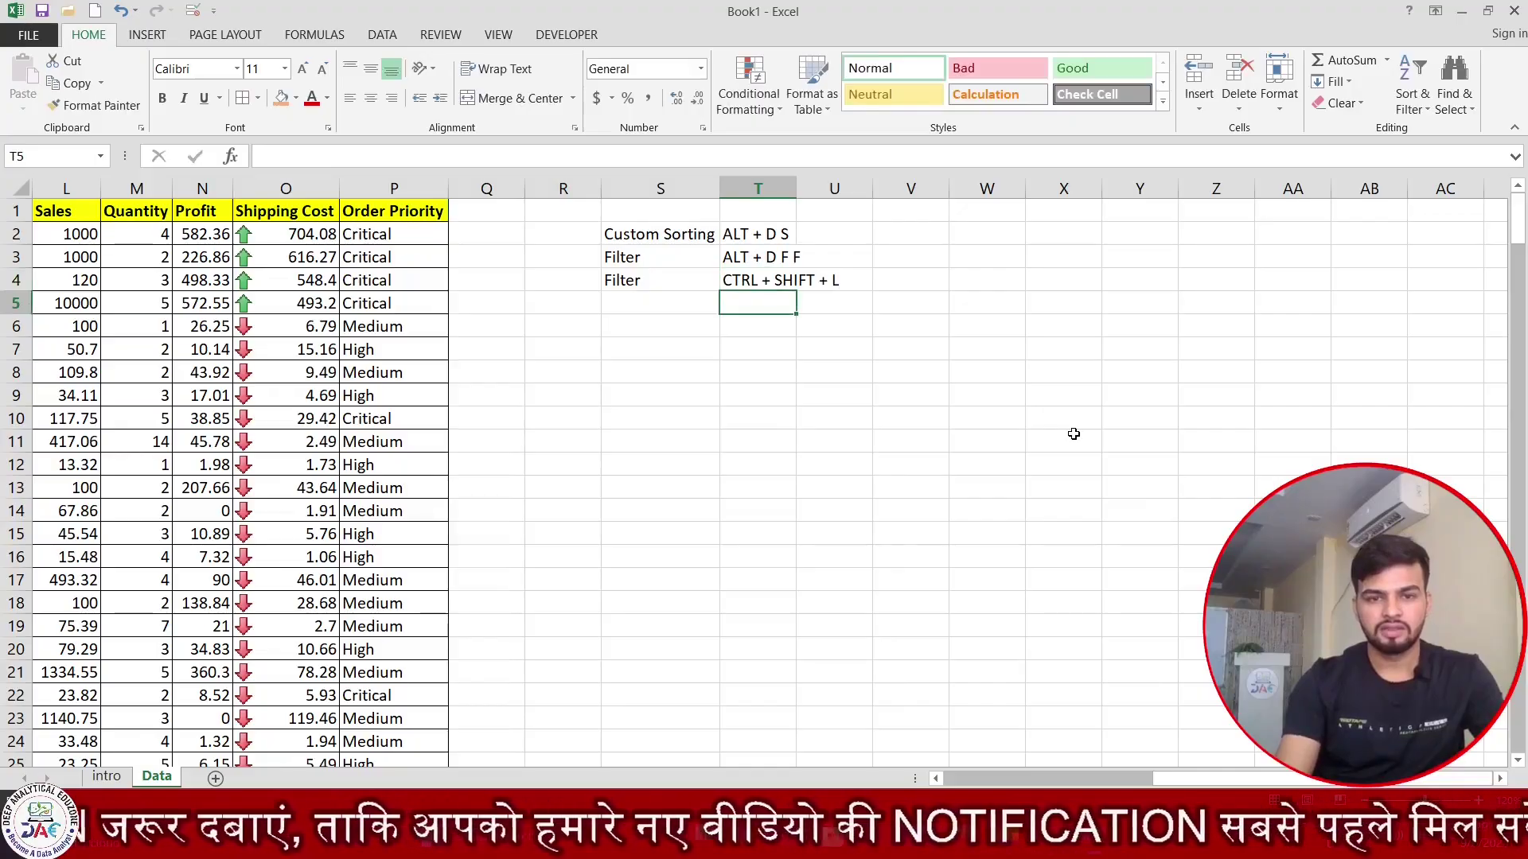
Enter the shortcut text "ALT + A T" in cell T5 and copy the Filter label from above into cell S5.
type("ALT")
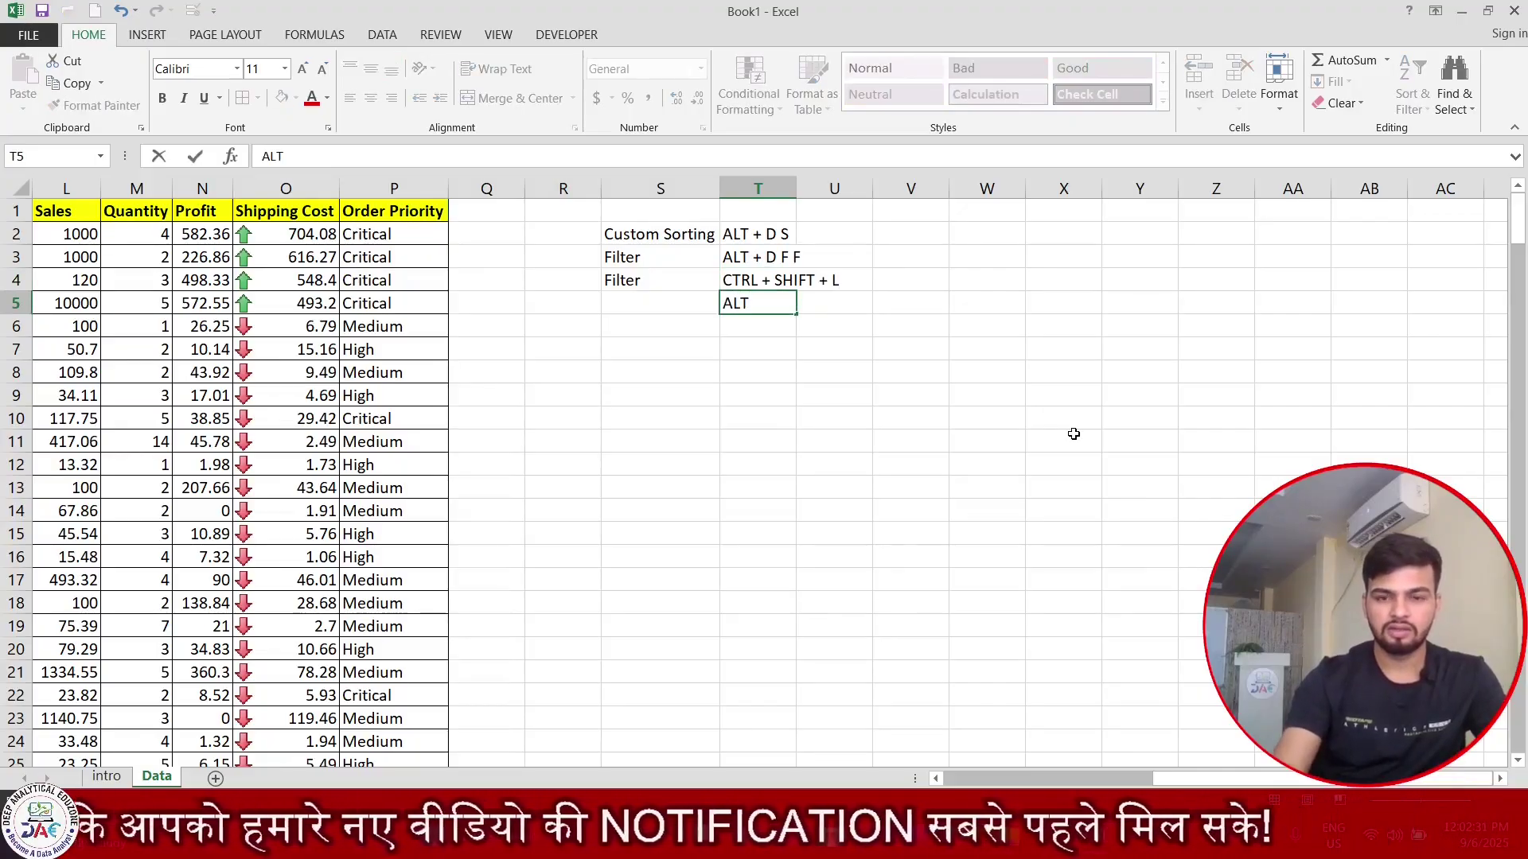
type(" + AT")
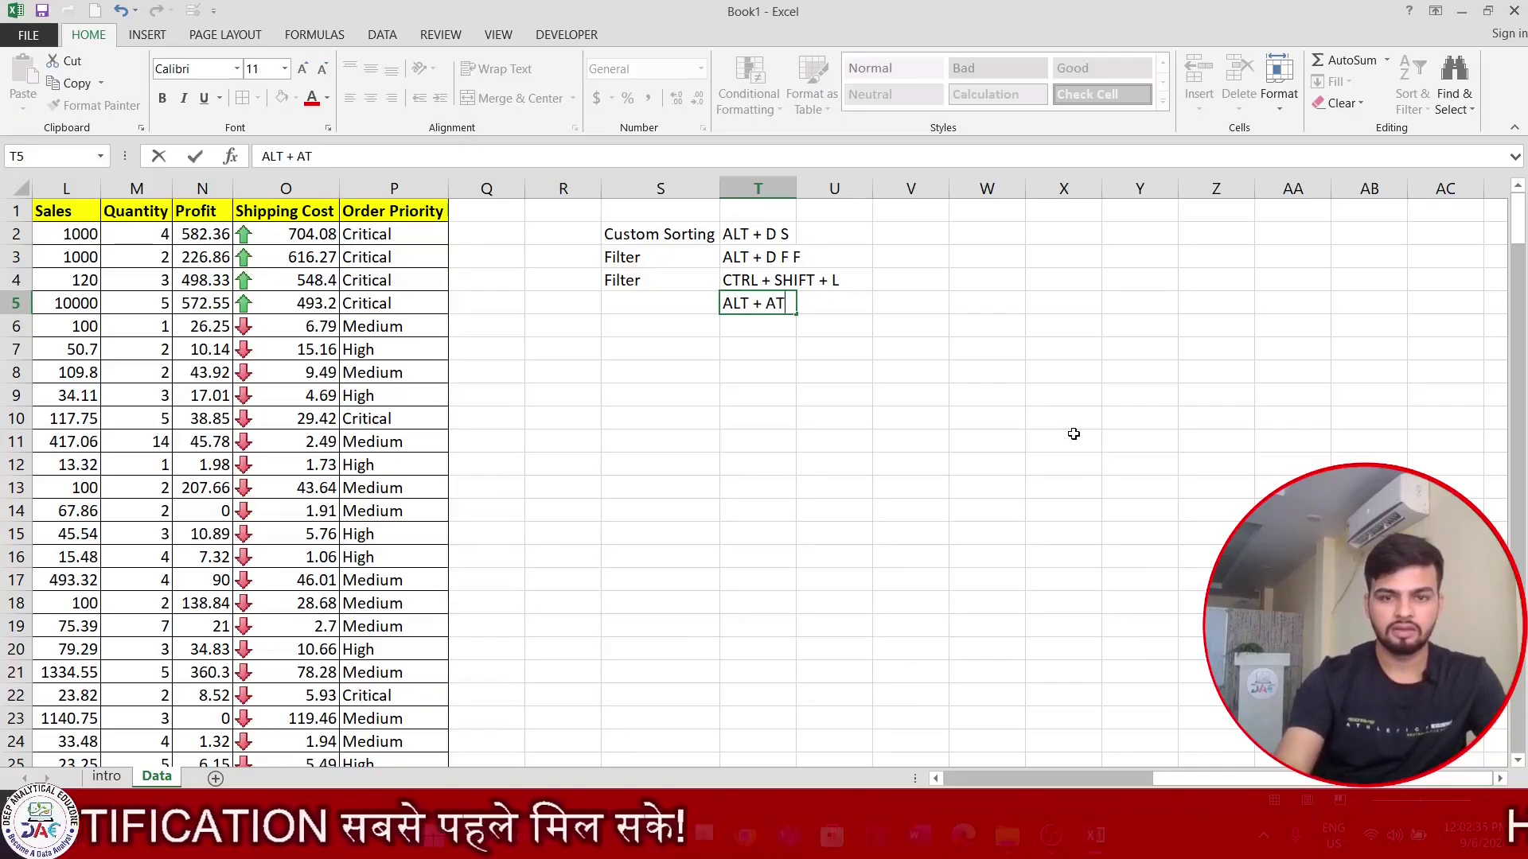
key("BackSpace")
type(" T")
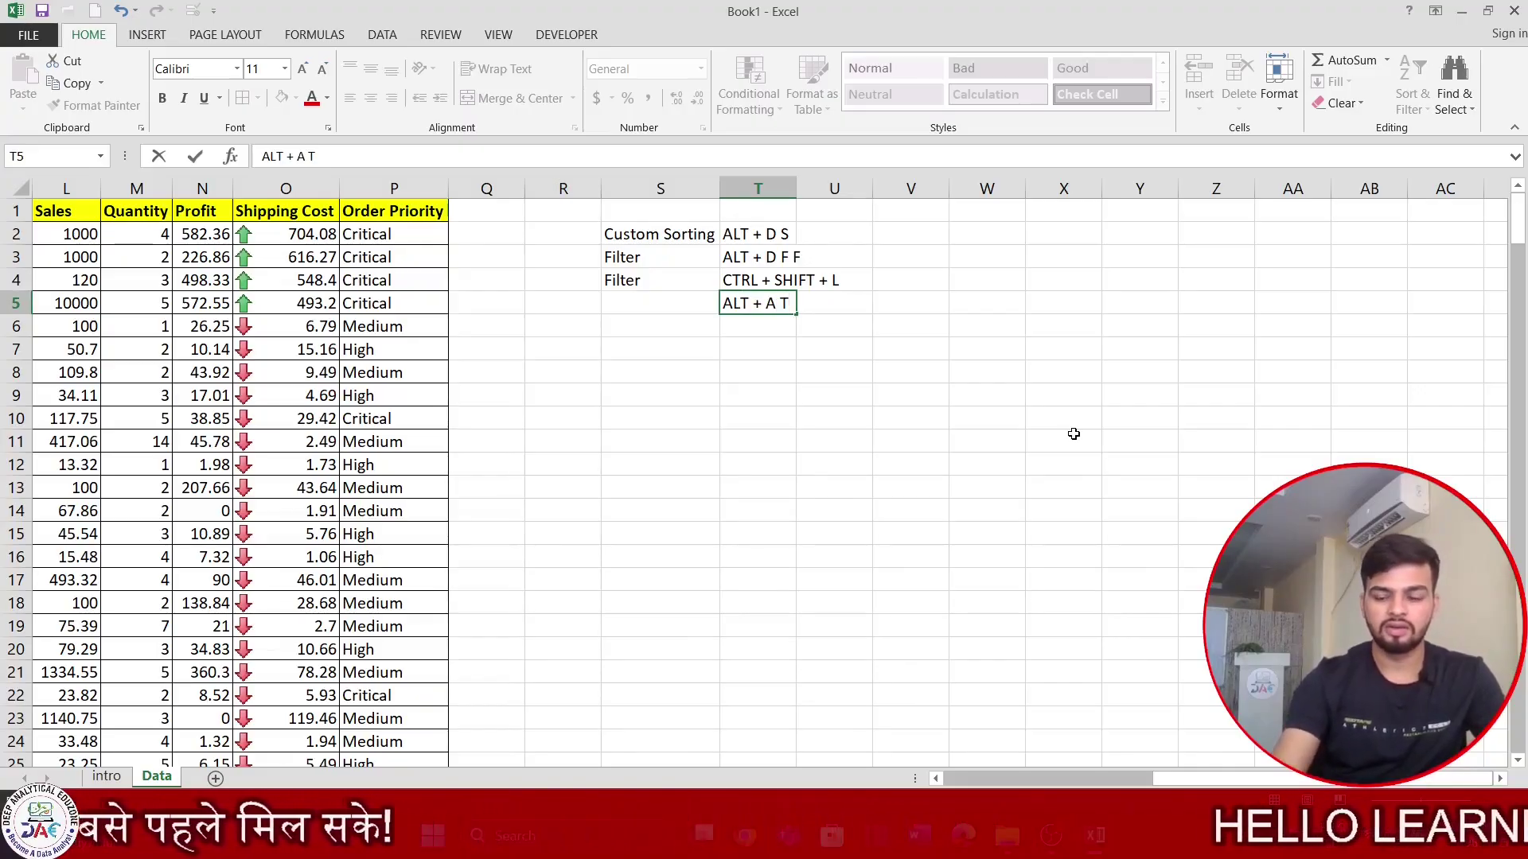
key("Return")
key("Up")
key("Left")
key("ctrl+d")
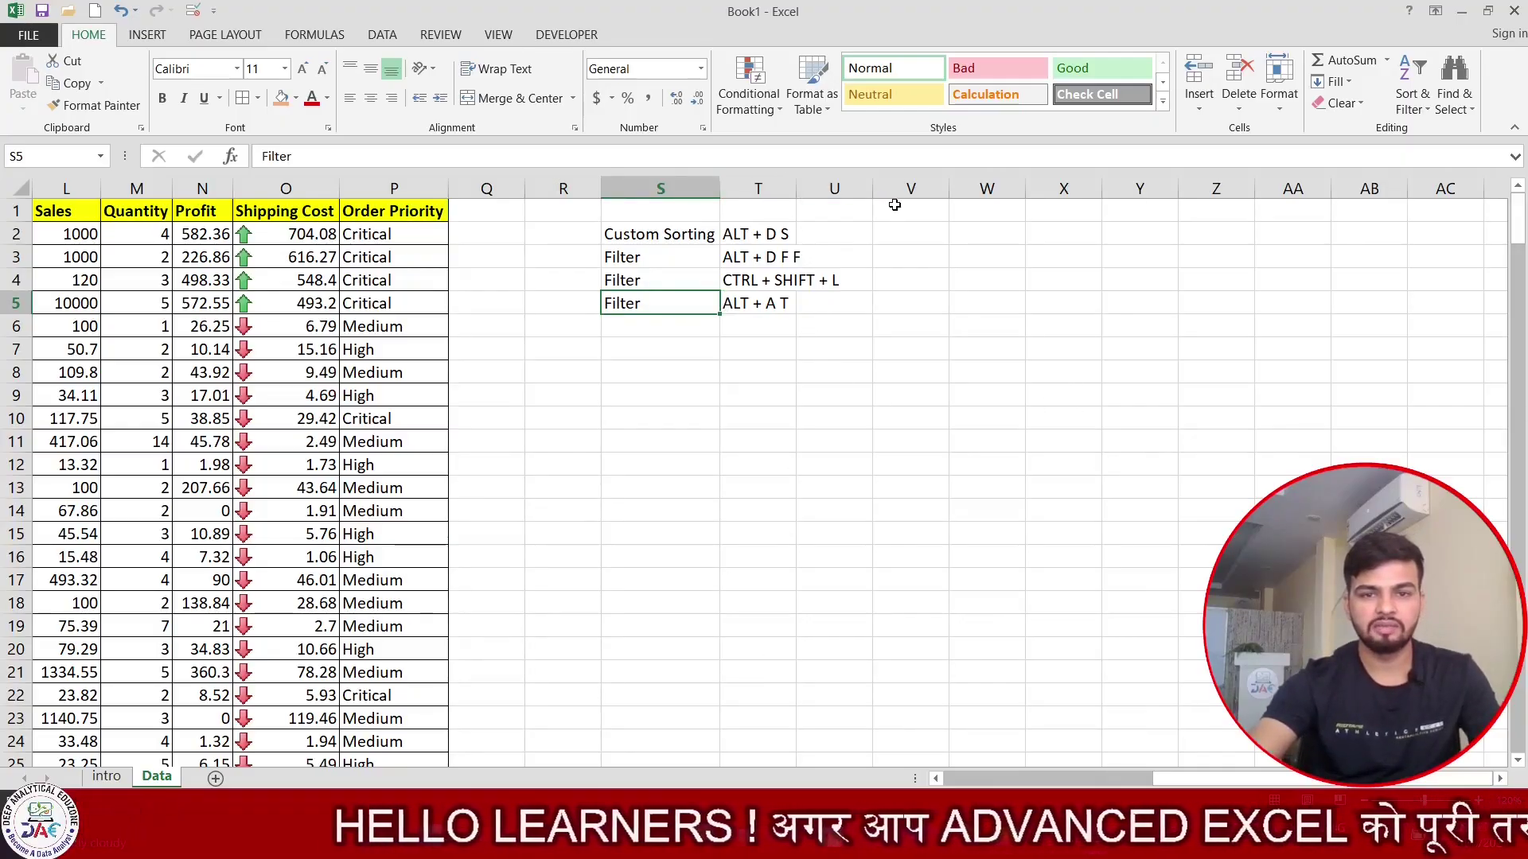
Widen column T so the shortcut texts fit inside their cells.
left_click_drag(796, 189, 940, 187)
left_click(861, 268)
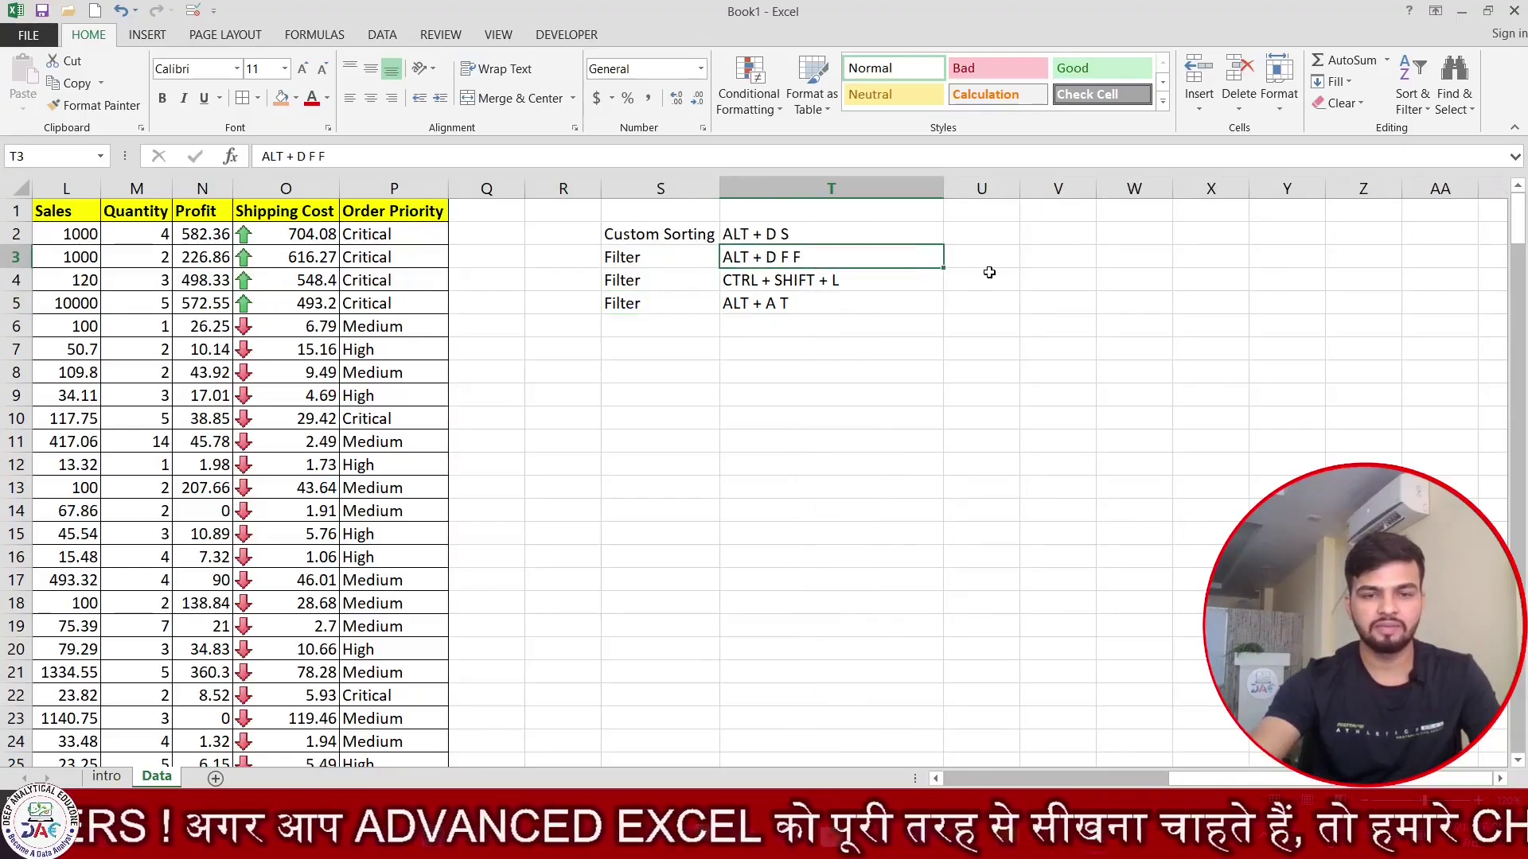
key("Left")
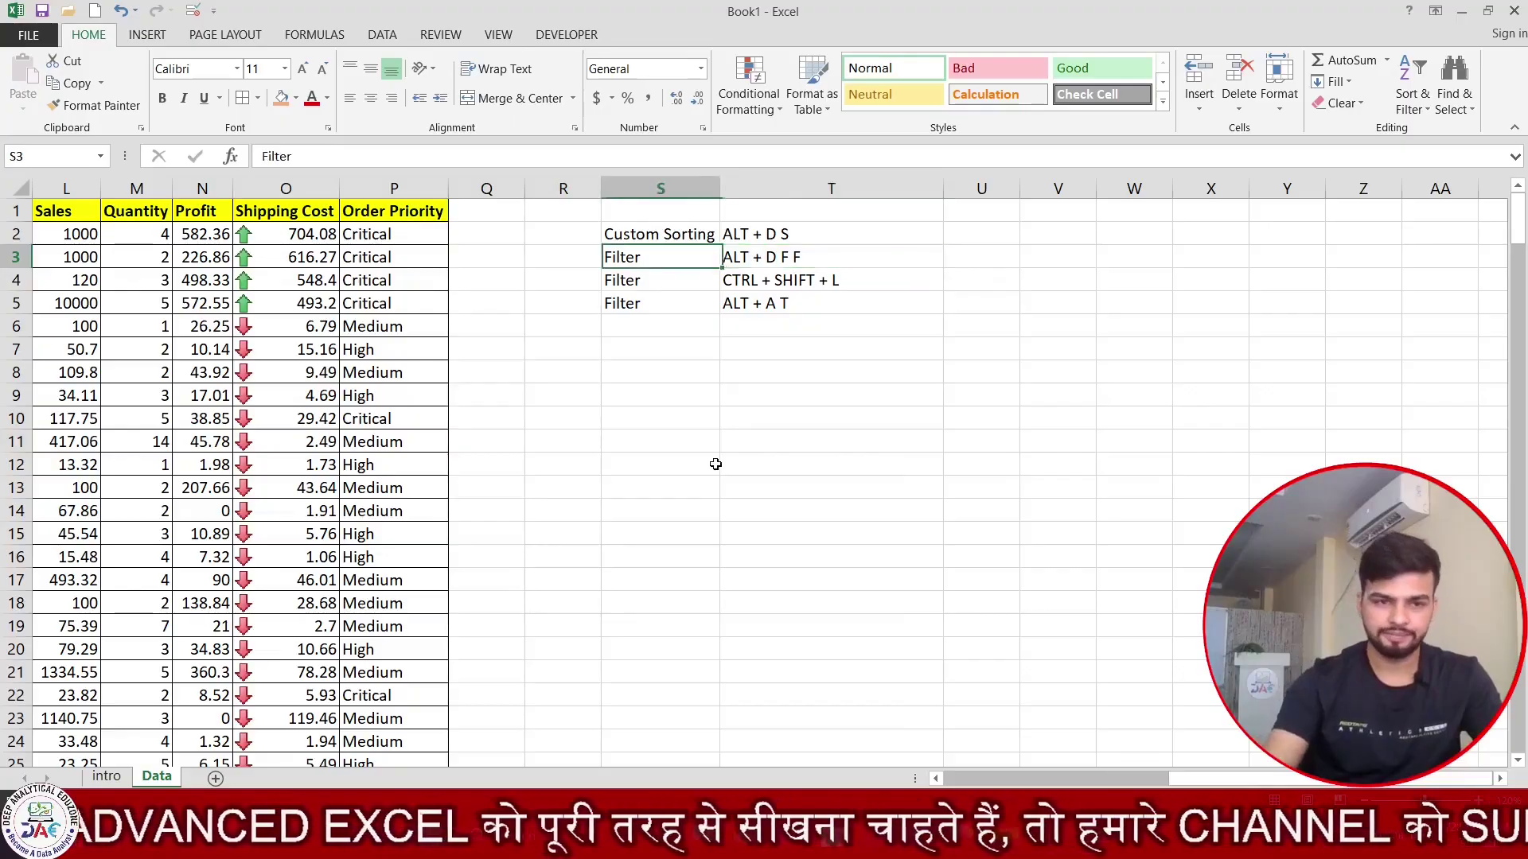
Turn on Filter for the order dataset from cell E15 in the City column.
key("Home")
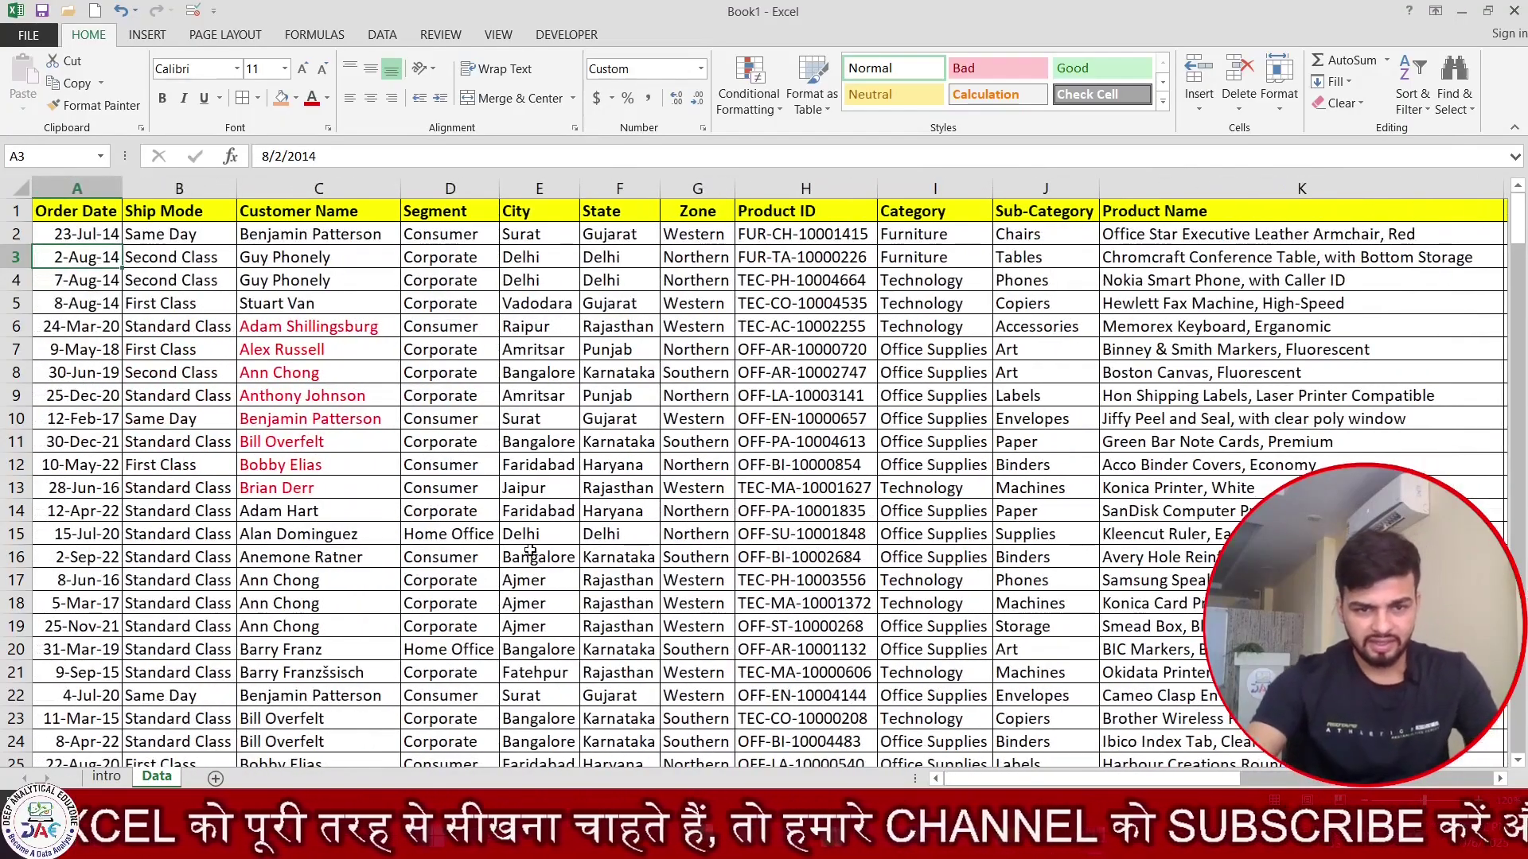
left_click(527, 541)
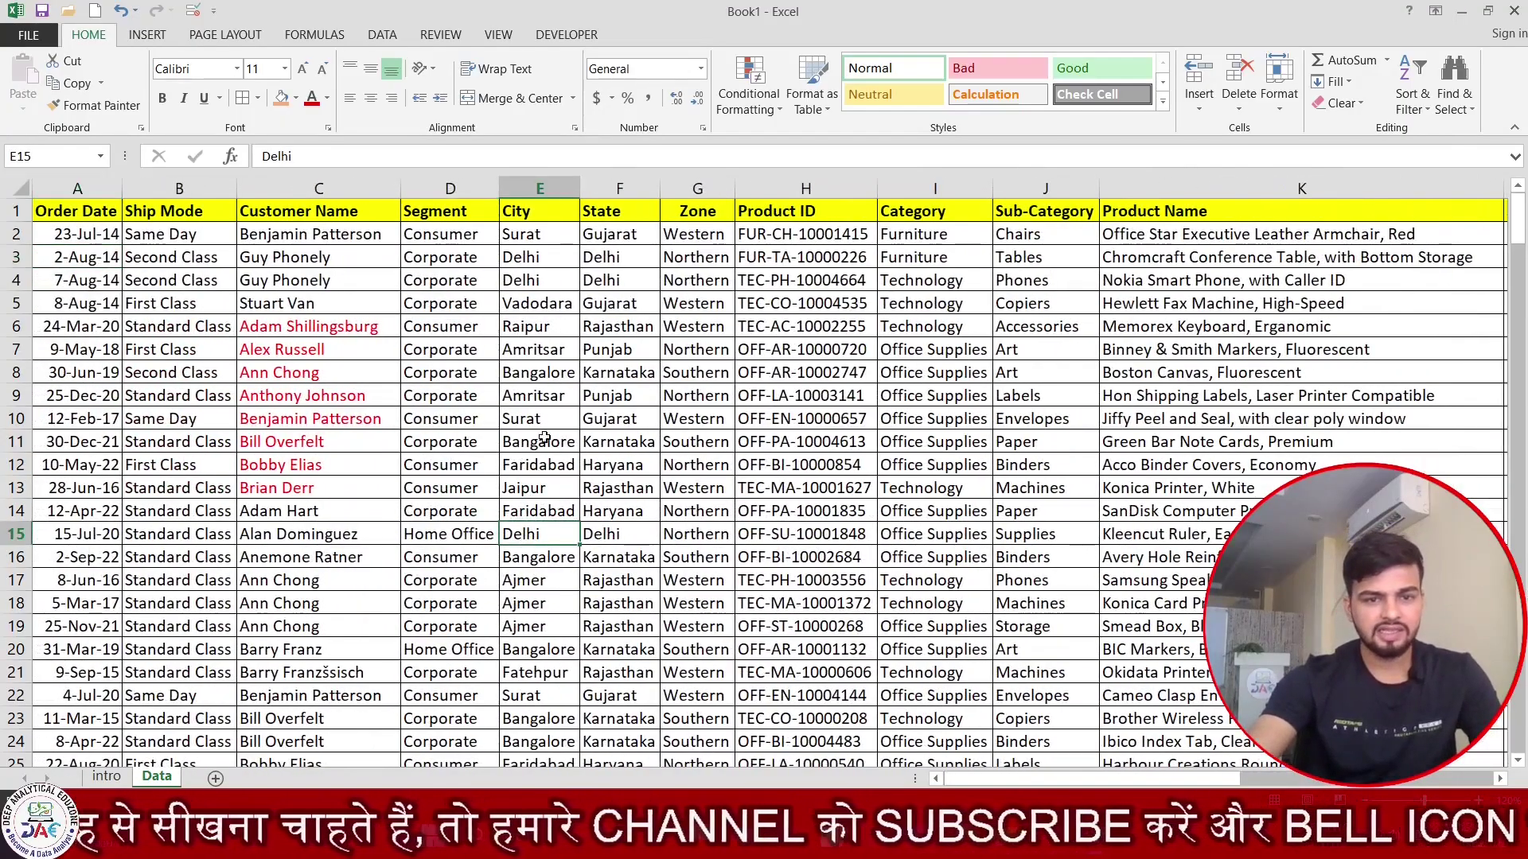
key("alt")
key("d")
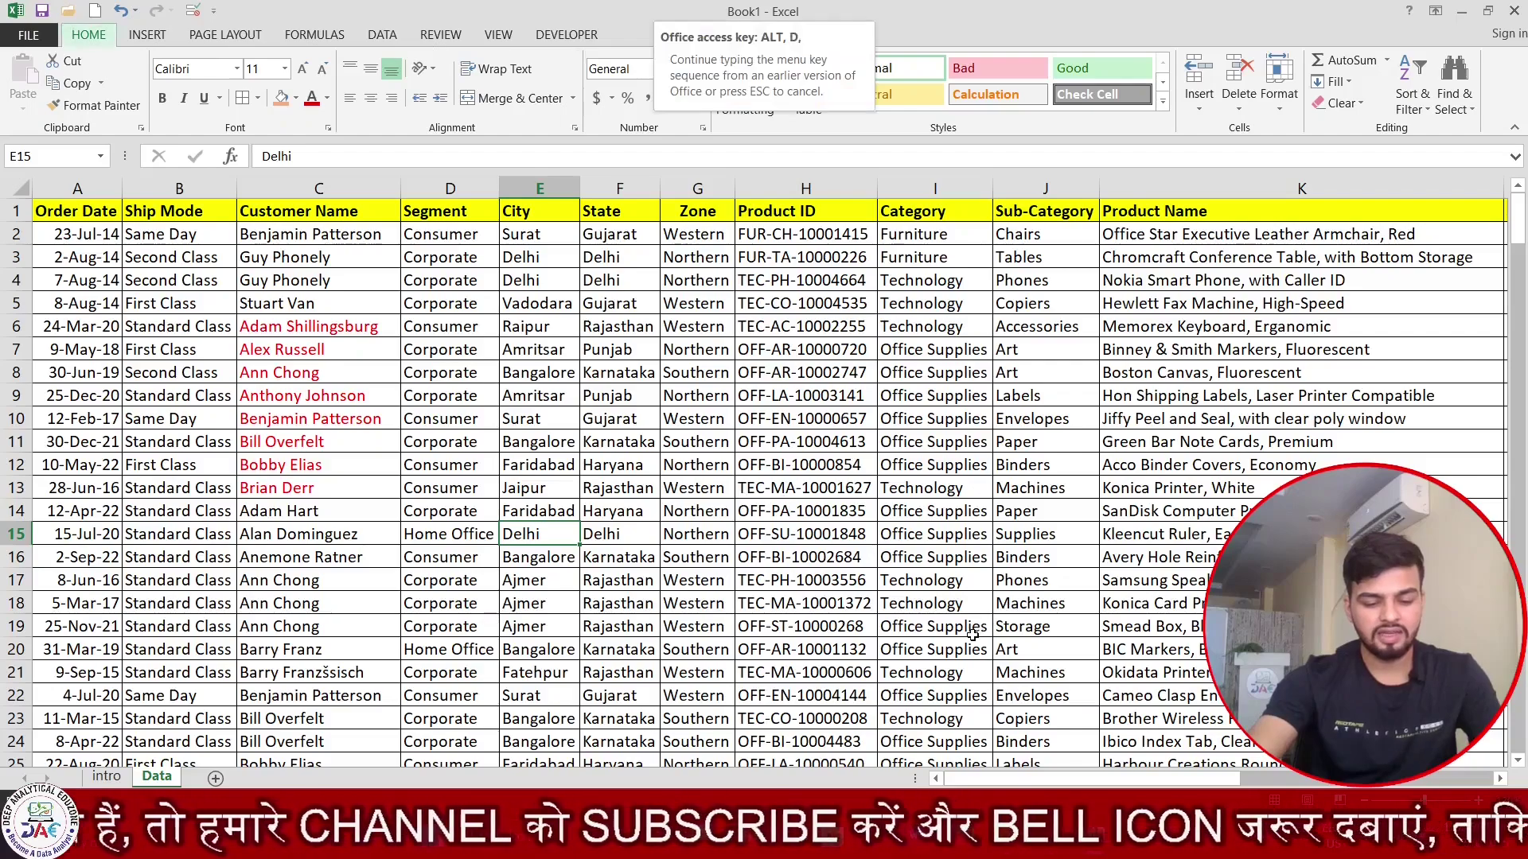
key("f")
key("f")
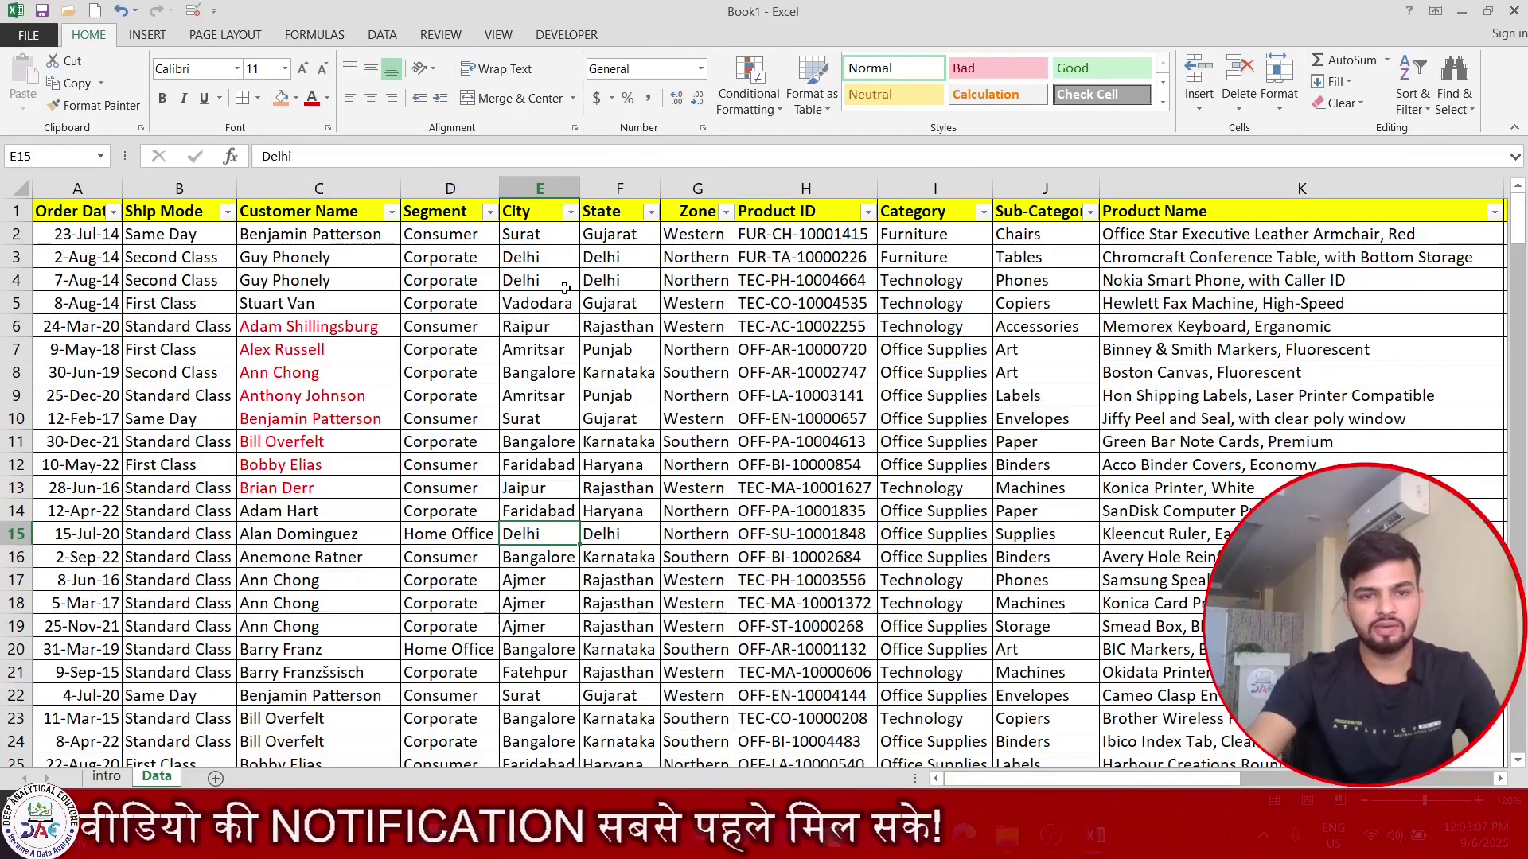
Filter the City column to show only the Delhi records.
left_click(571, 212)
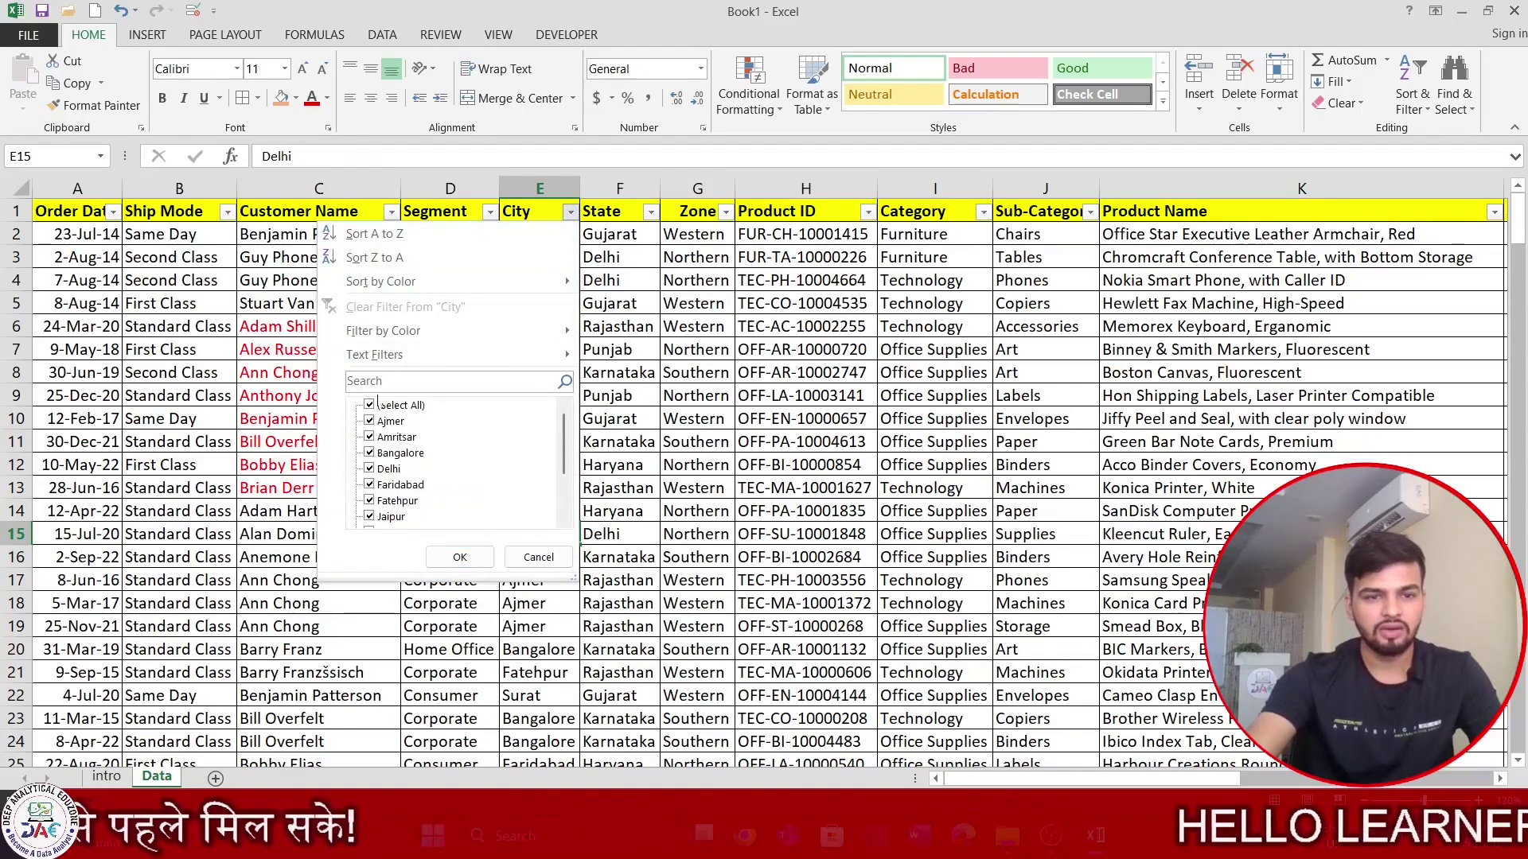
left_click(369, 405)
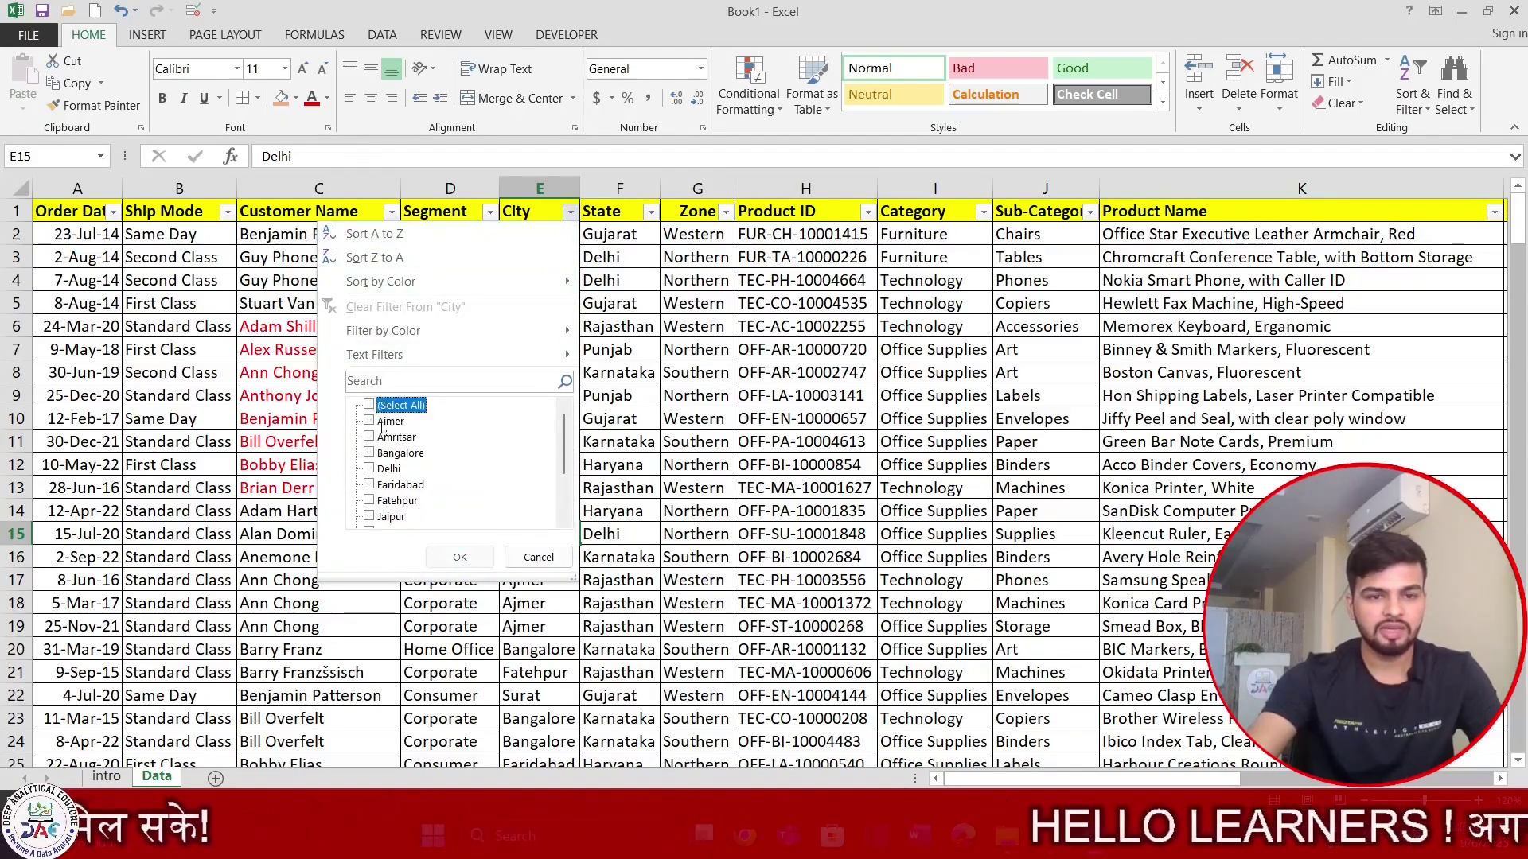
left_click(370, 470)
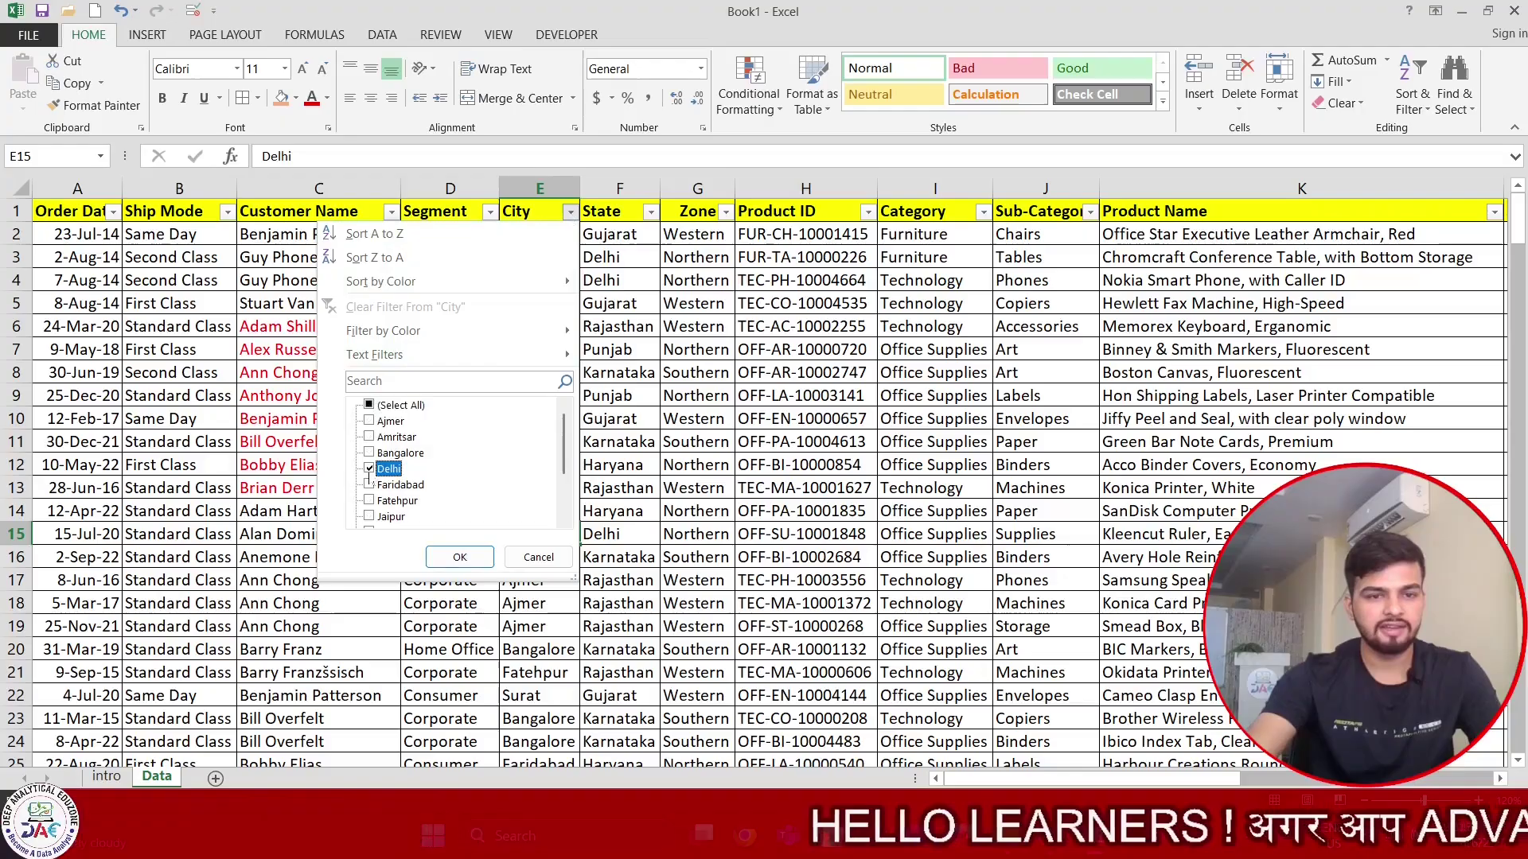
left_click(460, 557)
scroll(512, 349, "down", 20)
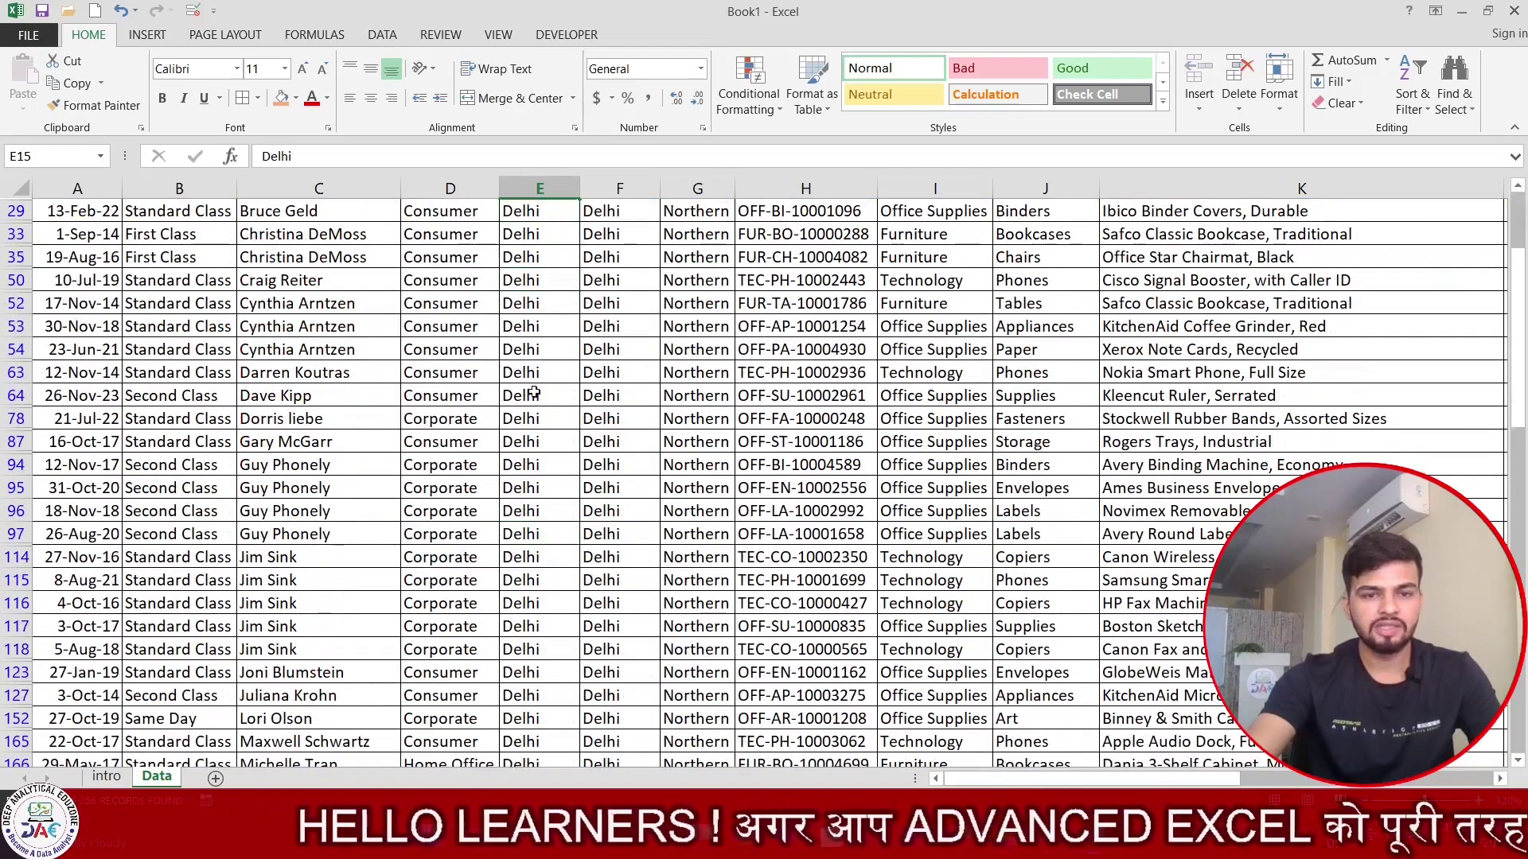
scroll(532, 574, "down", 6)
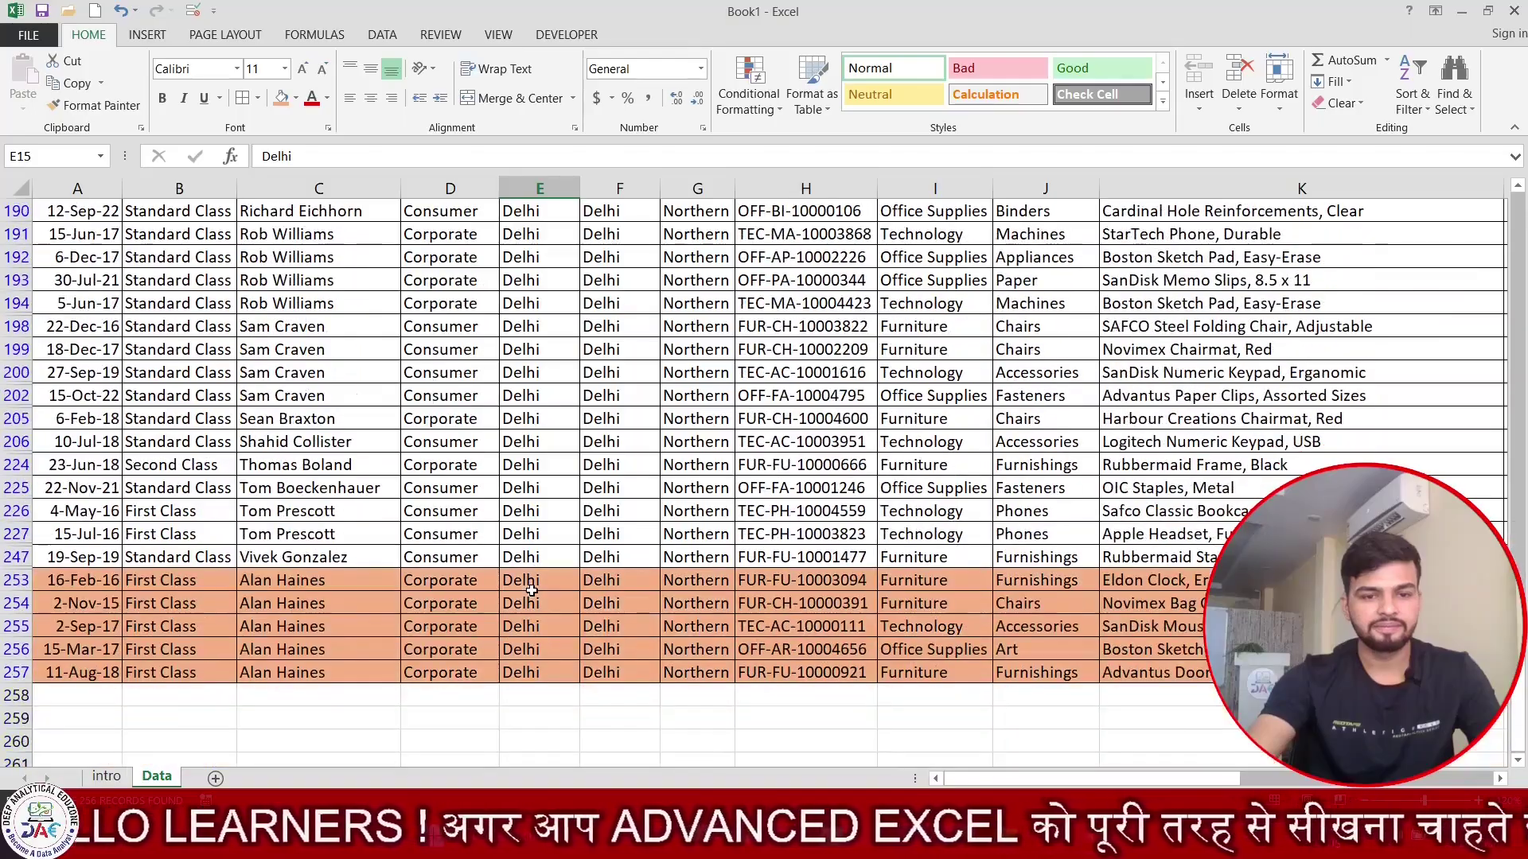
scroll(541, 566, "up", 6)
scroll(557, 541, "up", 13)
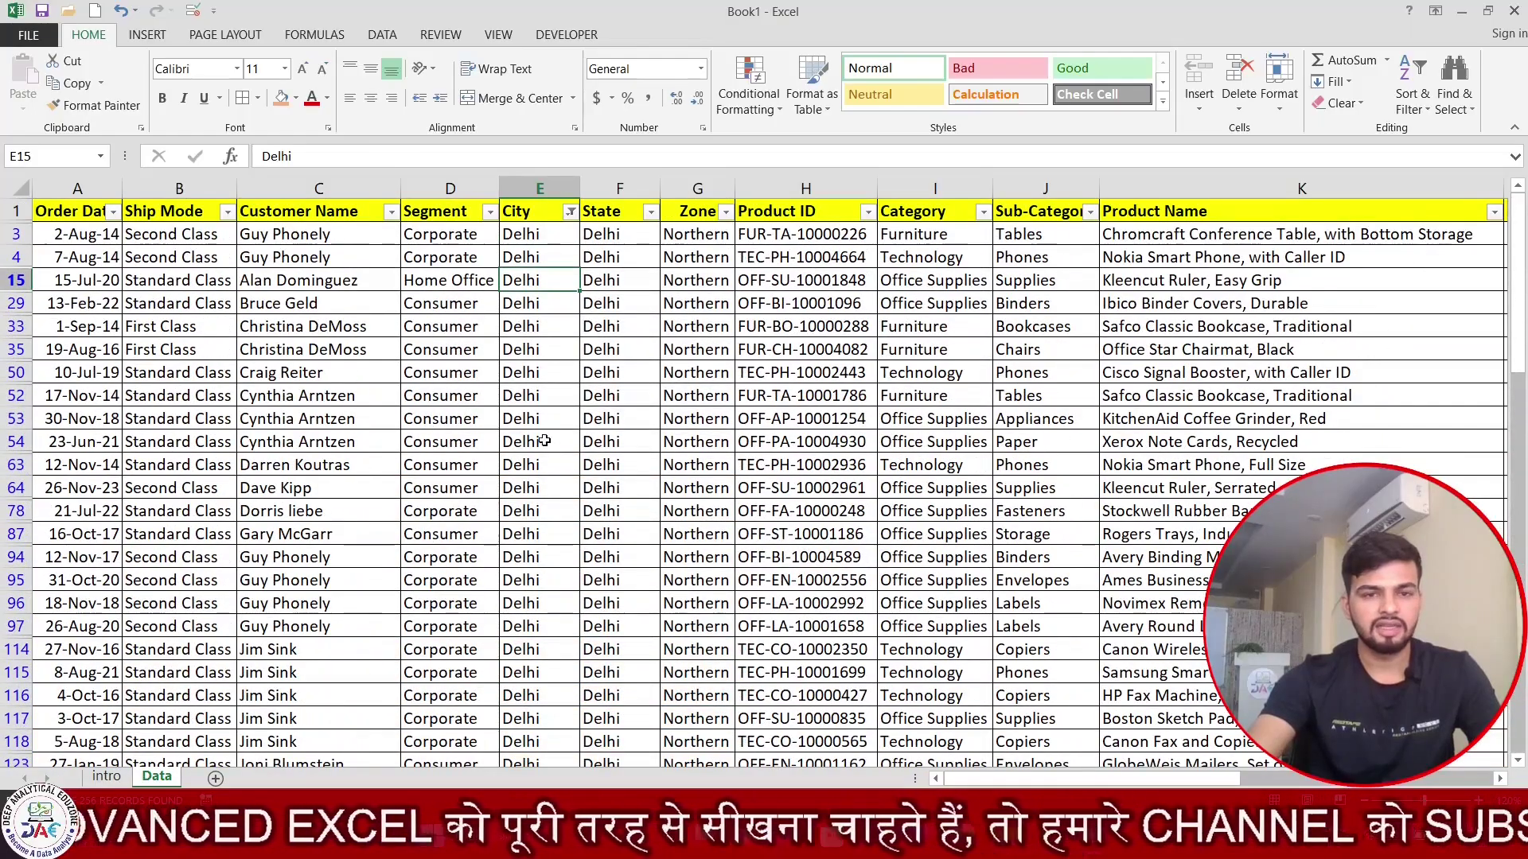
scroll(569, 493, "down", 14)
scroll(570, 475, "up", 14)
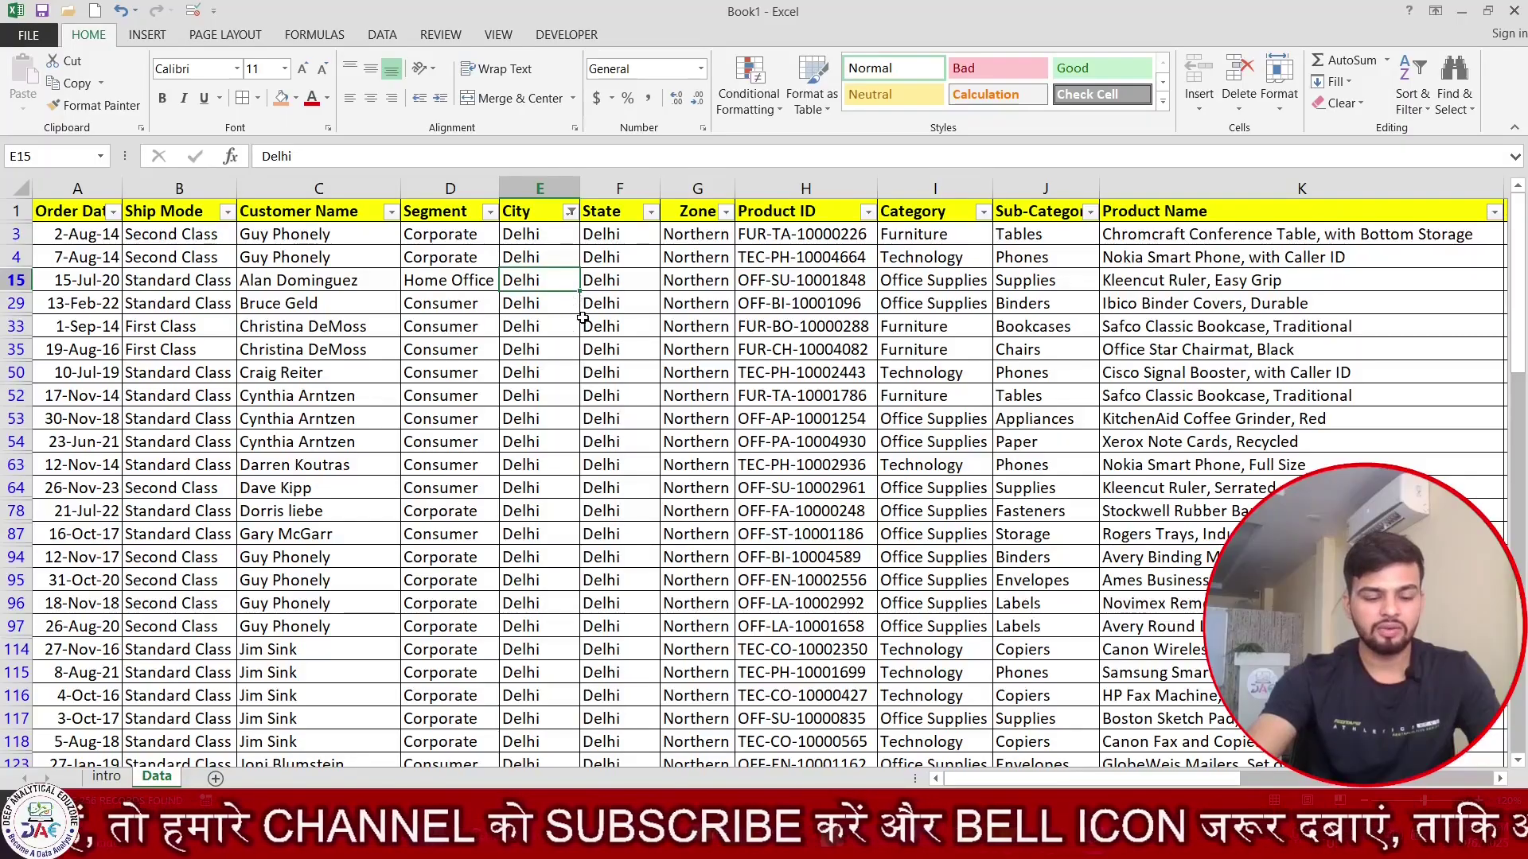
Copy the whole filtered dataset and add a new worksheet named "Delhi".
key("ctrl+a")
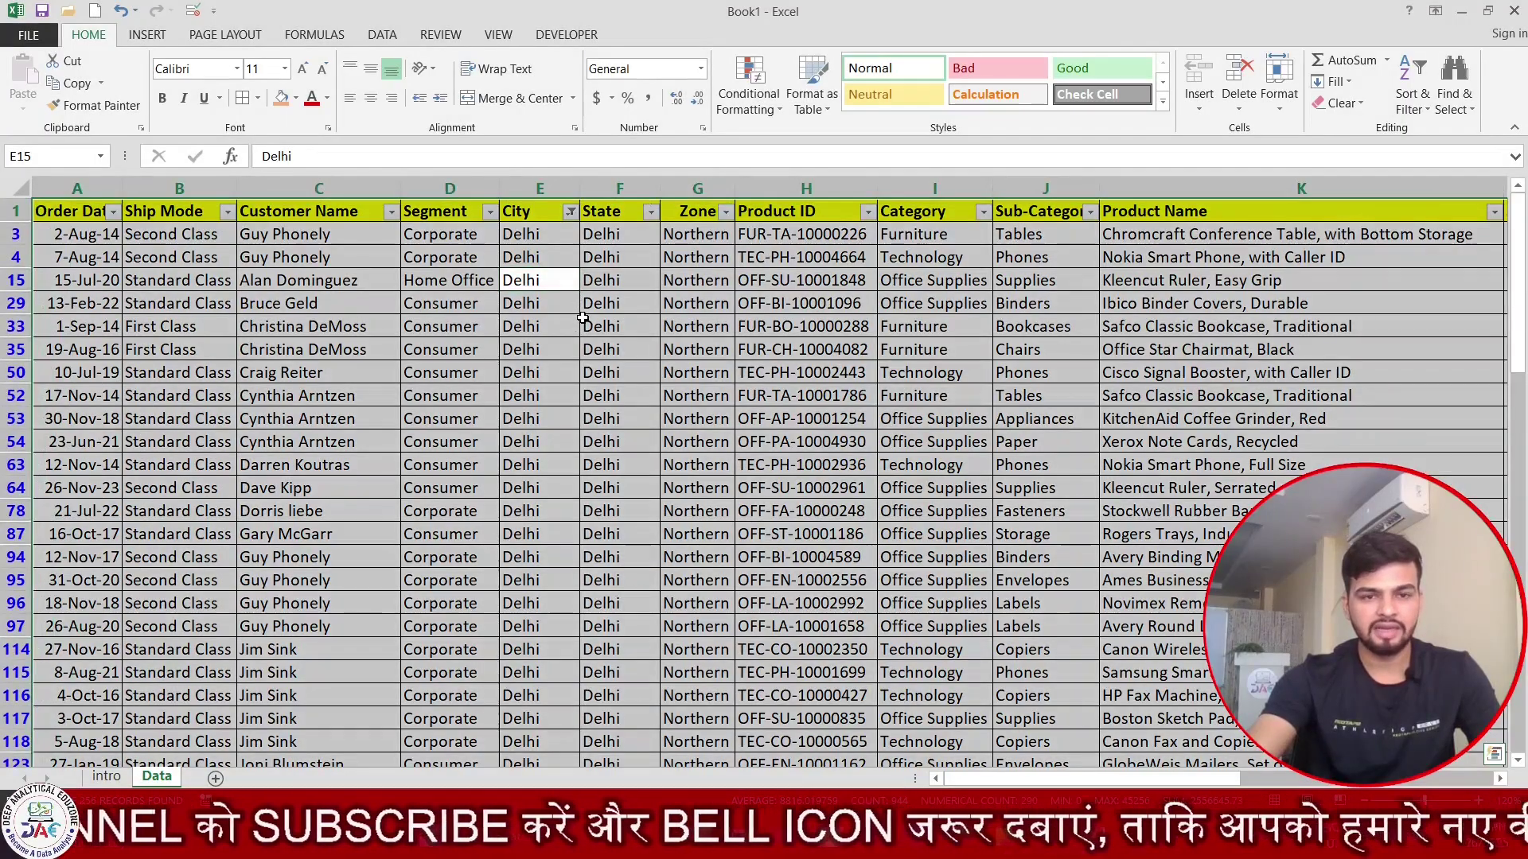
key("ctrl+c")
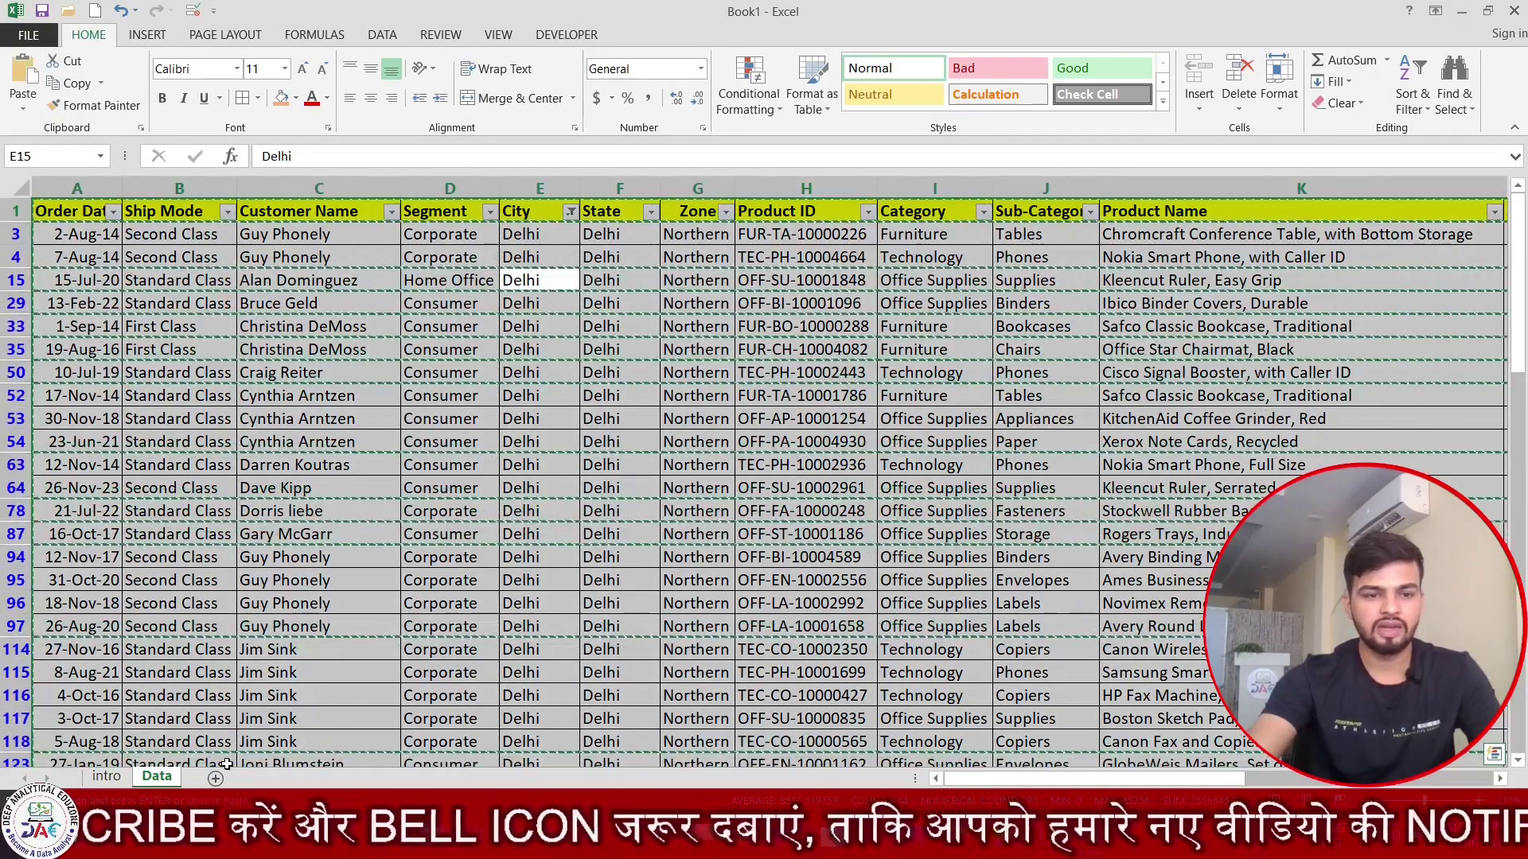
left_click(215, 779)
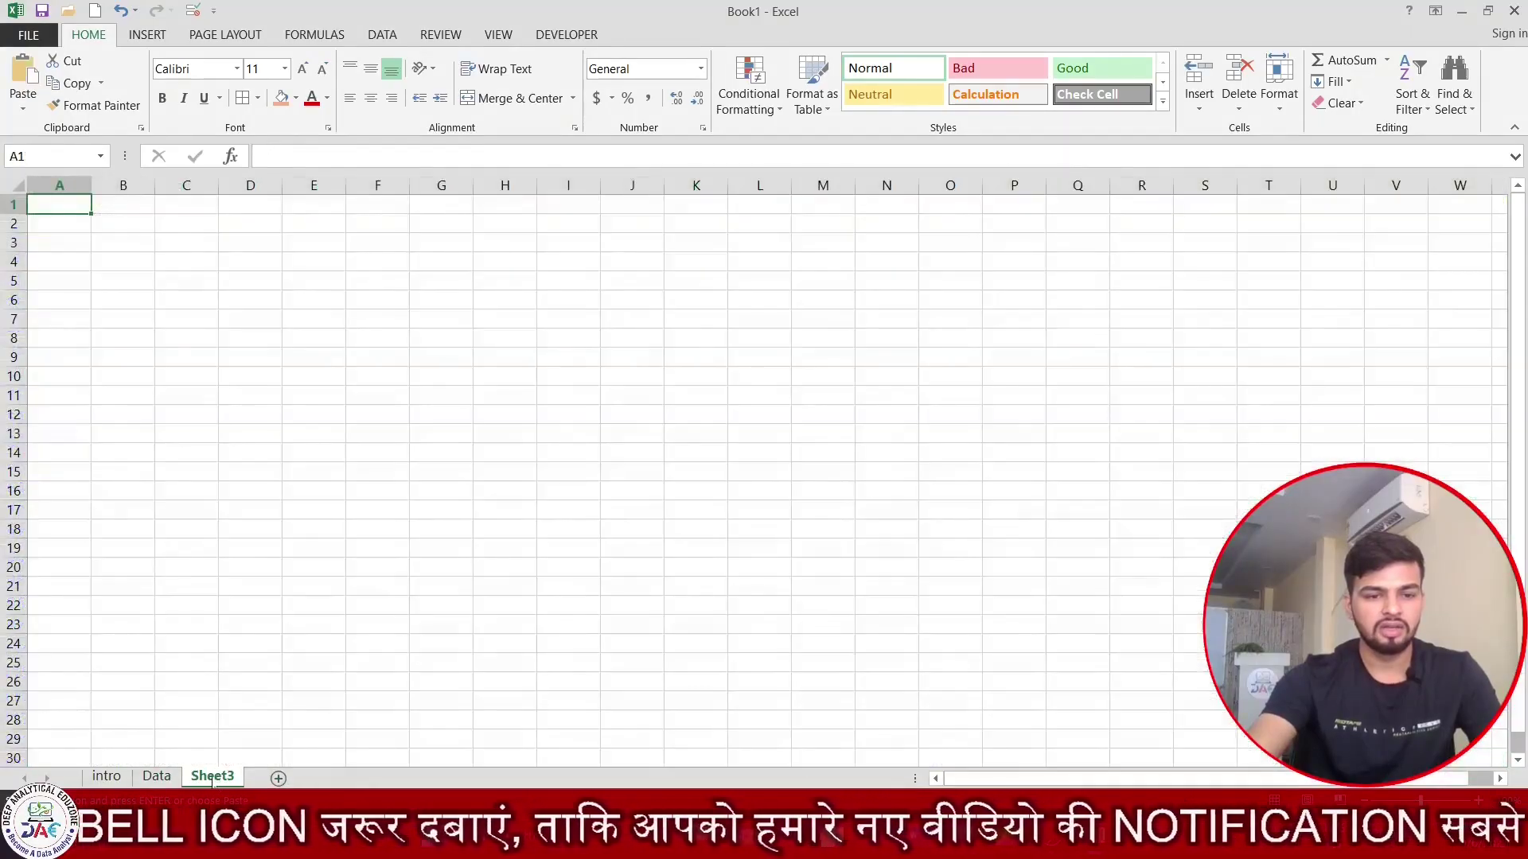
double_click(213, 778)
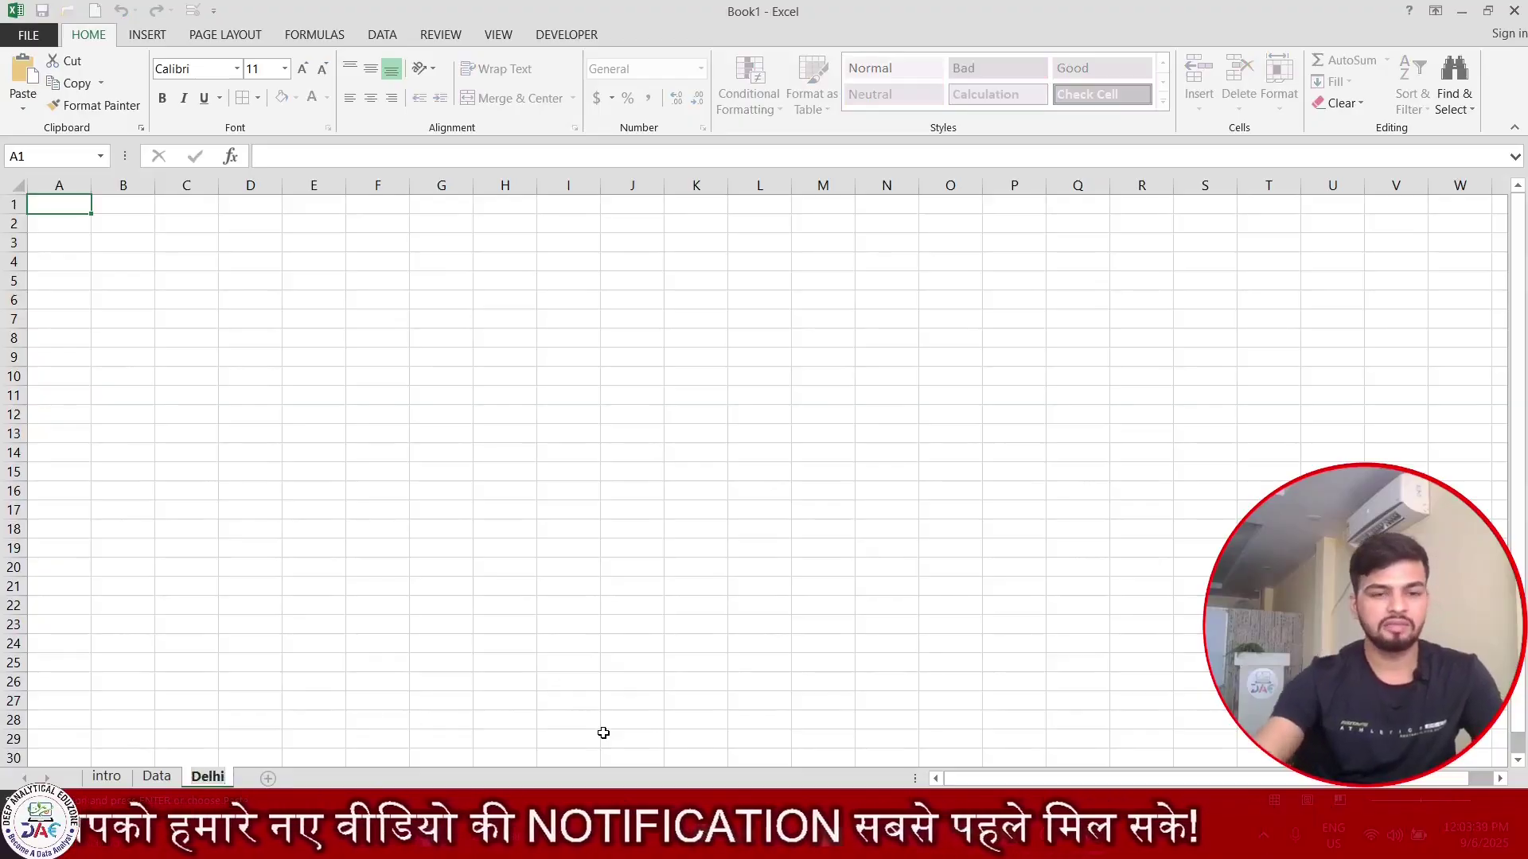
Paste the copied records into the Delhi sheet starting at cell A1 and autofit the column widths.
left_click(63, 199)
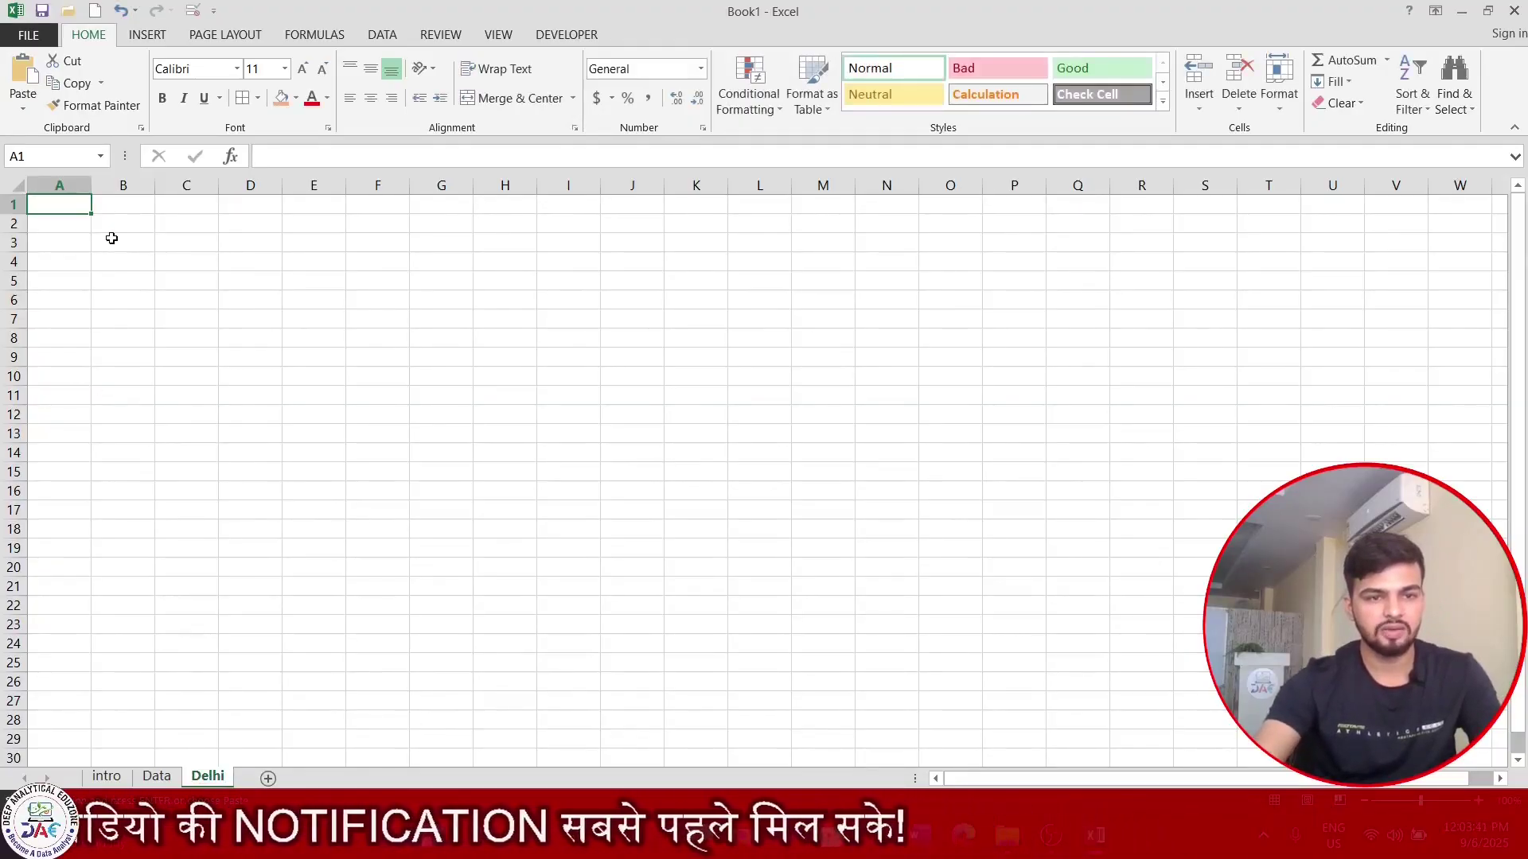
key("ctrl+v")
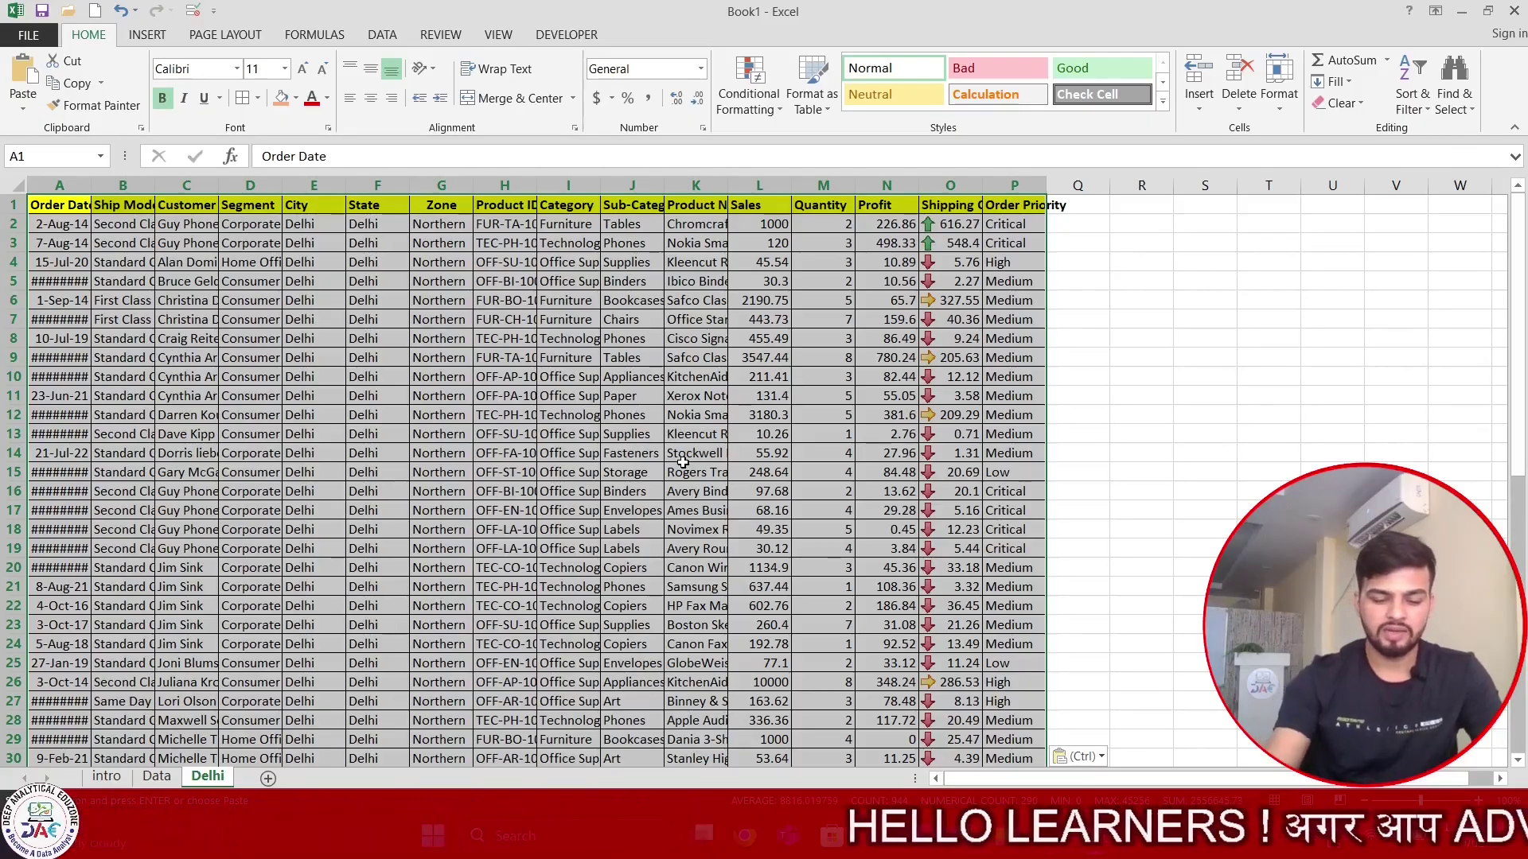
key("alt+h")
key("o")
key("i")
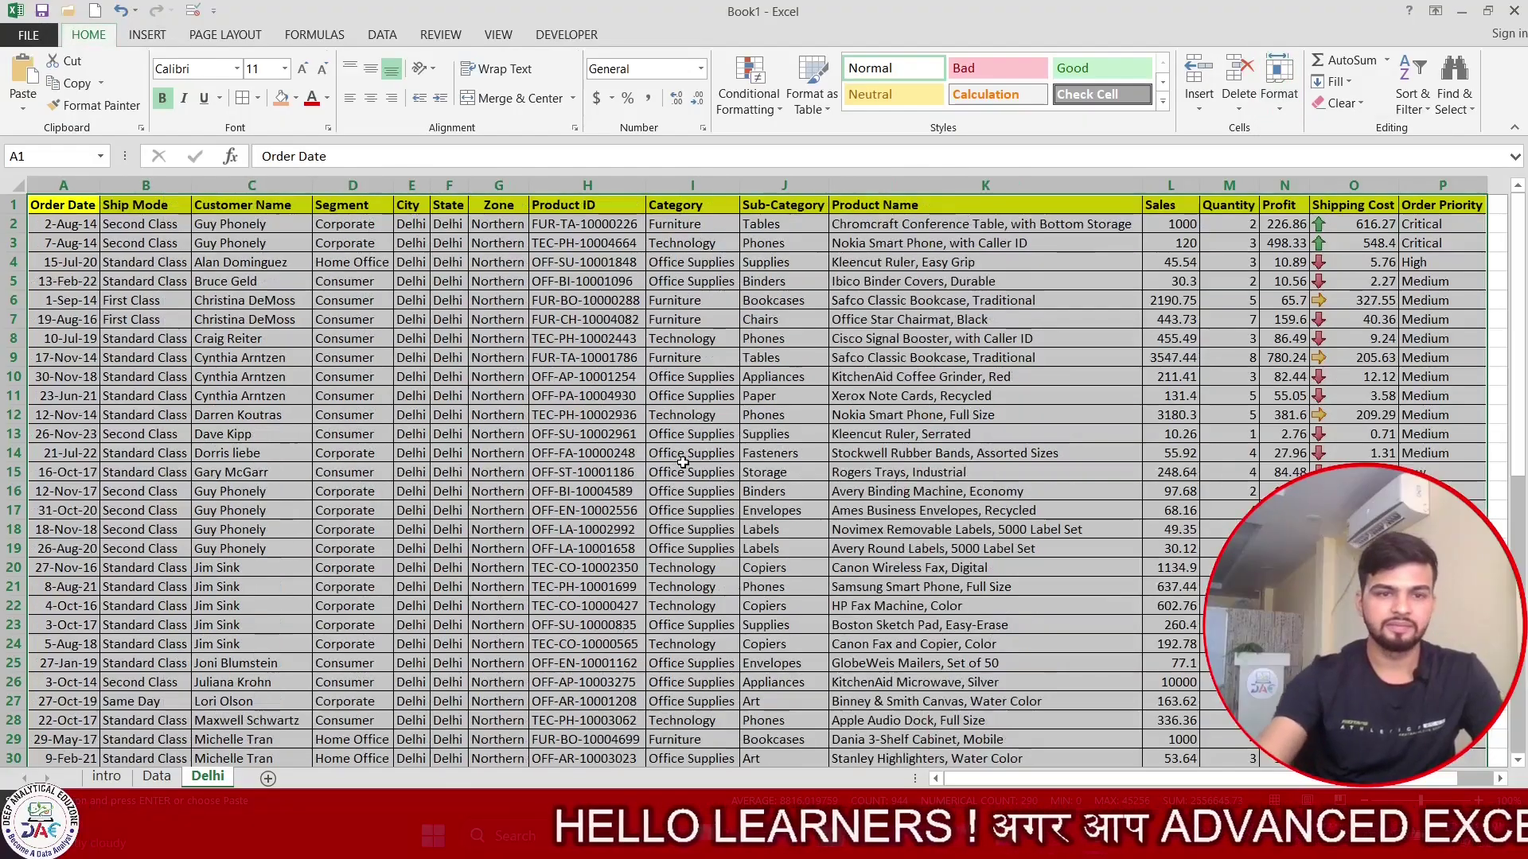
left_click(746, 432)
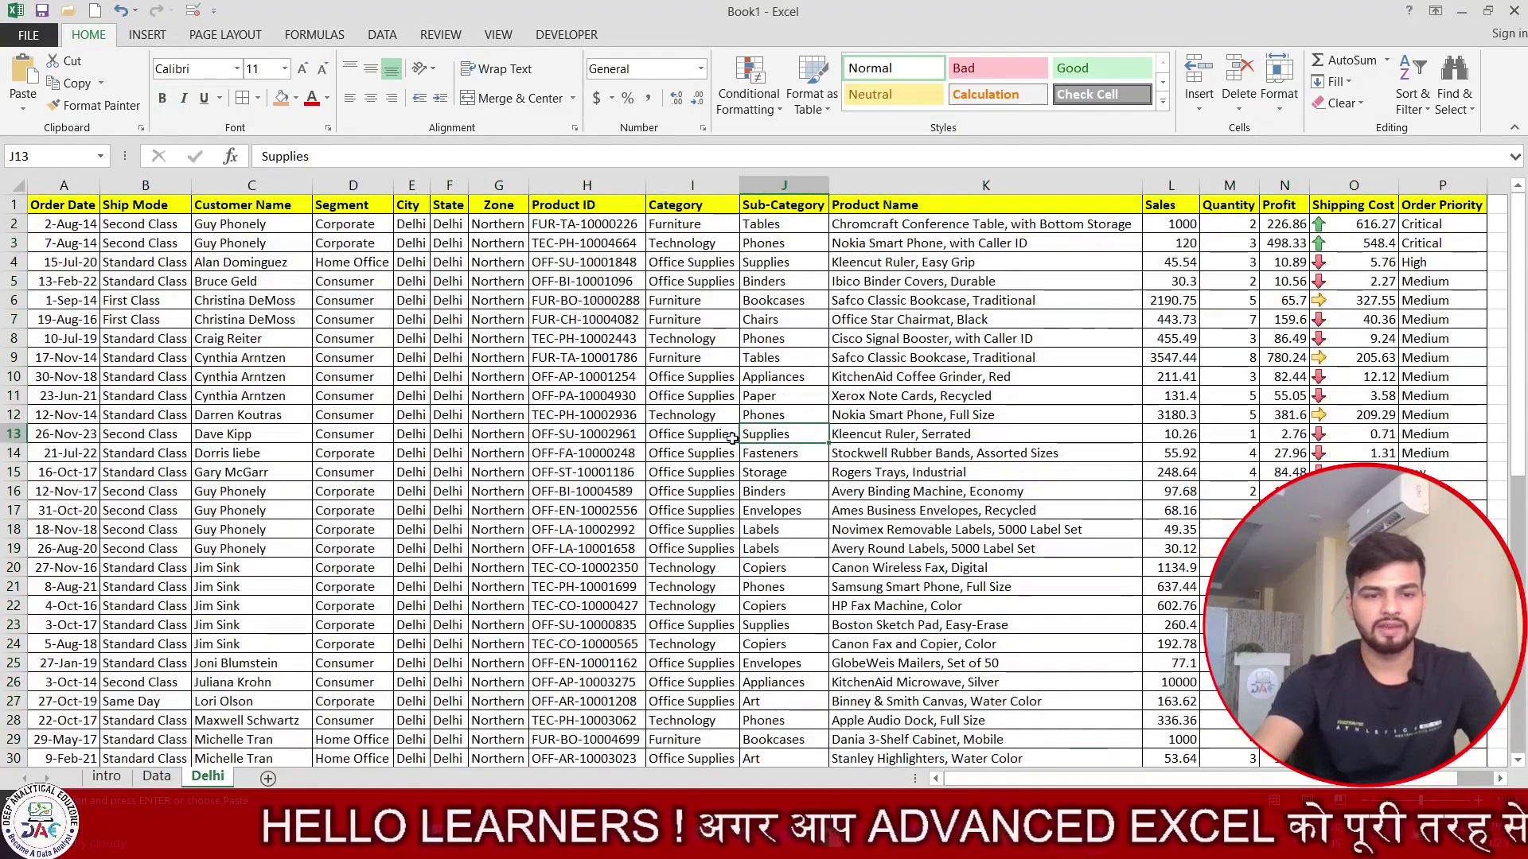
Return to the Data sheet and turn off the filter on the order dataset.
left_click(156, 776)
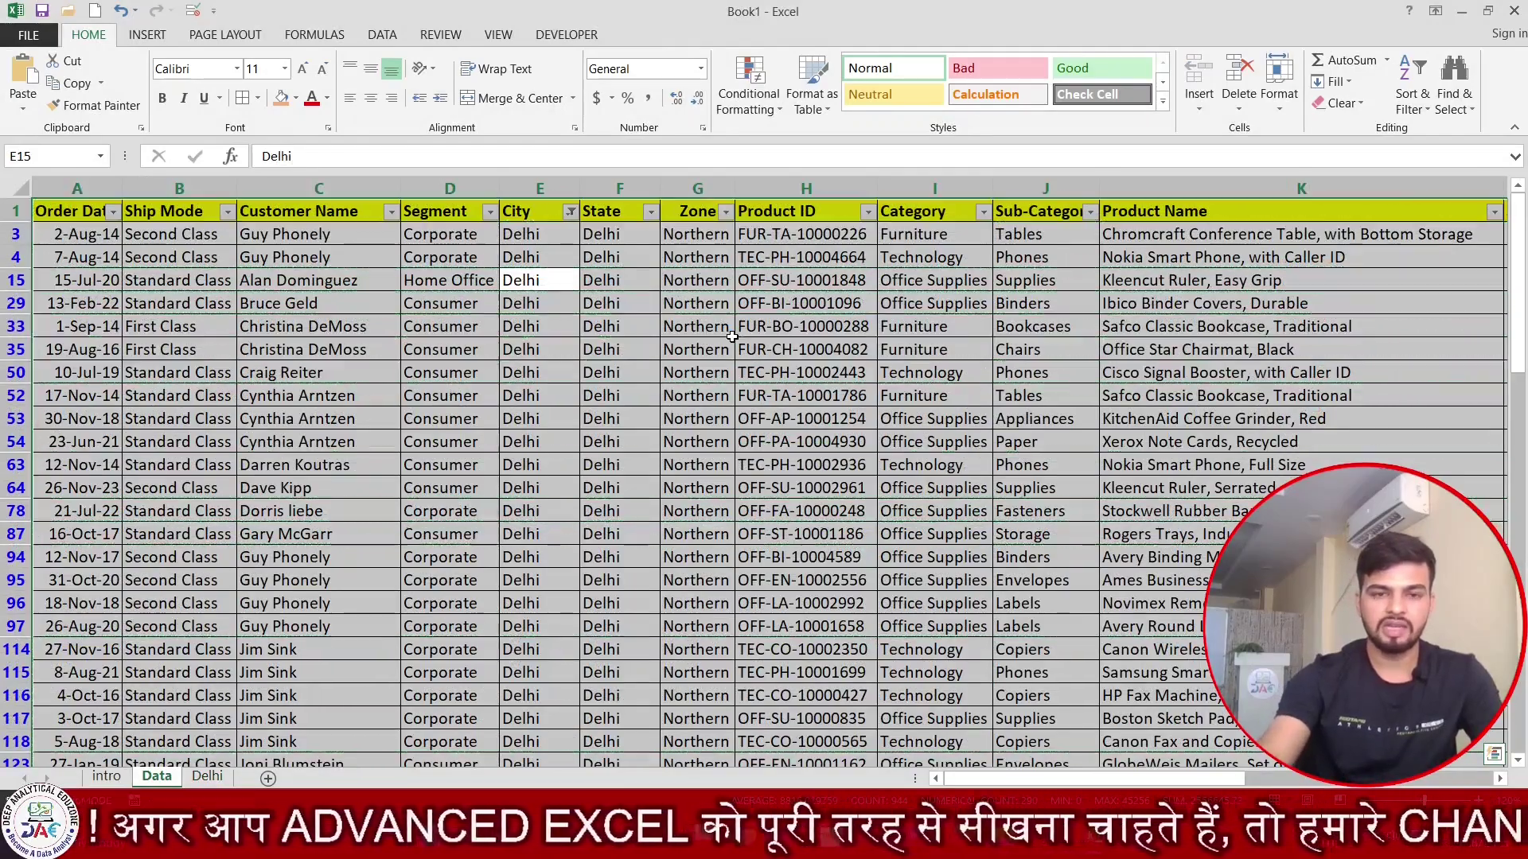
key("ctrl+shift+l")
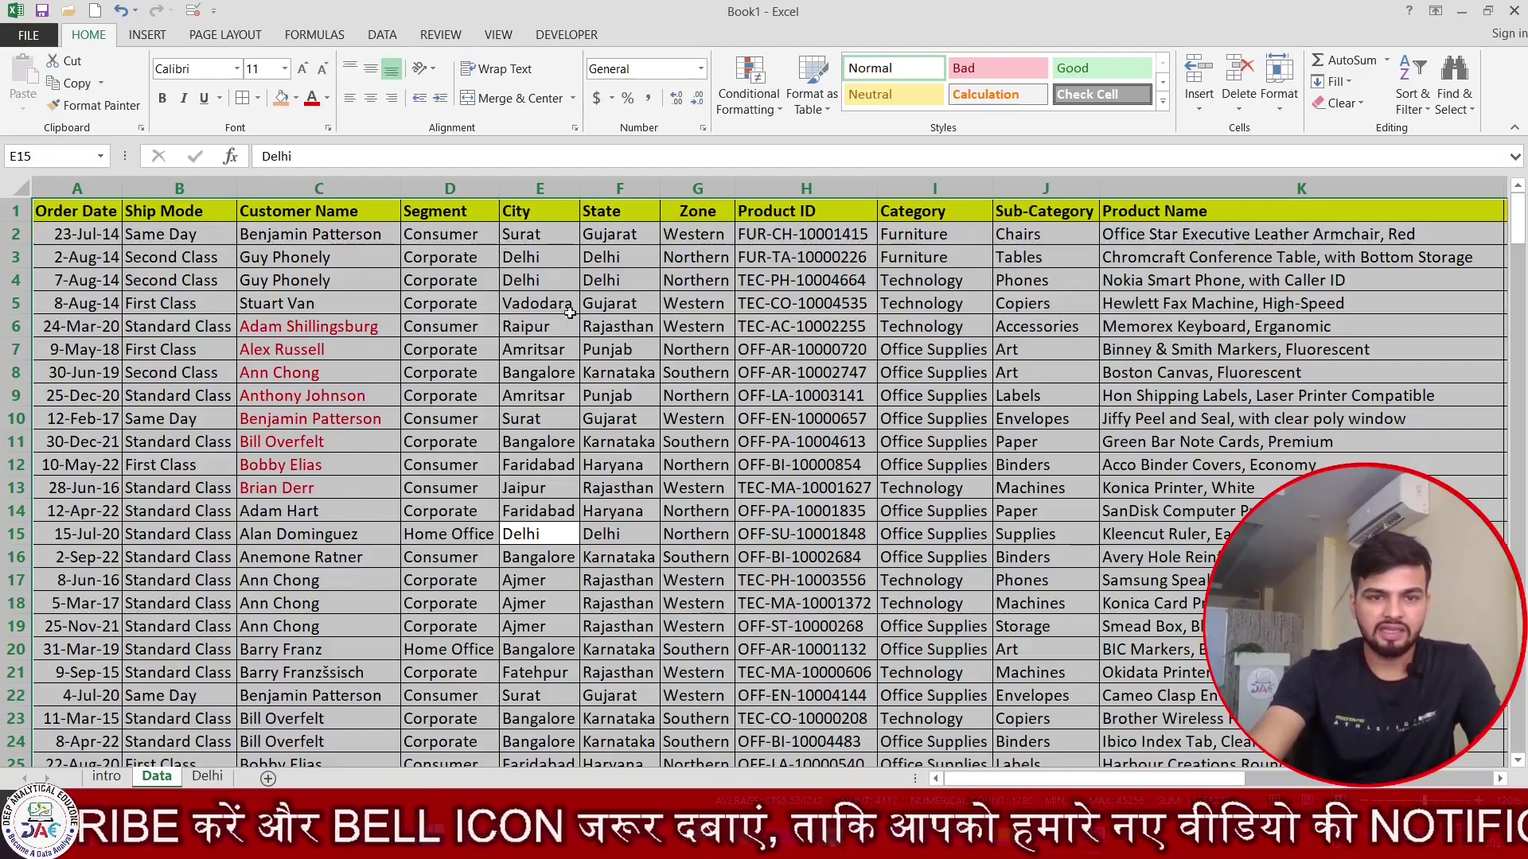
Turn on filtering for the order table and filter the City column to Ajmer and Delhi.
left_click(604, 350)
left_click(557, 398)
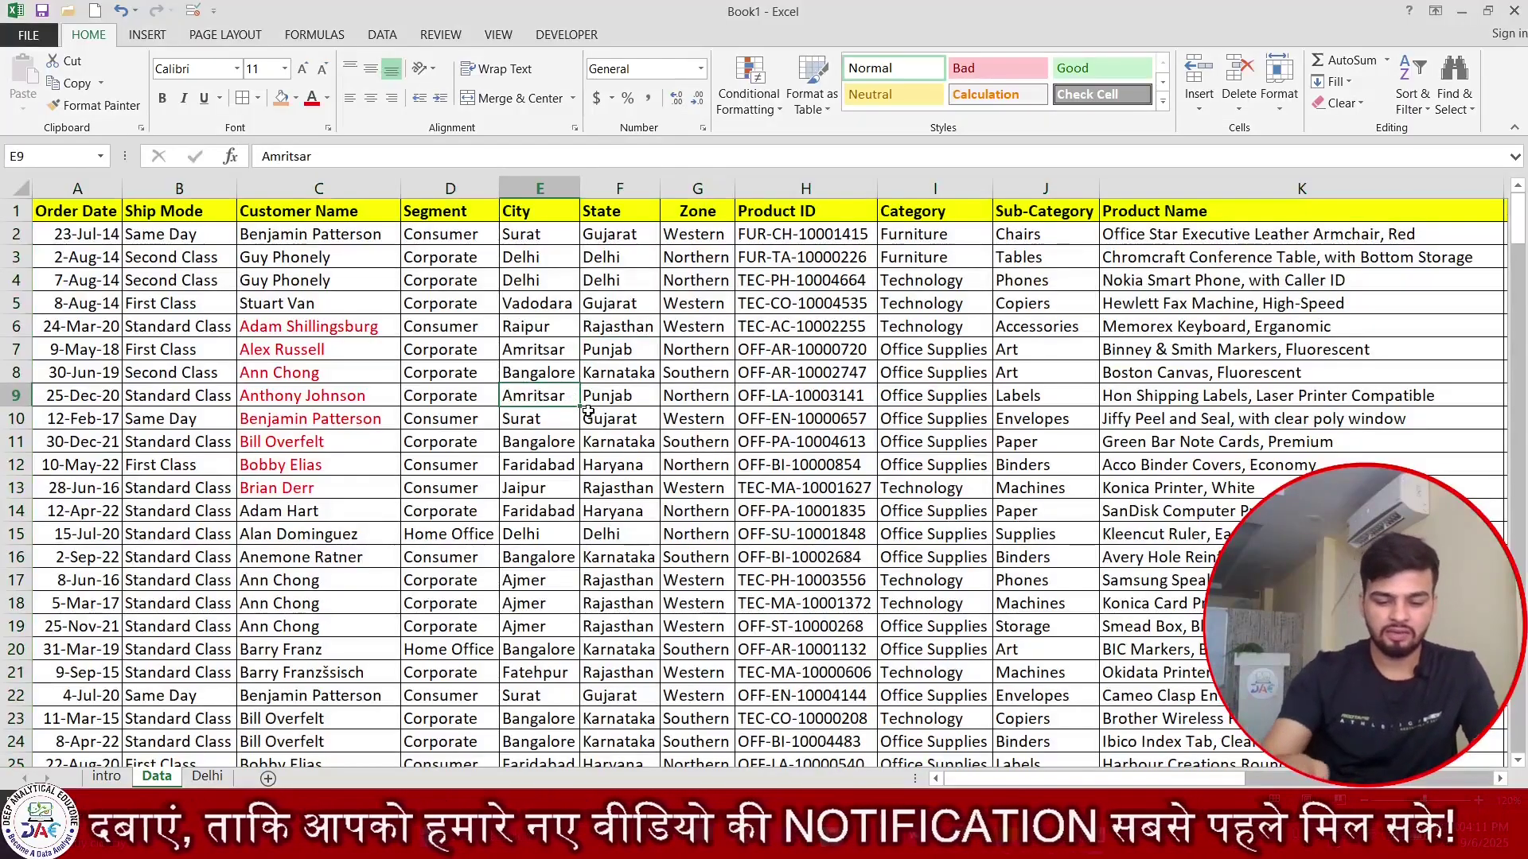
key("ctrl+shift+l")
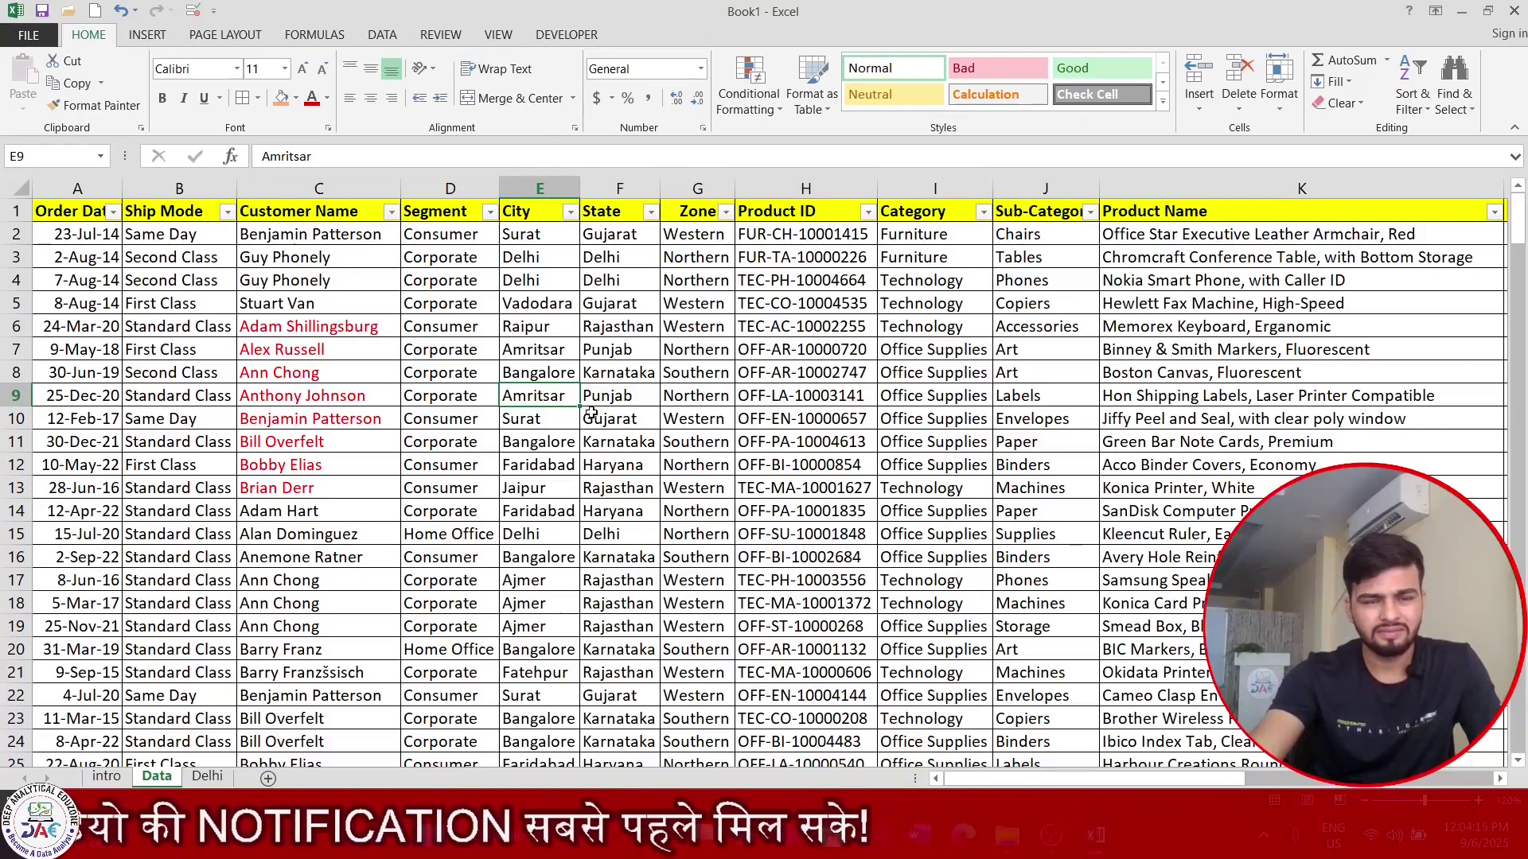
left_click(570, 211)
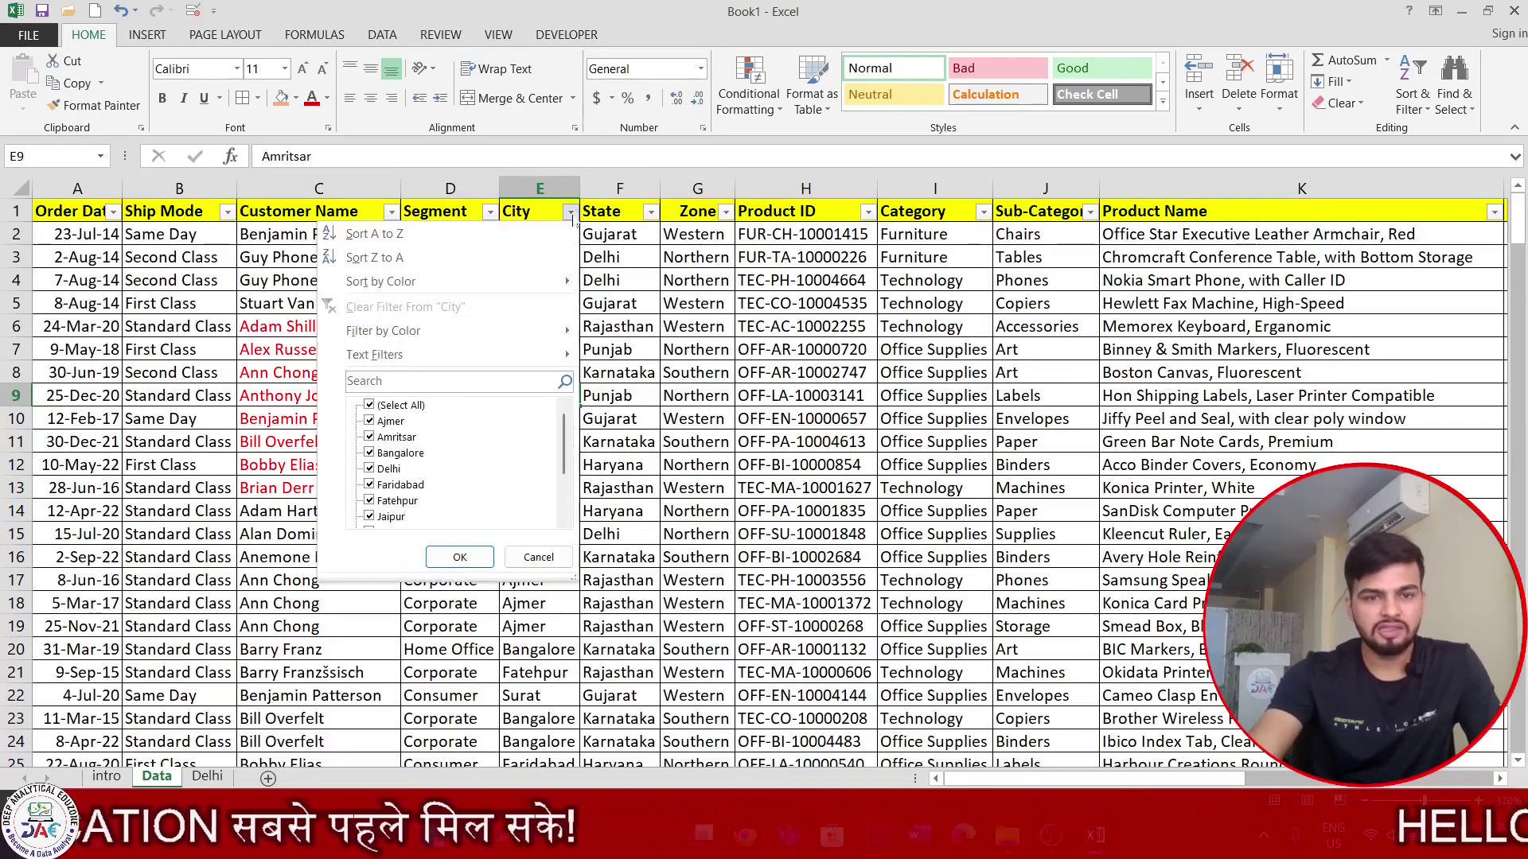
left_click(394, 407)
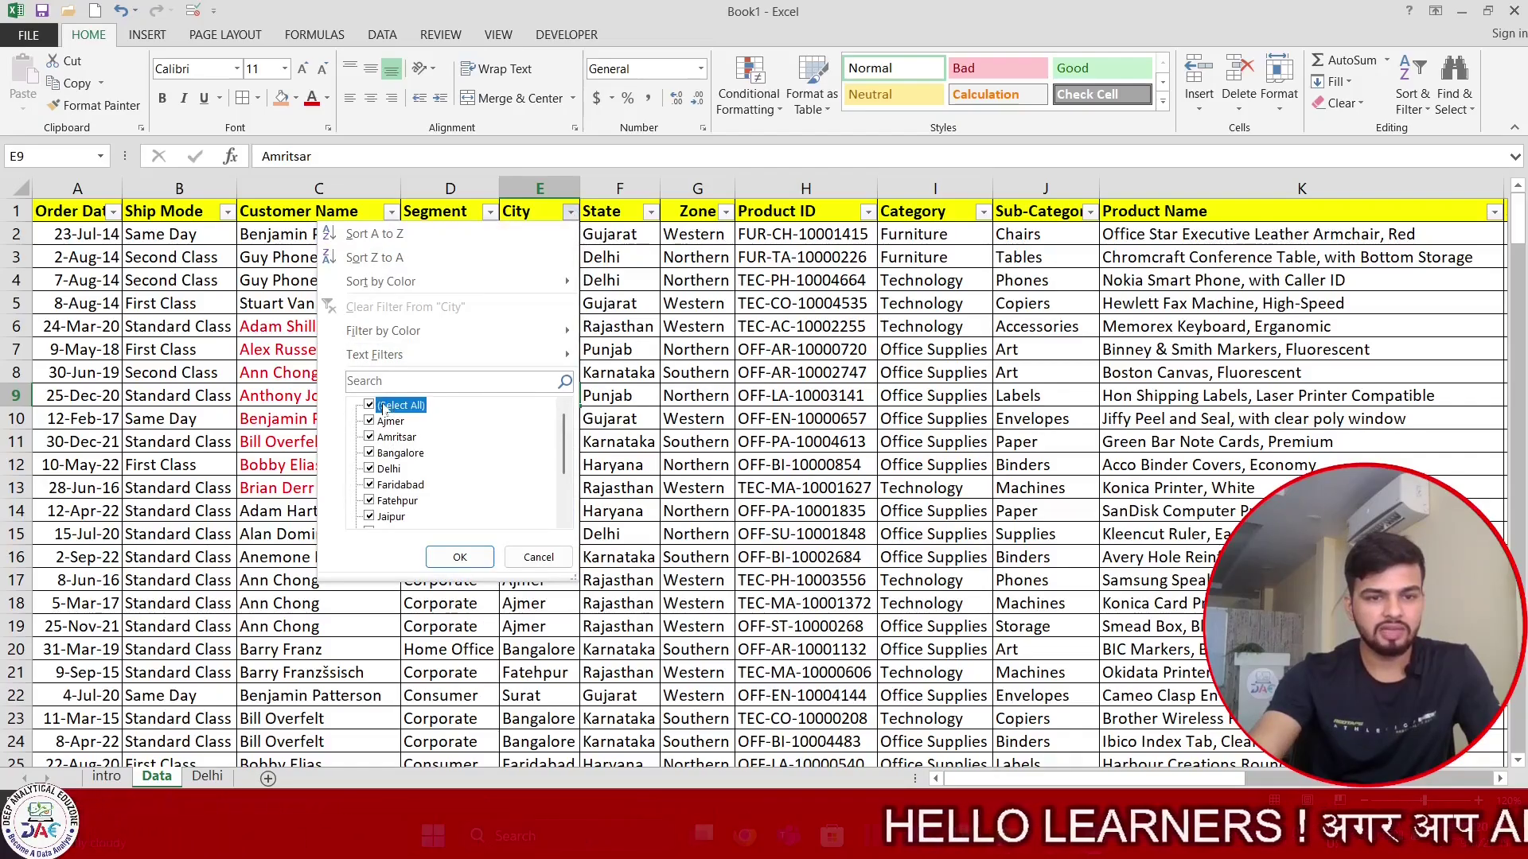
left_click(369, 421)
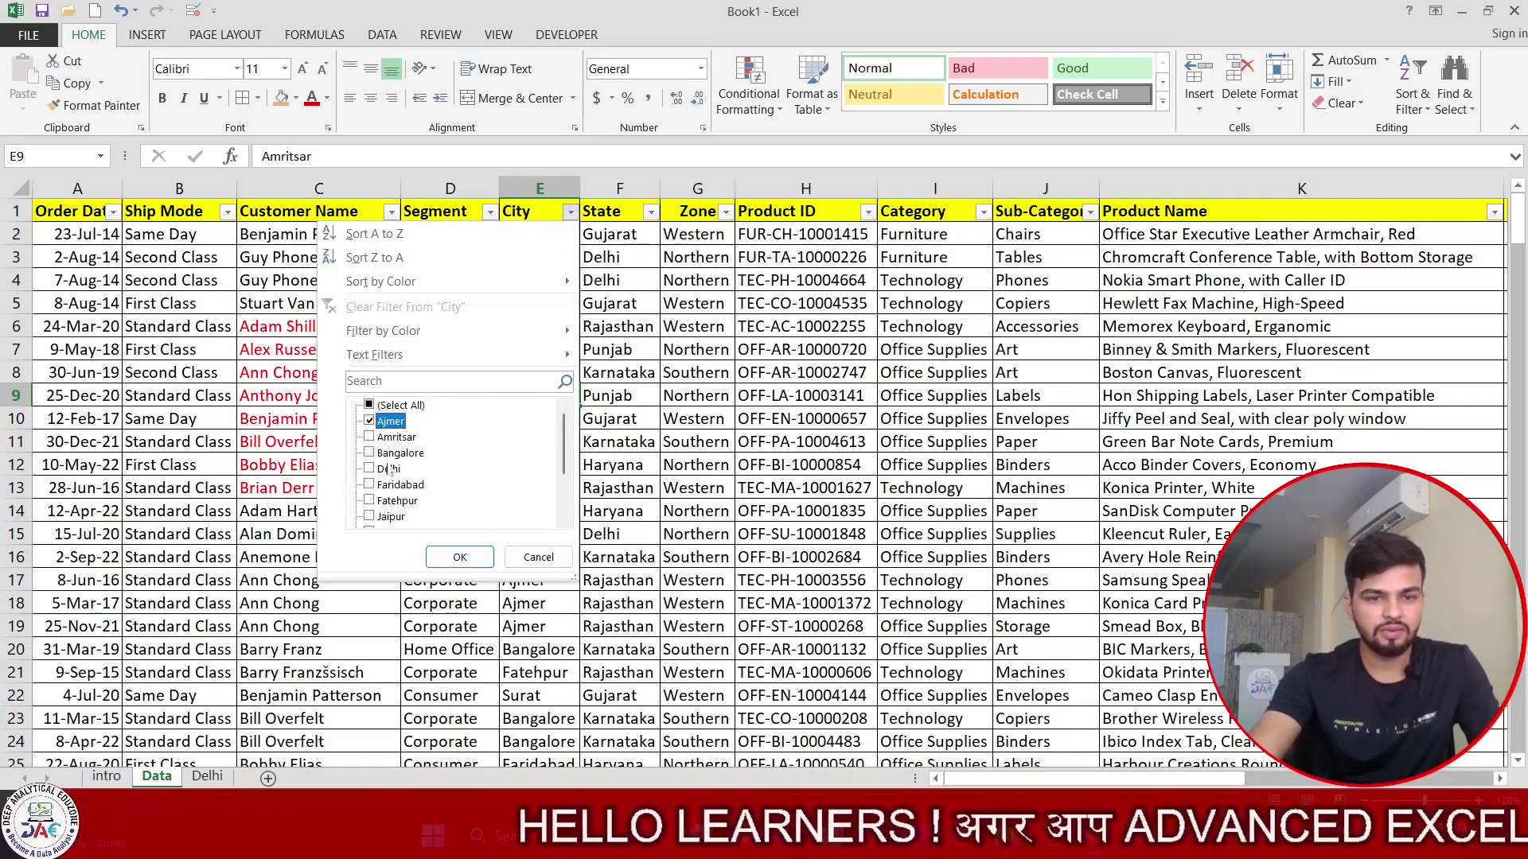
left_click(369, 469)
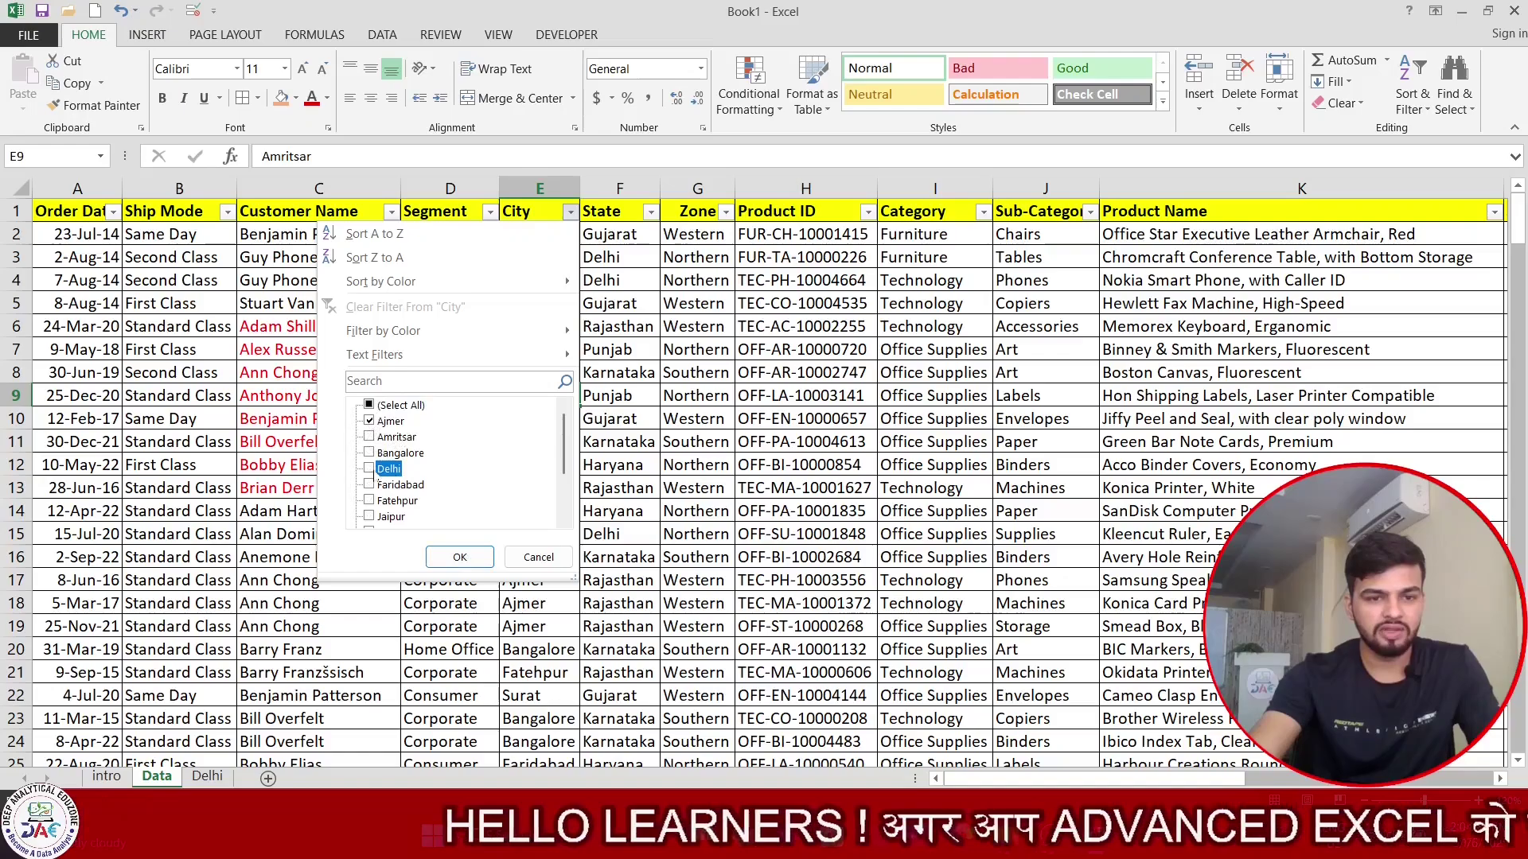
left_click(460, 557)
Copy the entire filtered table with its headers and add a new worksheet for it.
key("ctrl+Down")
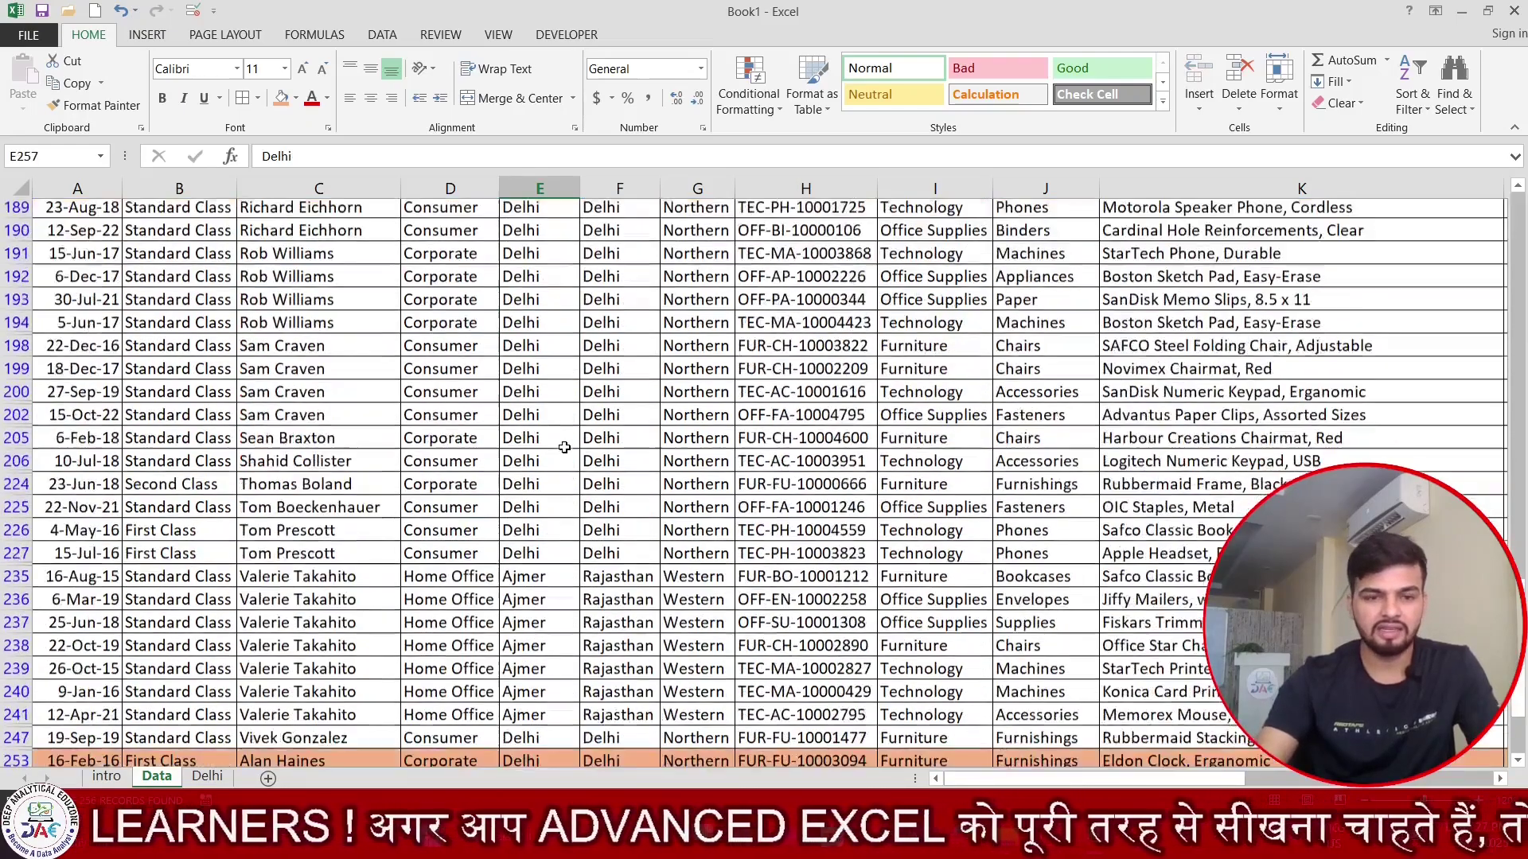
key("ctrl+Up")
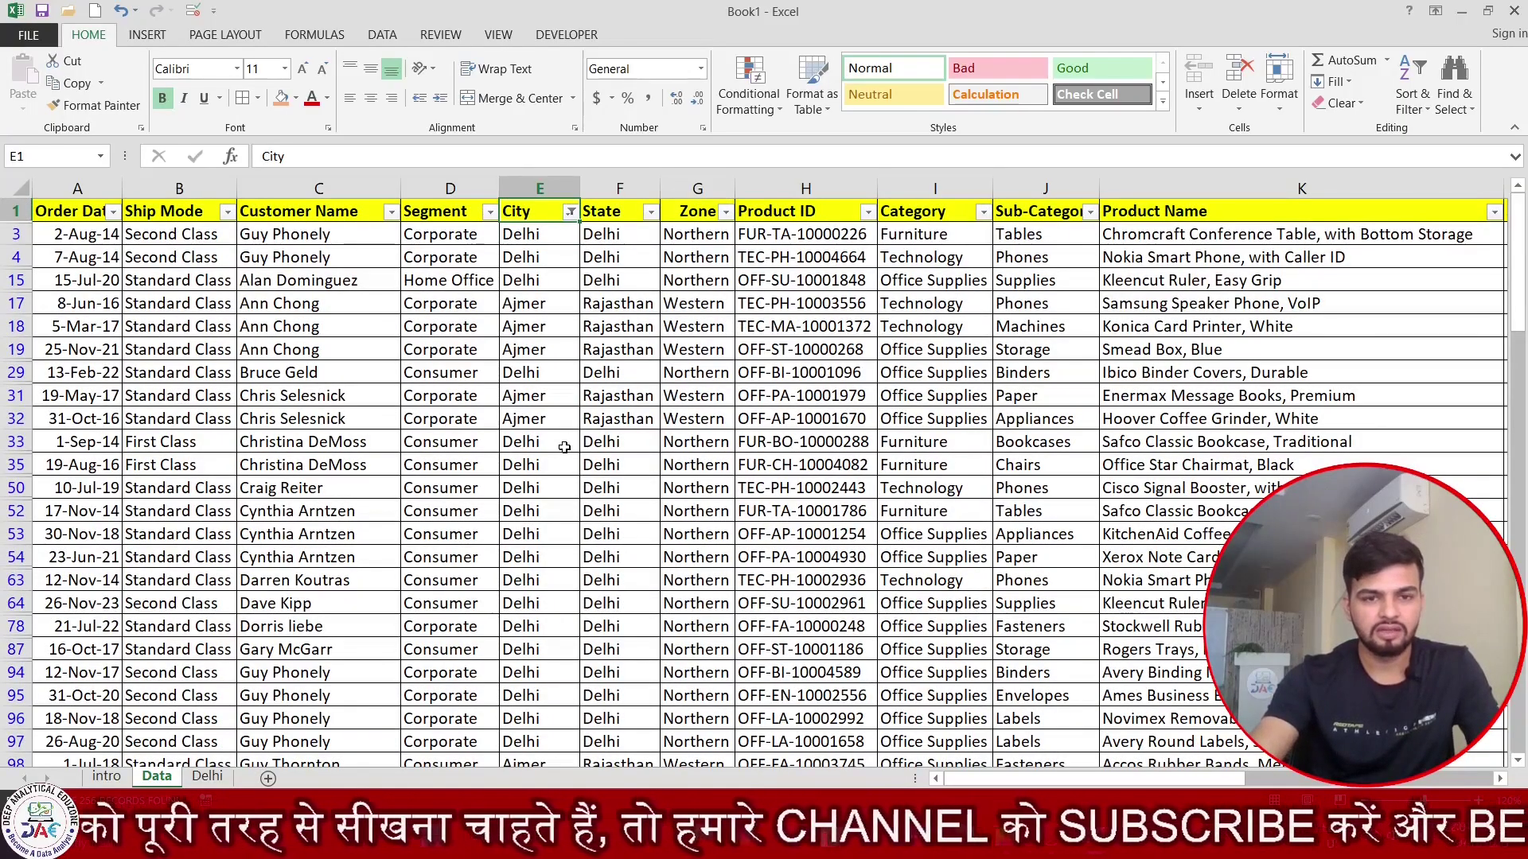
scroll(564, 447, "down", 15)
scroll(565, 448, "down", 1)
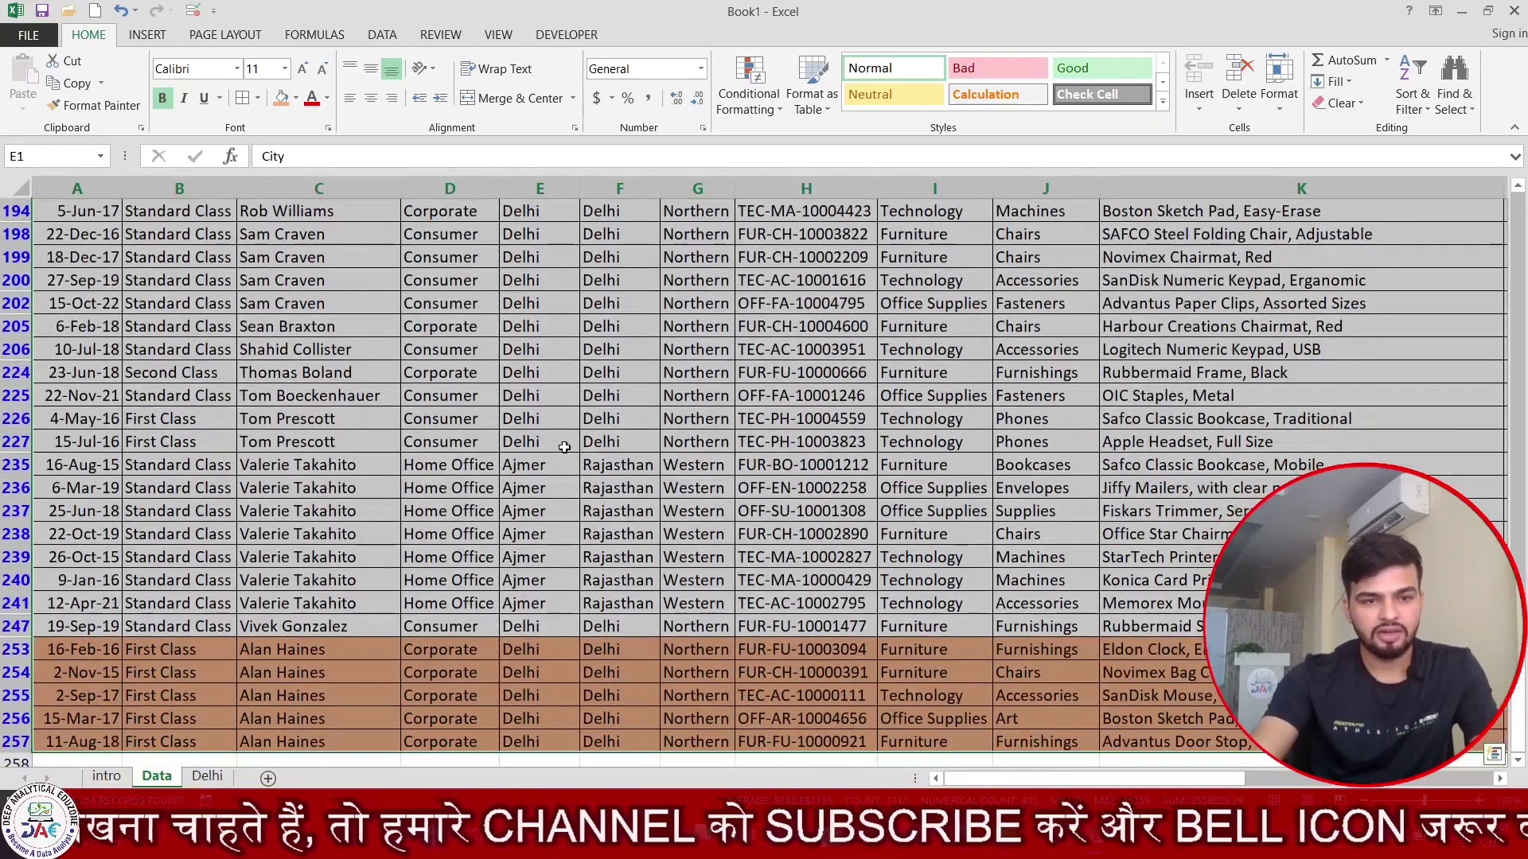
key("ctrl+c")
left_click(267, 778)
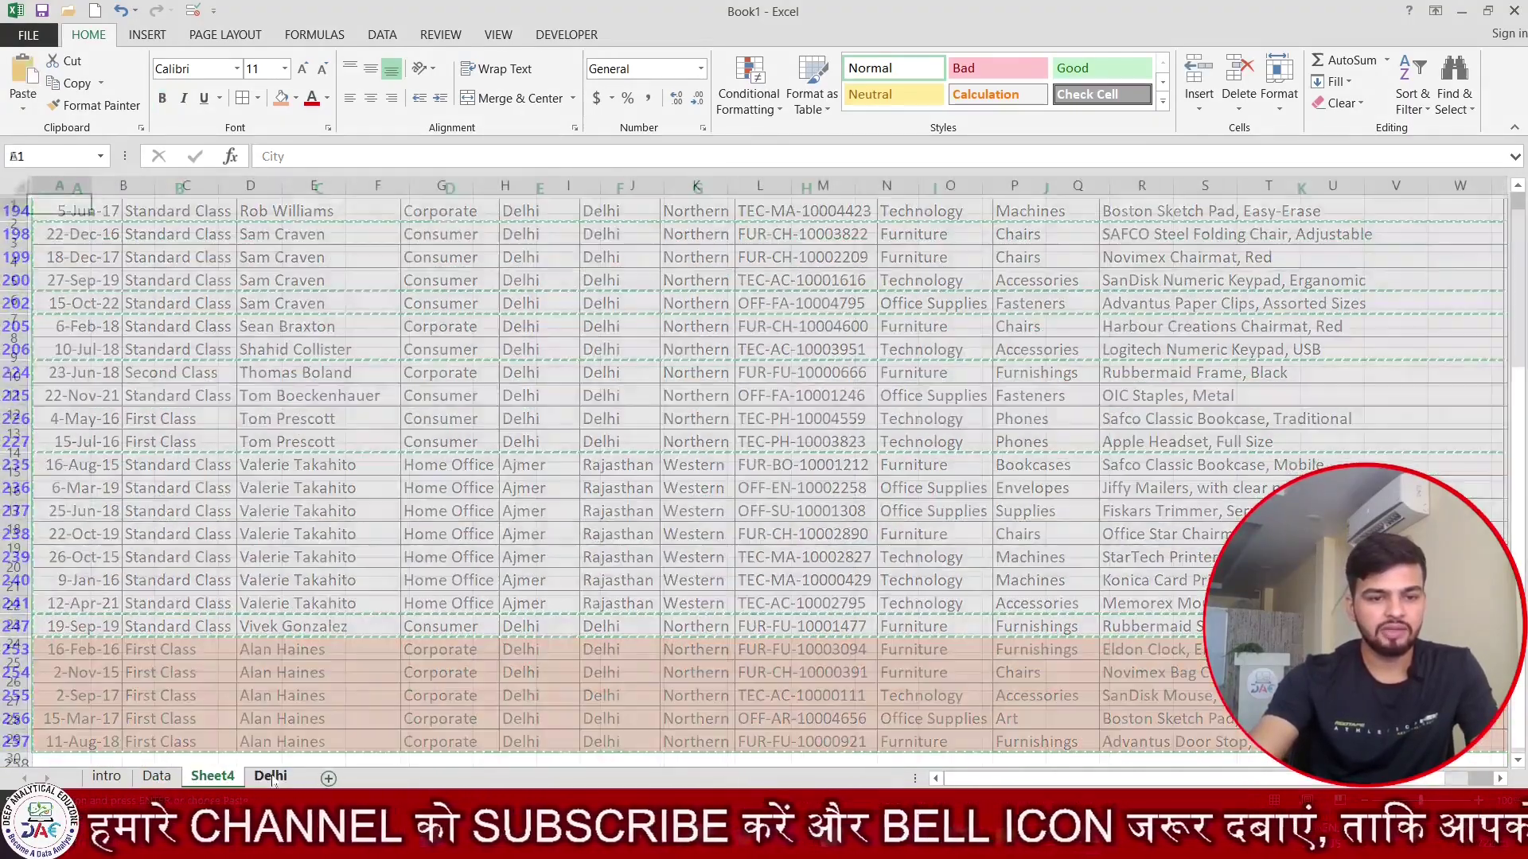
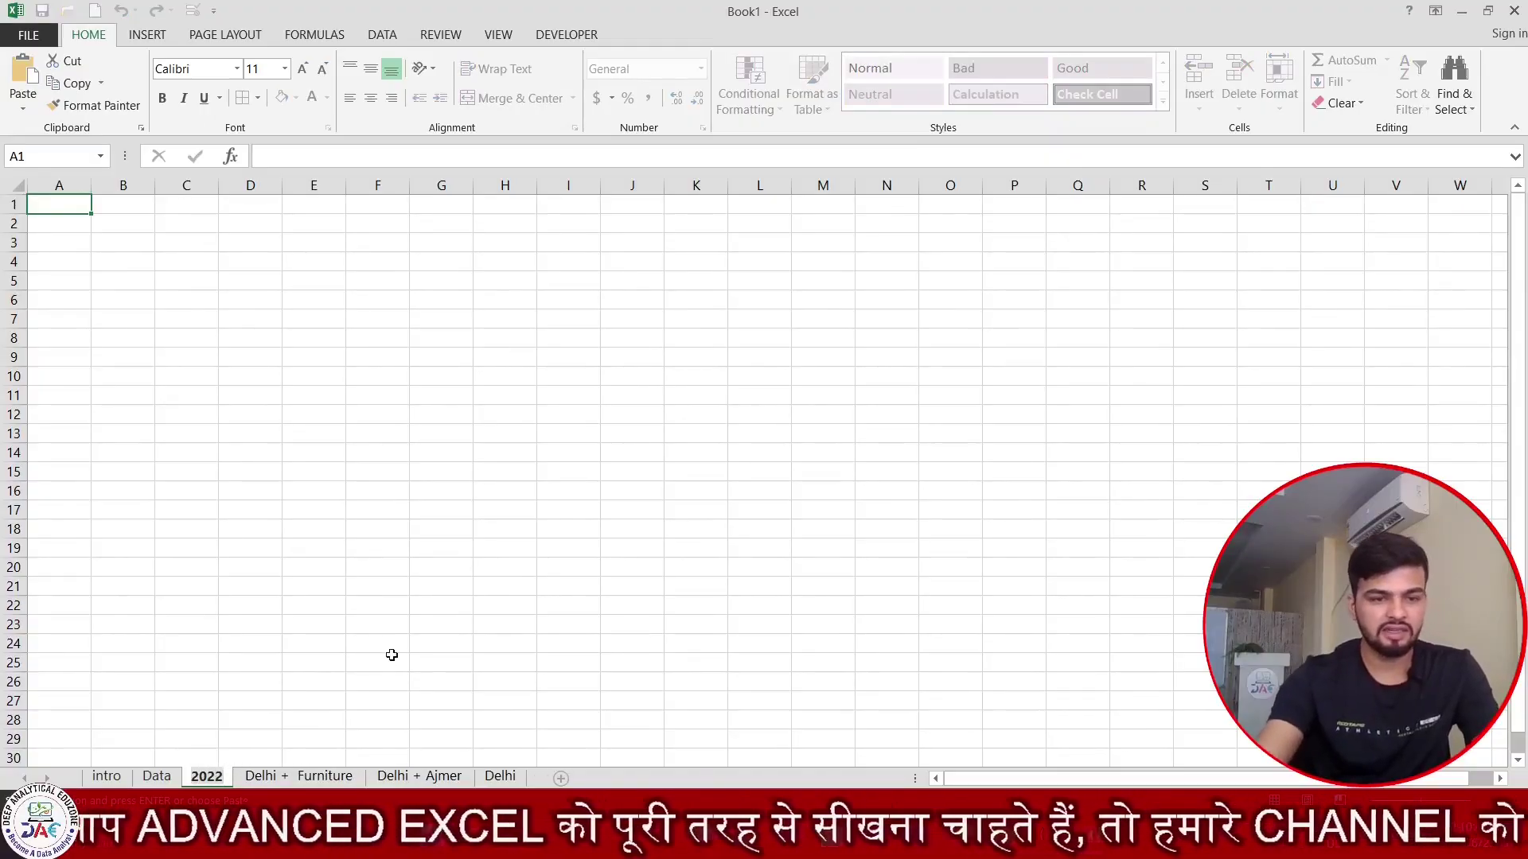
Paste the copied records at cell A1 of the 2022 sheet and auto-fit the column widths.
left_click(78, 199)
key("ctrl+v")
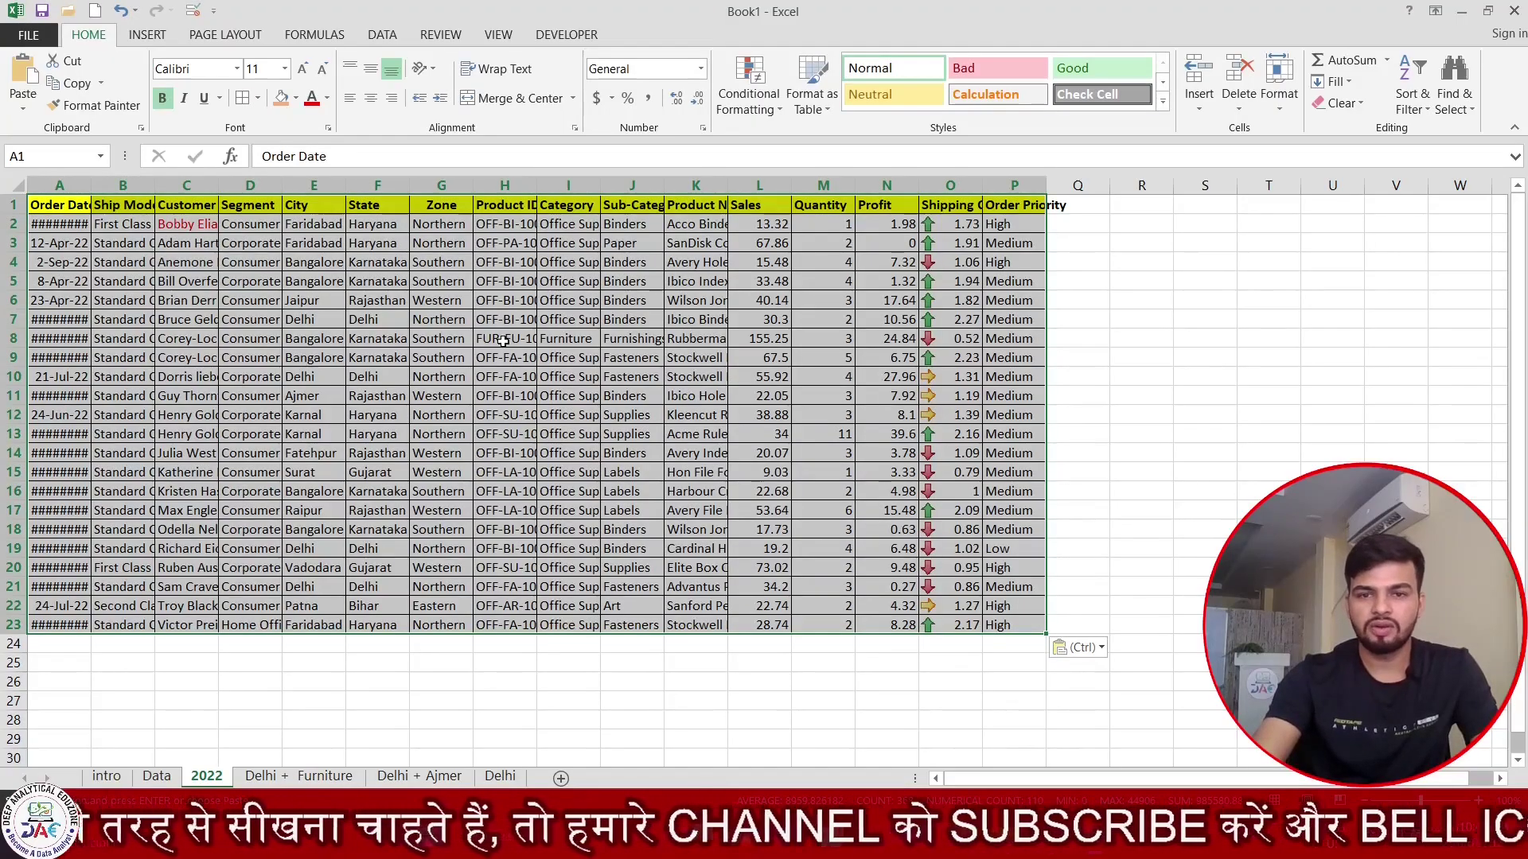
key("Escape")
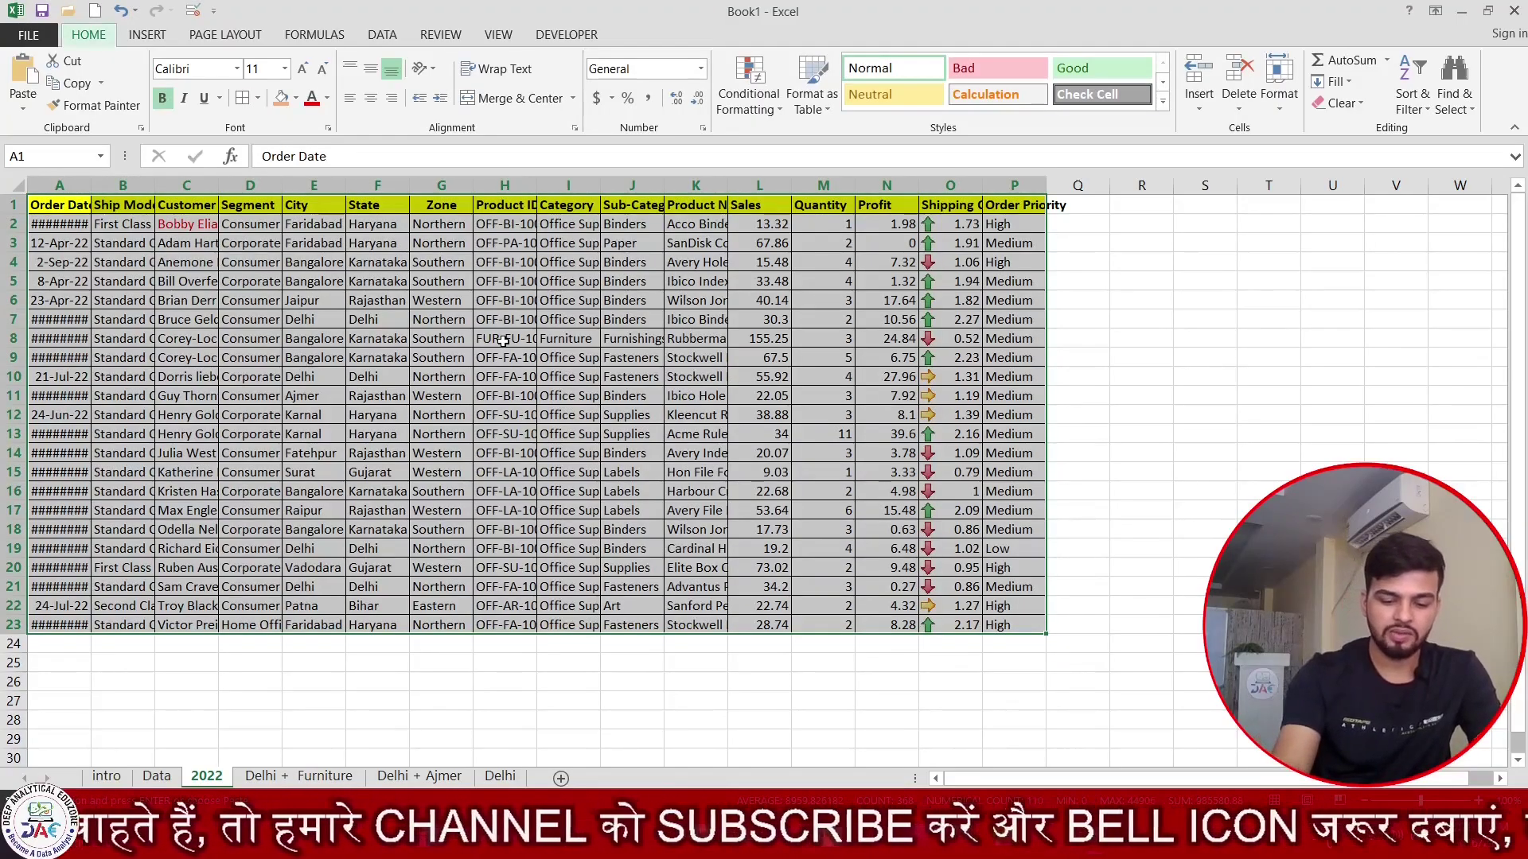
key("alt+h")
key("o")
key("i")
left_click(564, 276)
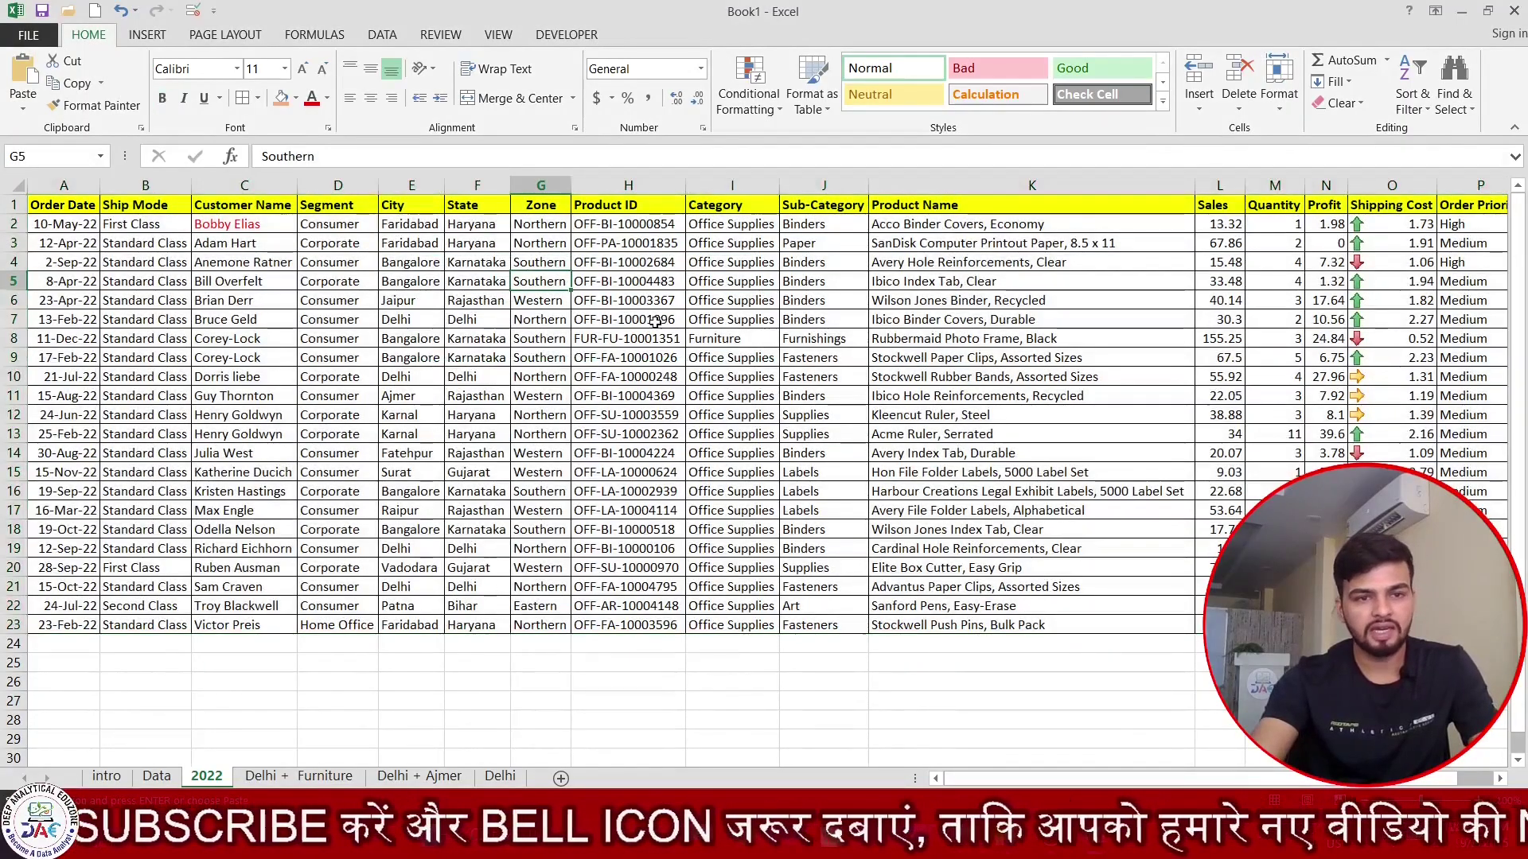
left_click(144, 545)
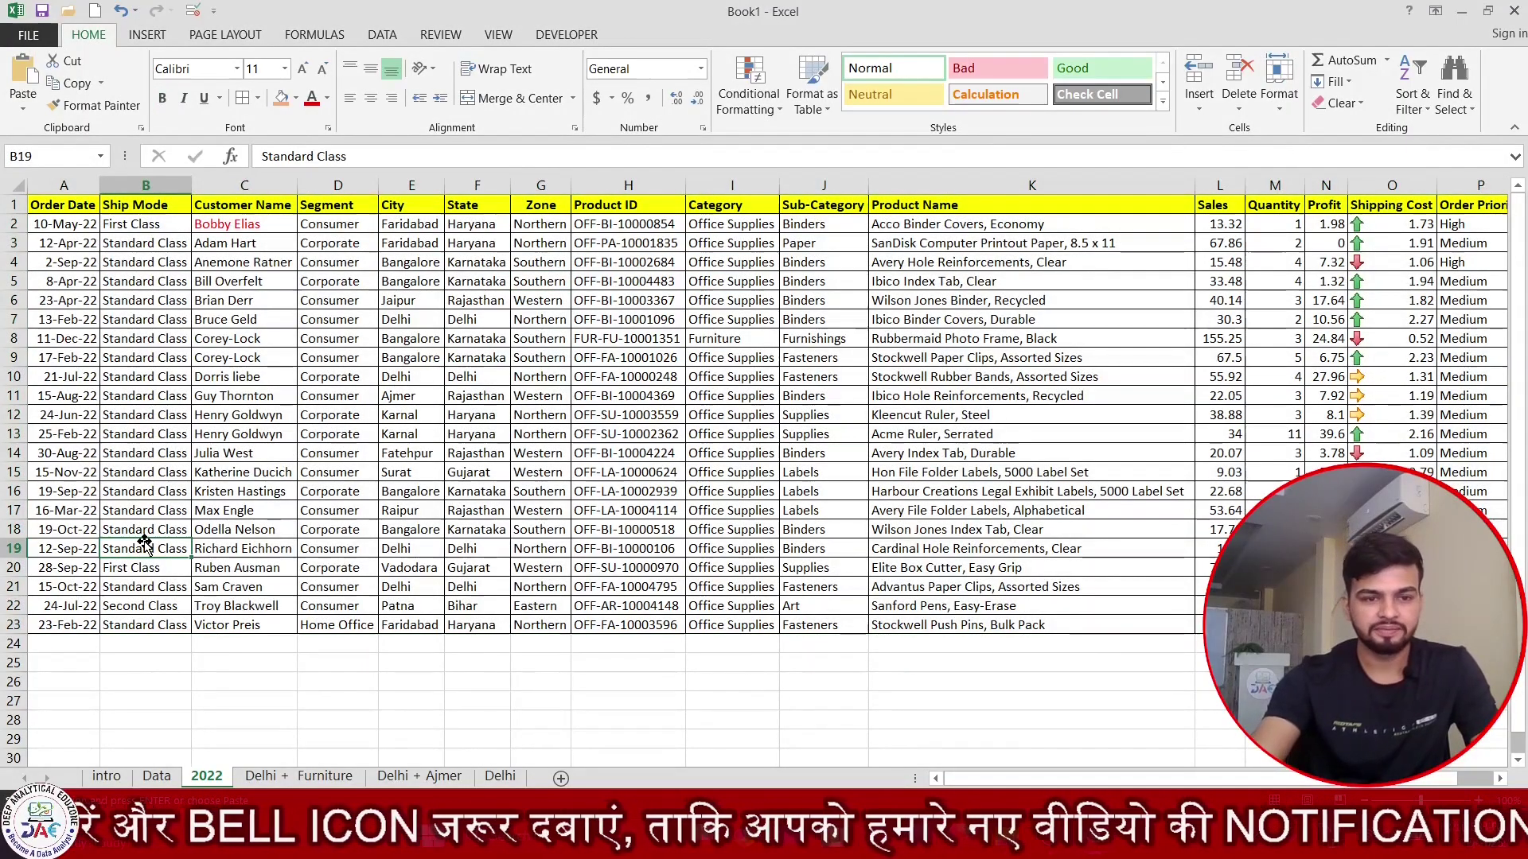
key("ctrl+Up")
key("ctrl+Left")
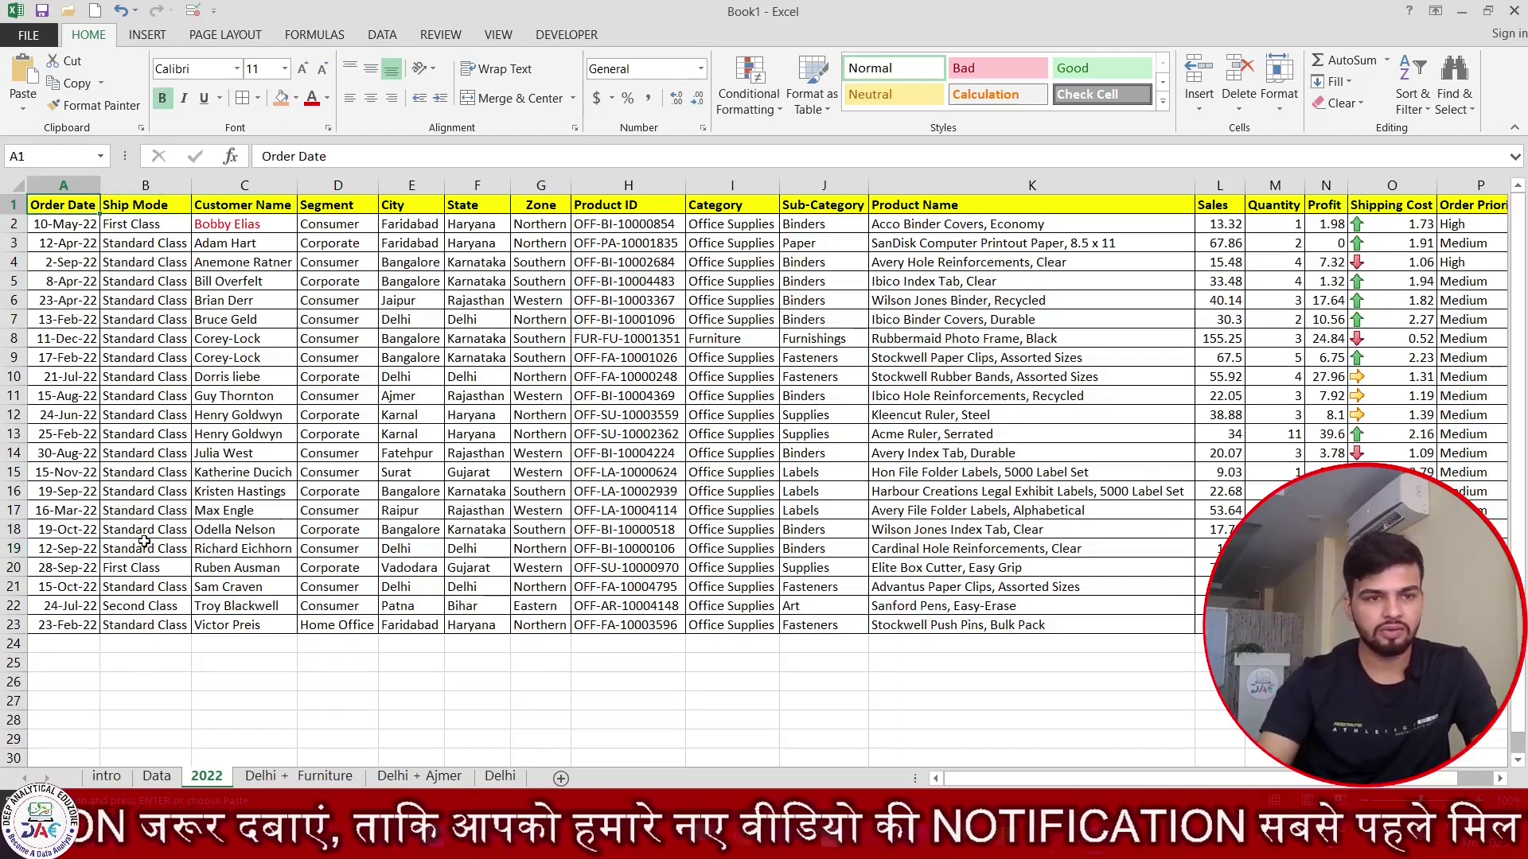
key("ctrl+Down")
key("ctrl+Up")
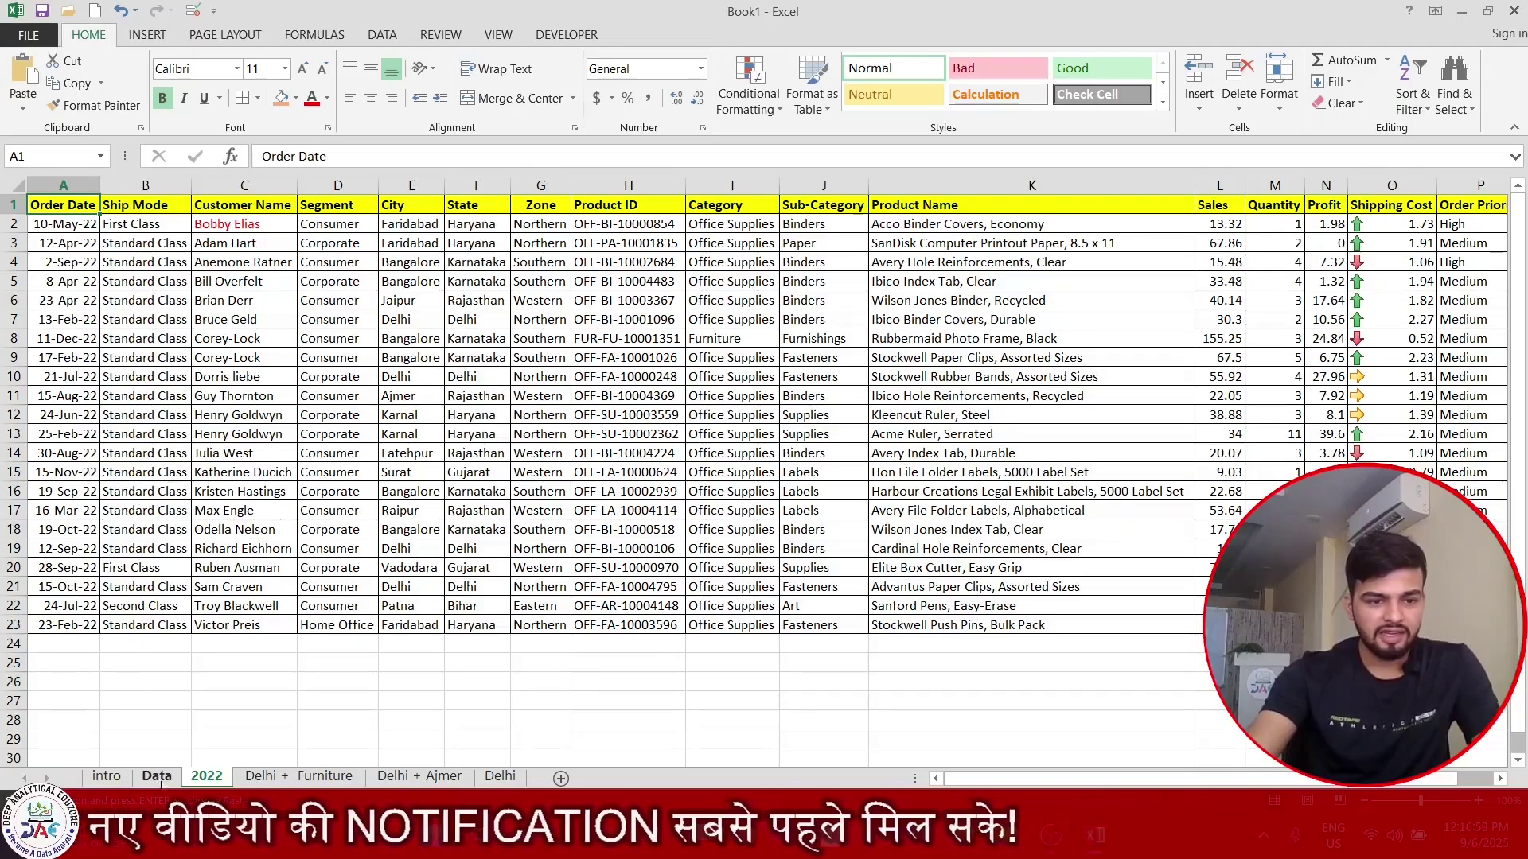
Return to the Data sheet, clear the Order Date filter and cancel the pending copy selection.
left_click(158, 777)
left_click(383, 424)
key("ctrl+Up")
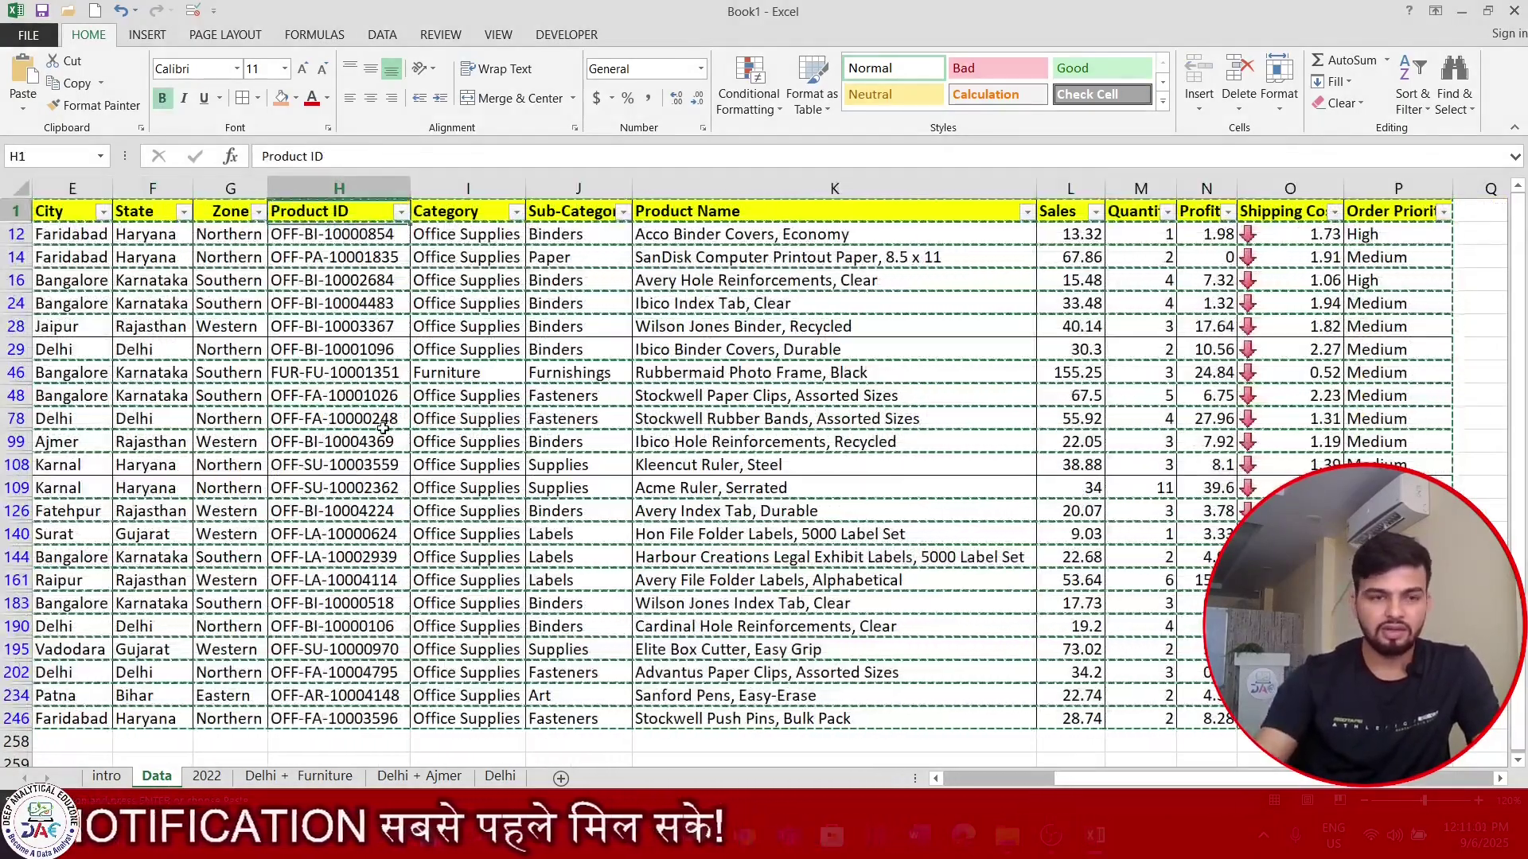
key("ctrl+Left")
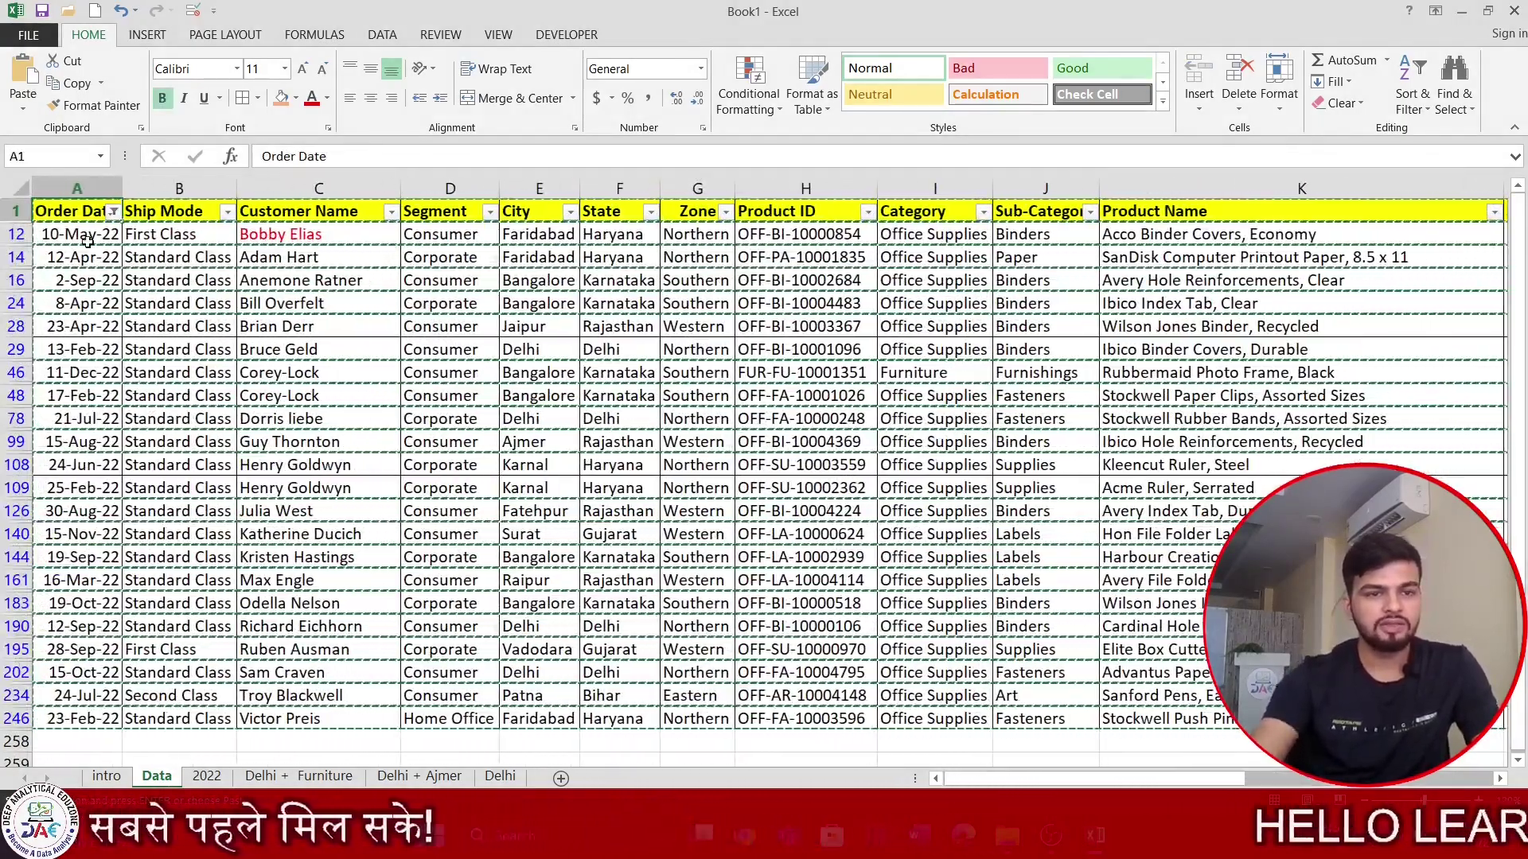
left_click(113, 211)
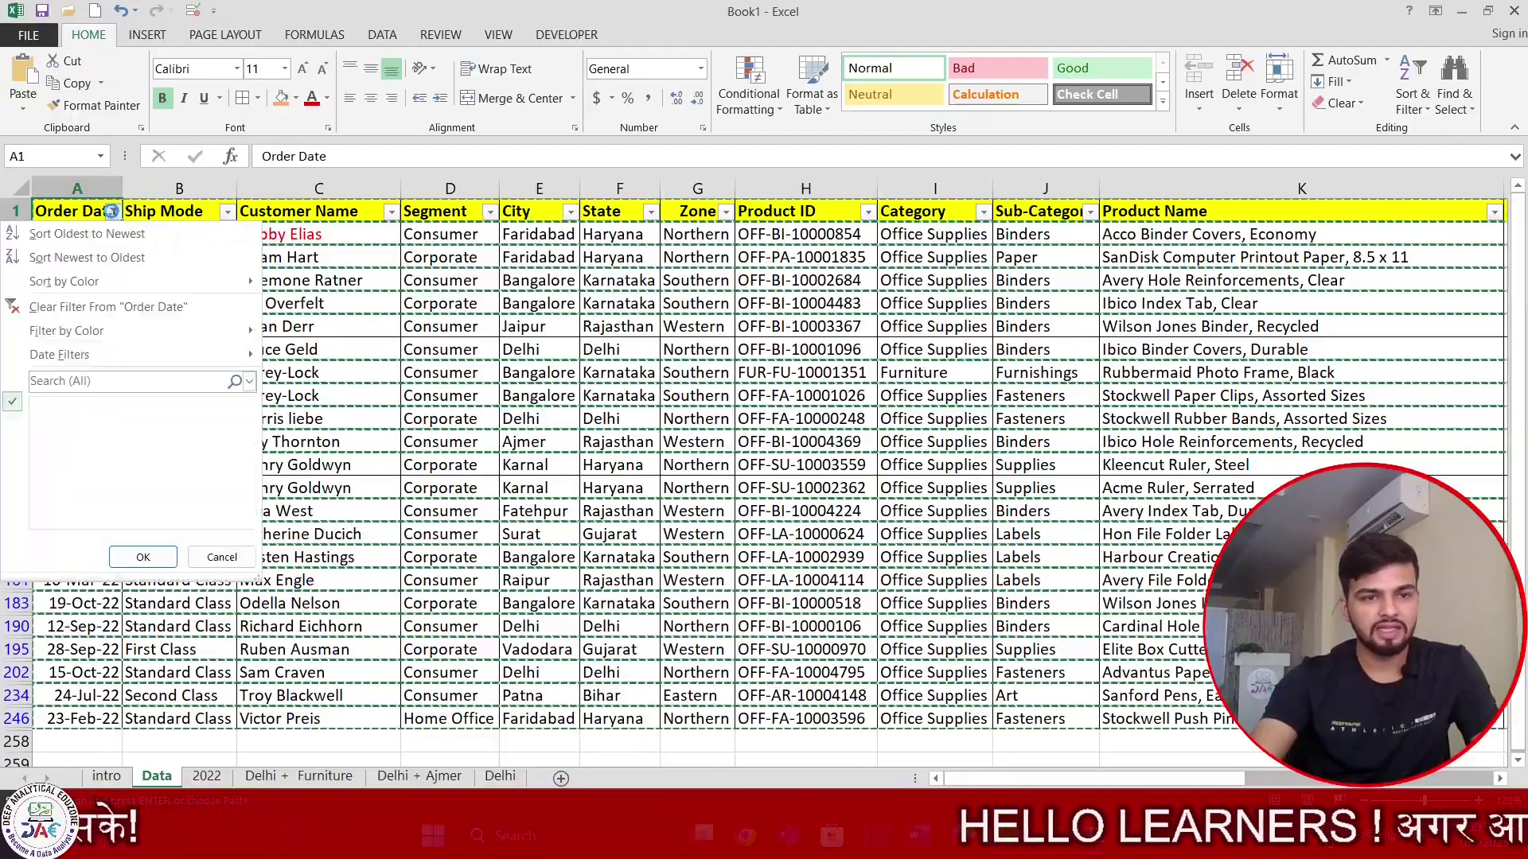
left_click(79, 306)
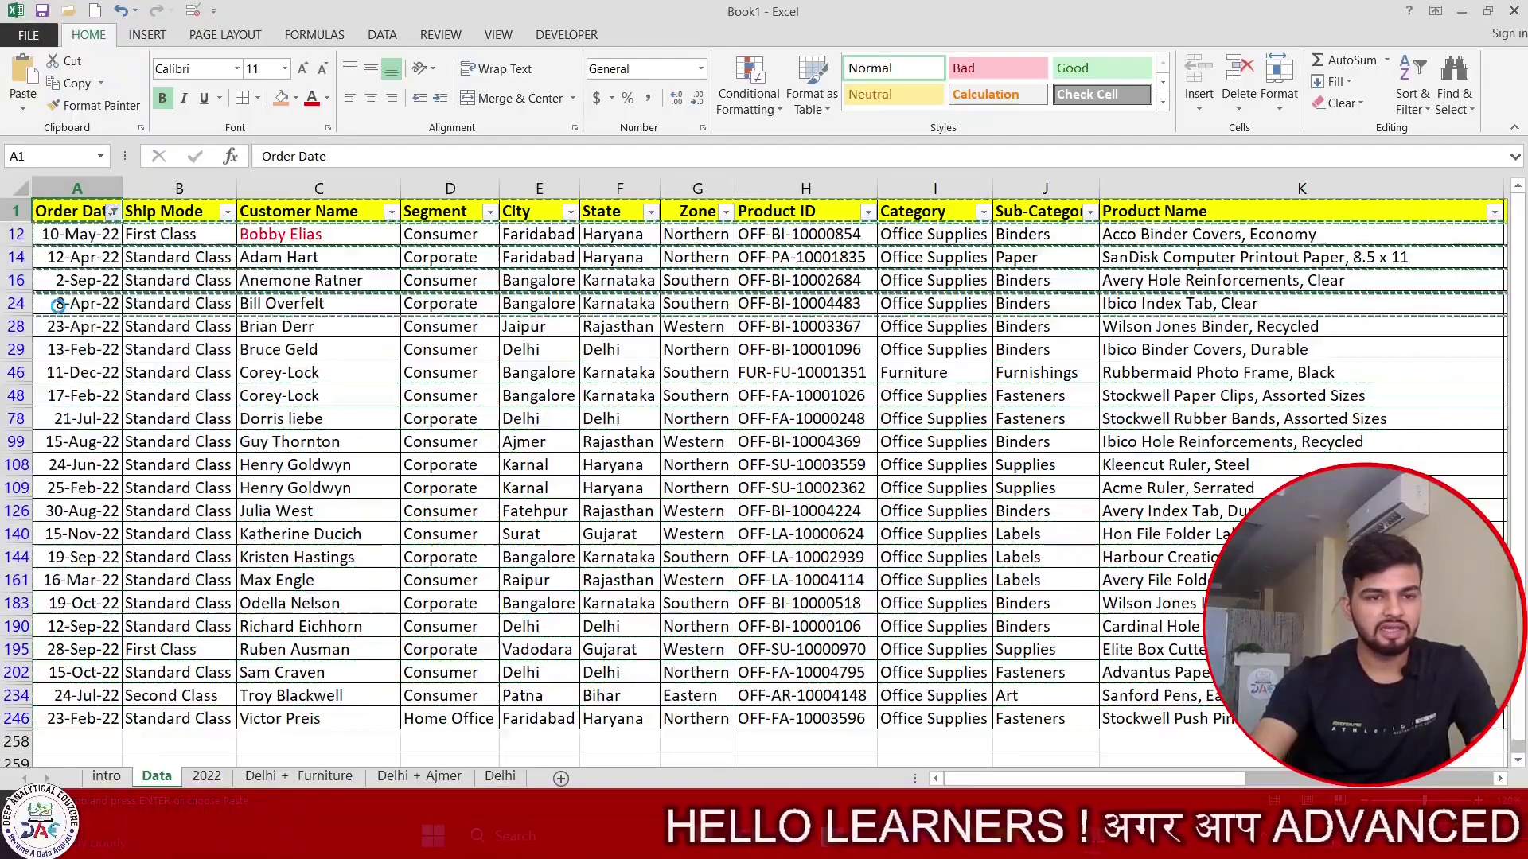
key("Escape")
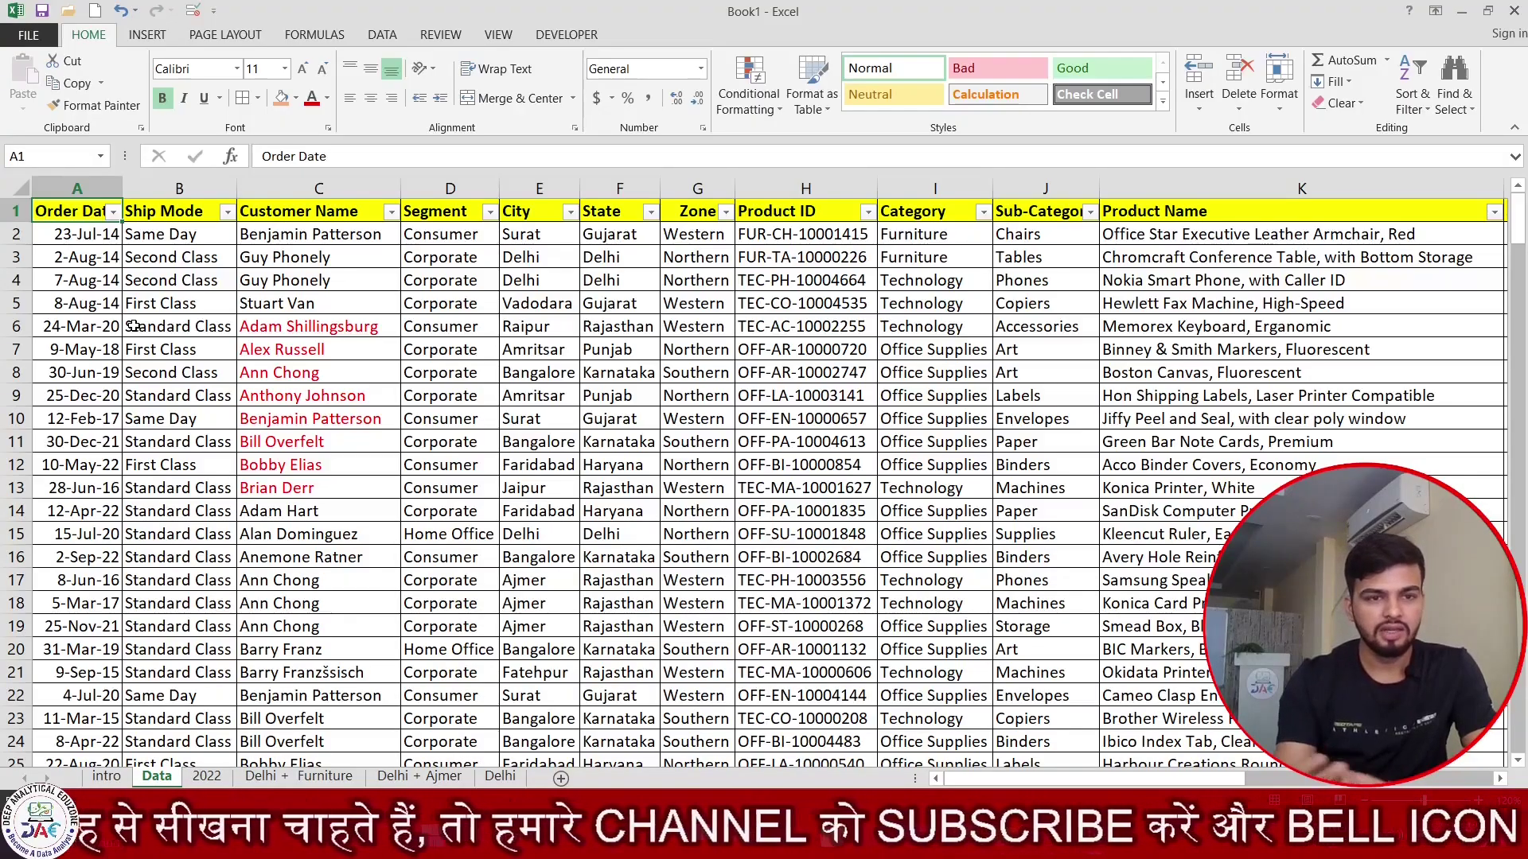
Filter the Order Date column to only April, May and June of 2022.
left_click(114, 213)
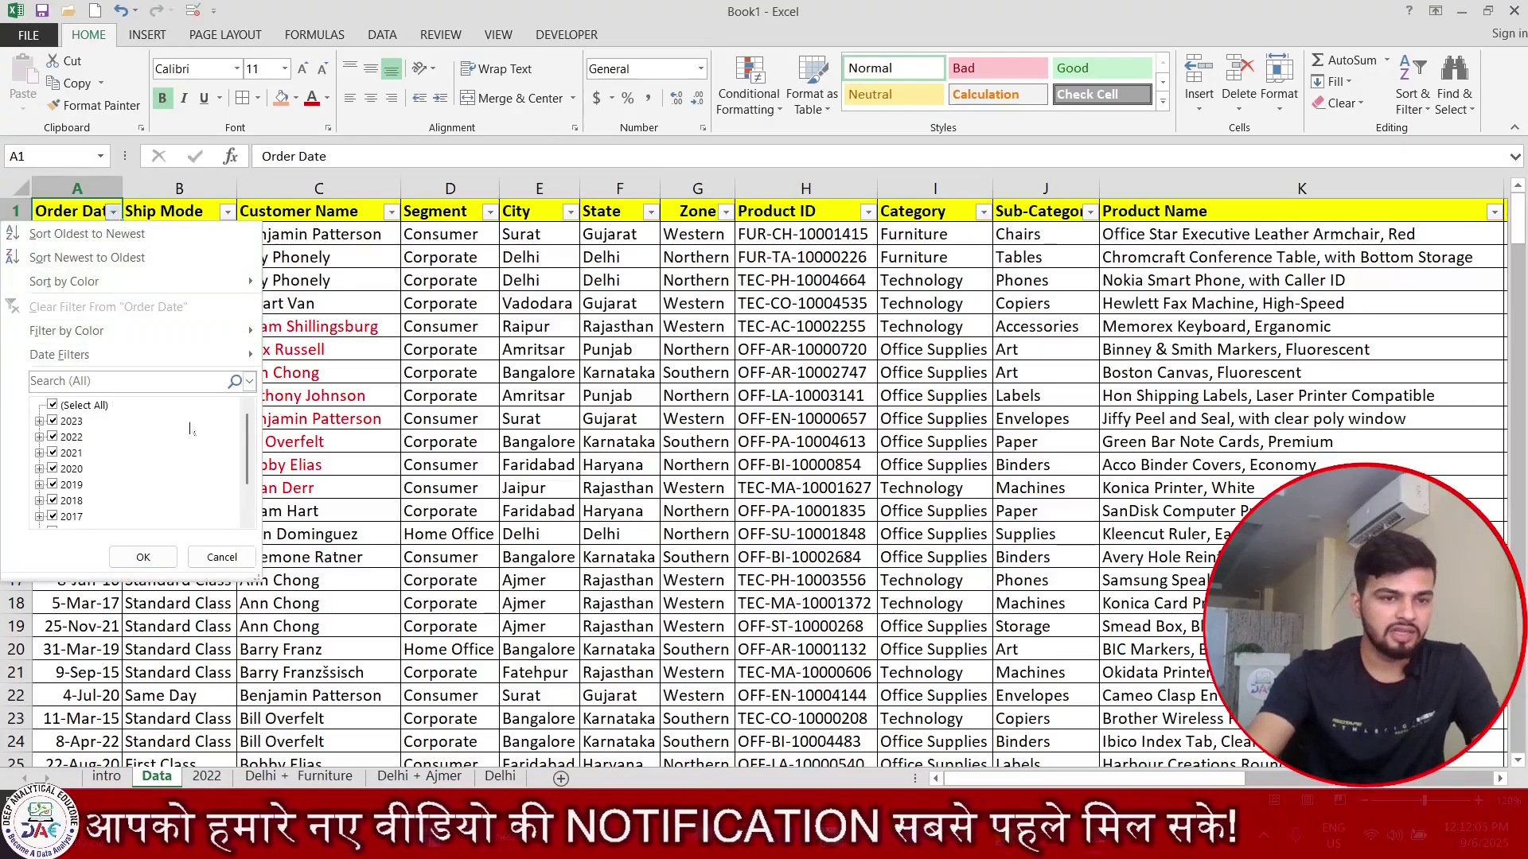
left_click(53, 405)
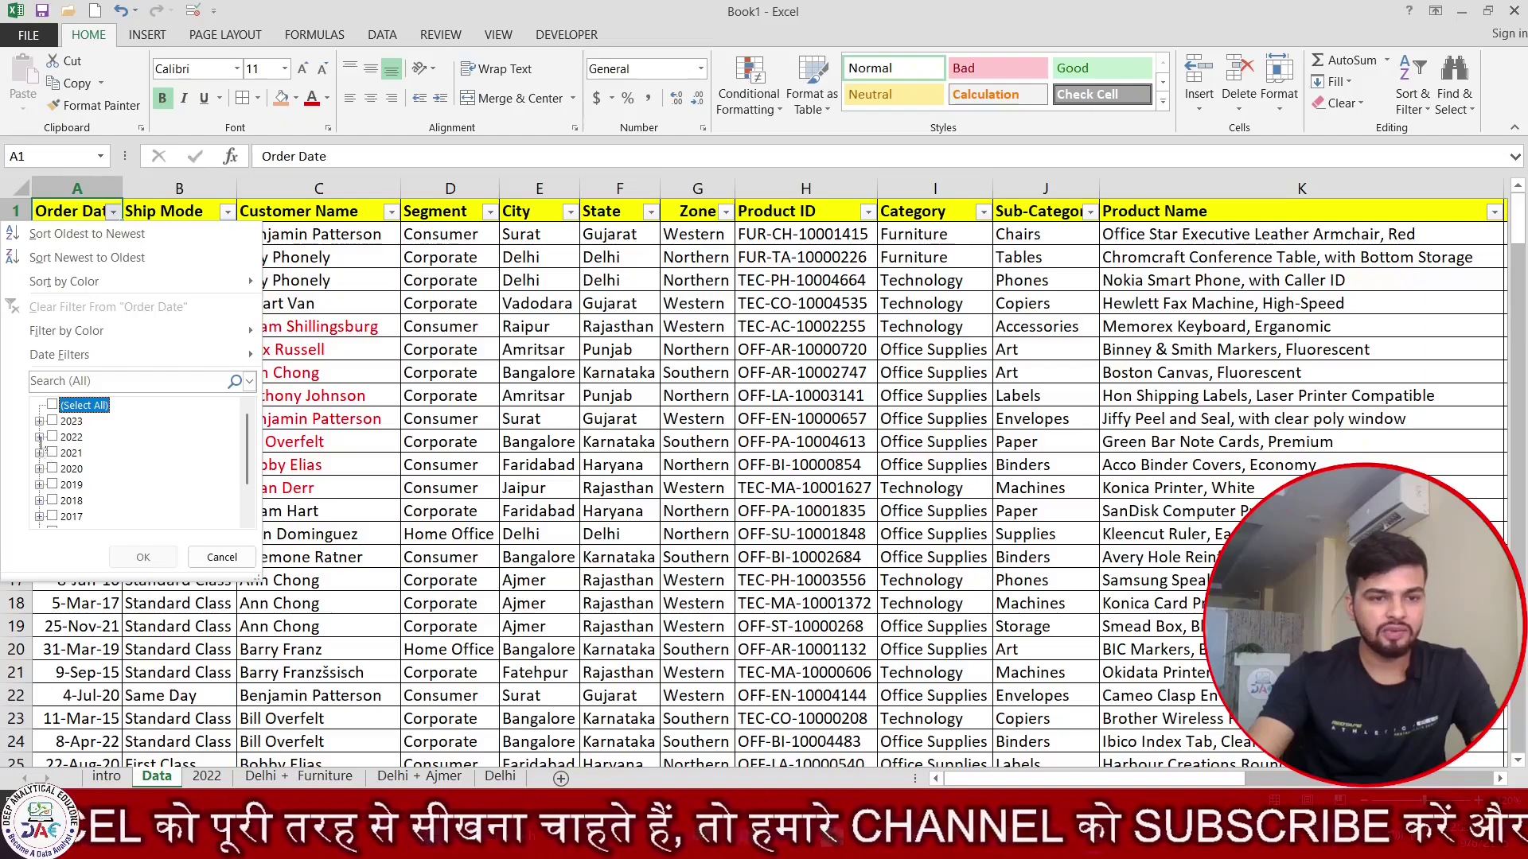
left_click(39, 437)
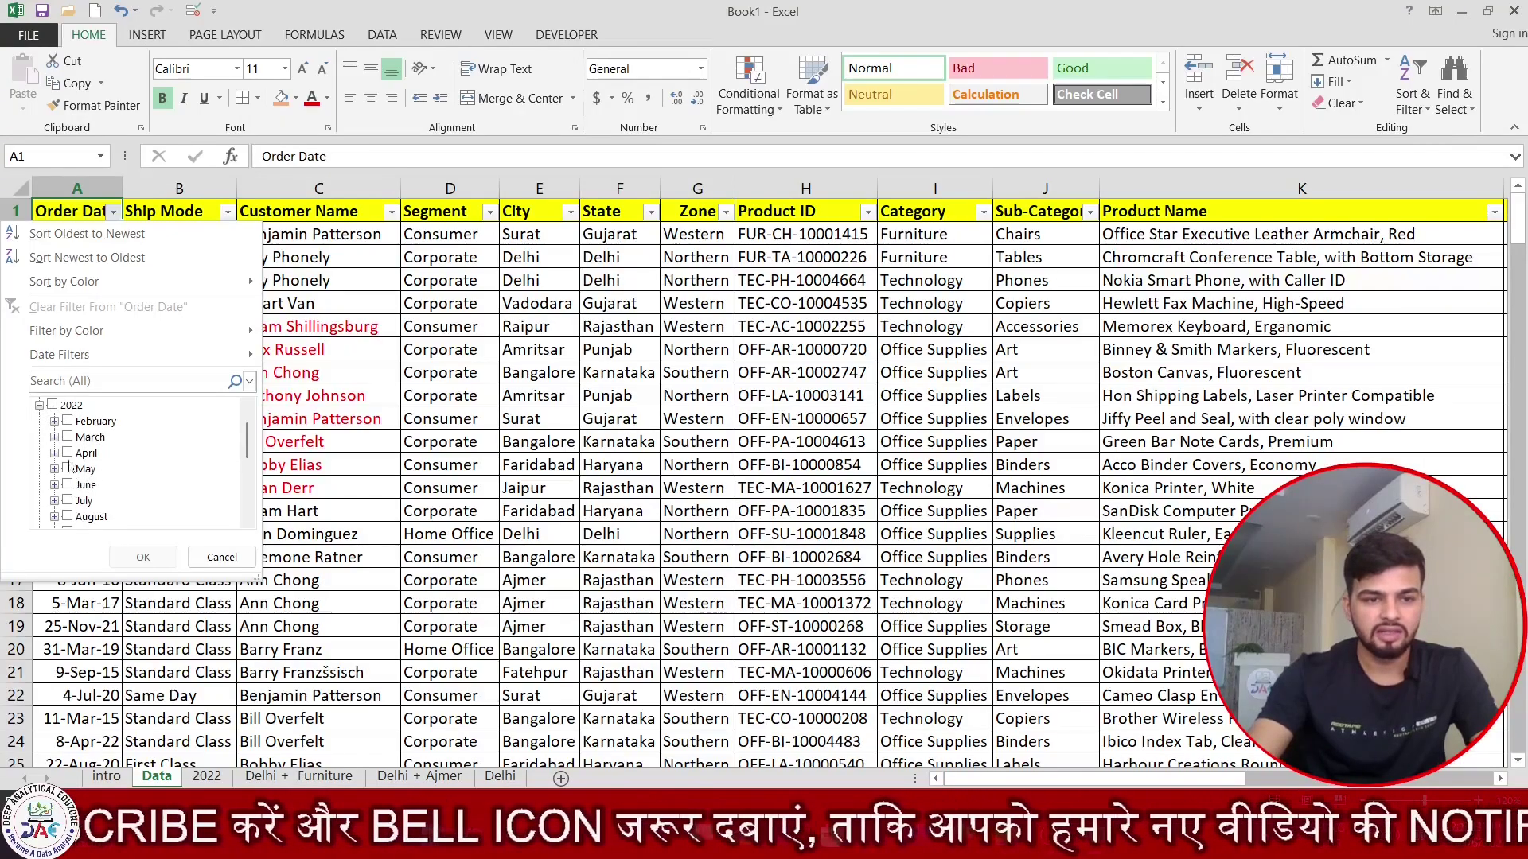
left_click(68, 453)
left_click(68, 469)
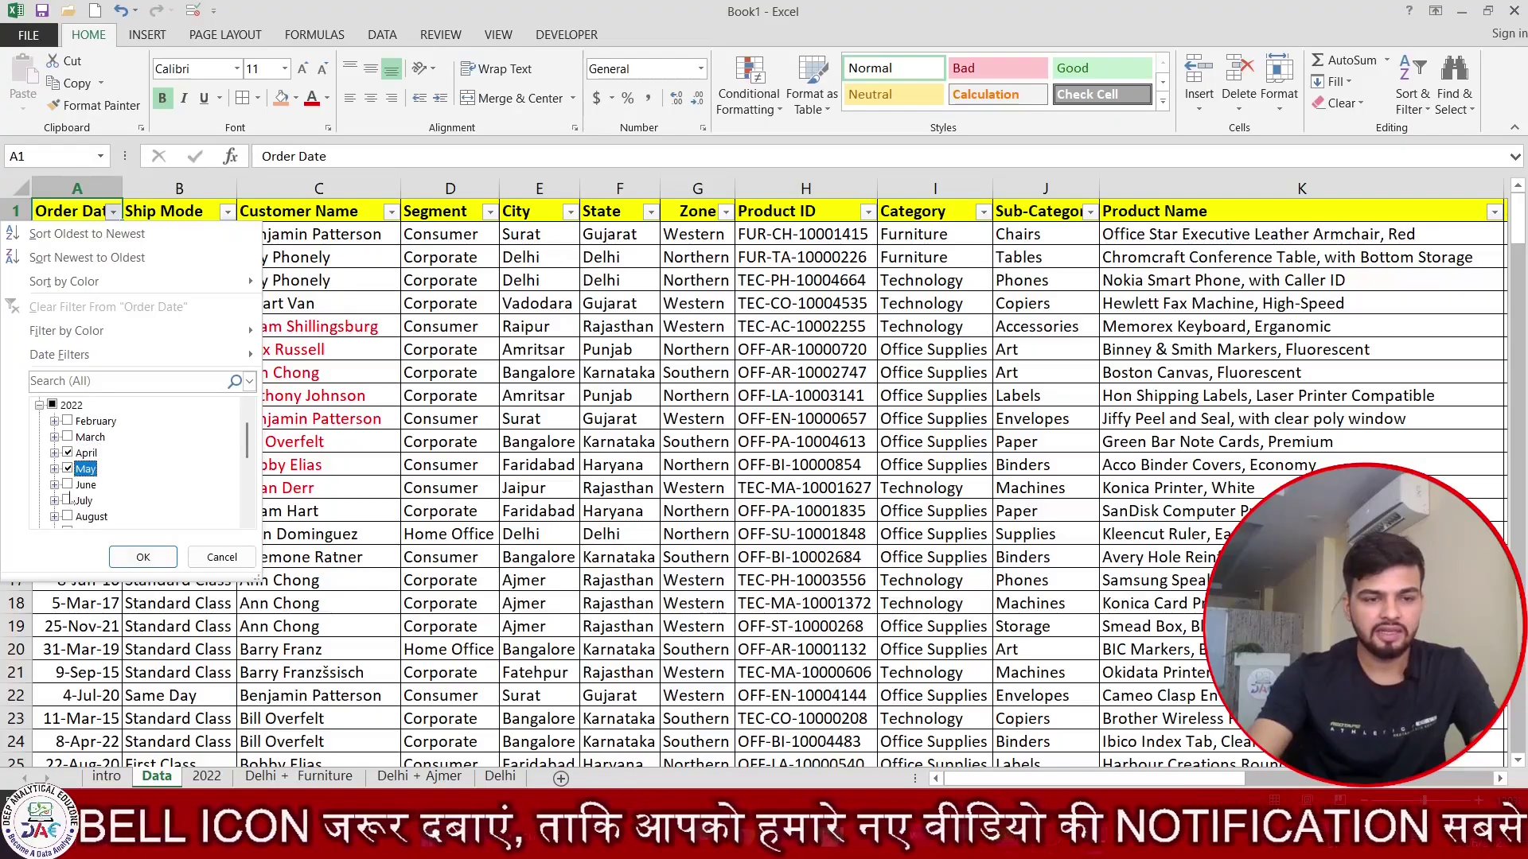
left_click(68, 485)
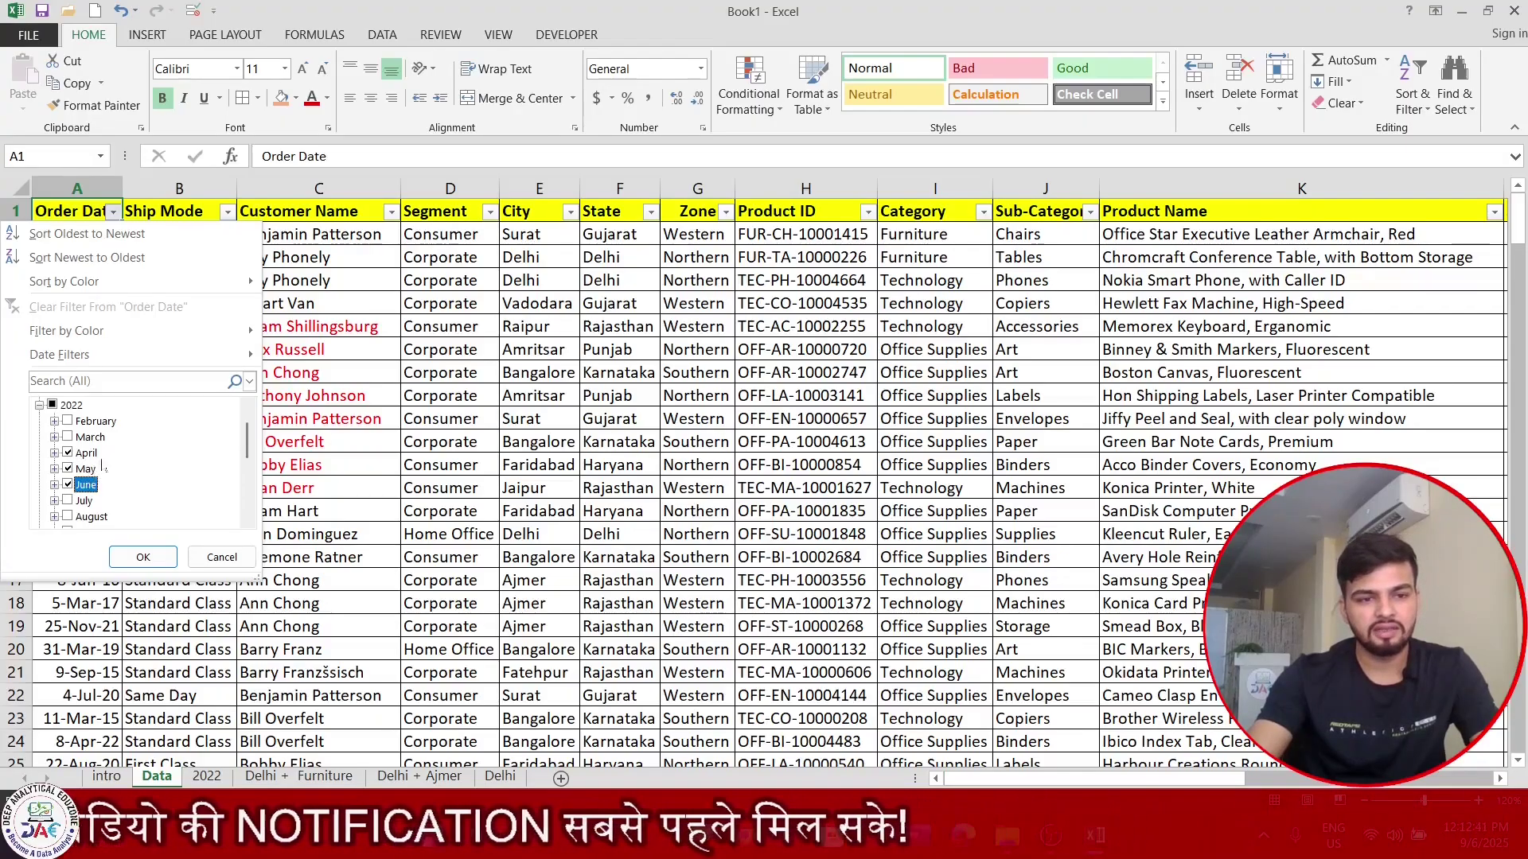
left_click(168, 561)
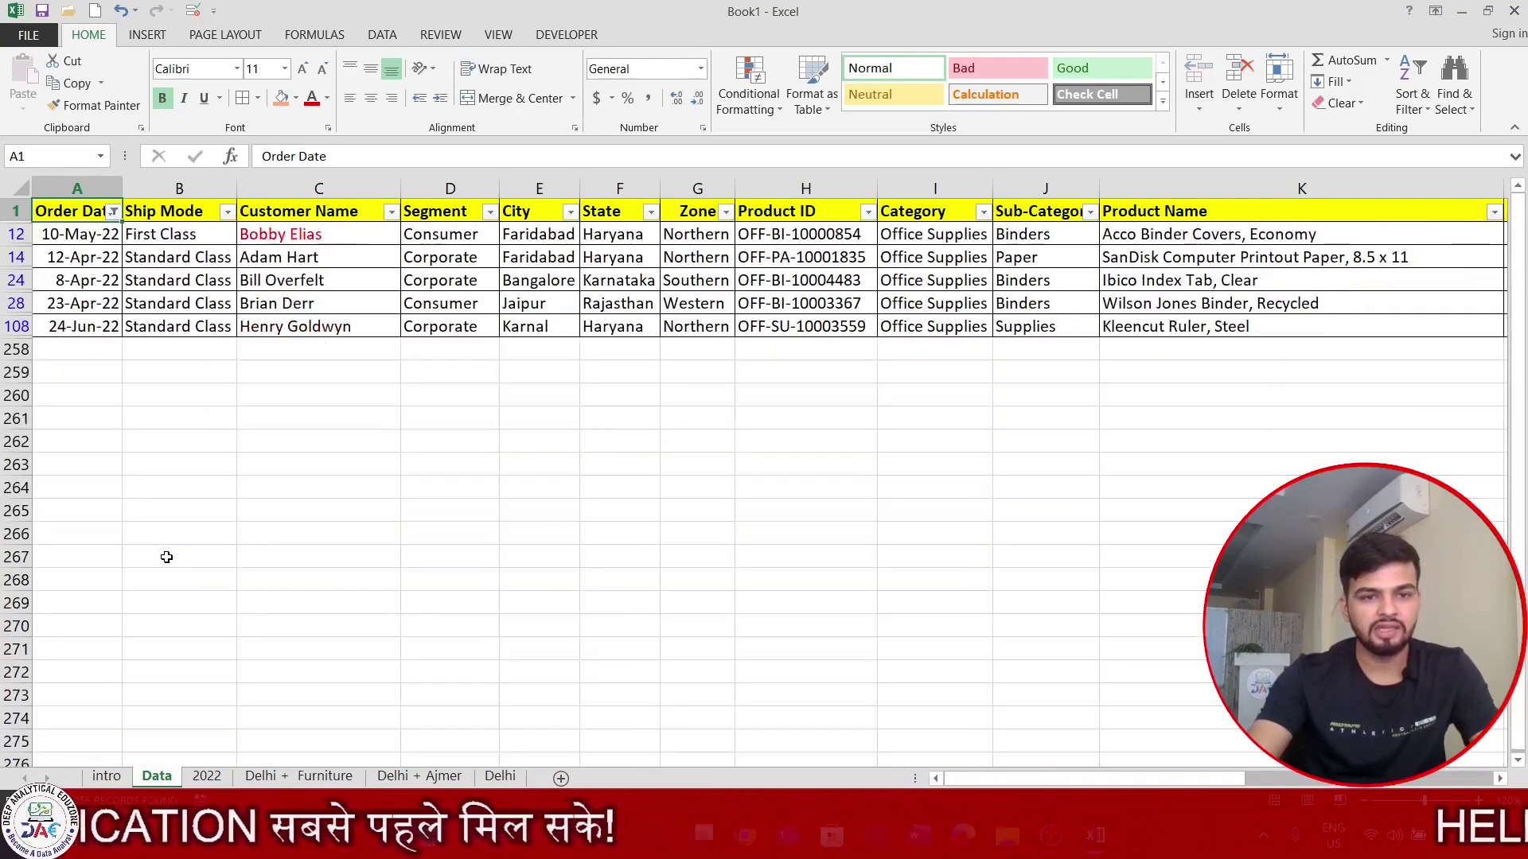
left_click(195, 458)
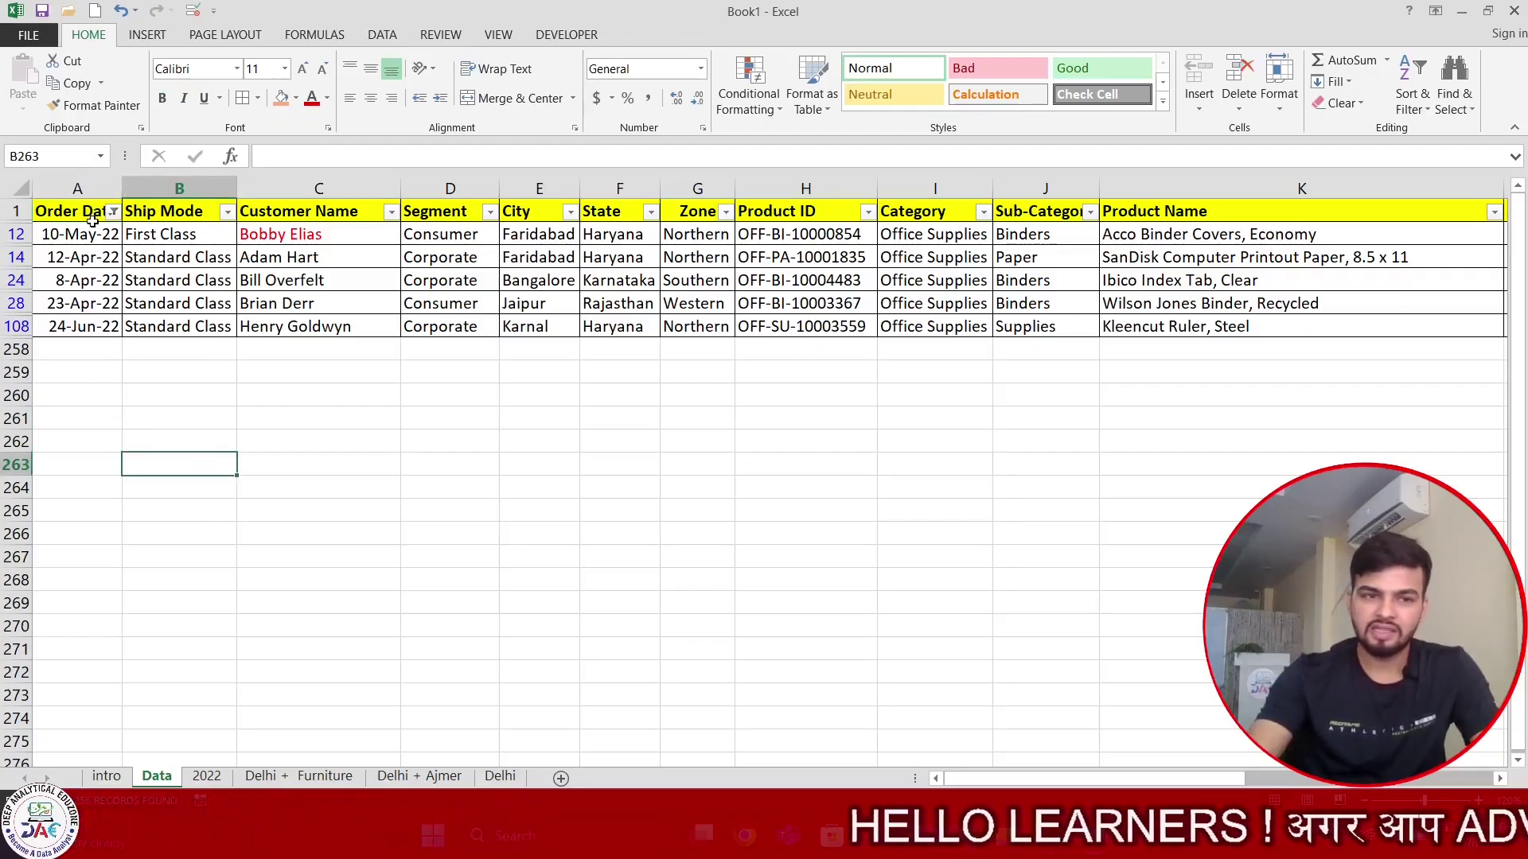
left_click_drag(78, 213, 267, 334)
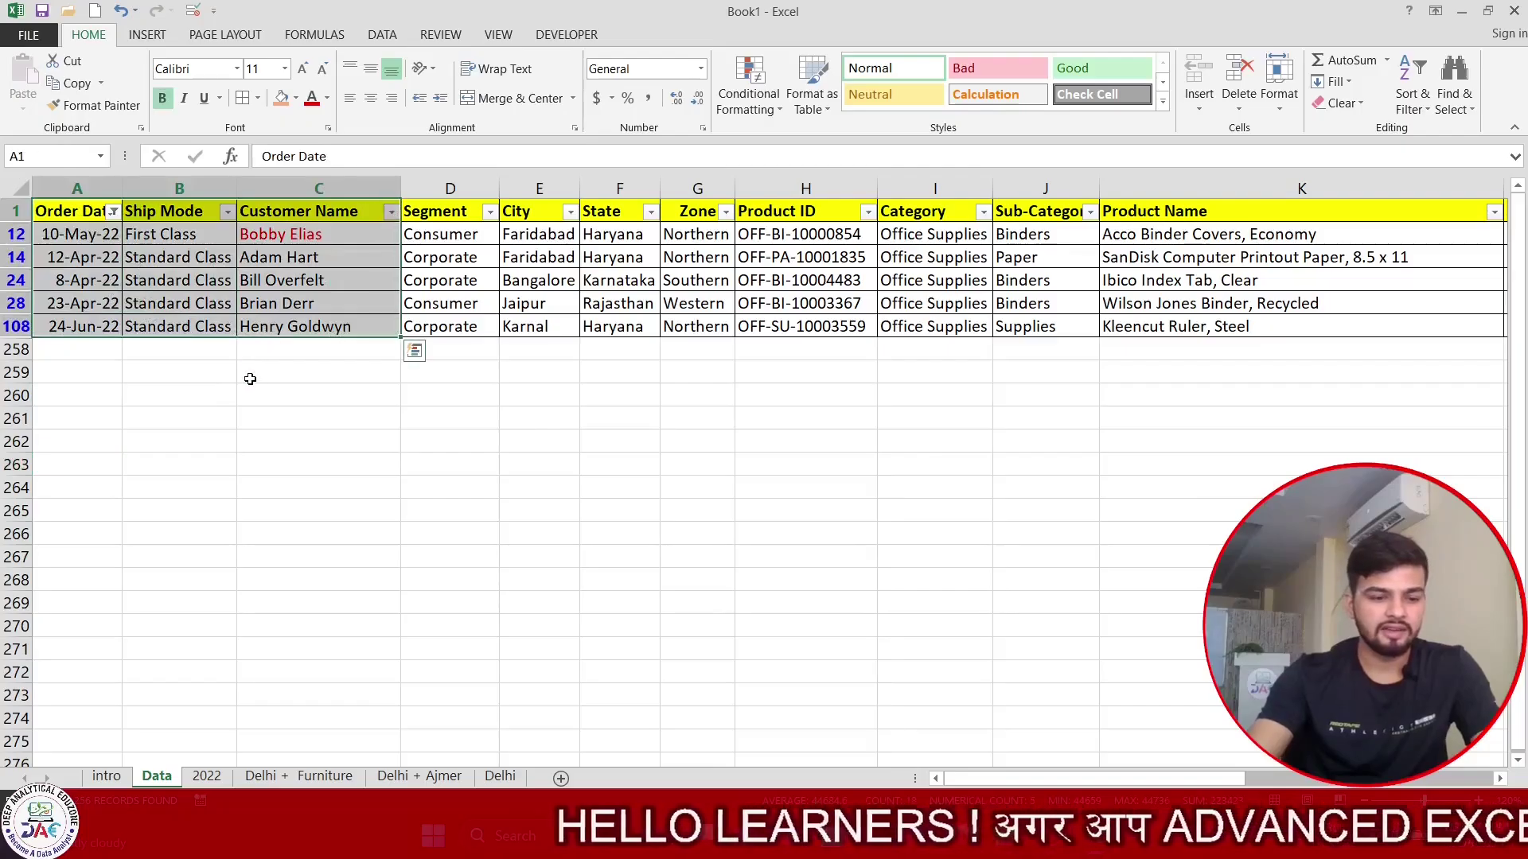
left_click(481, 670)
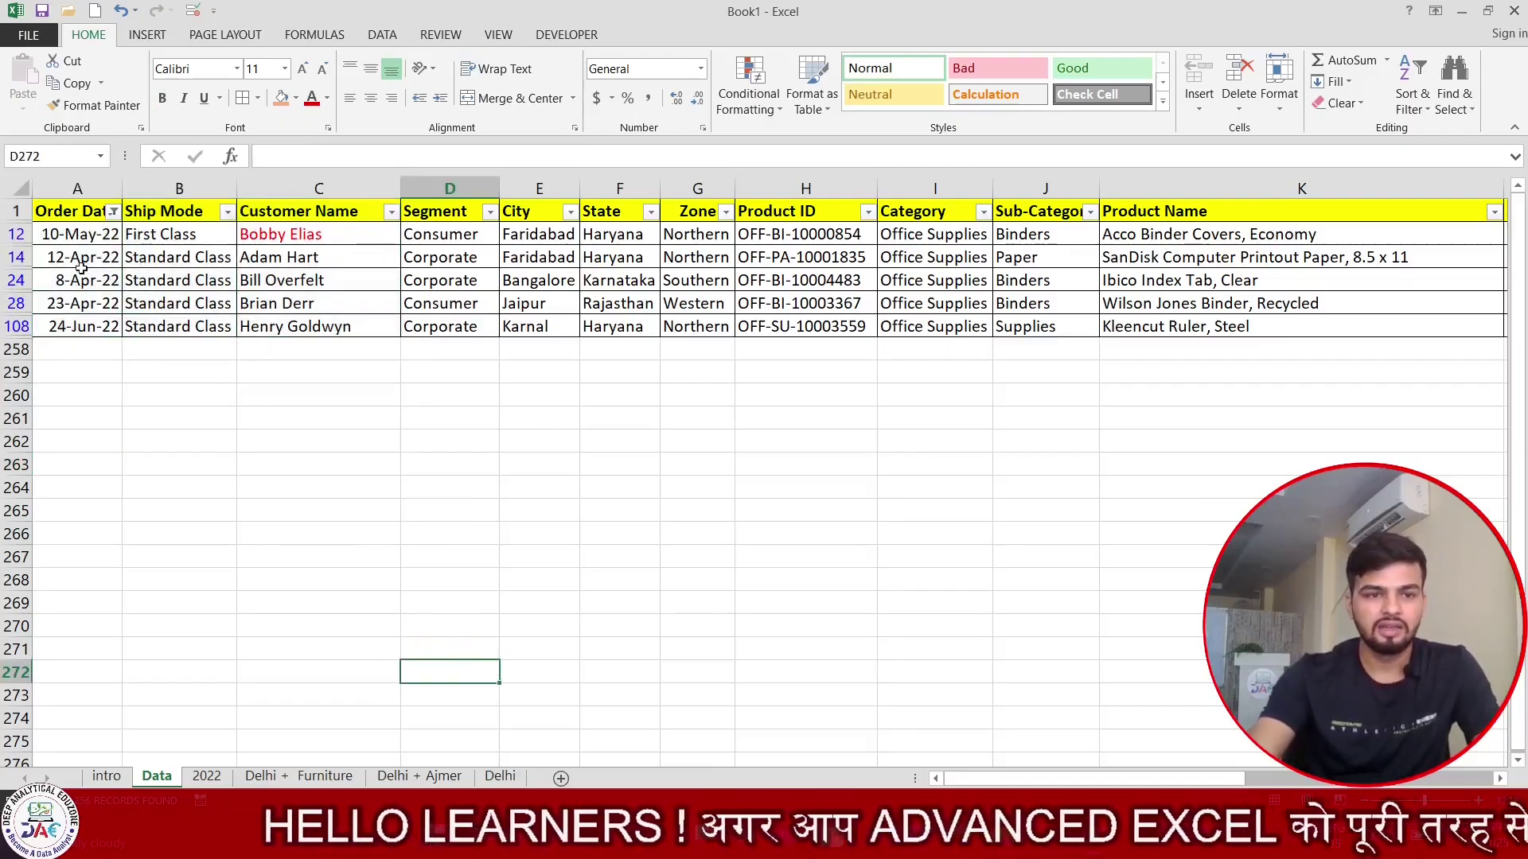
Copy the whole filtered table from the Order Date header onward and paste it at A1 of a new worksheet.
left_click(56, 213)
key("ctrl+shift+End")
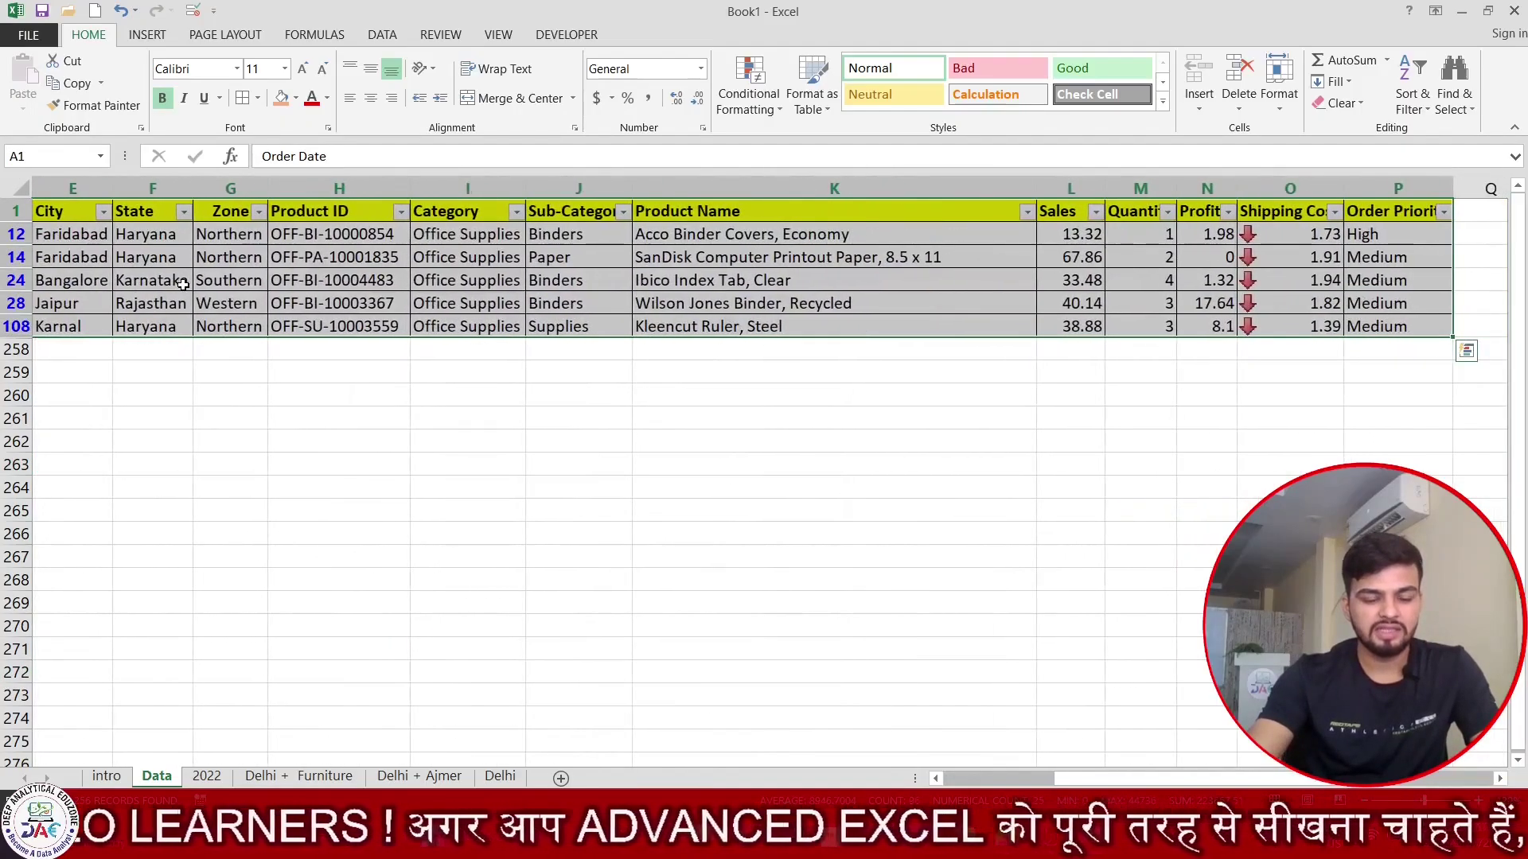
key("ctrl+c")
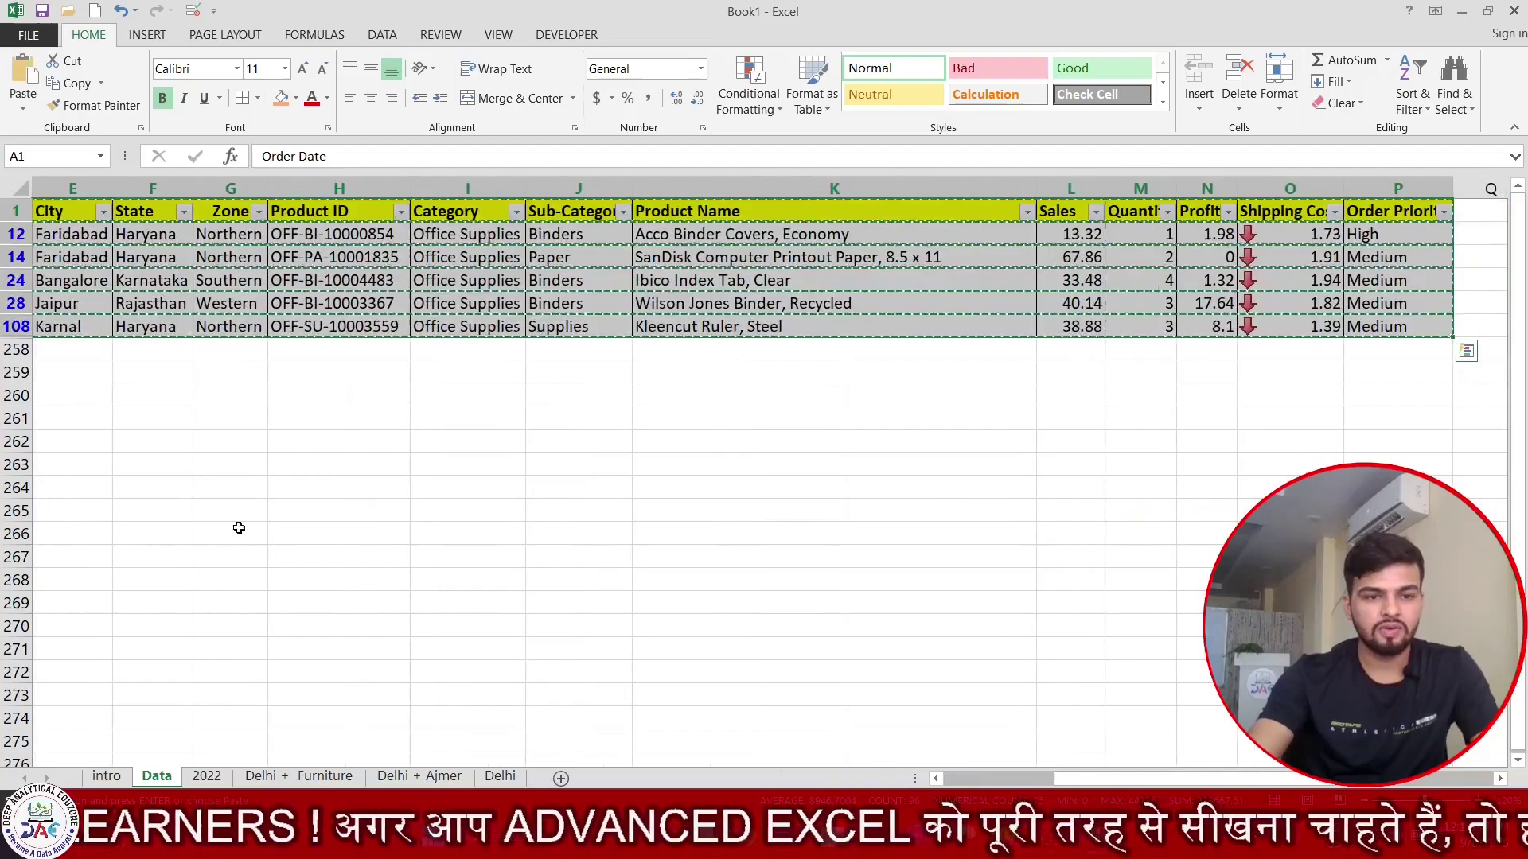
left_click(559, 779)
key("ctrl+v")
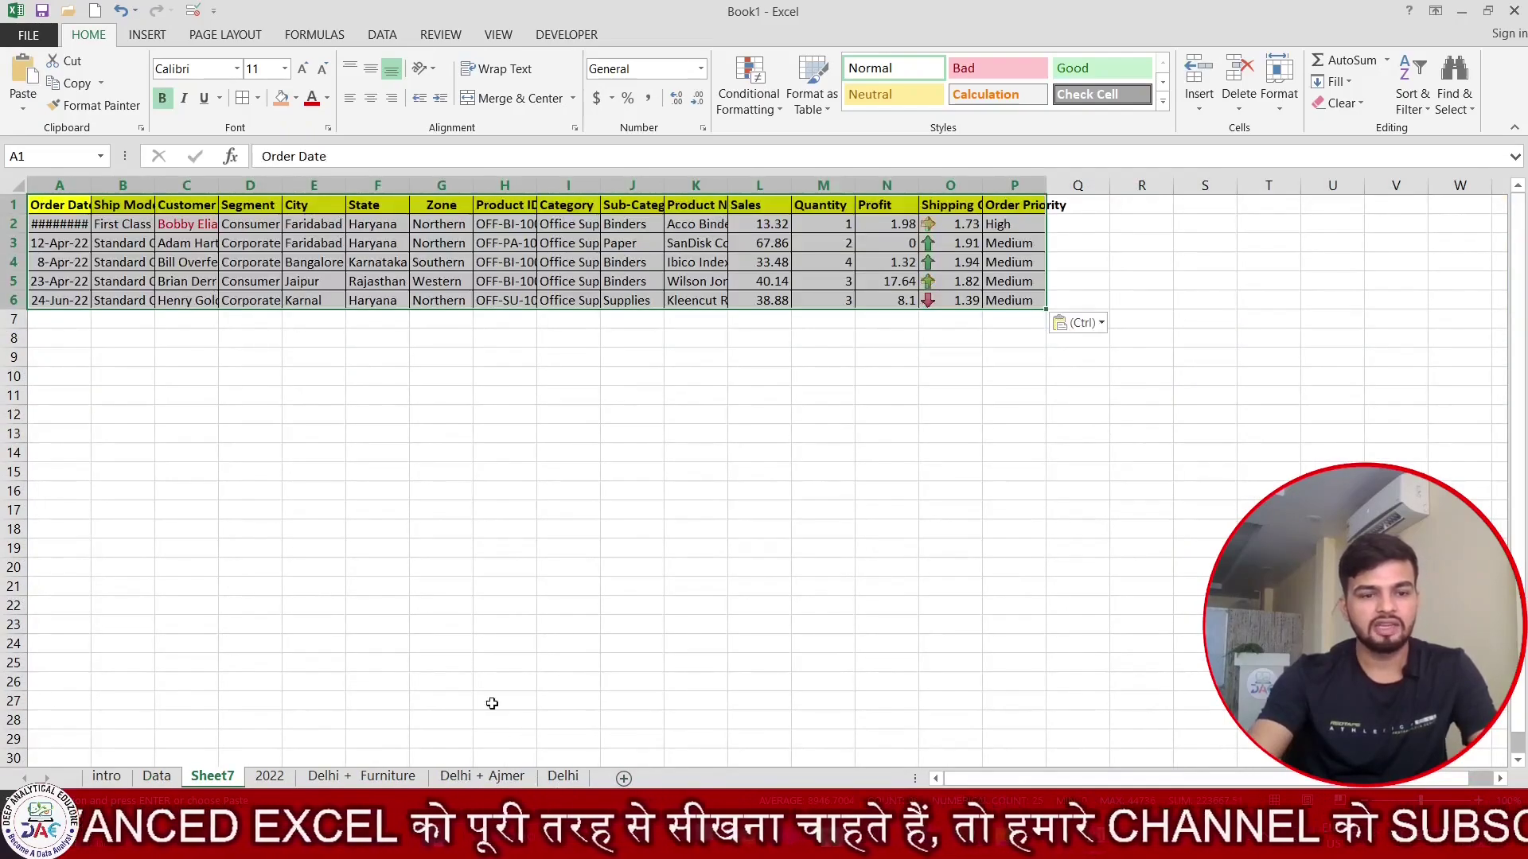
key("Escape")
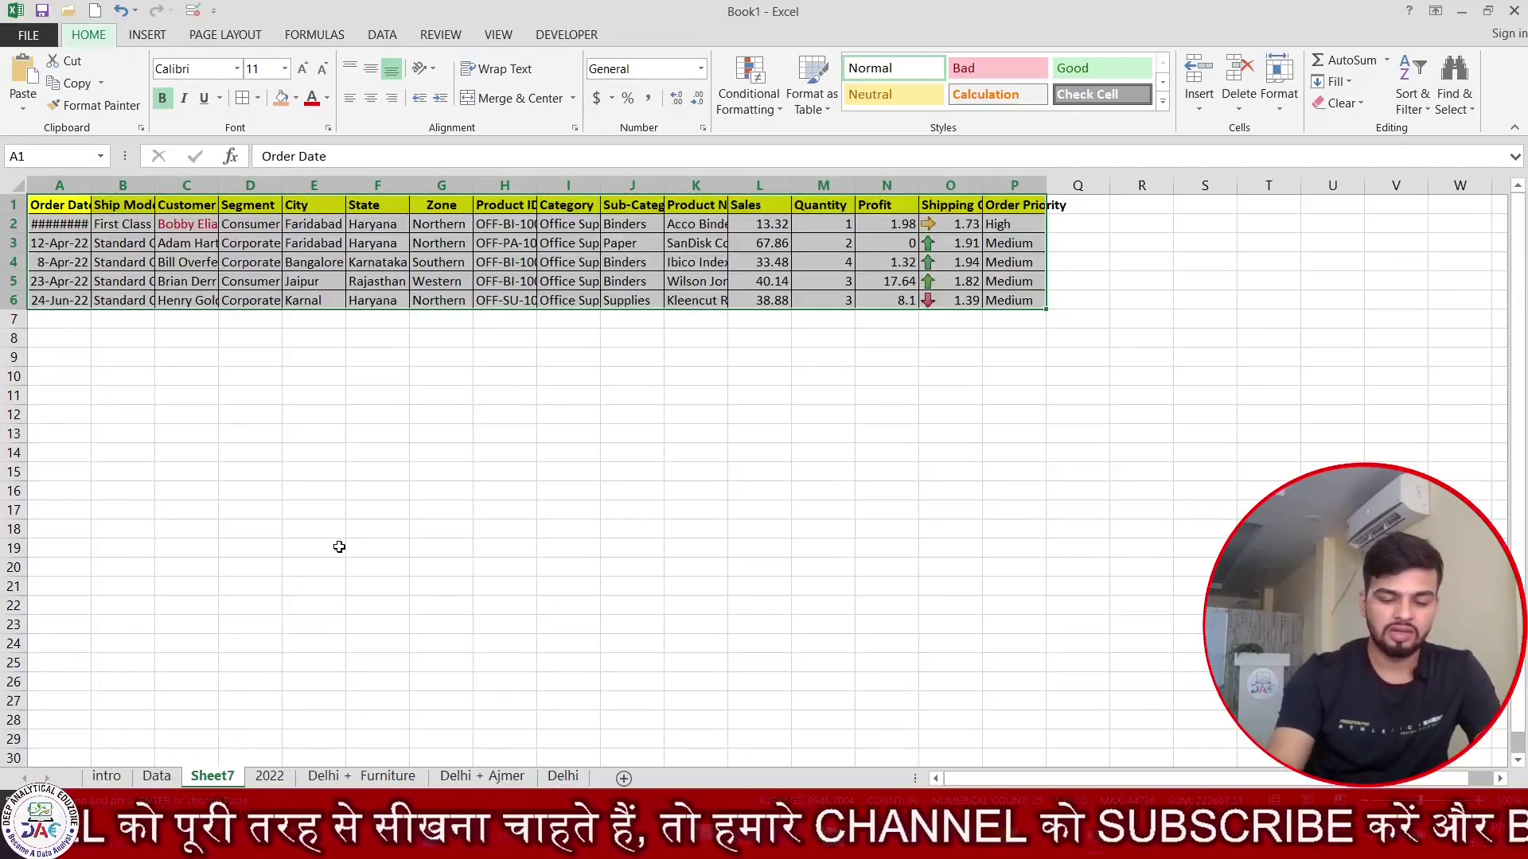
Auto-fit the column widths of the pasted April–June 2022 records on the new sheet.
key("alt+h")
key("o")
key("i")
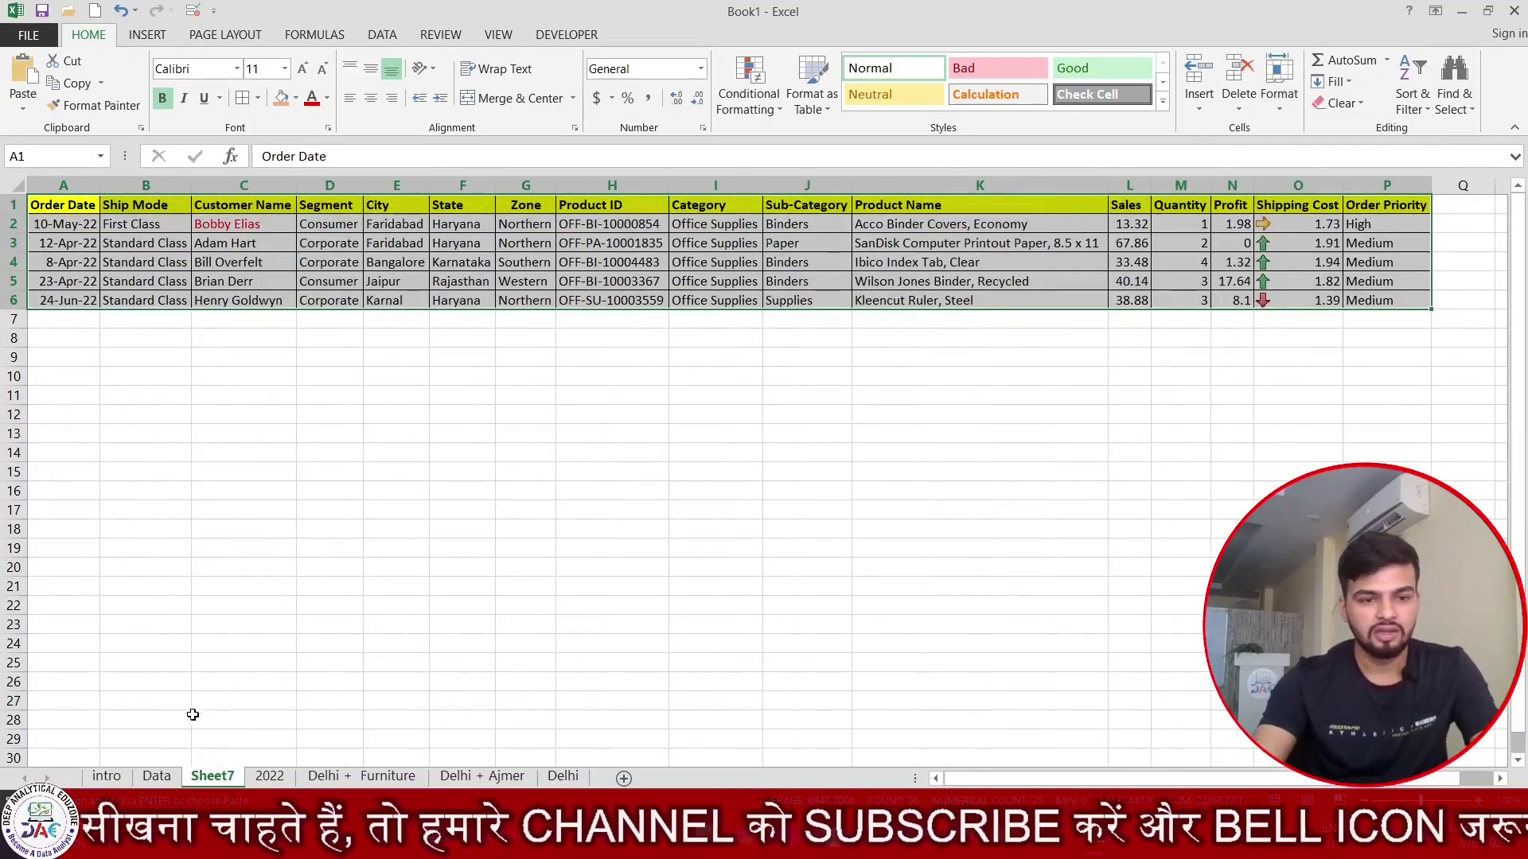
Rename the new worksheet as "2nd QTR of Year 2022".
left_click(197, 703)
left_click_drag(214, 776, 259, 784)
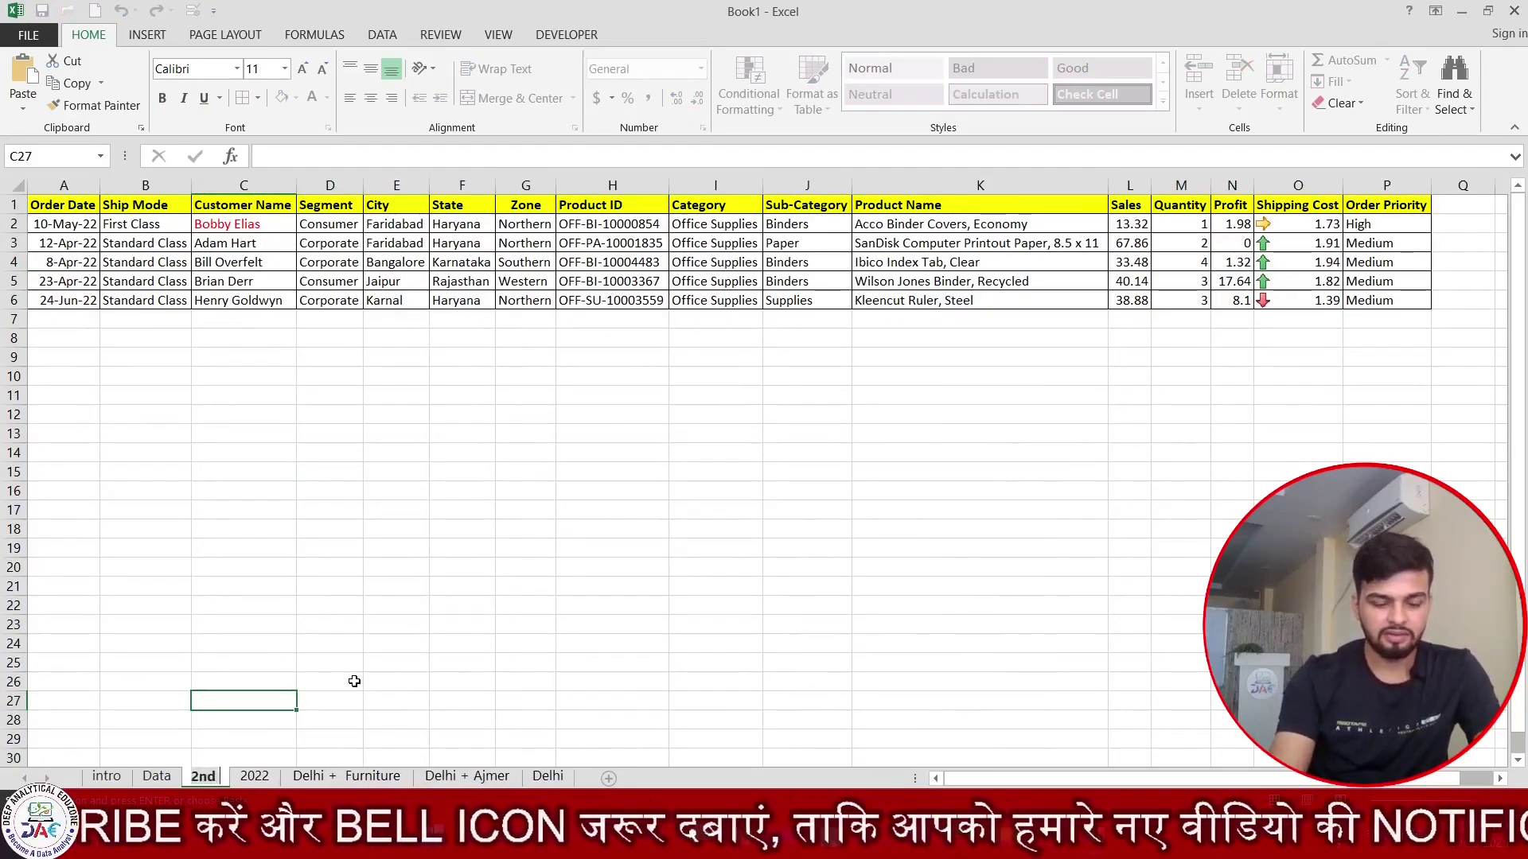
type("2nd QTR")
key("Return")
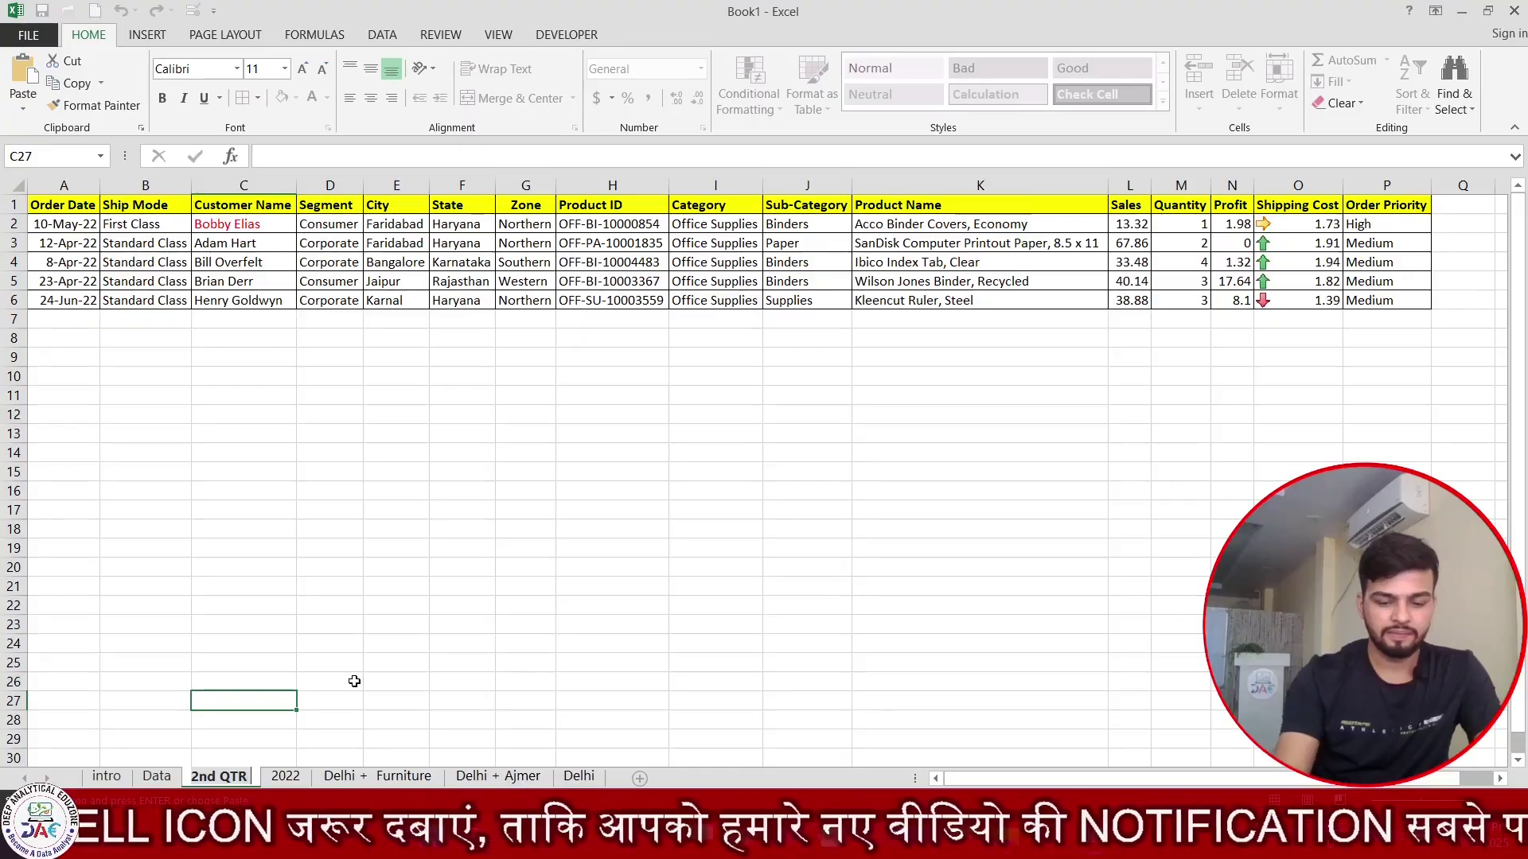
type("of Year 2022")
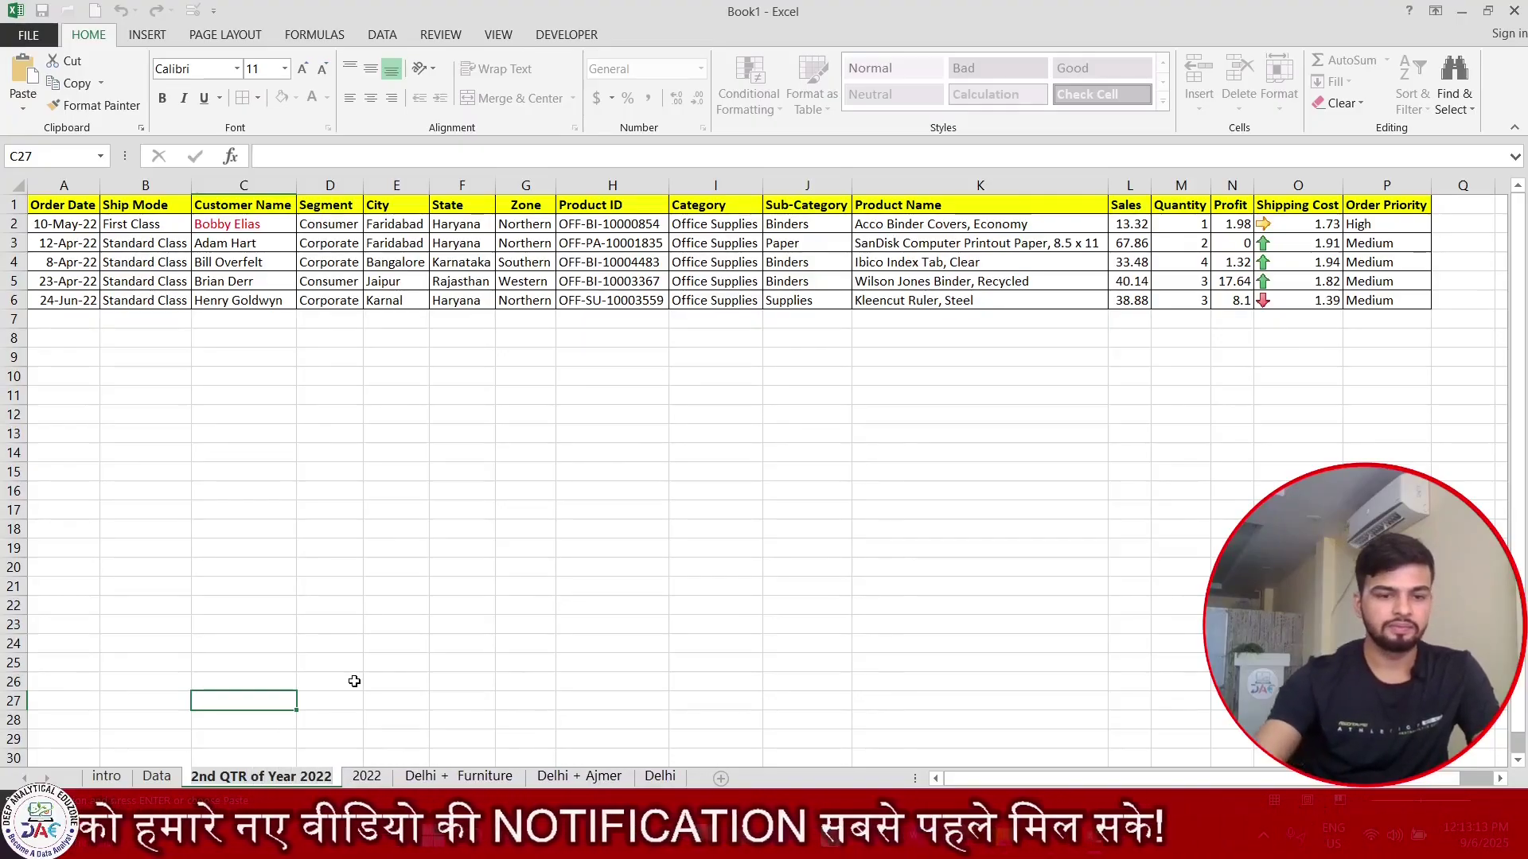
left_click(249, 569)
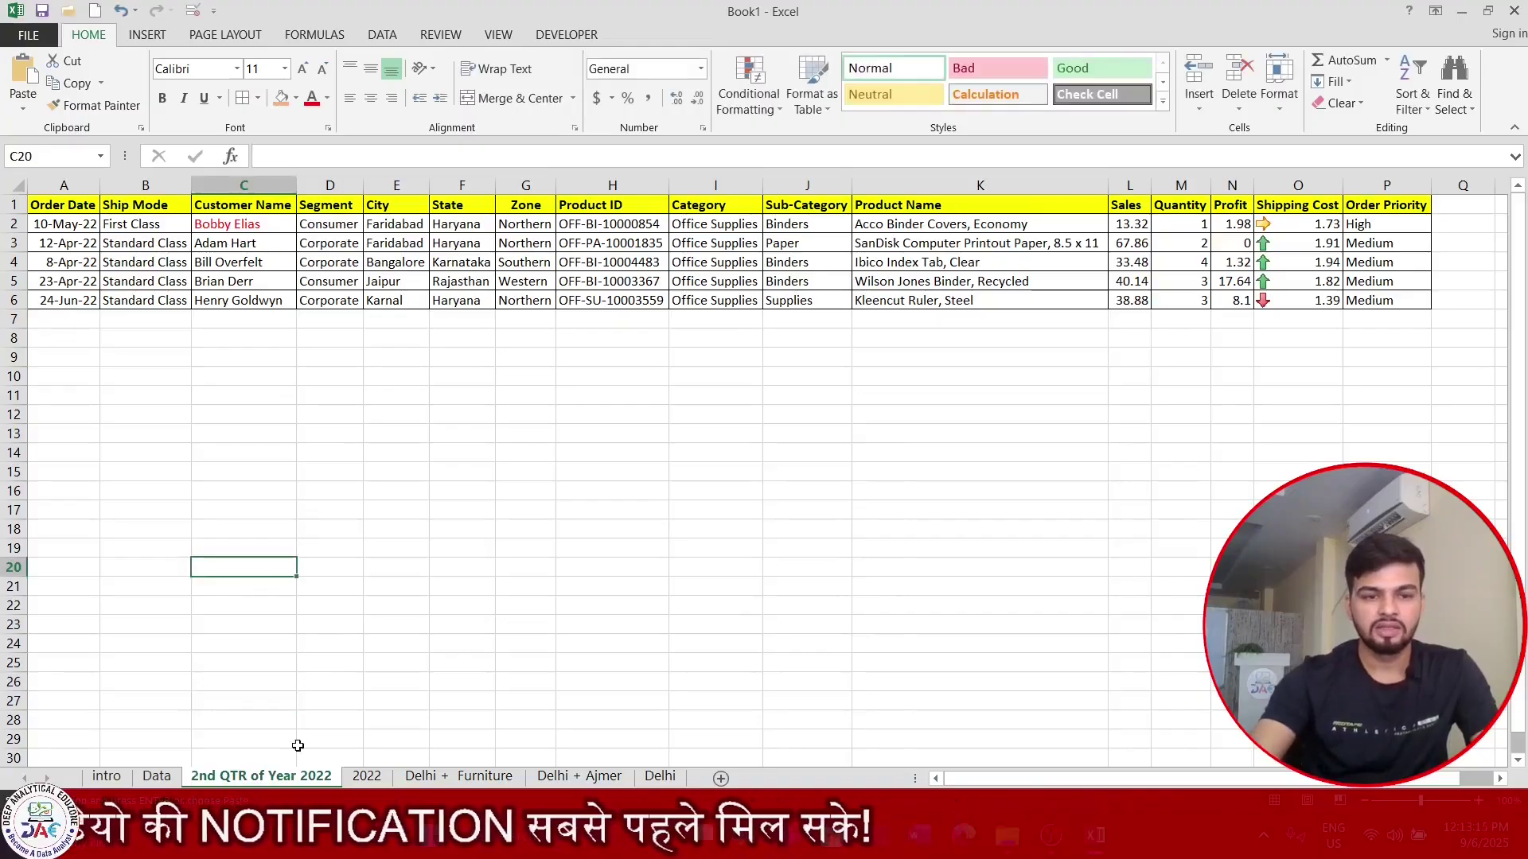
Return to the Data sheet and select cell A1.
left_click(153, 778)
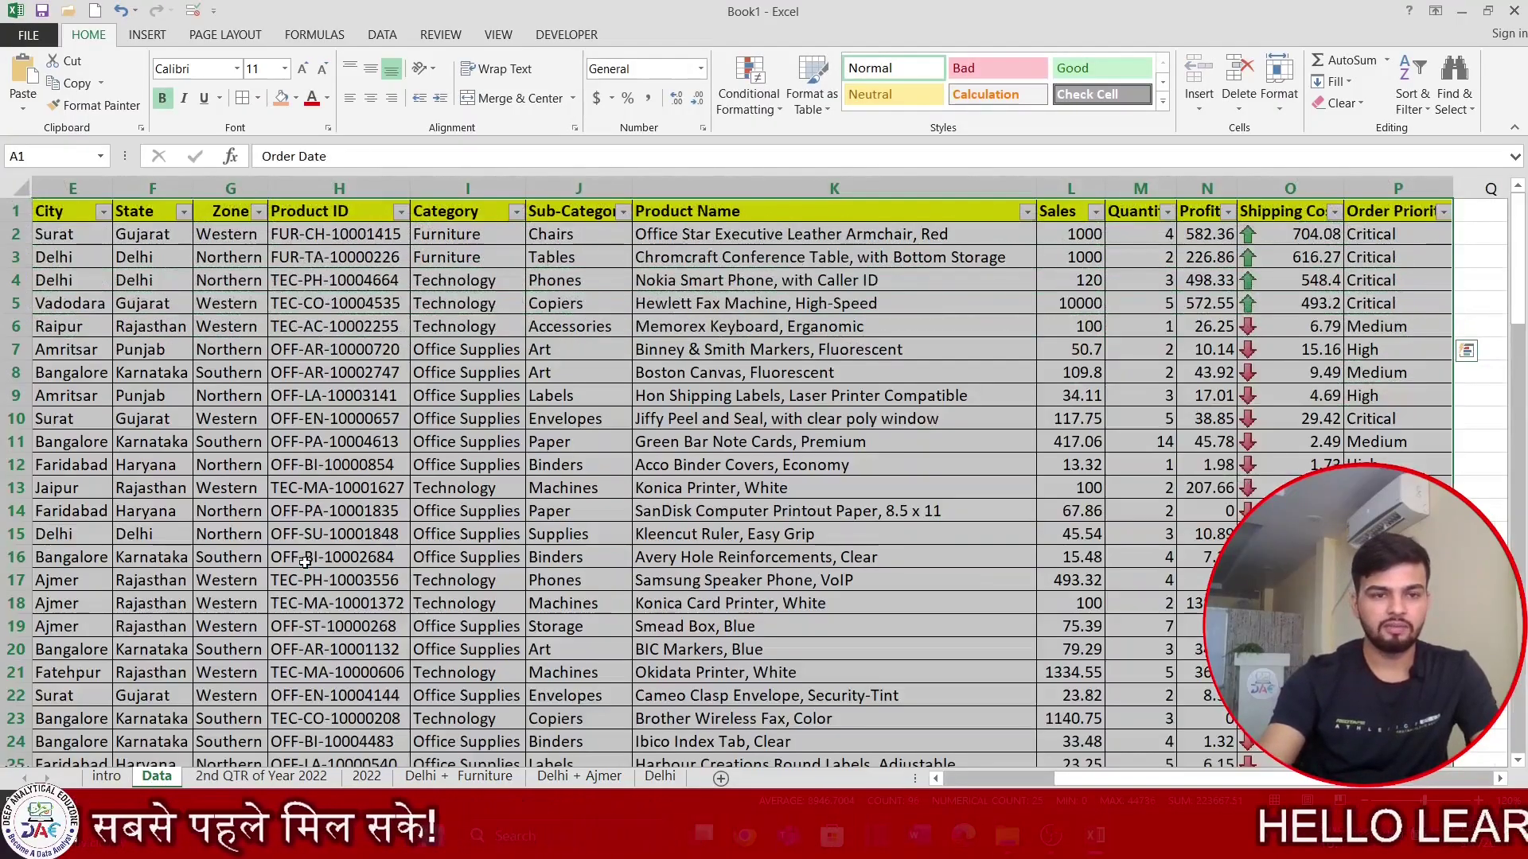
scroll(305, 562, "left", 4)
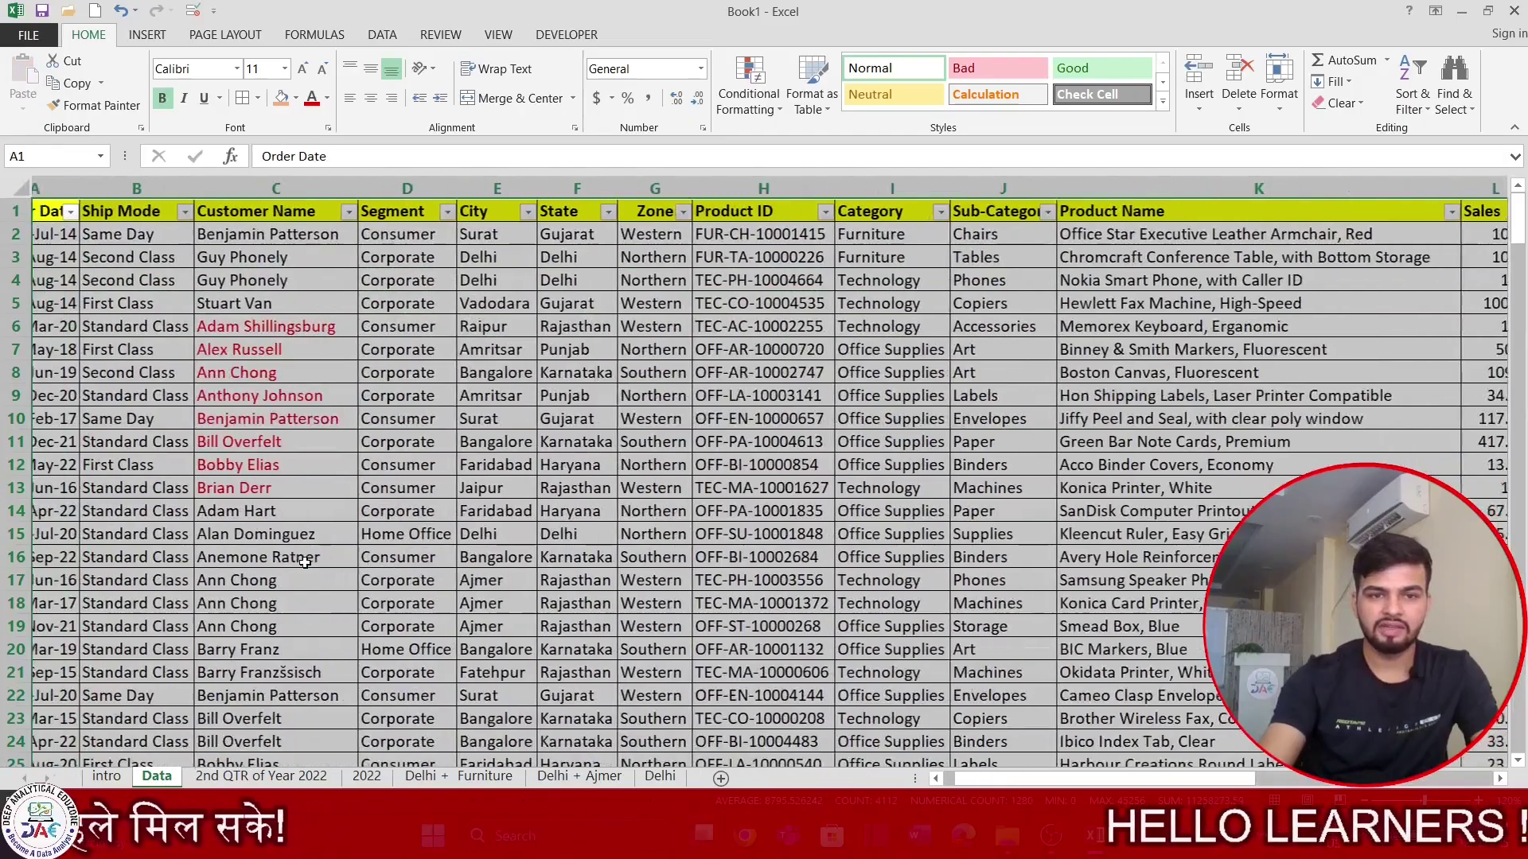
key("ctrl+Home")
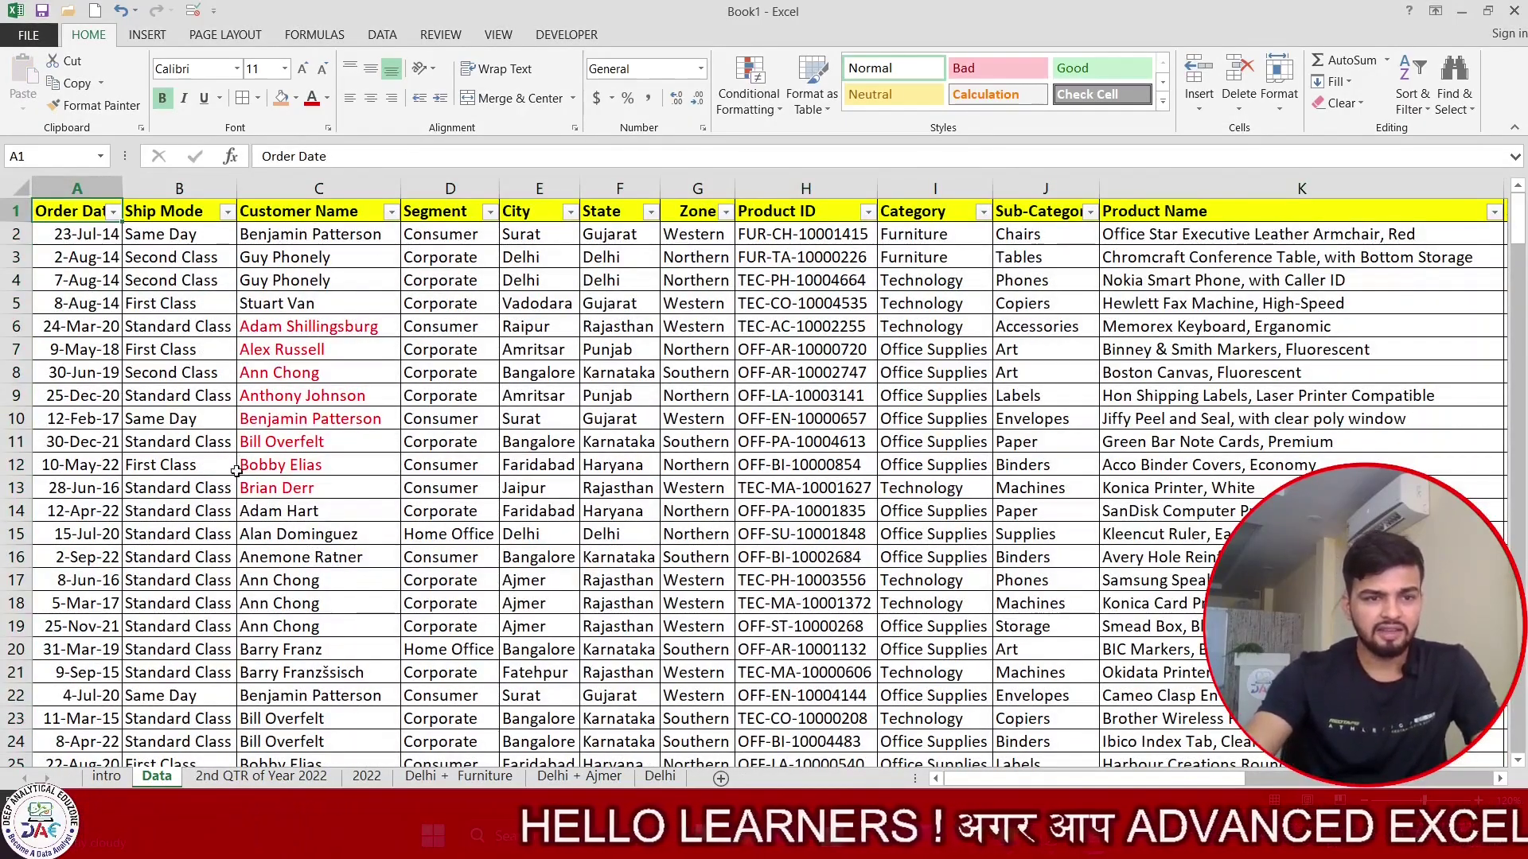
Examine the years listed in the Order Date filter and discard the 2017 search without filtering anything.
left_click(113, 211)
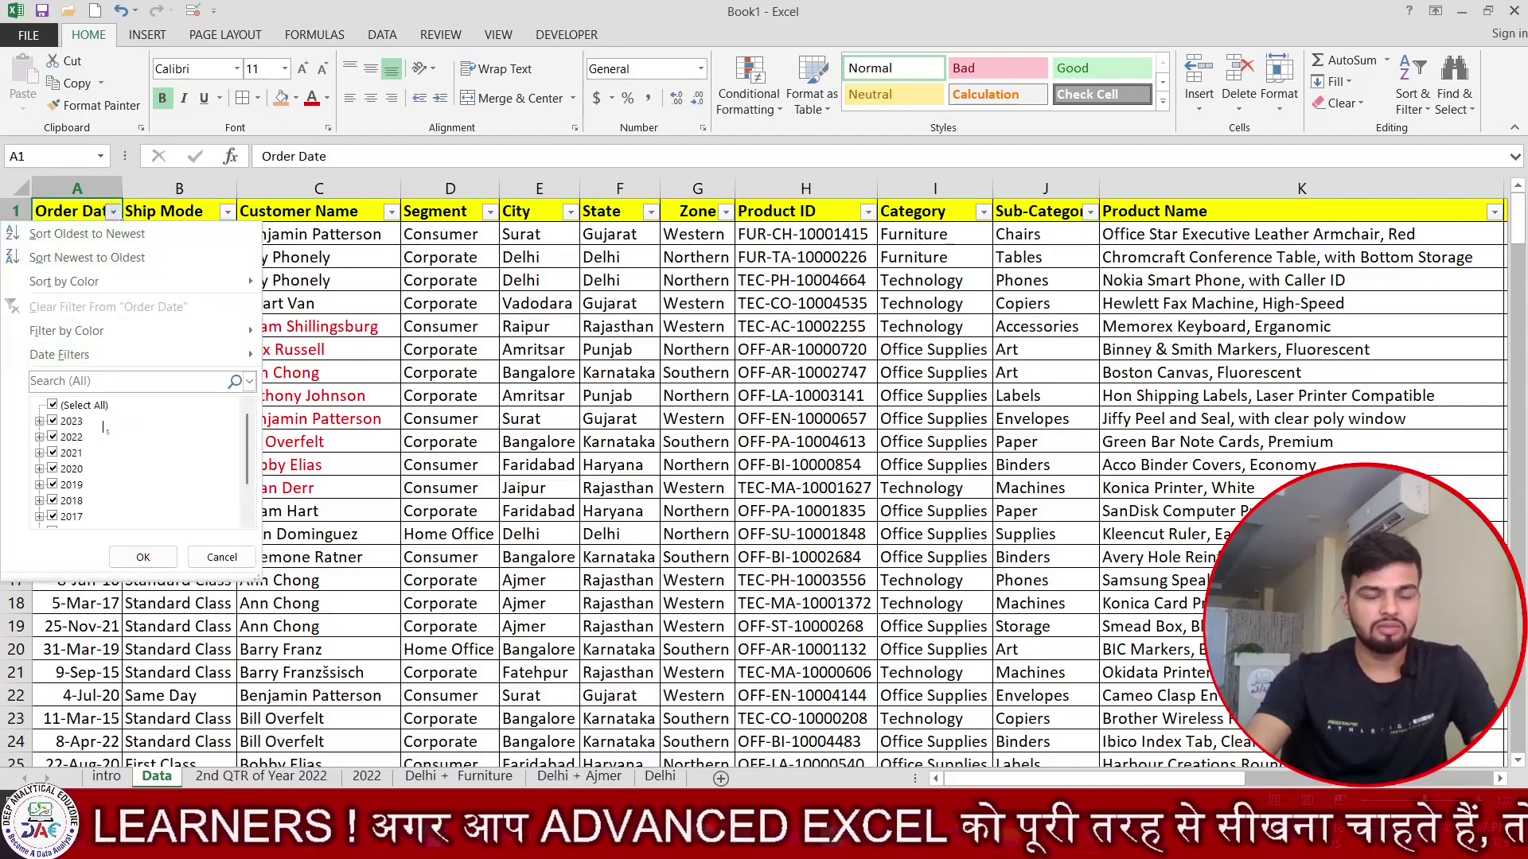
left_click(143, 557)
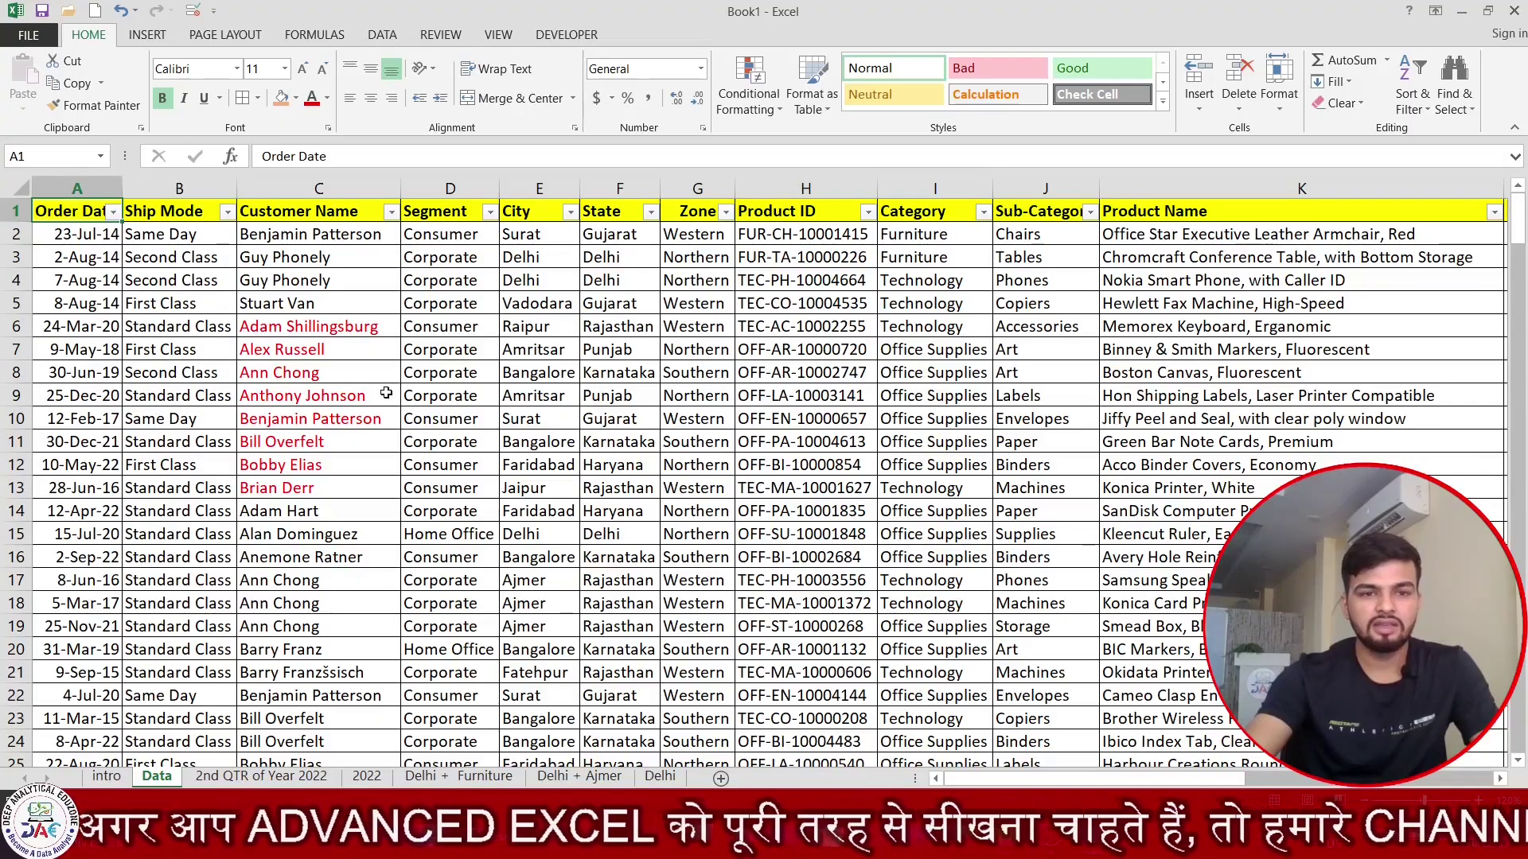
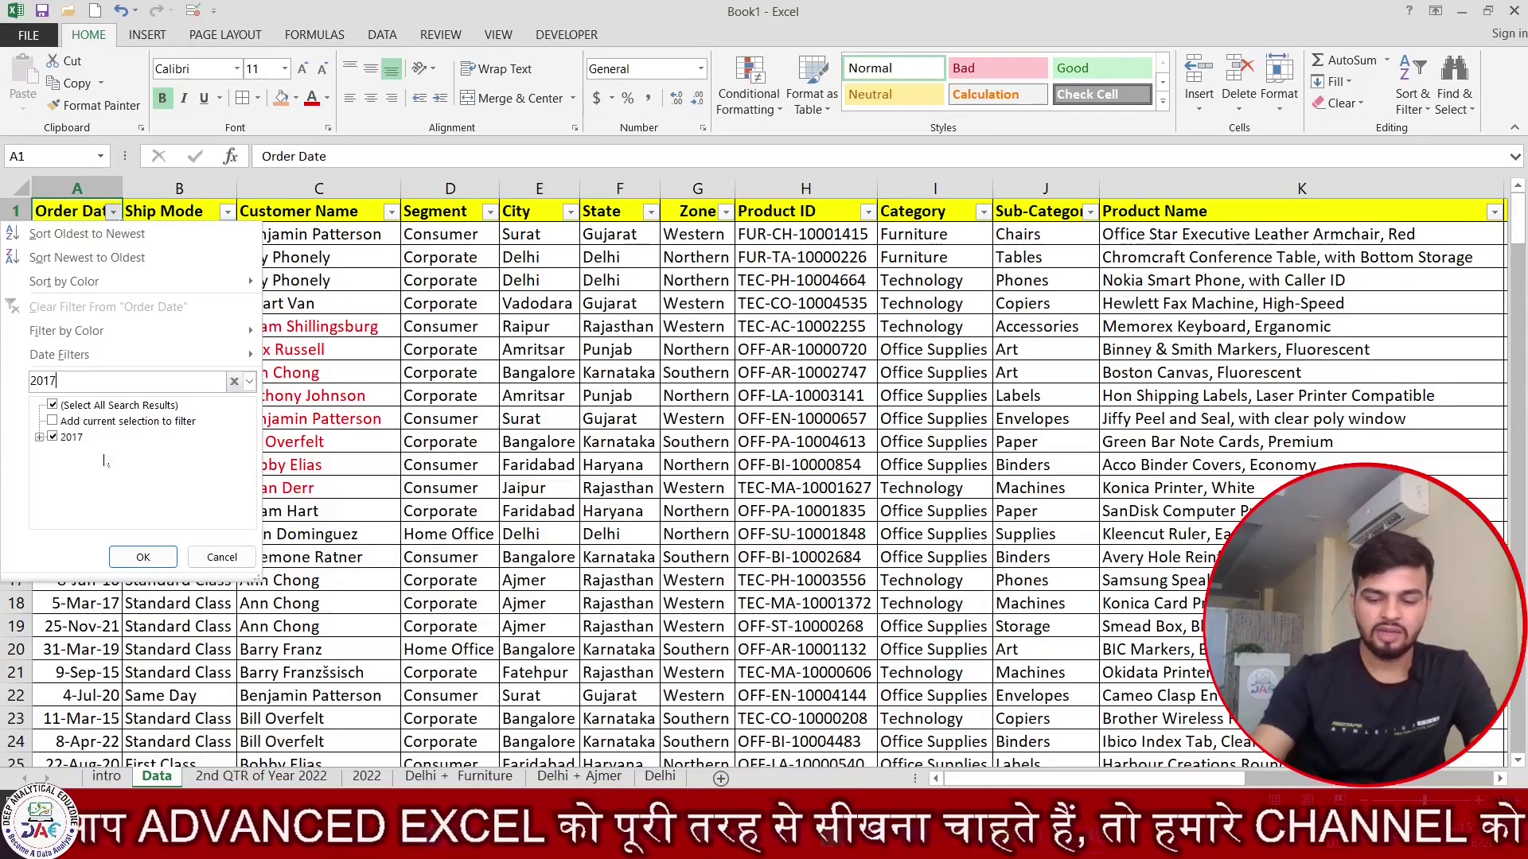
key("BackSpace")
key("BackSpace")
key("BackSpace")
key("BackSpace")
key("Escape")
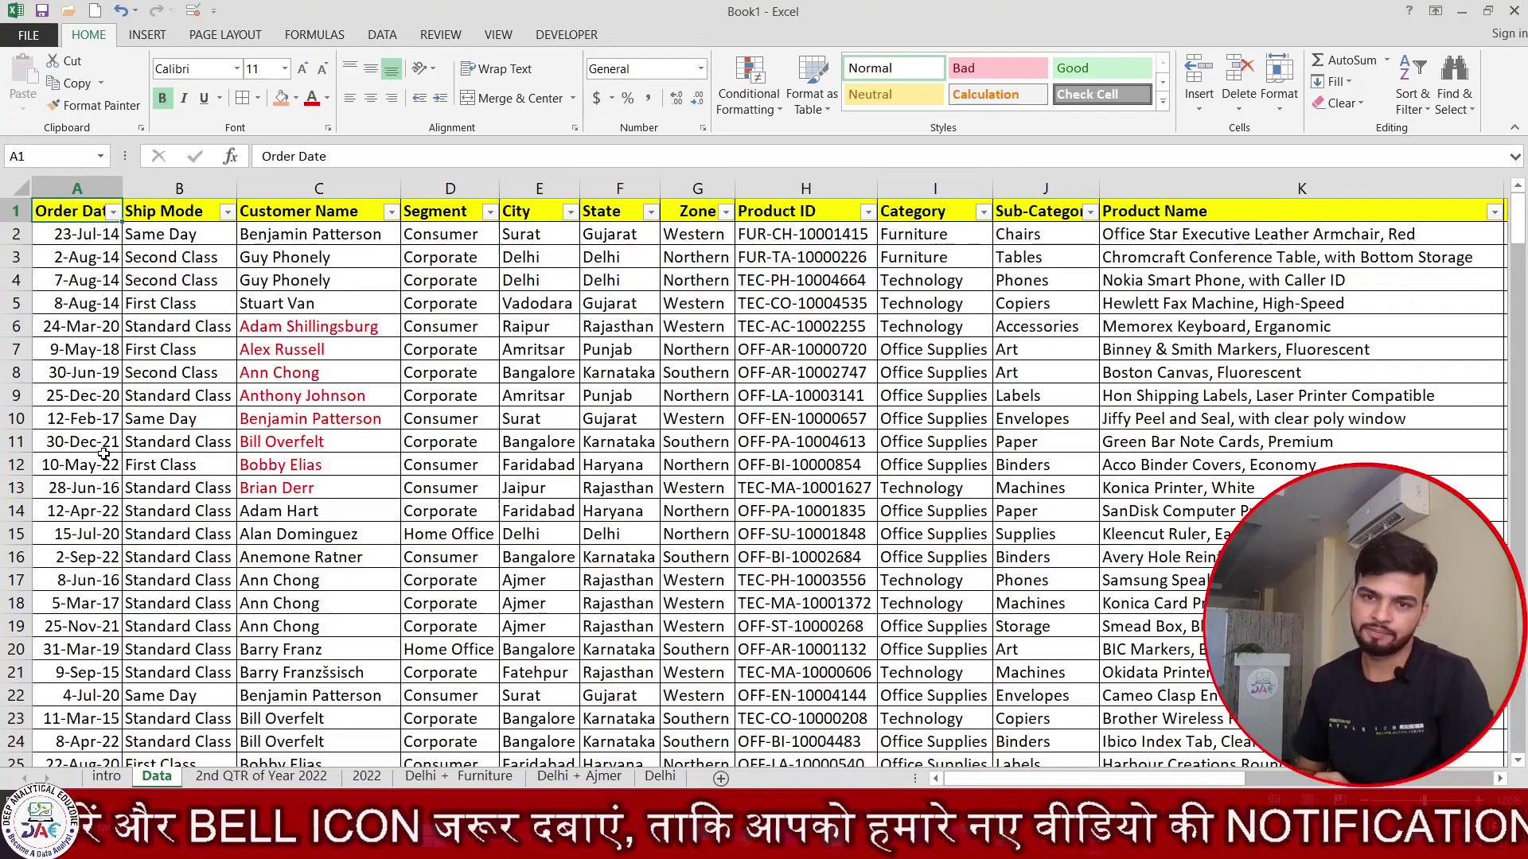
left_click(114, 212)
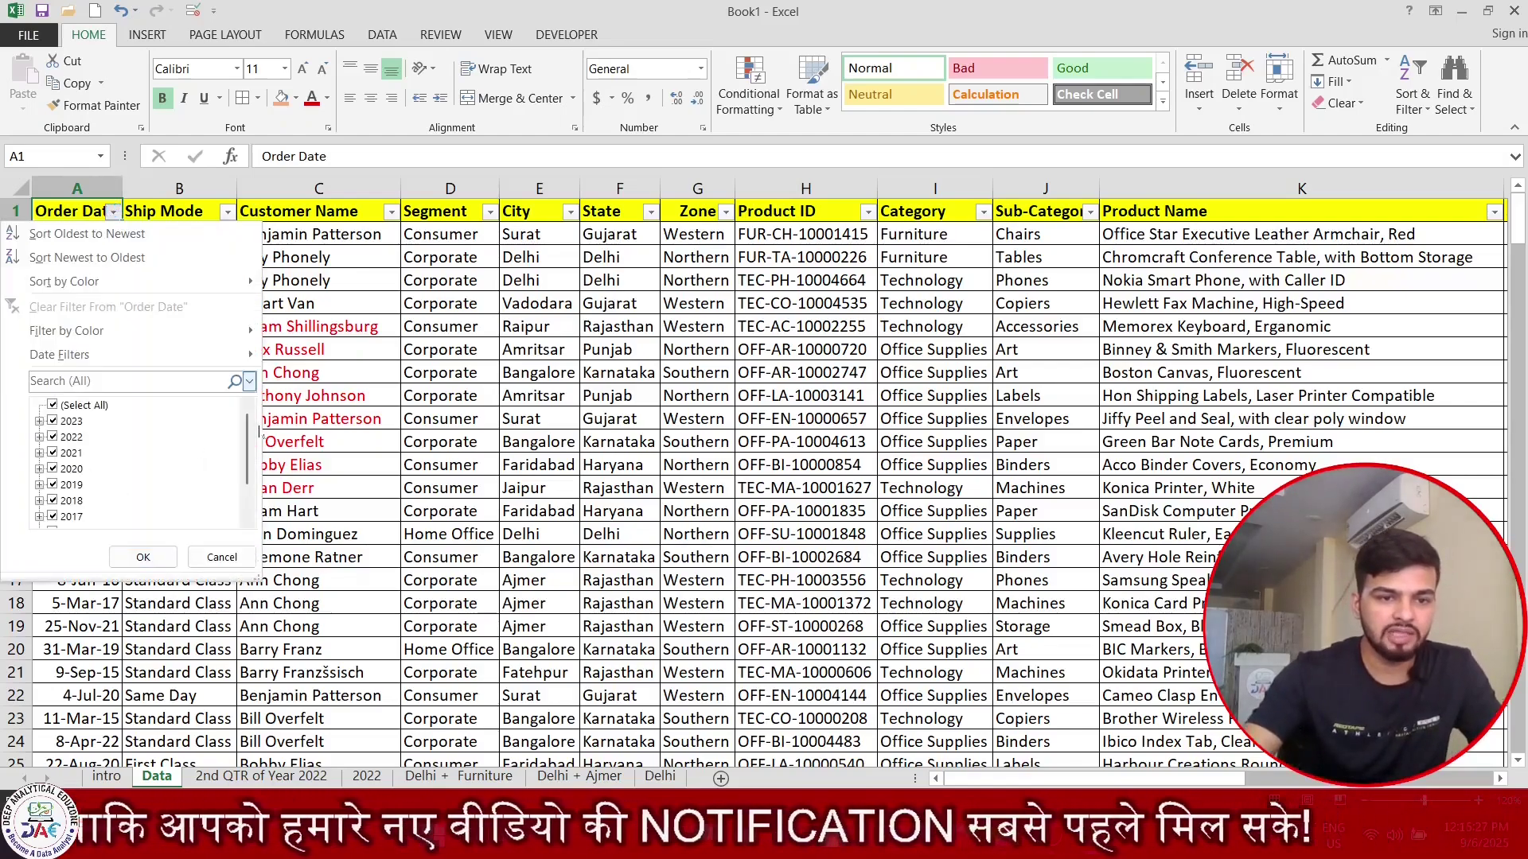
scroll(256, 453, "down", 2)
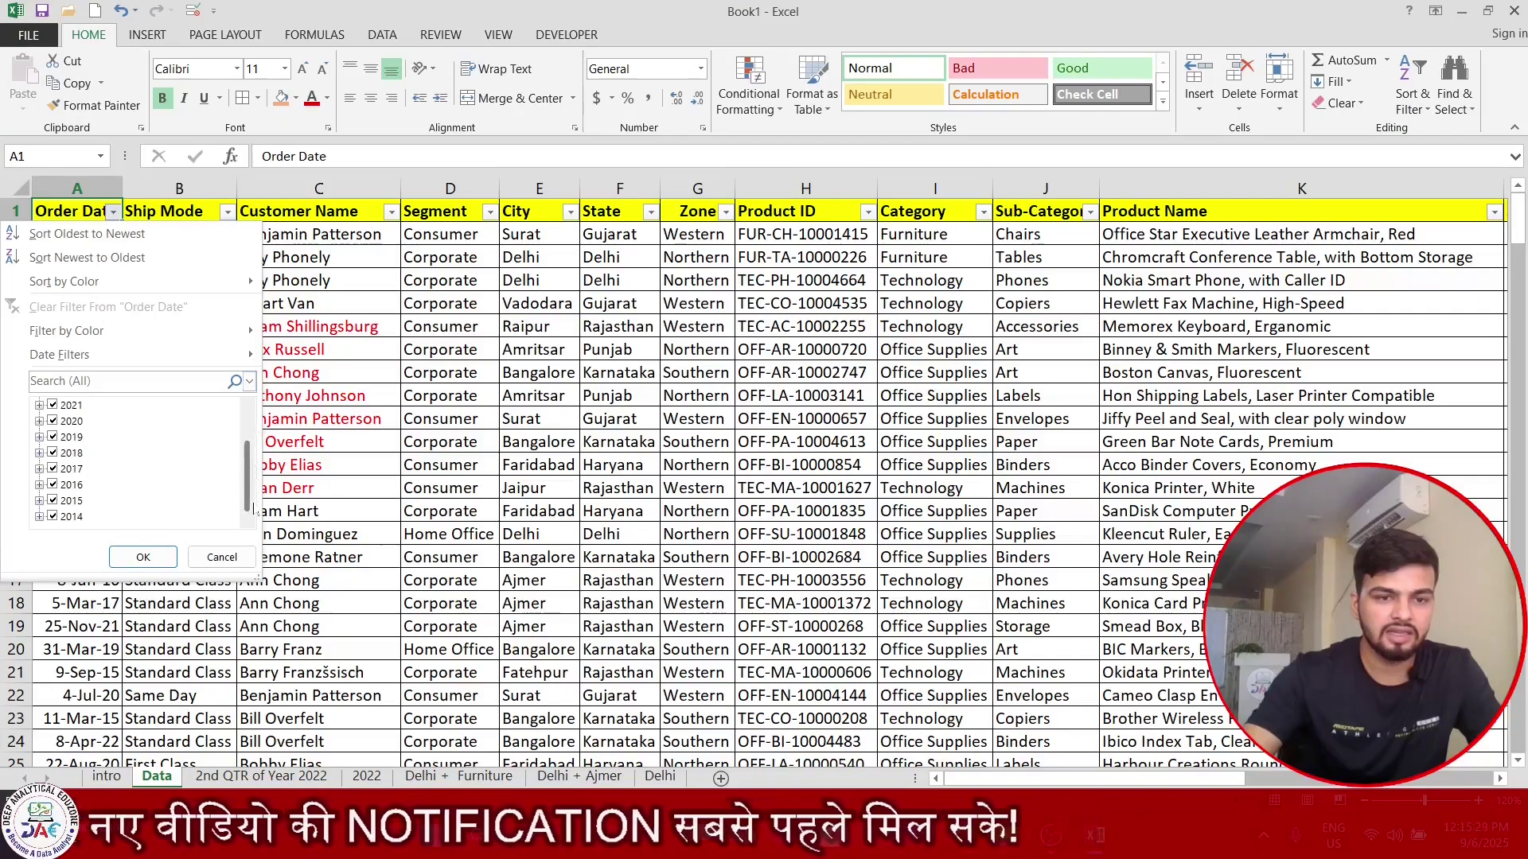
left_click_drag(249, 454, 249, 424)
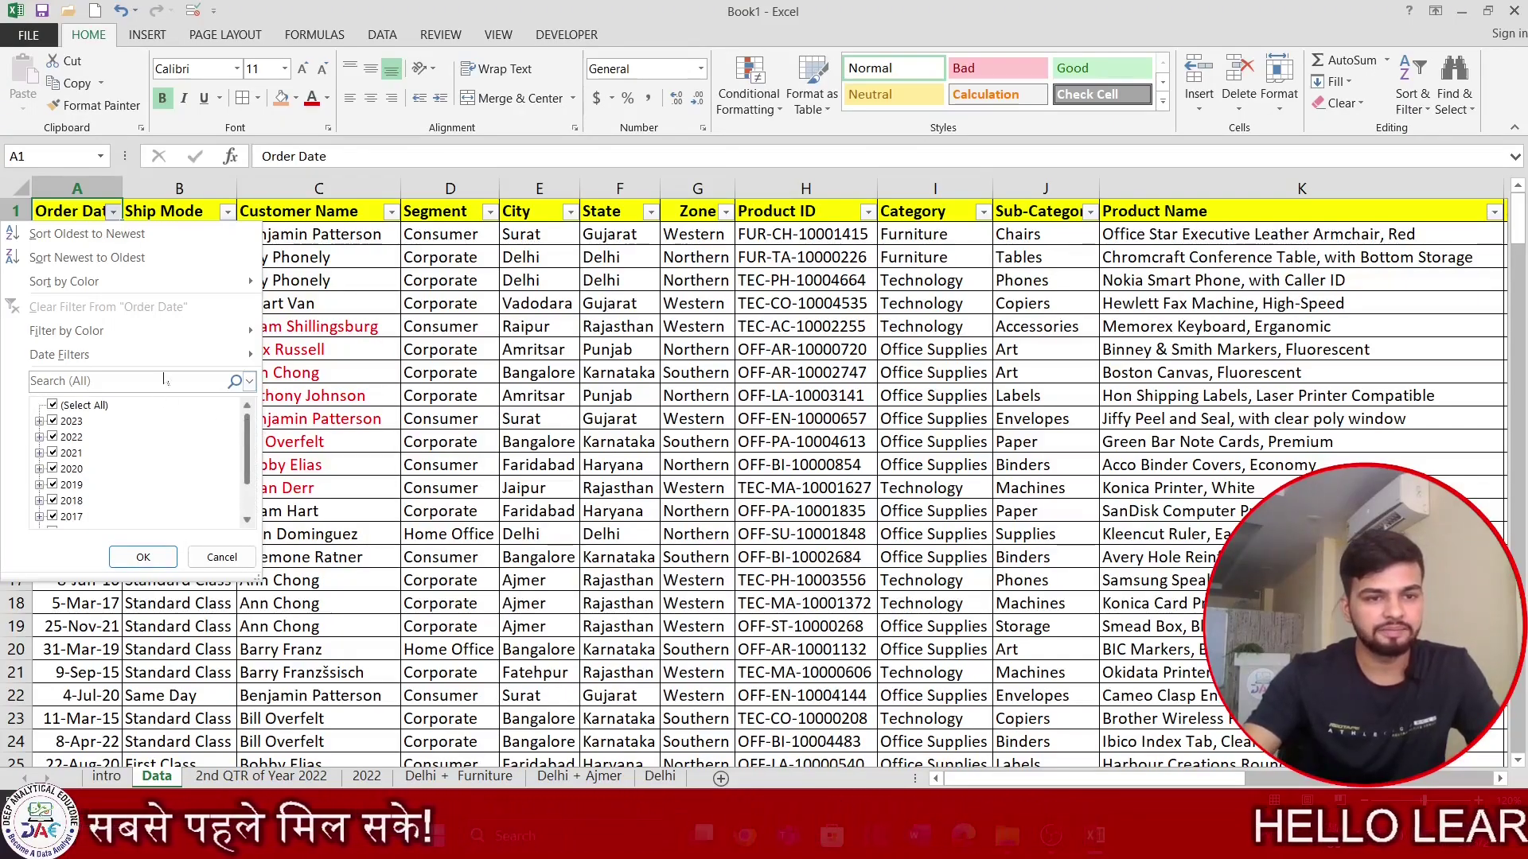
left_click(113, 210)
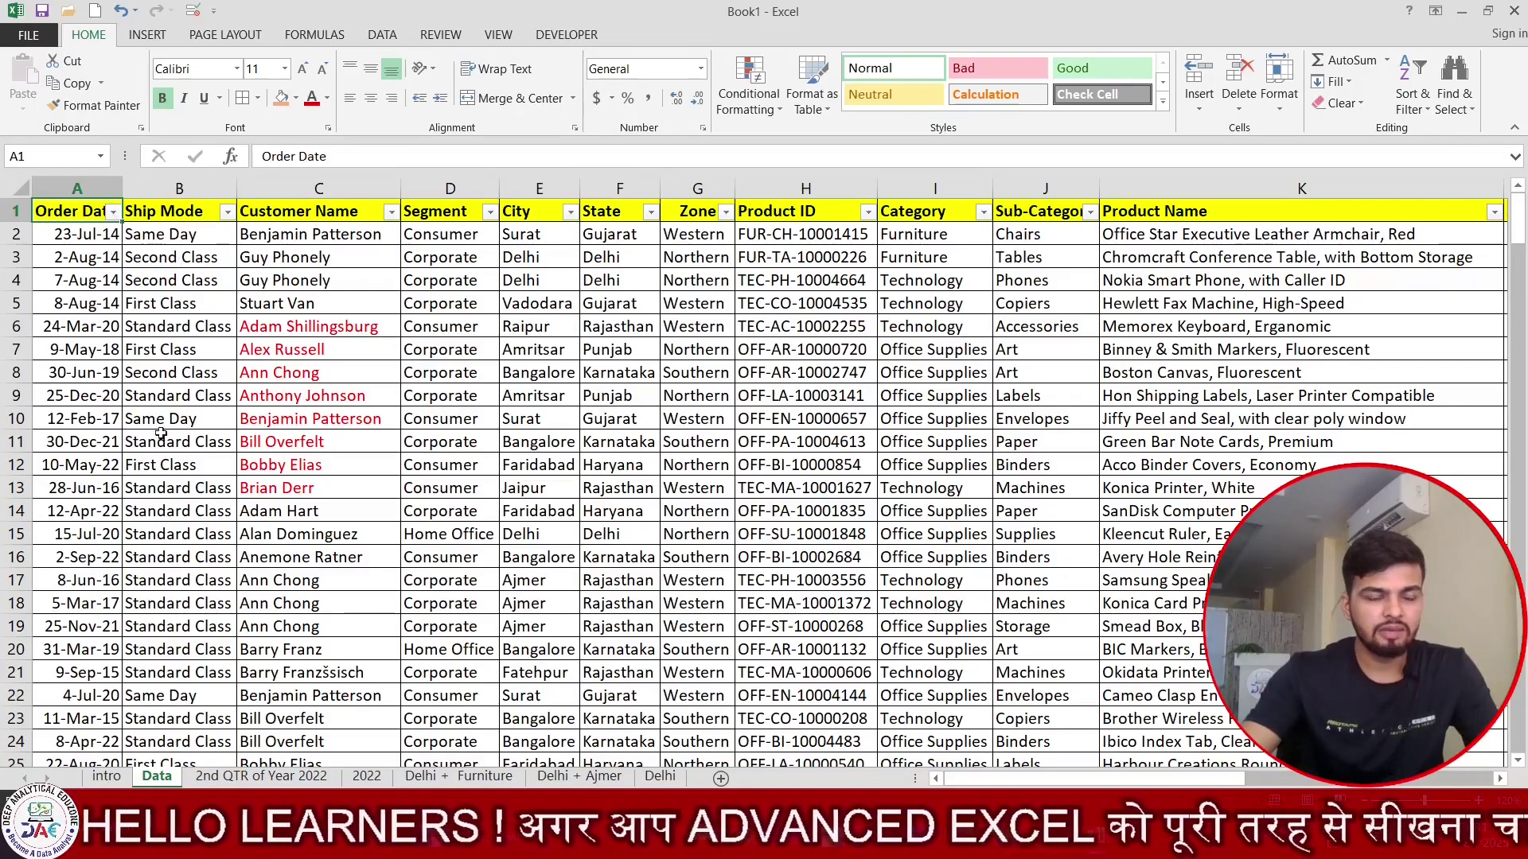
left_click(355, 464)
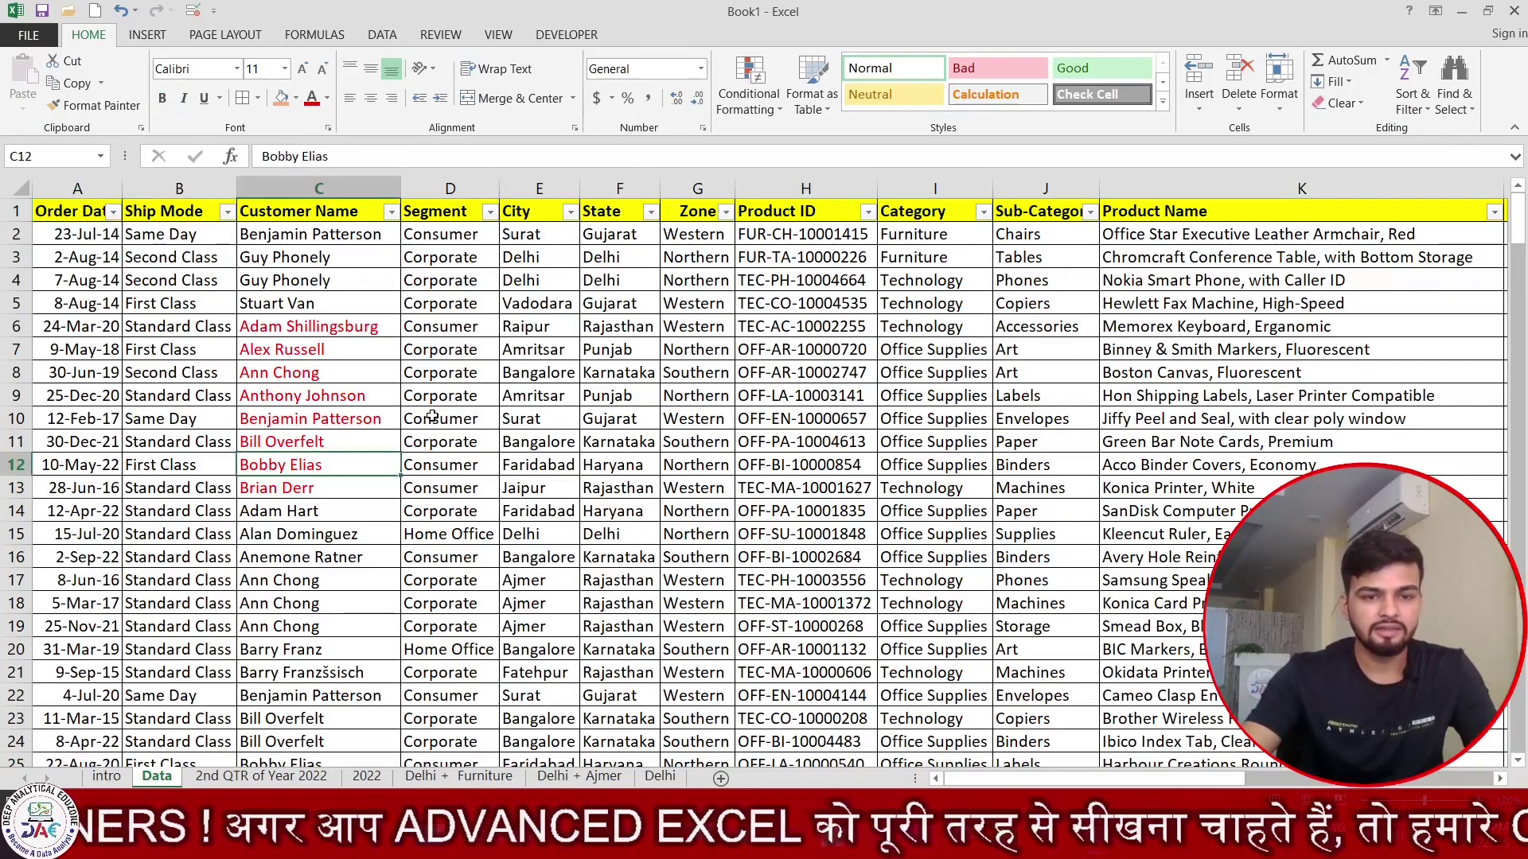
right_click(433, 418)
right_click(371, 464)
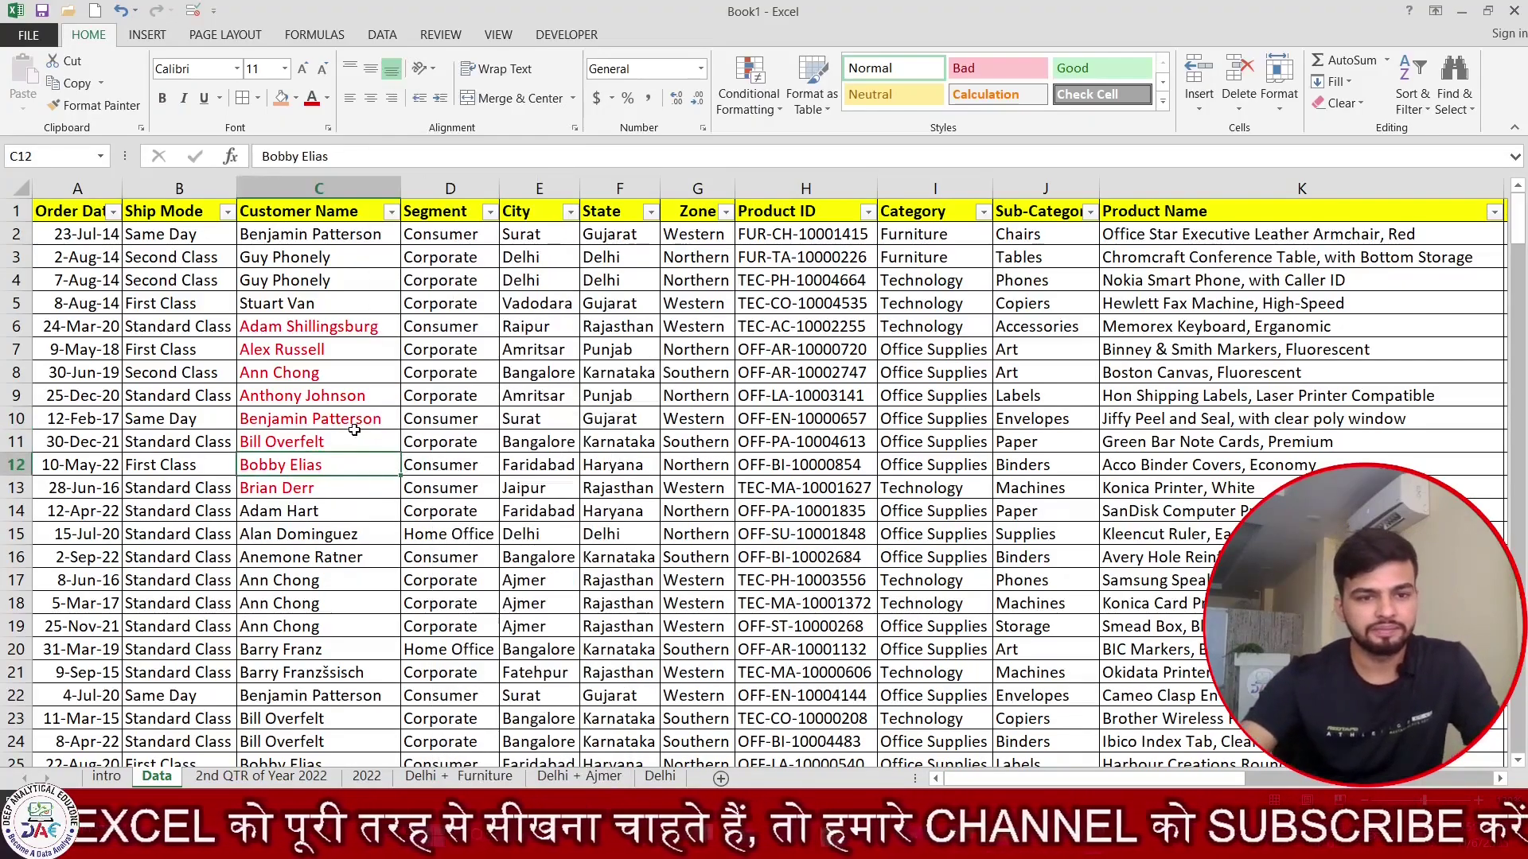
left_click(372, 466)
left_click(112, 210)
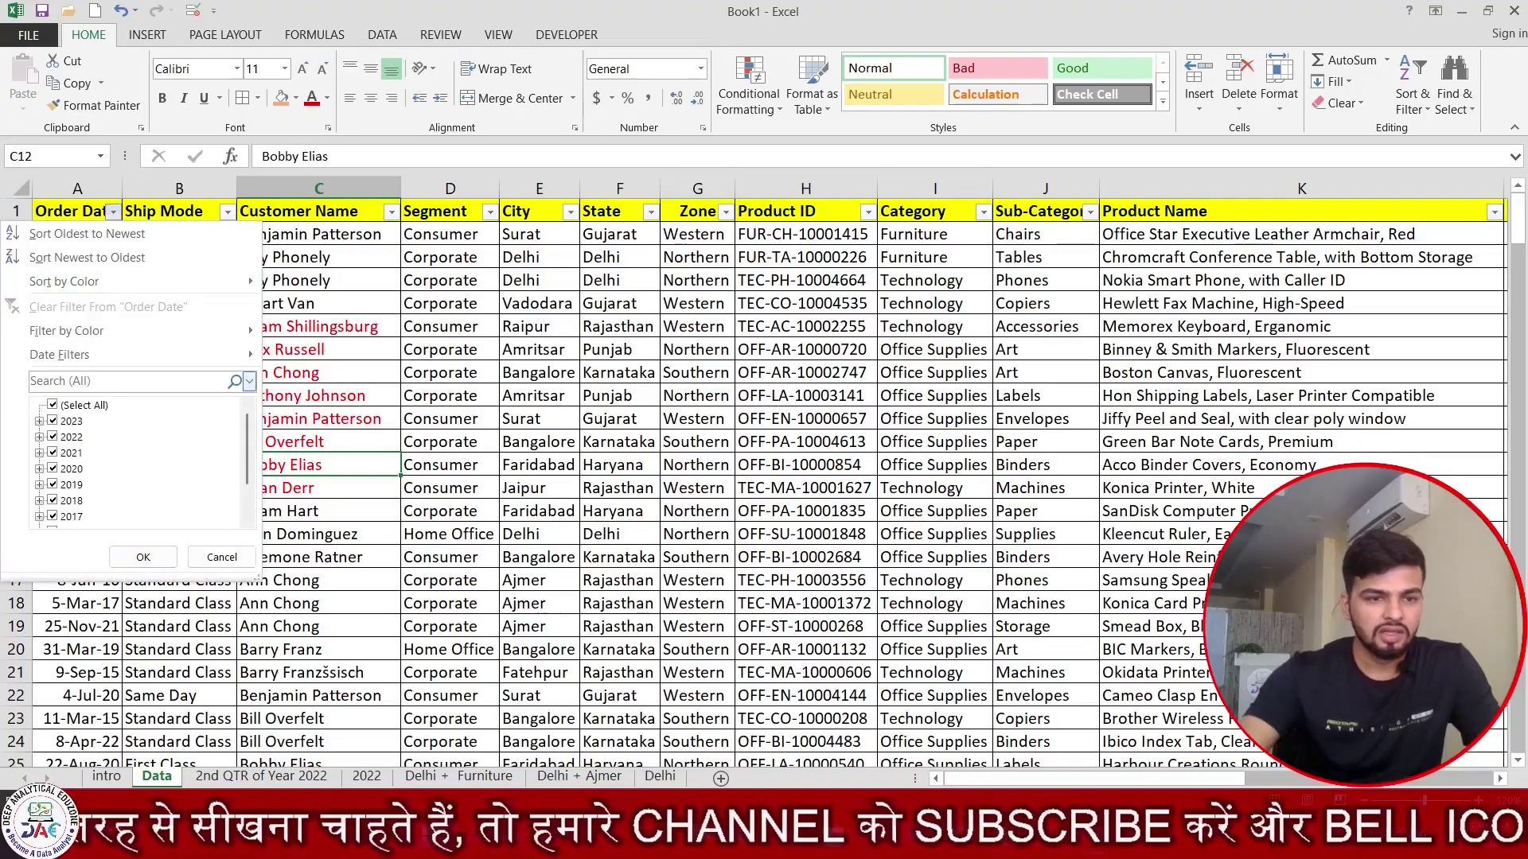
mouse_move(61, 362)
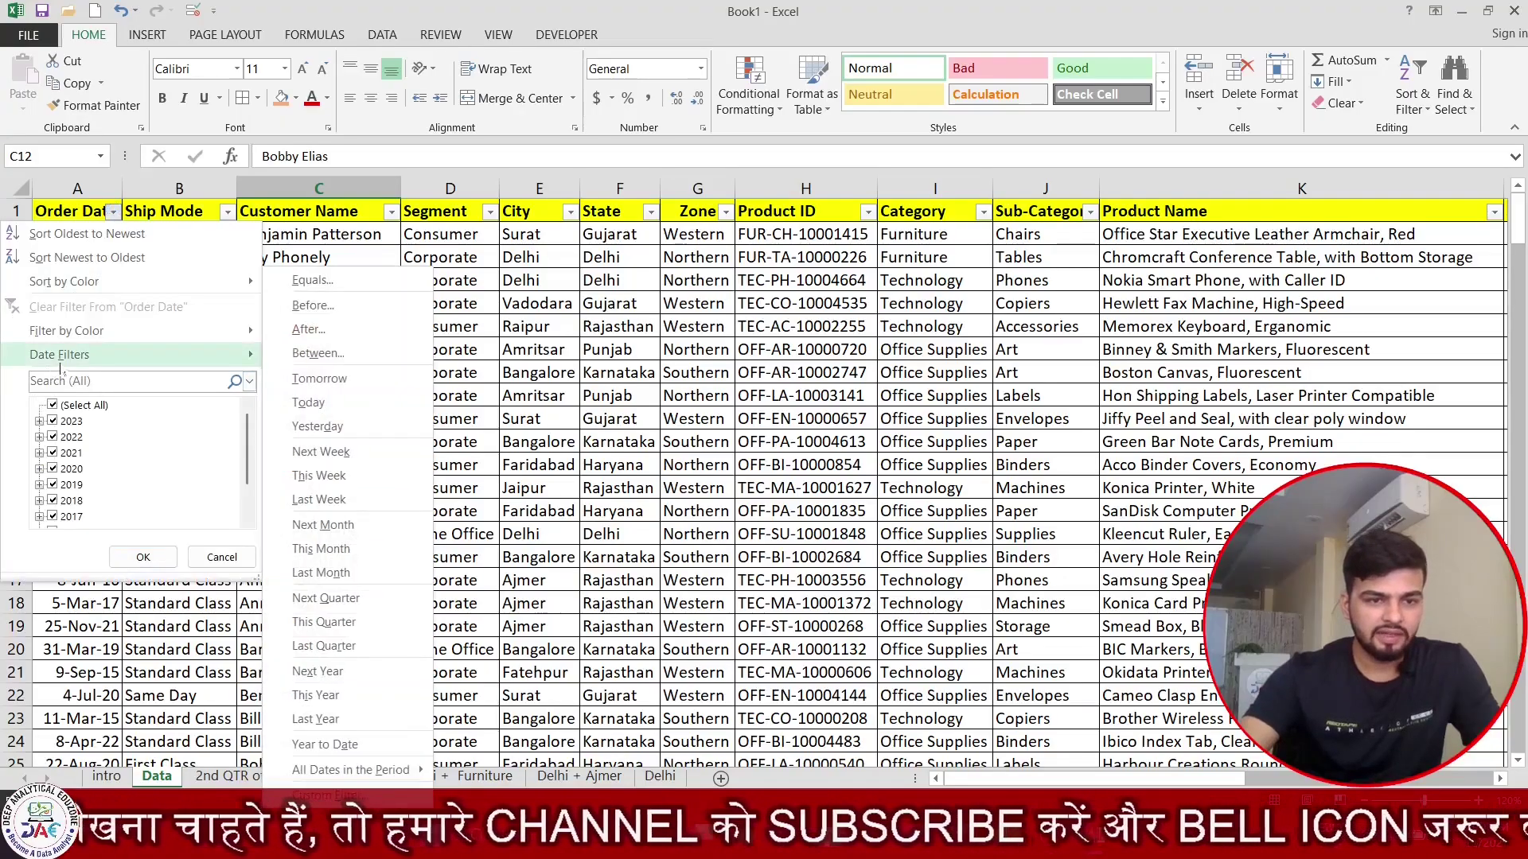
left_click(331, 283)
left_click_drag(533, 216, 730, 231)
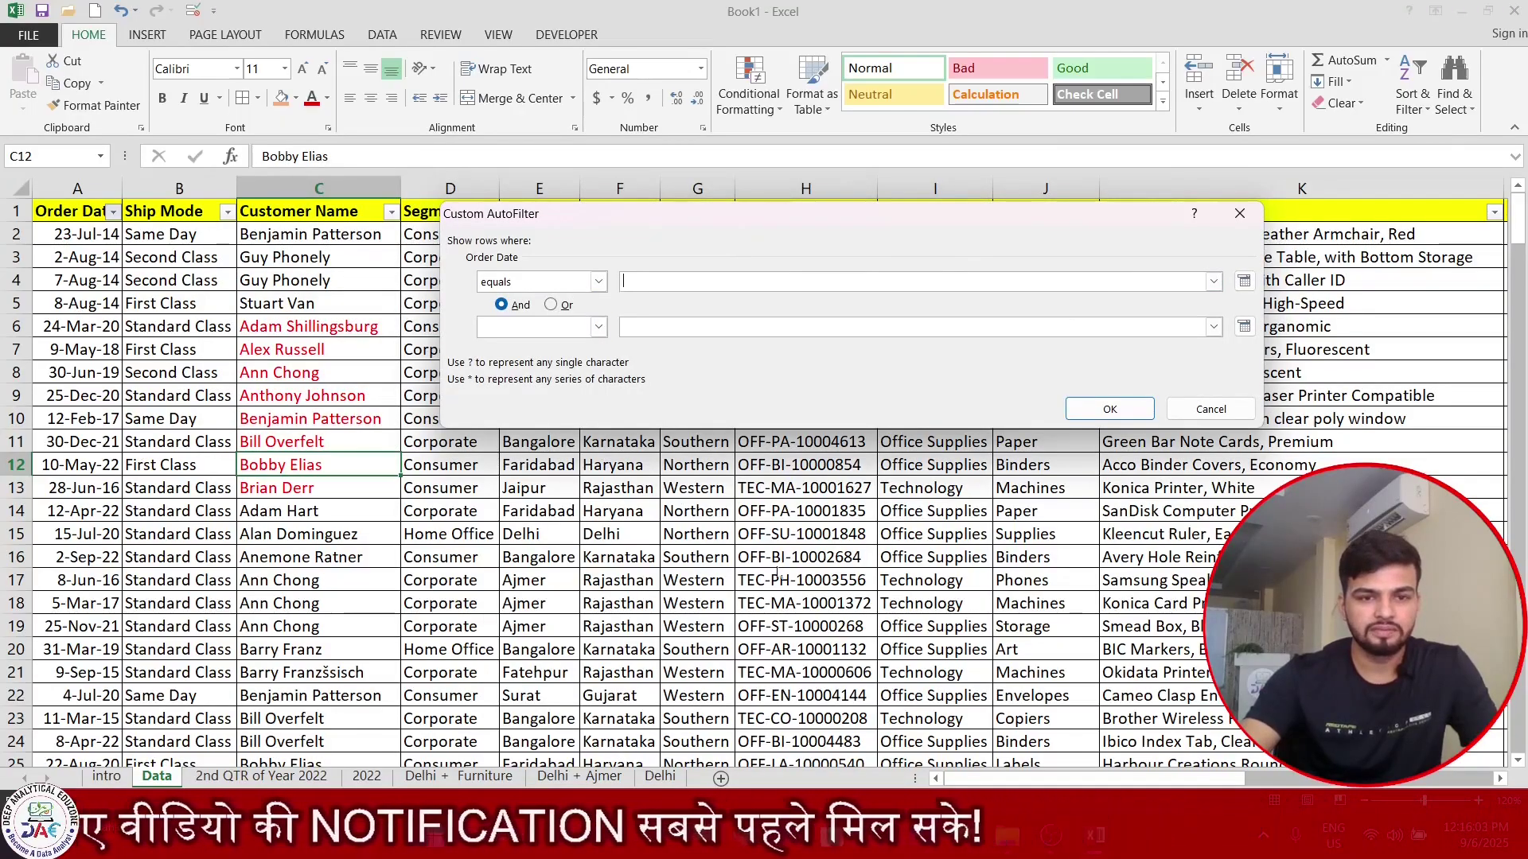
left_click(1239, 213)
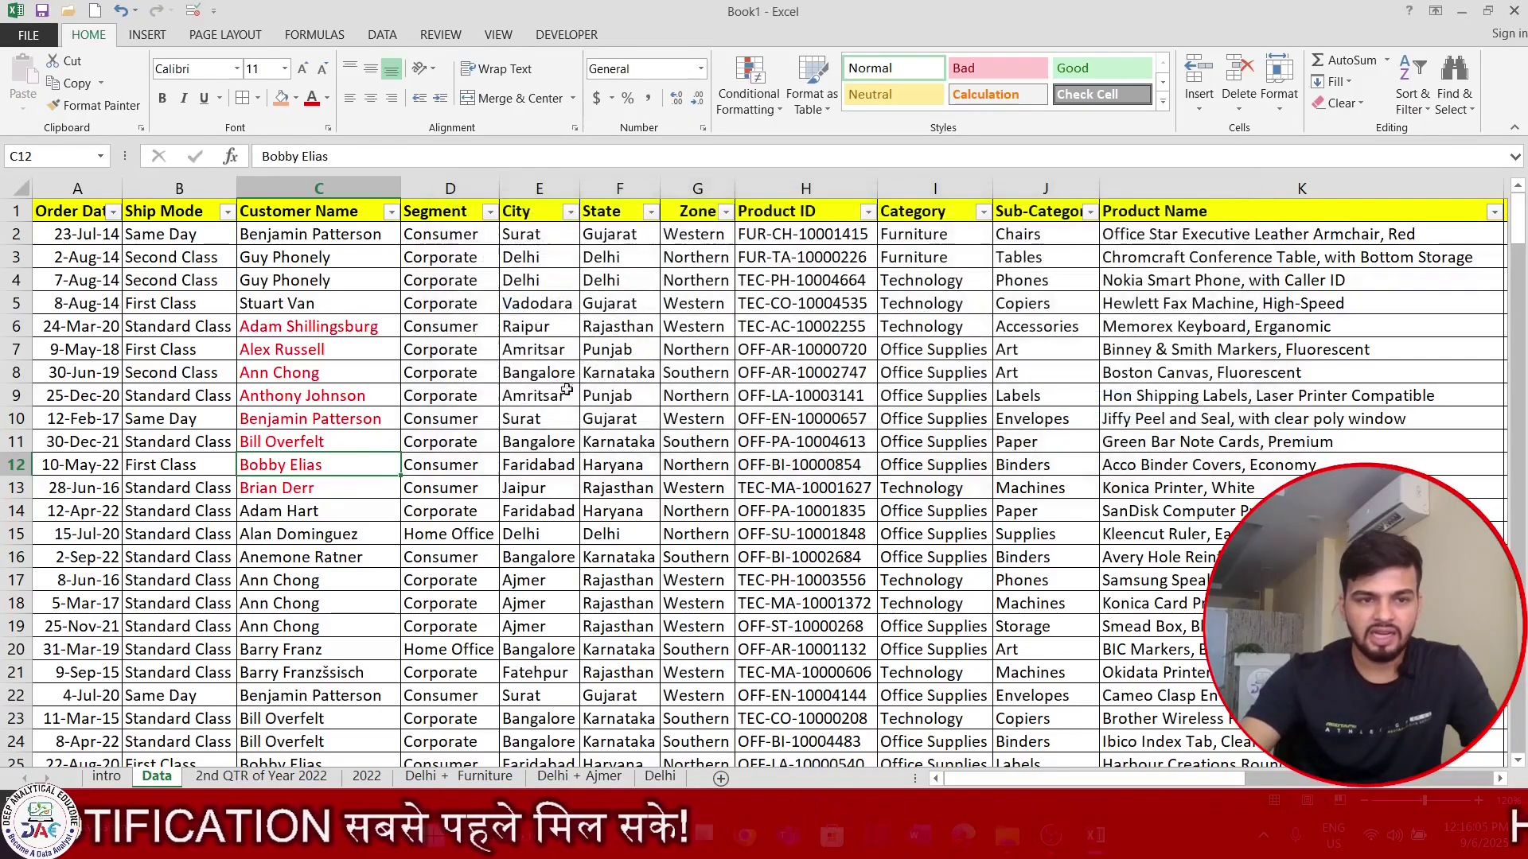
Enter the current date, 9/6/2025, in Order Date cells A8, A12 and A17 of the Data sheet.
left_click(73, 378)
key("ctrl+semicolon")
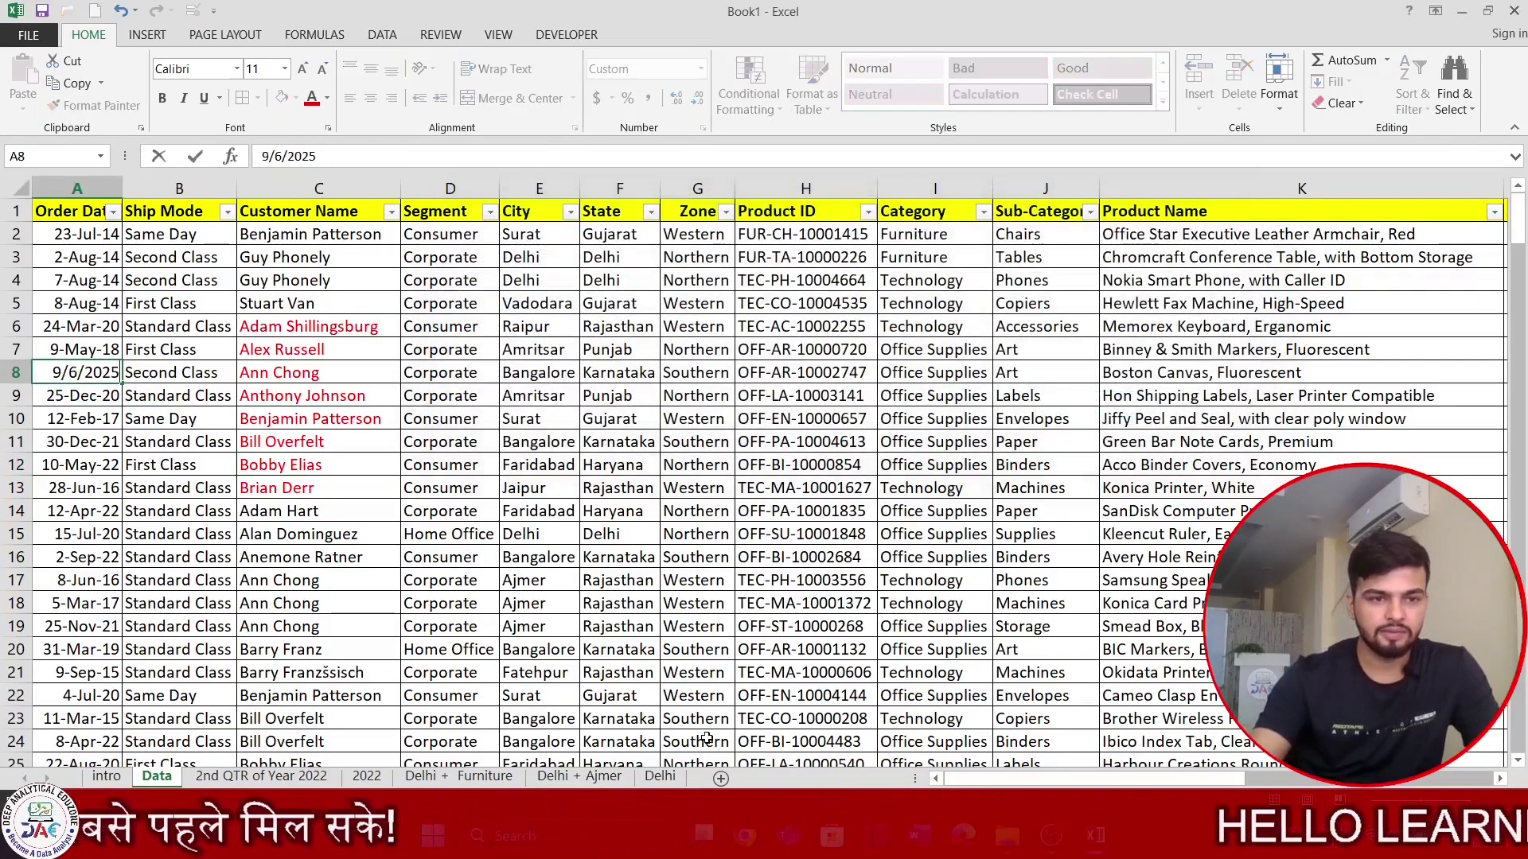
key("Return")
key("Down")
key("Down")
key("Down")
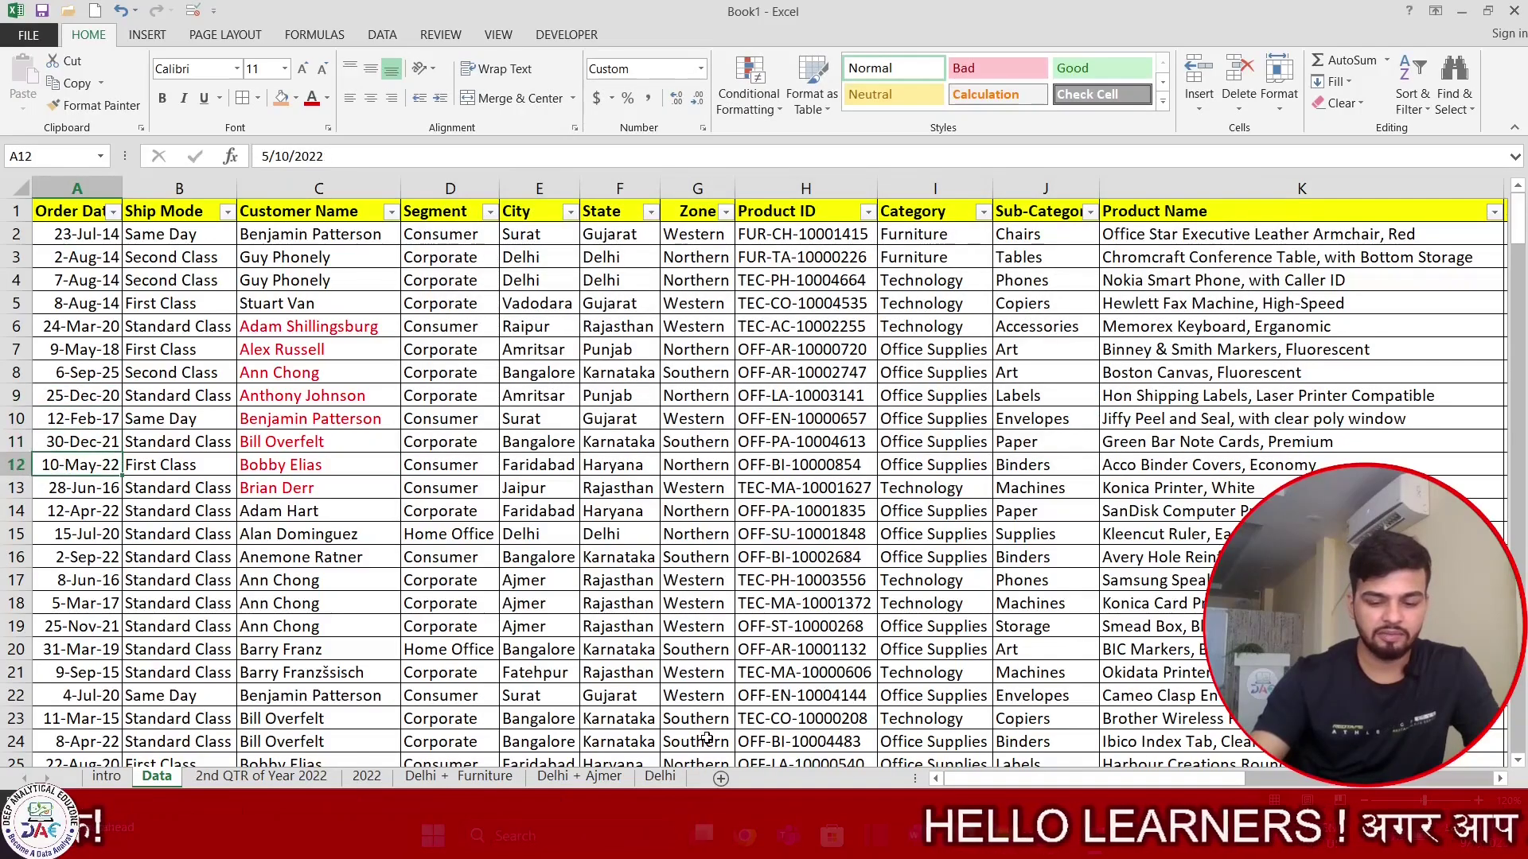
key("ctrl+semicolon")
key("Return")
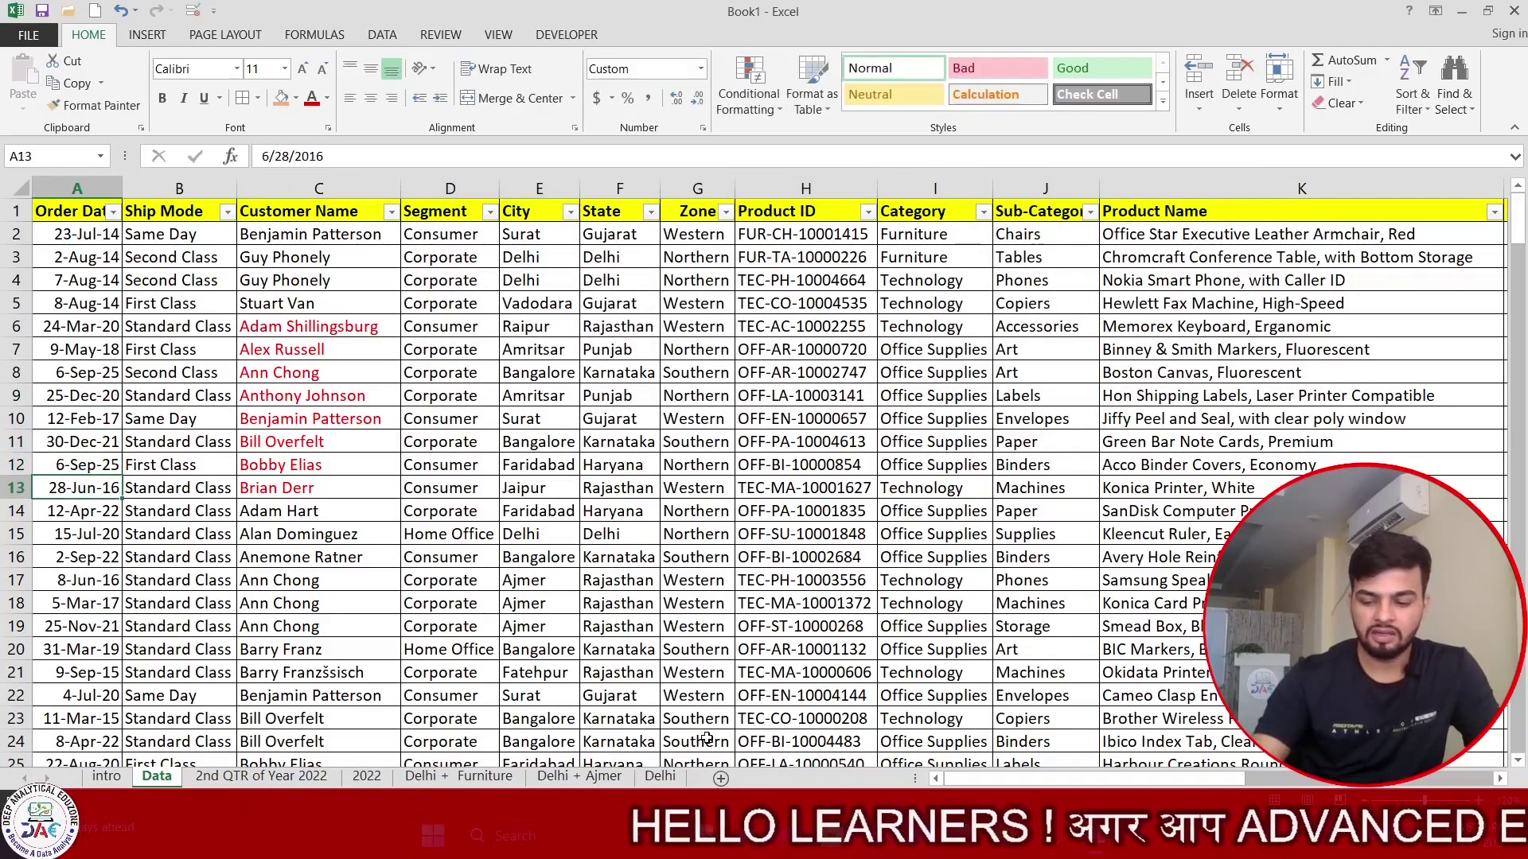
key("Down")
key("Down")
key("Down")
key("Down")
key("ctrl+semicolon")
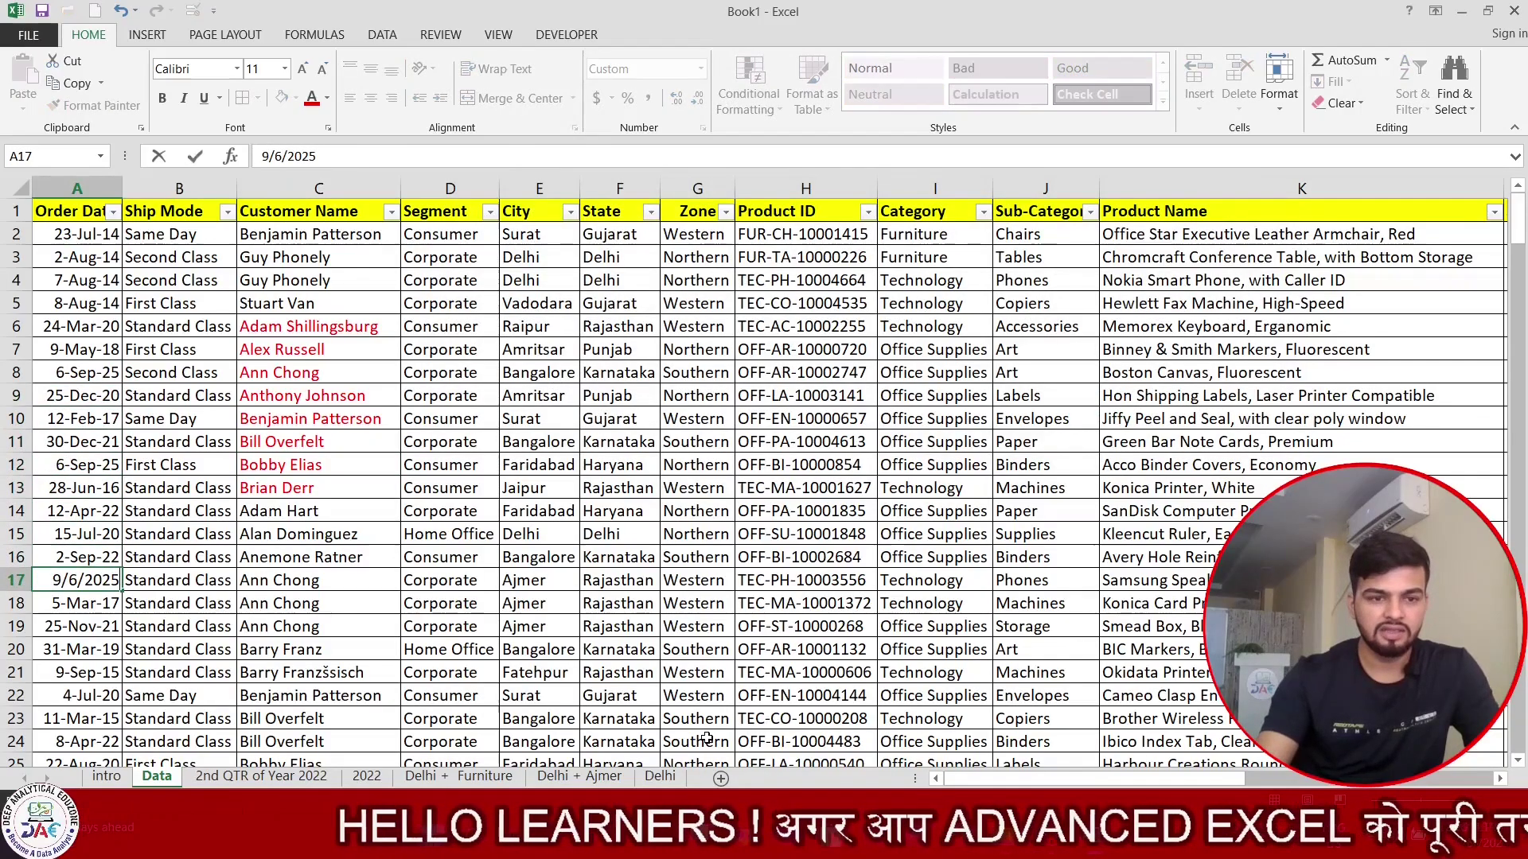
key("Return")
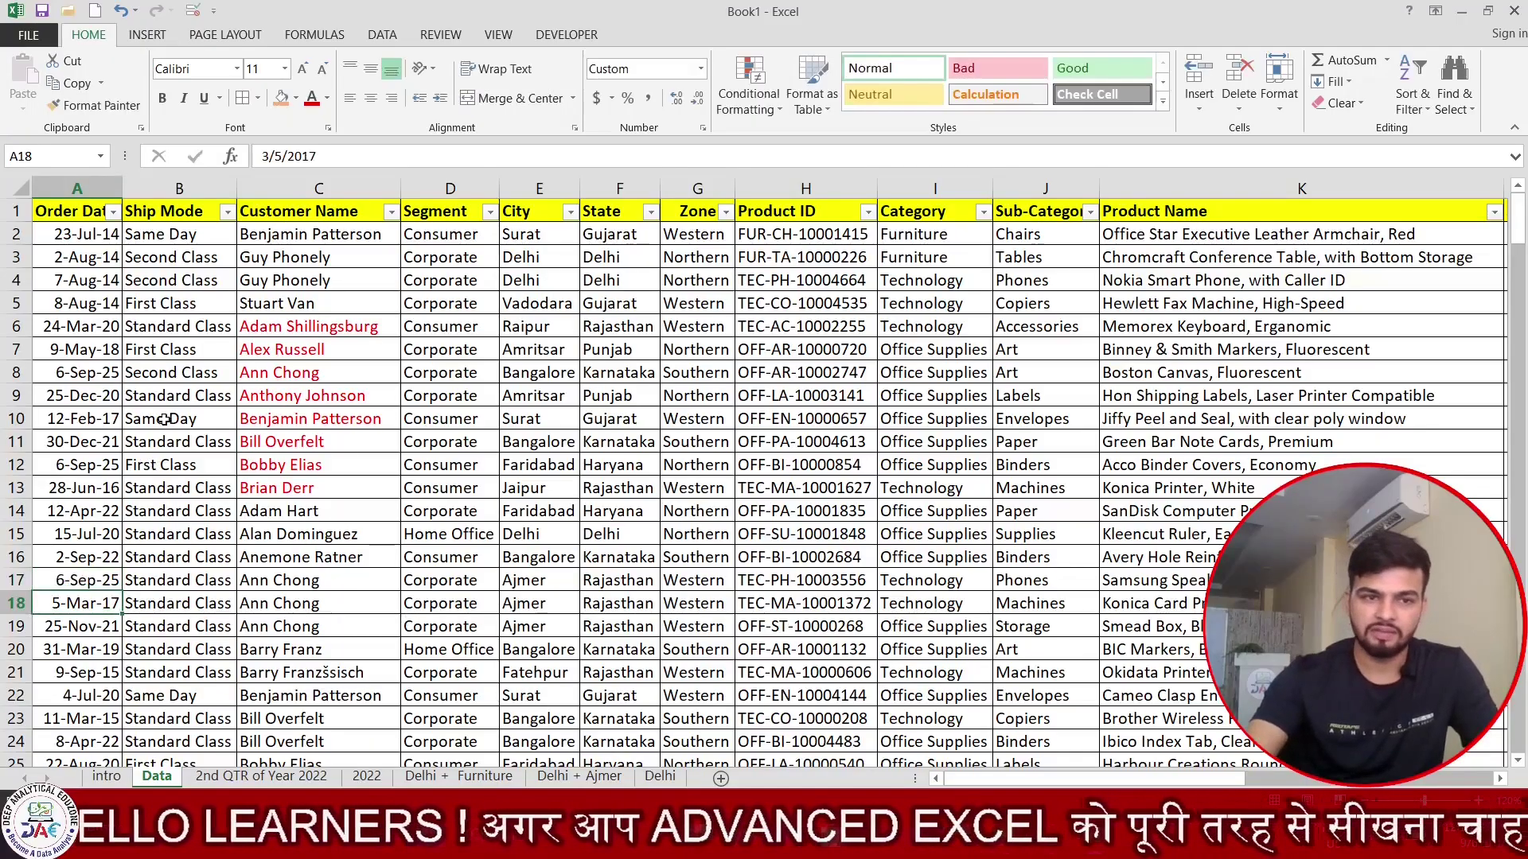
Apply an Equals date filter to the Order Date column for 6-Sep-25.
left_click(114, 211)
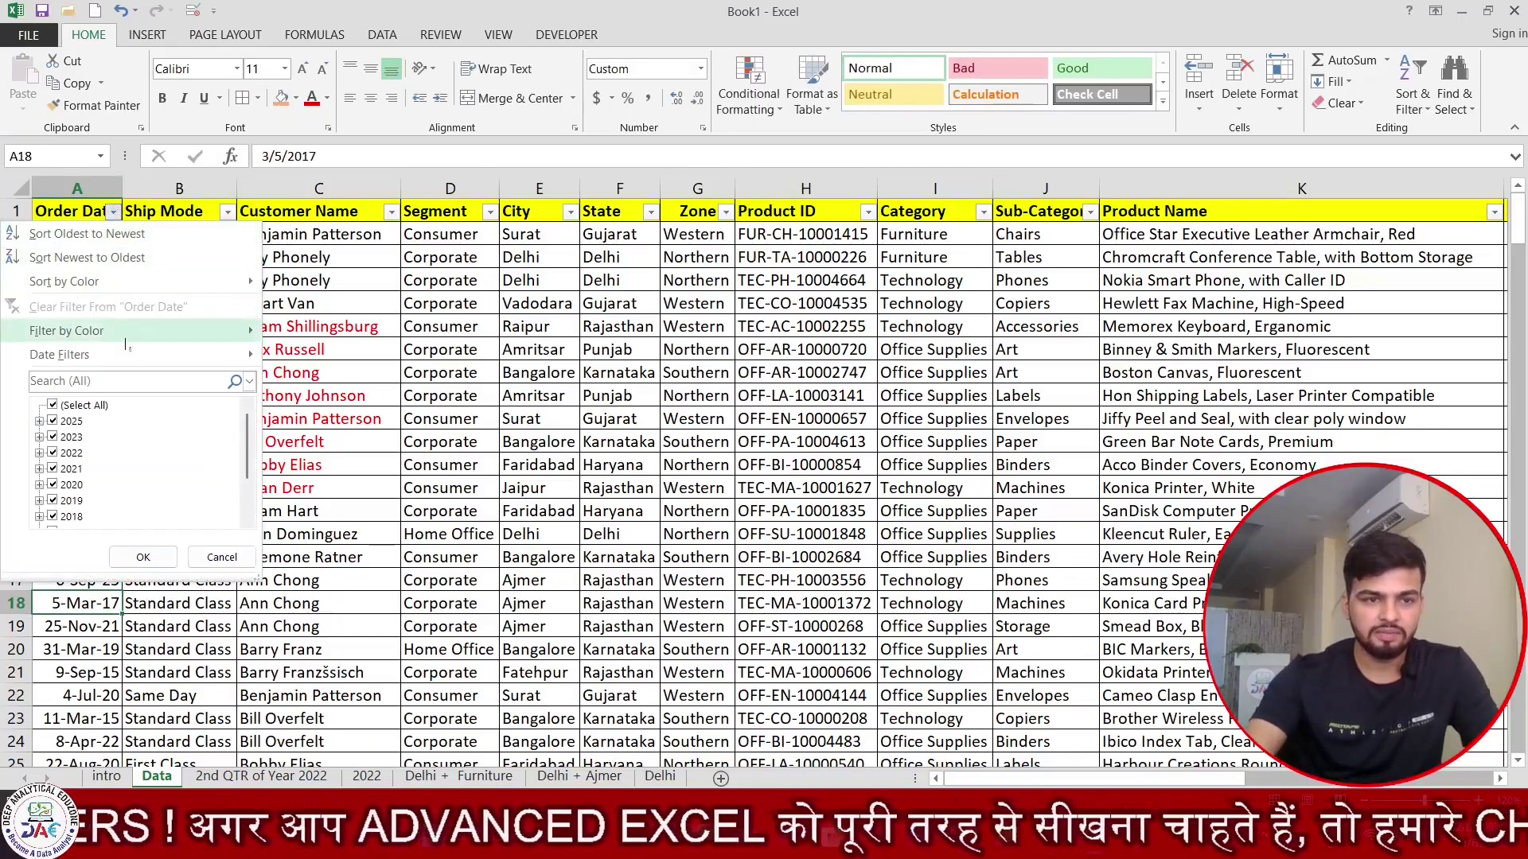
mouse_move(183, 356)
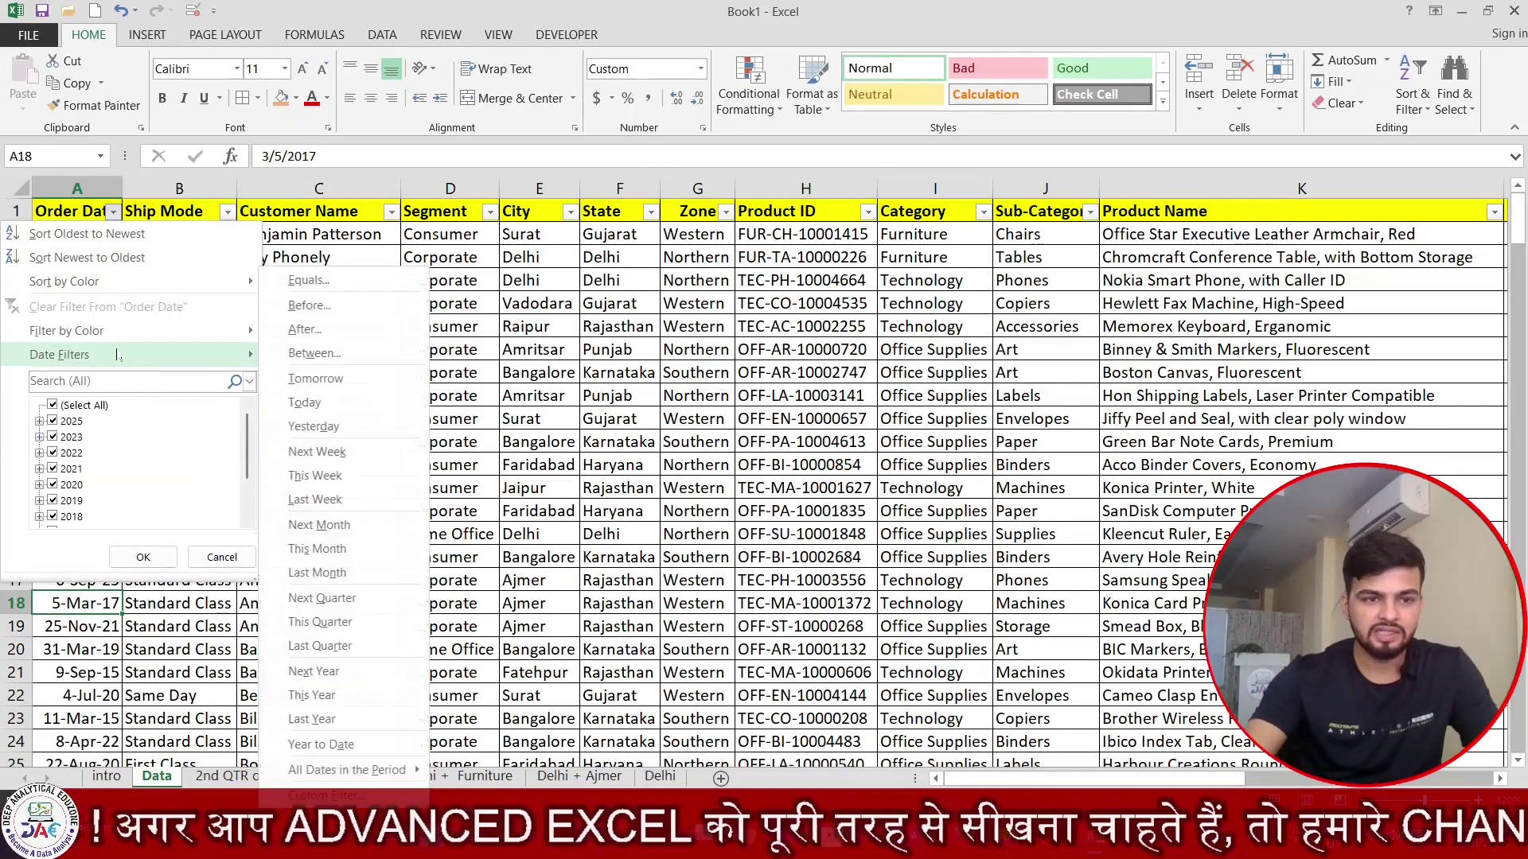
left_click(311, 281)
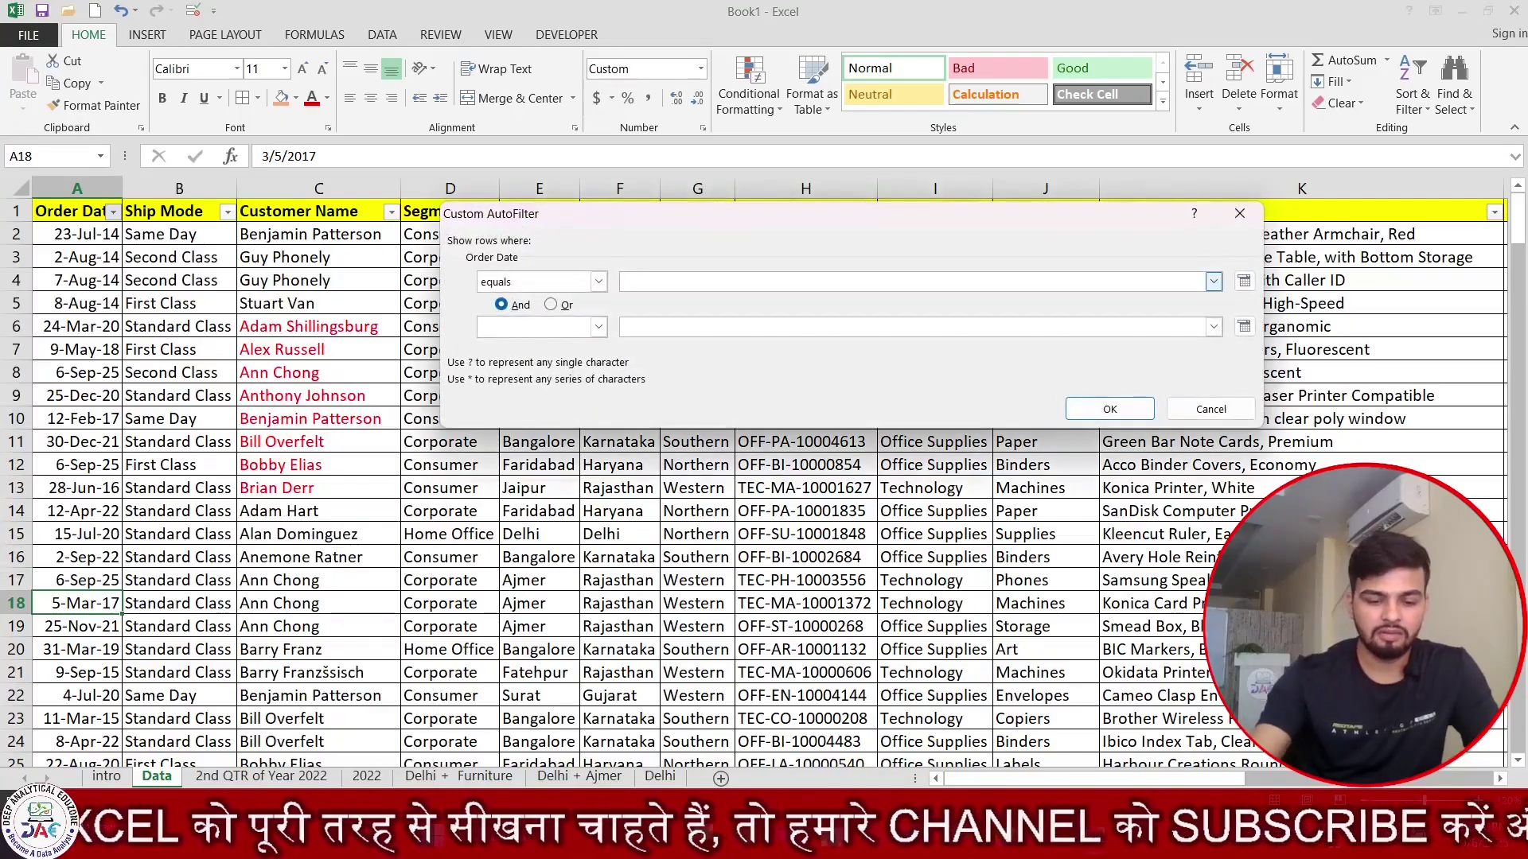
type("6-S")
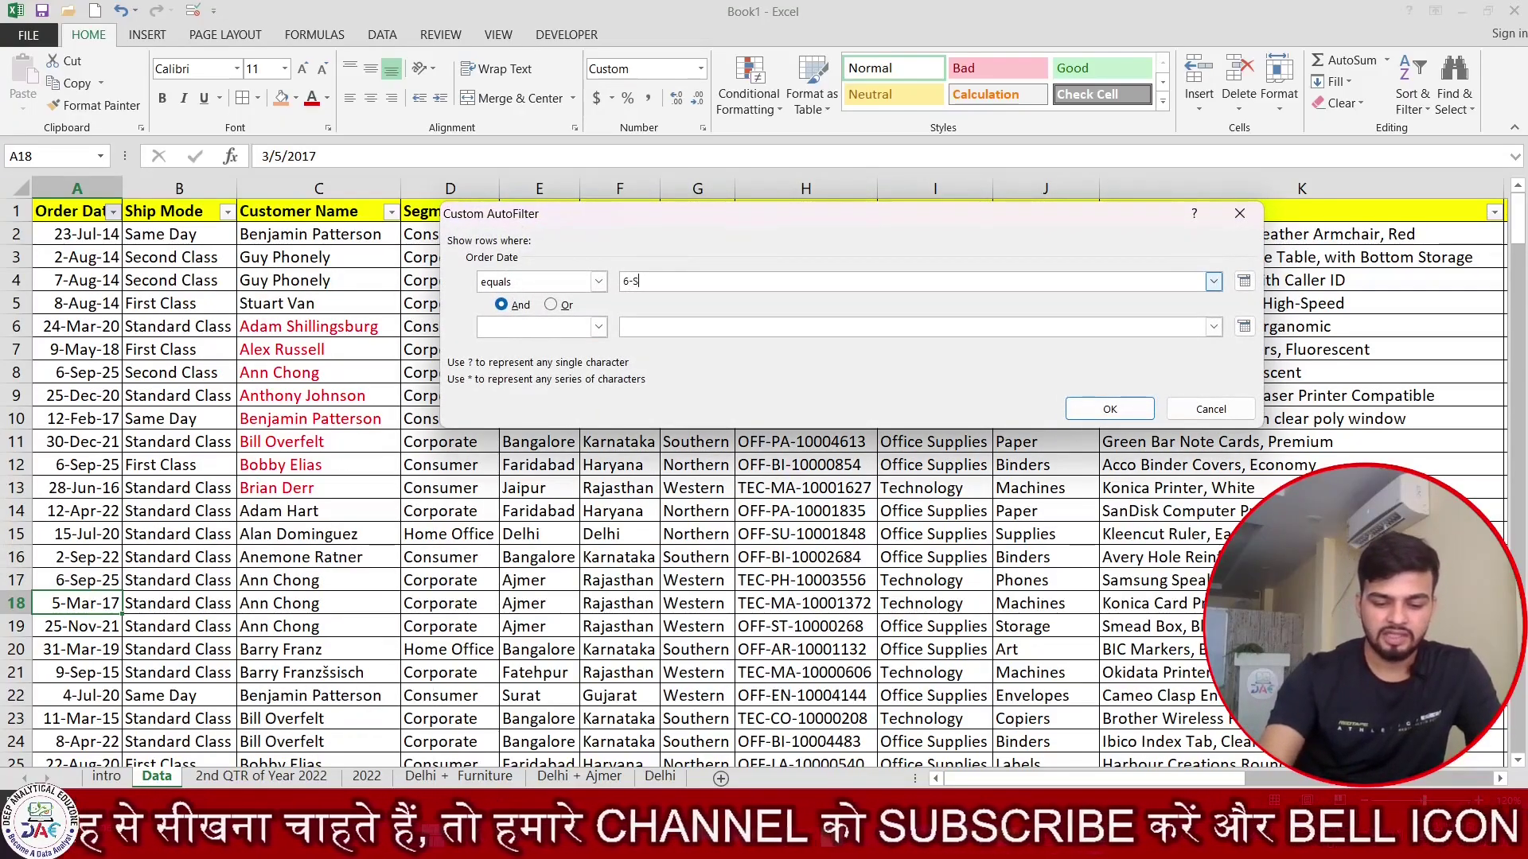
type("ep-25")
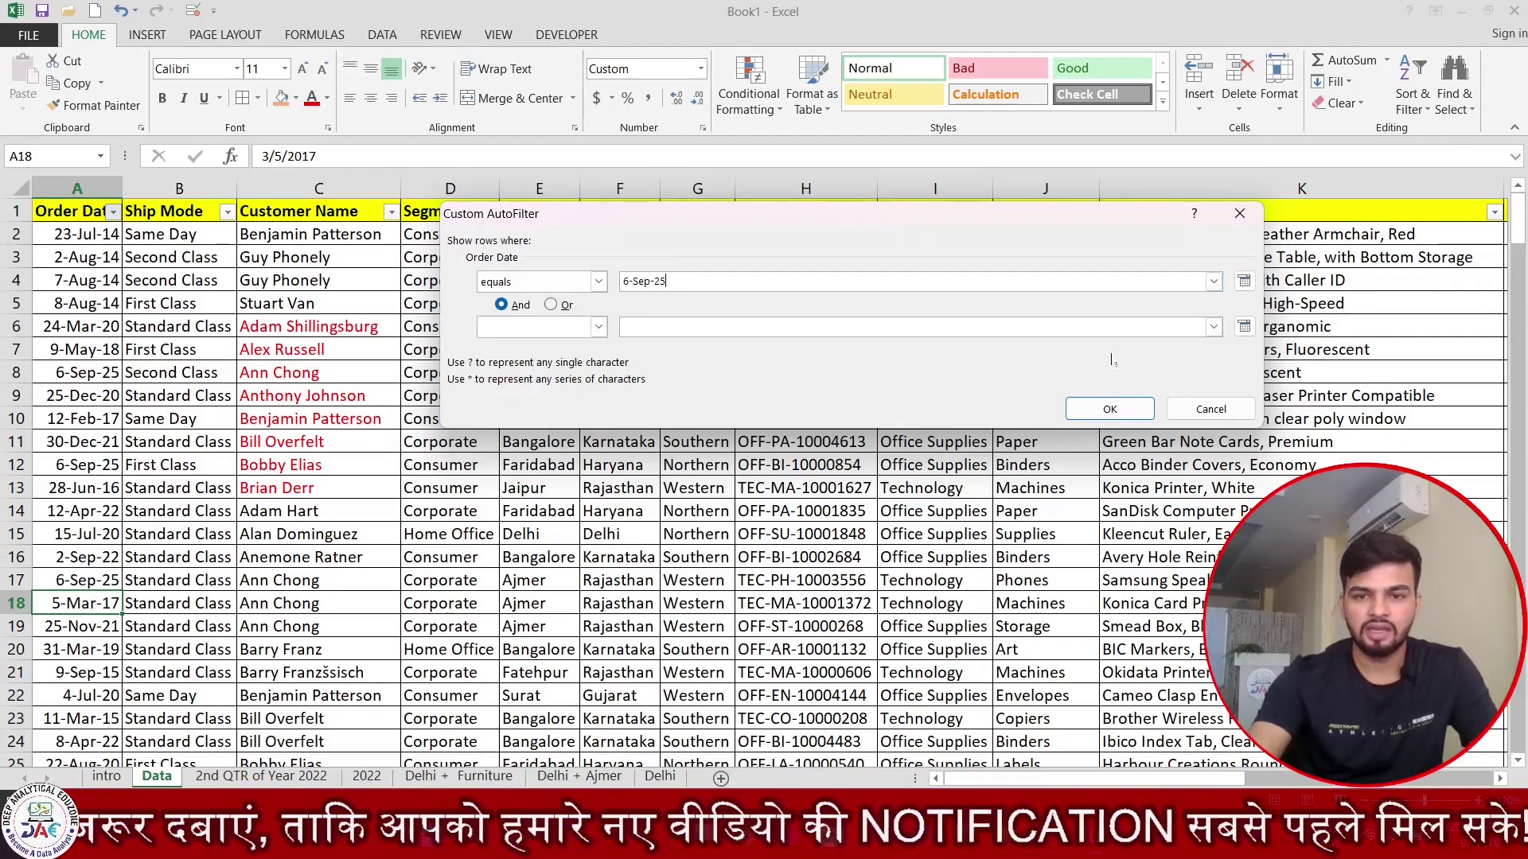
left_click(1128, 410)
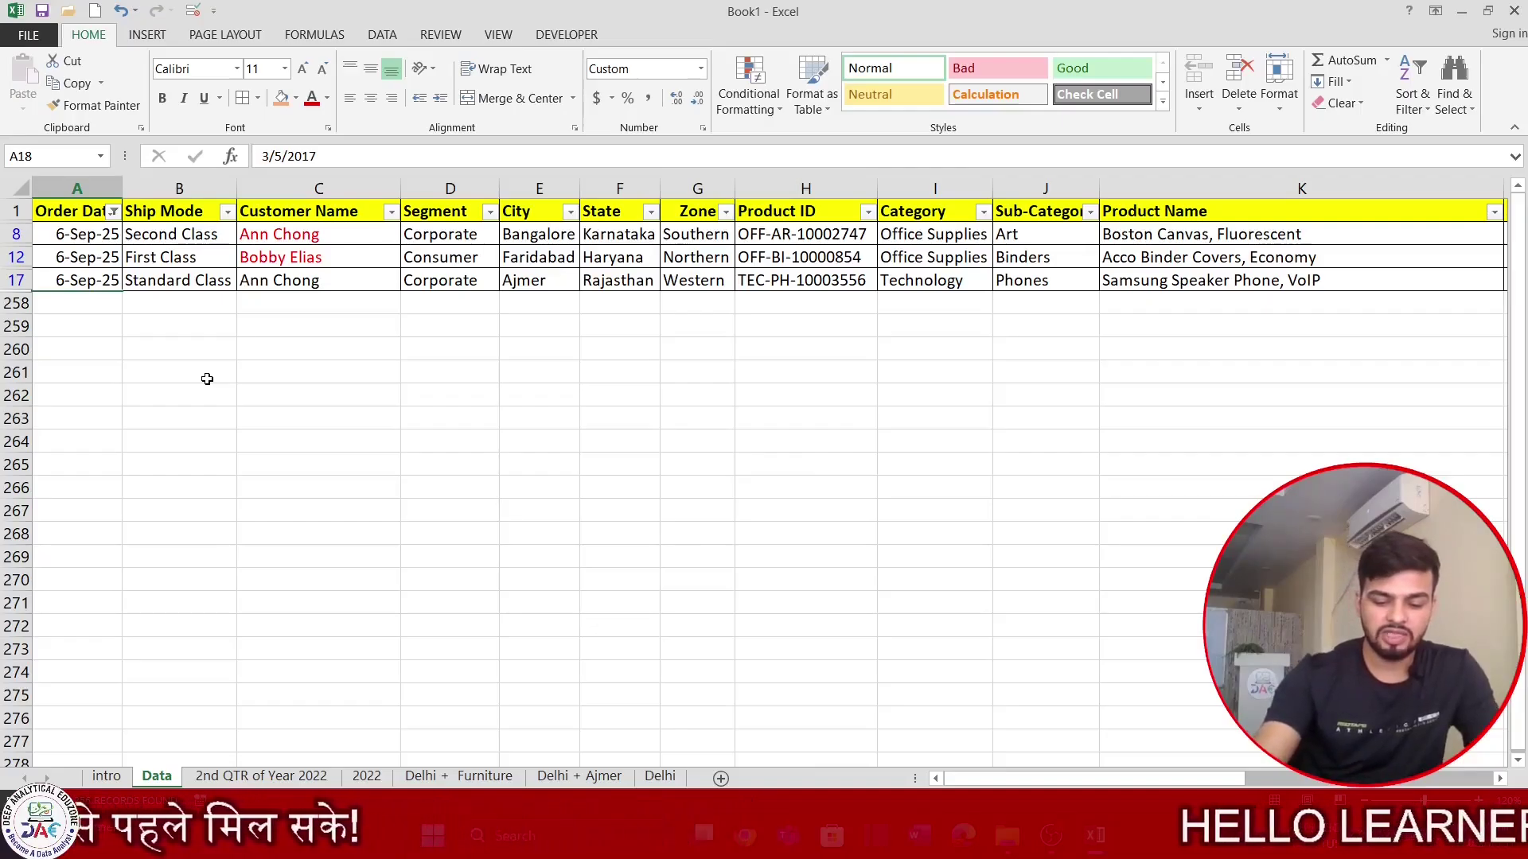
Clear the date filter by switching the table's filtering off and on again, and select cell A6.
key("ctrl+shift+l")
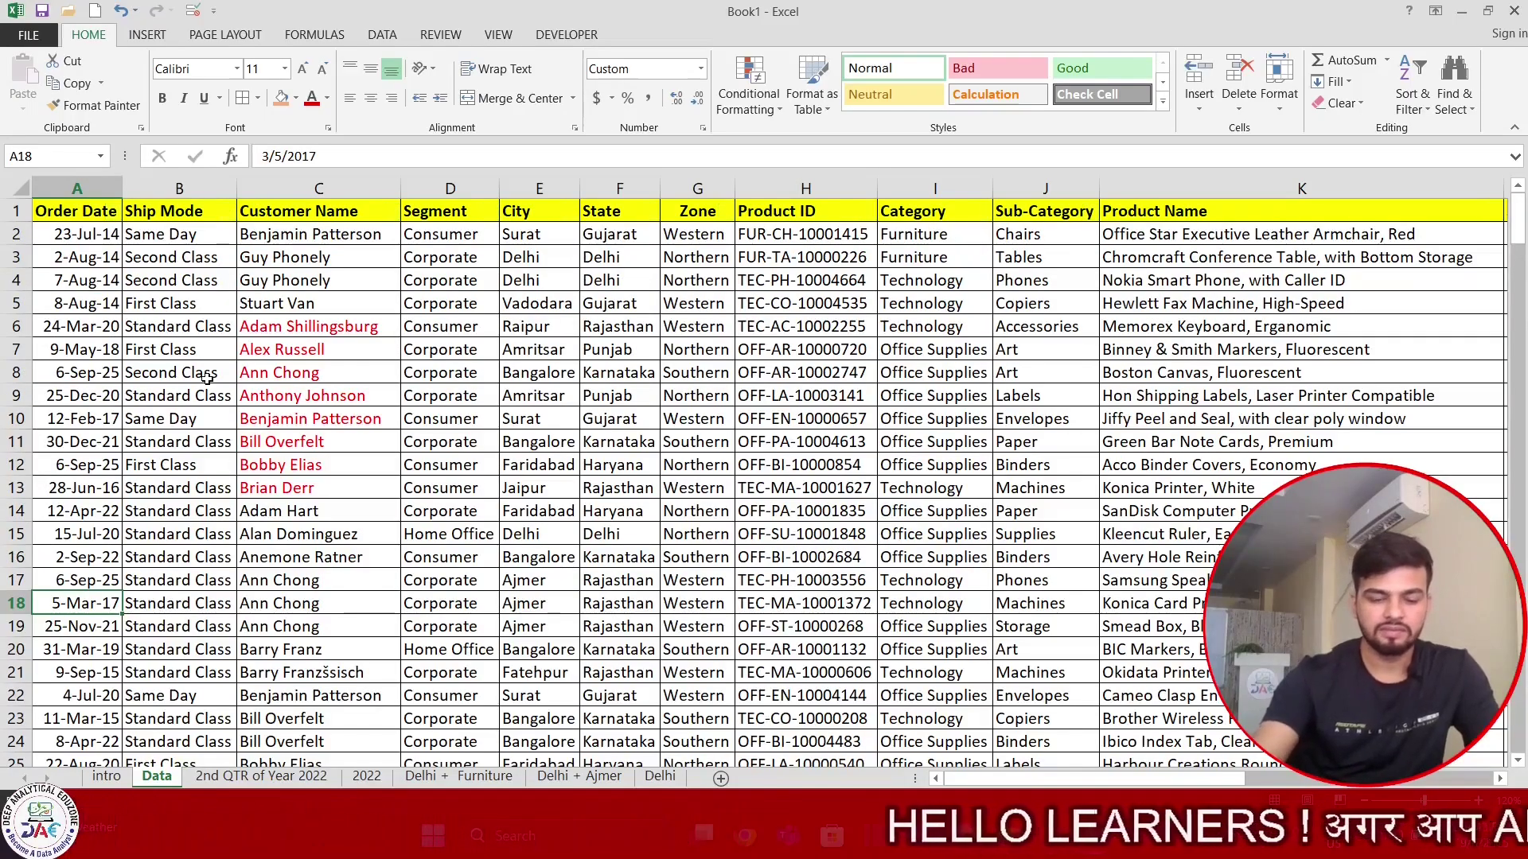
key("ctrl+shift+l")
left_click(80, 329)
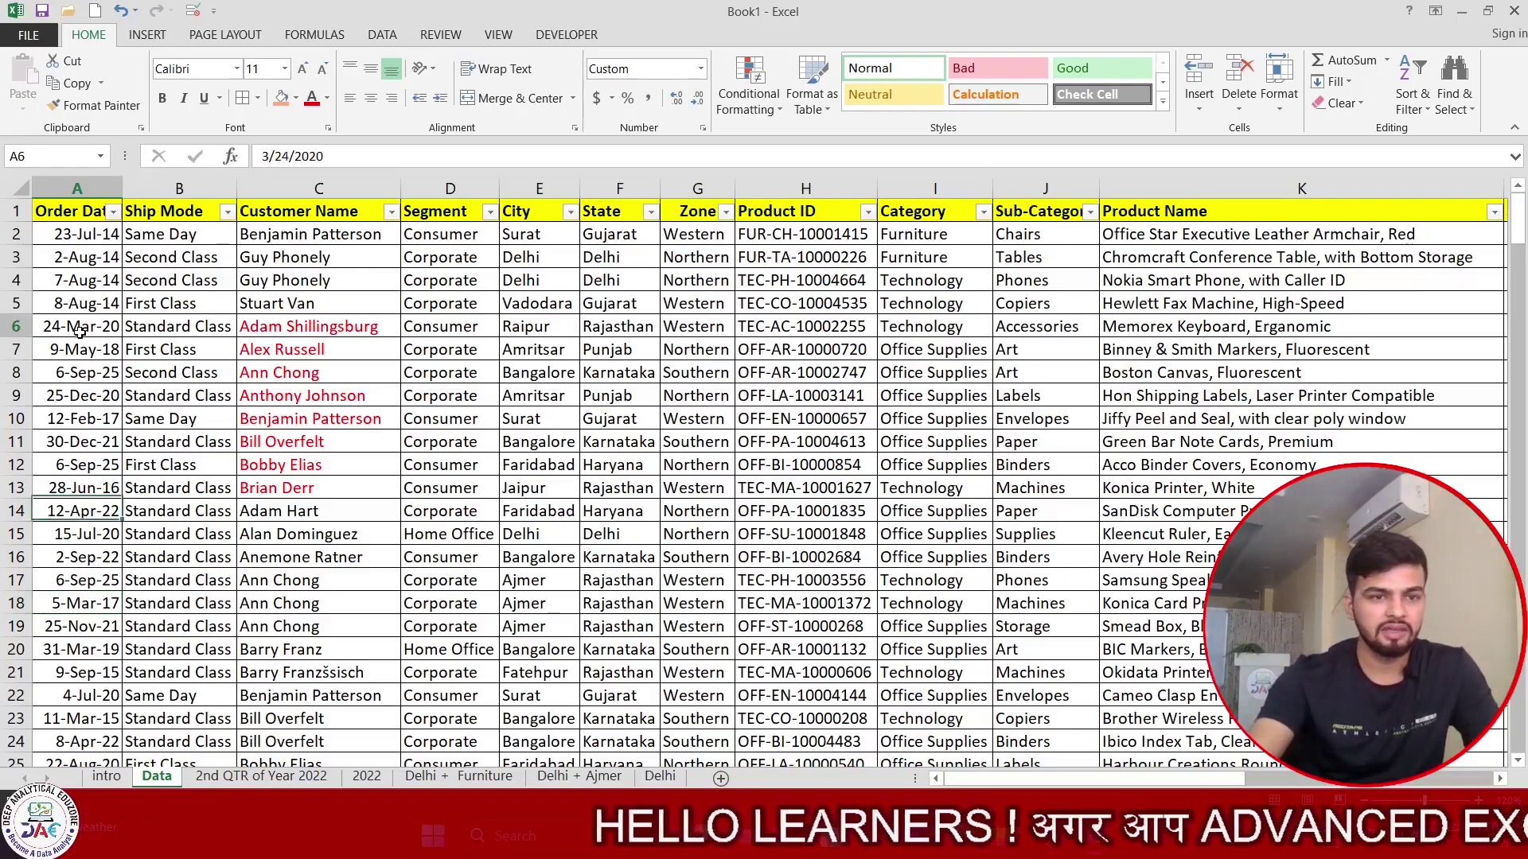
Apply a Between date filter to the Order Date column from 1-Aug-22 to 1-Dec-22 and select the filtered dates.
left_click(113, 211)
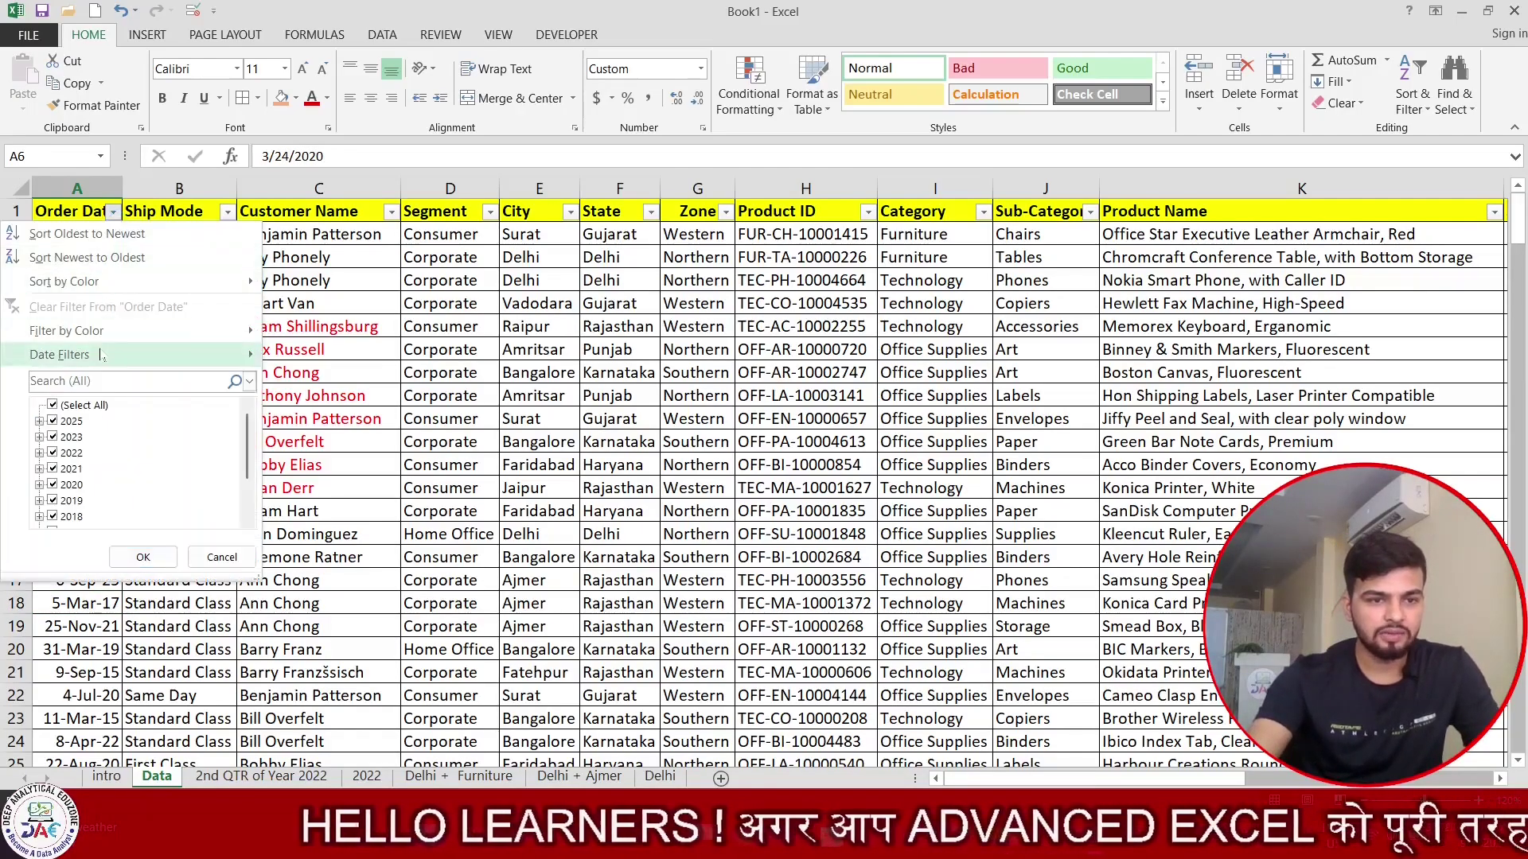
mouse_move(101, 354)
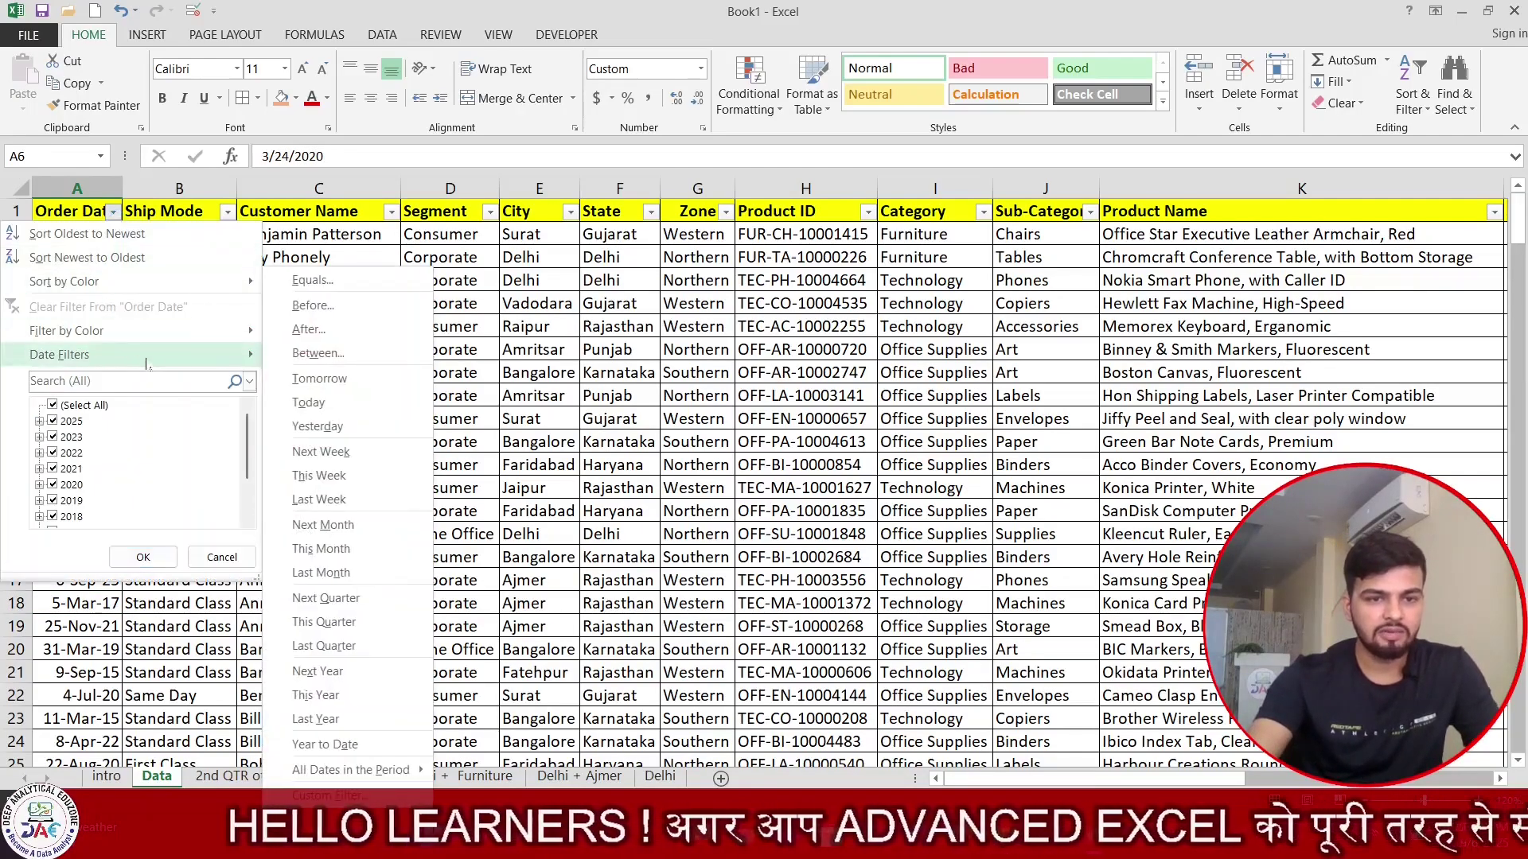
left_click(327, 353)
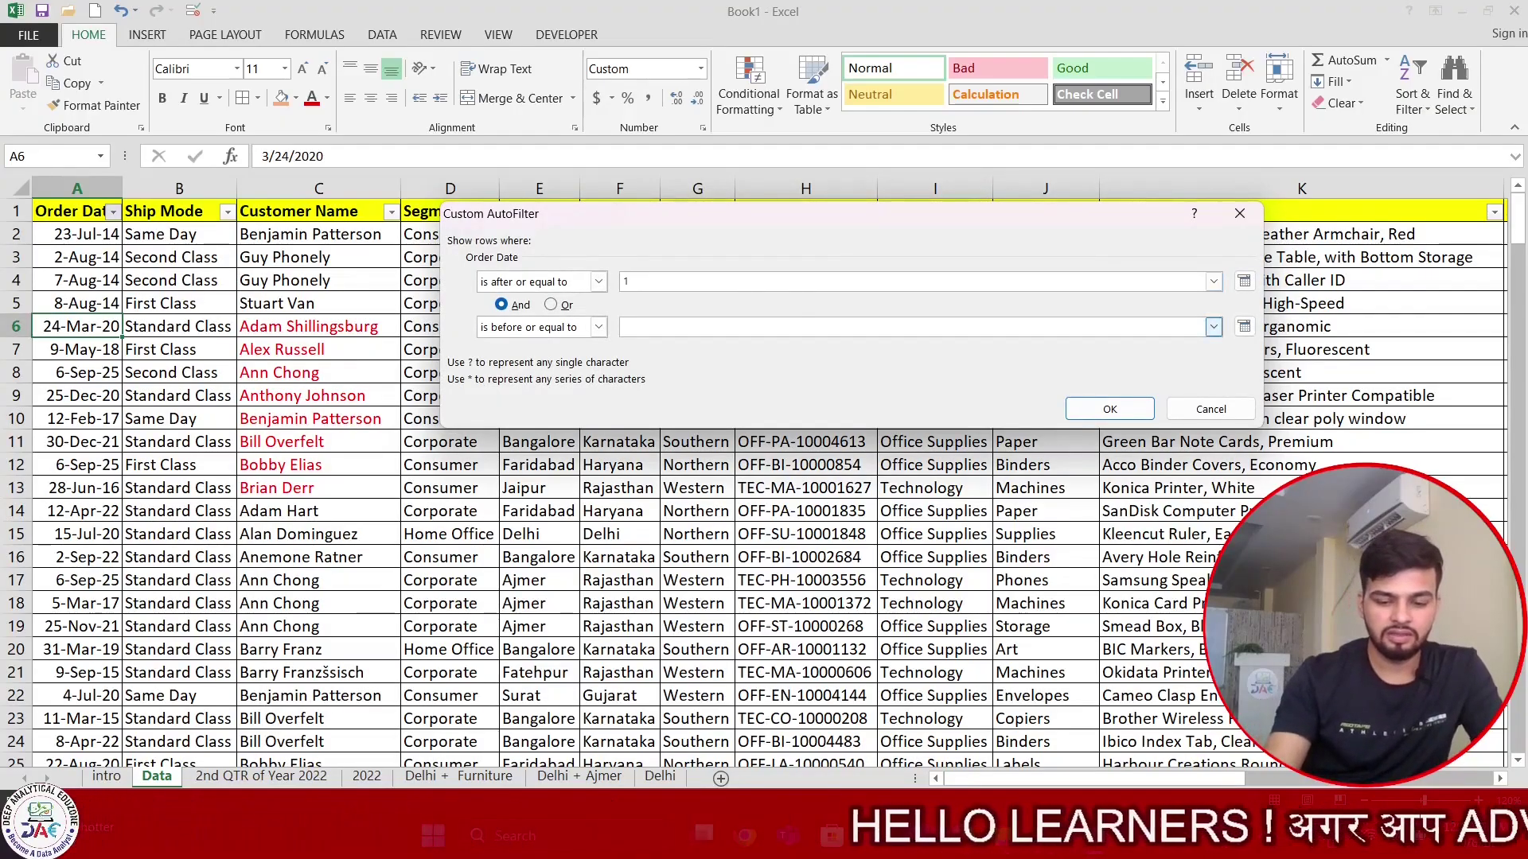
type("1-Aug")
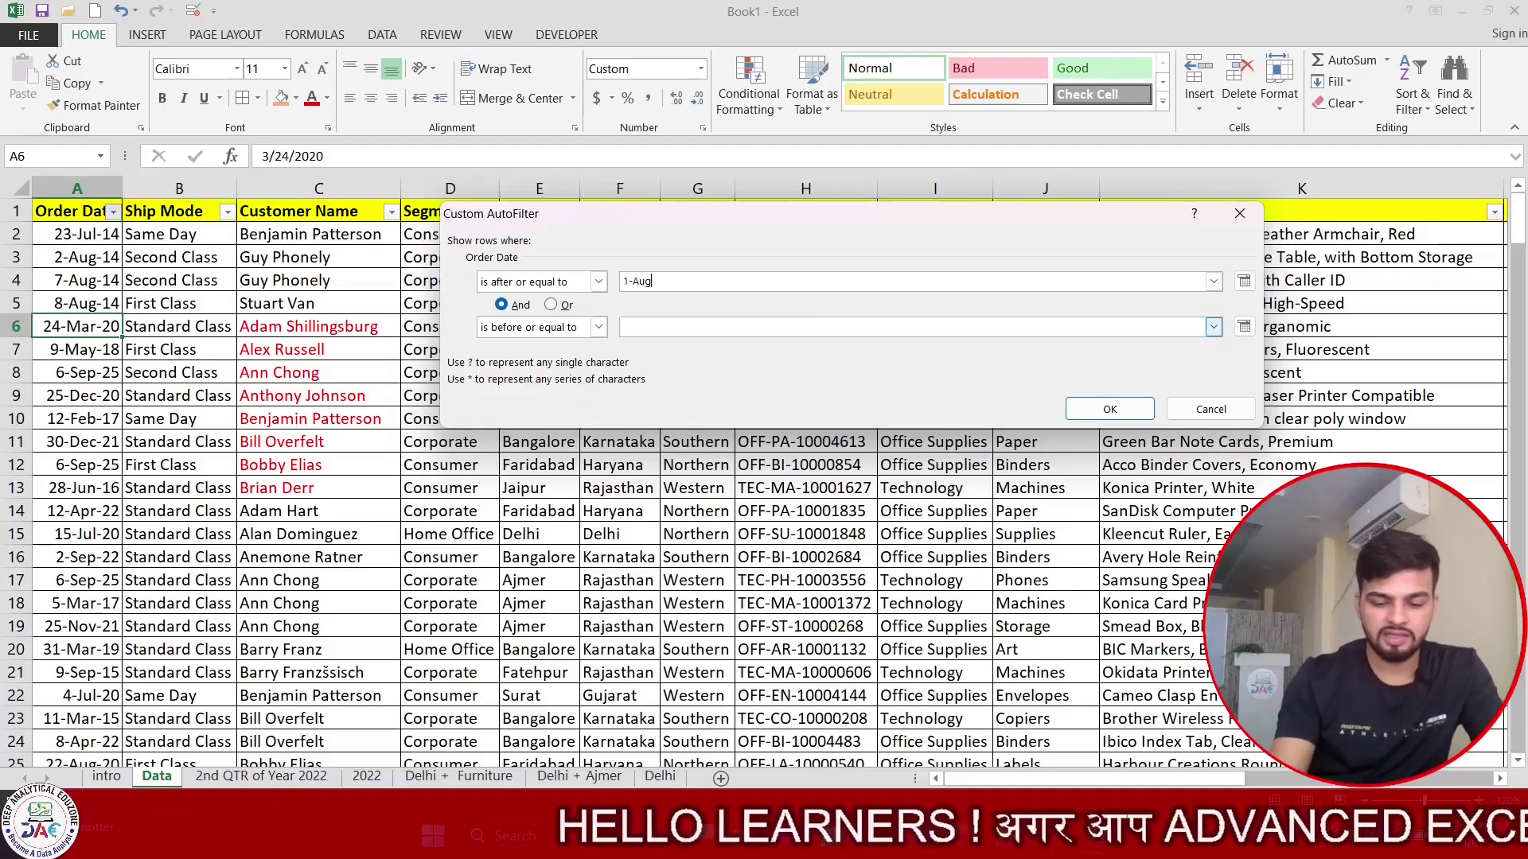
type("-22")
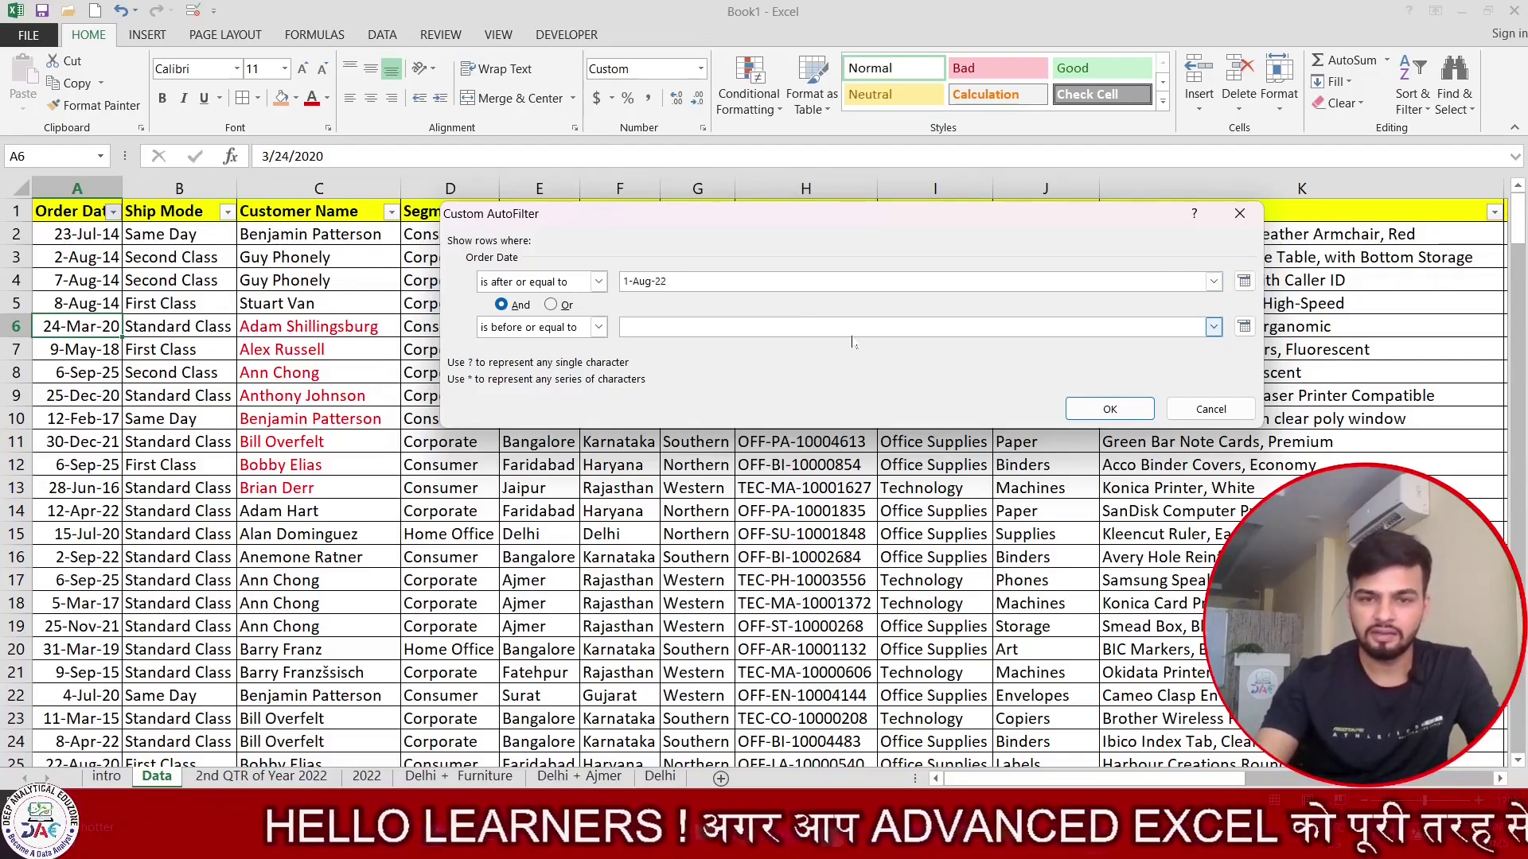
left_click(625, 327)
type("1")
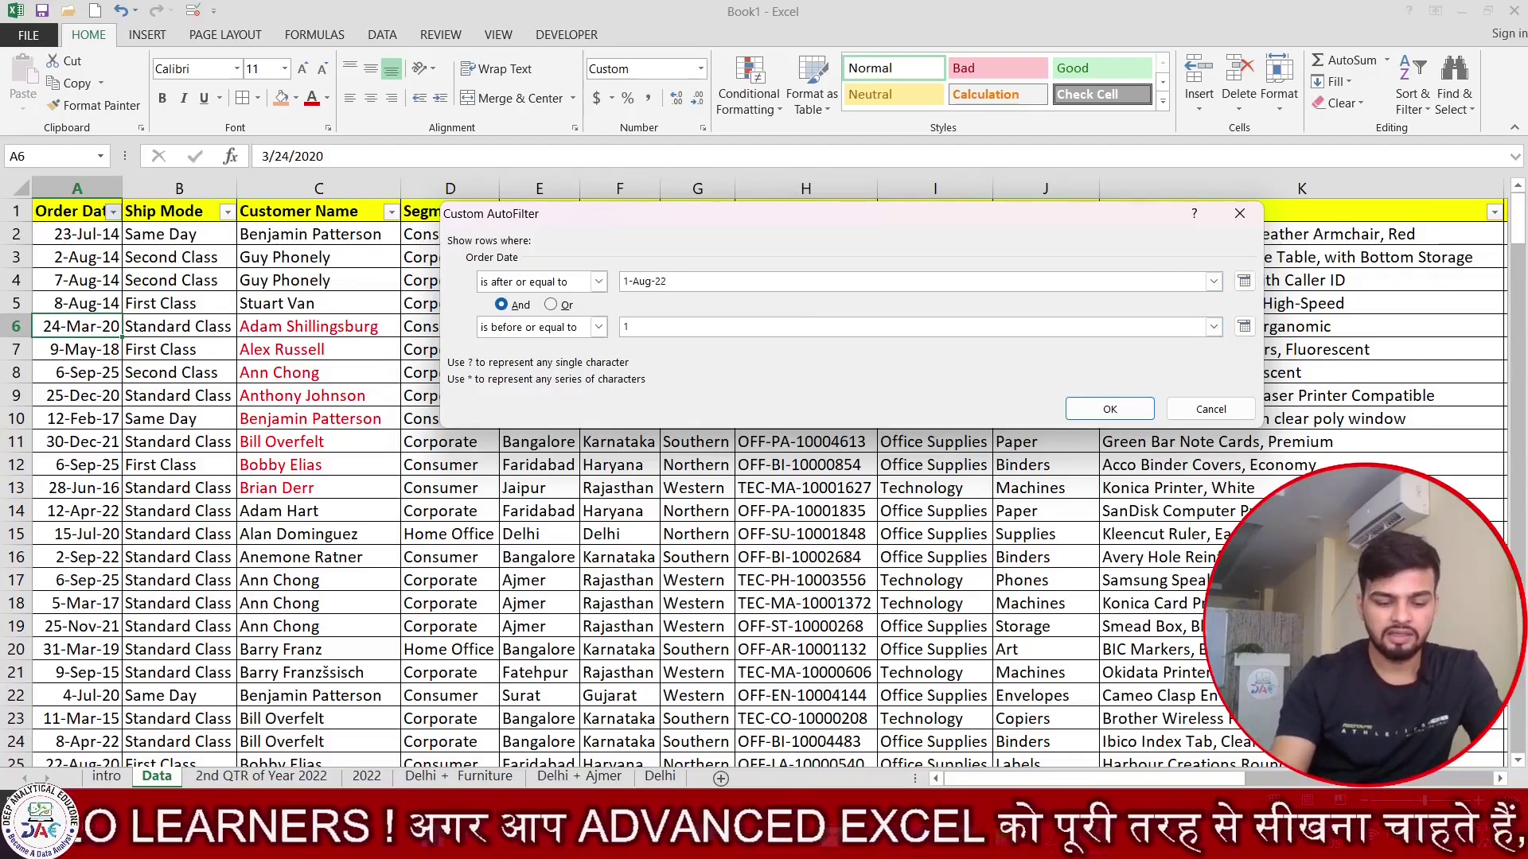
type(" dec")
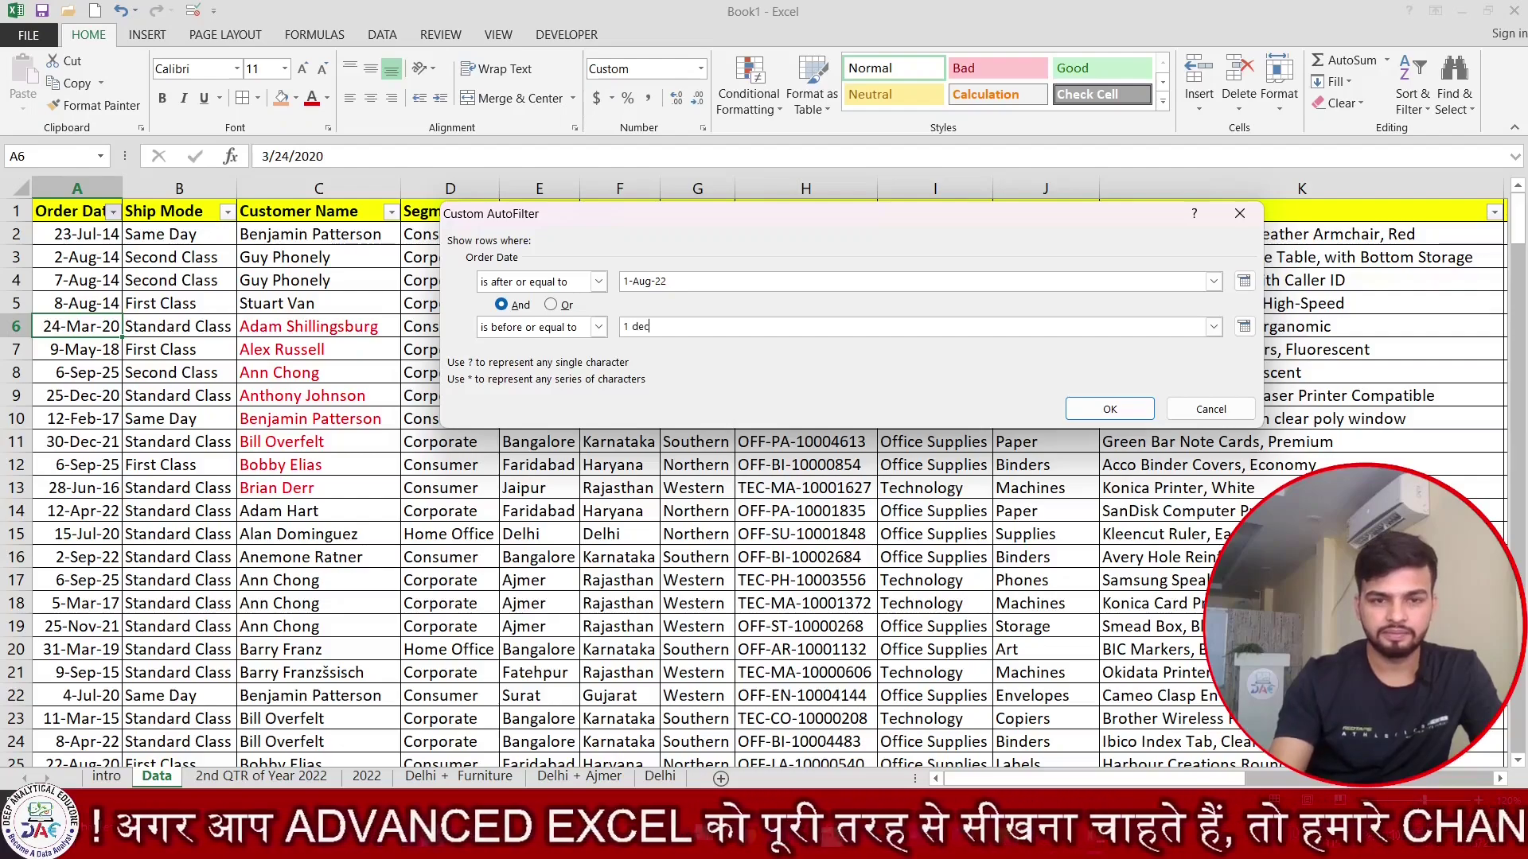
key("BackSpace")
key("BackSpace")
key("BackSpace")
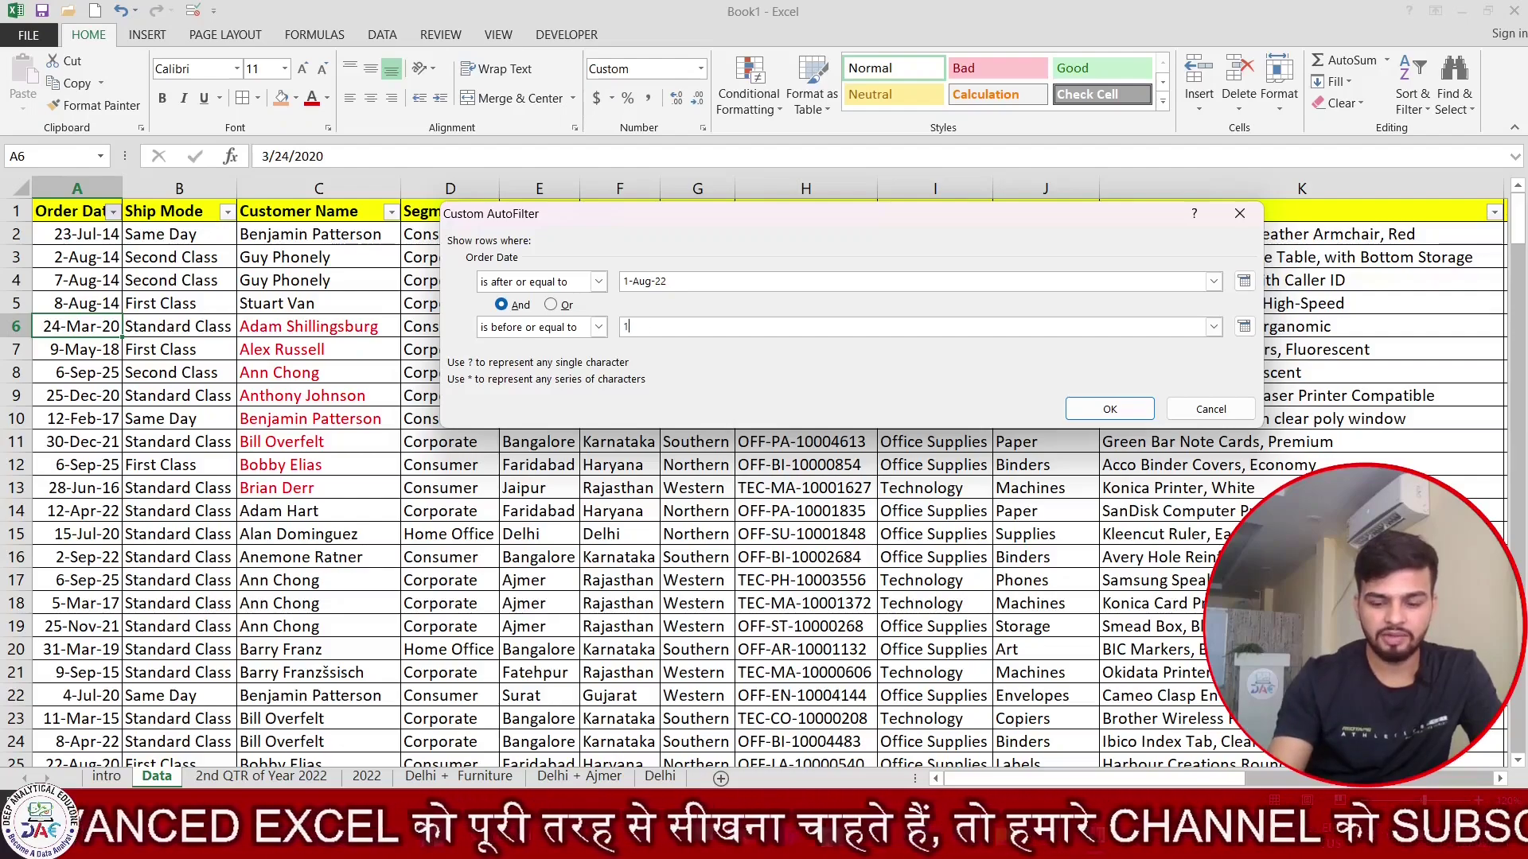
type("-Dec")
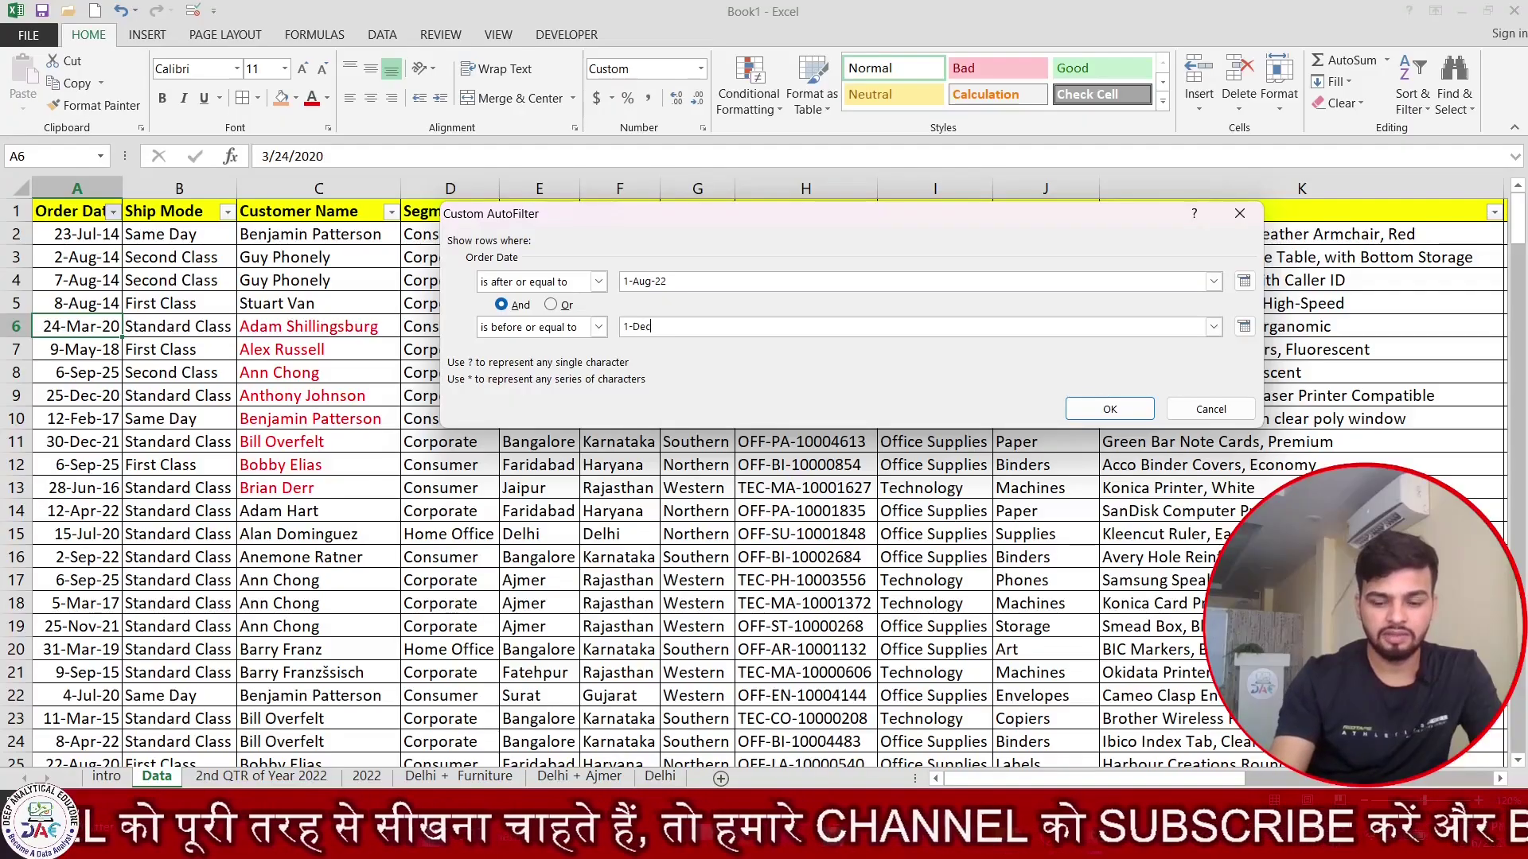
type("-22")
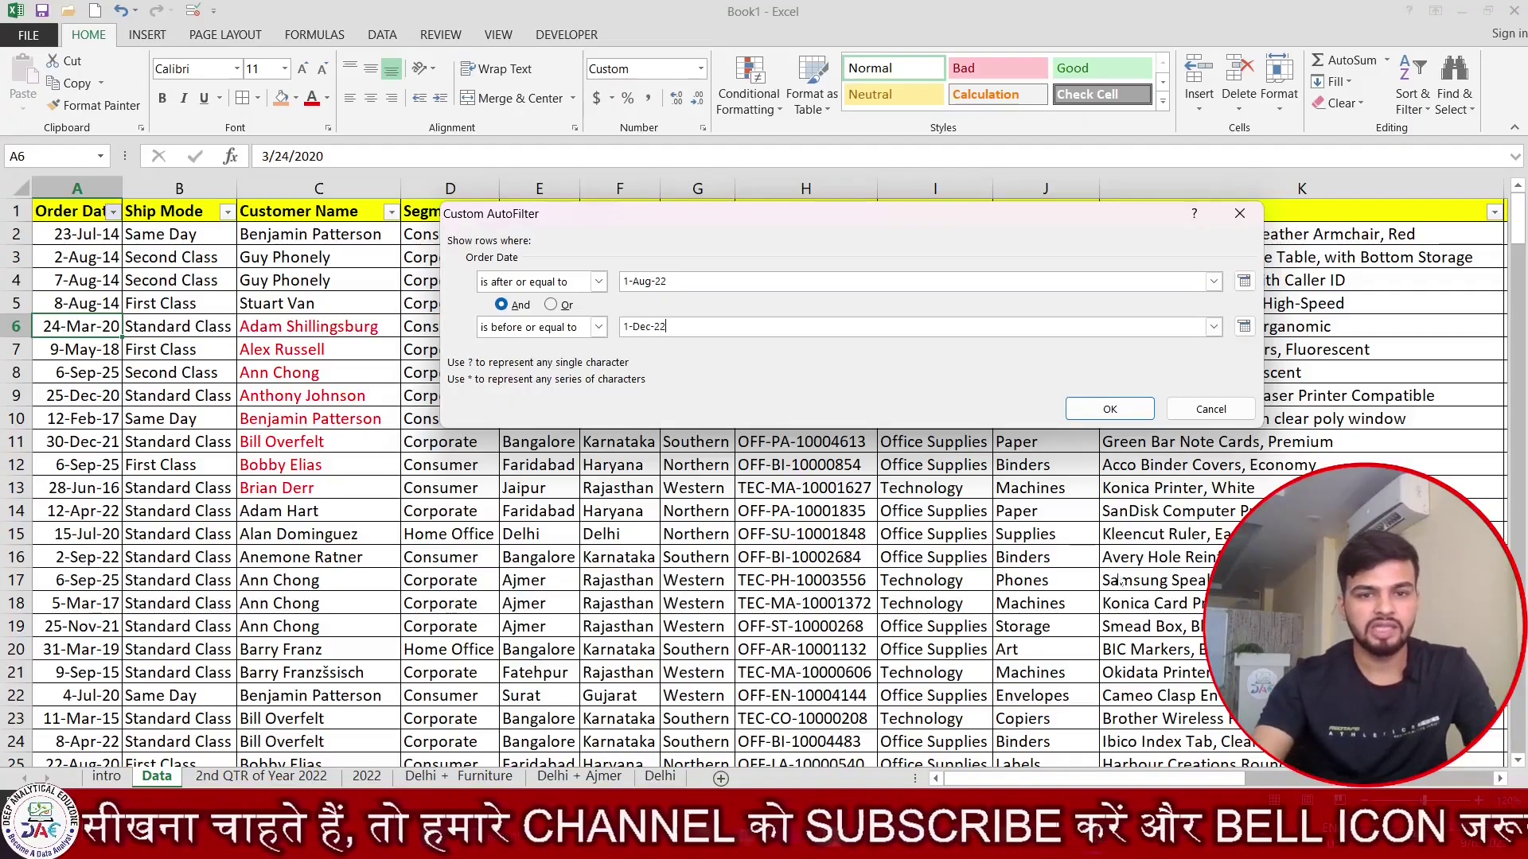
left_click(1111, 409)
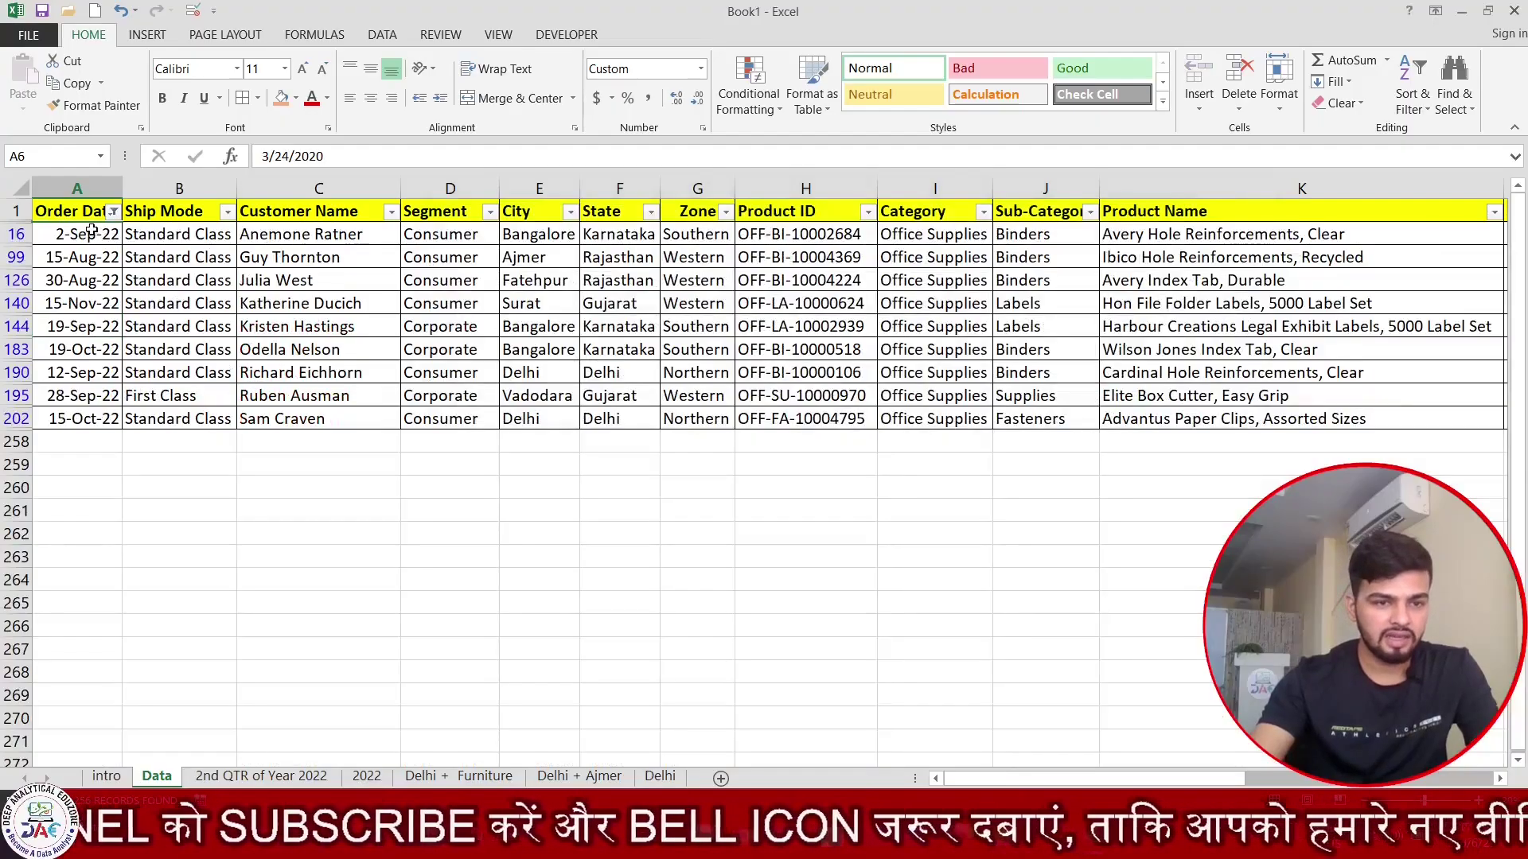
left_click_drag(92, 231, 108, 420)
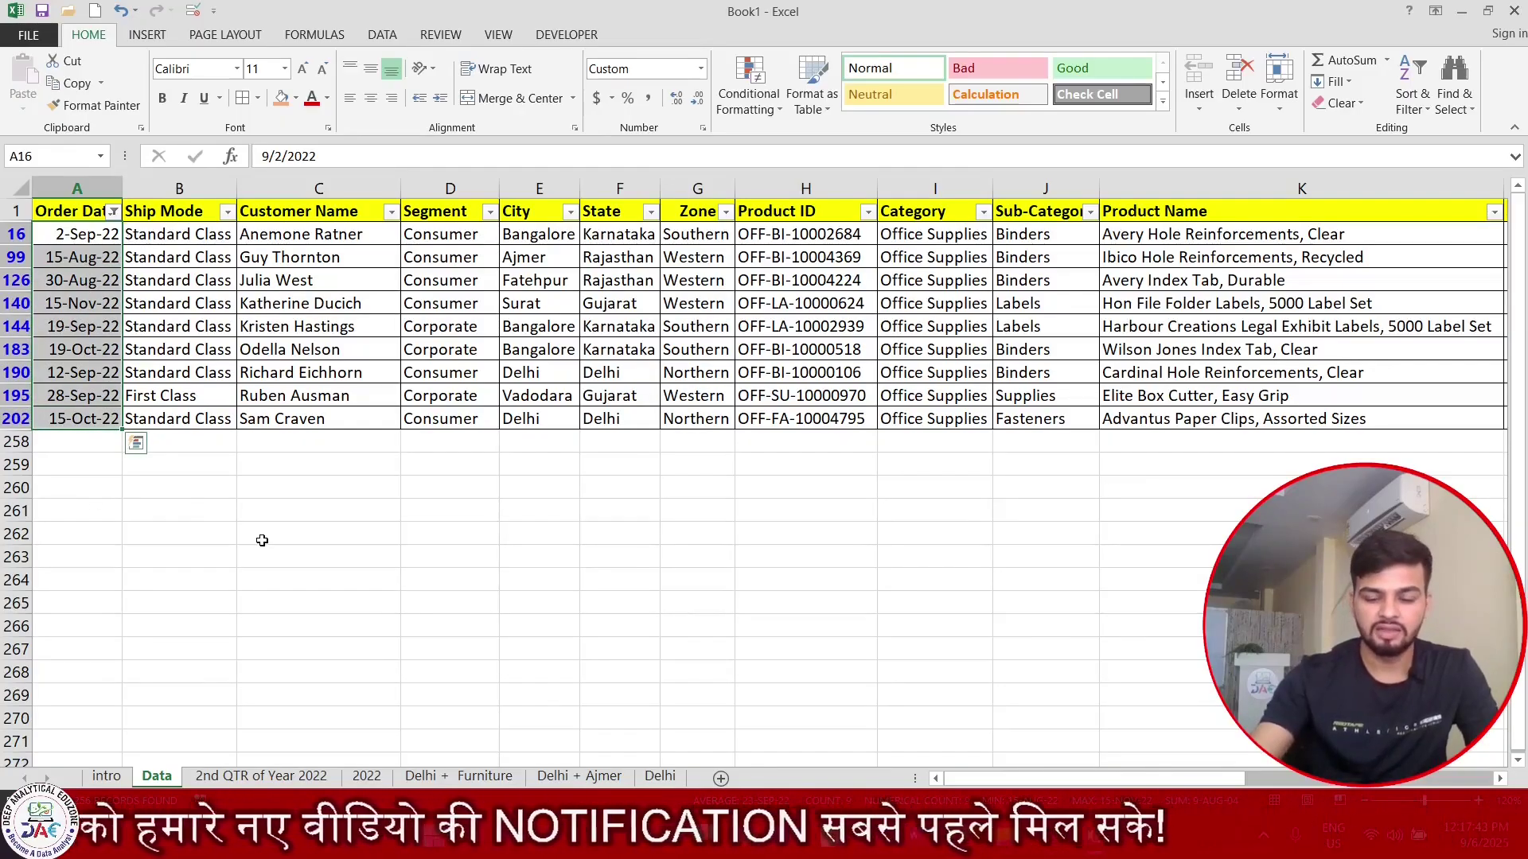
Remove the Between filter by turning filtering off, and turn it back on with the Order Date header cell A1 selected.
key("ctrl+shift+l")
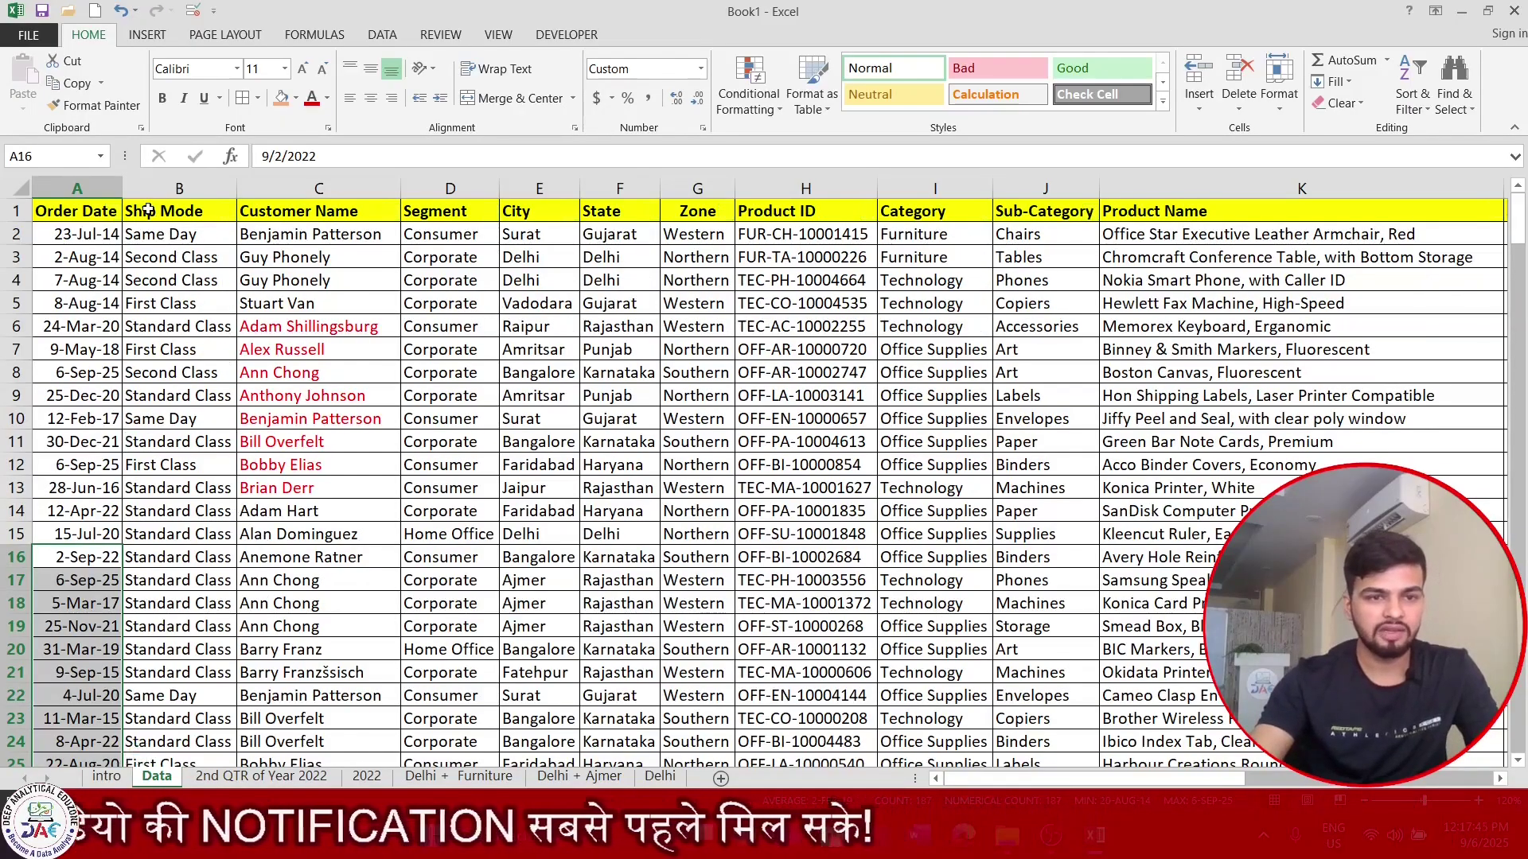
left_click_drag(116, 211, 177, 235)
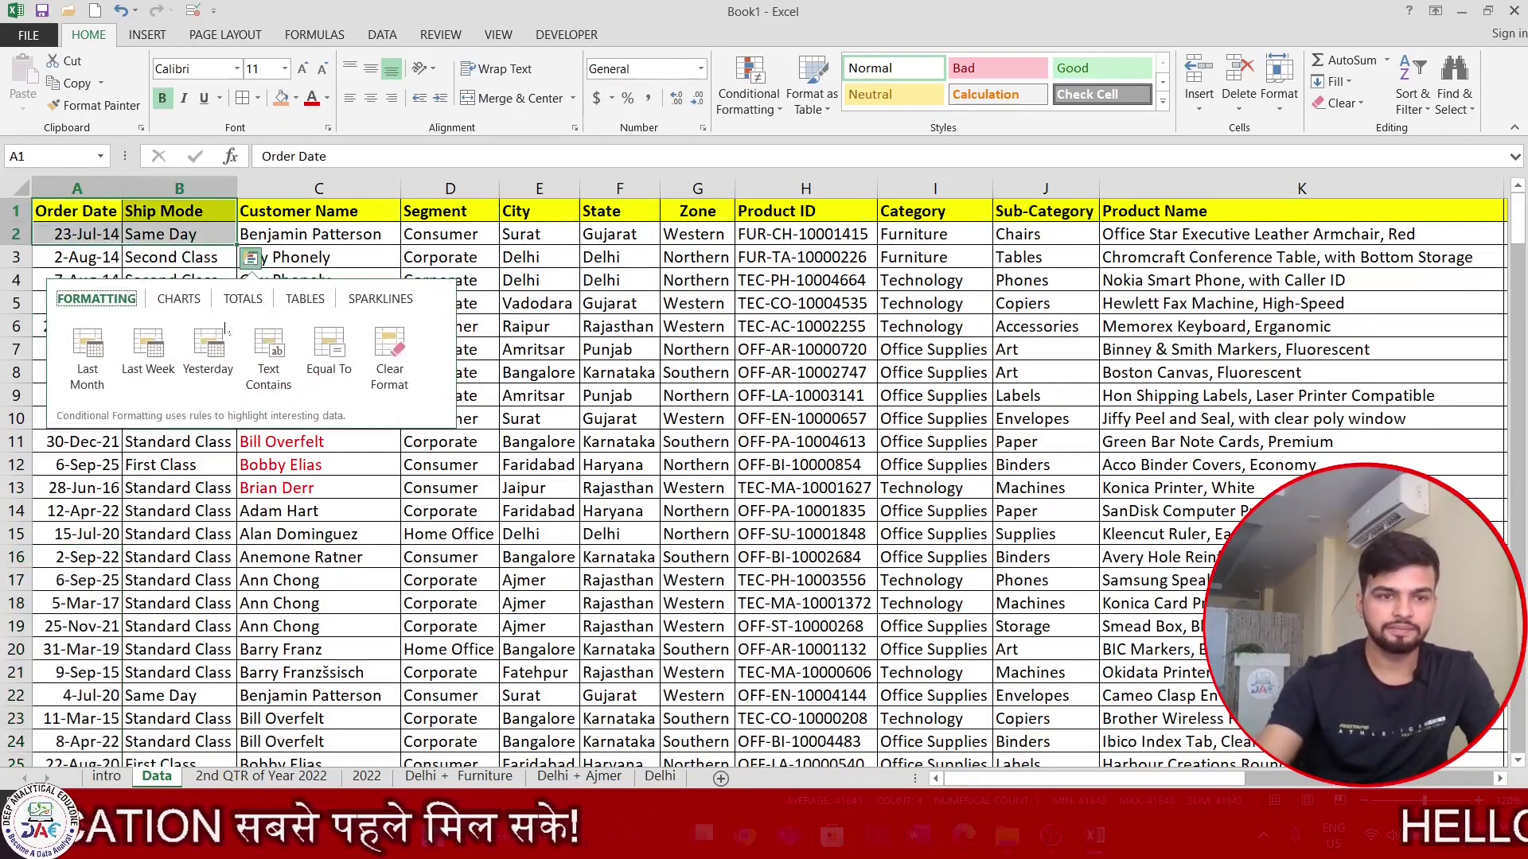
key("Escape")
key("Escape")
key("Down")
key("Up")
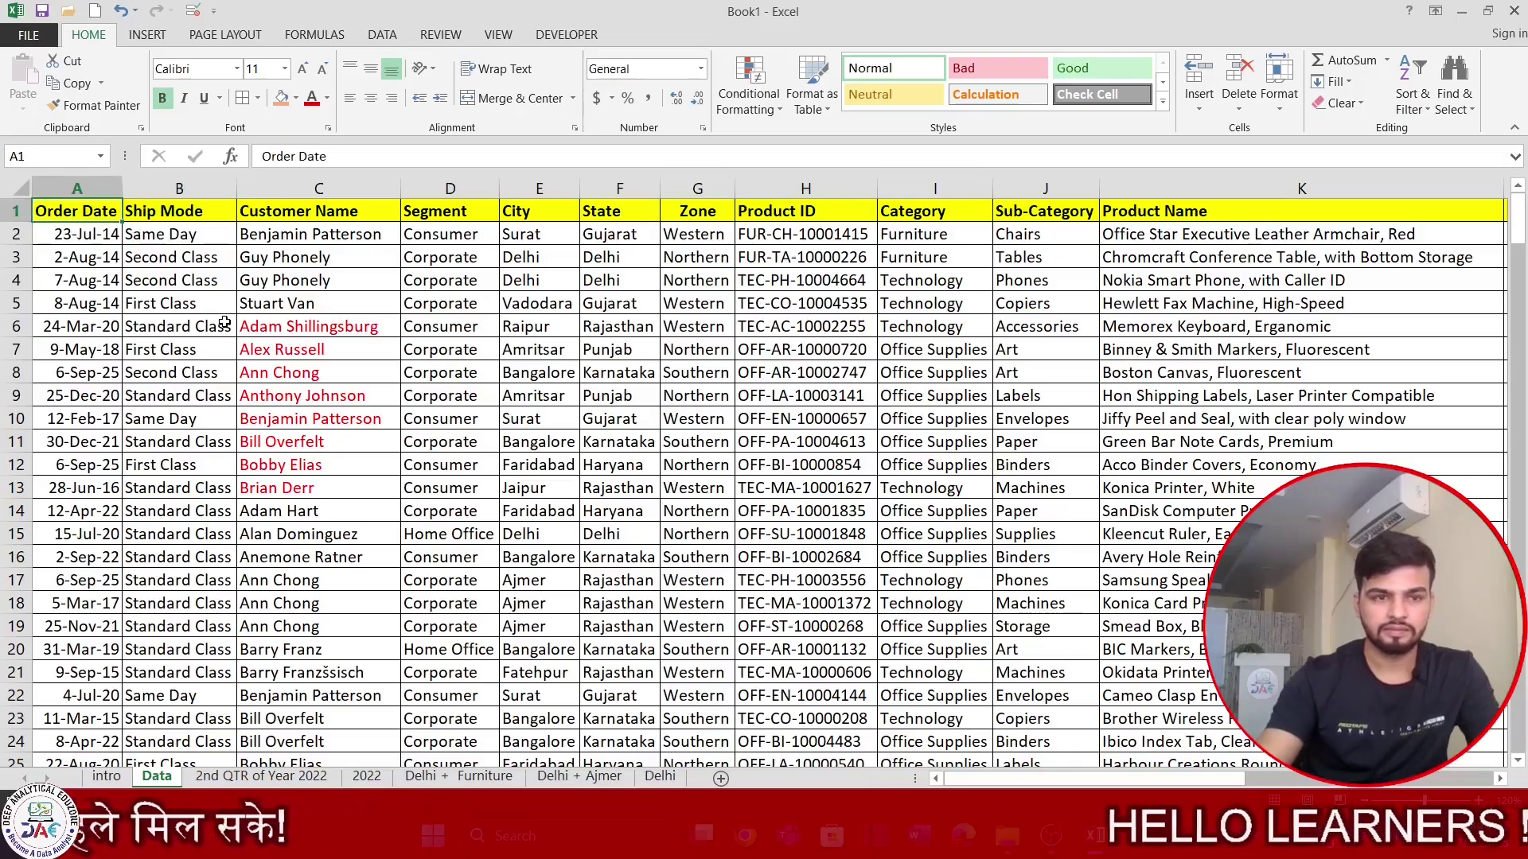
key("ctrl+shift+l")
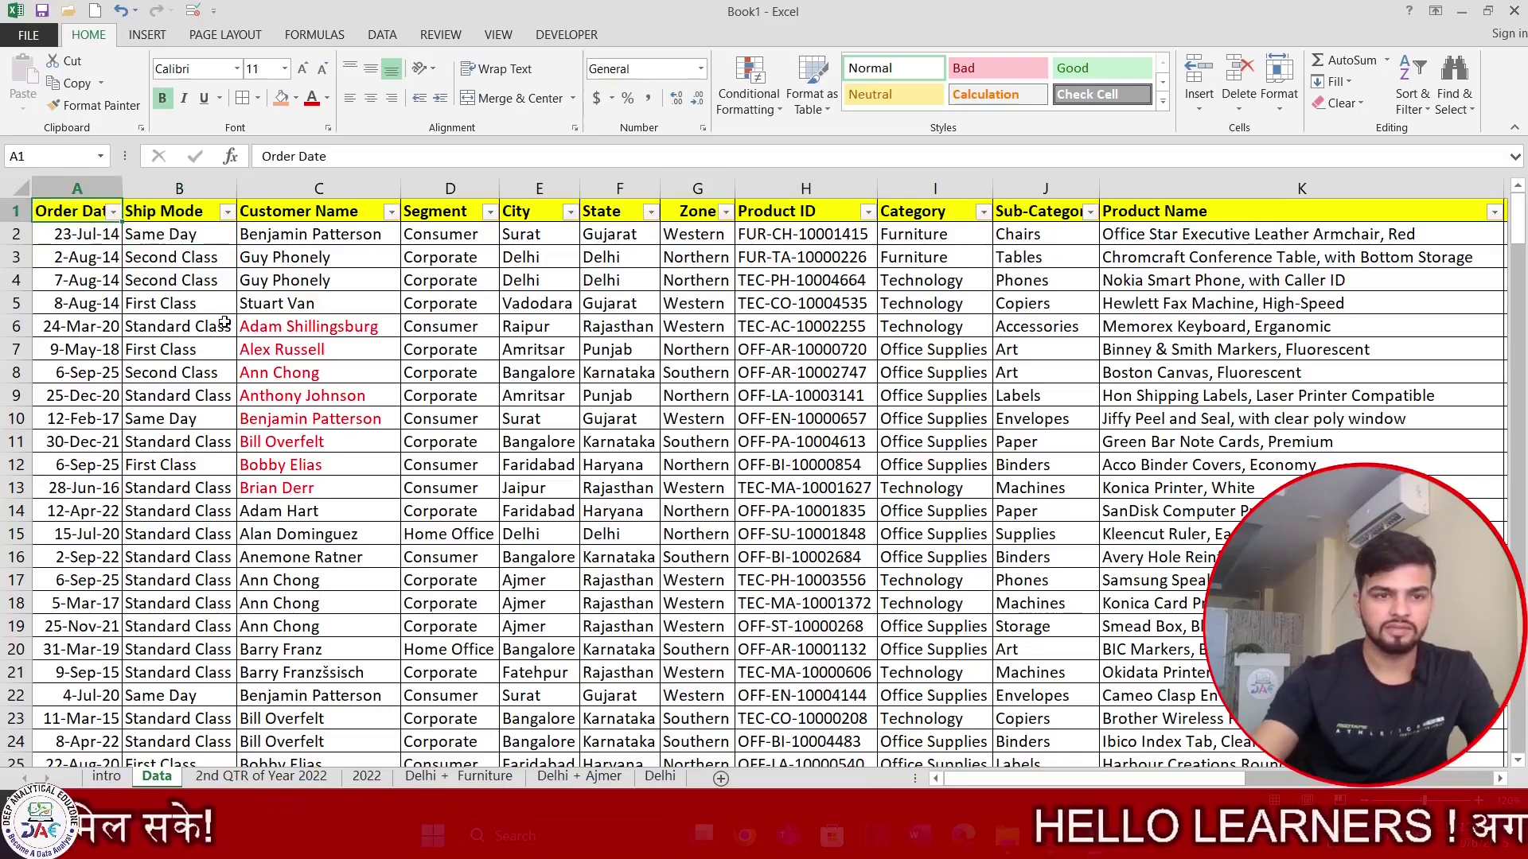
Filter the Order Date column with the built-in Today date filter.
left_click(113, 211)
mouse_move(137, 354)
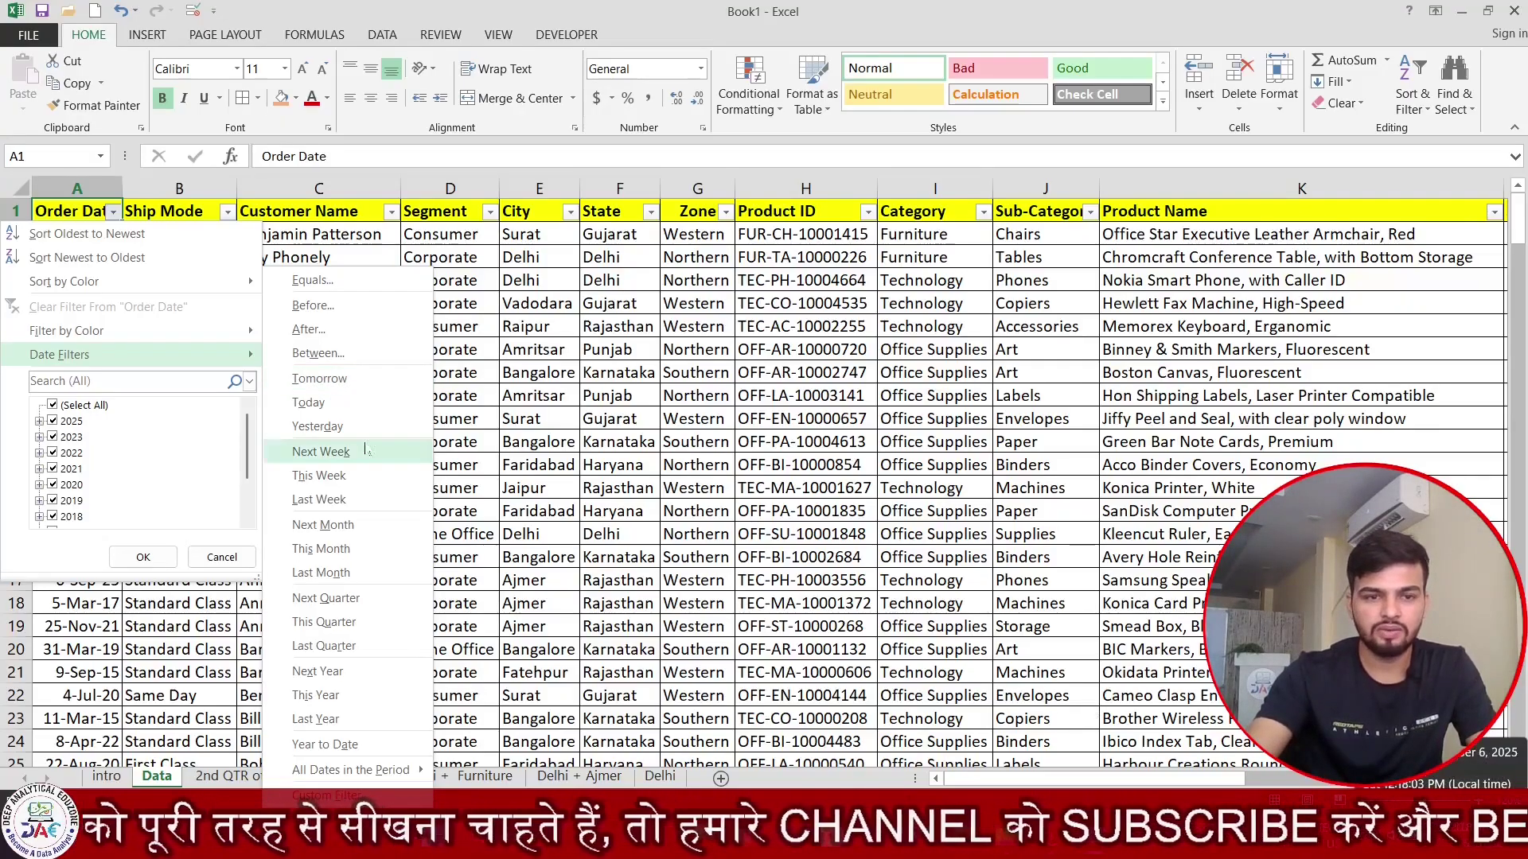
left_click(334, 408)
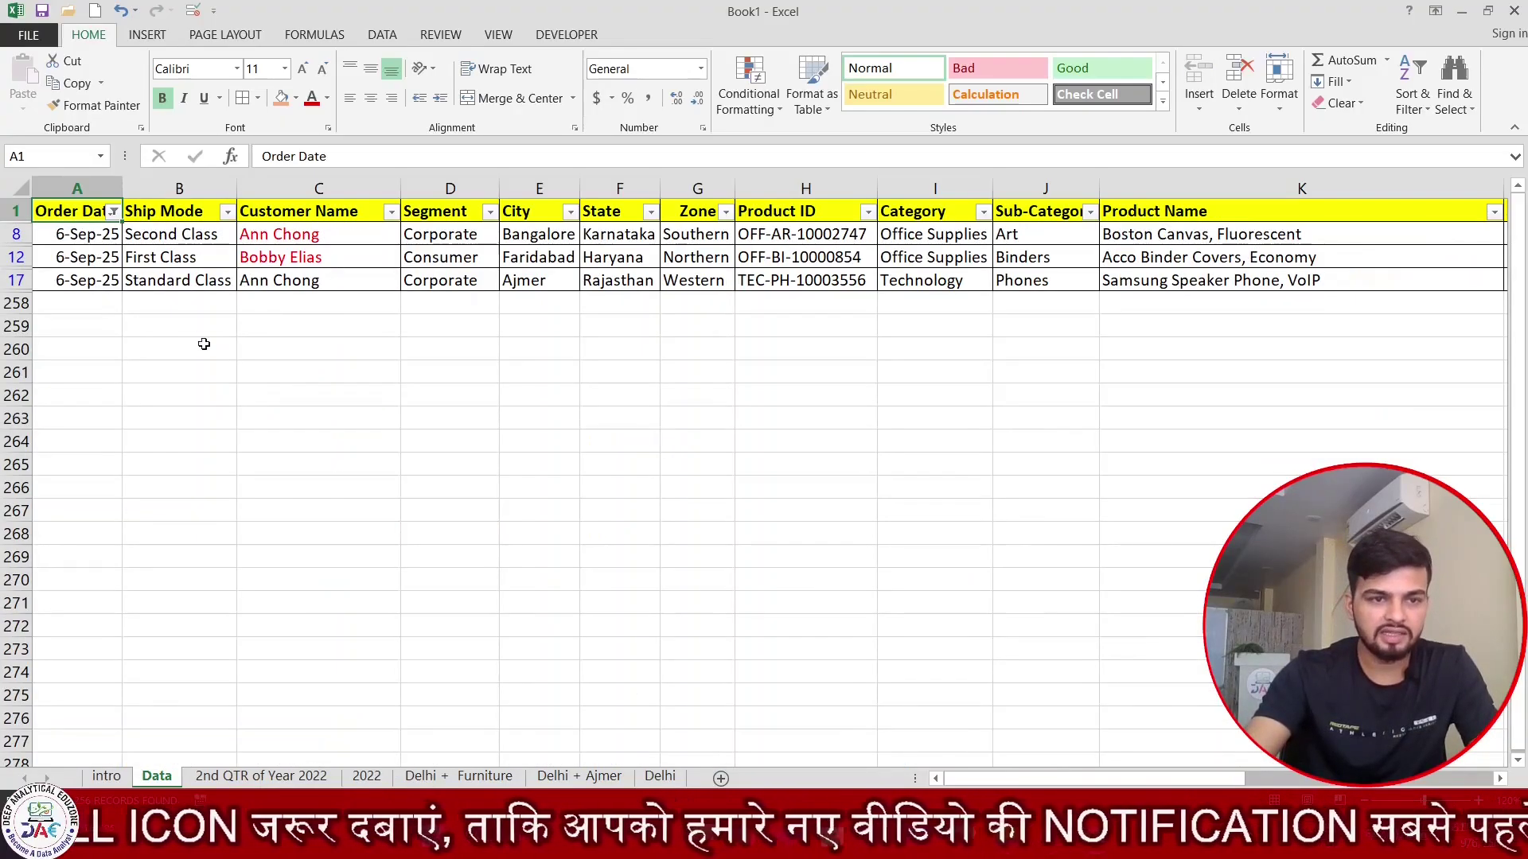
Examine the preset Order Date filters, the period choices and the custom filter's comparison operators, and leave without changing the filter.
left_click(114, 212)
mouse_move(239, 355)
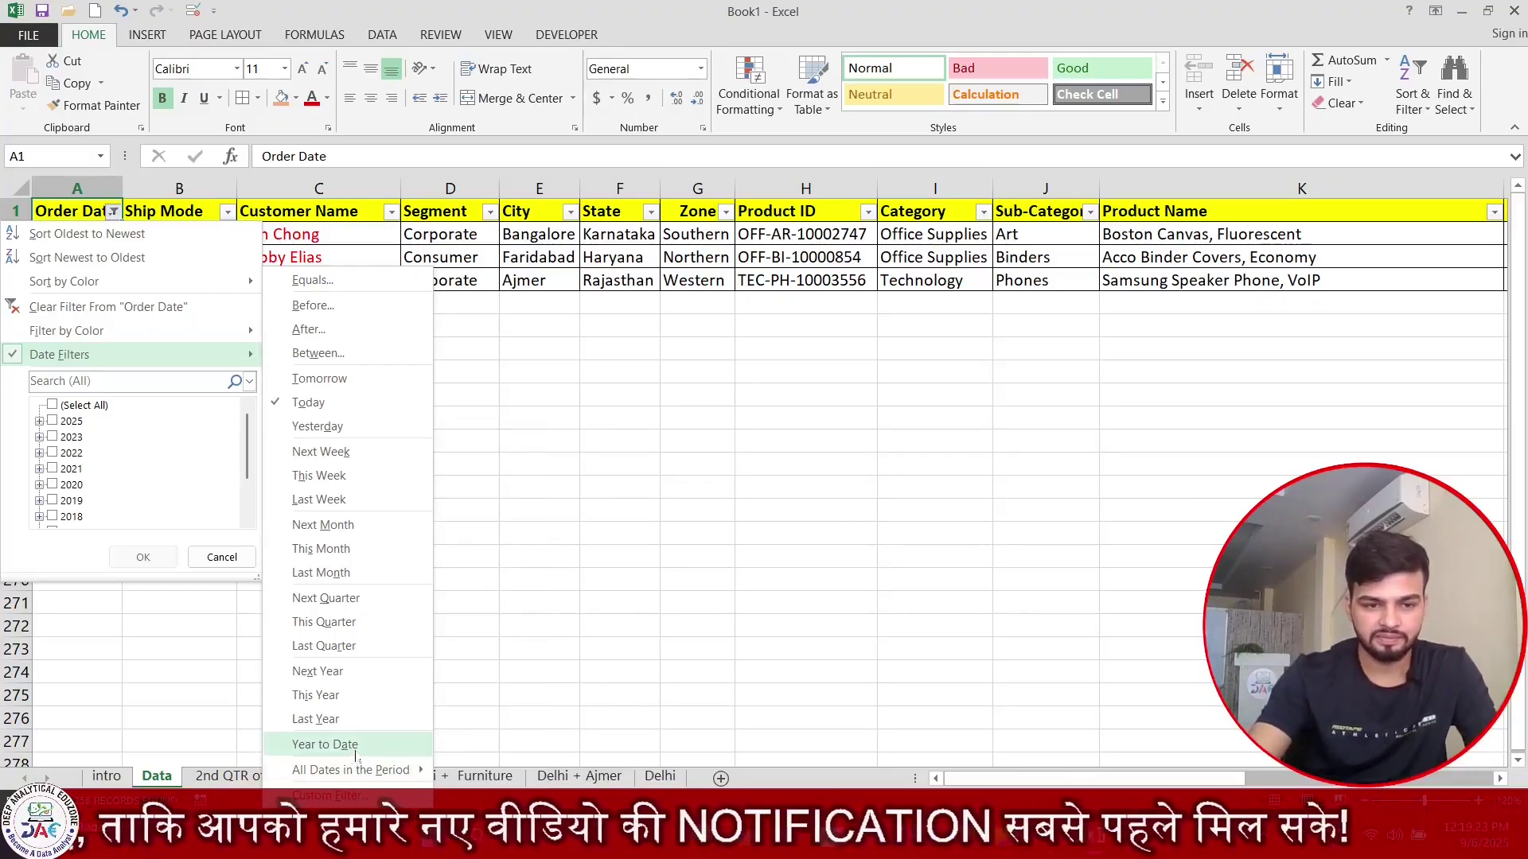
mouse_move(354, 770)
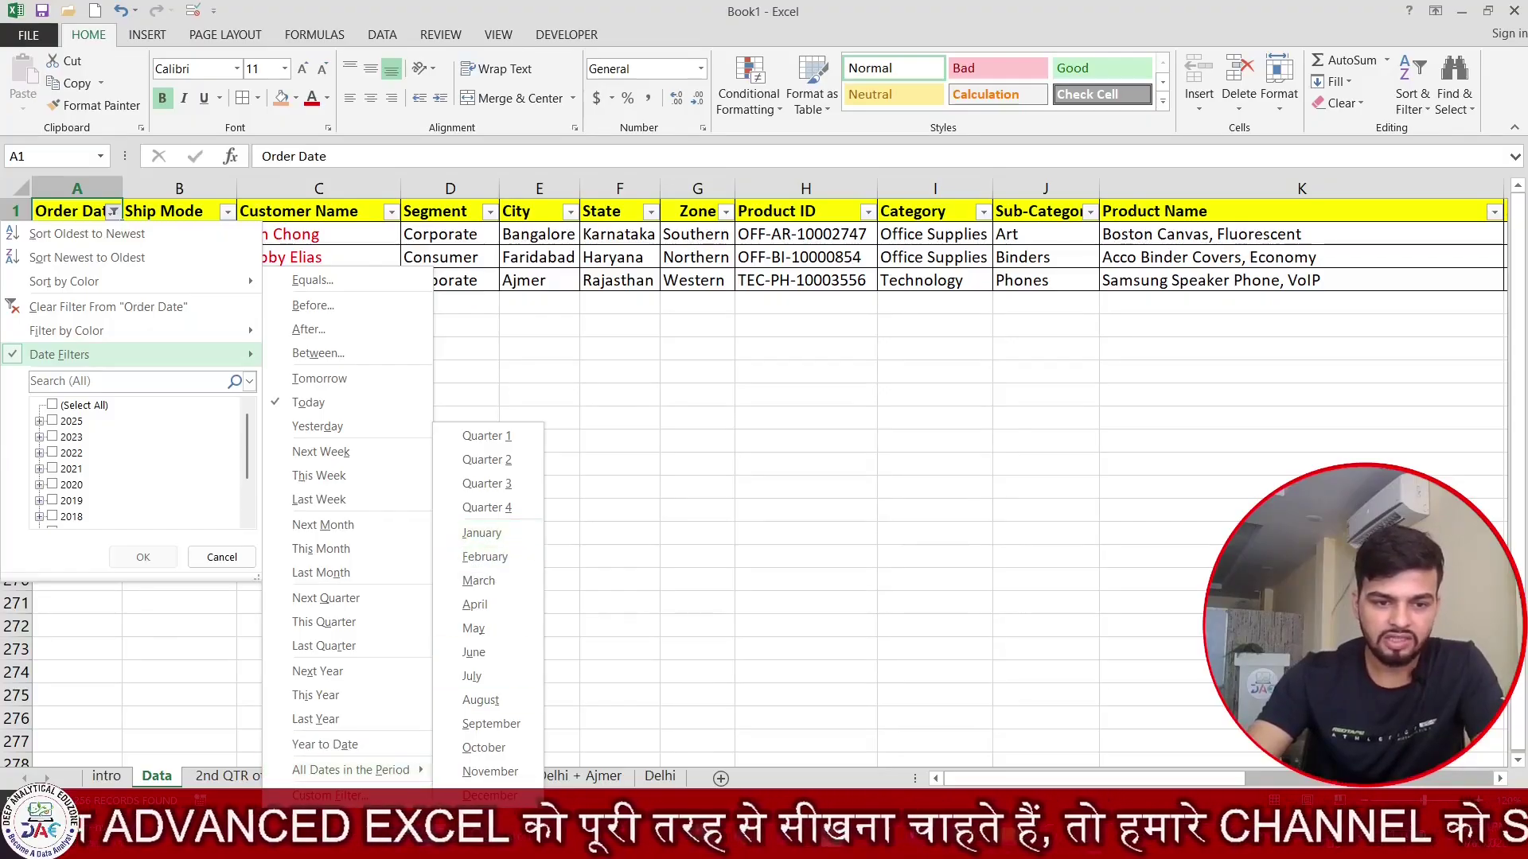
left_click(328, 795)
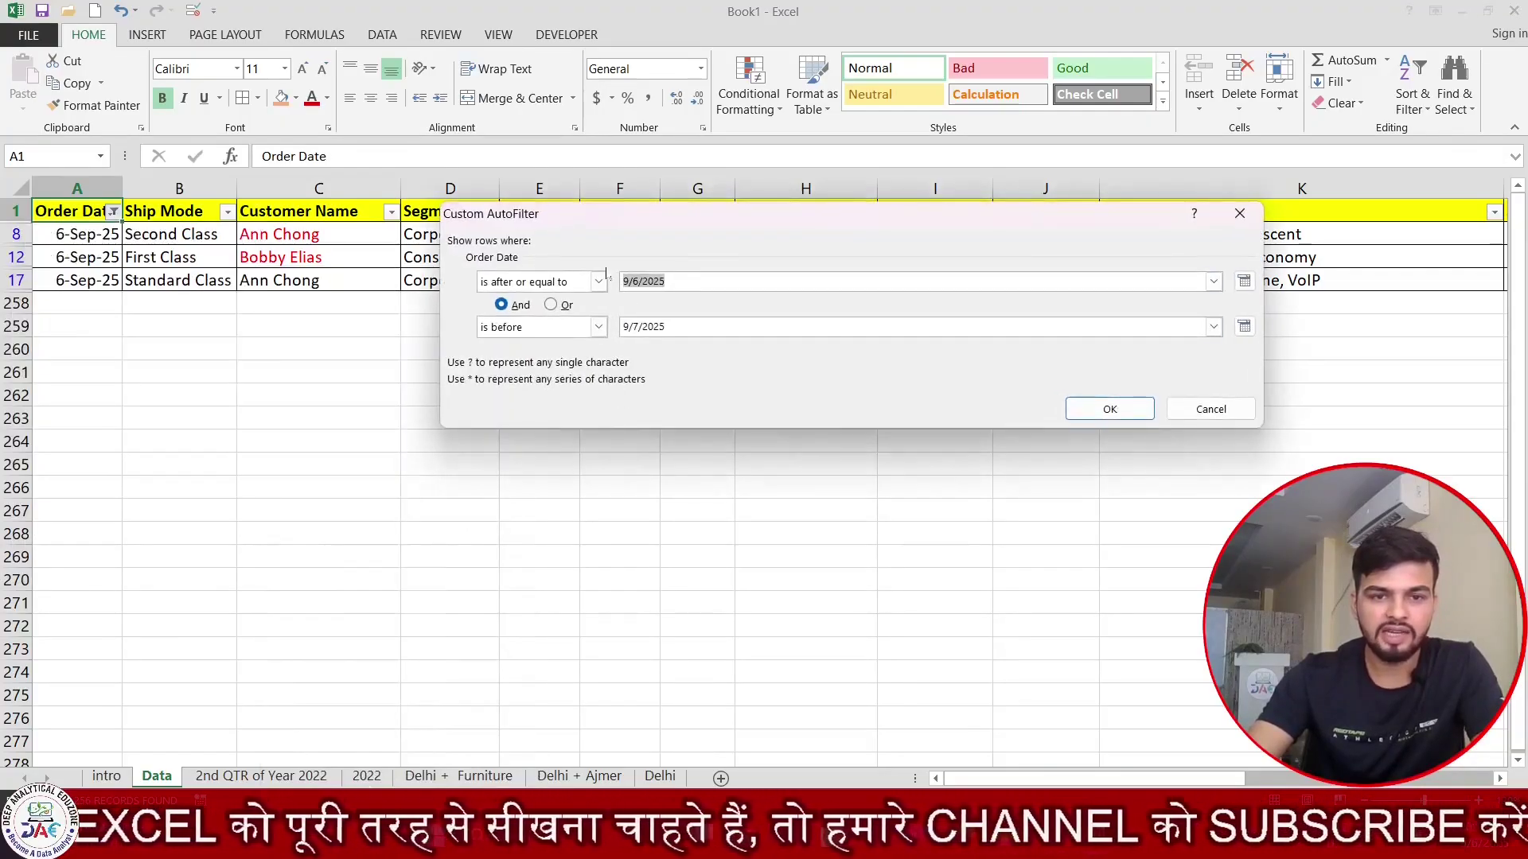
left_click(599, 281)
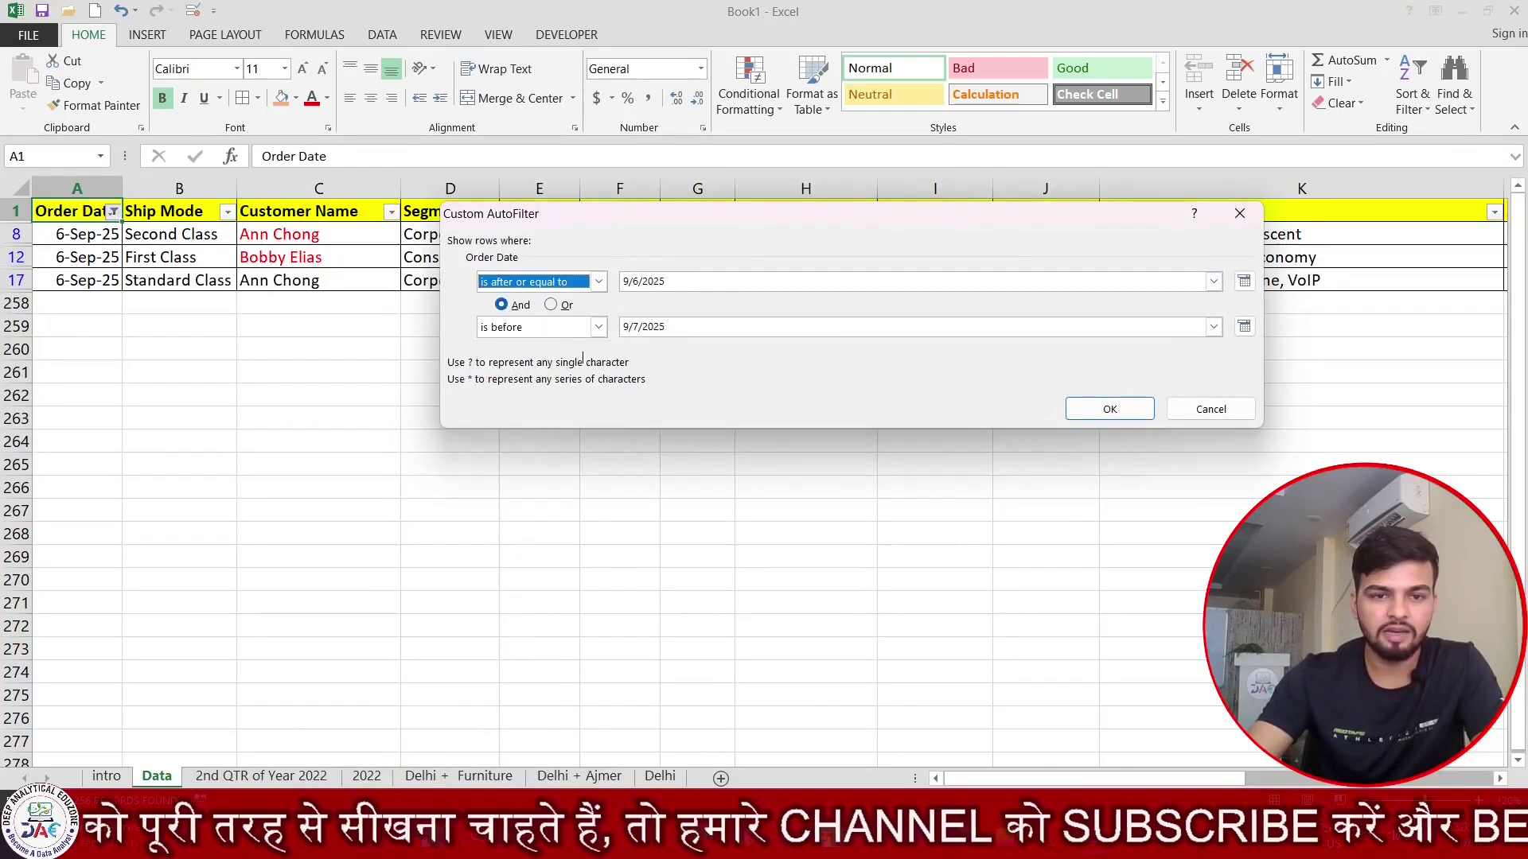
left_click(598, 283)
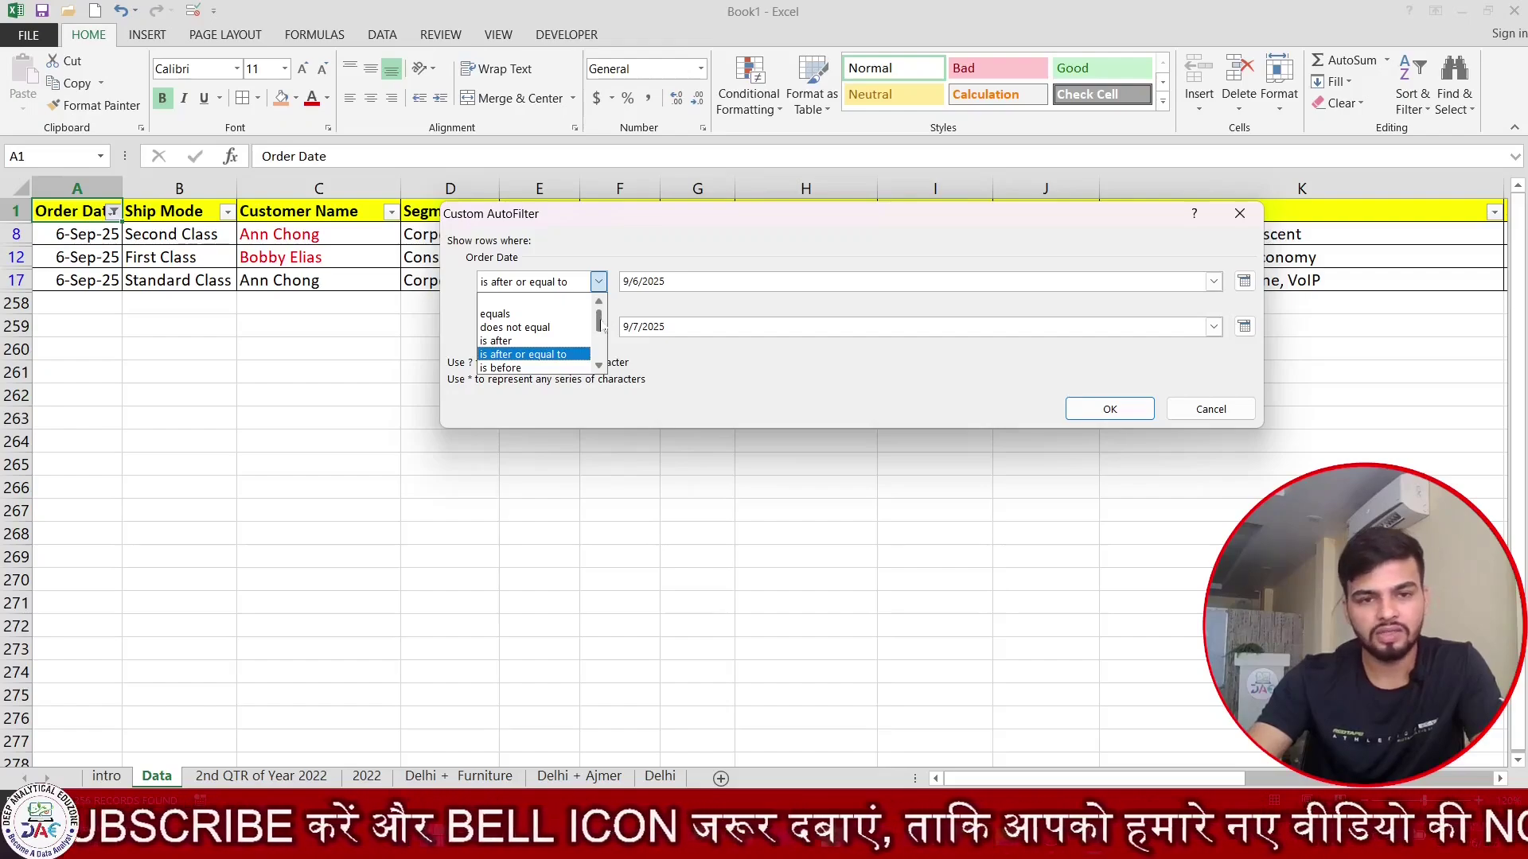
scroll(605, 329, "down", 1)
scroll(605, 326, "up", 1)
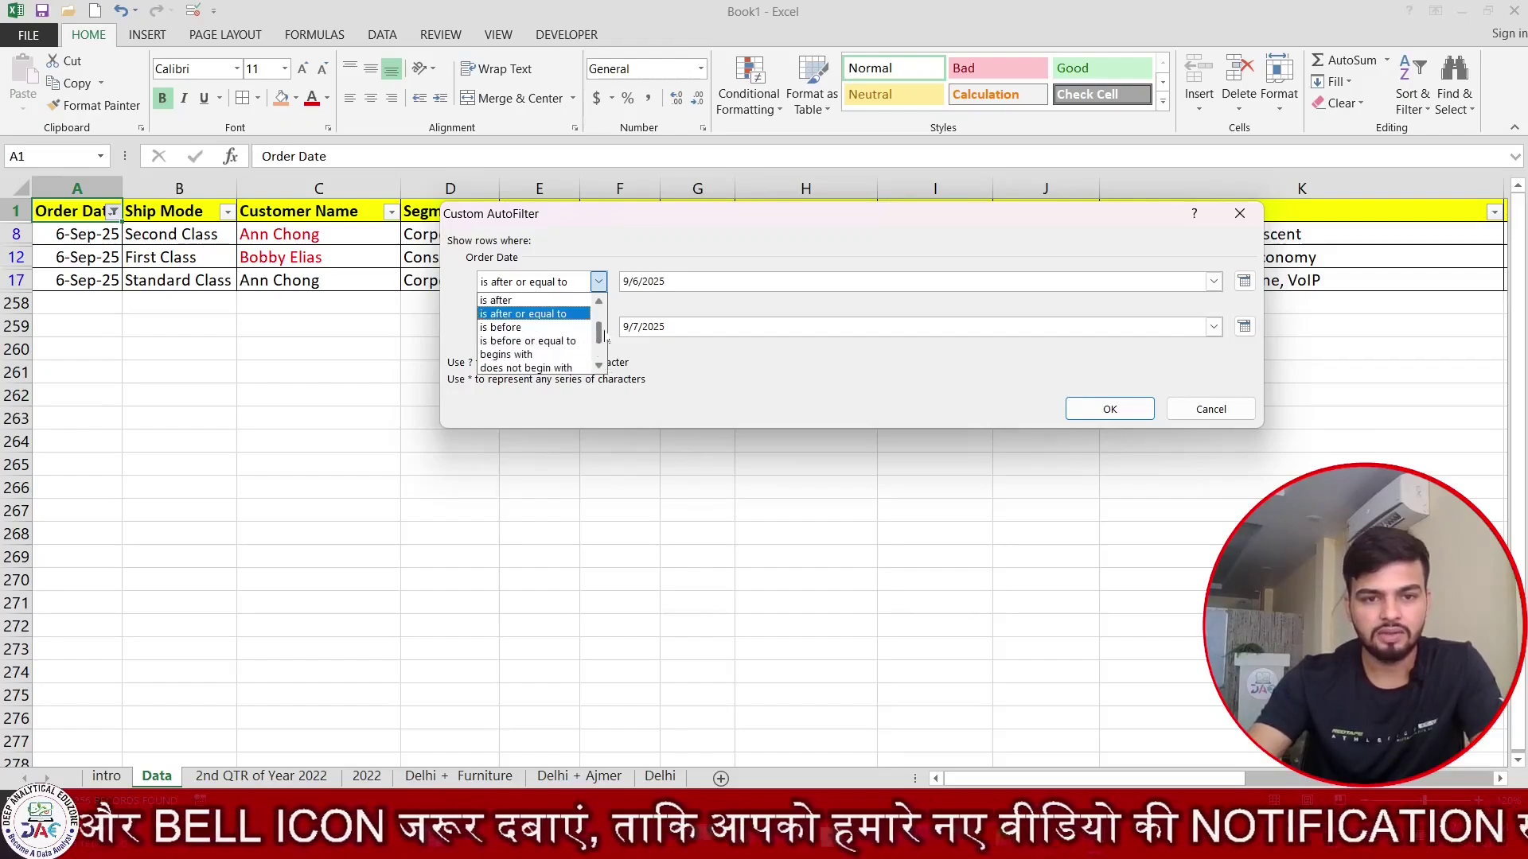
scroll(605, 325, "down", 2)
scroll(605, 325, "up", 2)
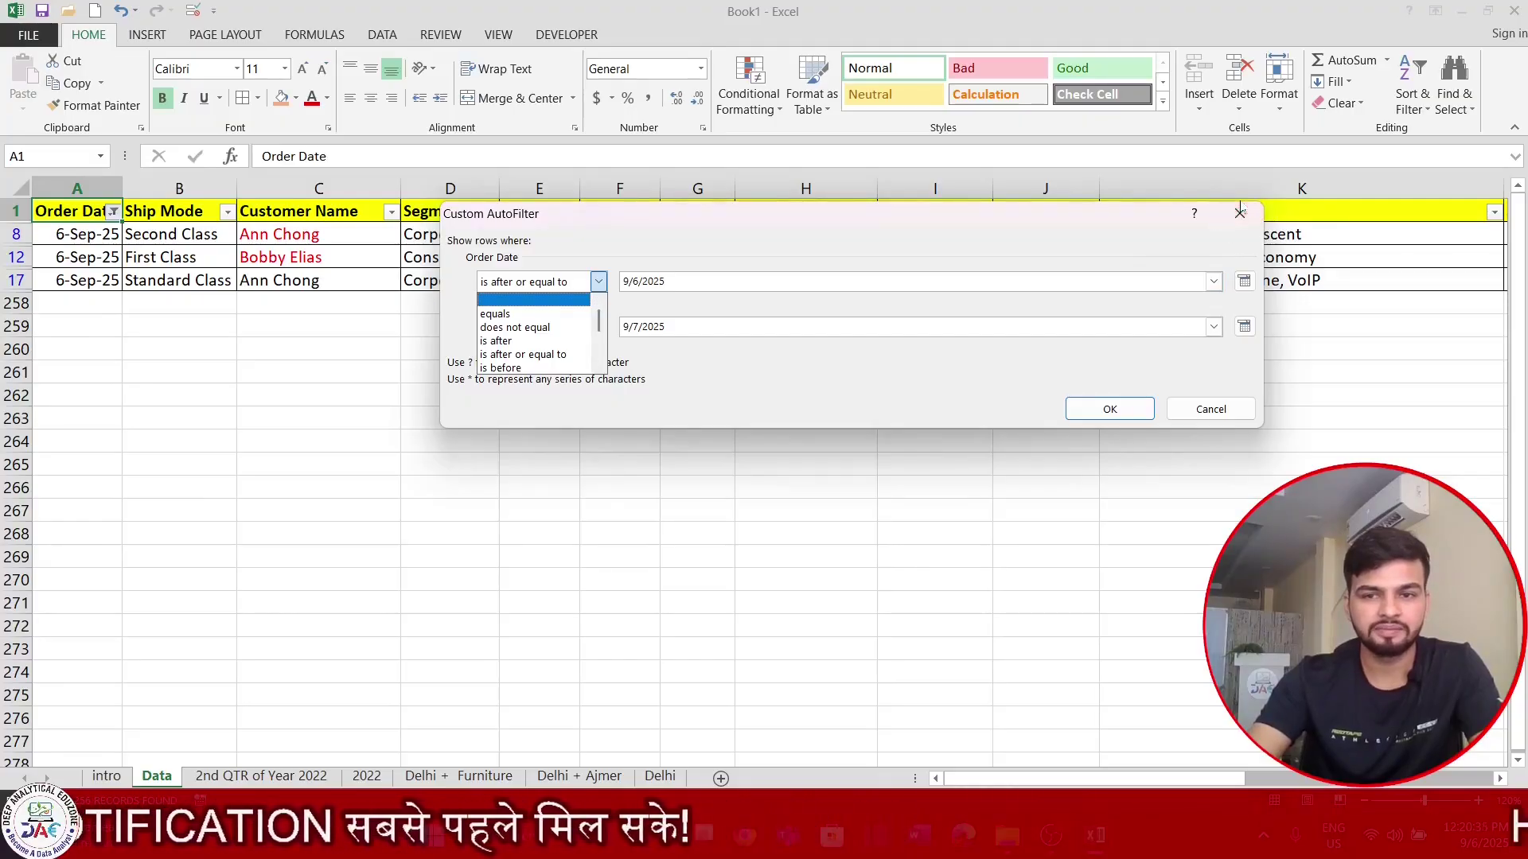
left_click(1249, 235)
key("Escape")
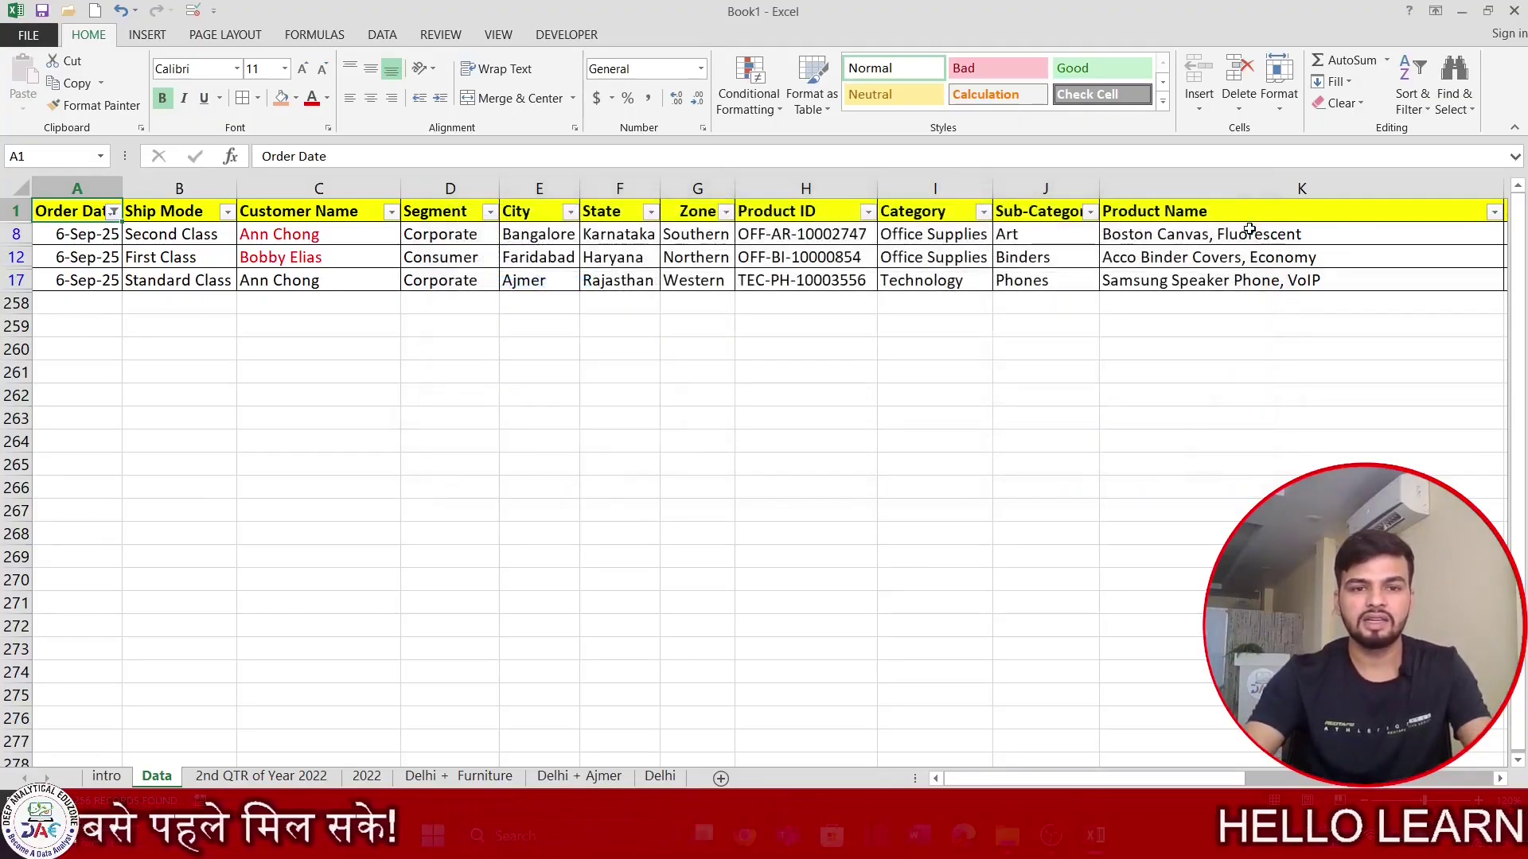
Remove the Today filter by turning filtering off, and turn it back on with the City header cell E1 selected.
key("ctrl+shift+l")
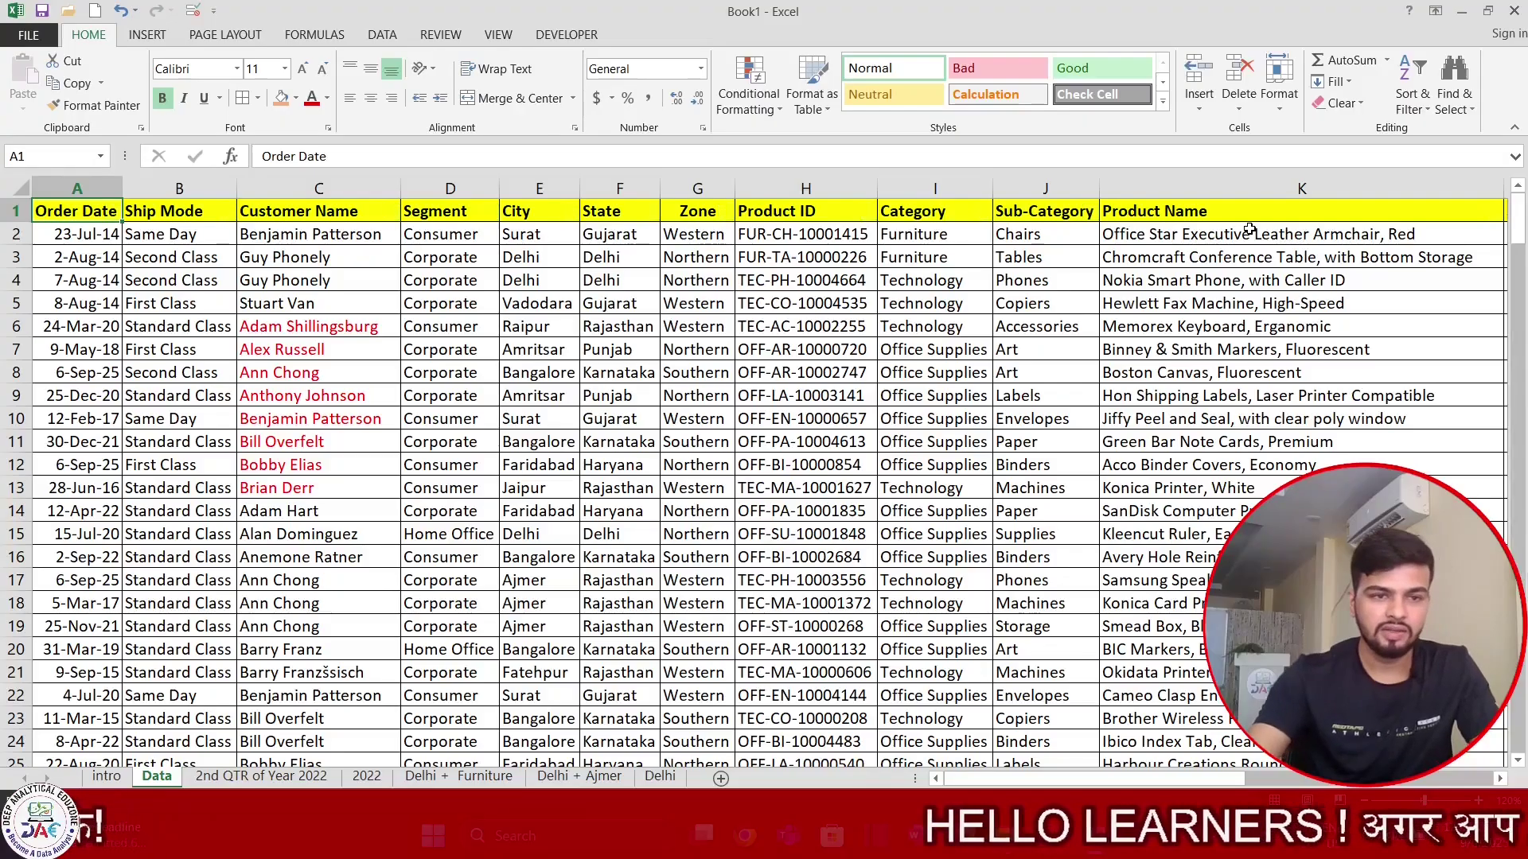
left_click(329, 535)
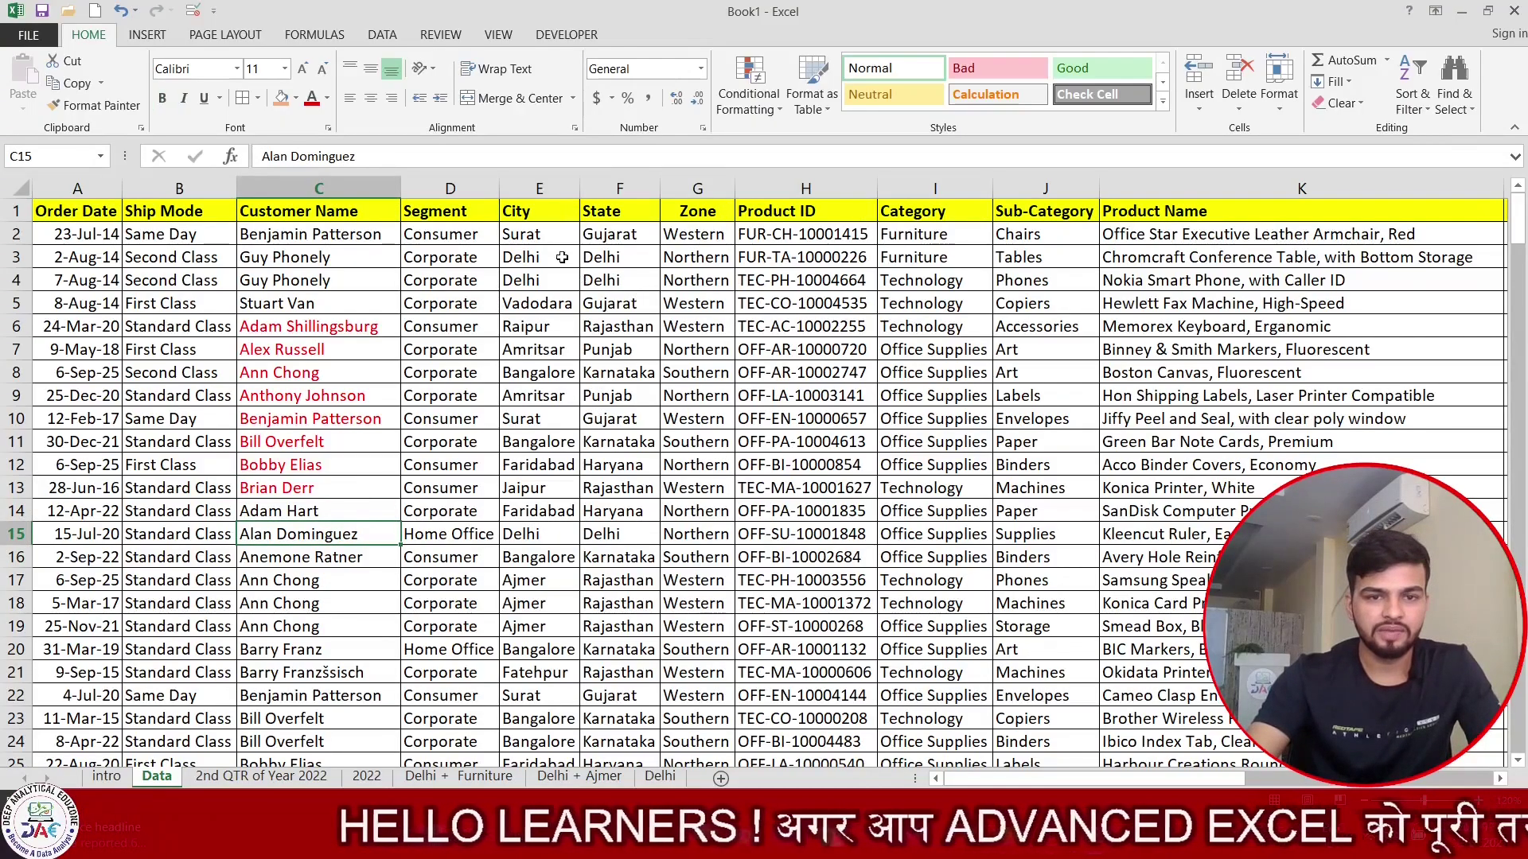
left_click(547, 215)
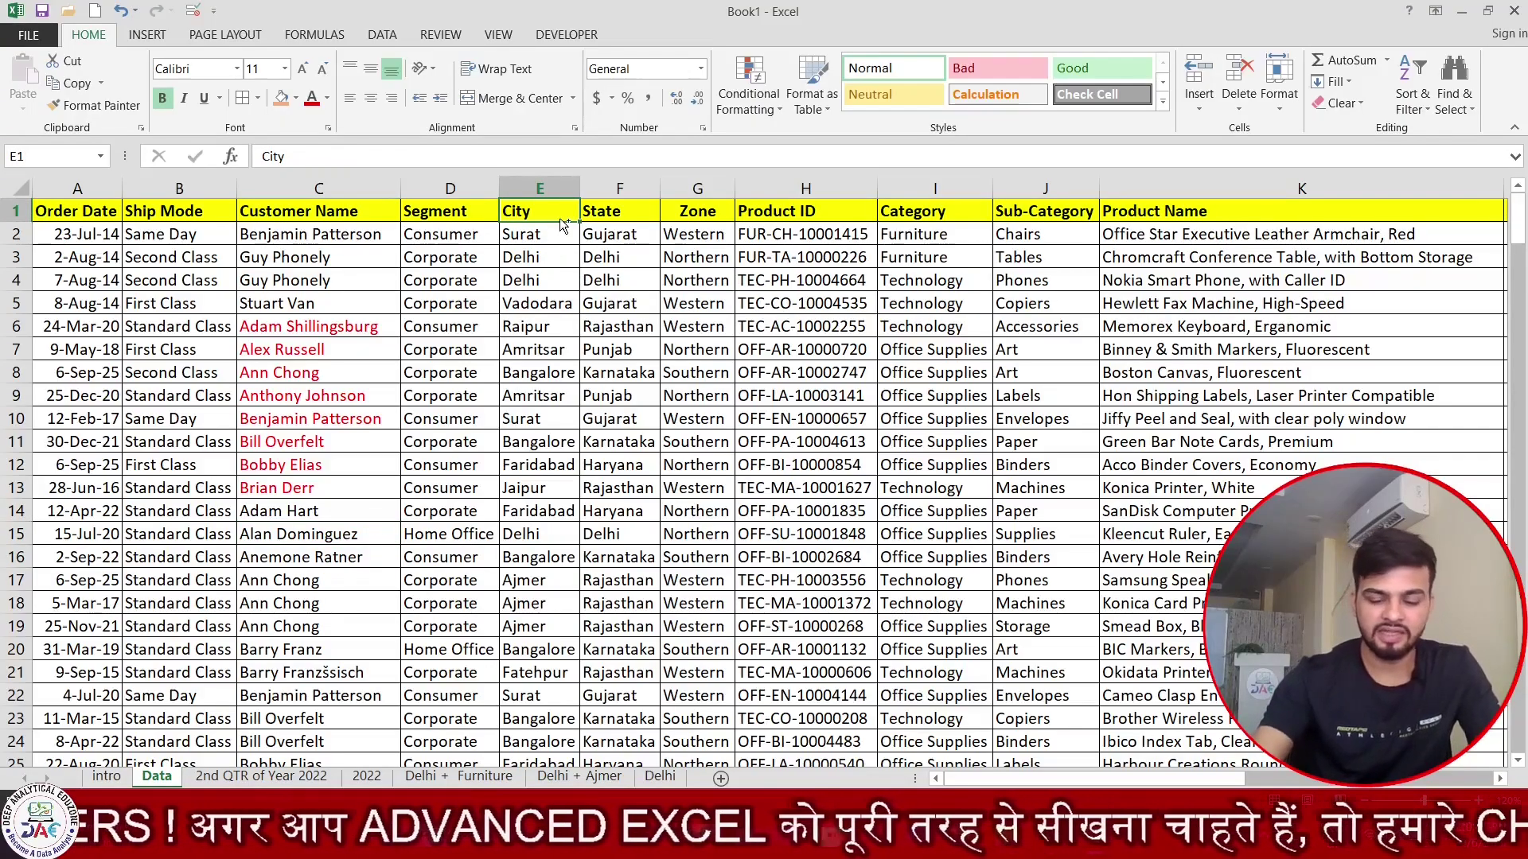
key("ctrl+shift+l")
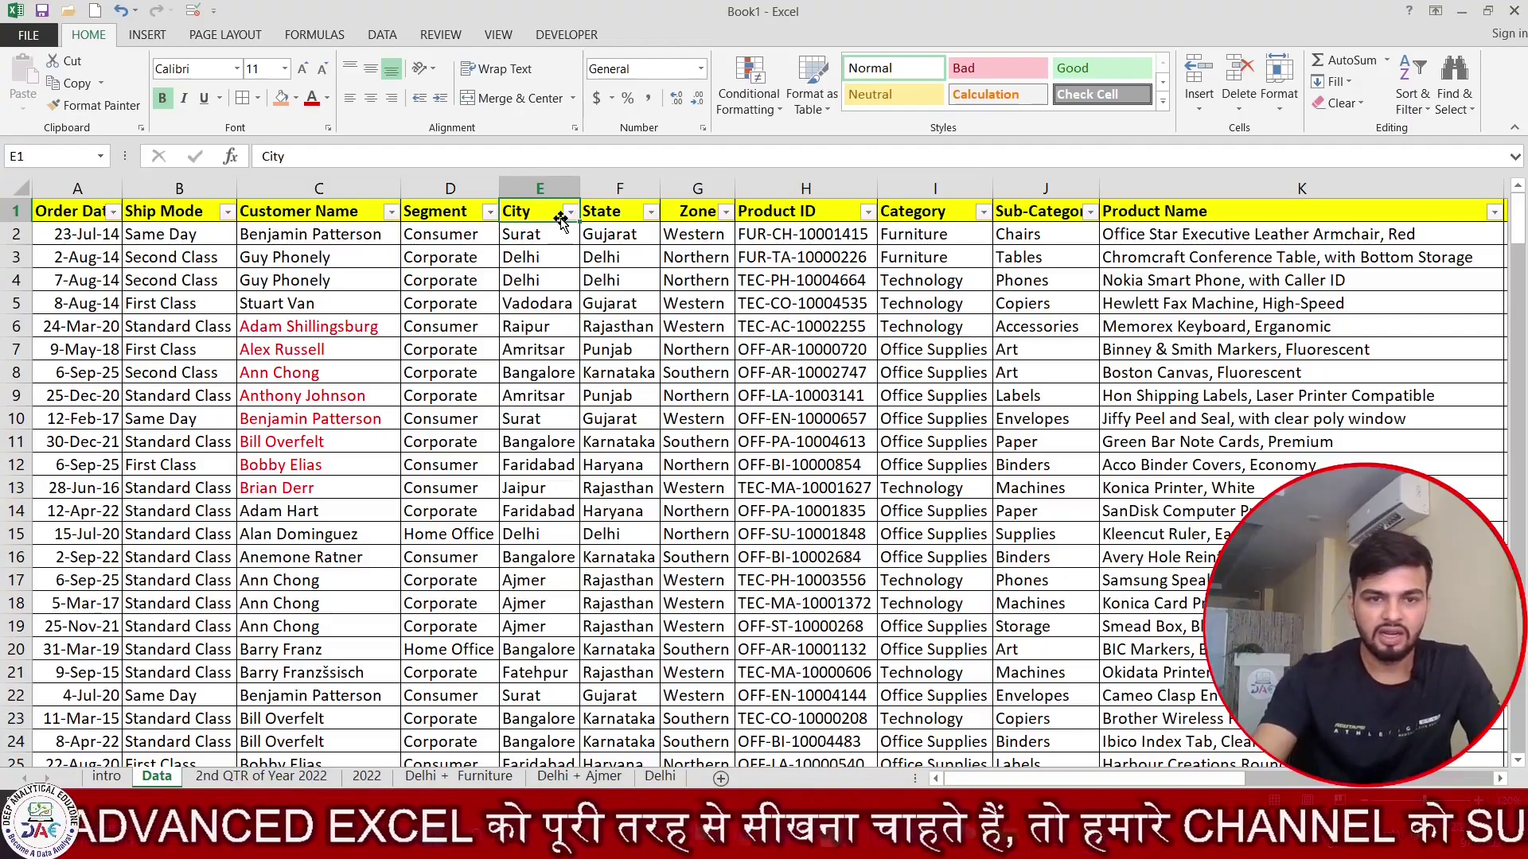
Apply an Equals text filter to the City column for Ajmer.
left_click(570, 212)
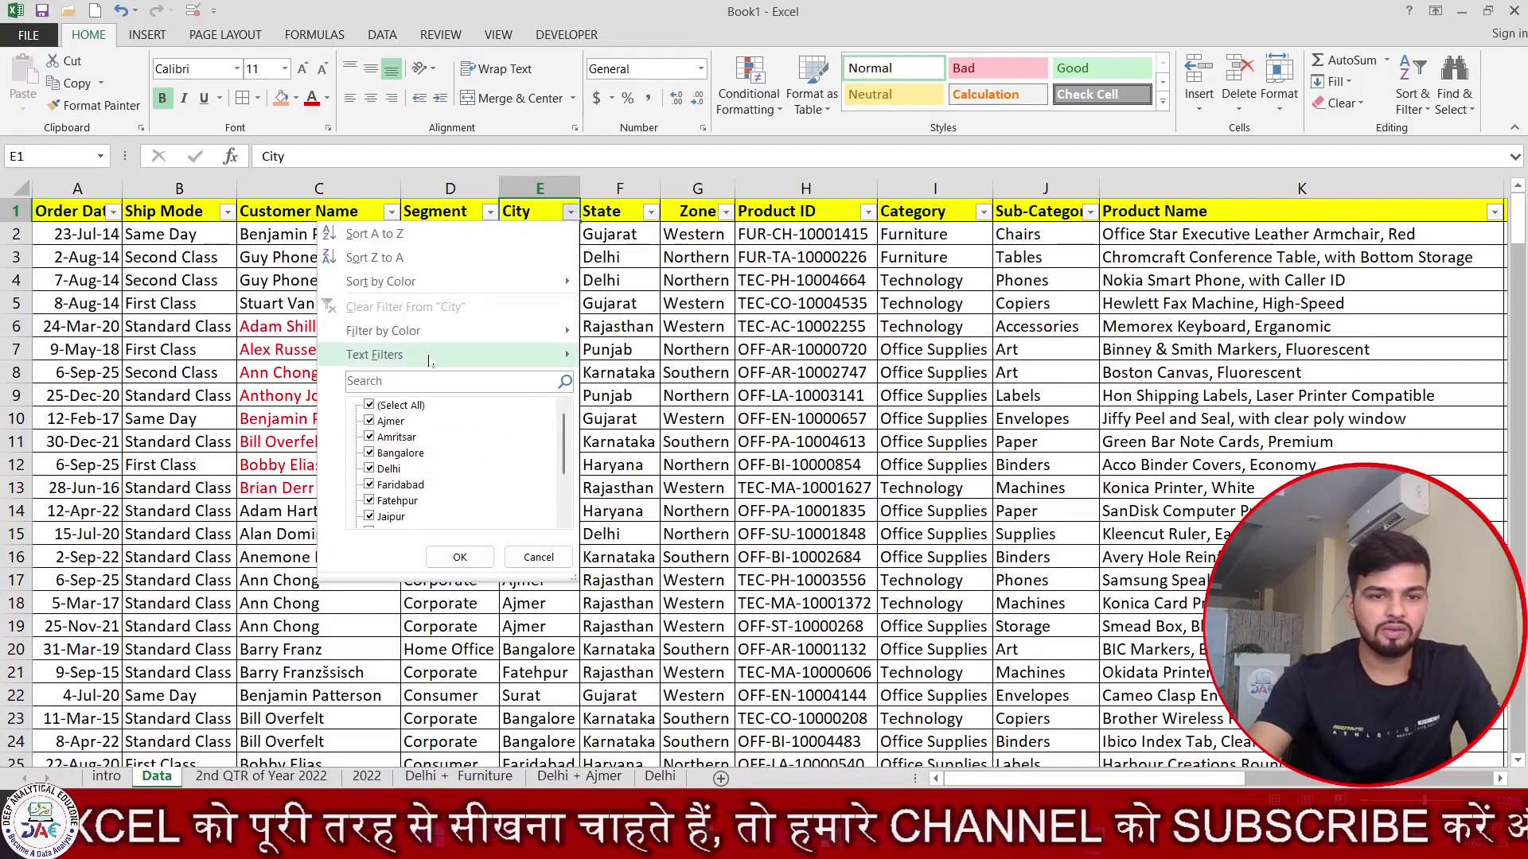
mouse_move(428, 358)
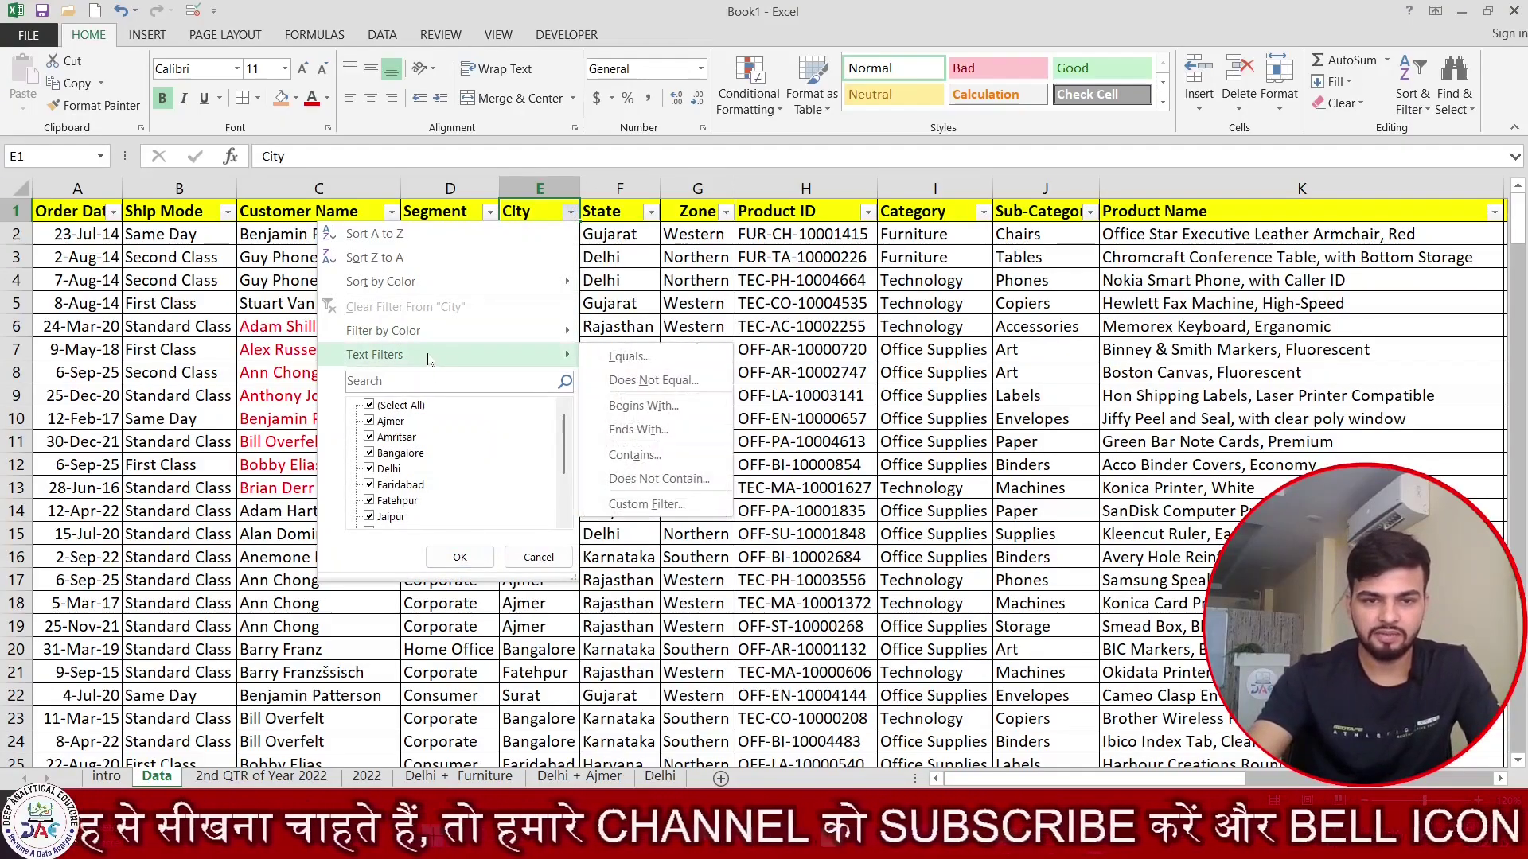
left_click(642, 362)
type("Ajmer")
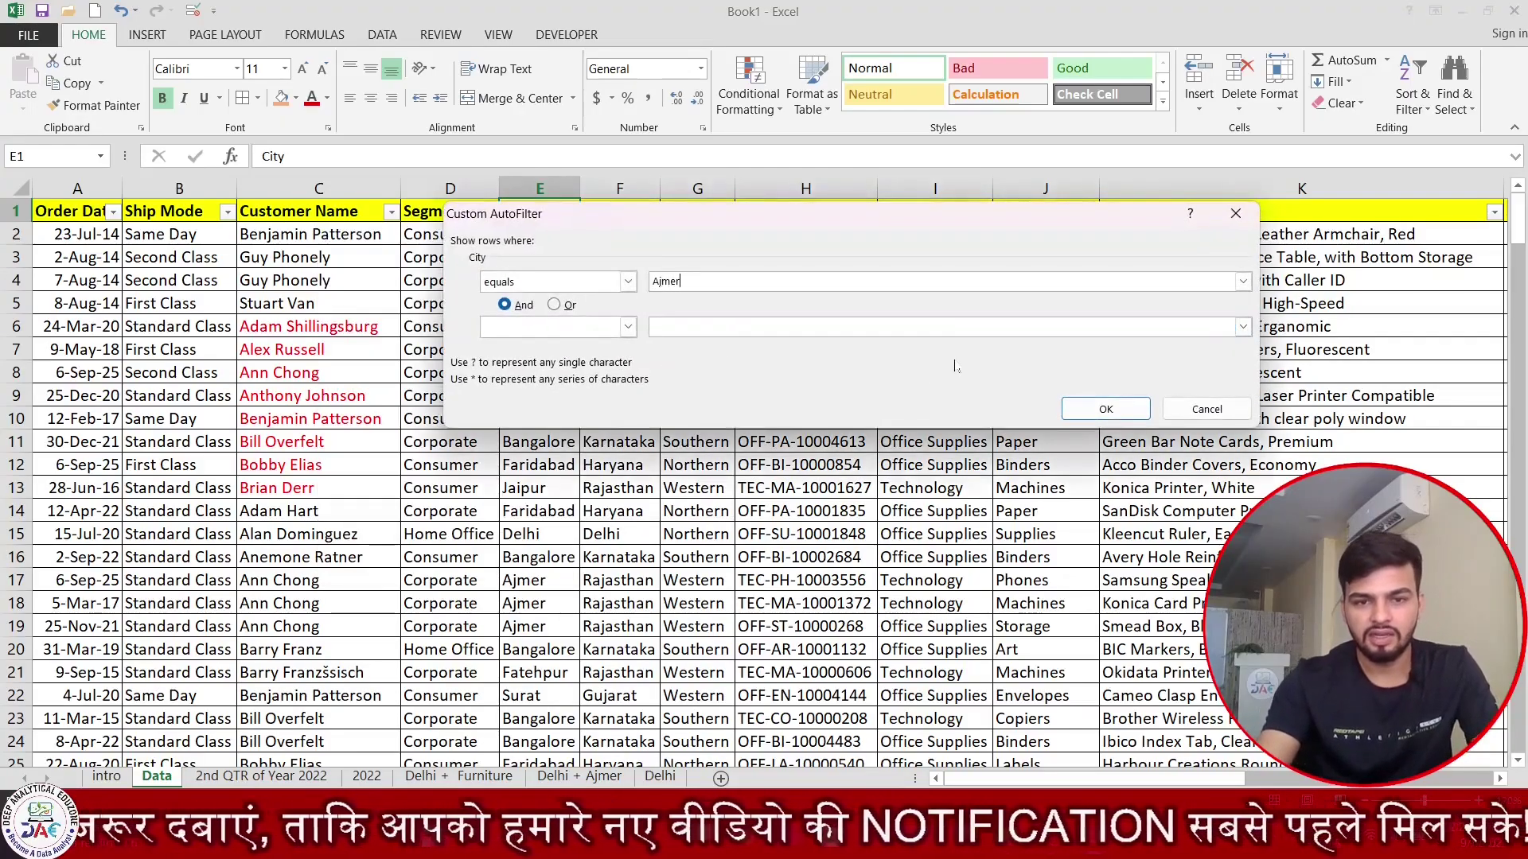
left_click(1104, 409)
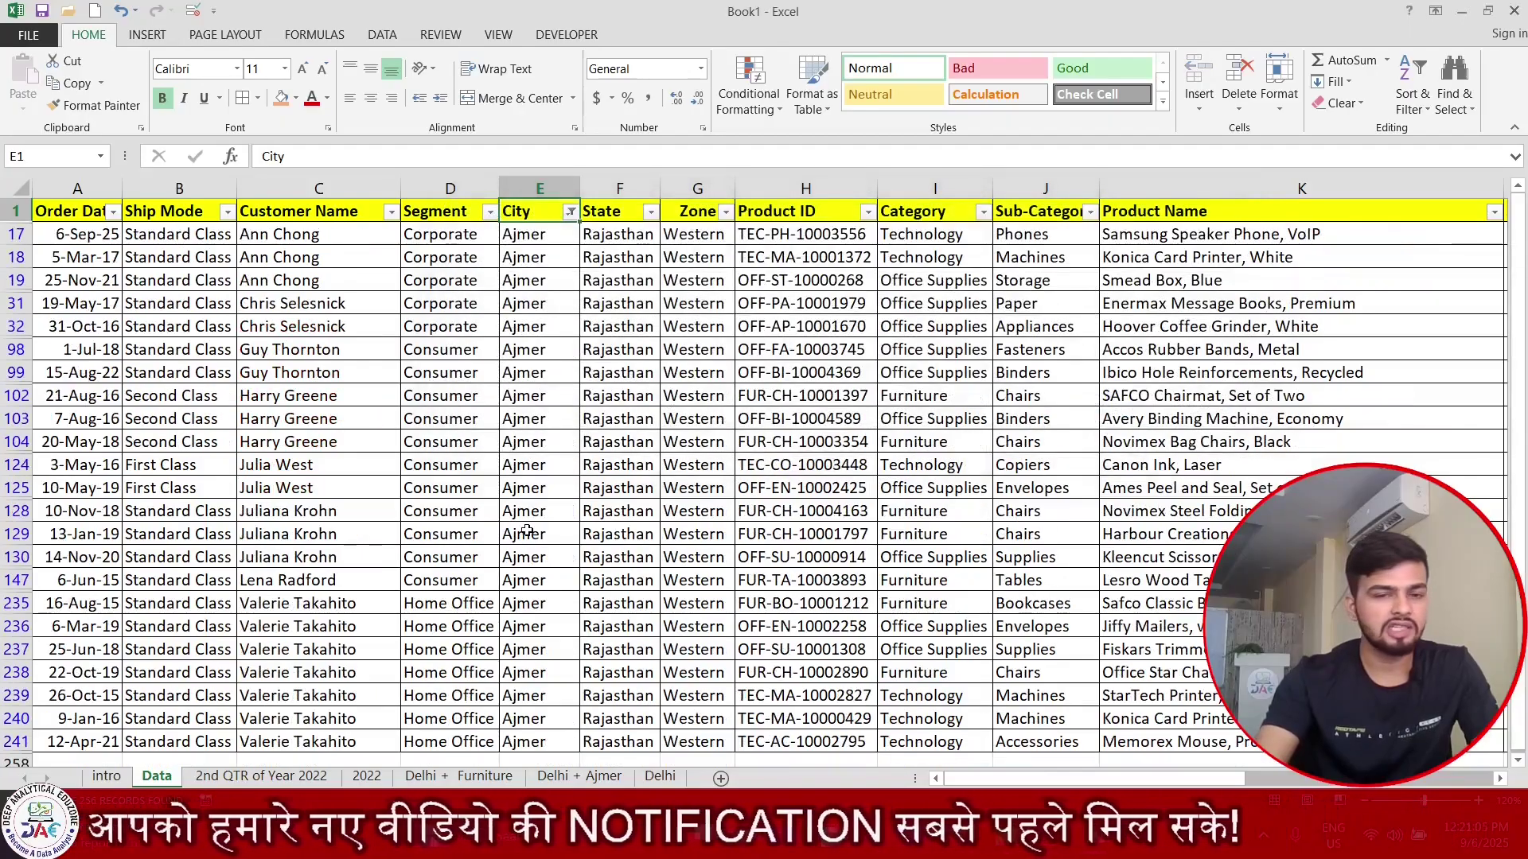
Clear the Ajmer filter from the City column.
left_click(570, 211)
left_click(429, 313)
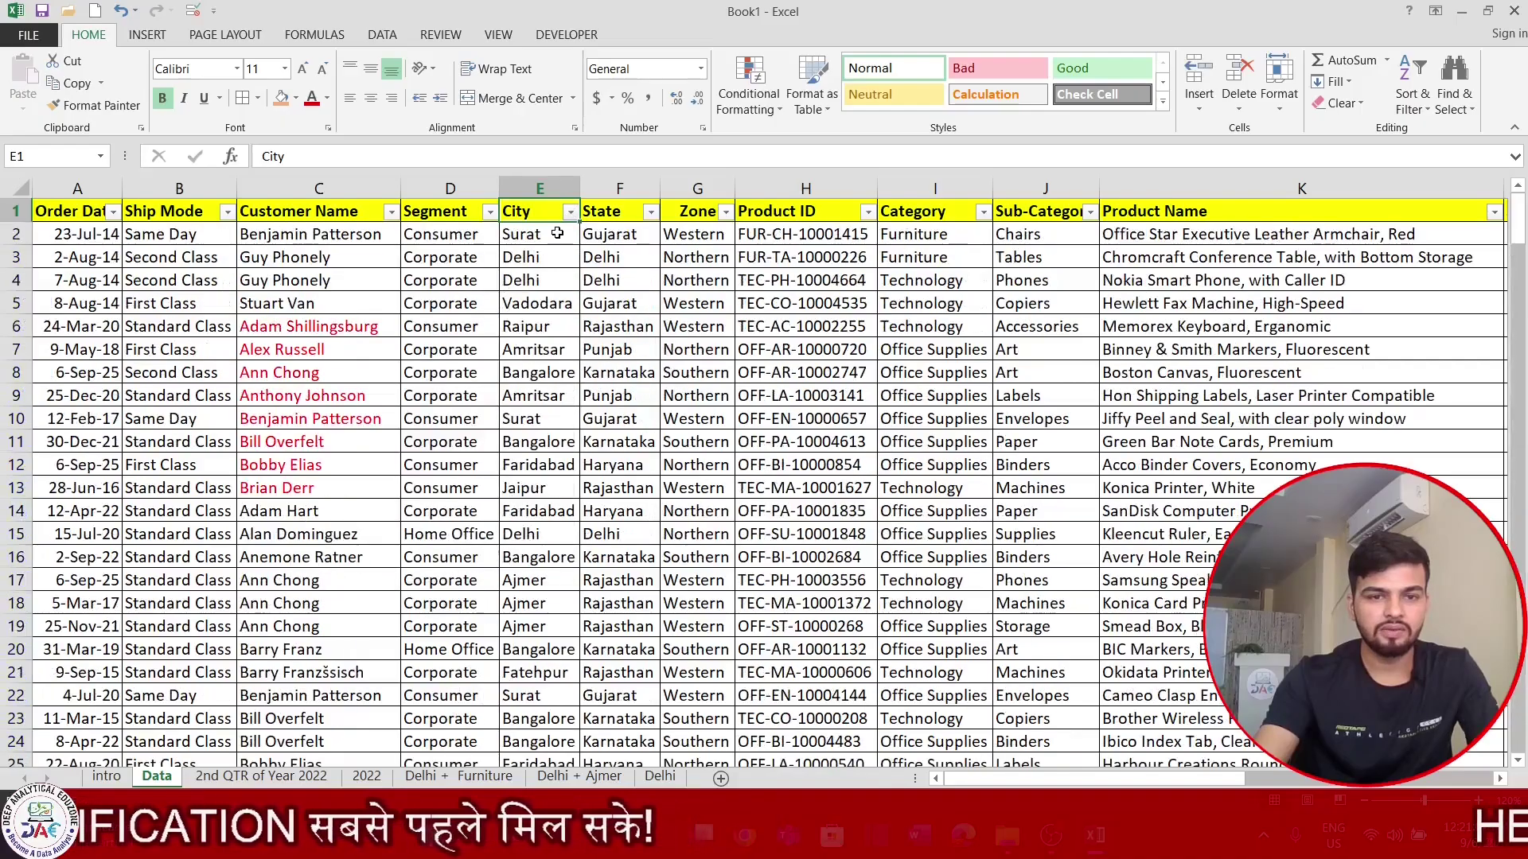
Apply a Begins With text filter to the City column for cities starting with F.
left_click(570, 211)
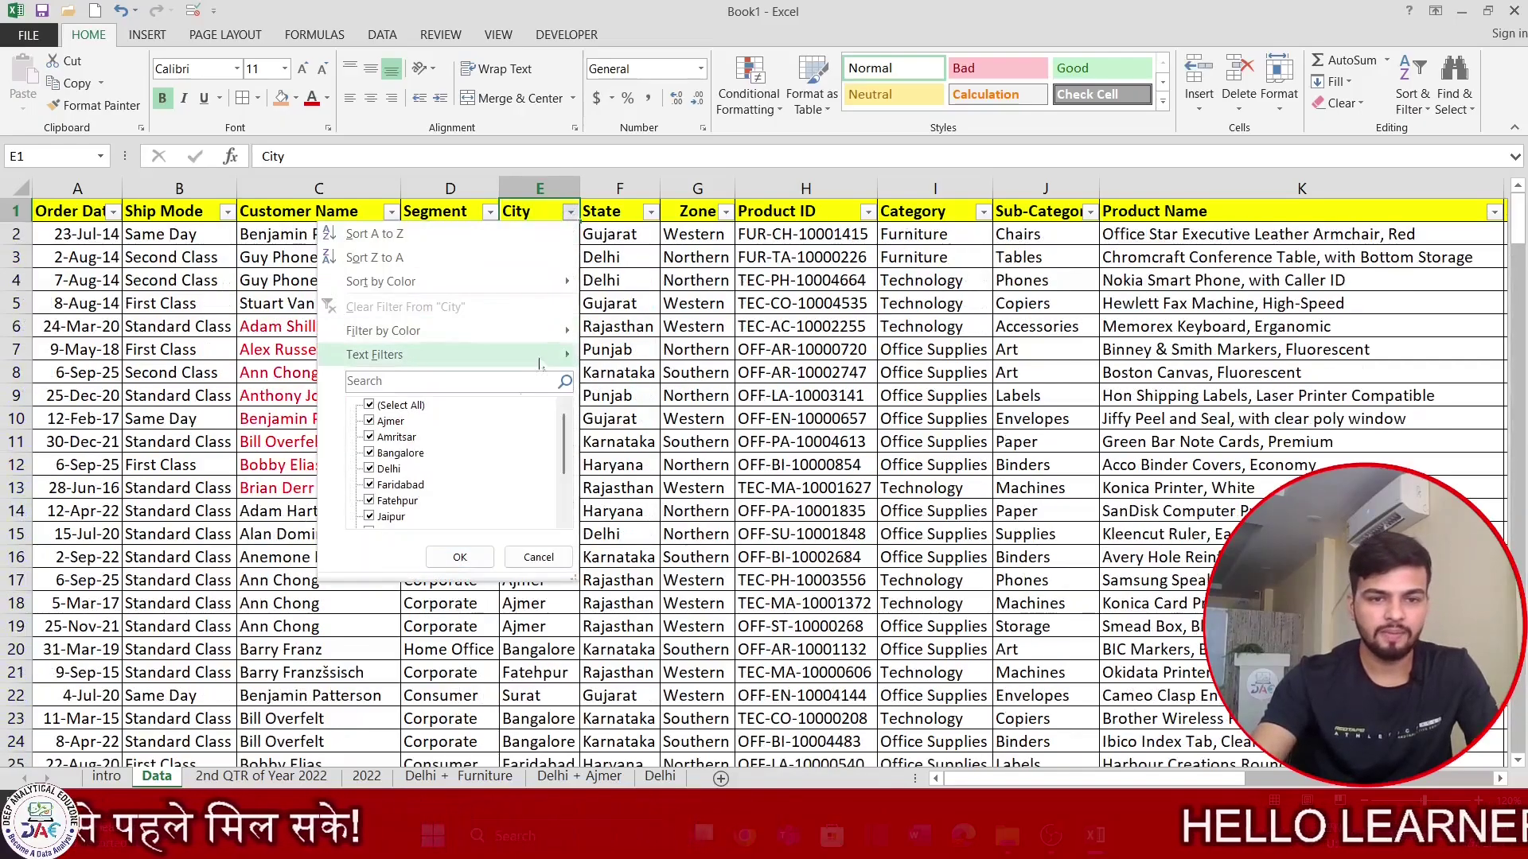
scroll(434, 472, "down", 1)
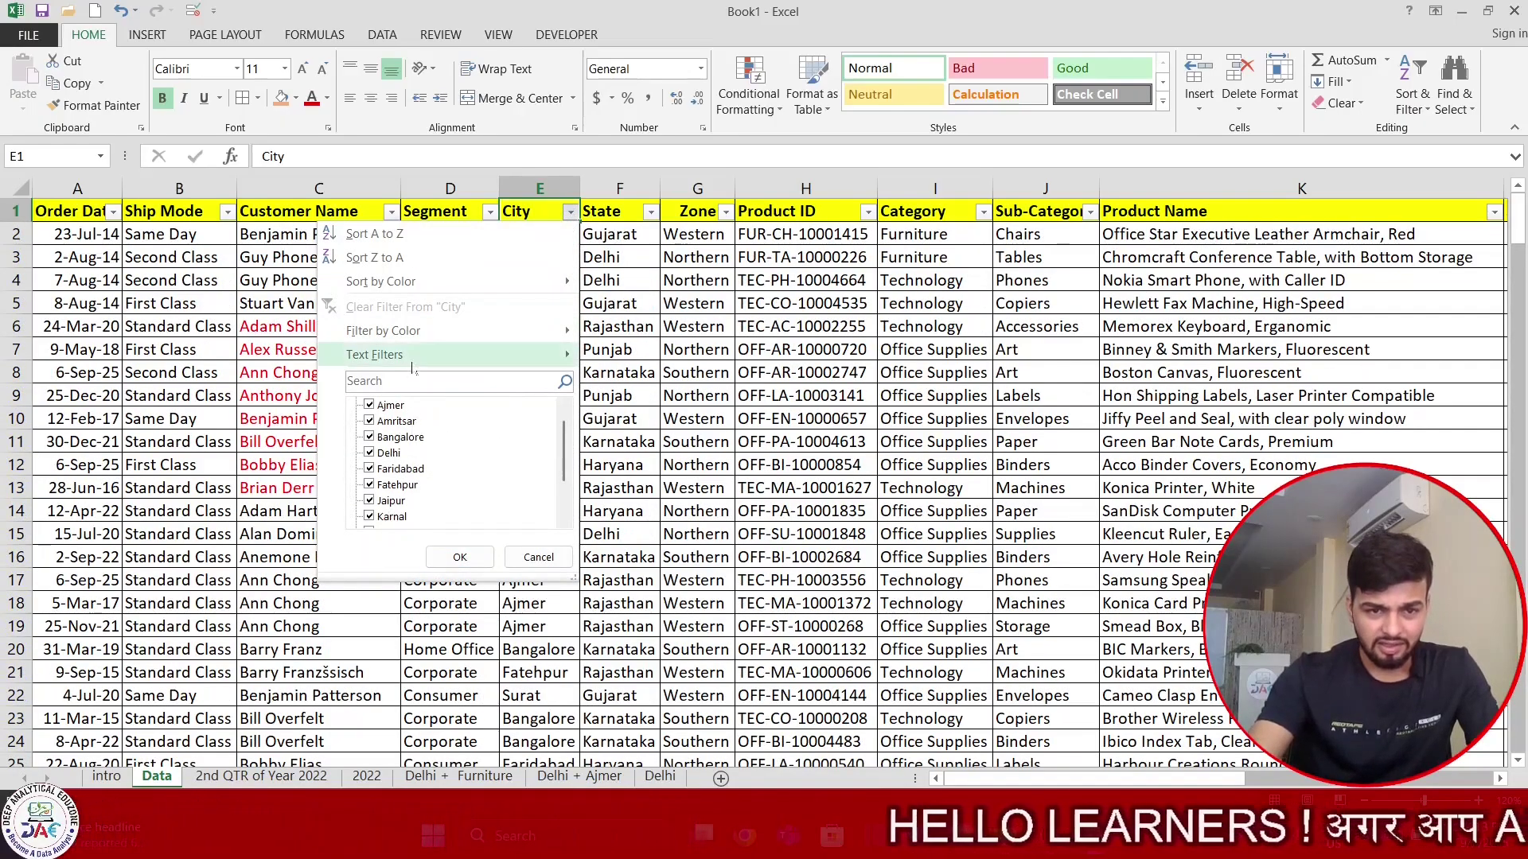
mouse_move(477, 355)
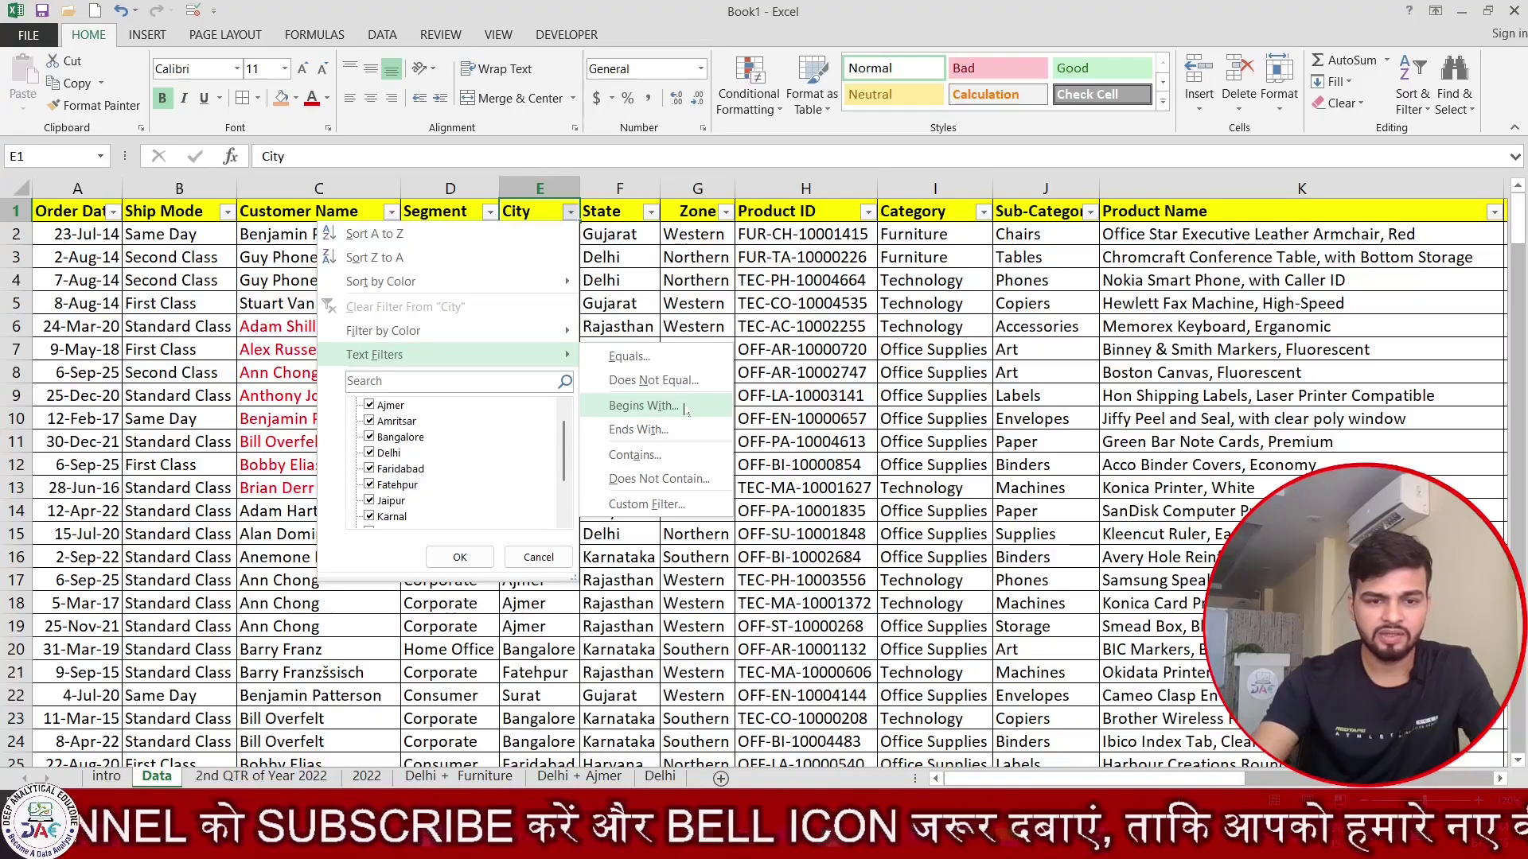
left_click(643, 406)
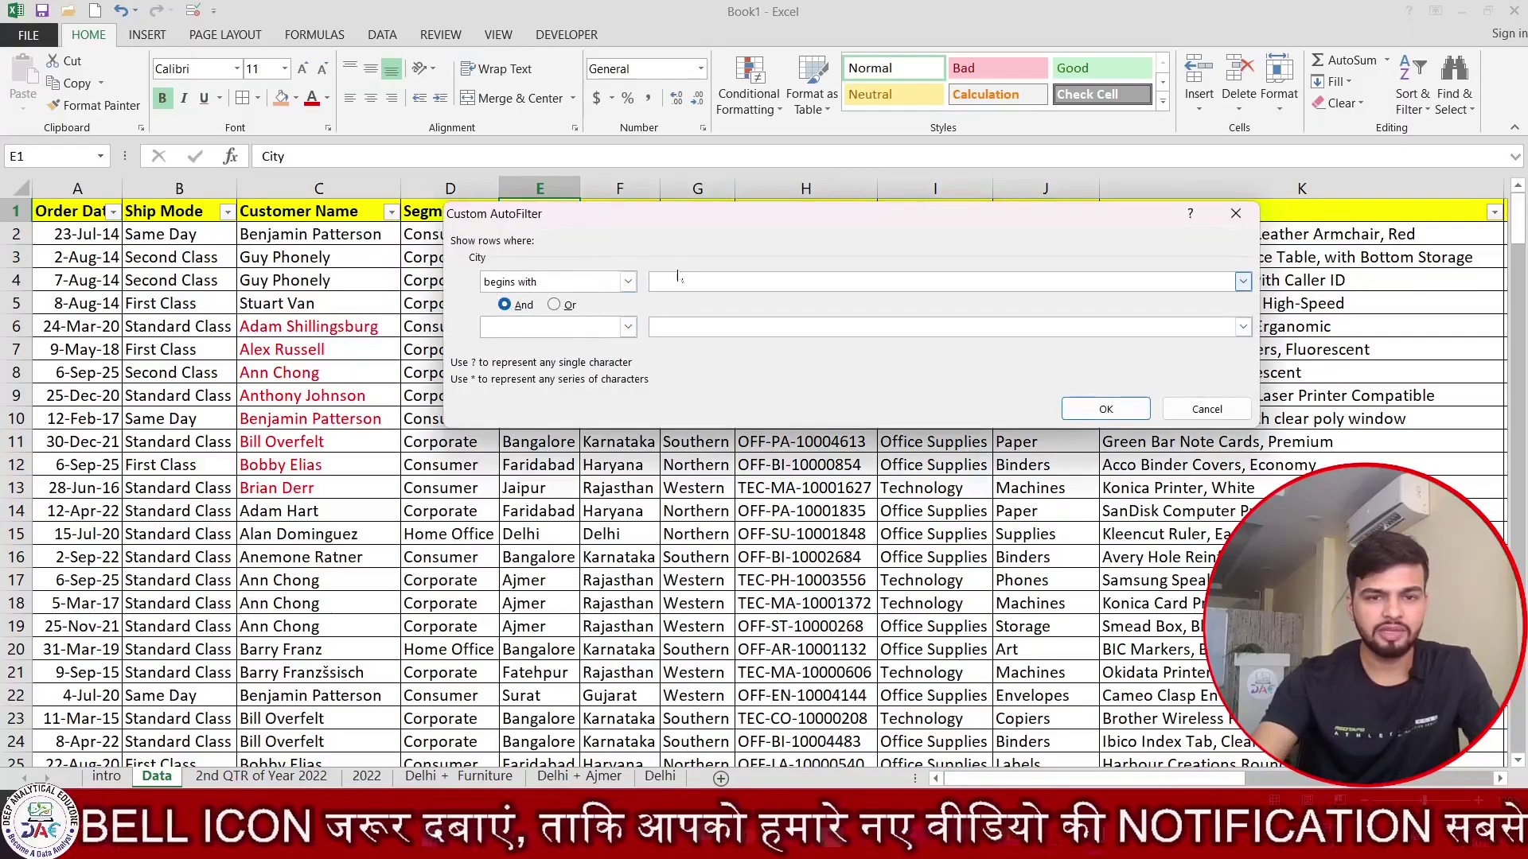
type("F")
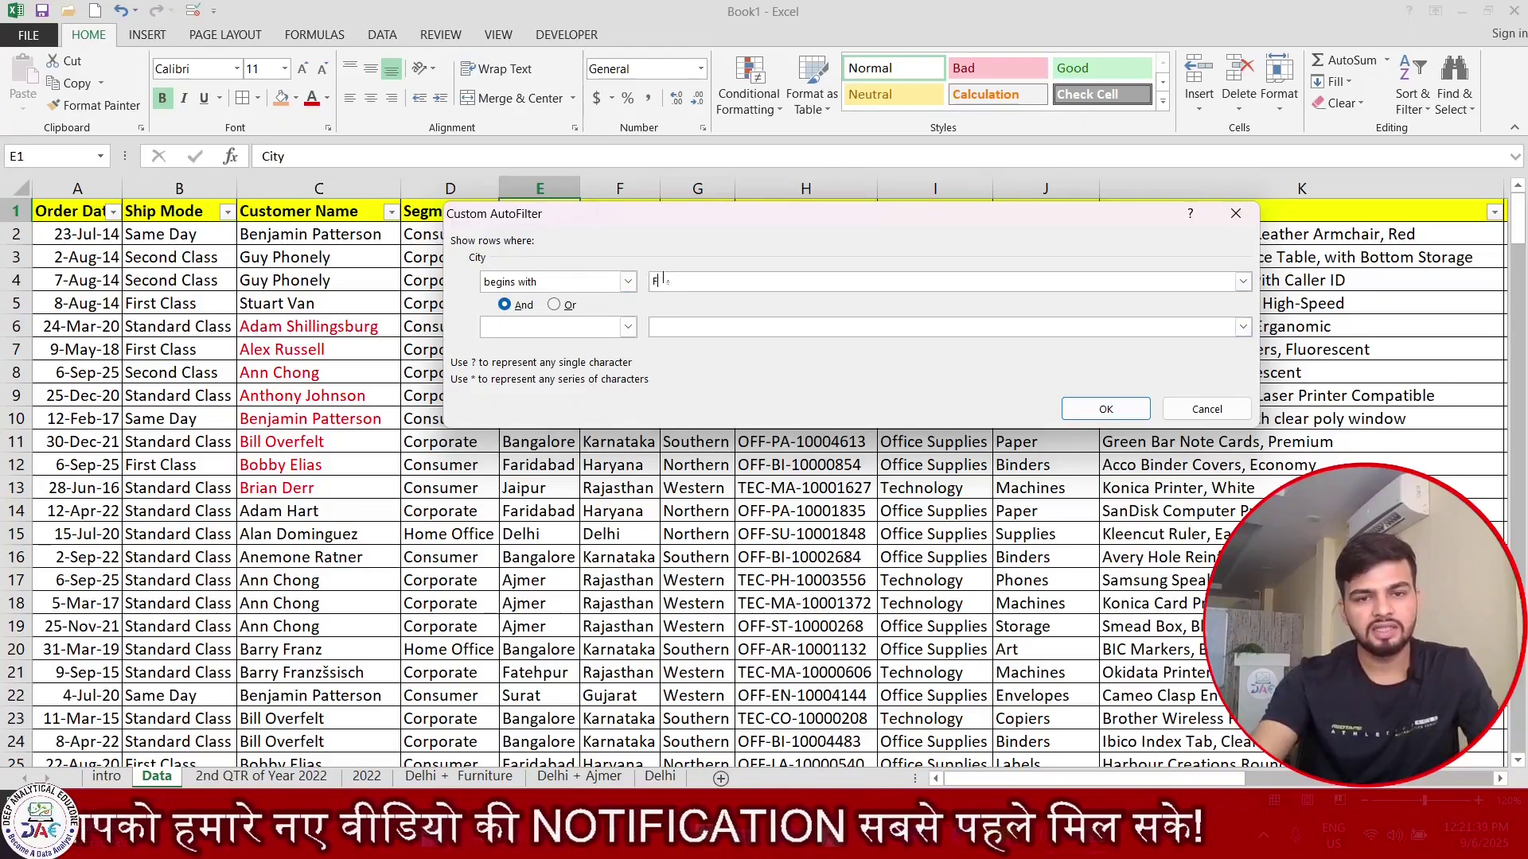
left_click(1106, 409)
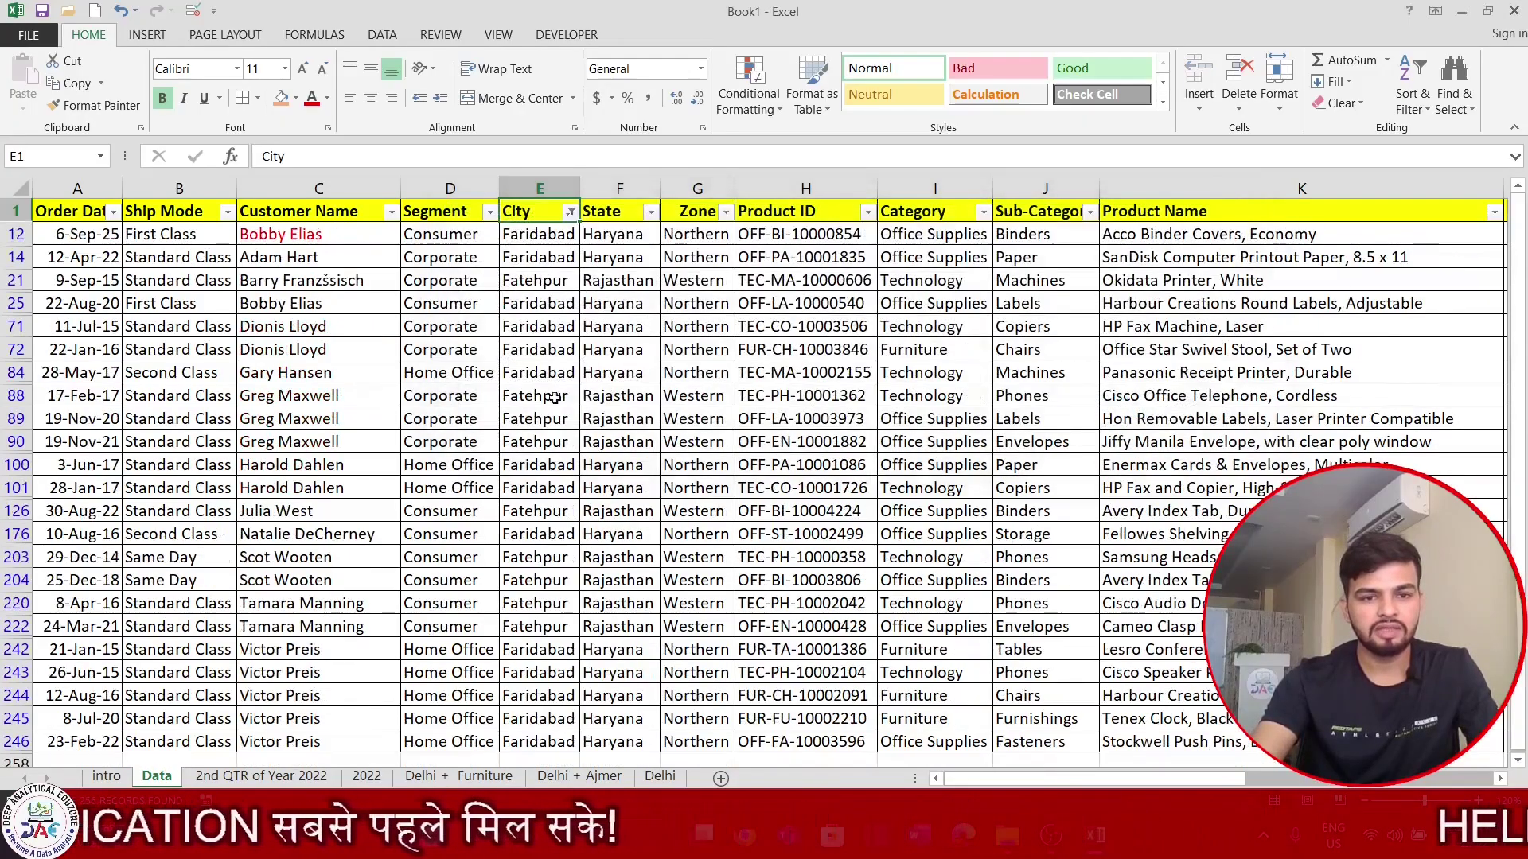
Review the City column's Begins With condition, and clear the filter from City.
left_click(571, 213)
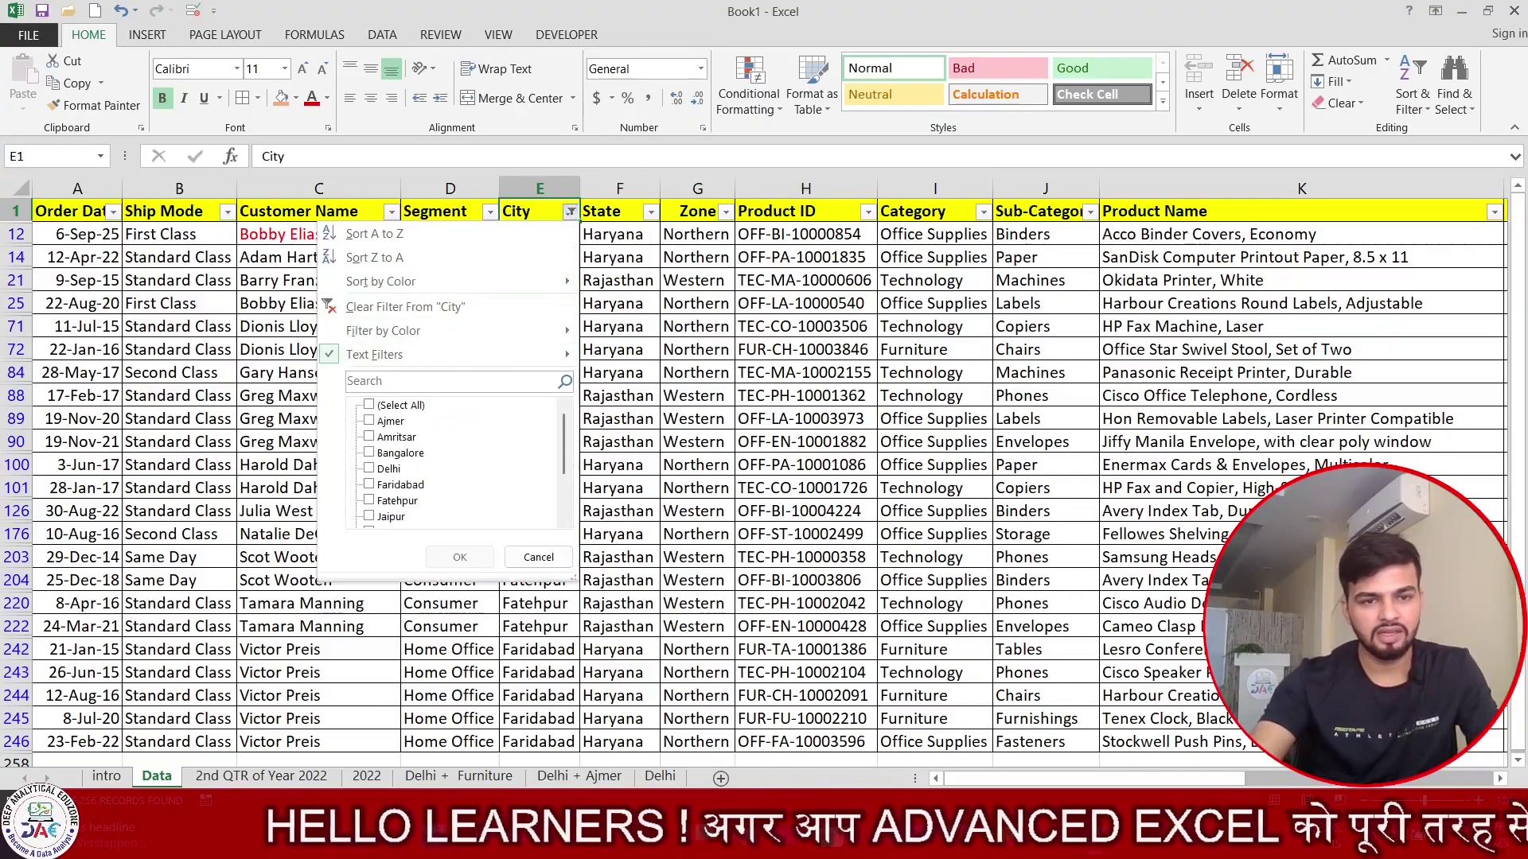
mouse_move(469, 356)
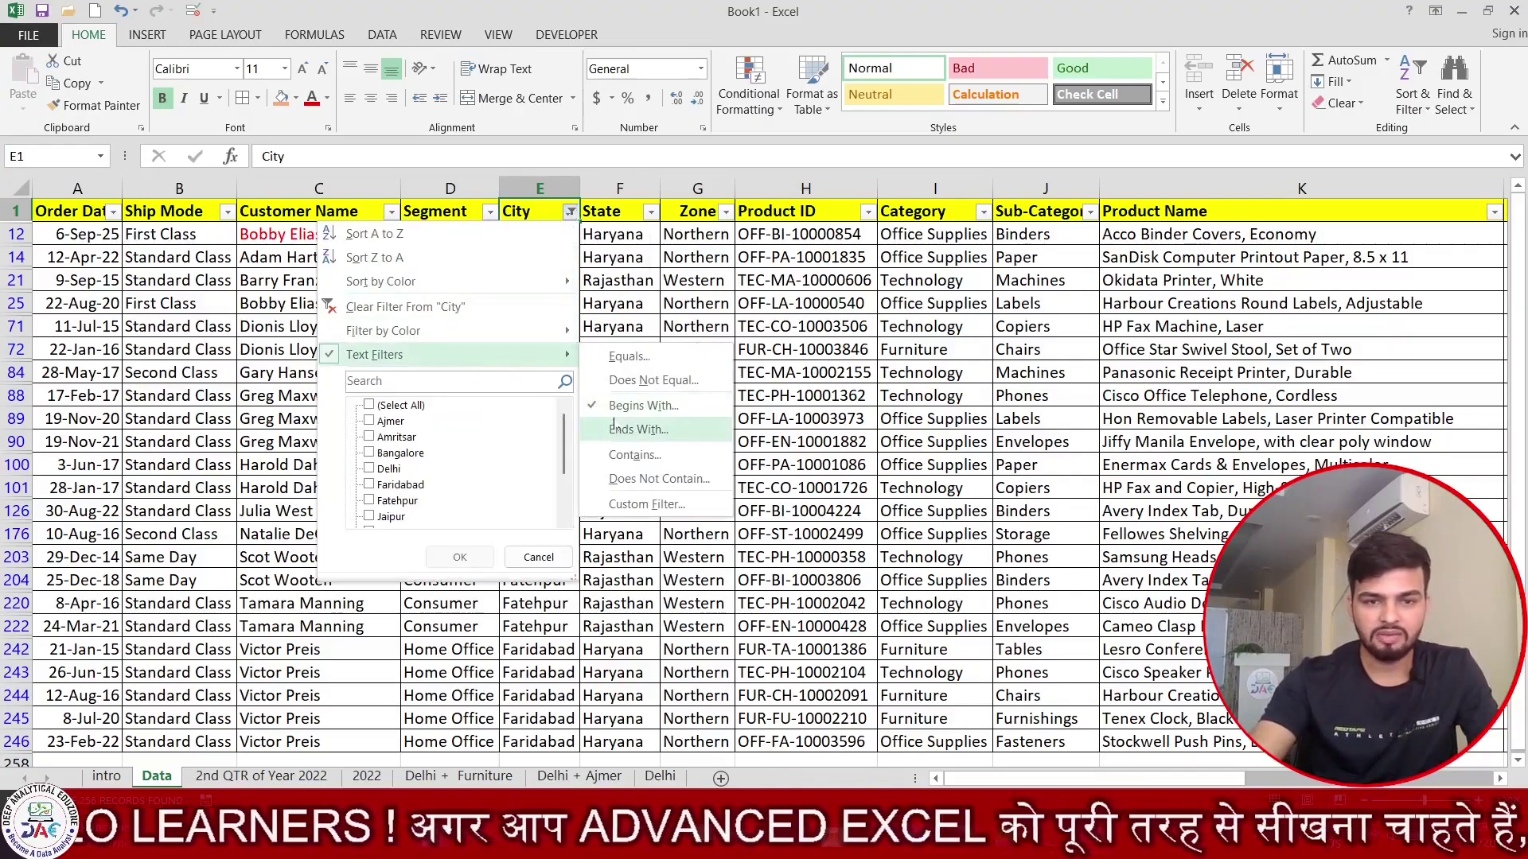
left_click(621, 412)
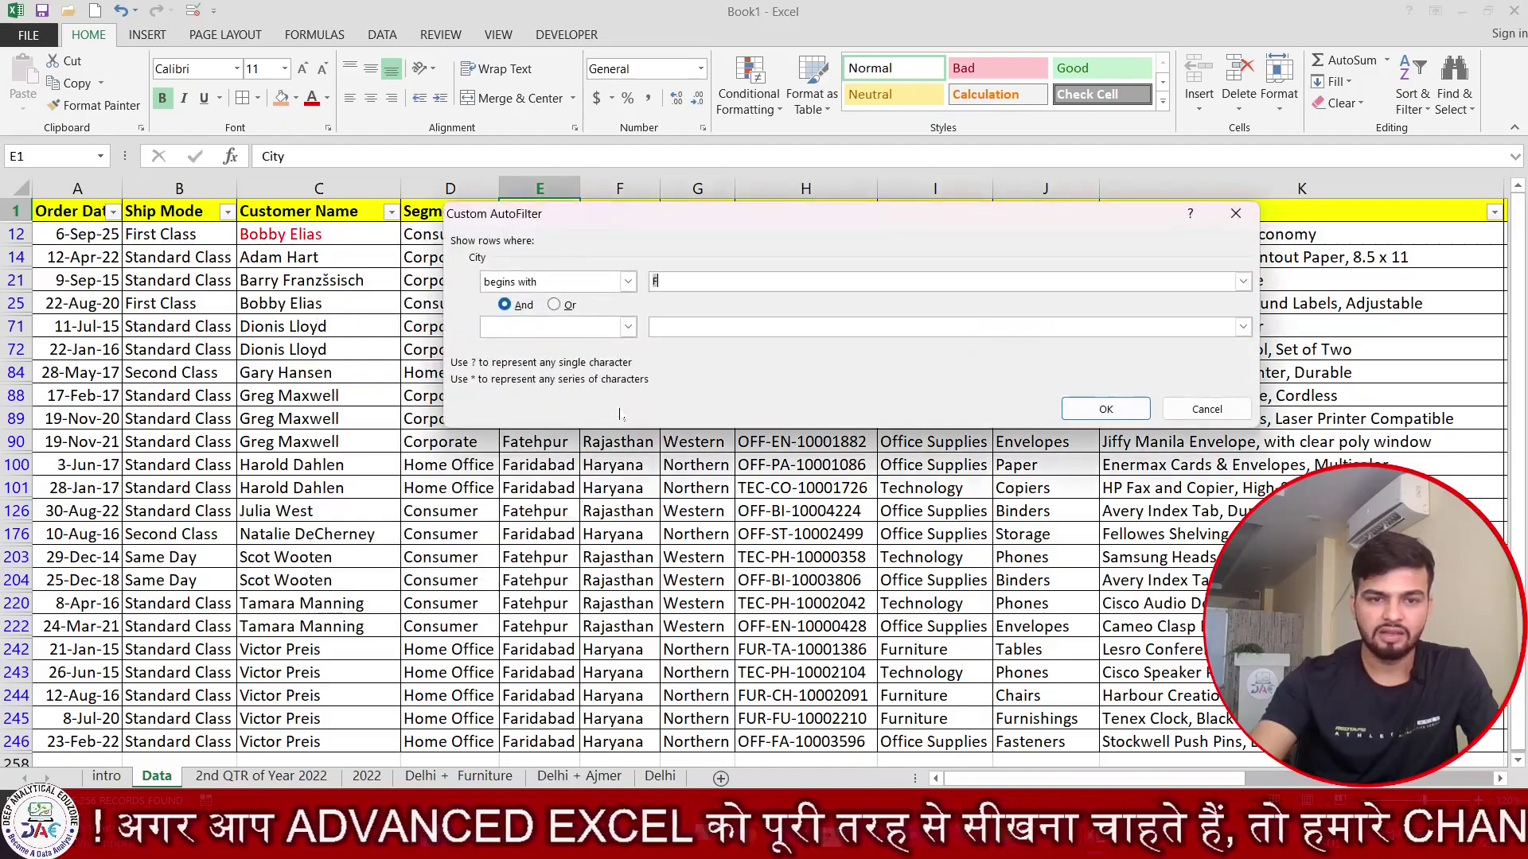
key("Return")
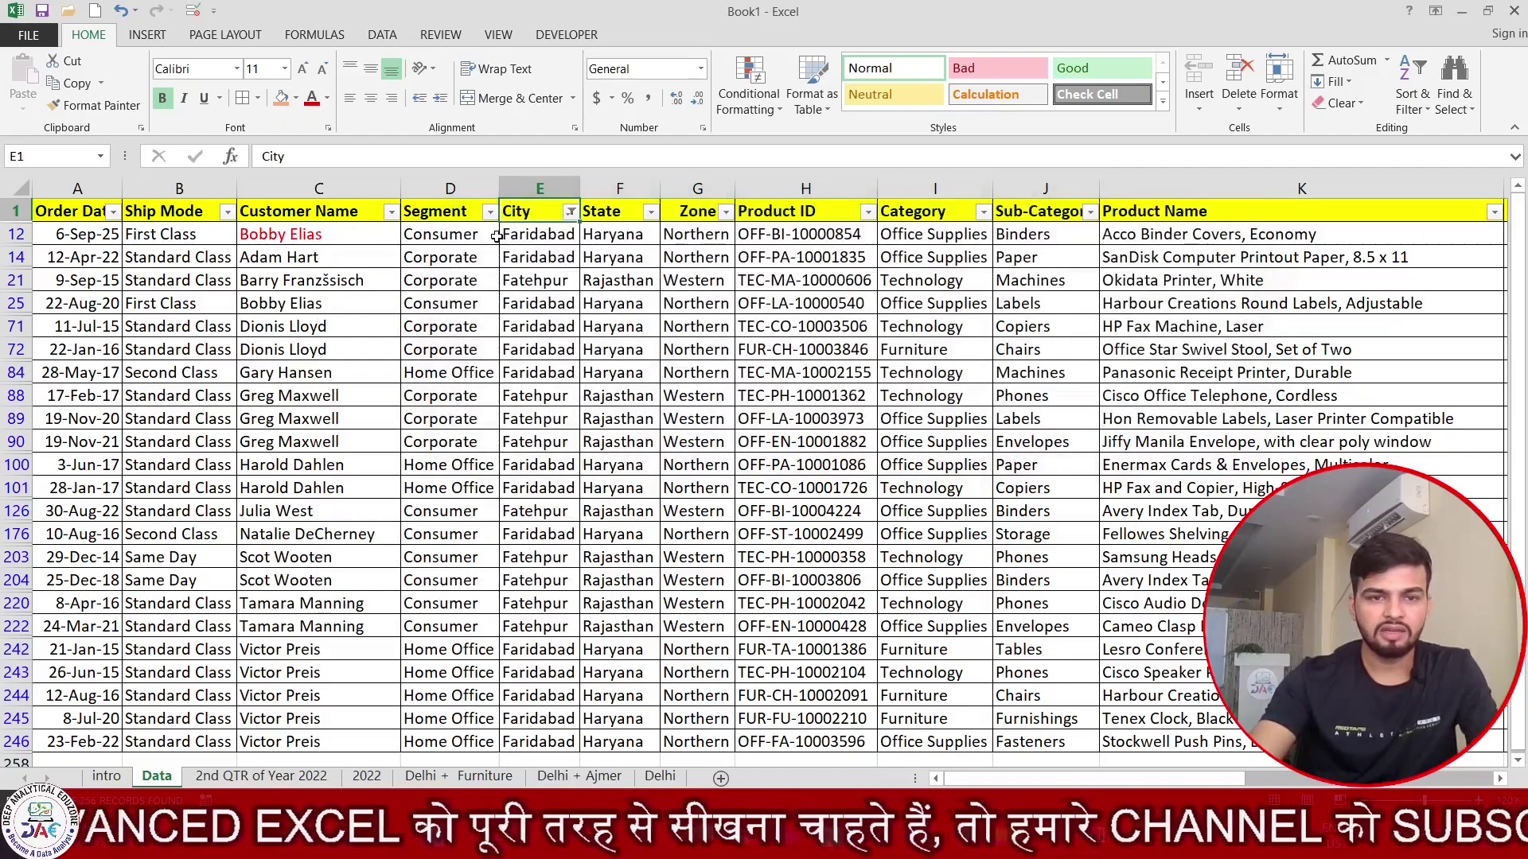
left_click(570, 211)
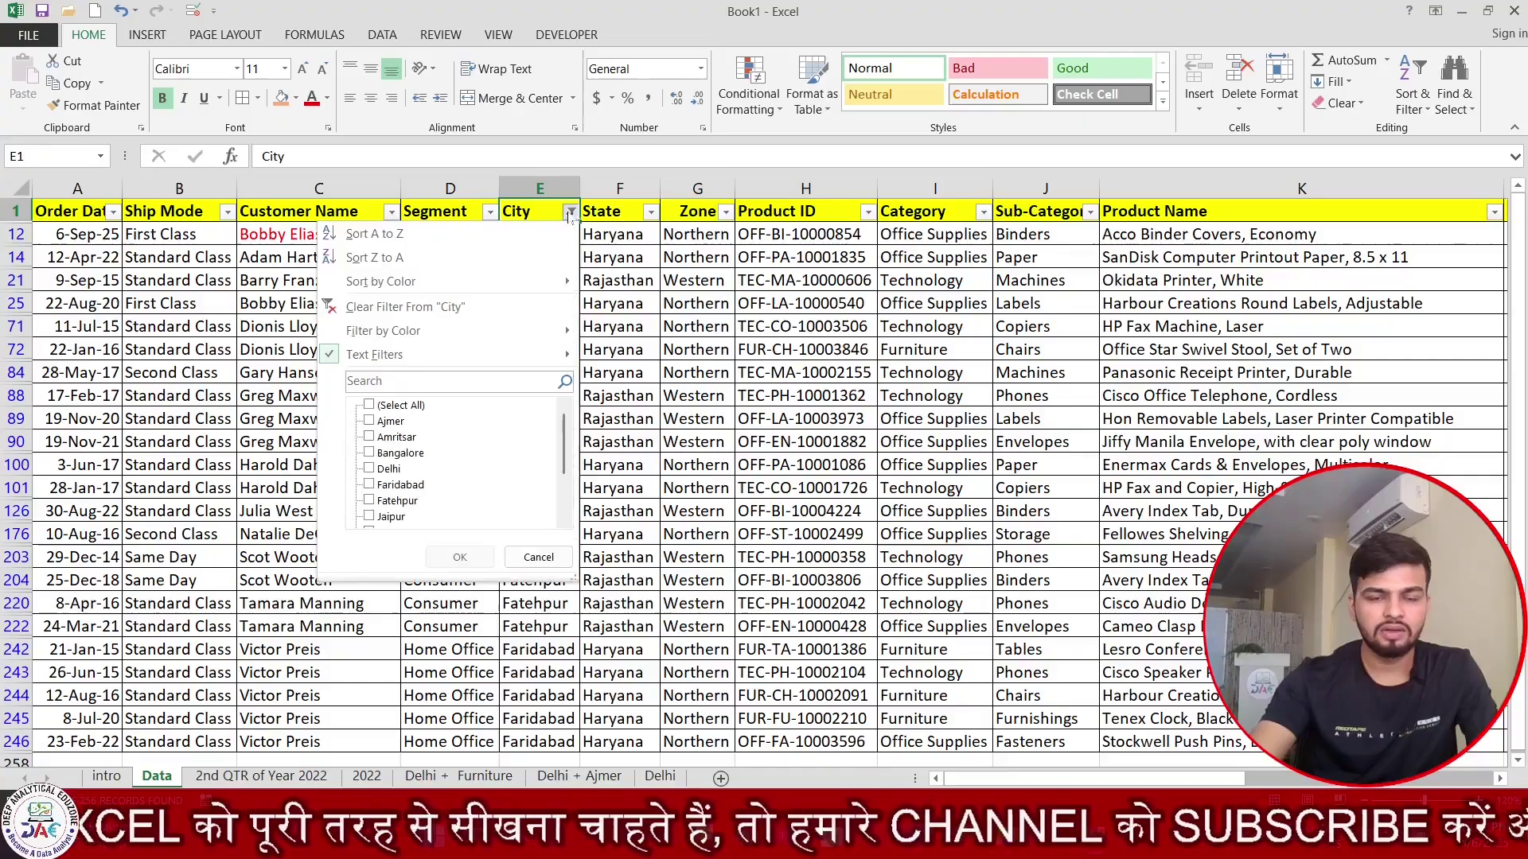
left_click(519, 312)
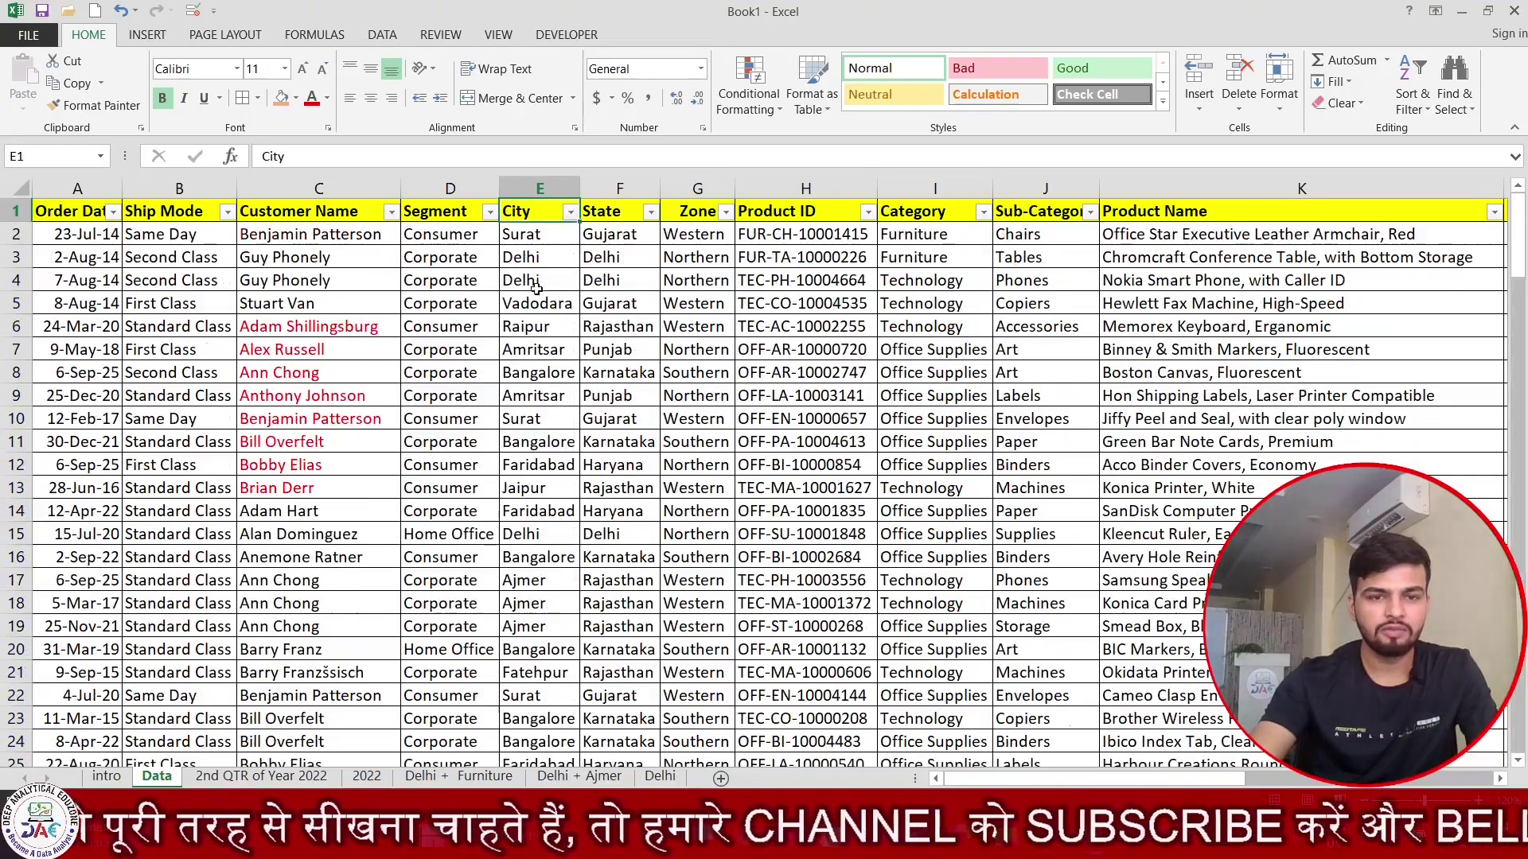
Apply an Ends With text filter for r to the City column and check the filtered rows down to the last one.
left_click(571, 211)
mouse_move(536, 353)
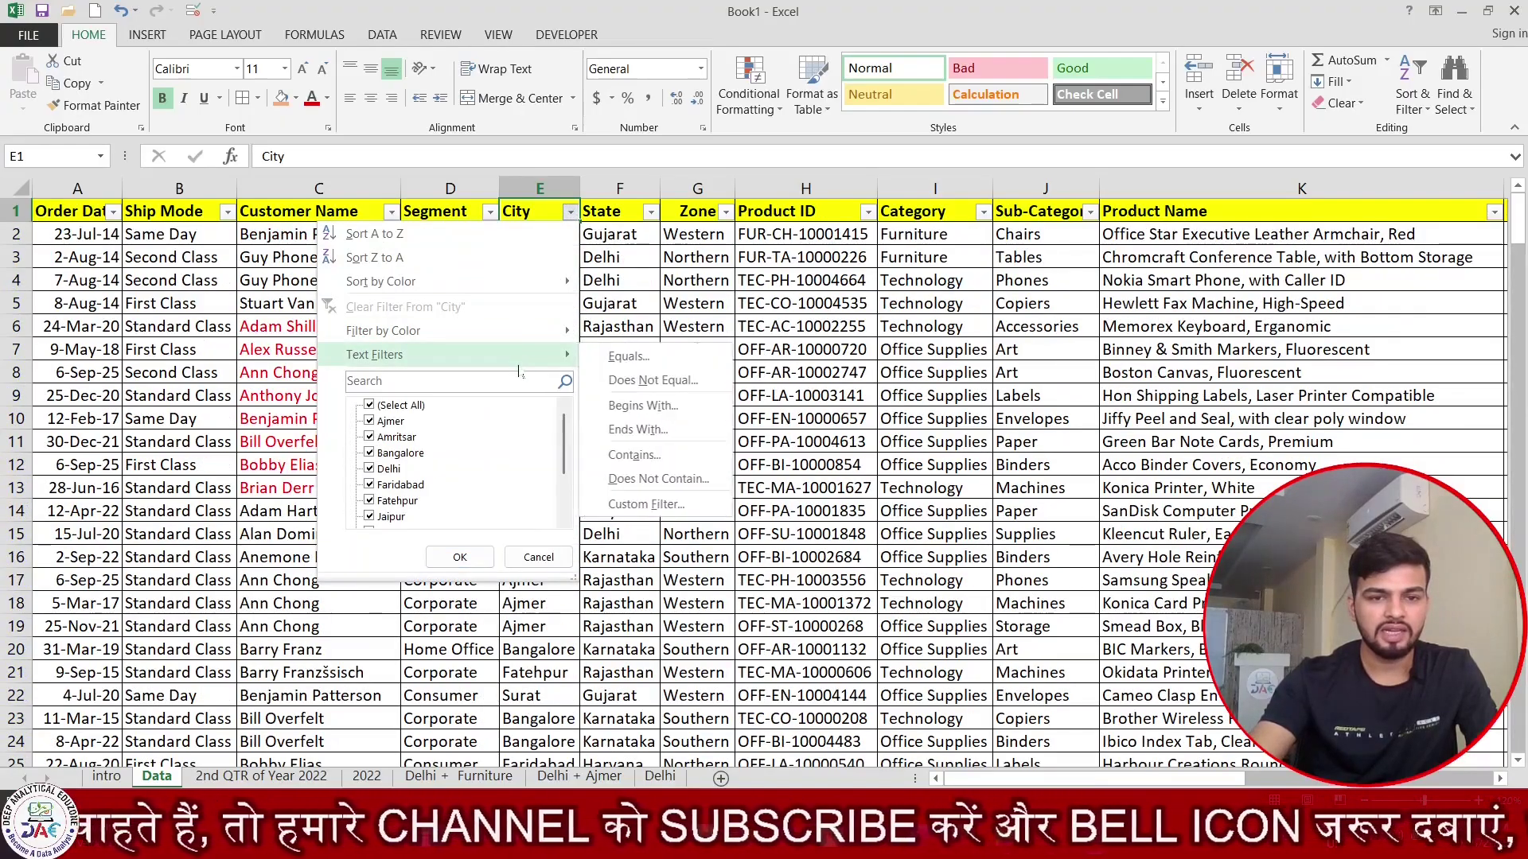
left_click(665, 430)
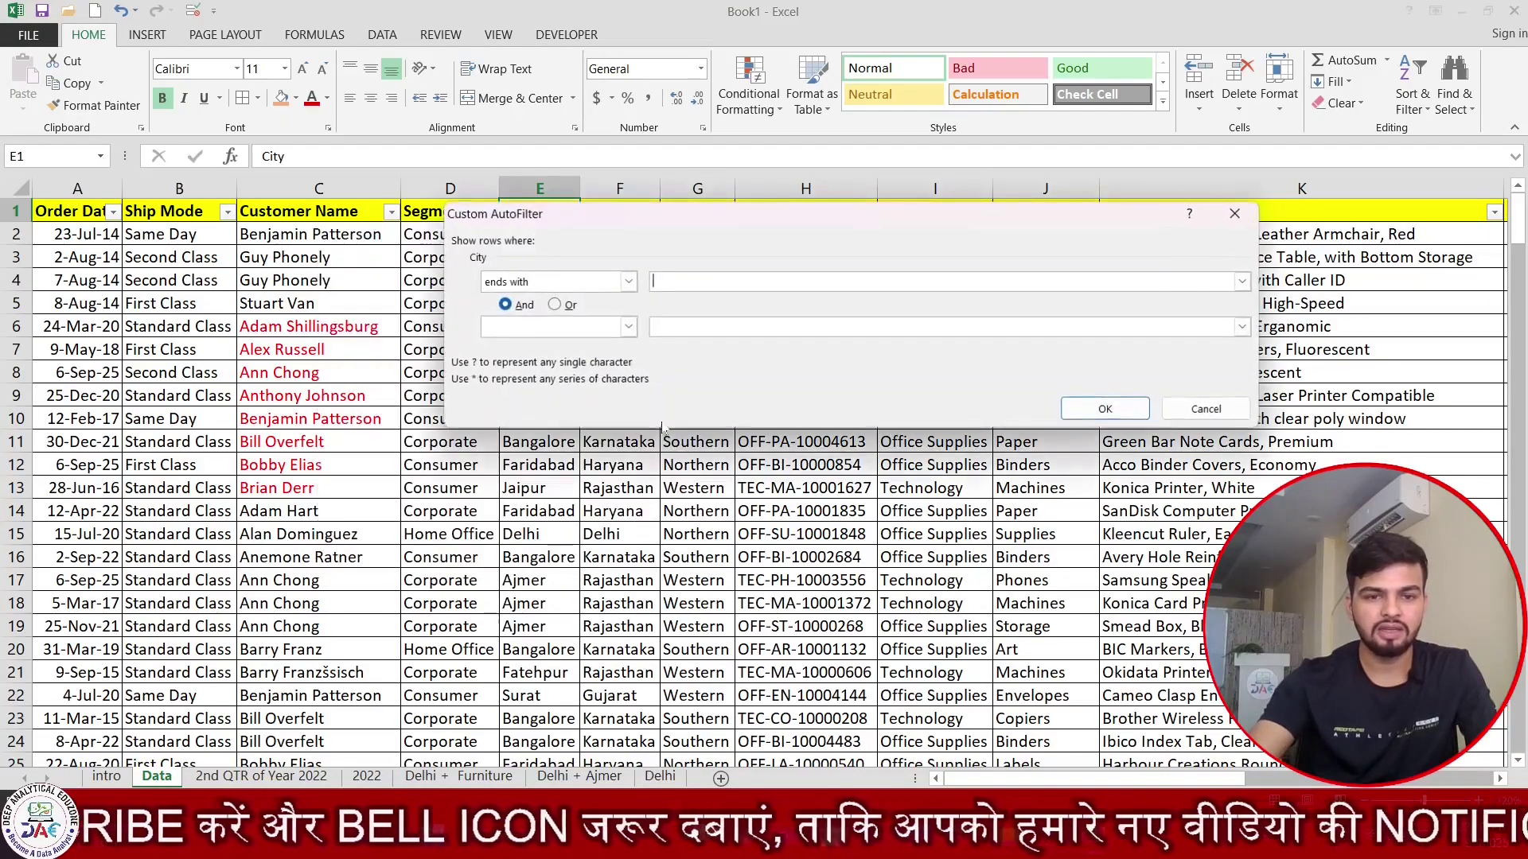
type("r")
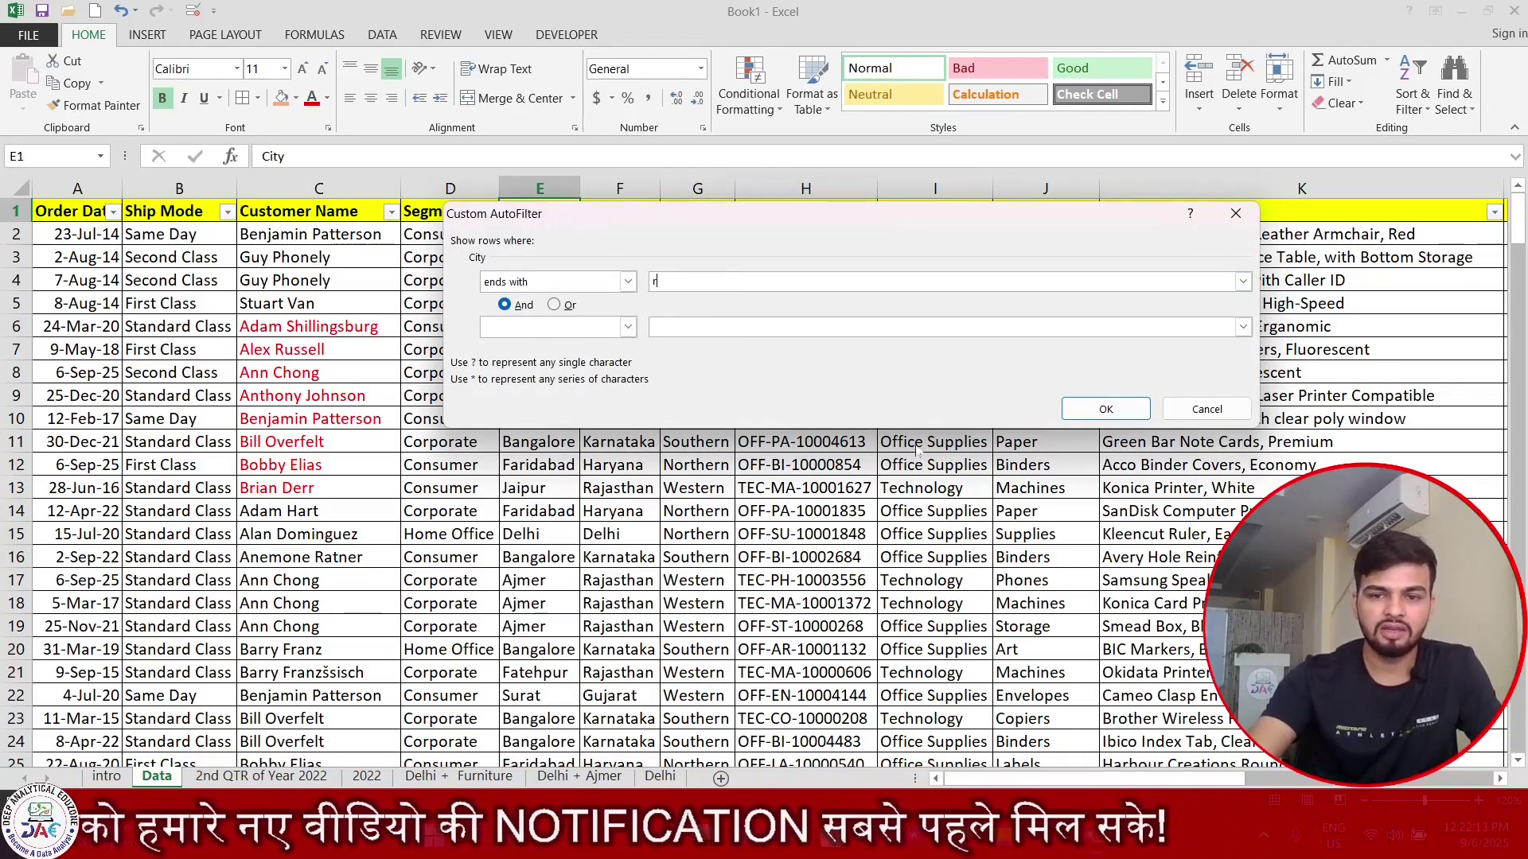
left_click(1093, 411)
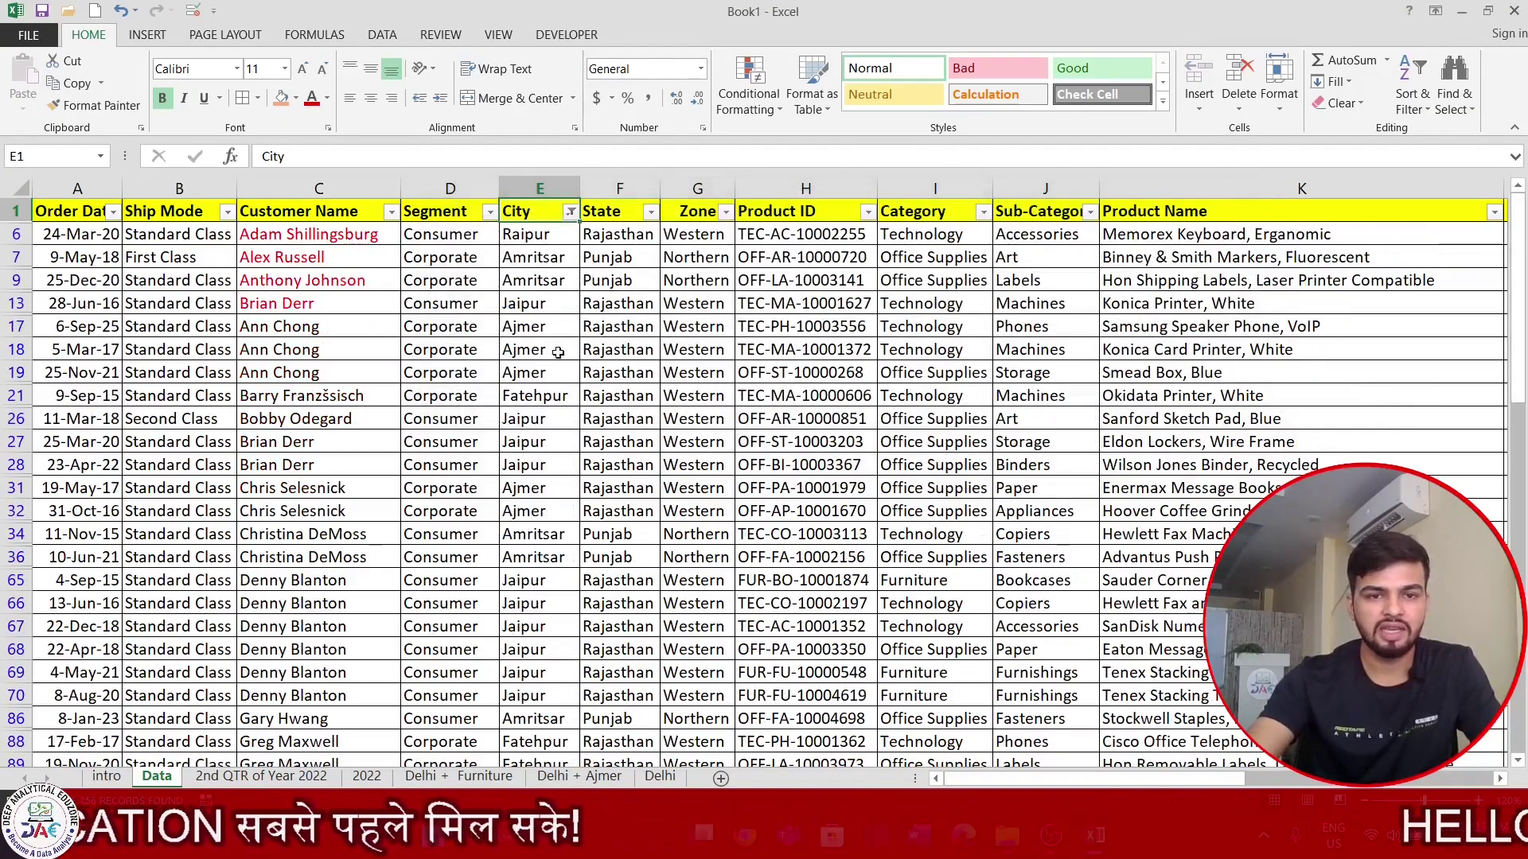
key("ctrl+Down")
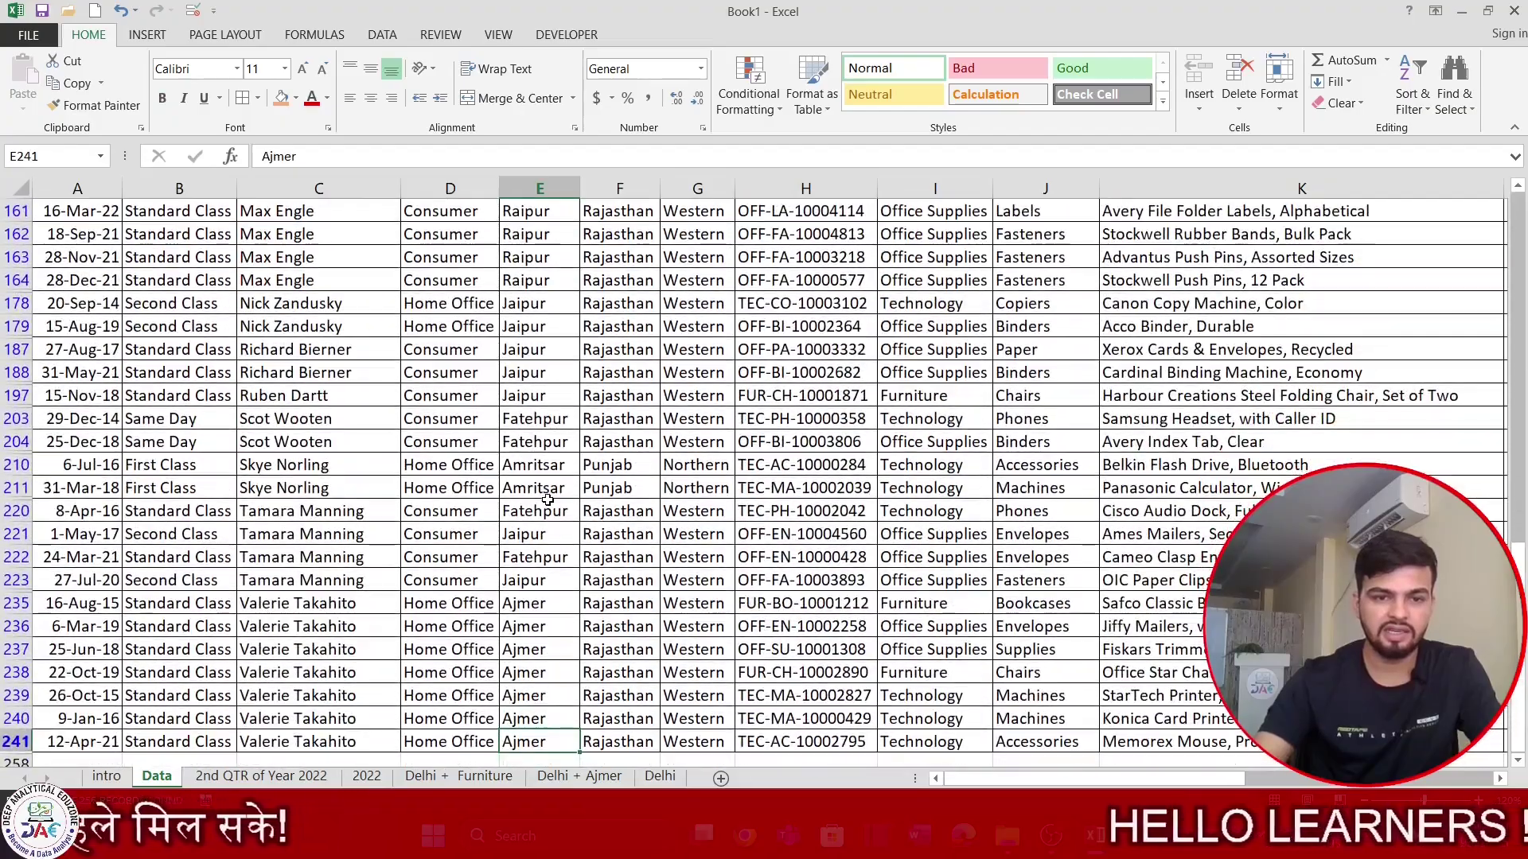
key("ctrl+Up")
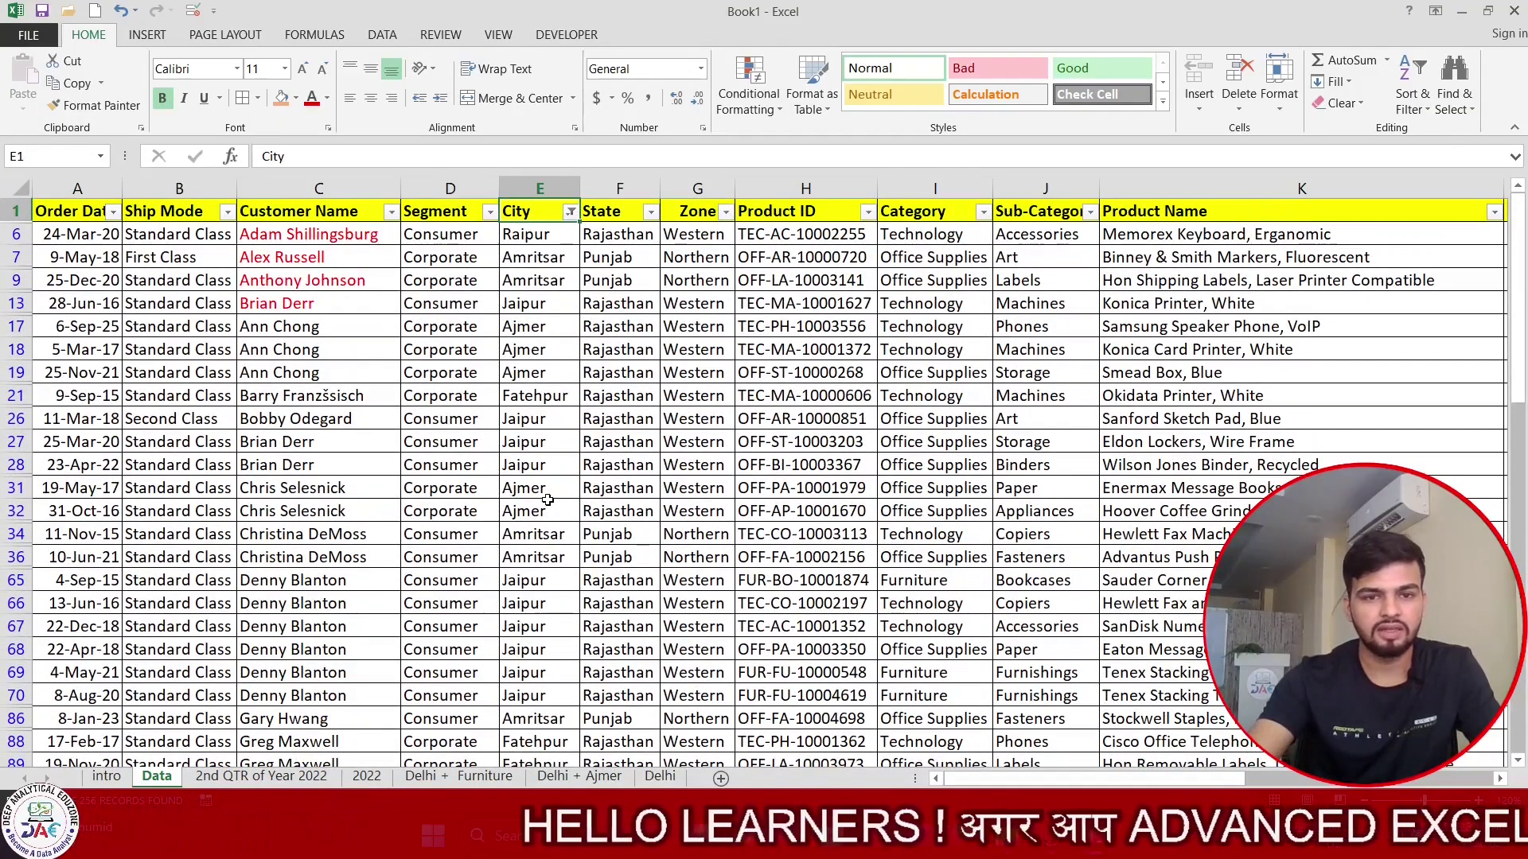
Clear the Ends With filter from the City column, and examine the remaining text filter choices without applying one.
left_click(571, 211)
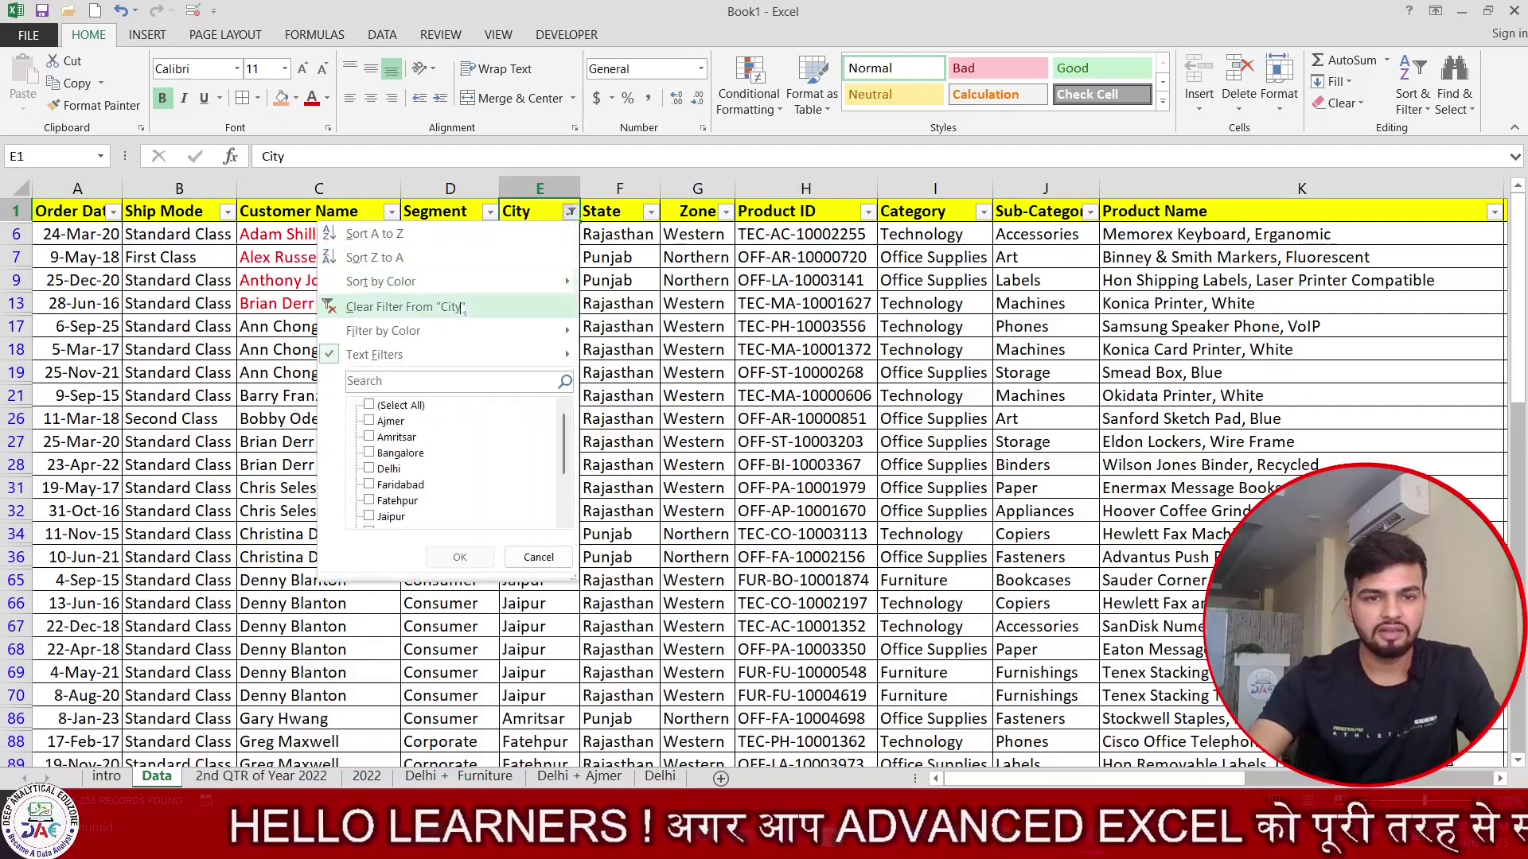
key("Escape")
left_click(571, 211)
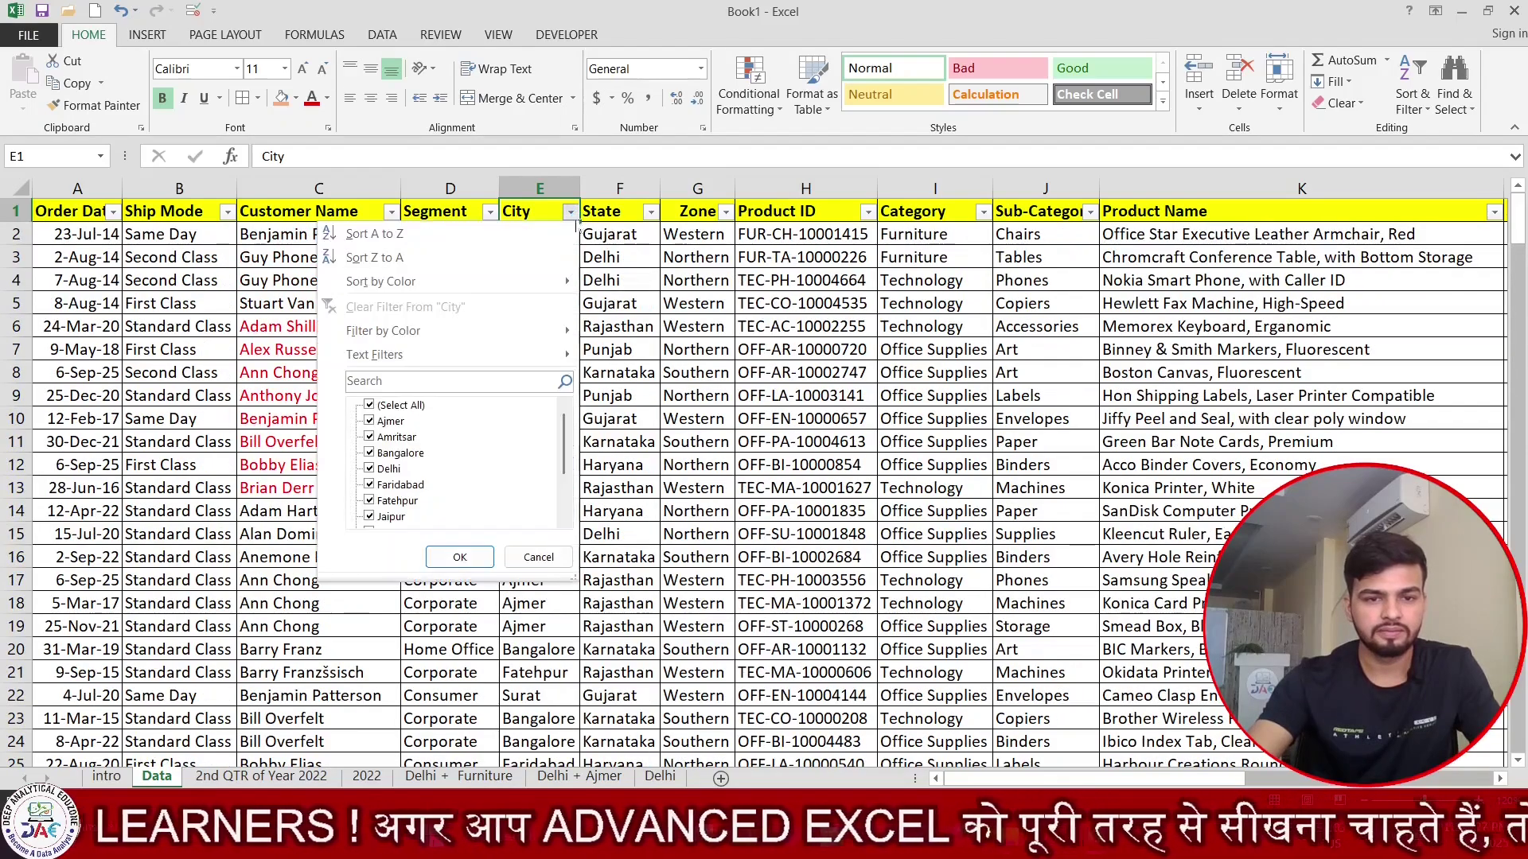
mouse_move(490, 362)
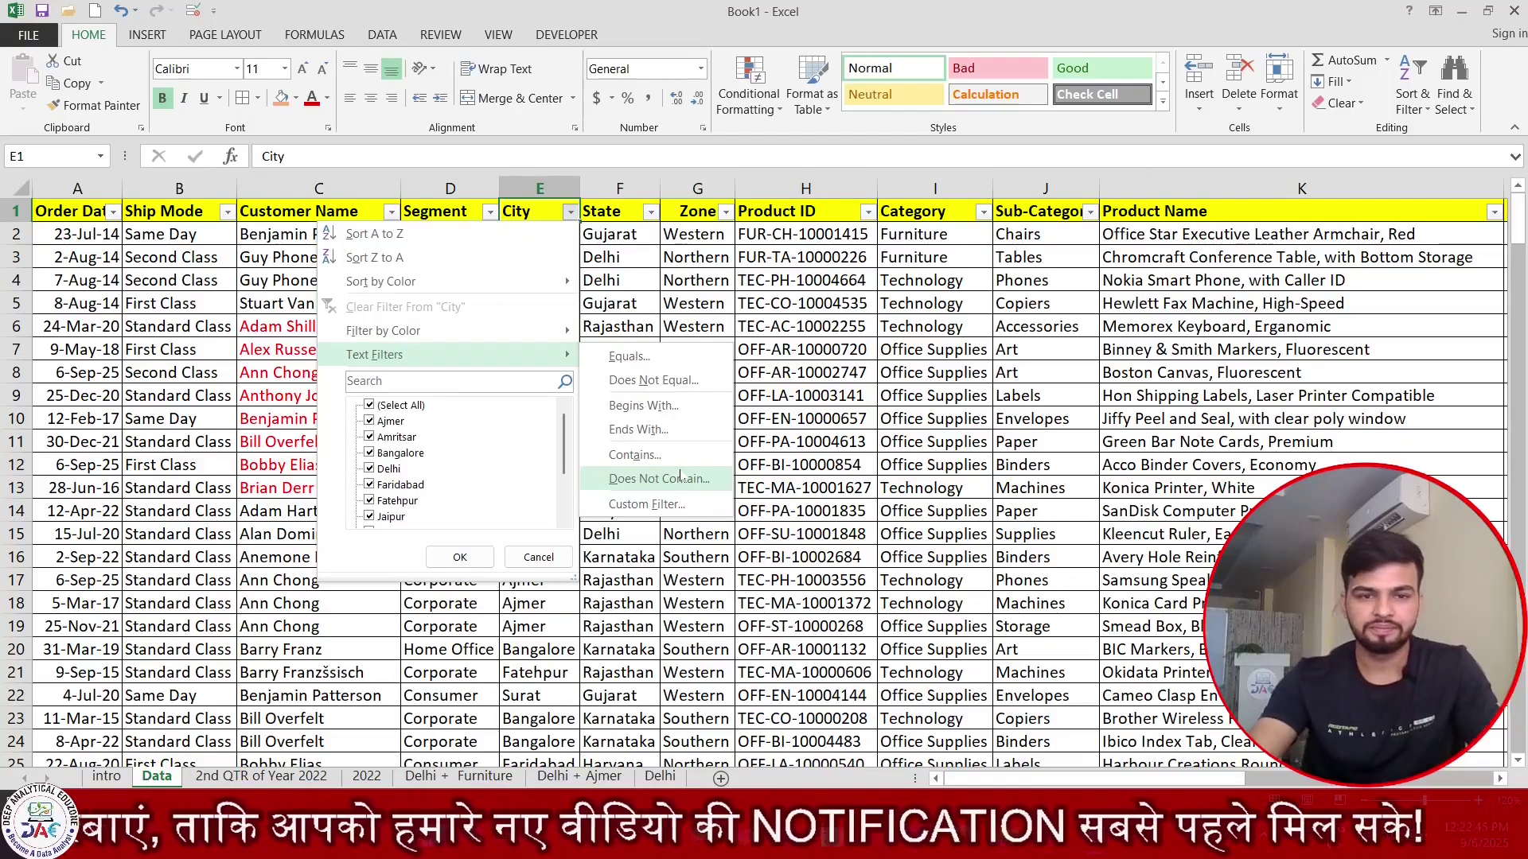
key("Escape")
key("Escape")
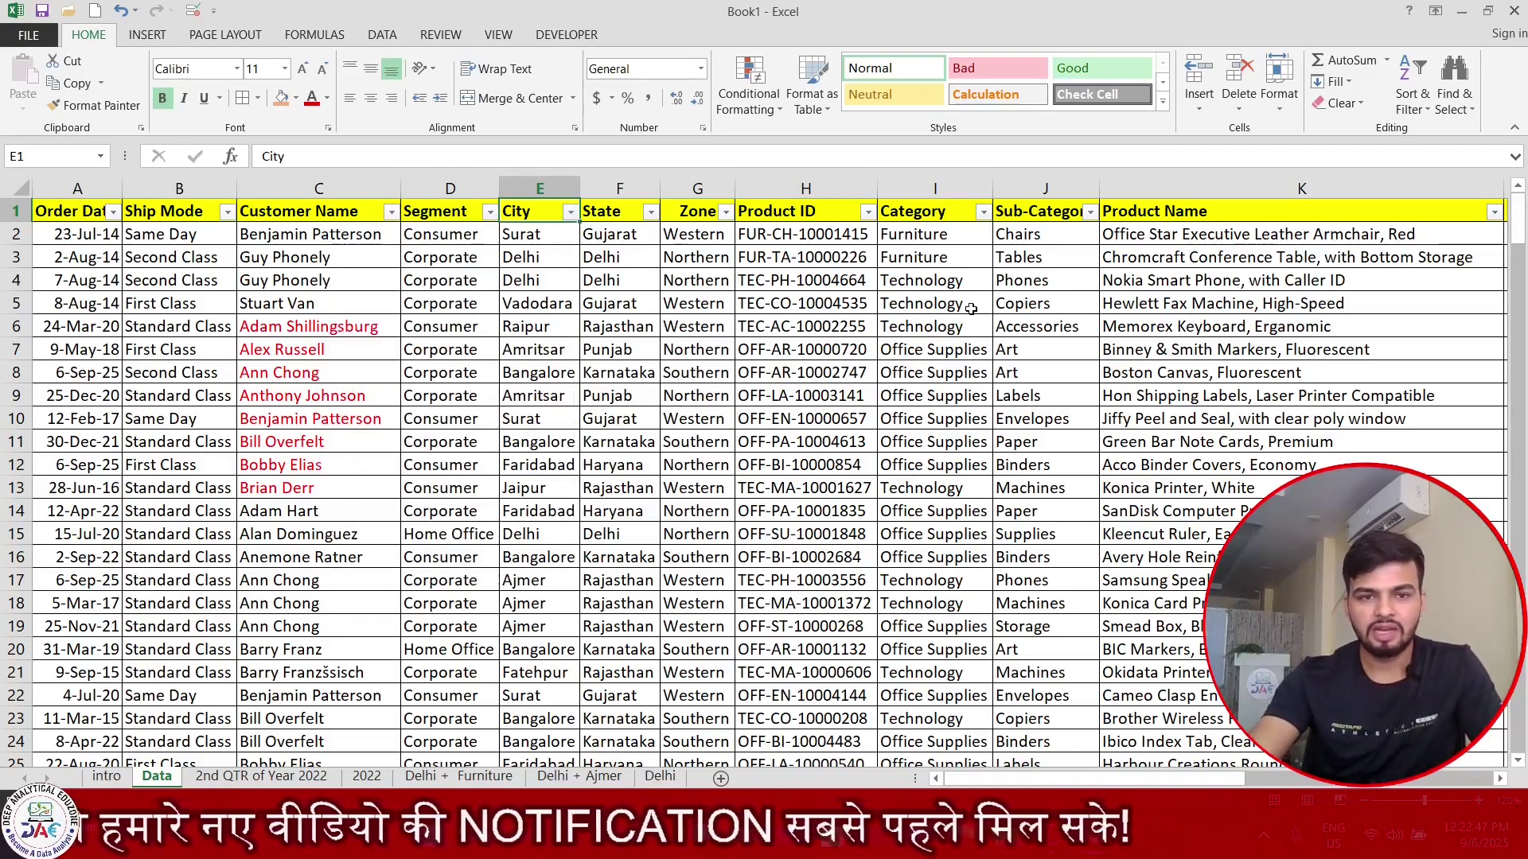
Go along the header row to the Sales column and examine its number filter choices without applying one.
key("Right")
key("Right")
key("Right")
key("Right")
key("Right")
key("Right")
key("Right")
key("Right")
key("Right")
key("Right")
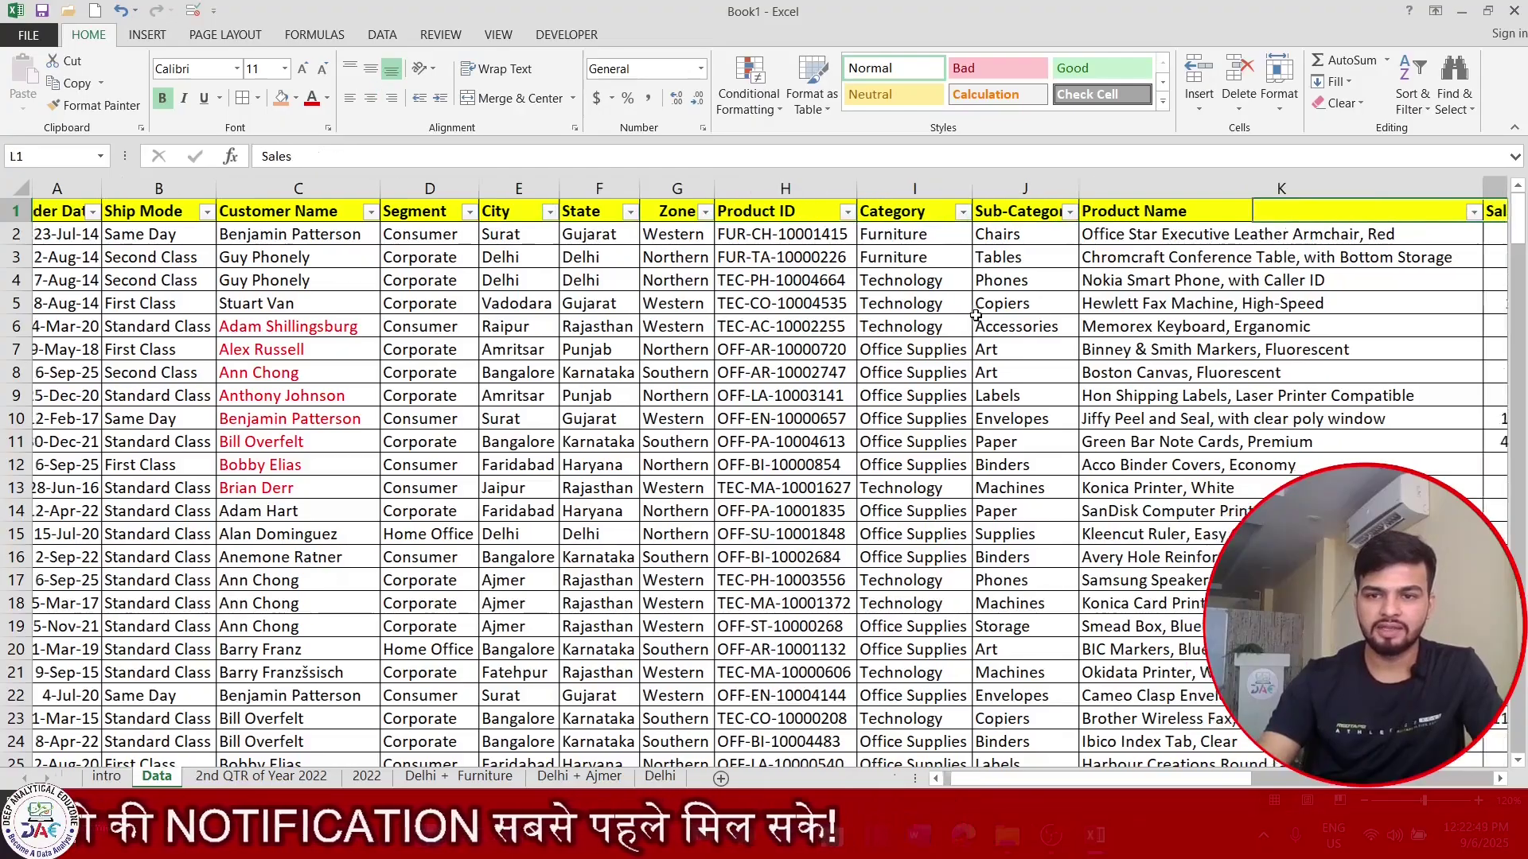
key("Right")
key("Right")
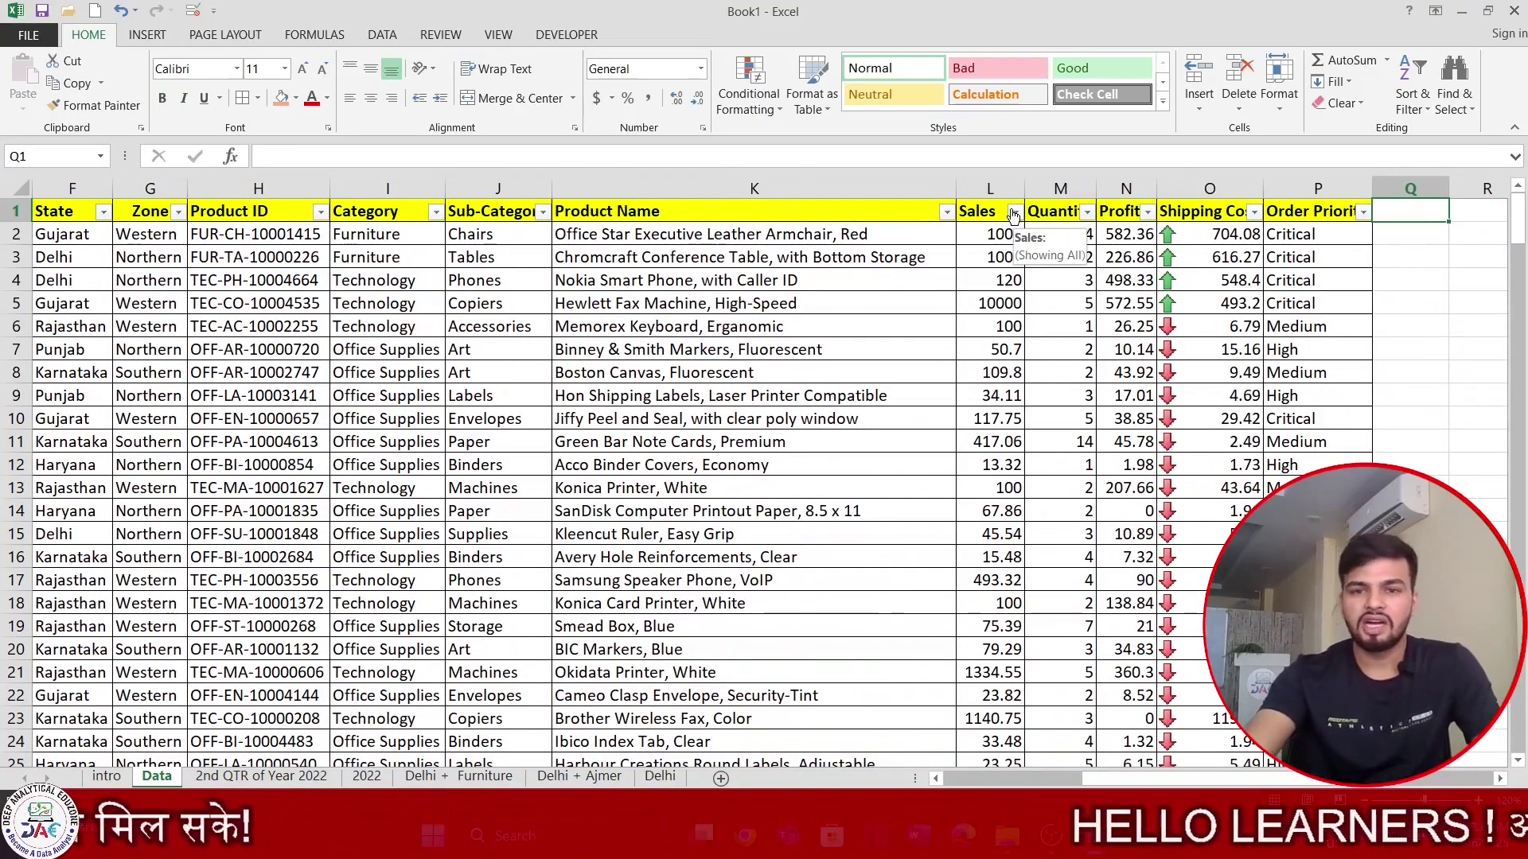
left_click(1015, 212)
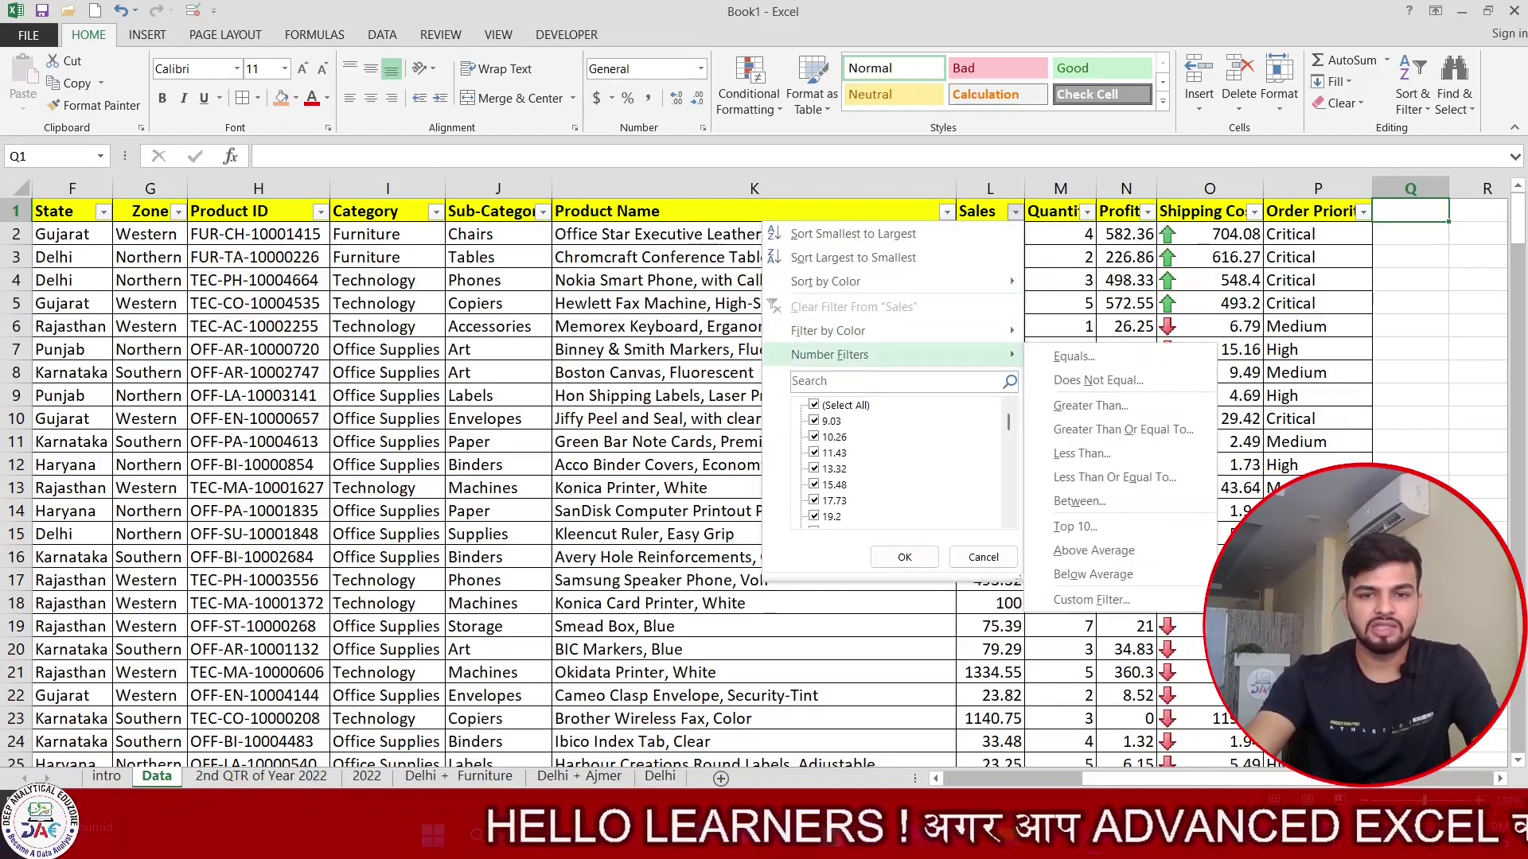
mouse_move(827, 356)
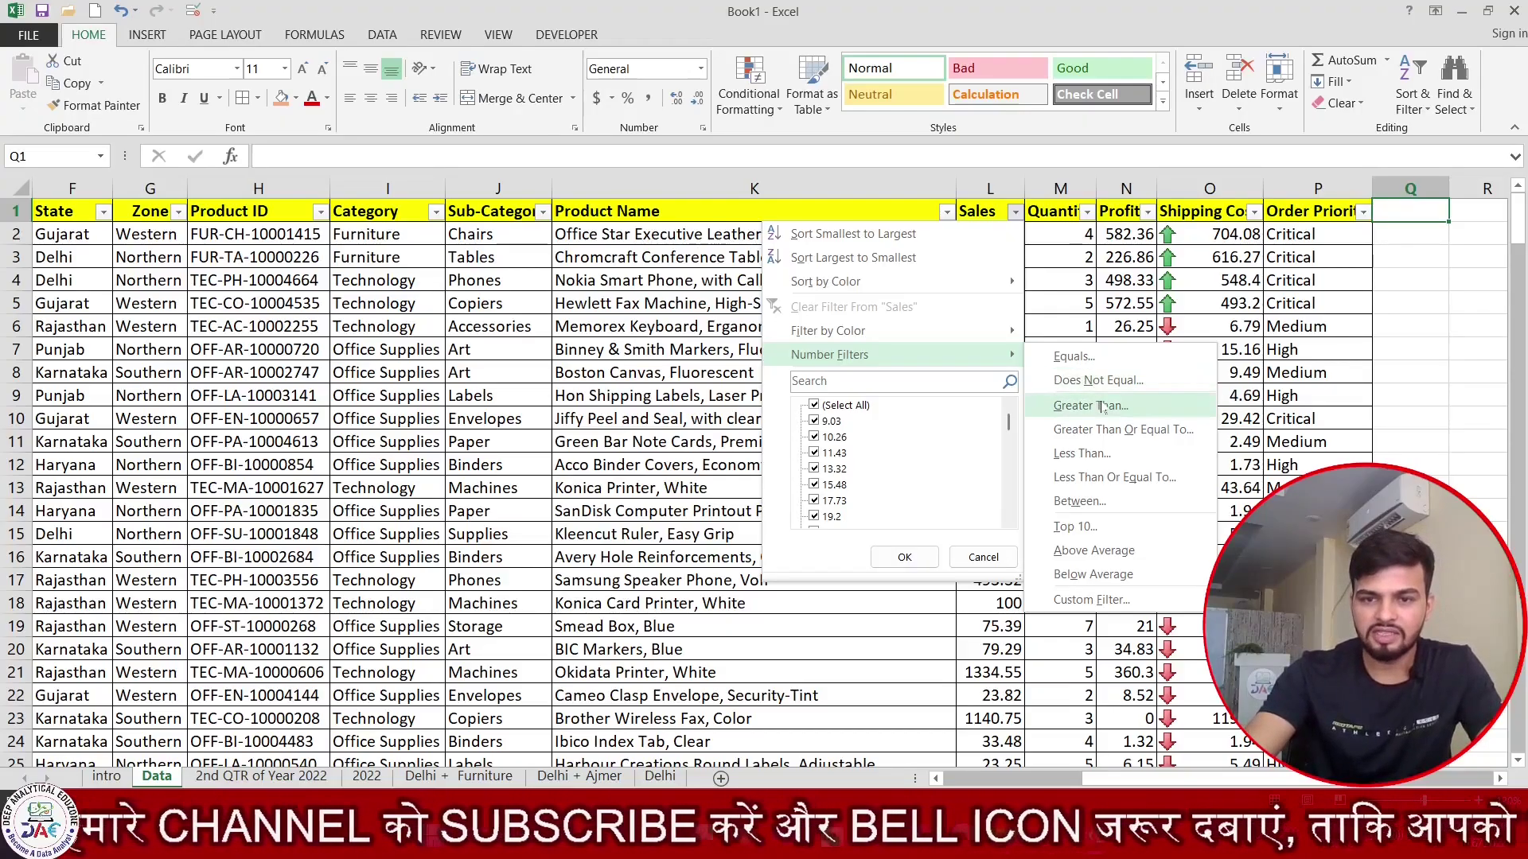
left_click(1015, 212)
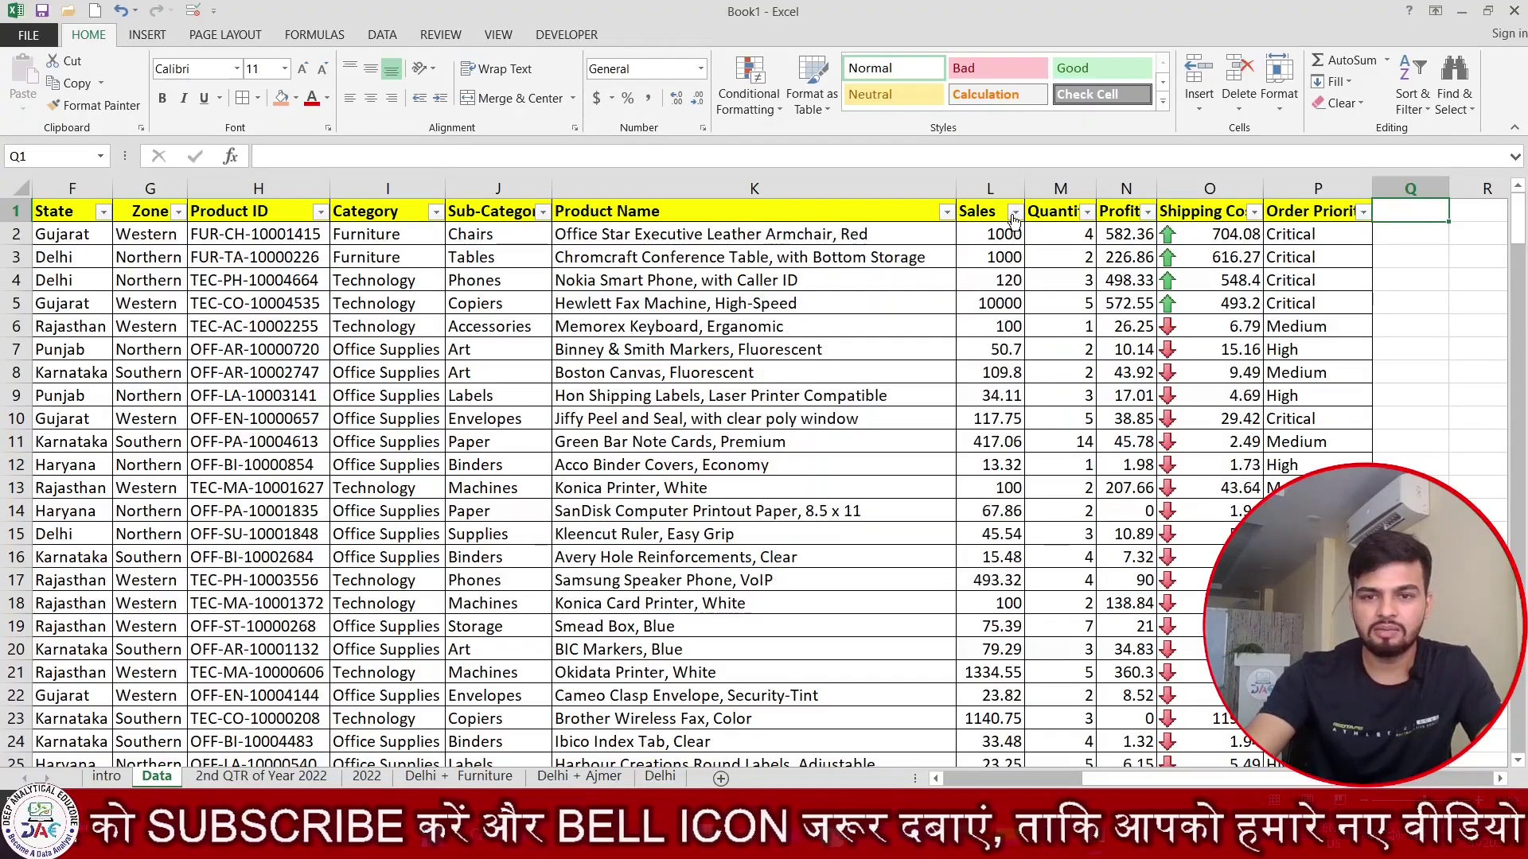
Apply a Greater Than number filter of 1000 to the Sales column and check the filtered Sales values.
left_click(1015, 212)
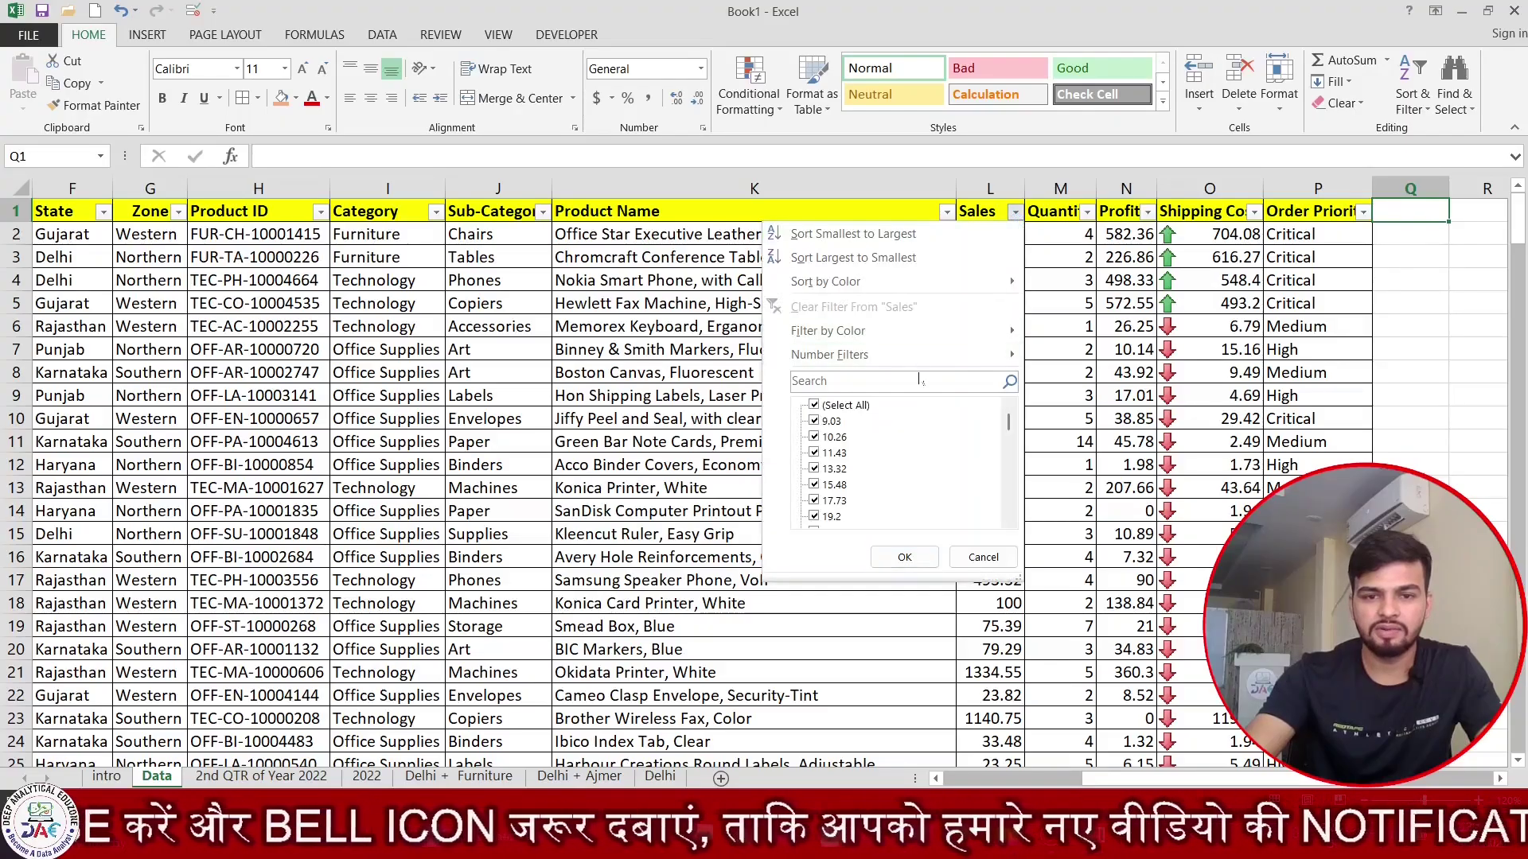
mouse_move(923, 356)
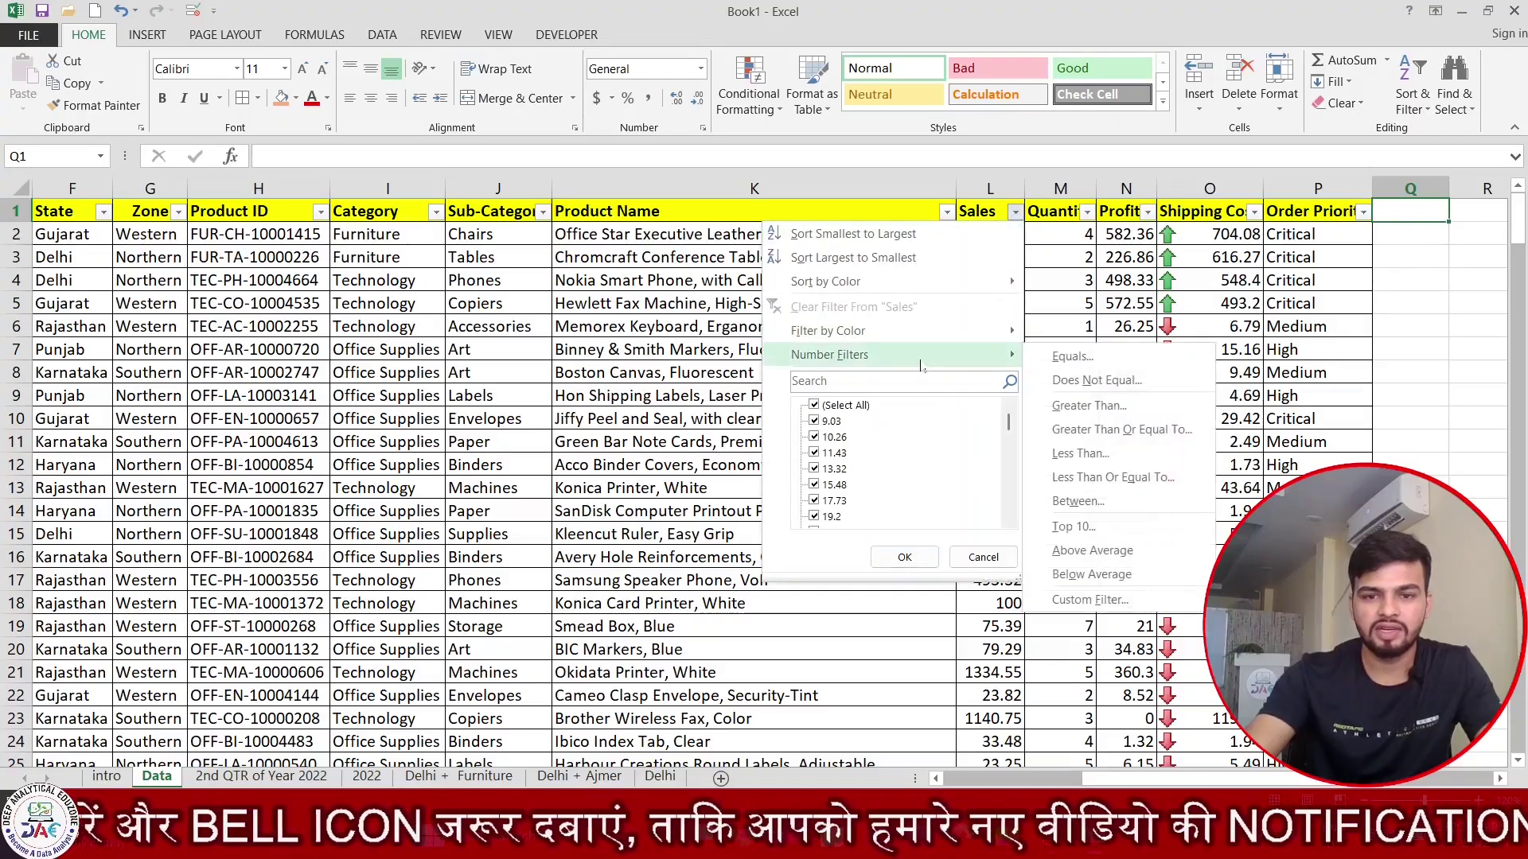
left_click(1082, 406)
type("1000")
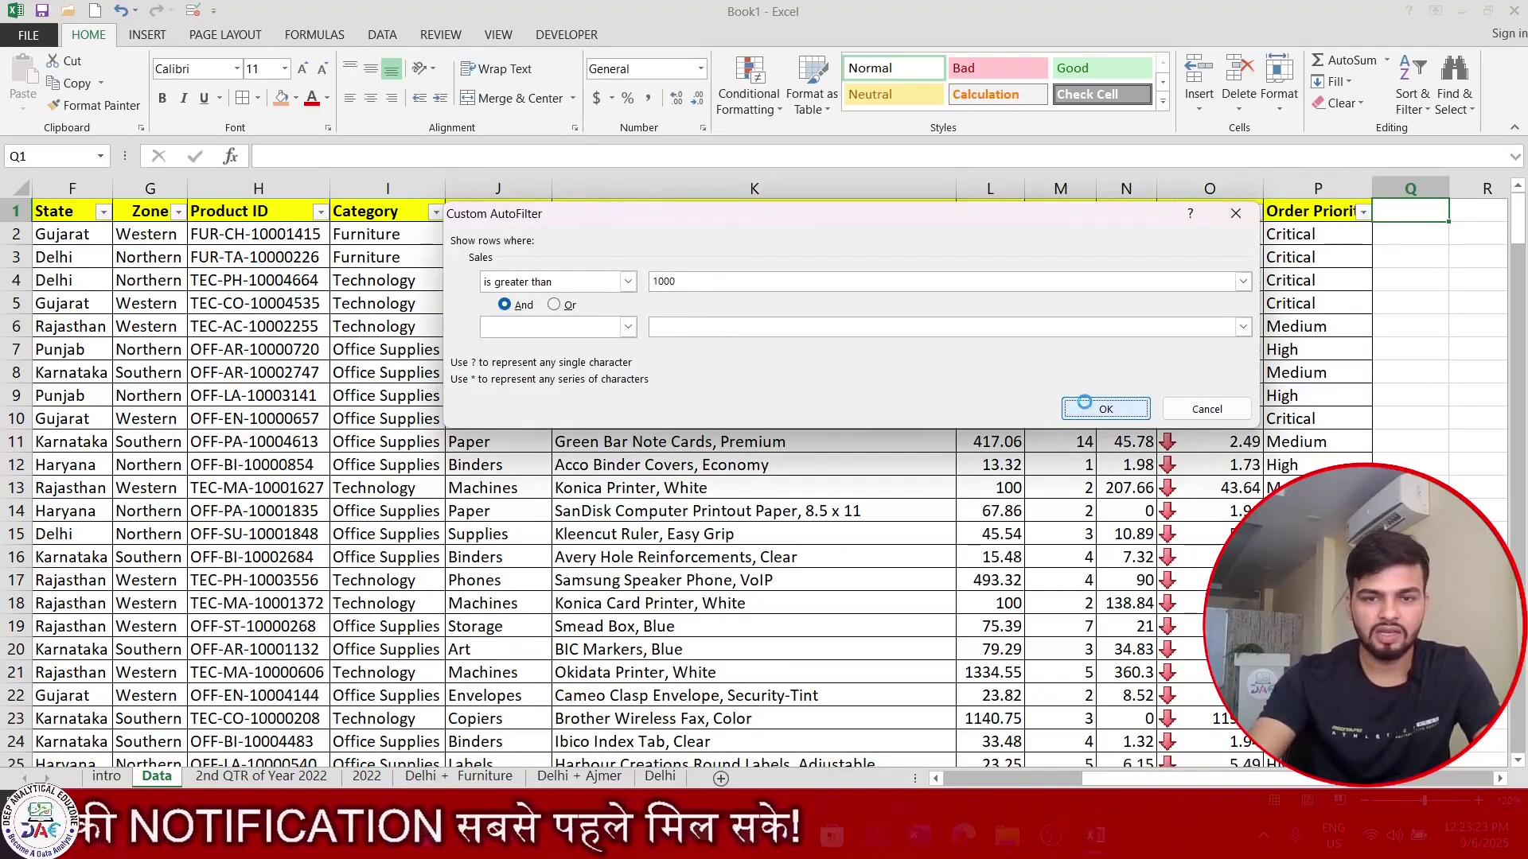
left_click(1083, 409)
left_click_drag(977, 239, 994, 619)
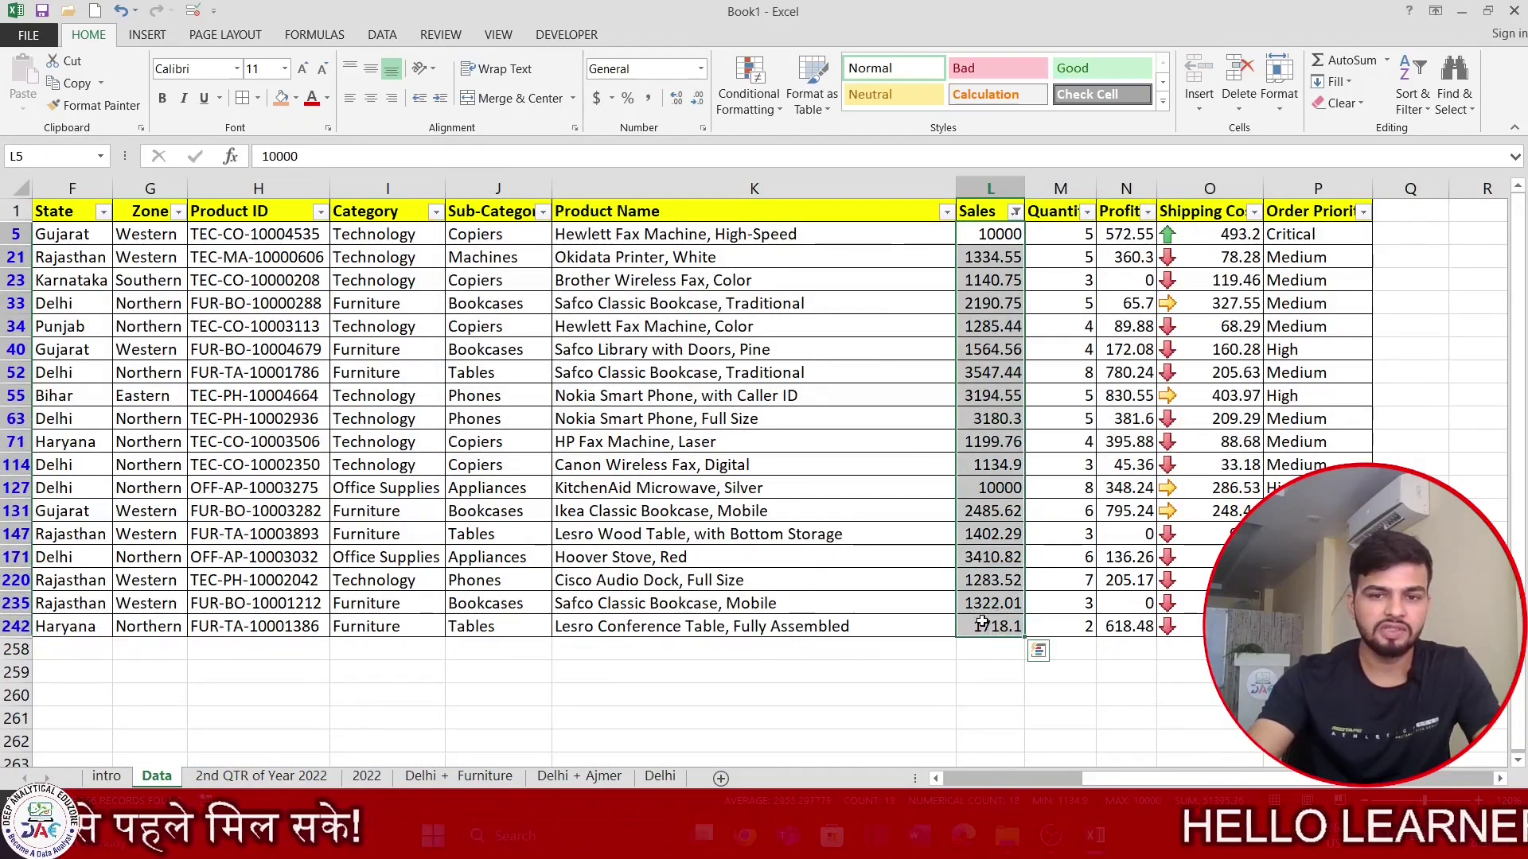
left_click(954, 676)
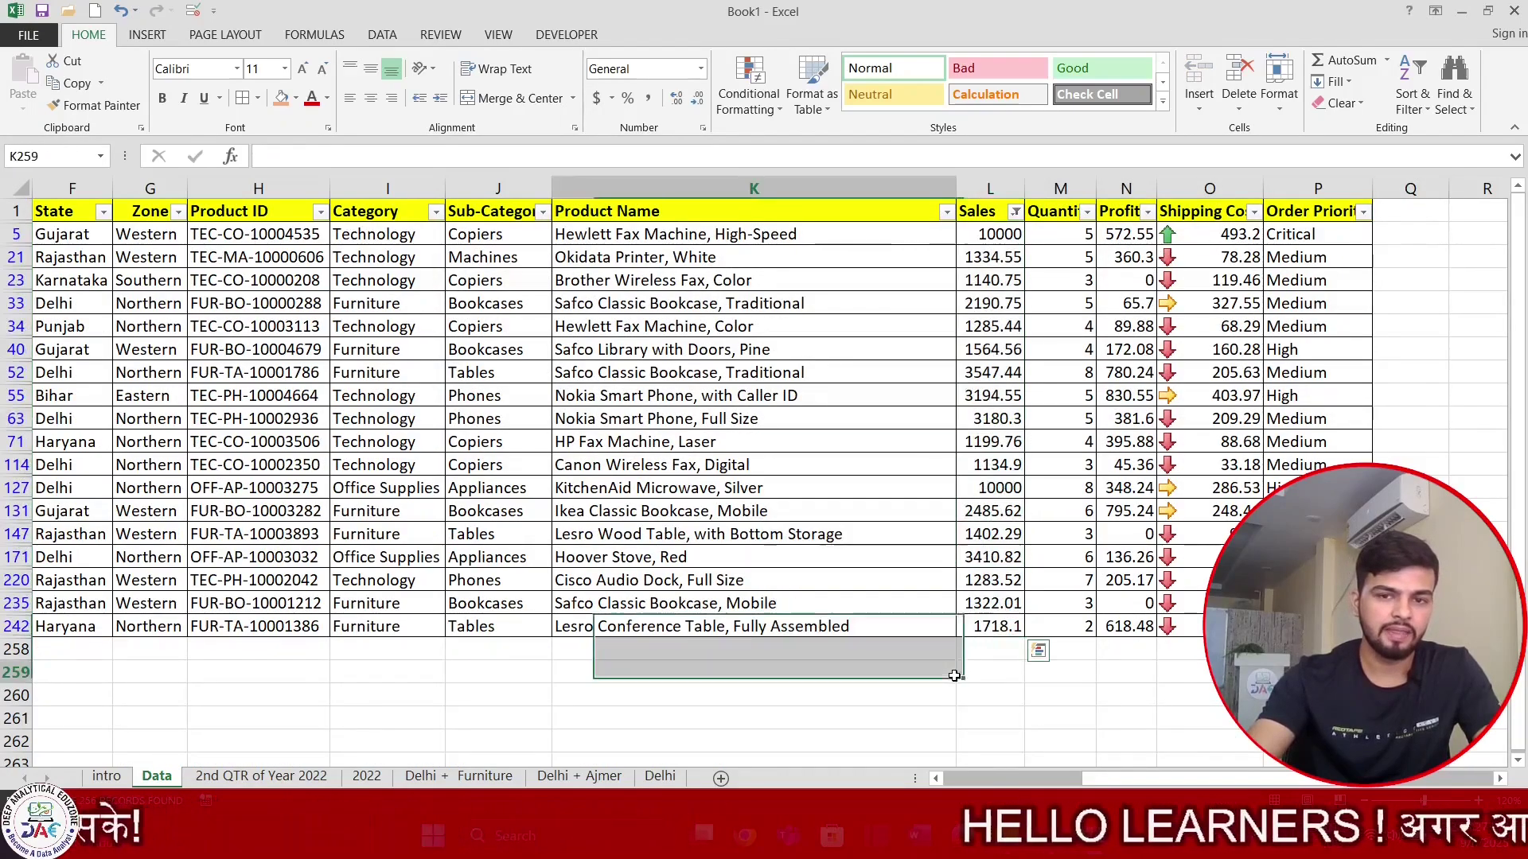
Examine the other number filter choices for the Sales column, including Top 10, and clear the filter from Sales.
left_click(1015, 211)
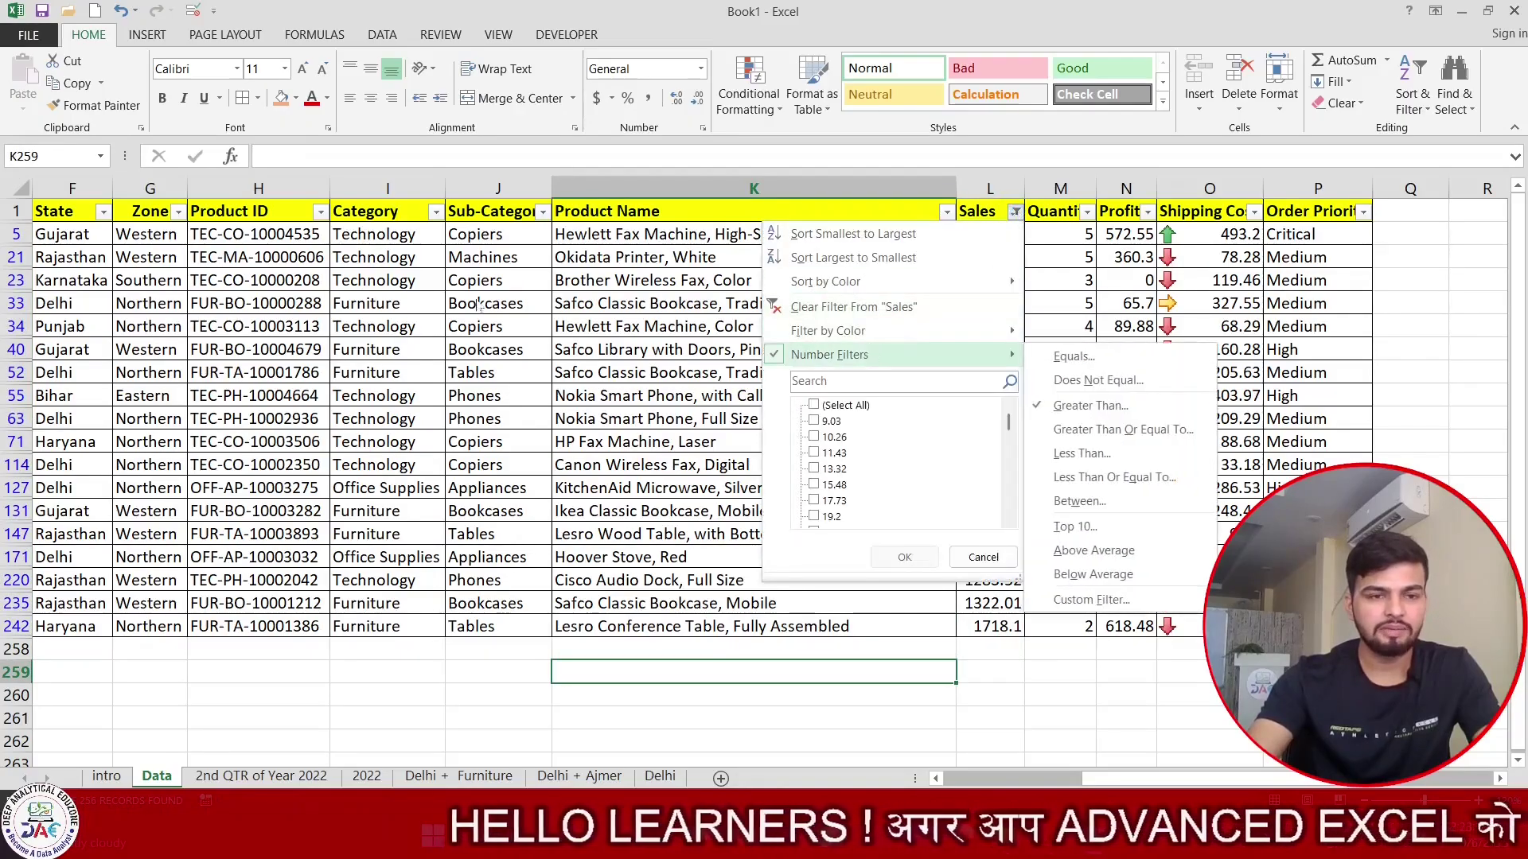
mouse_move(876, 354)
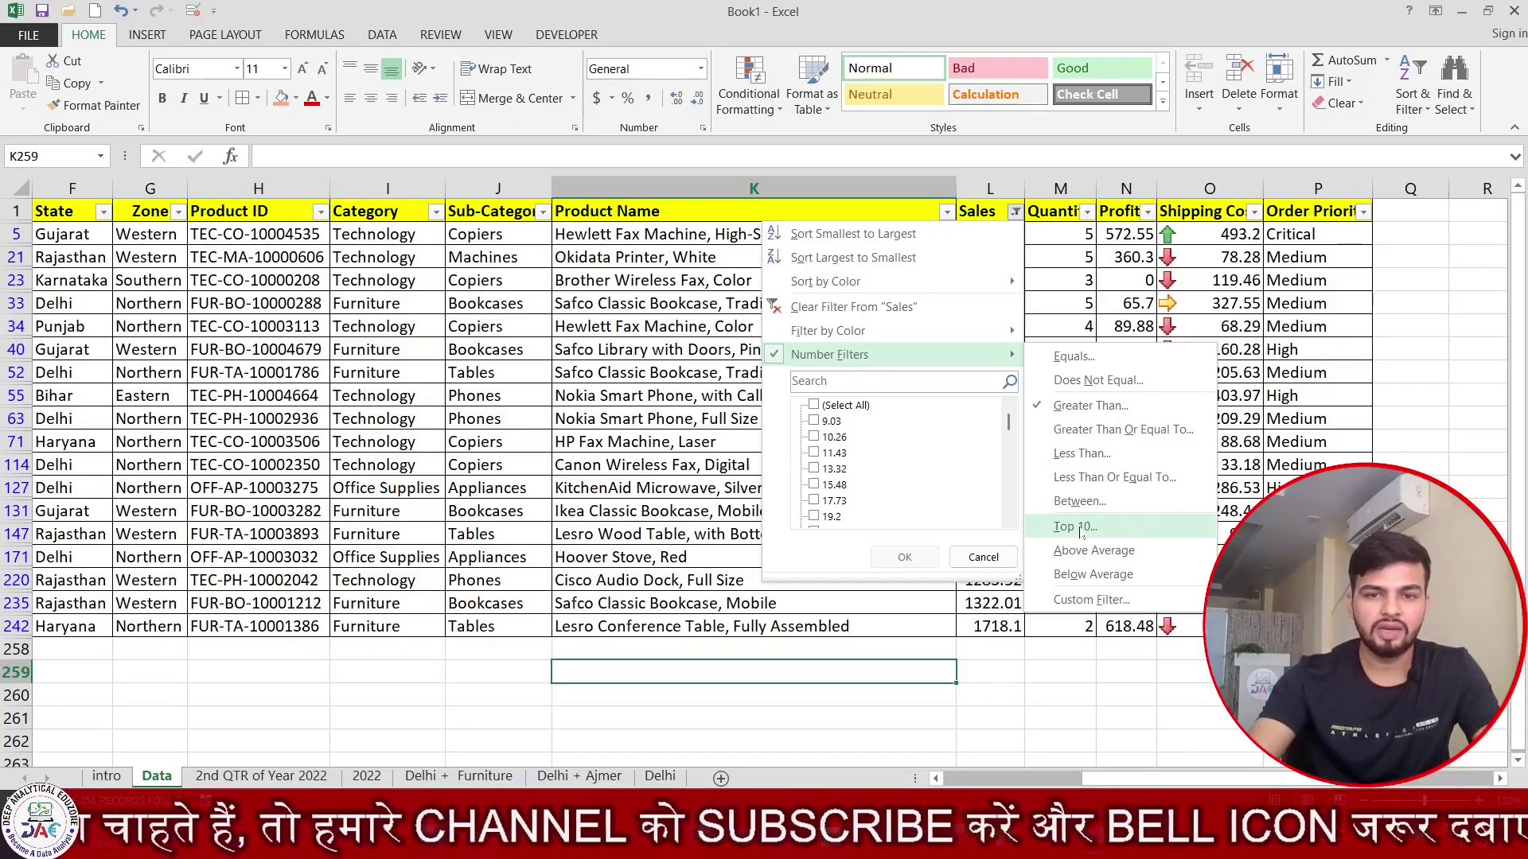
left_click(921, 307)
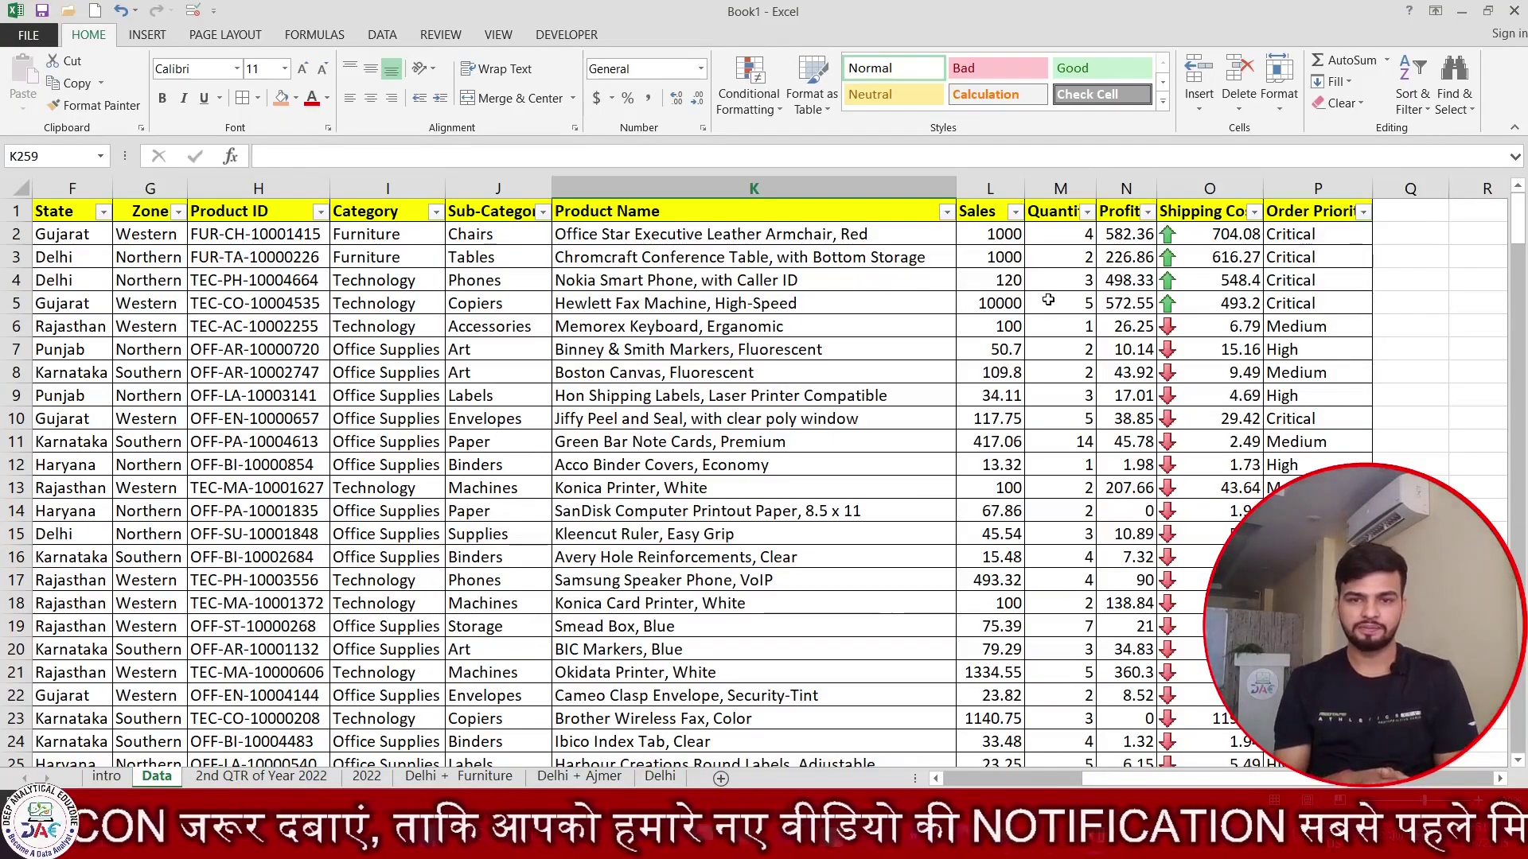
Filter the Sales column to its top 10 items, check the filtered Sales values, and remove the filter.
left_click(1012, 211)
mouse_move(961, 354)
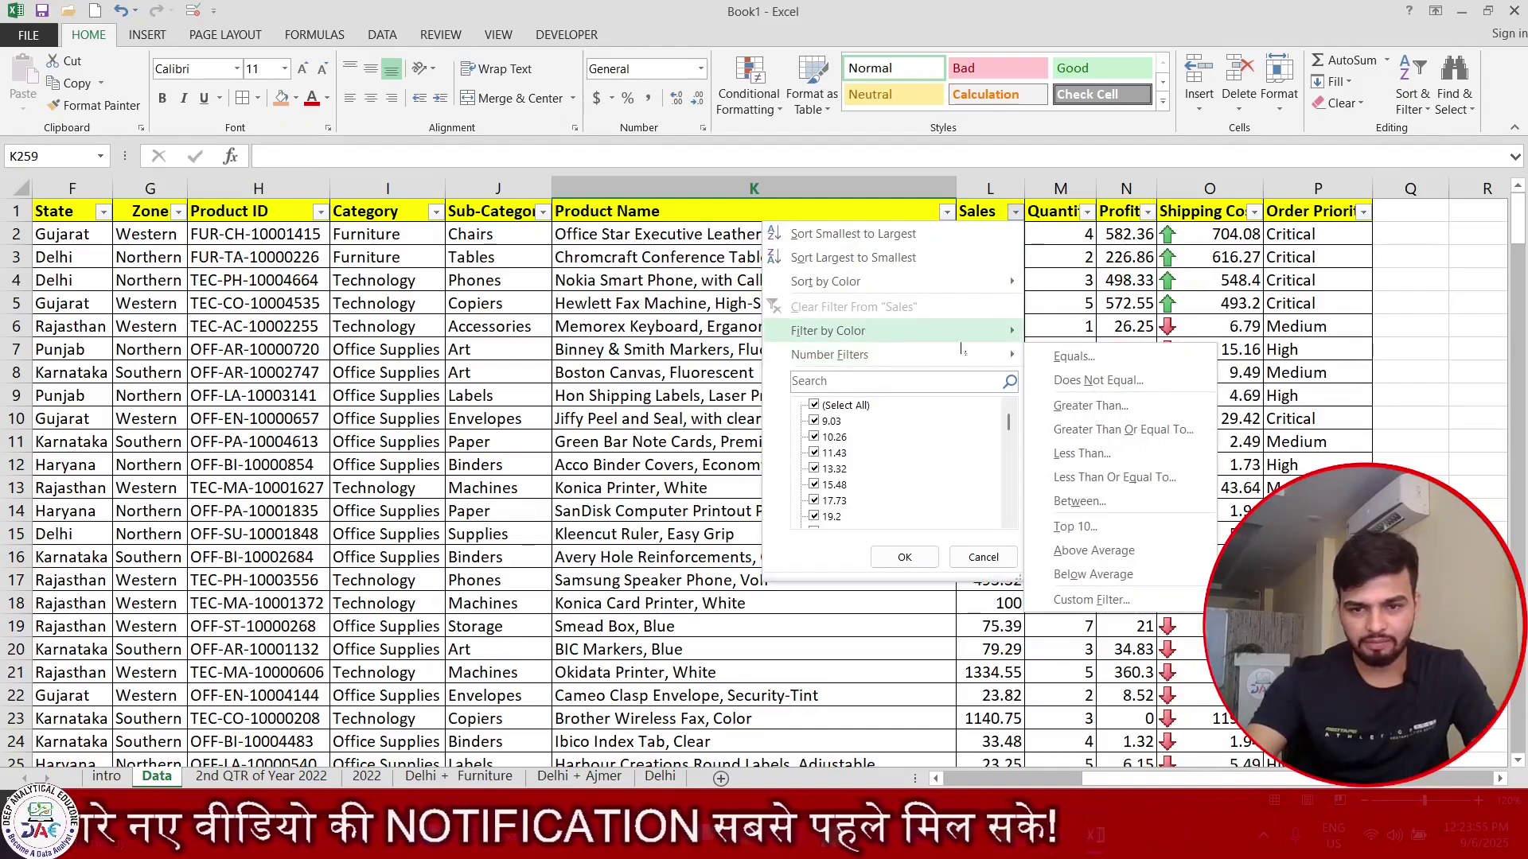
left_click(1075, 526)
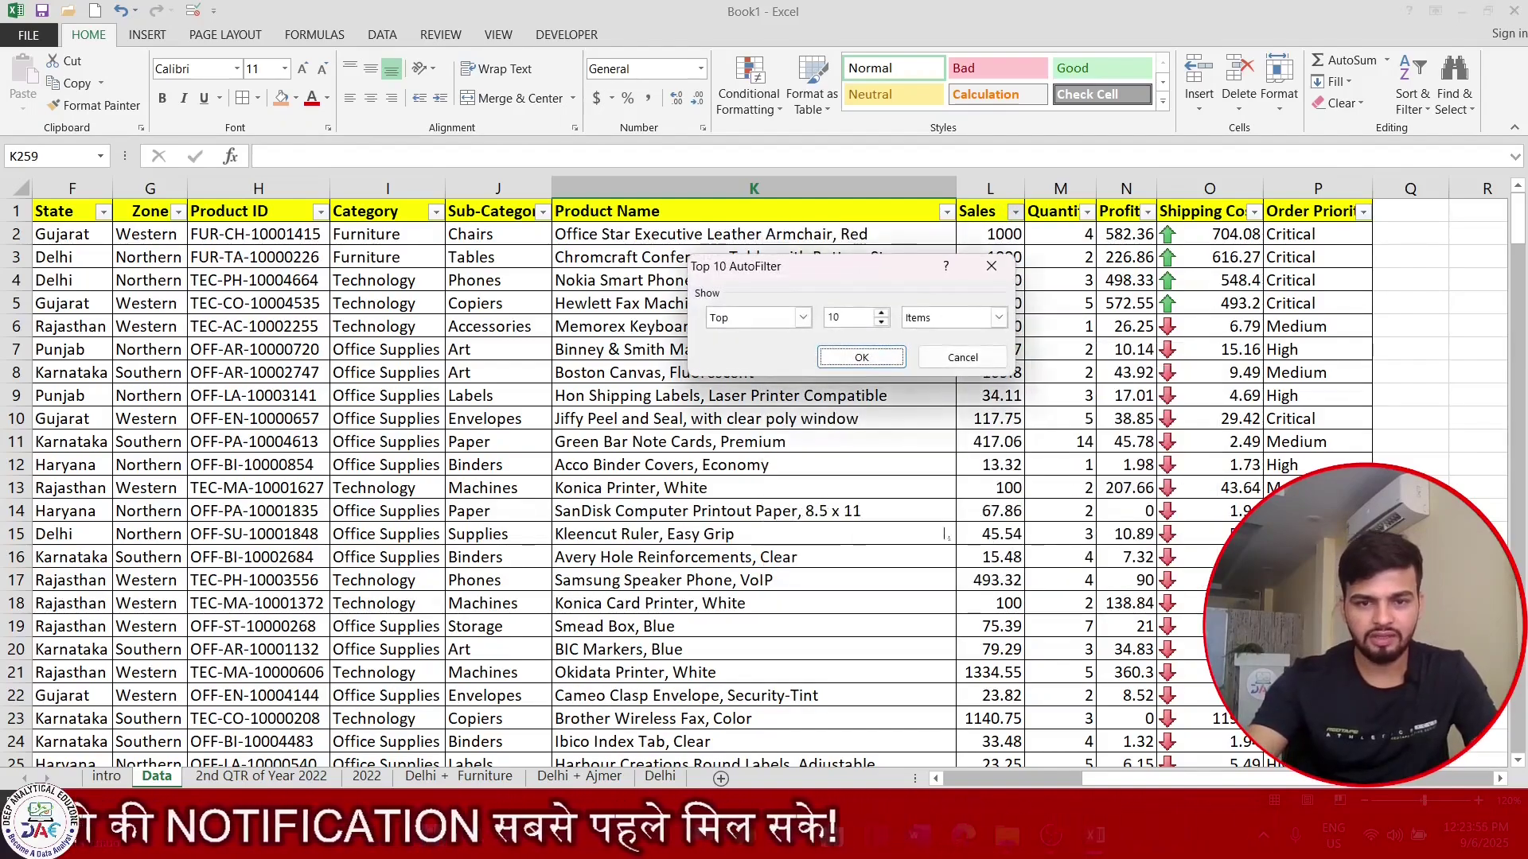
left_click(803, 319)
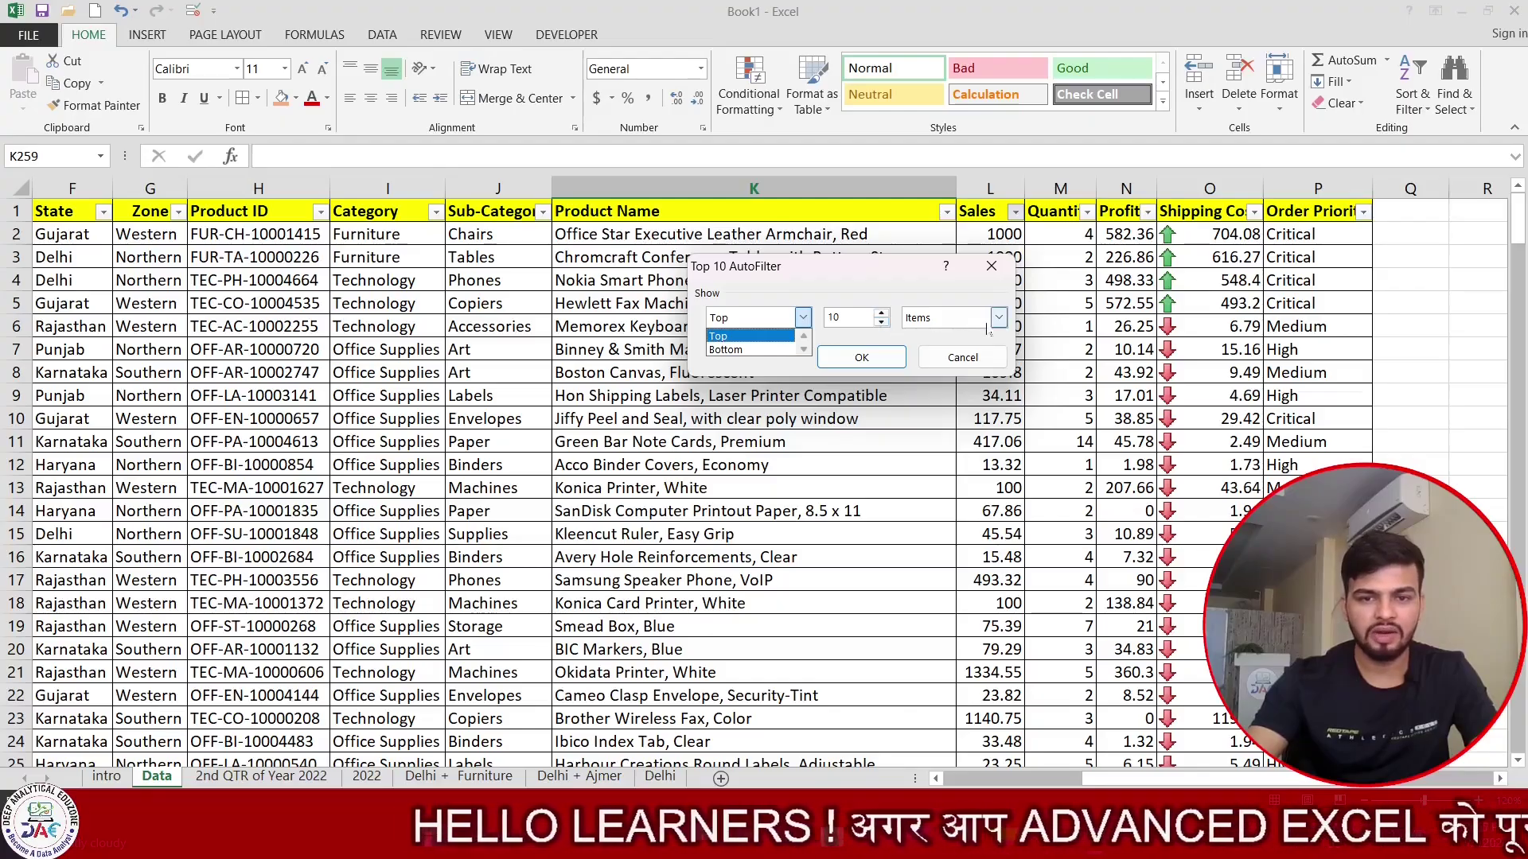
left_click(864, 360)
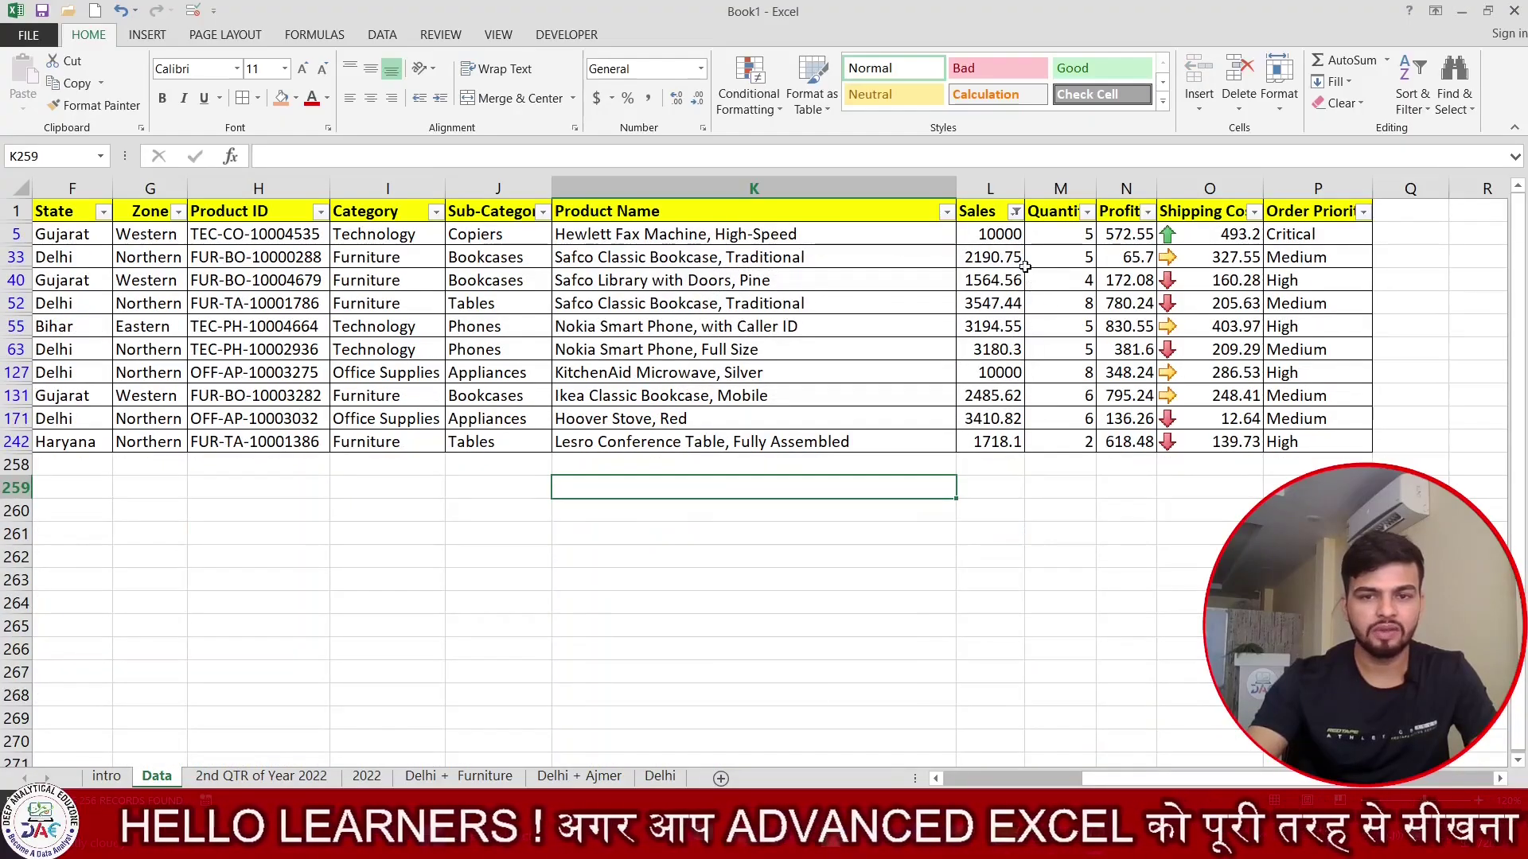
left_click_drag(996, 233, 990, 460)
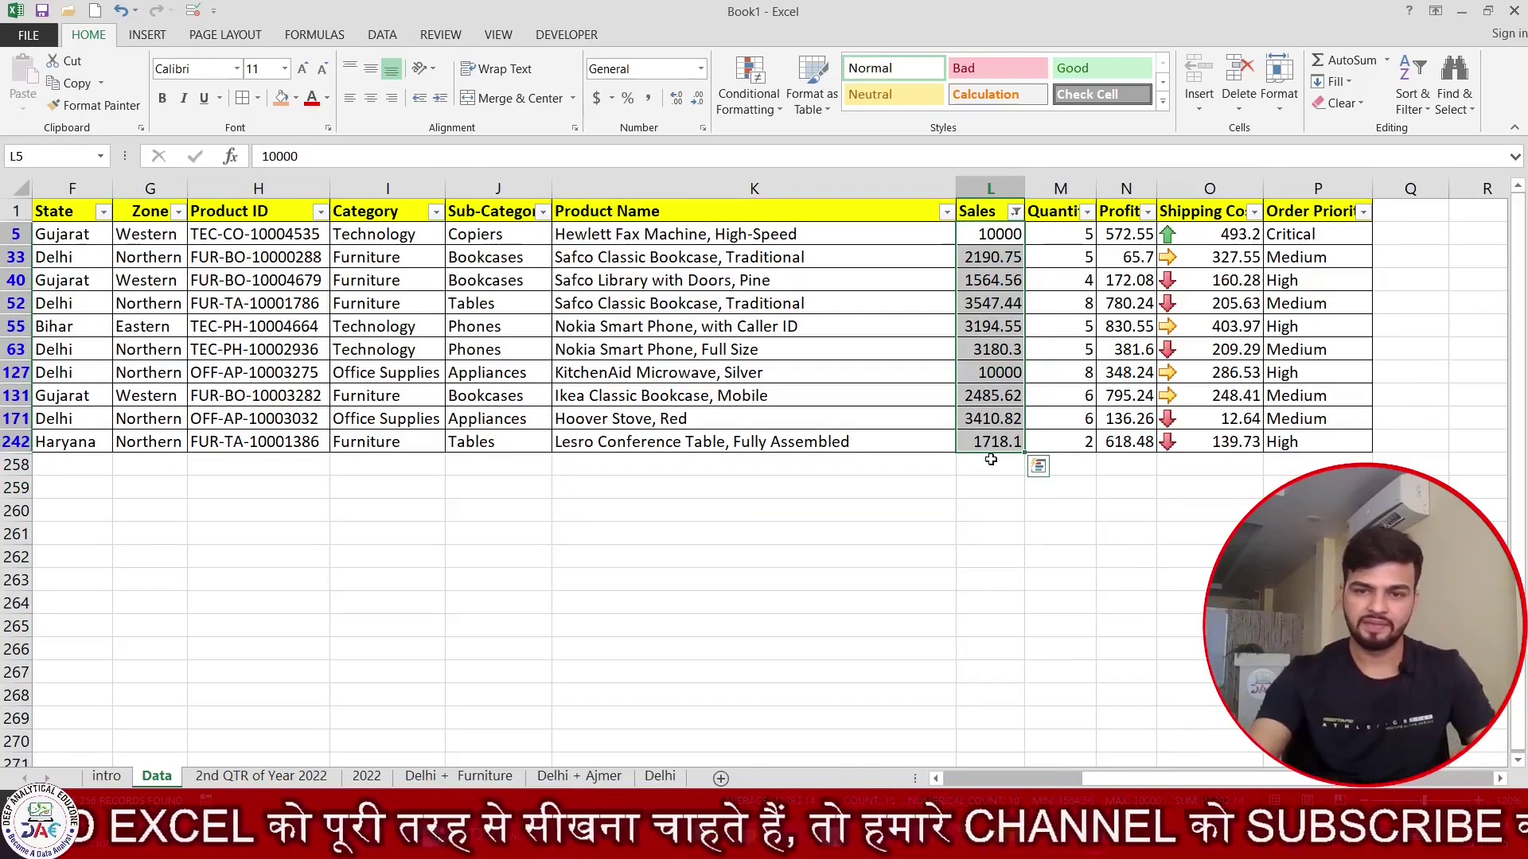
key("ctrl+shift+l")
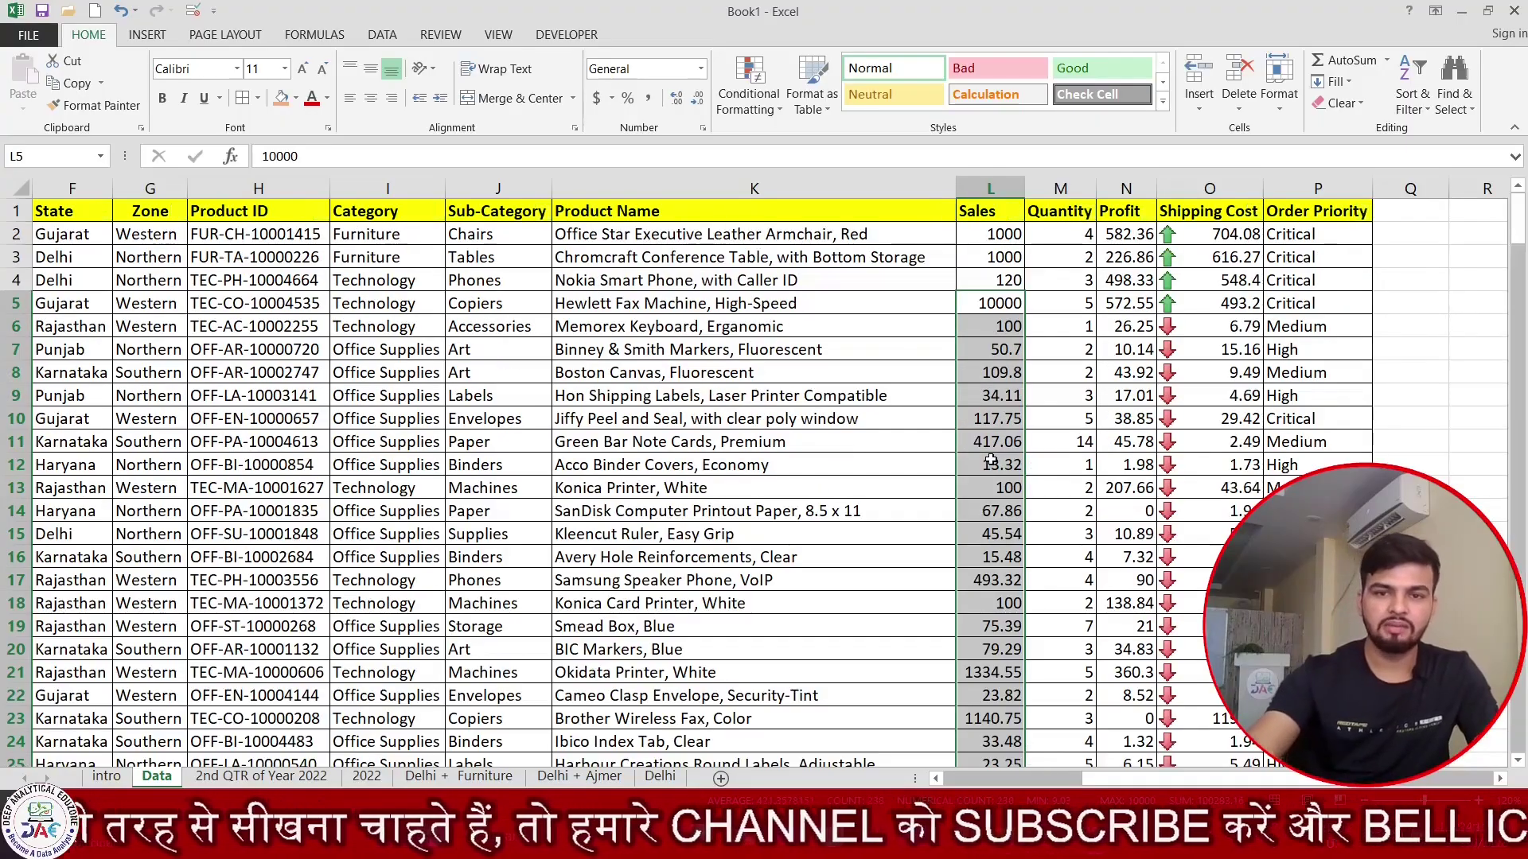
left_click(988, 187)
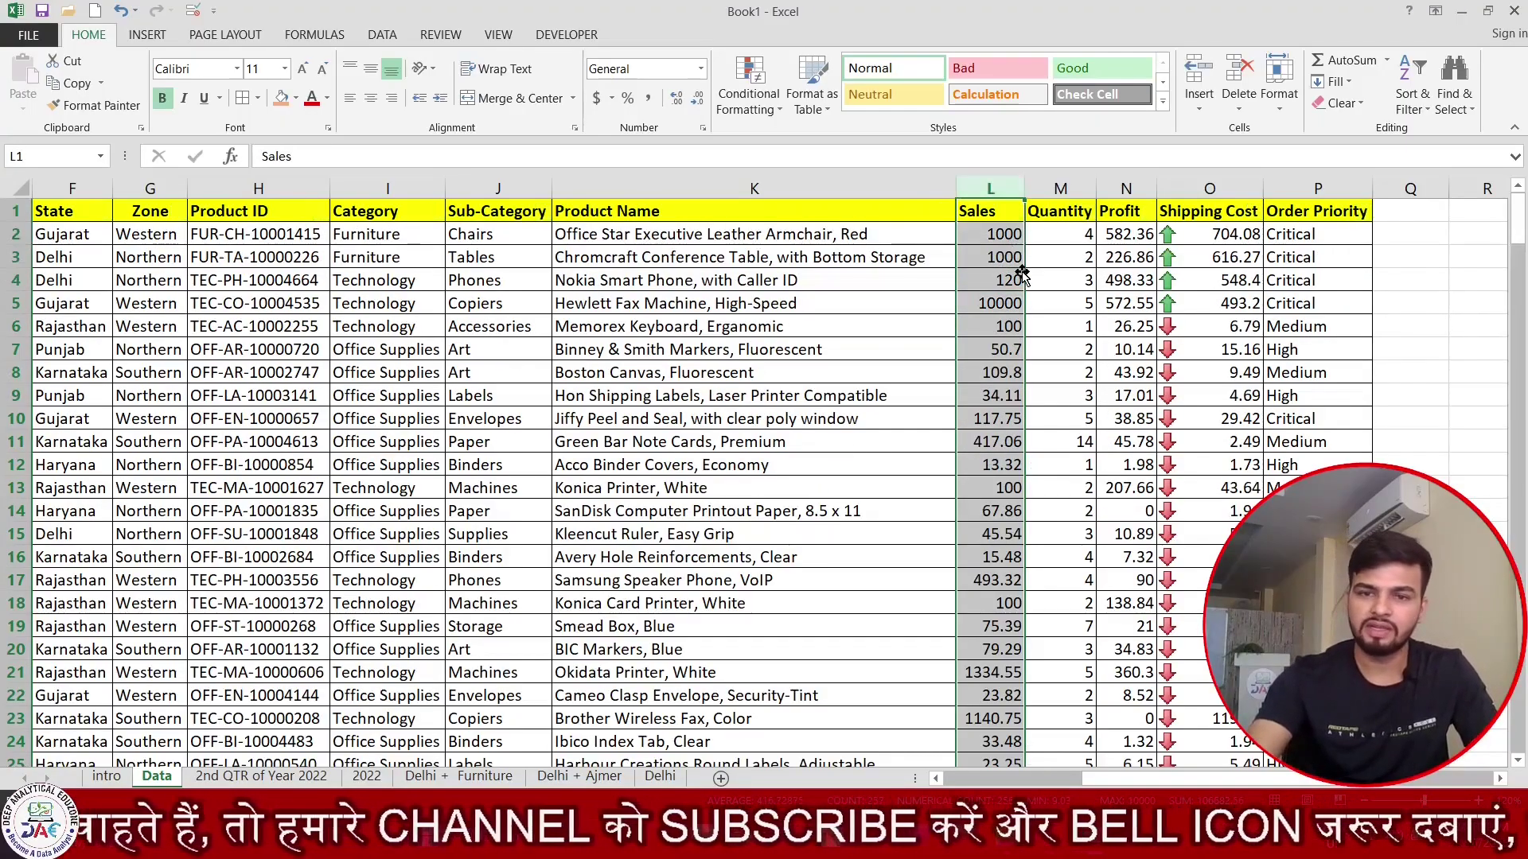
Turn on filtering, filter the Customer Name column by the orange cell color, and clear that filter.
key("ctrl+Home")
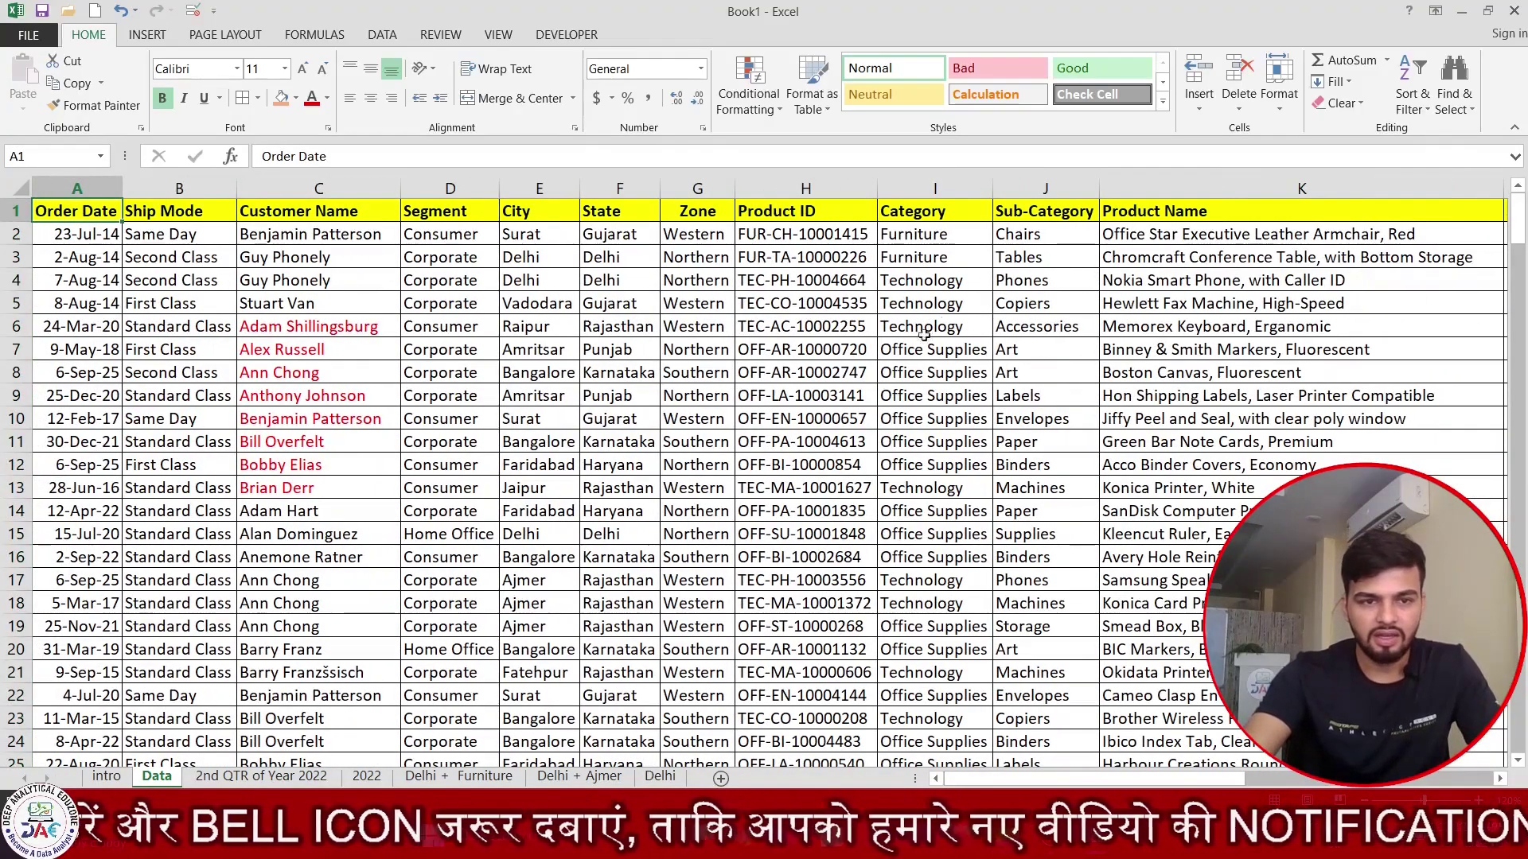
left_click(335, 205)
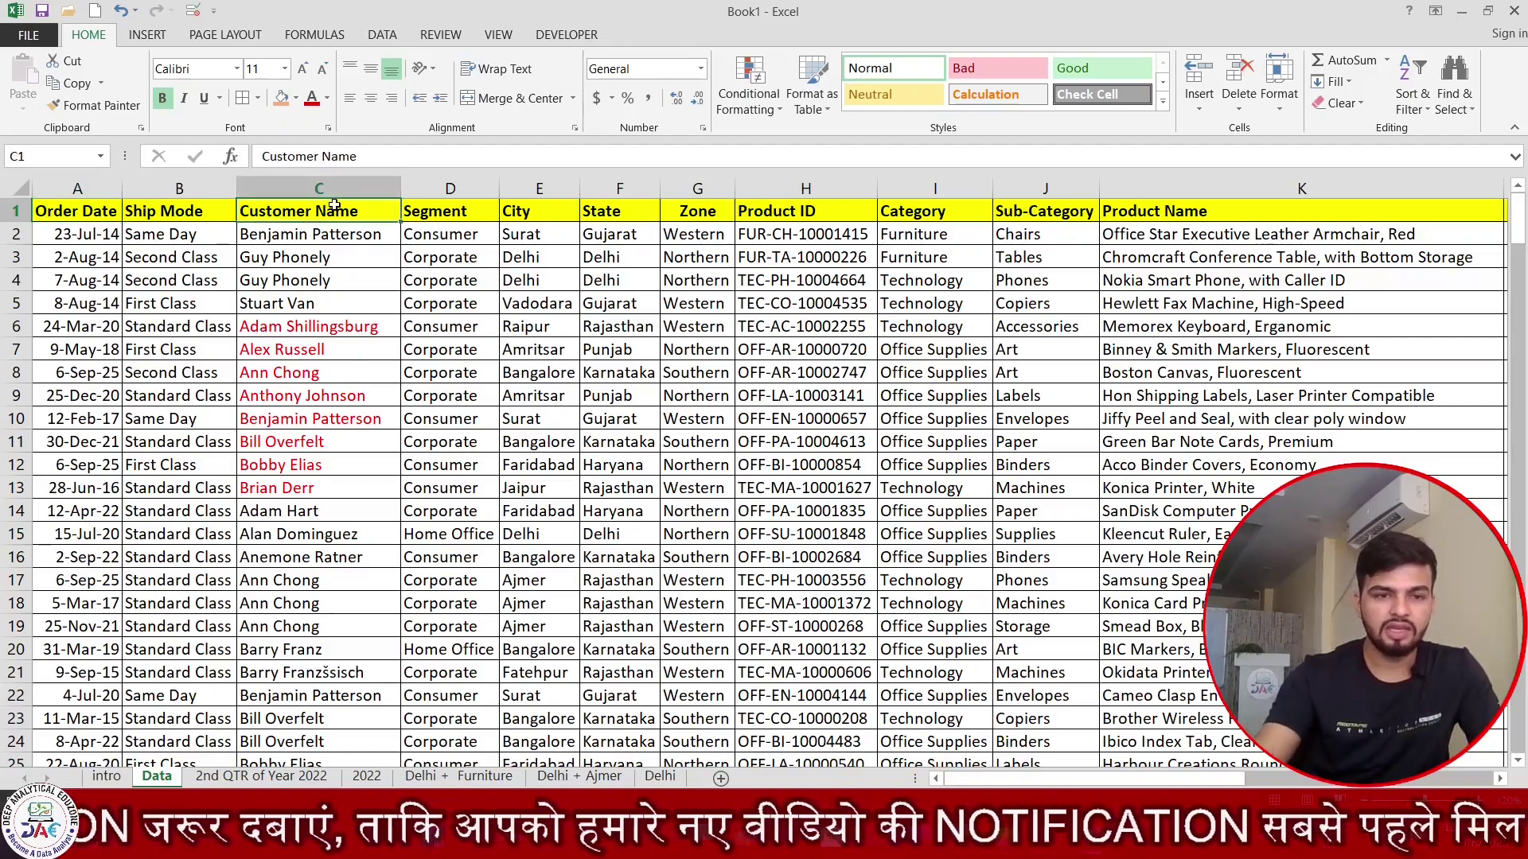
key("ctrl+shift+l")
left_click(390, 212)
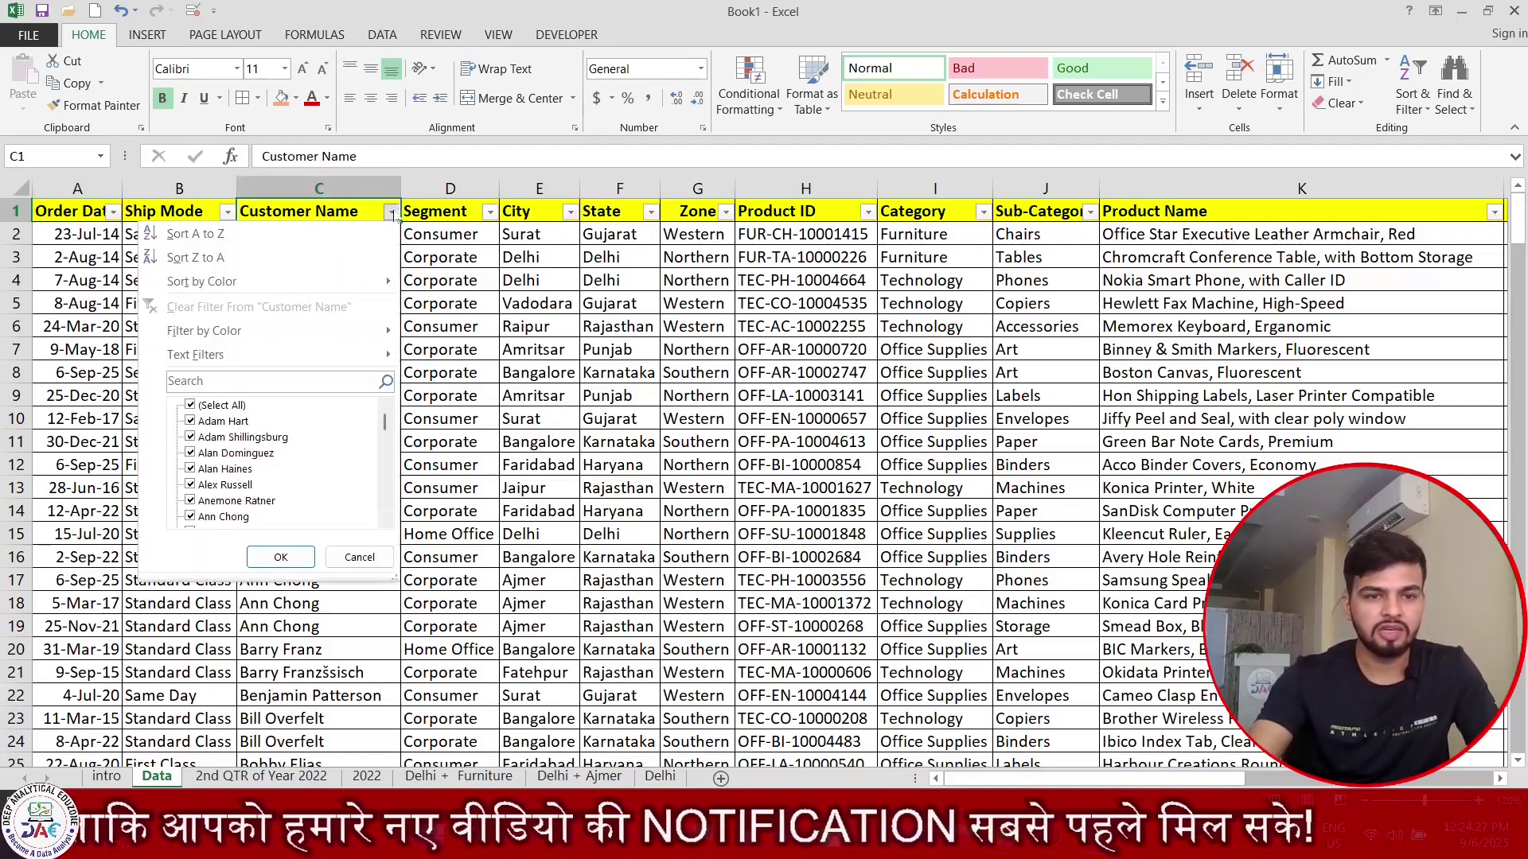
mouse_move(218, 333)
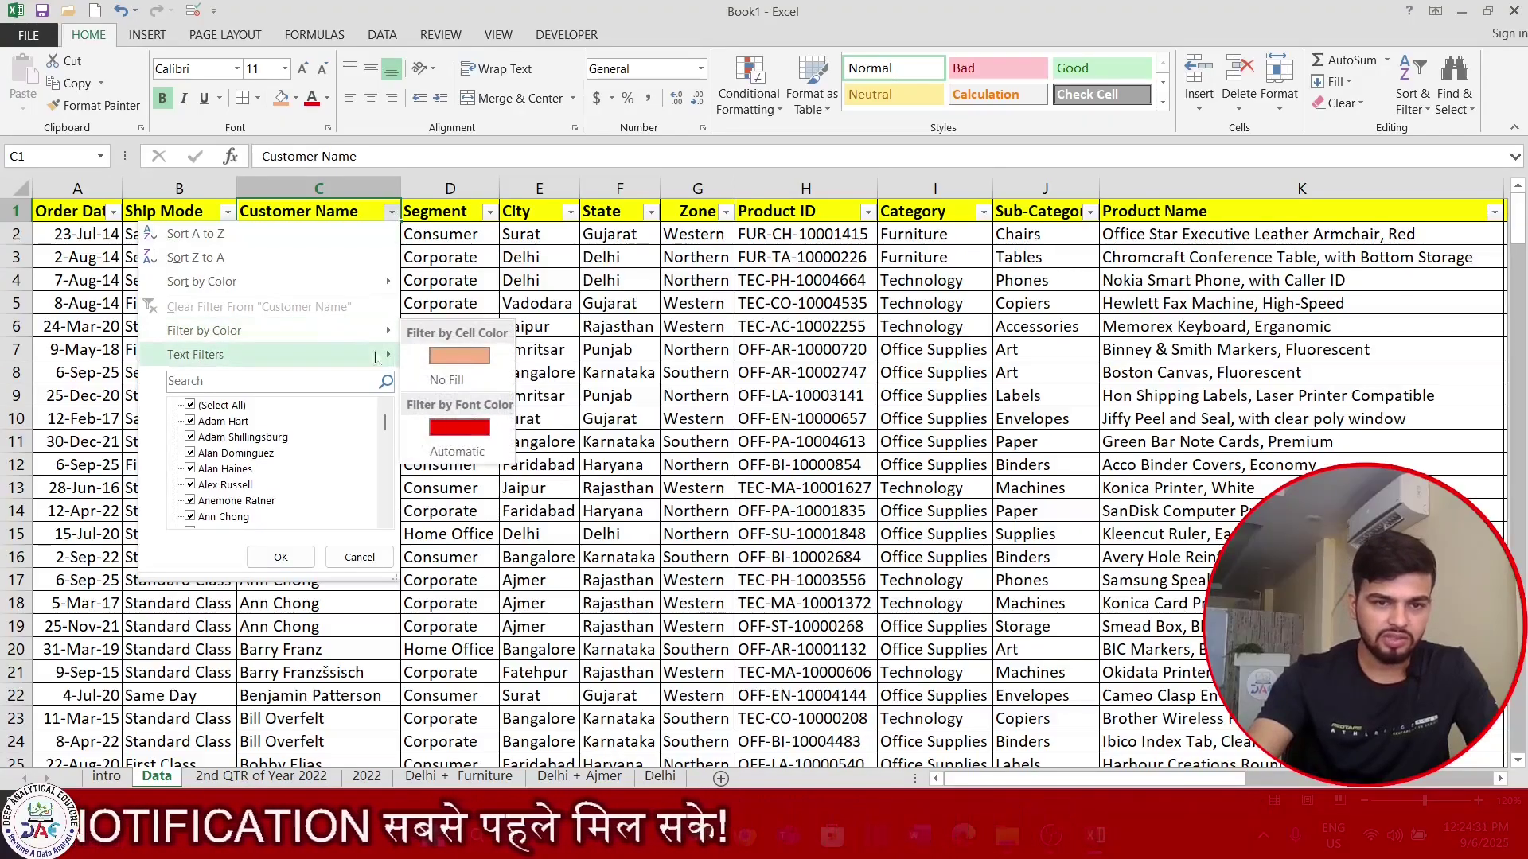
left_click(469, 360)
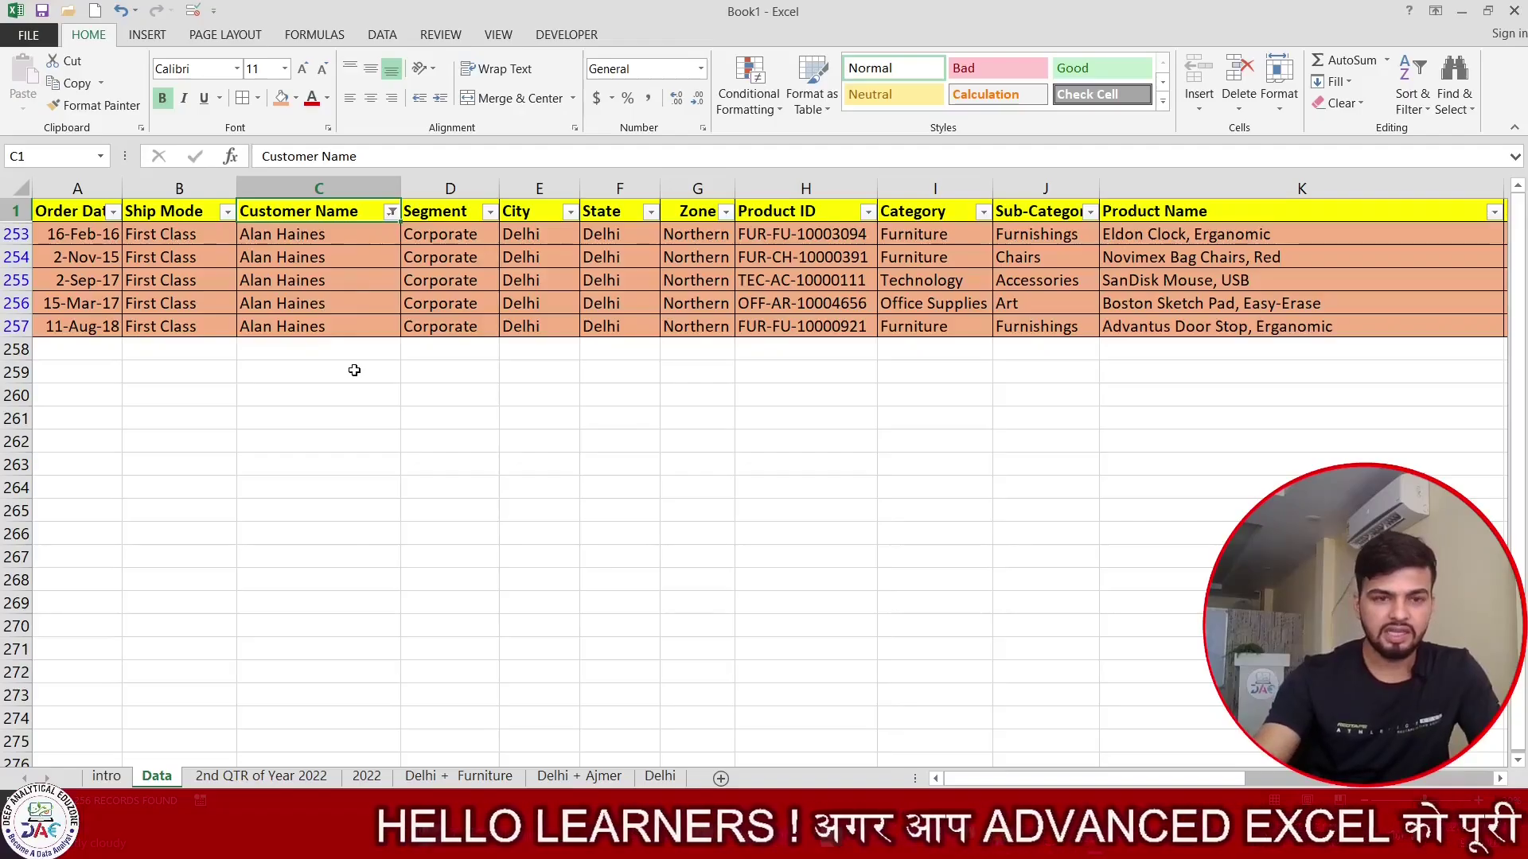
key("ctrl+shift+l")
key("ctrl+shift+l")
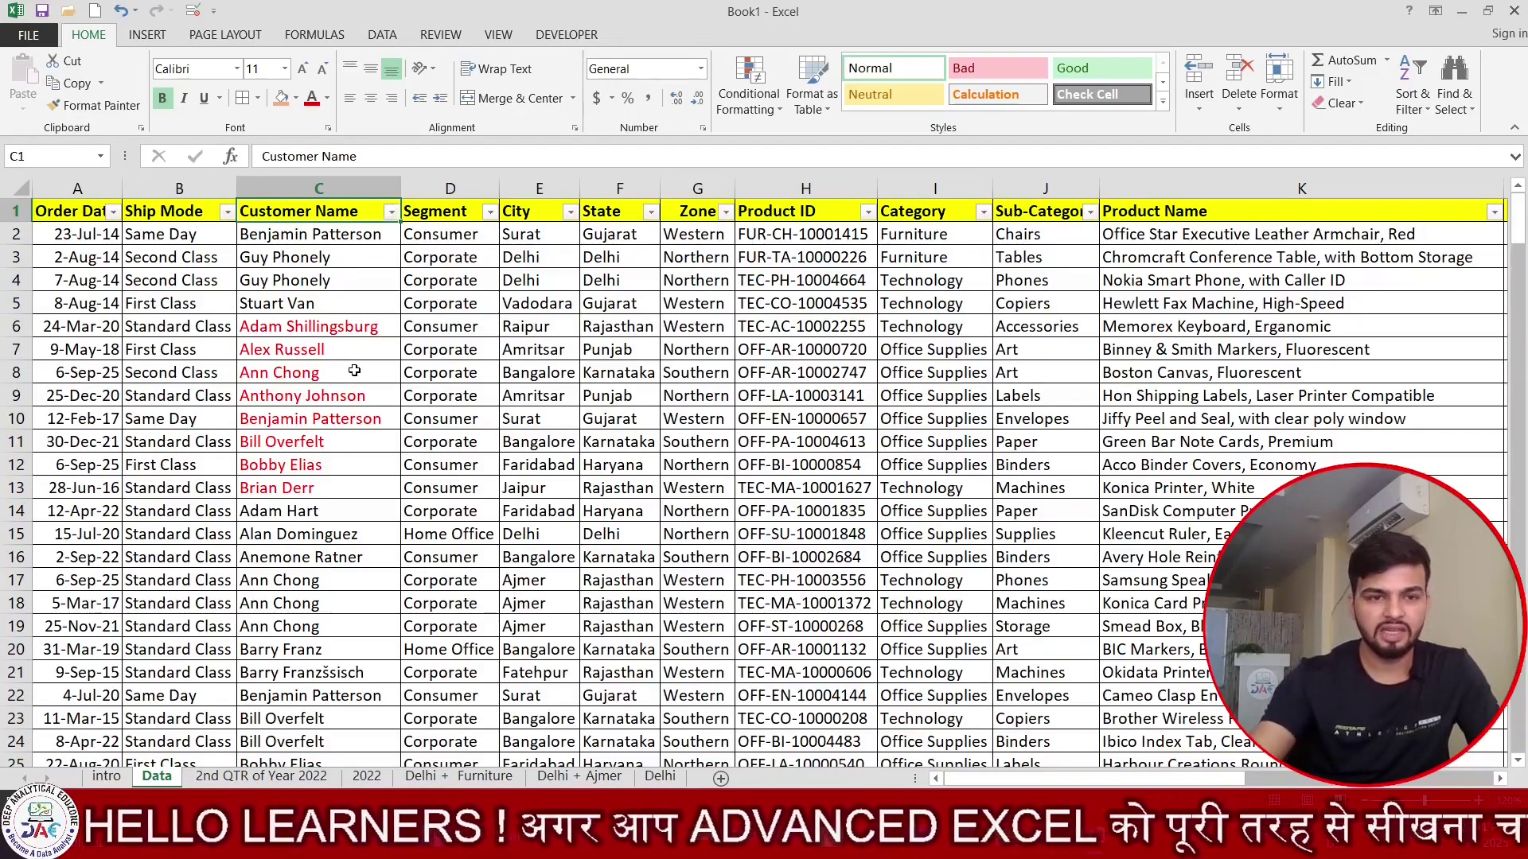
Filter the Customer Name column by the red font color, and remove filtering from the data.
left_click(392, 213)
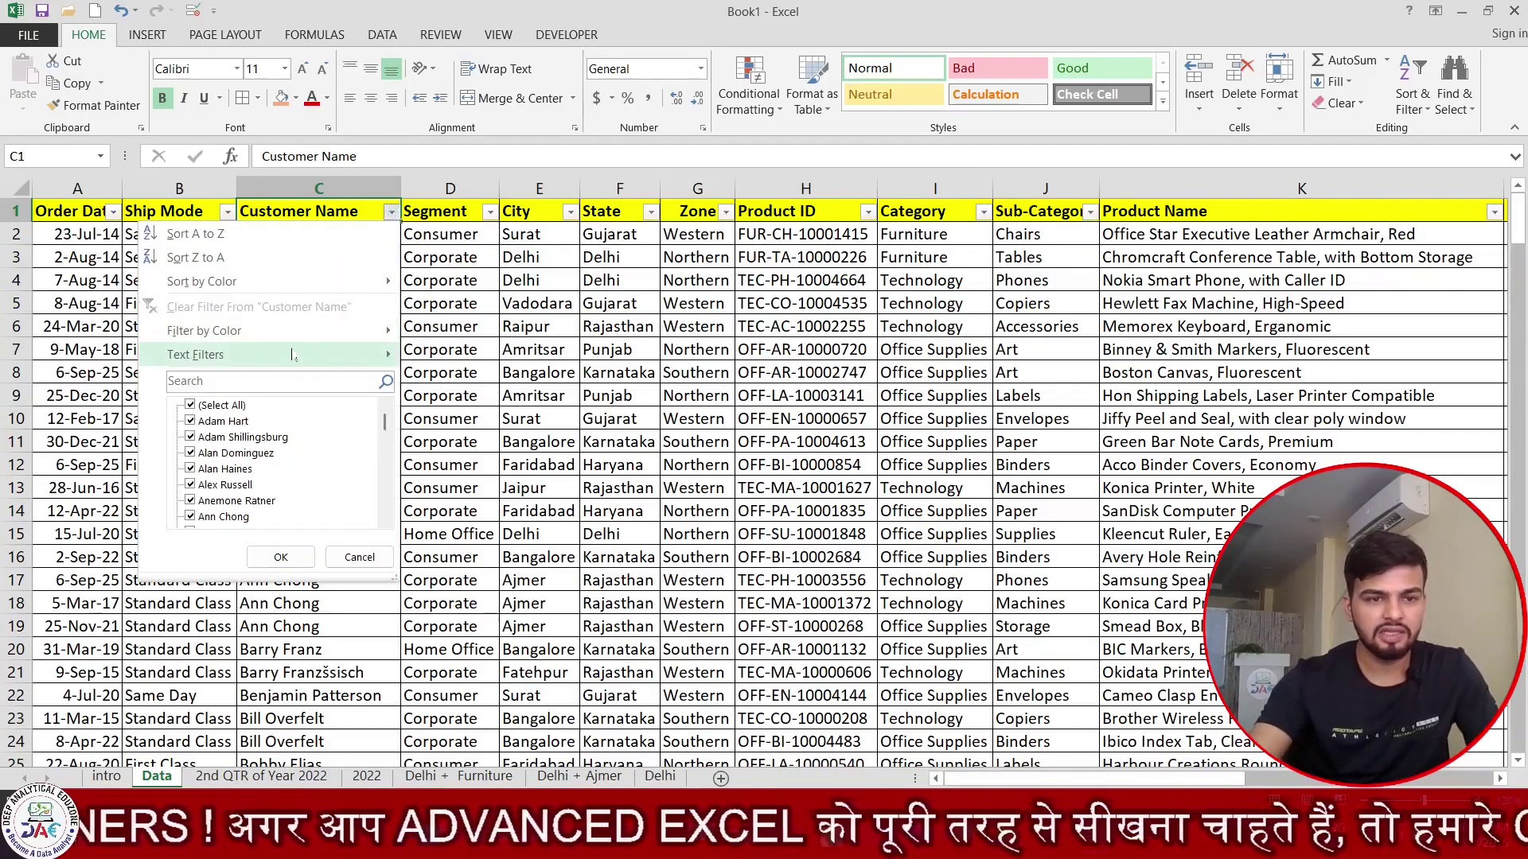
mouse_move(287, 355)
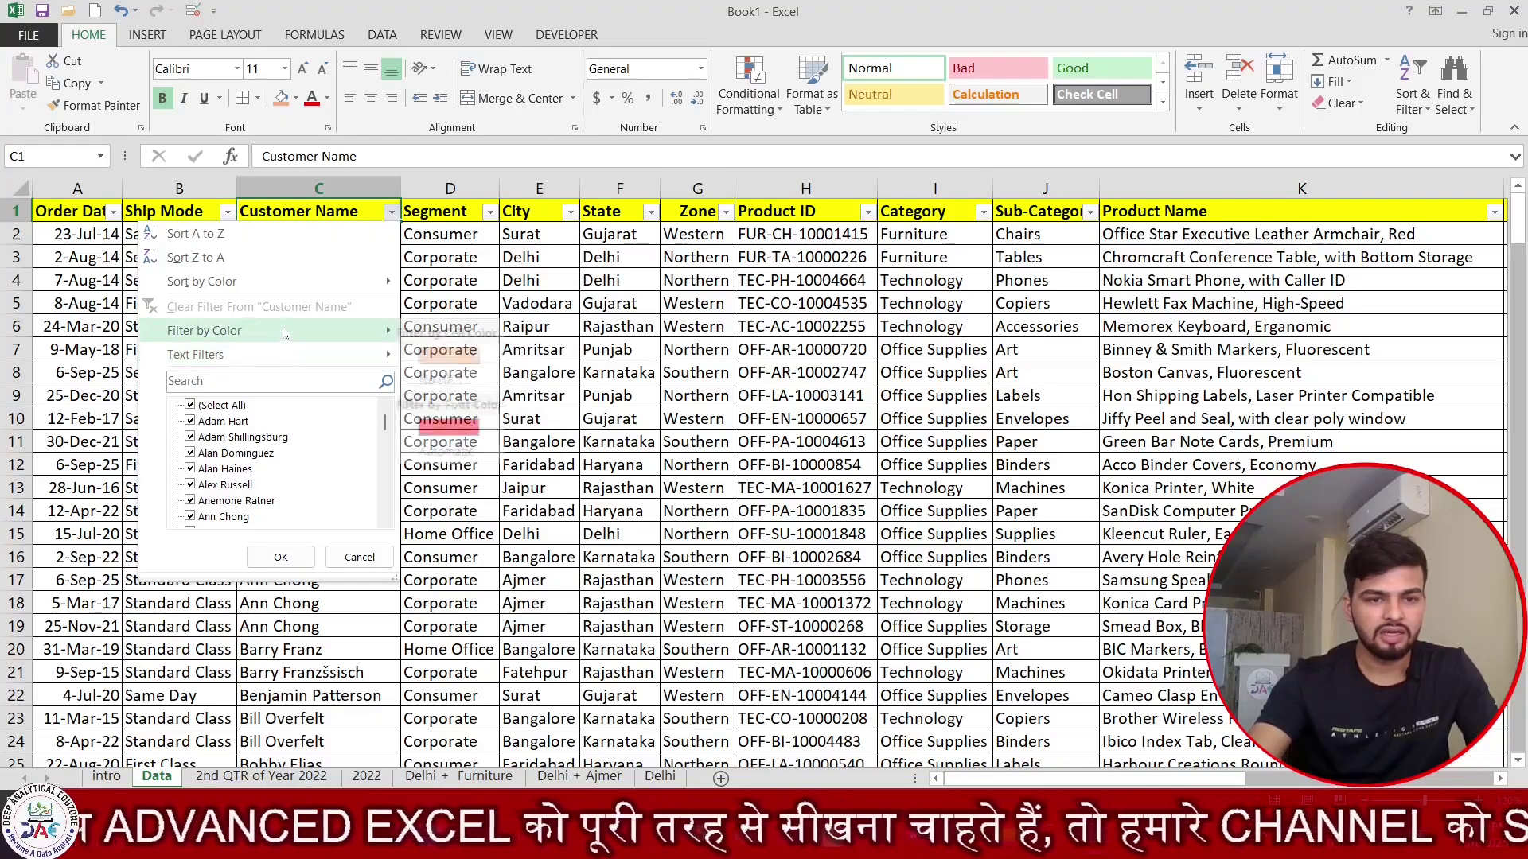
left_click(450, 430)
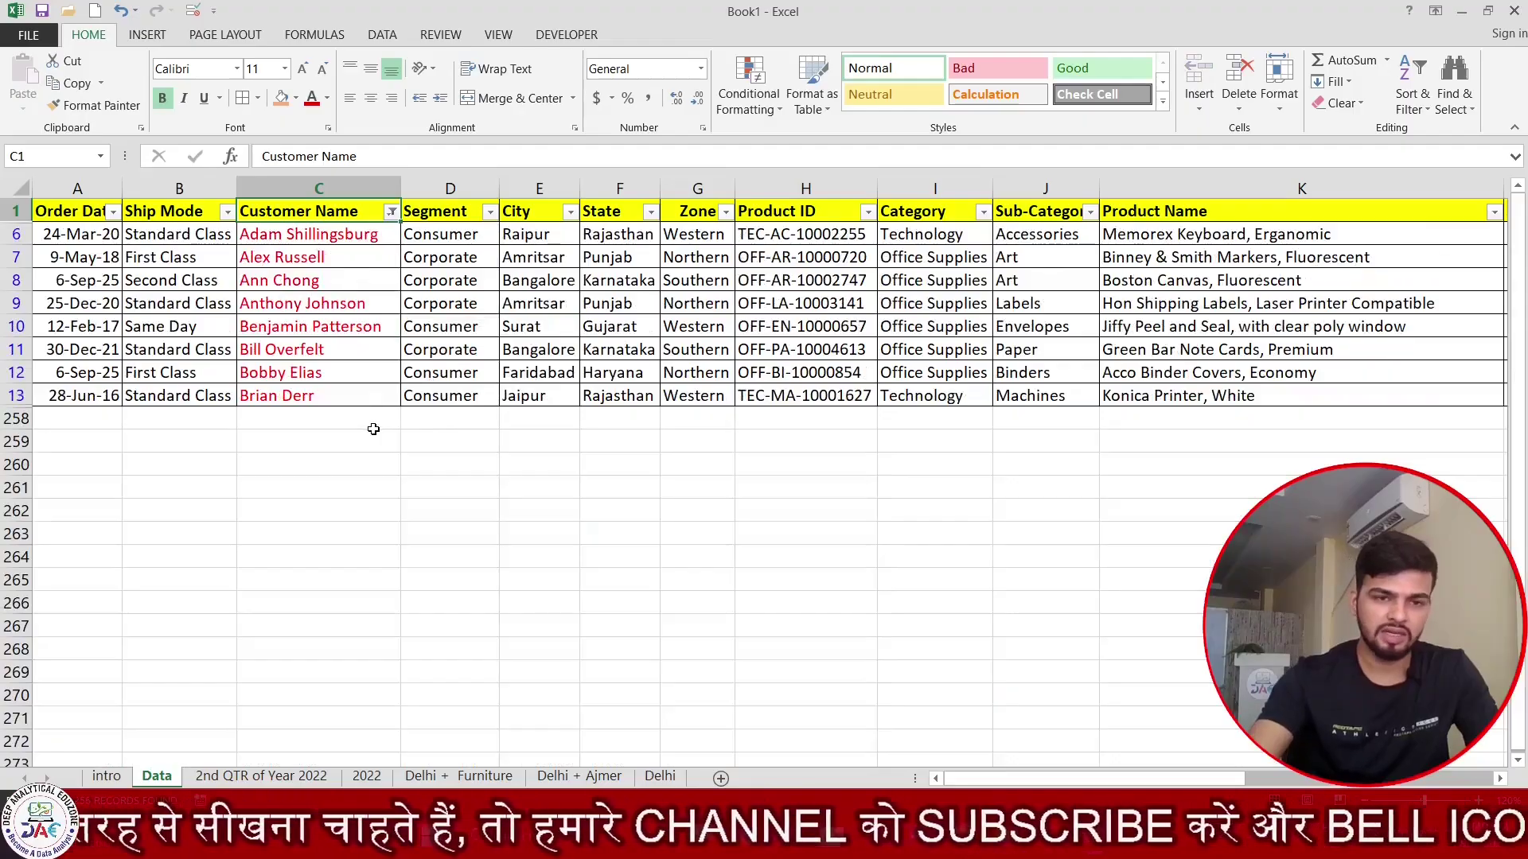
key("ctrl+shift+l")
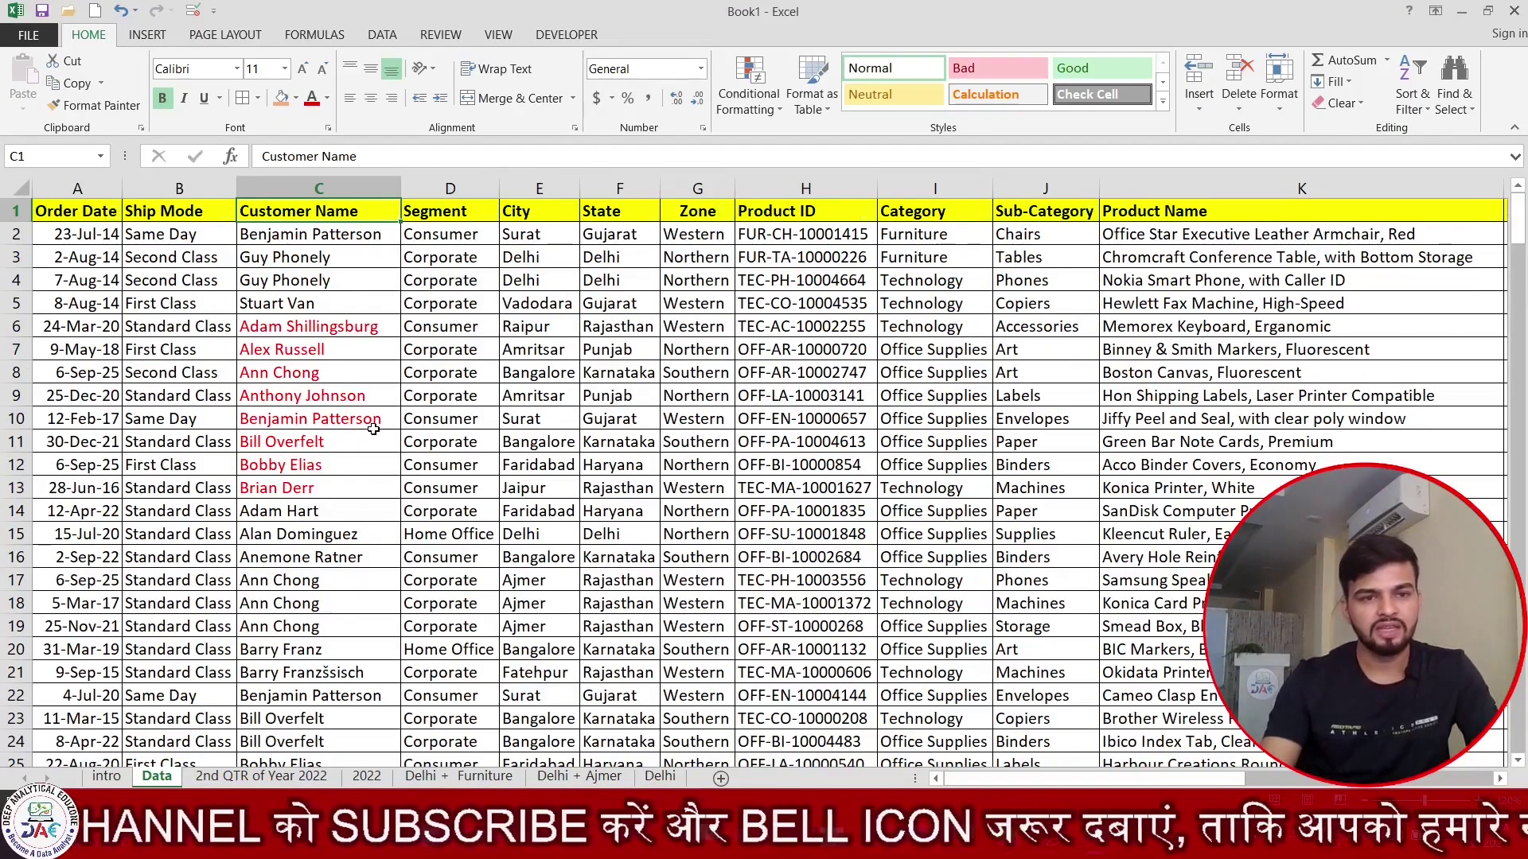
Look across the header row from Order Date to Order Priority and over the first data row.
key("Down")
key("Up")
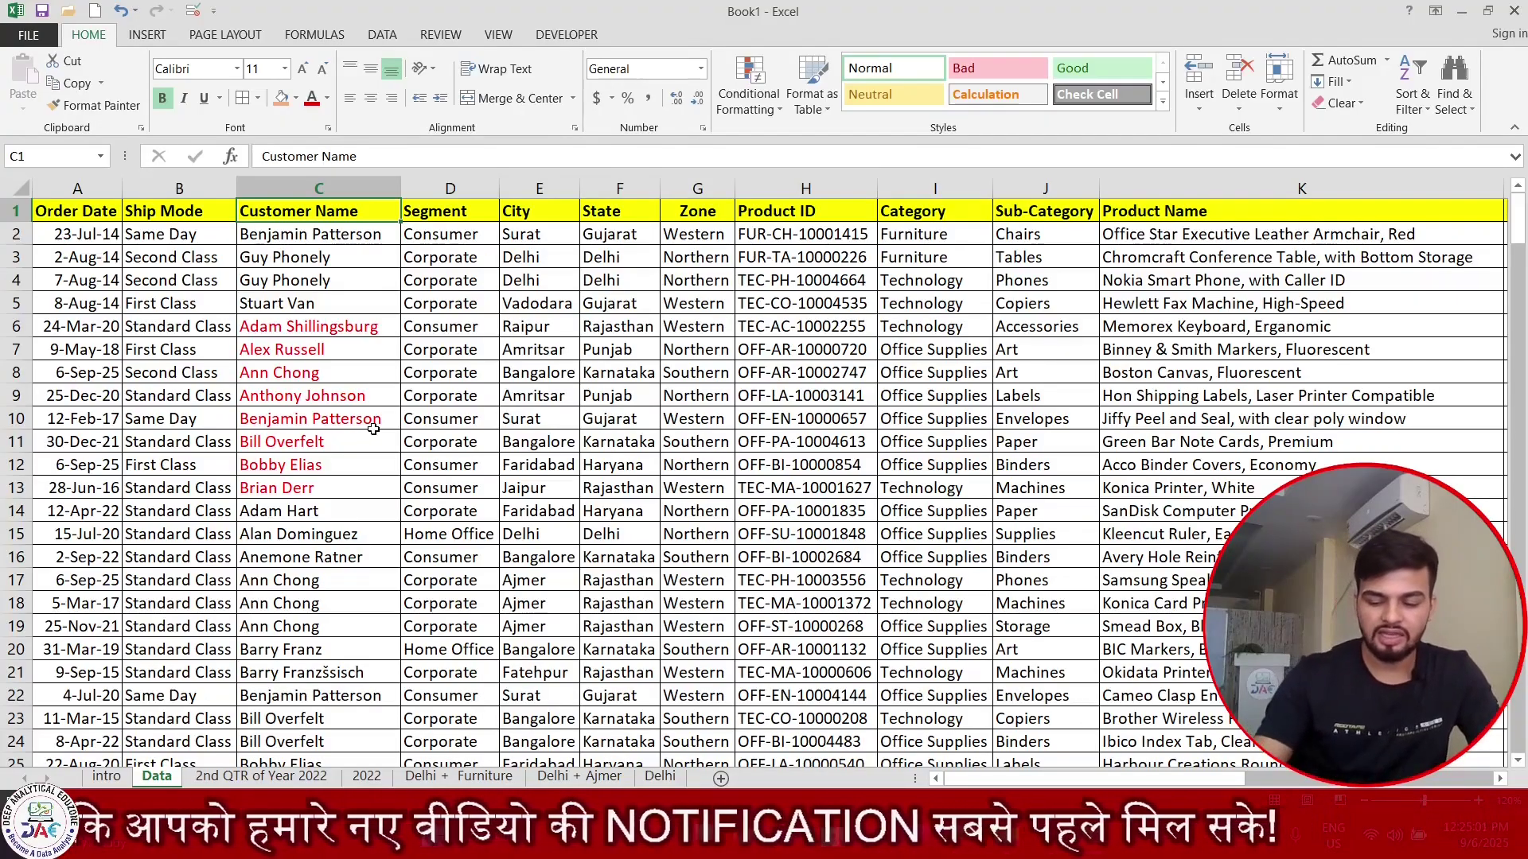
key("Right")
key("Right")
key("Right")
key("ctrl+Right")
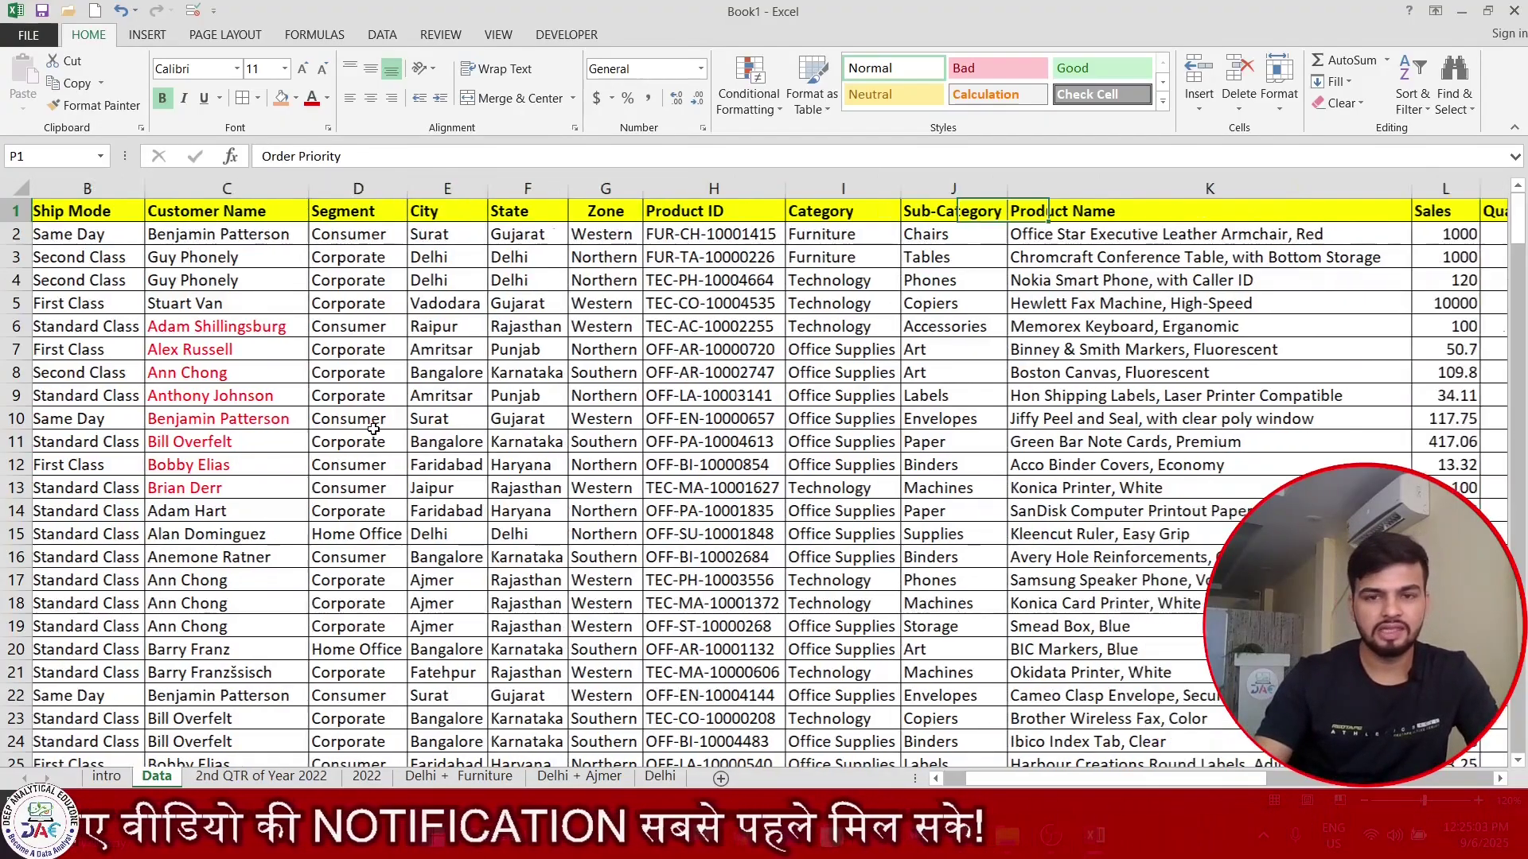
key("ctrl+Left")
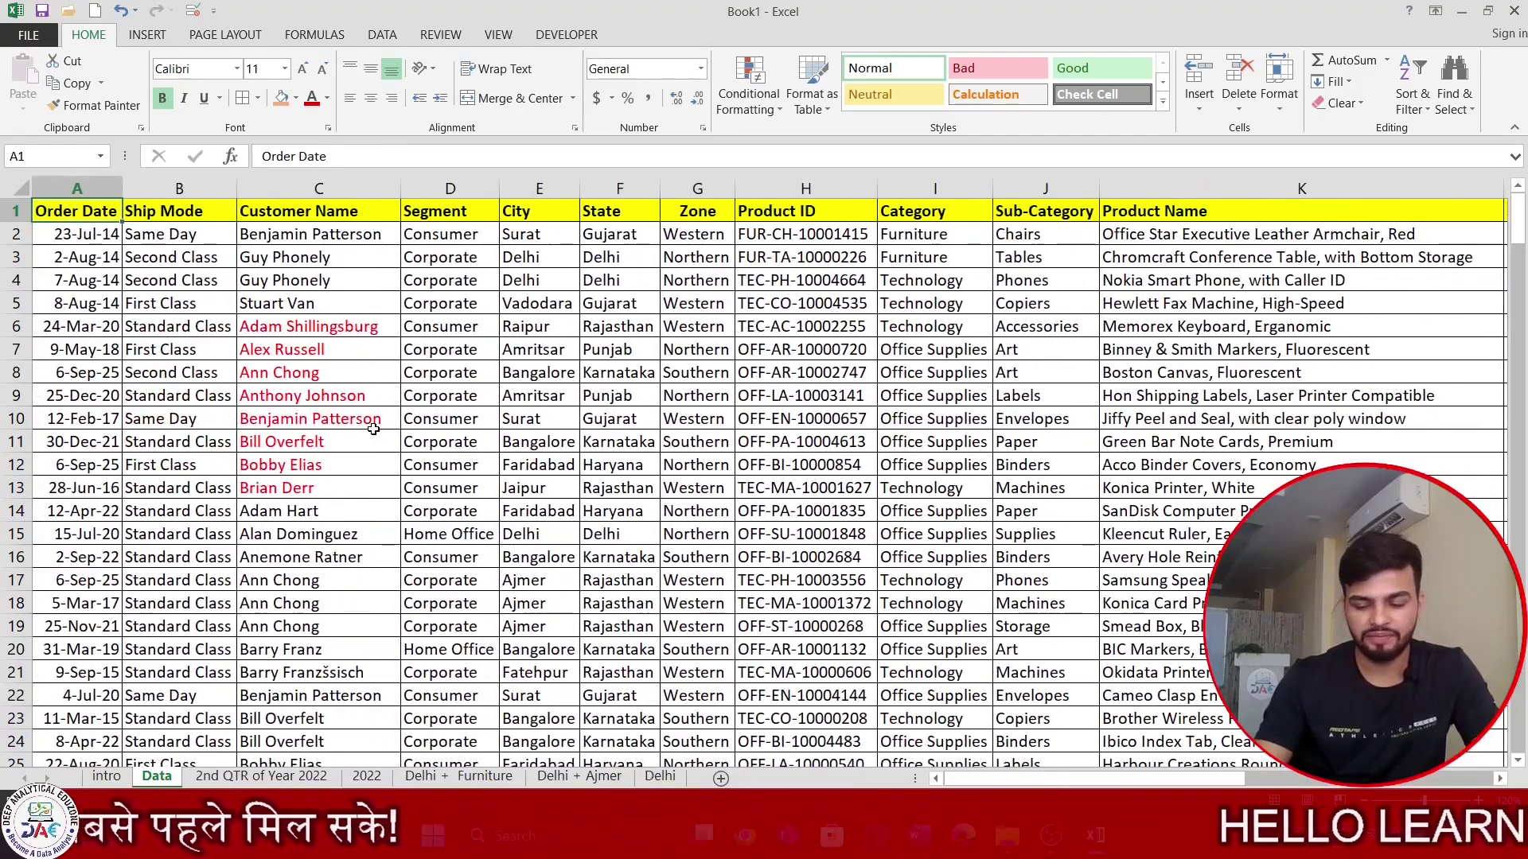
key("Down")
key("Up")
key("Right")
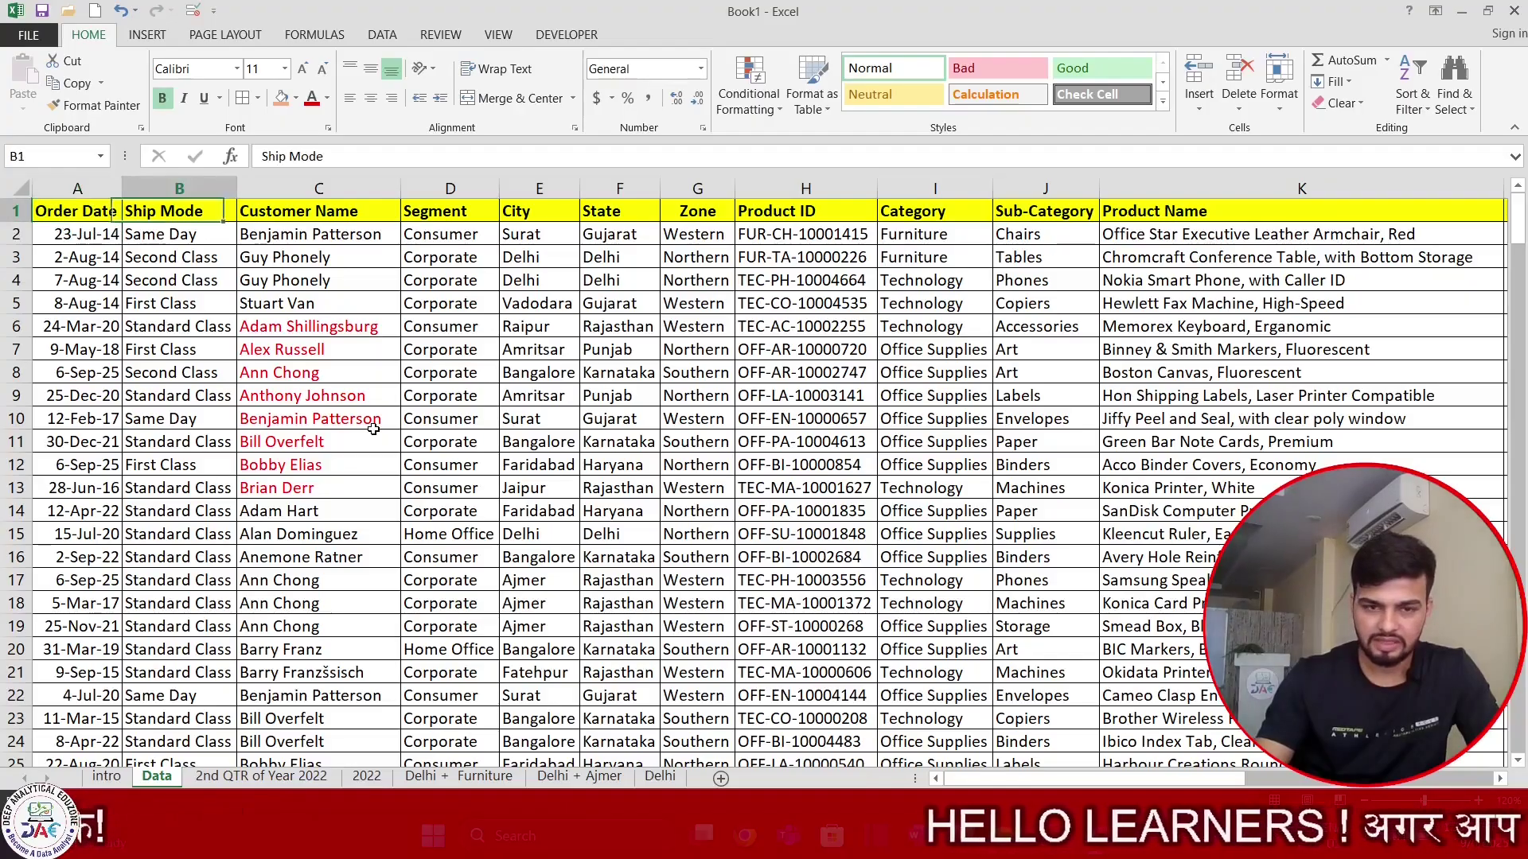
key("ctrl+Right")
scroll(373, 429, "right", 1)
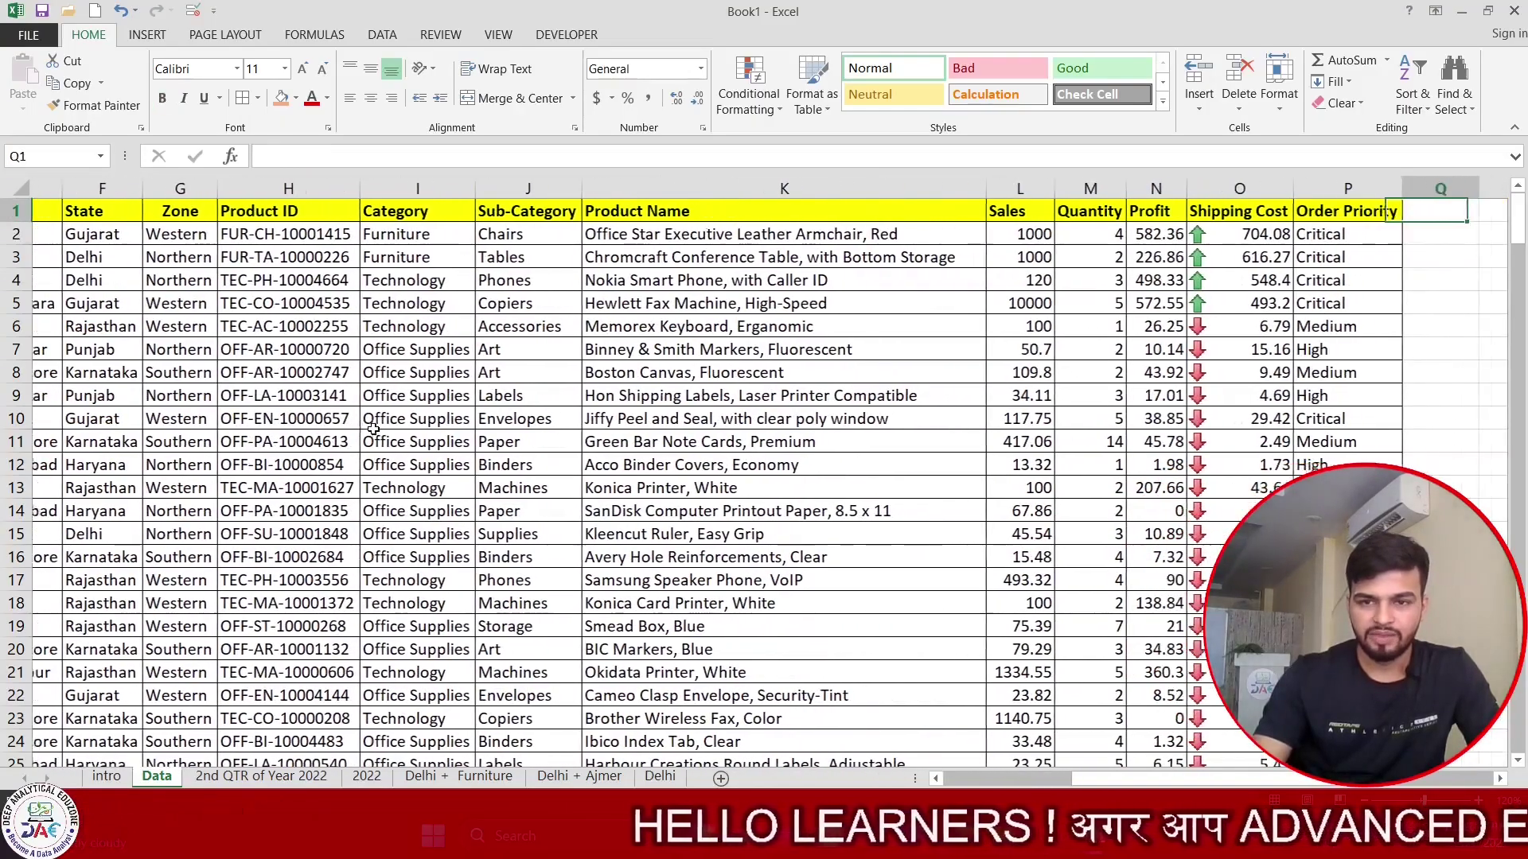
key("ctrl+Left")
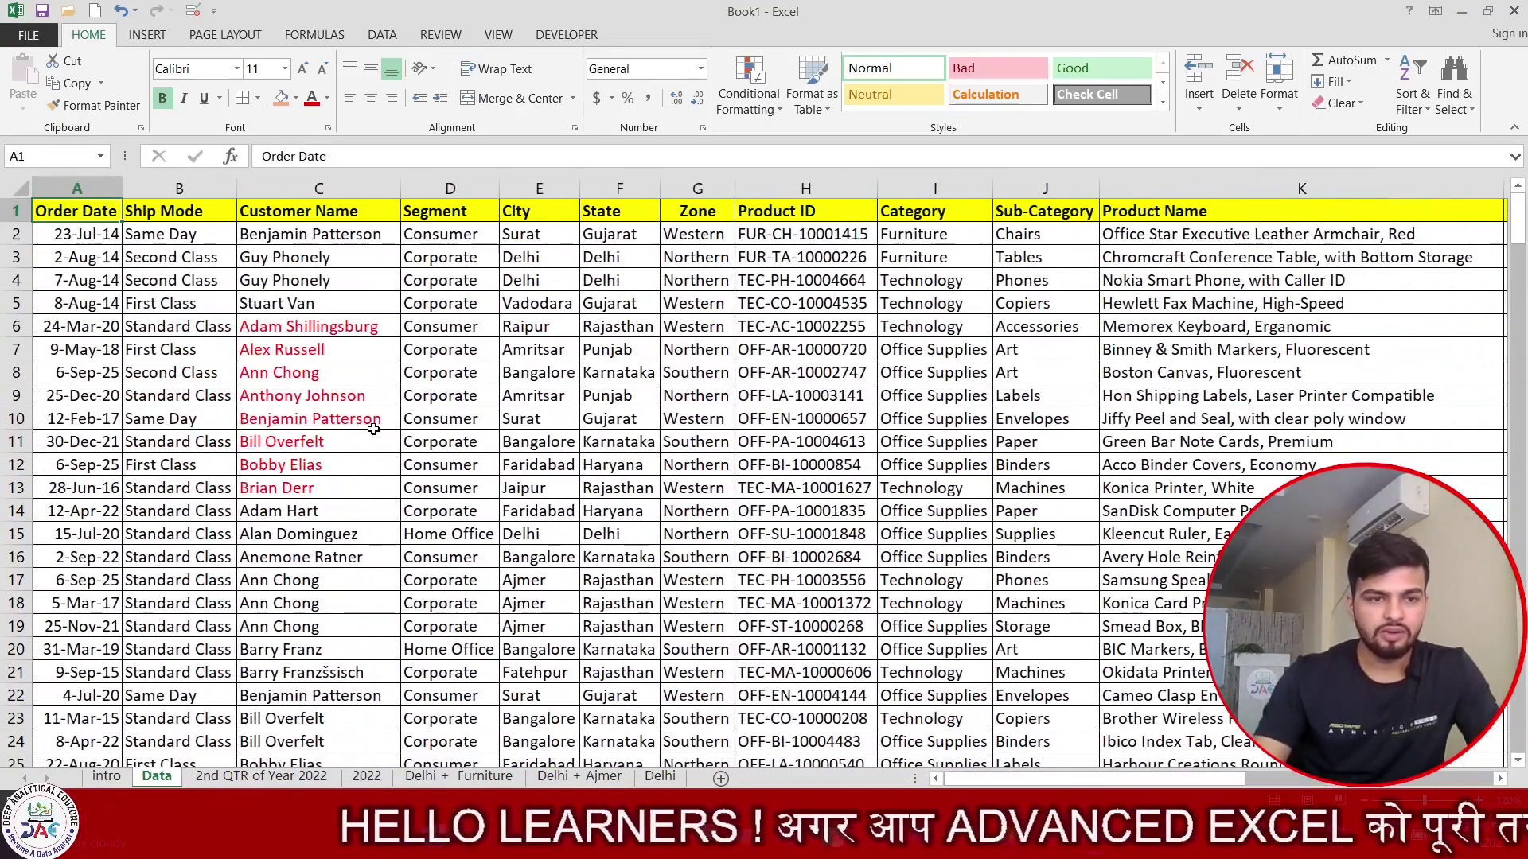
key("Down")
key("Right")
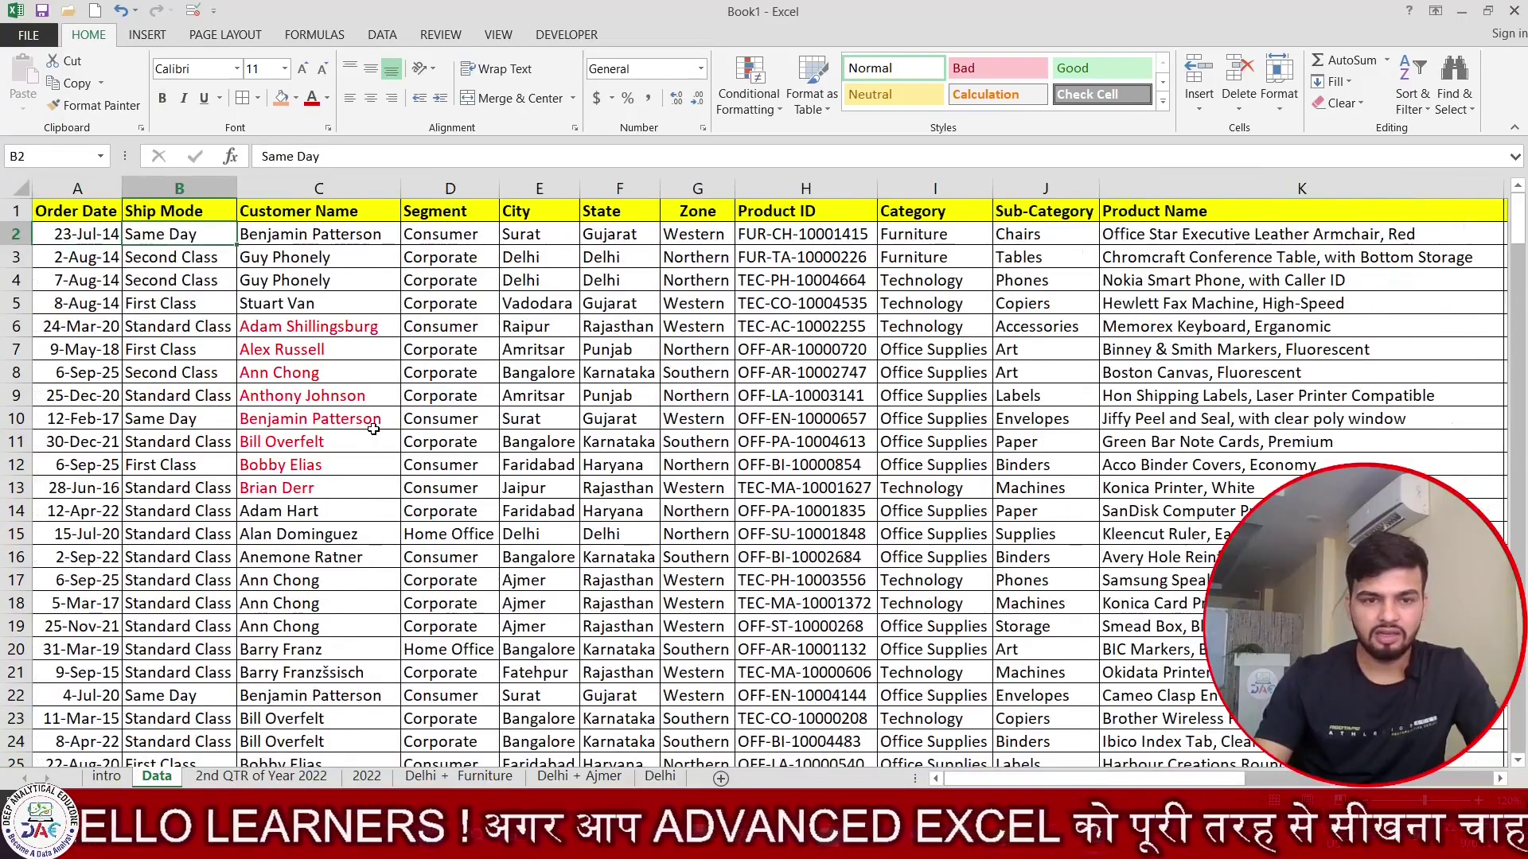
key("Right")
key("Right")
key("Right")
key("ctrl+Left")
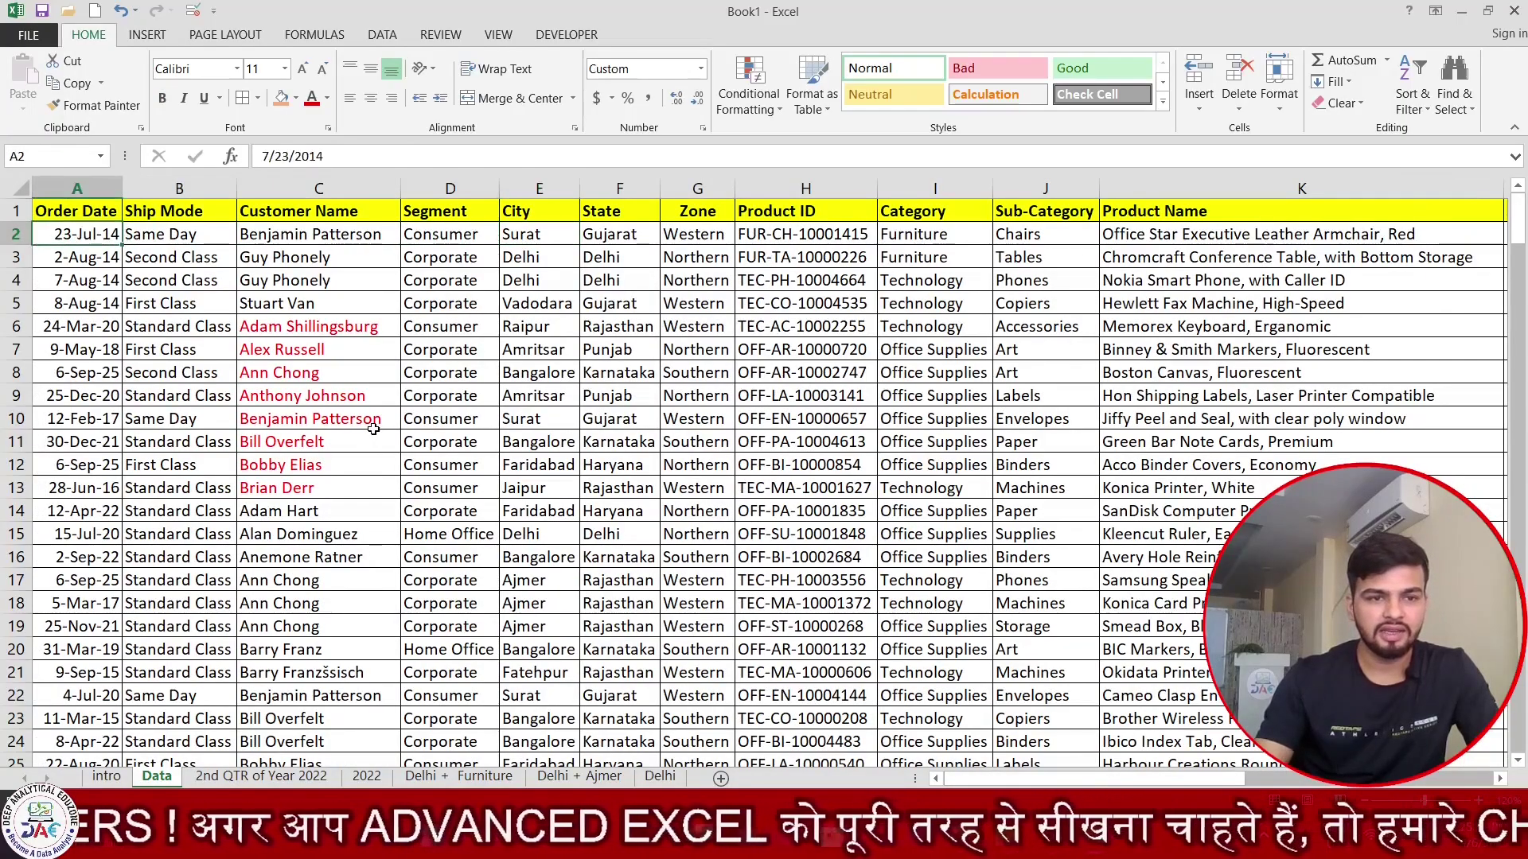
Insert a new column between Order Date and Ship Mode and give it the header Months.
key("Right")
key("Up")
key("ctrl+space")
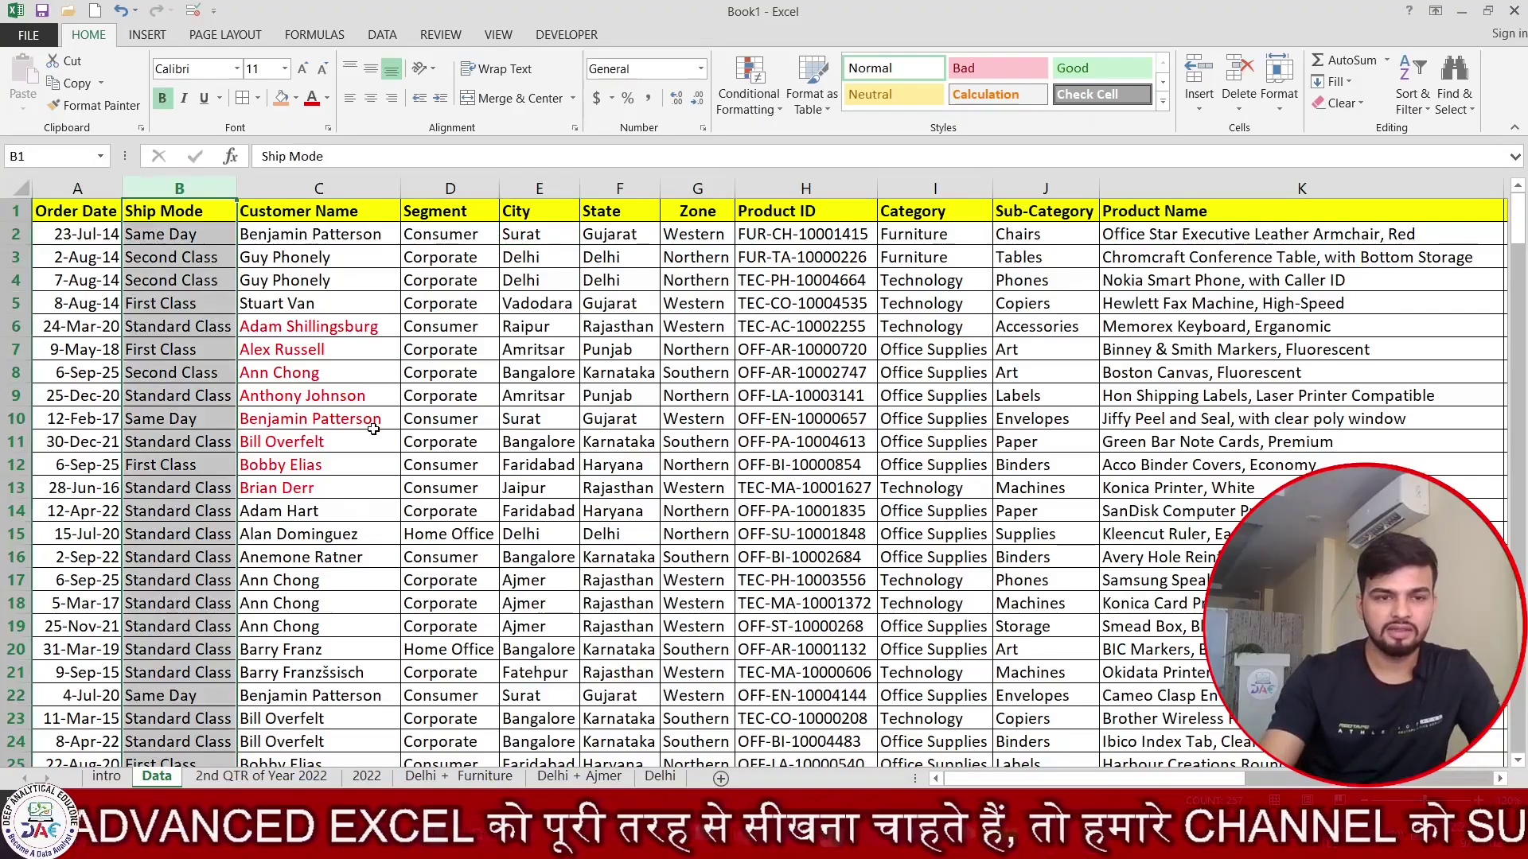
key("ctrl+shift+plus")
key("Down")
key("Up")
type("Months")
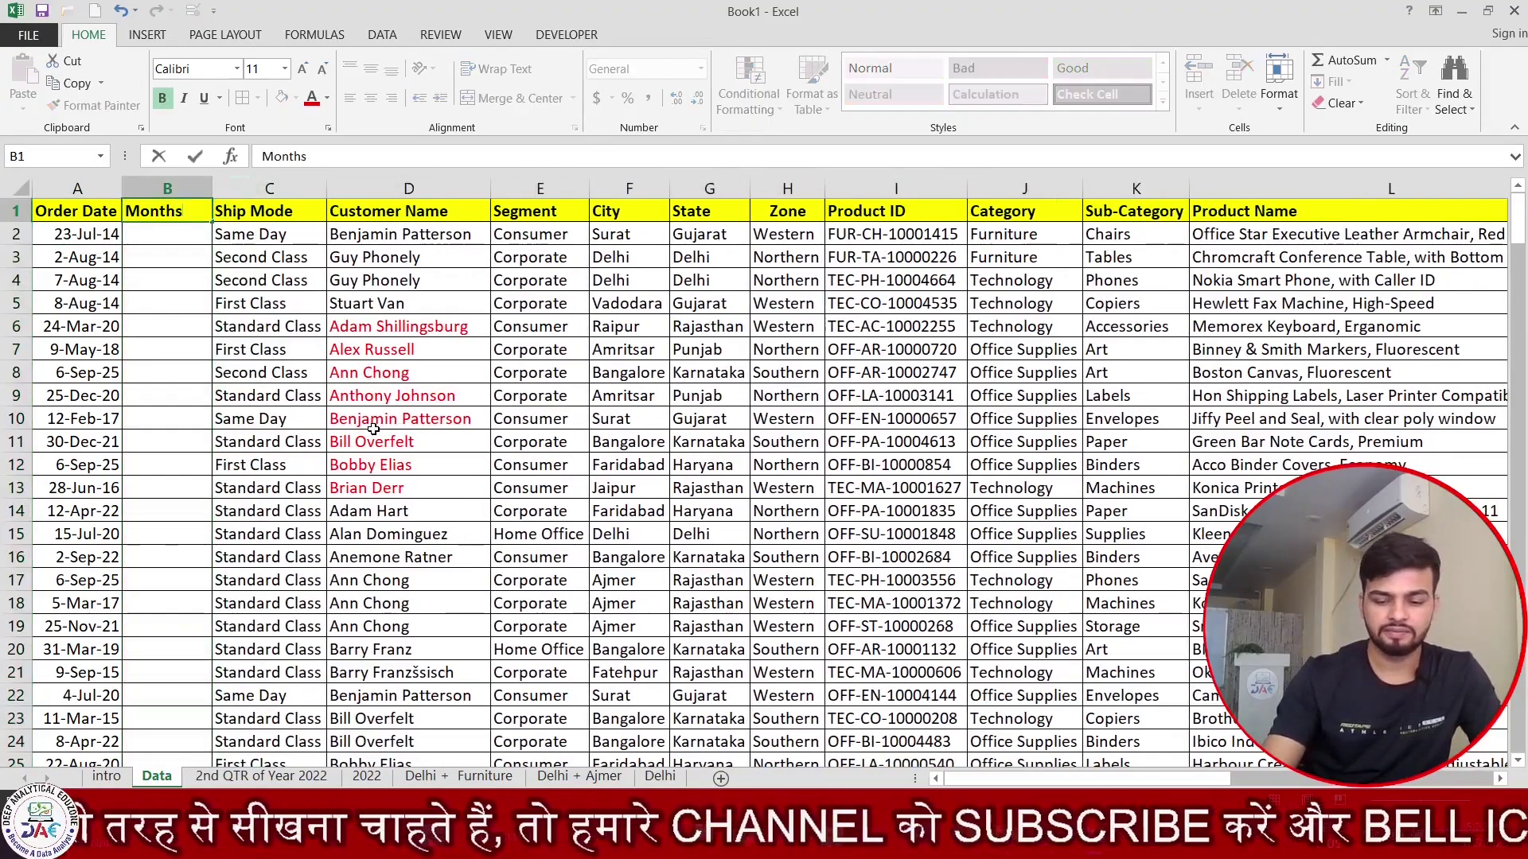
key("Return")
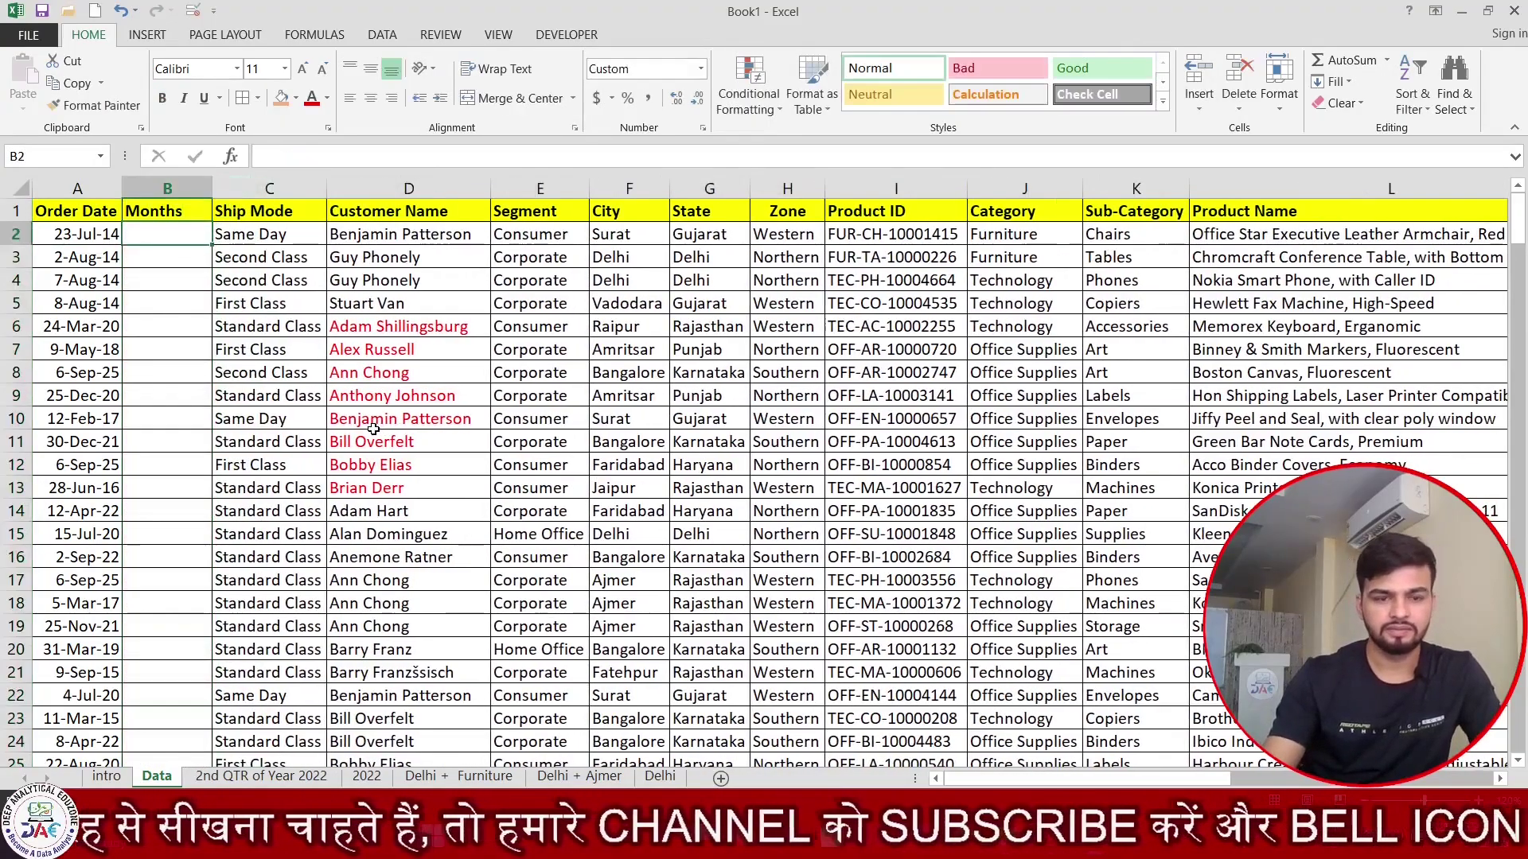
Enter the formula =TEXT(A2,"MMMM") in cell B2 to extract the full month name from the order date.
type("=TEXT(")
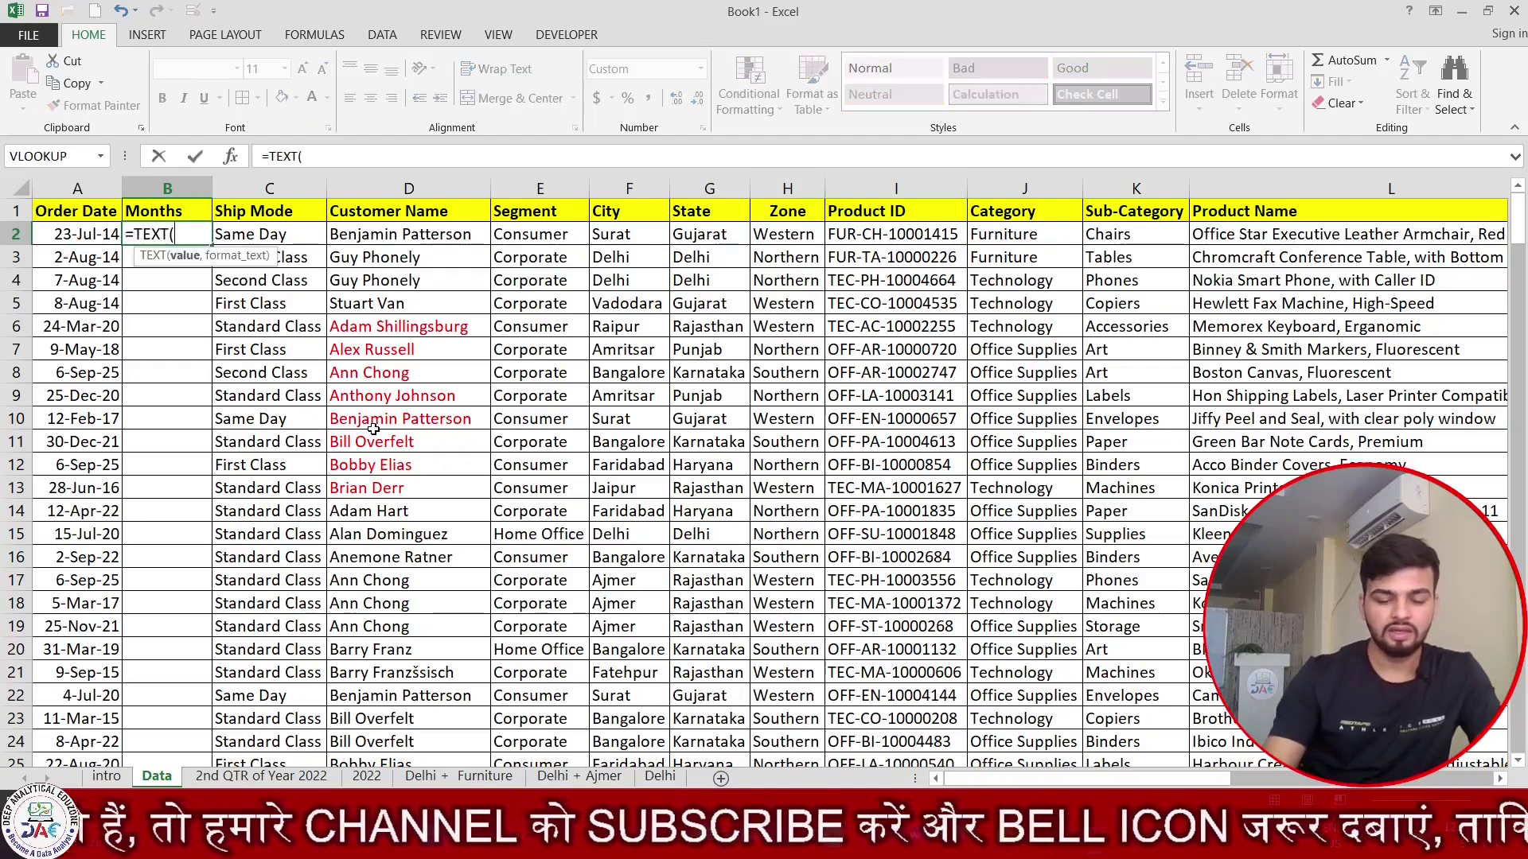
key("Left")
type(",\"")
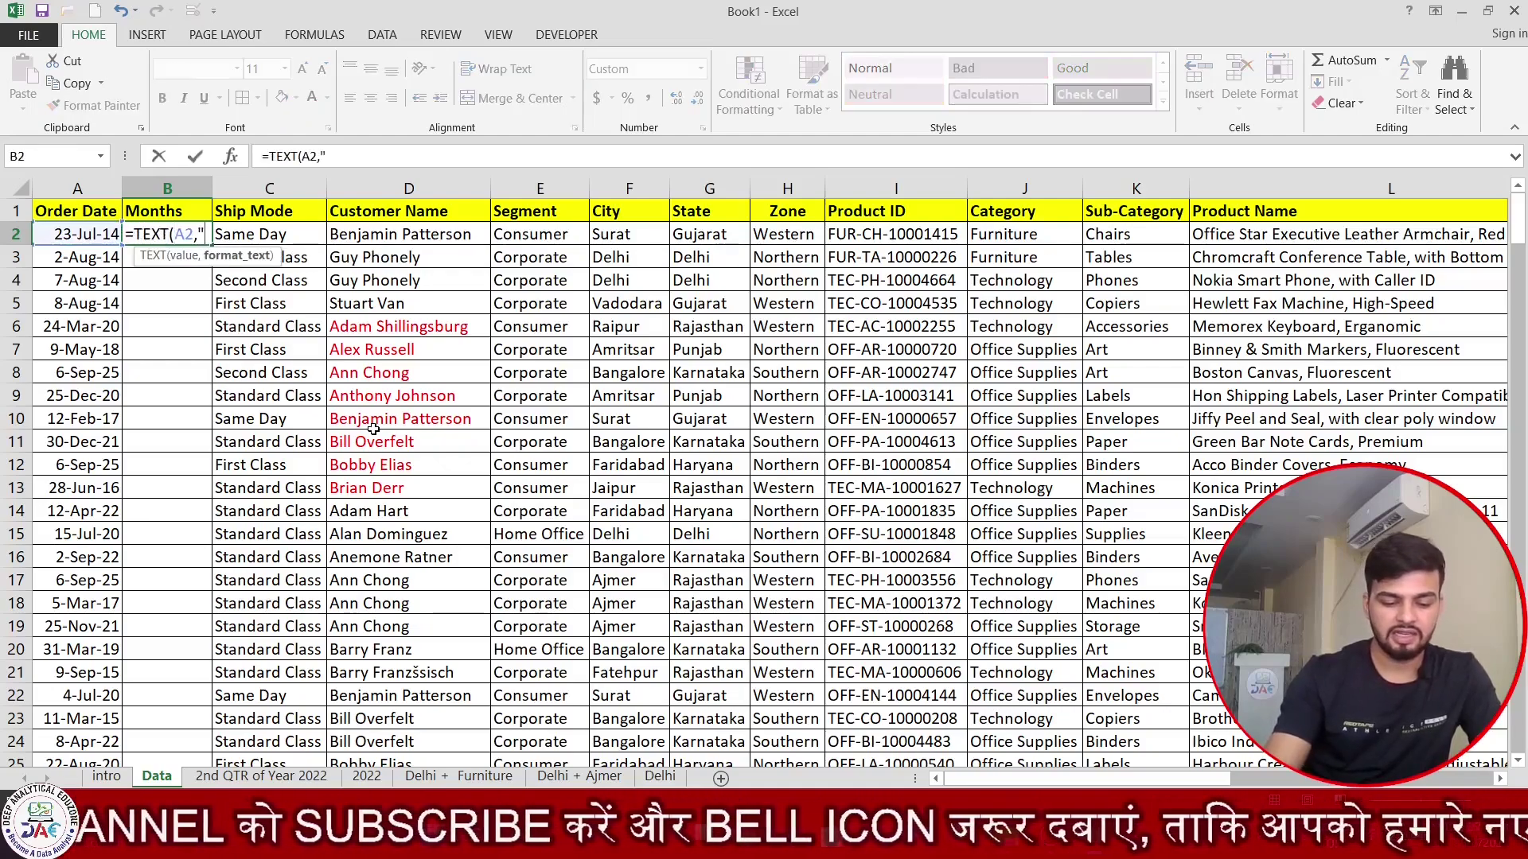
type("MM")
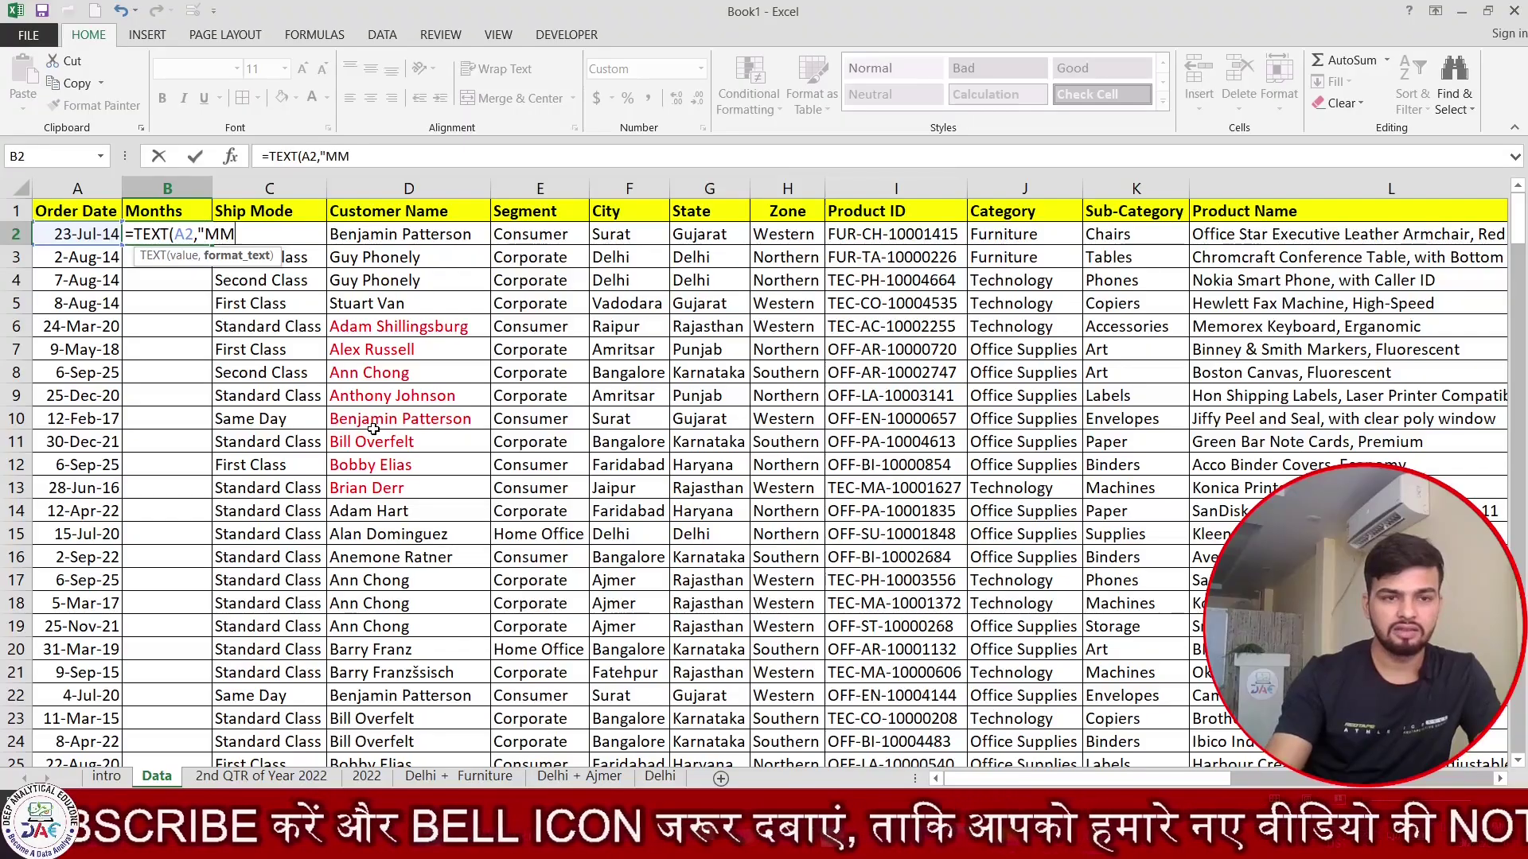
type("MM\"")
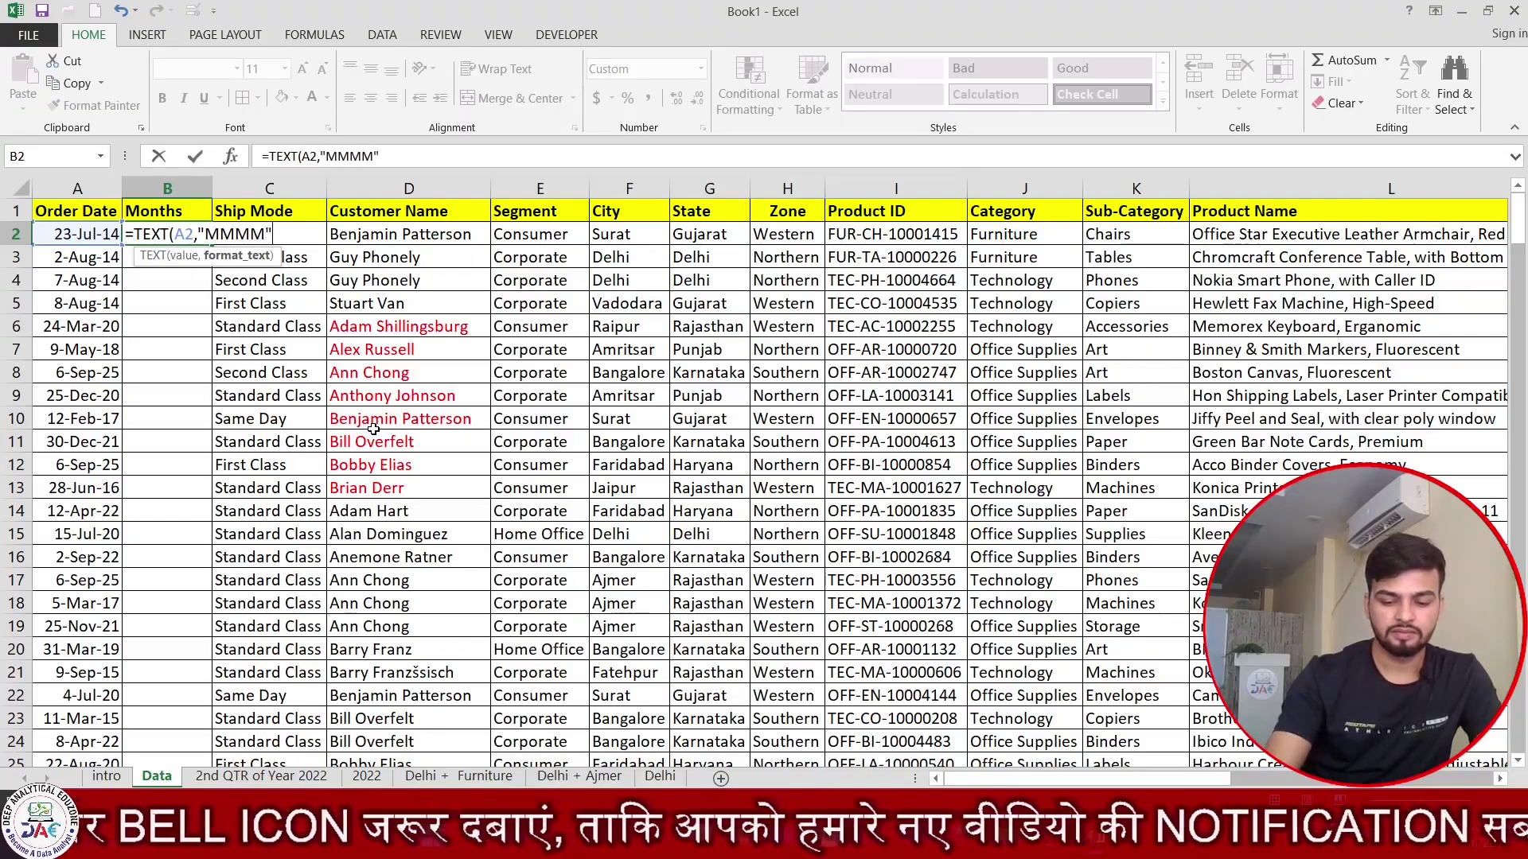
type(")")
key("Return")
key("Up")
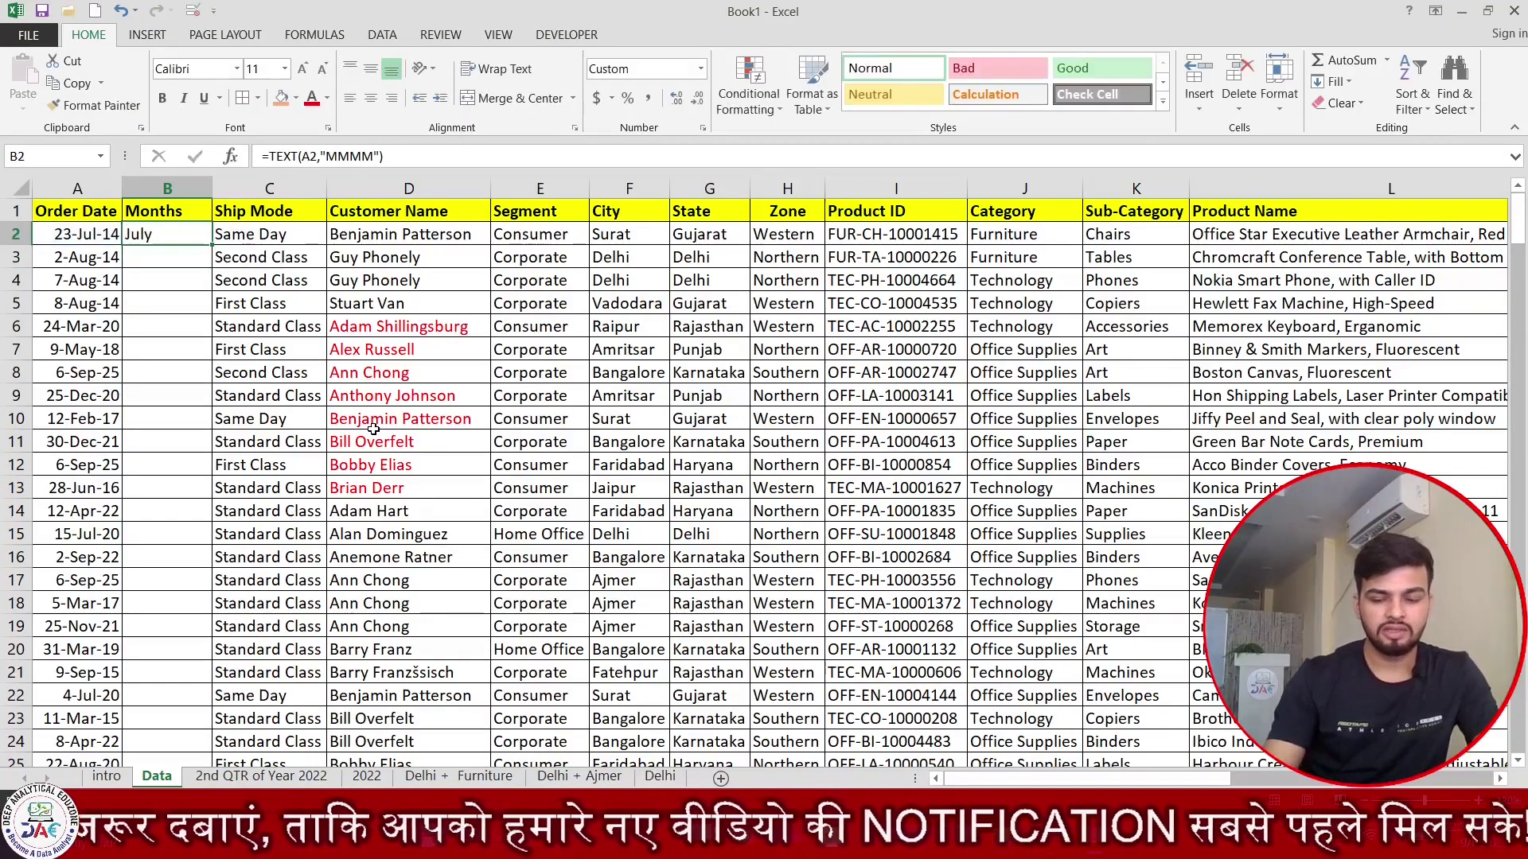
Fill the month name formula down the Months column to row 257 and copy the filled cells.
key("Left")
key("ctrl+Down")
key("Right")
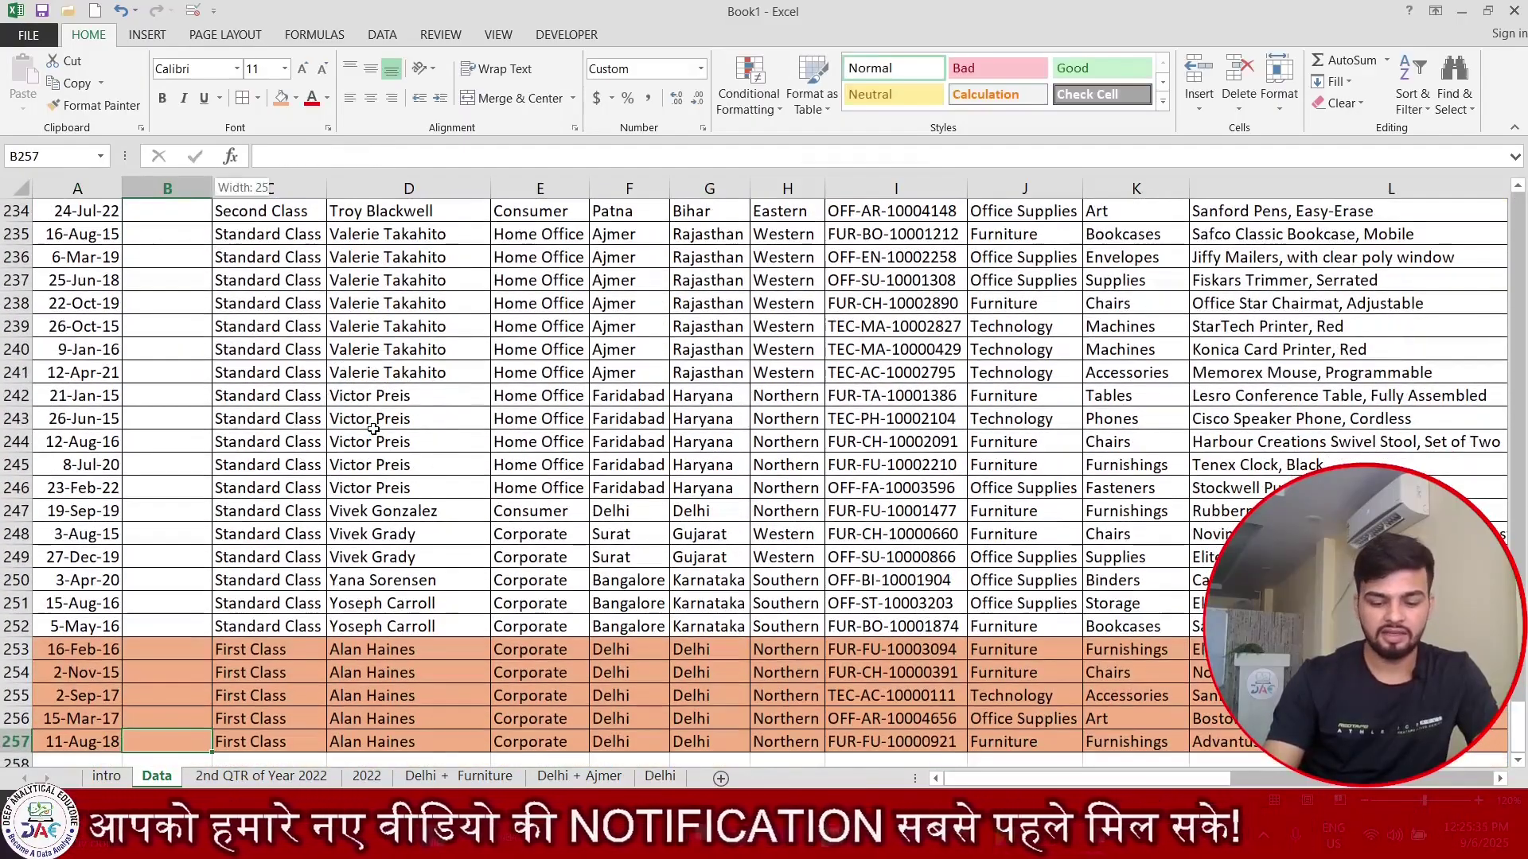
key("ctrl+shift+Up")
key("ctrl+d")
key("ctrl+c")
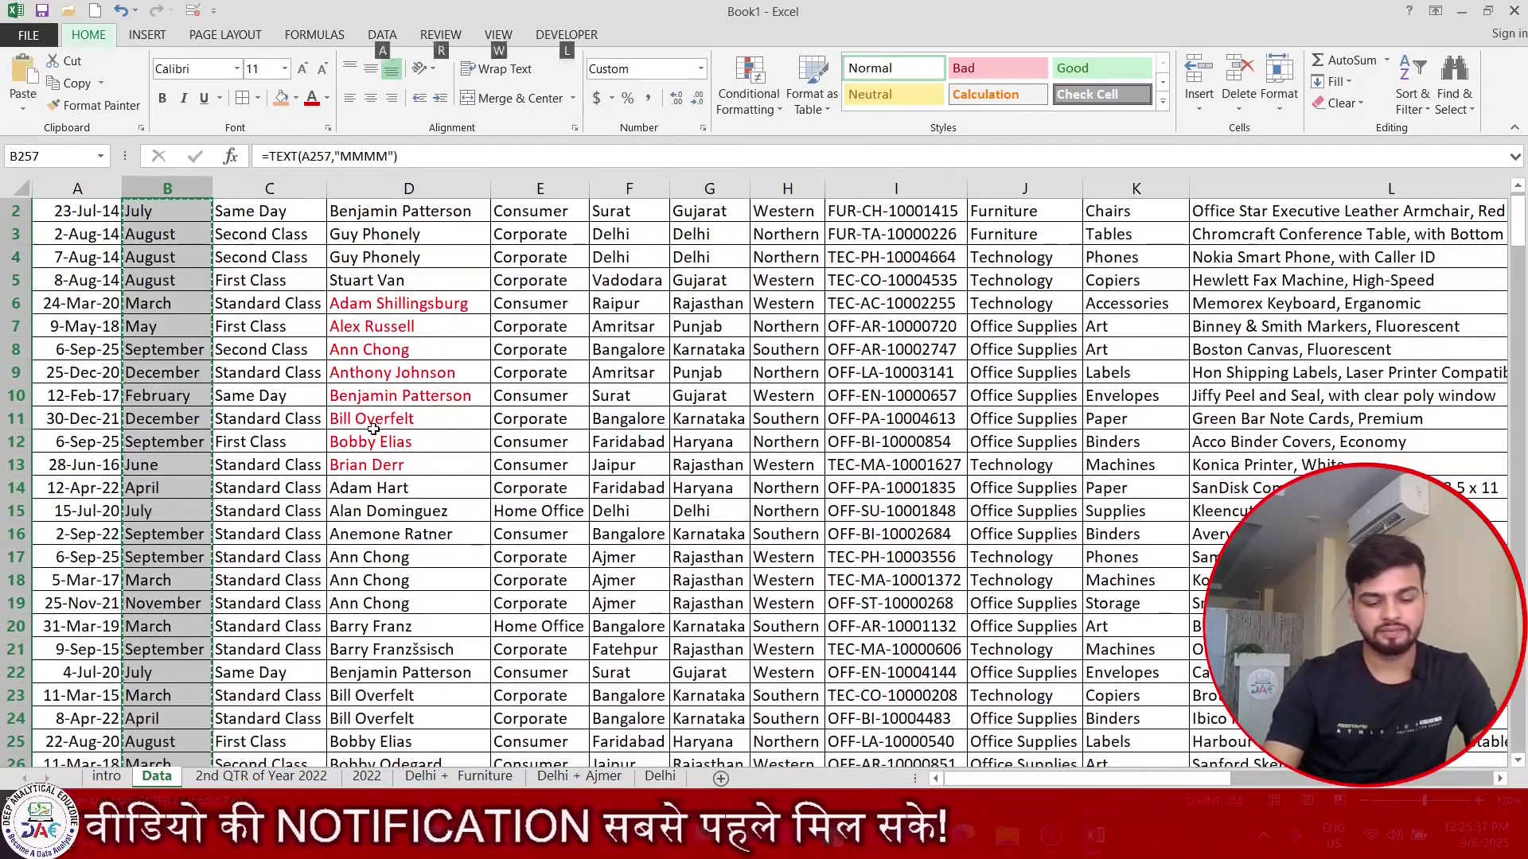
Replace the formulas in the Months column with their values and turn on filtering for the header row.
key("ctrl+alt+v")
key("v")
key("Return")
key("ctrl+Up")
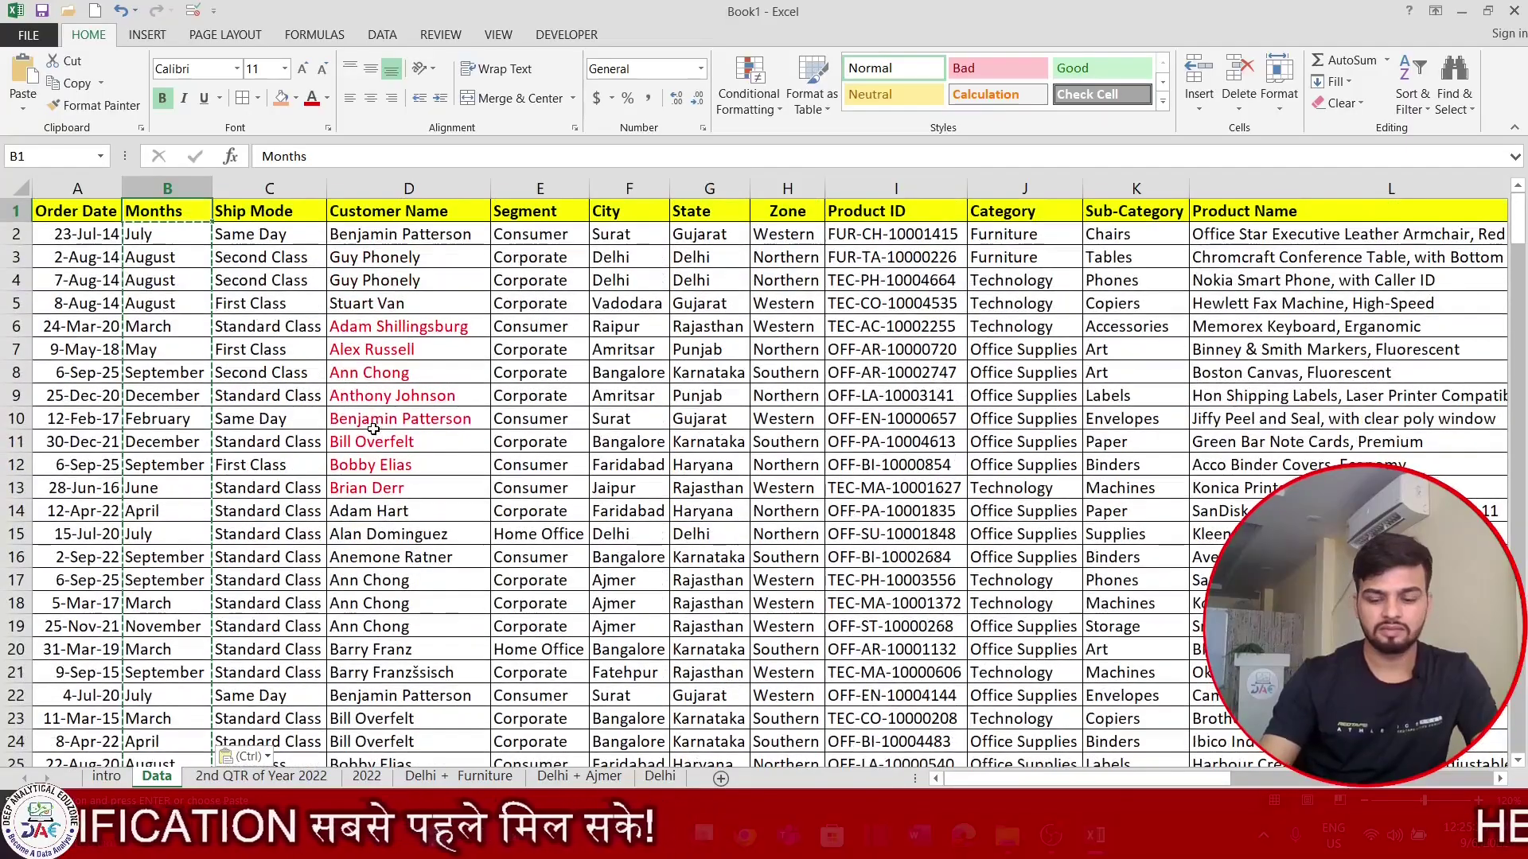
key("ctrl+shift+l")
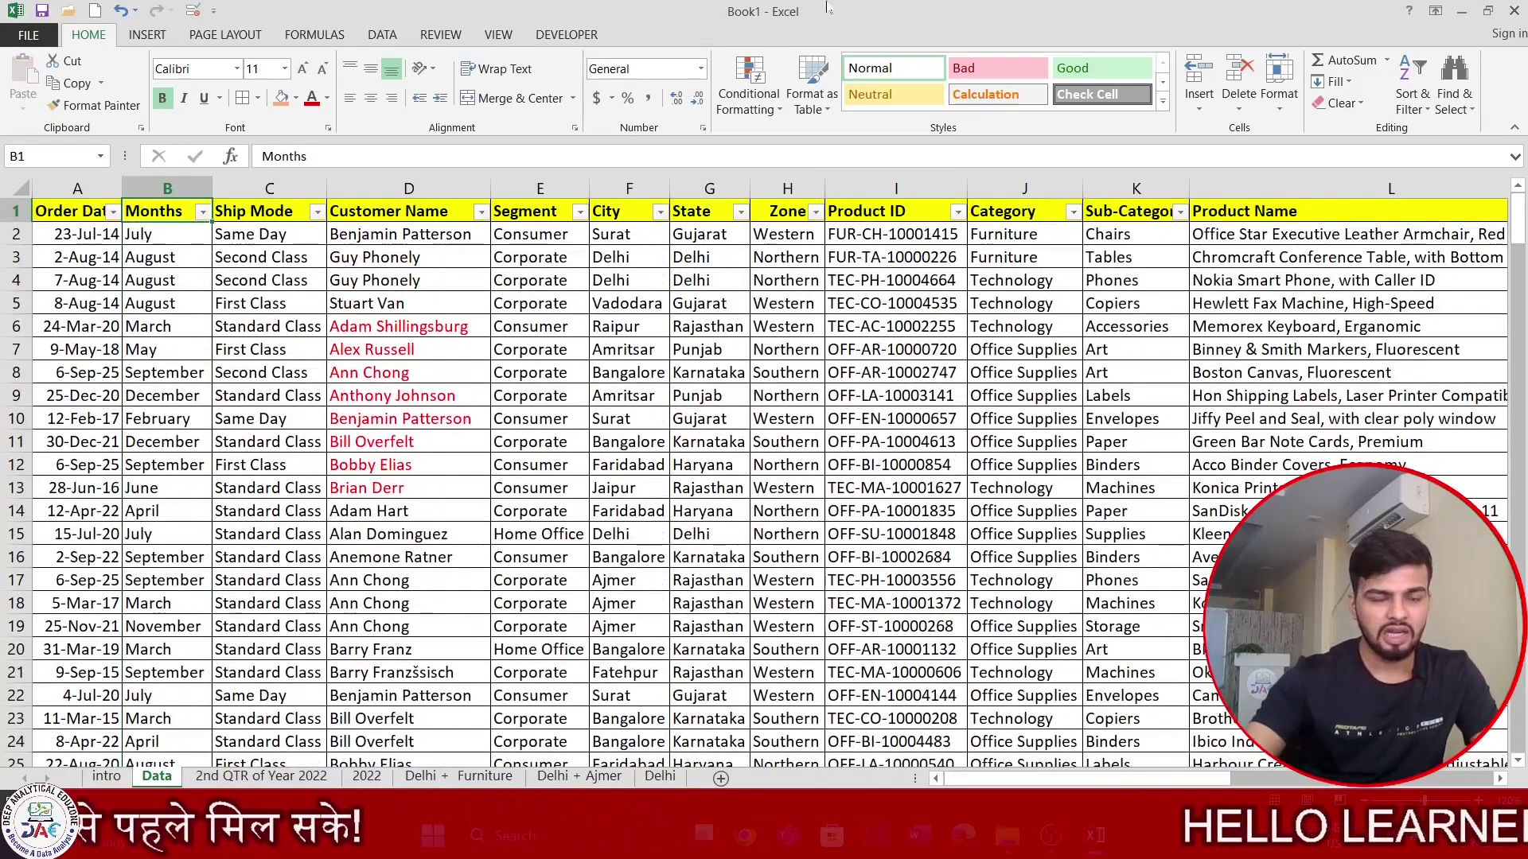
left_click(385, 601)
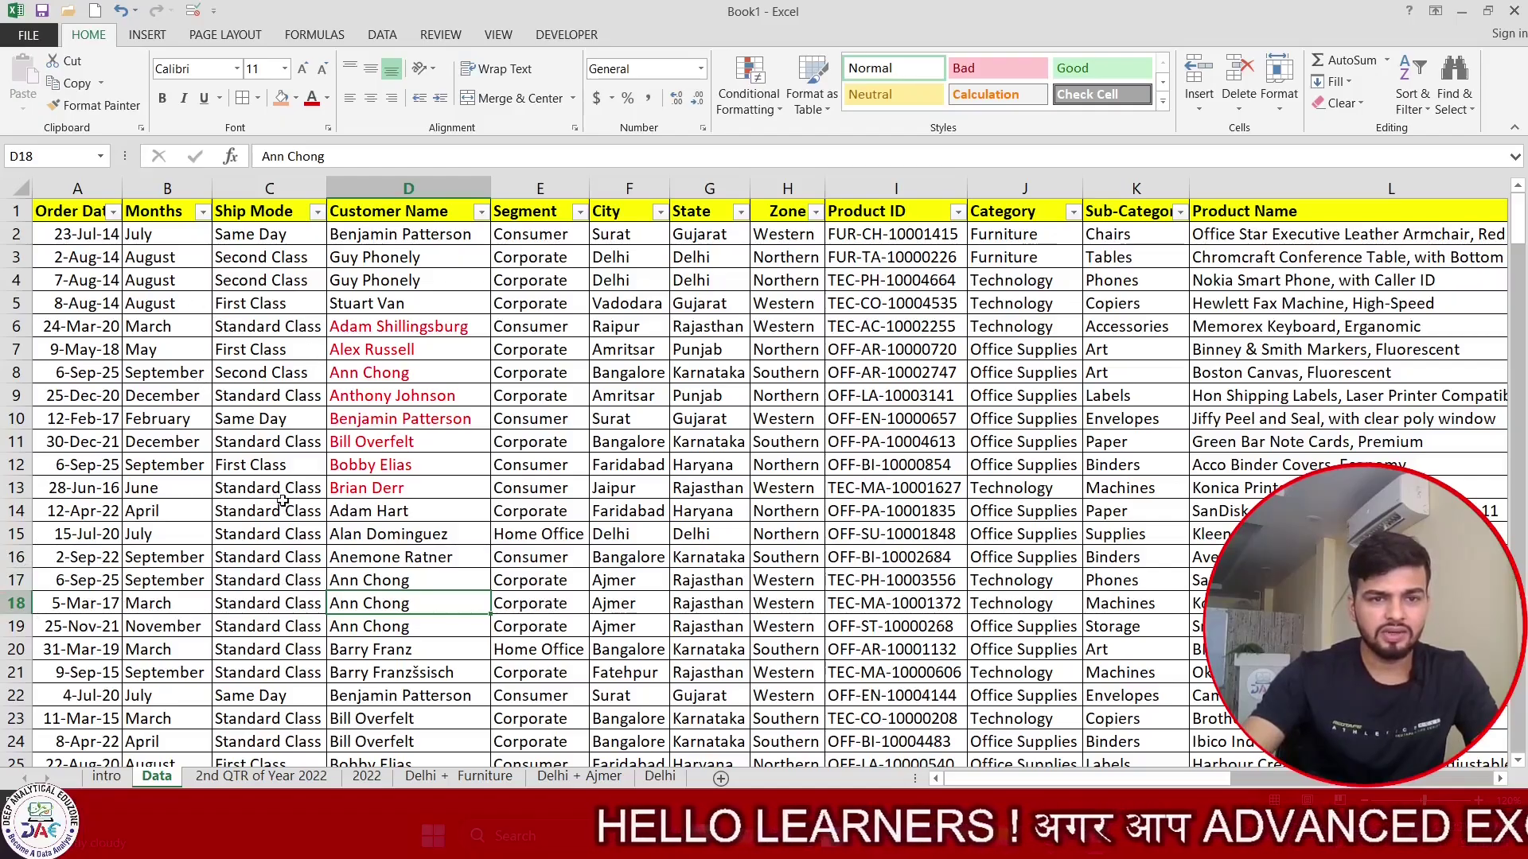
Delete the Order Date column so that Months becomes the first column.
left_click(78, 186)
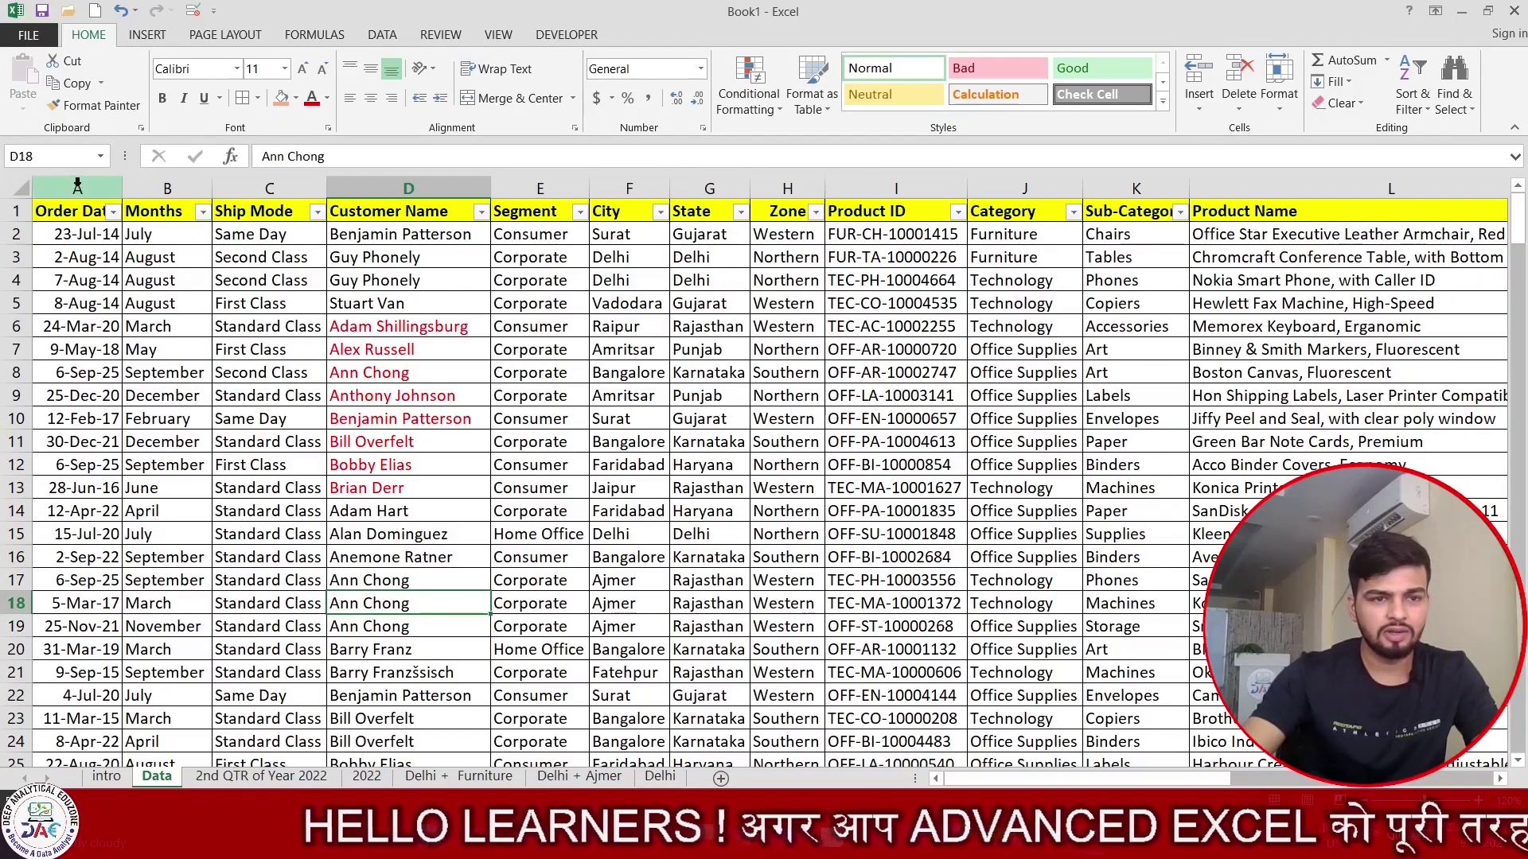
right_click(79, 189)
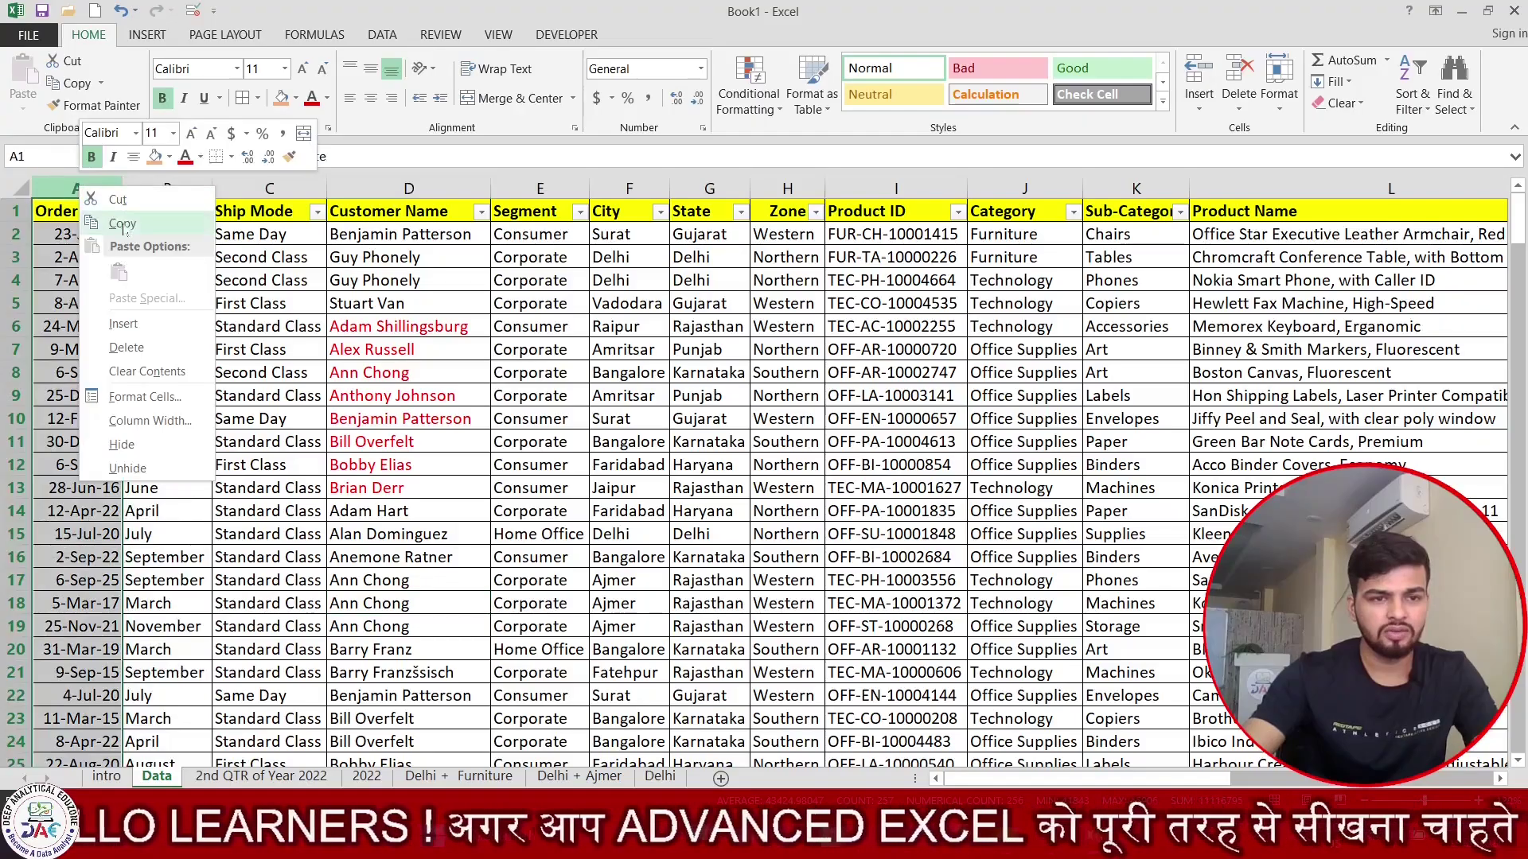
left_click(127, 347)
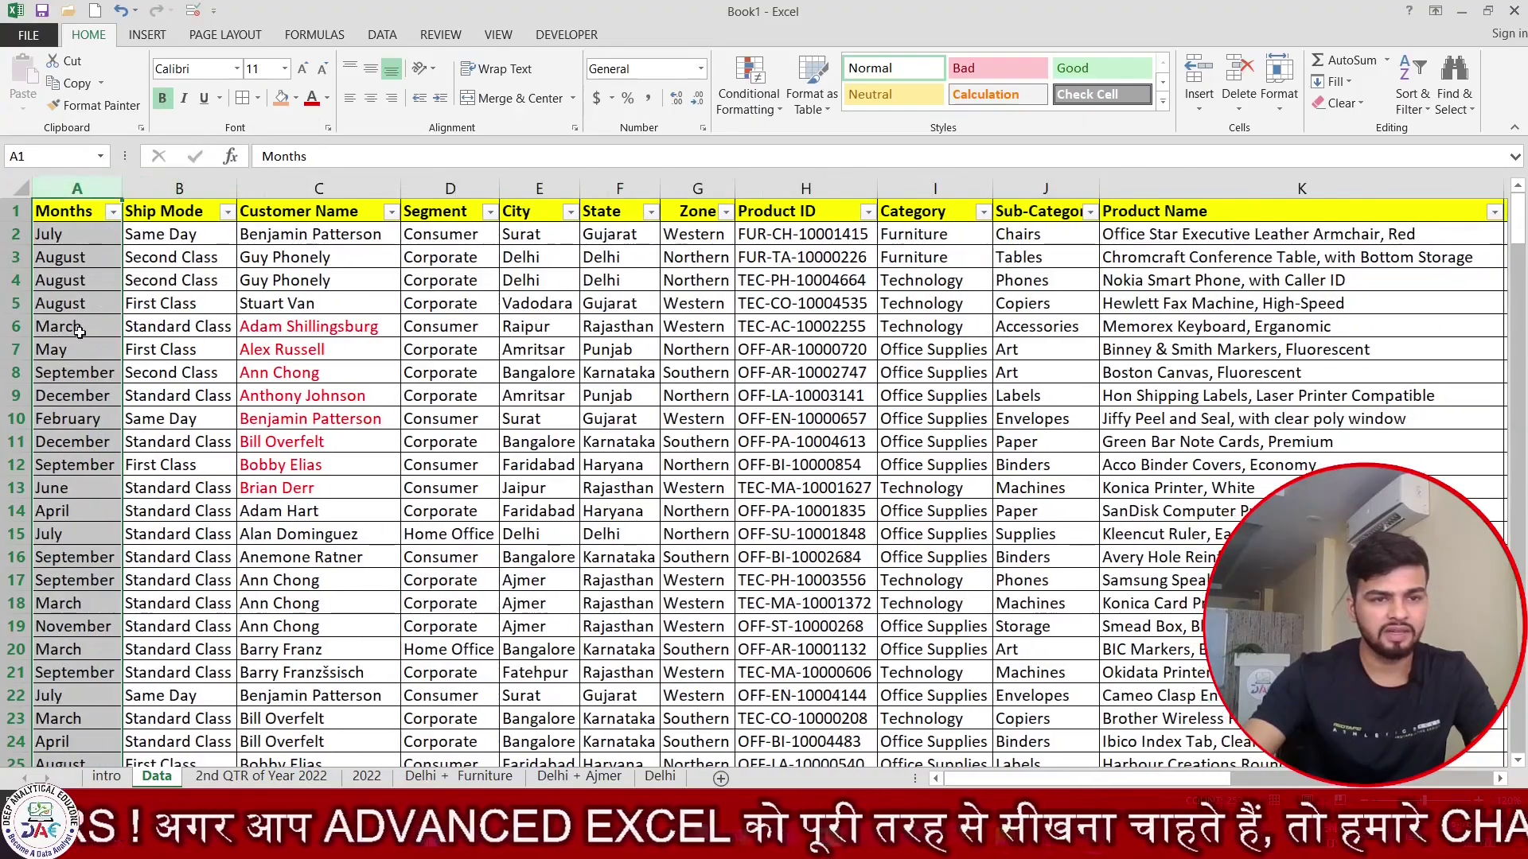
left_click(81, 306)
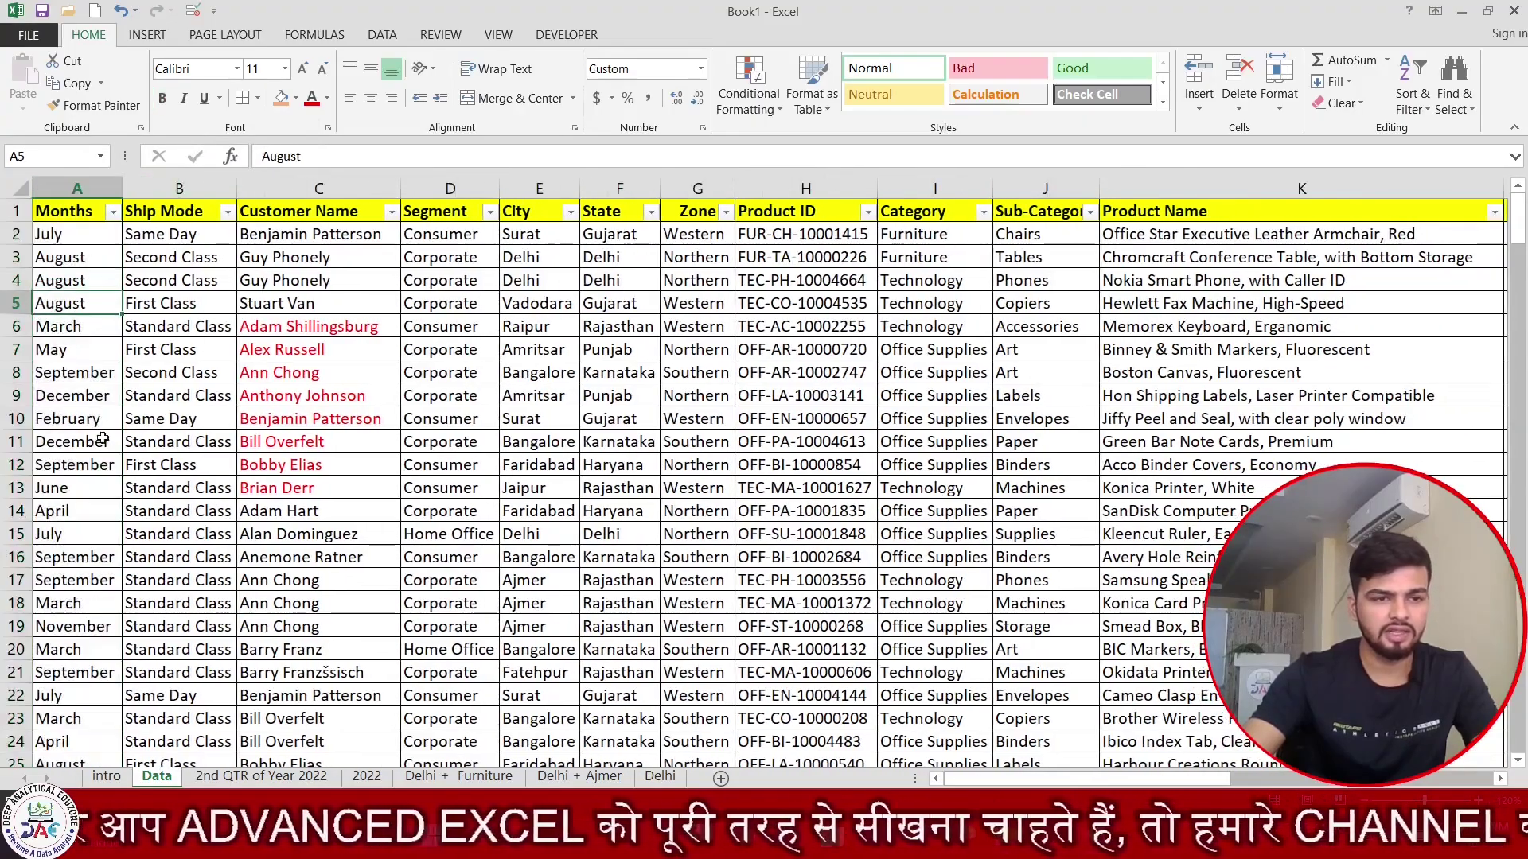
left_click(103, 488)
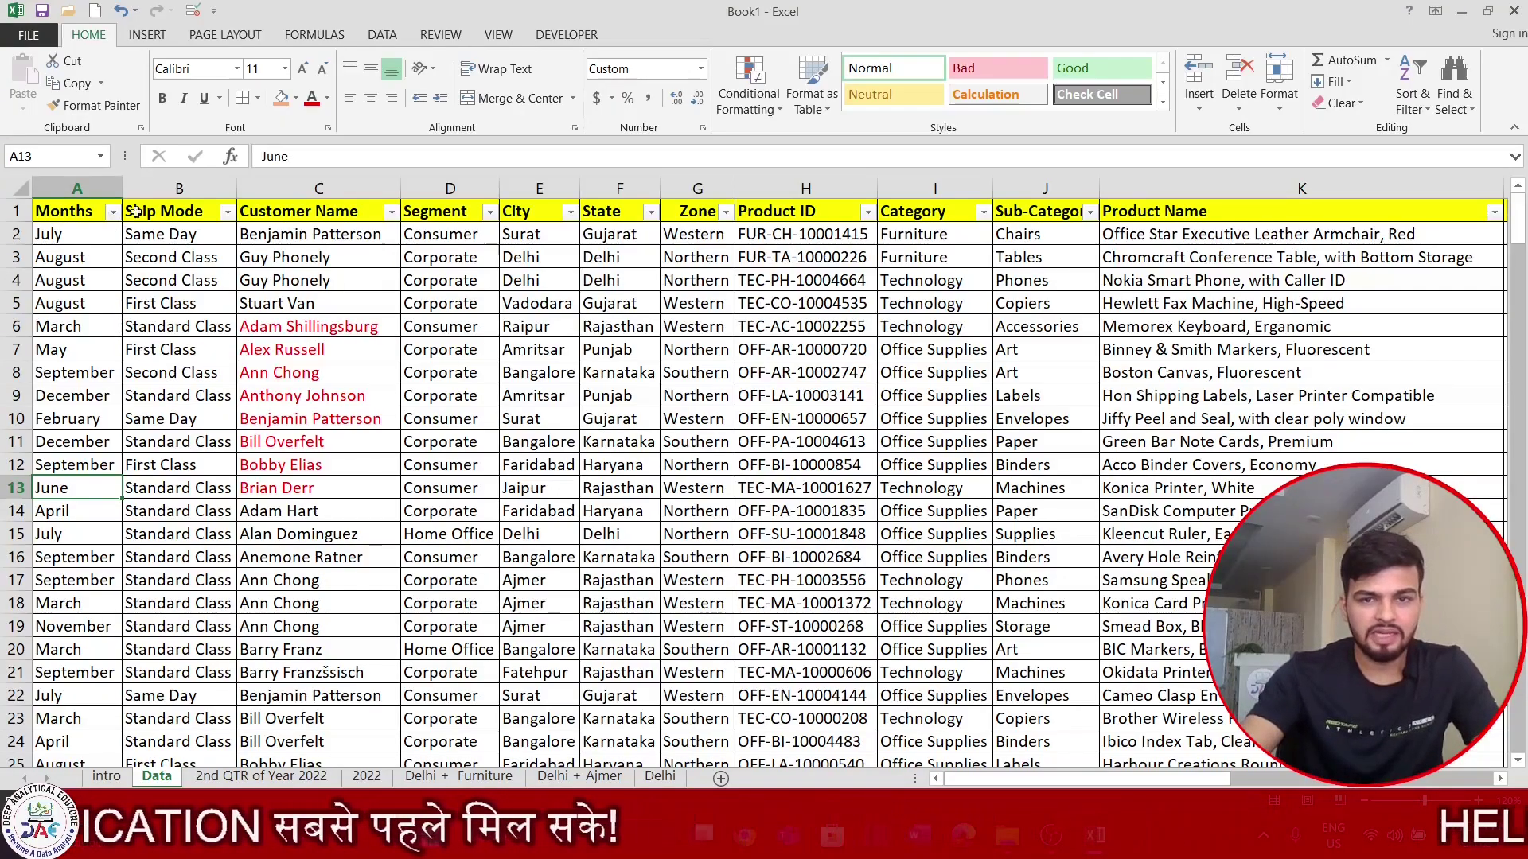
Sort the order data by the Months column from A to Z, and re-sort it from Z to A.
left_click(1428, 107)
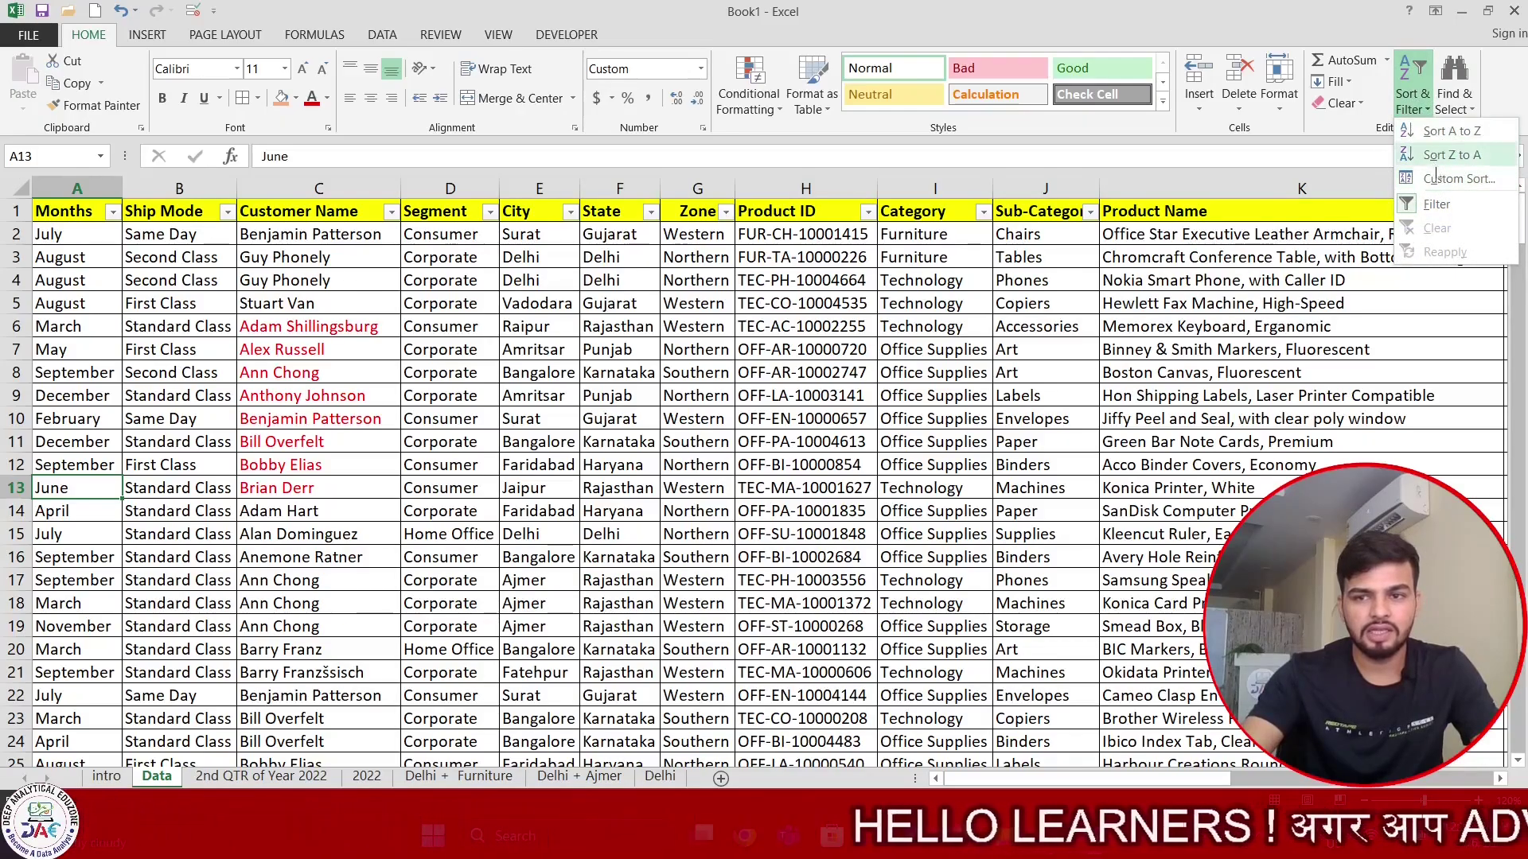
key("Escape")
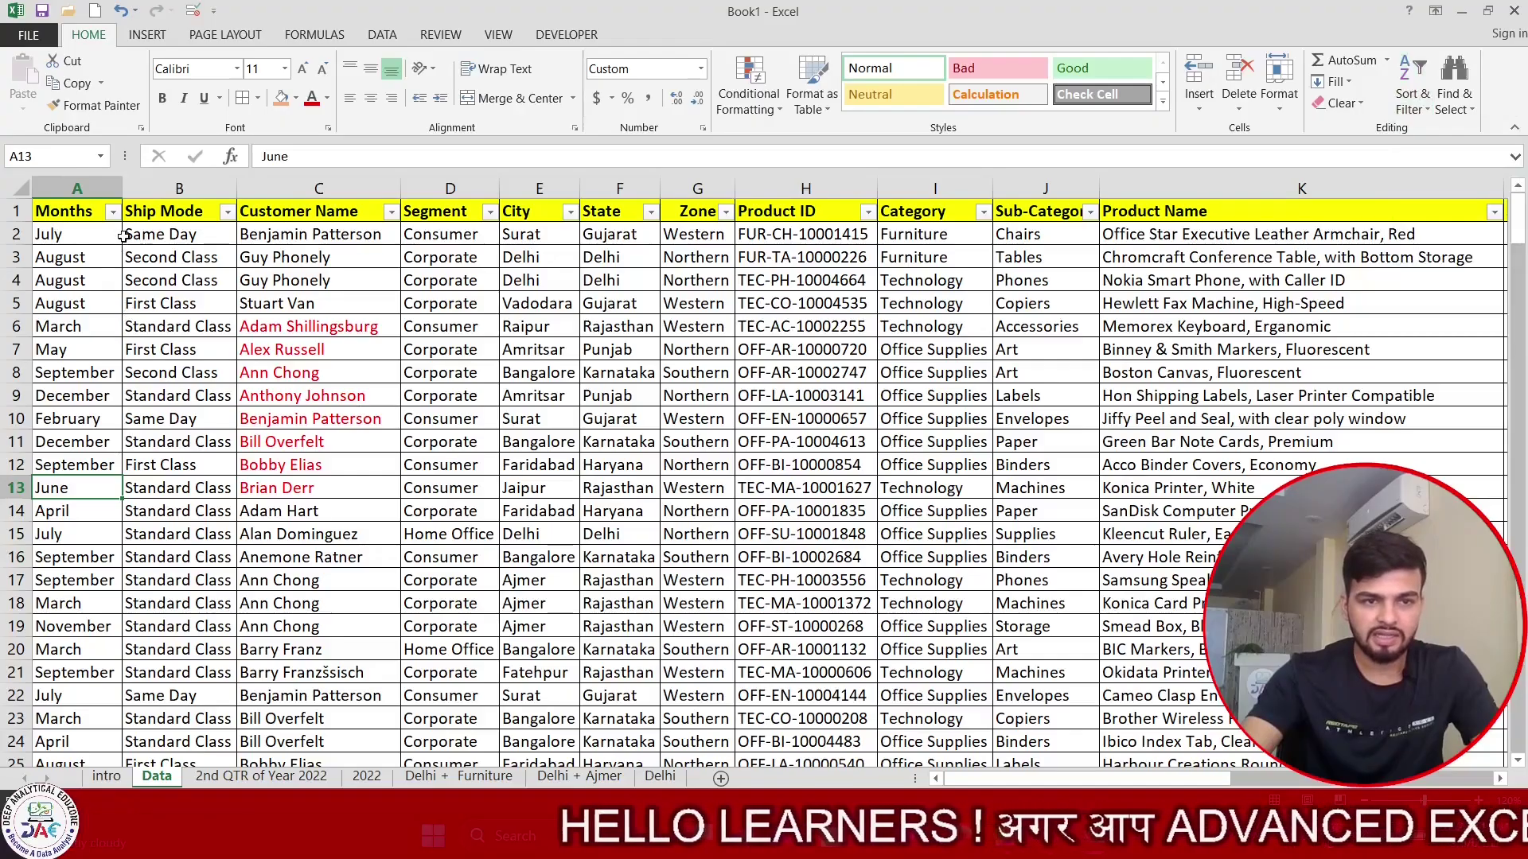
left_click(113, 210)
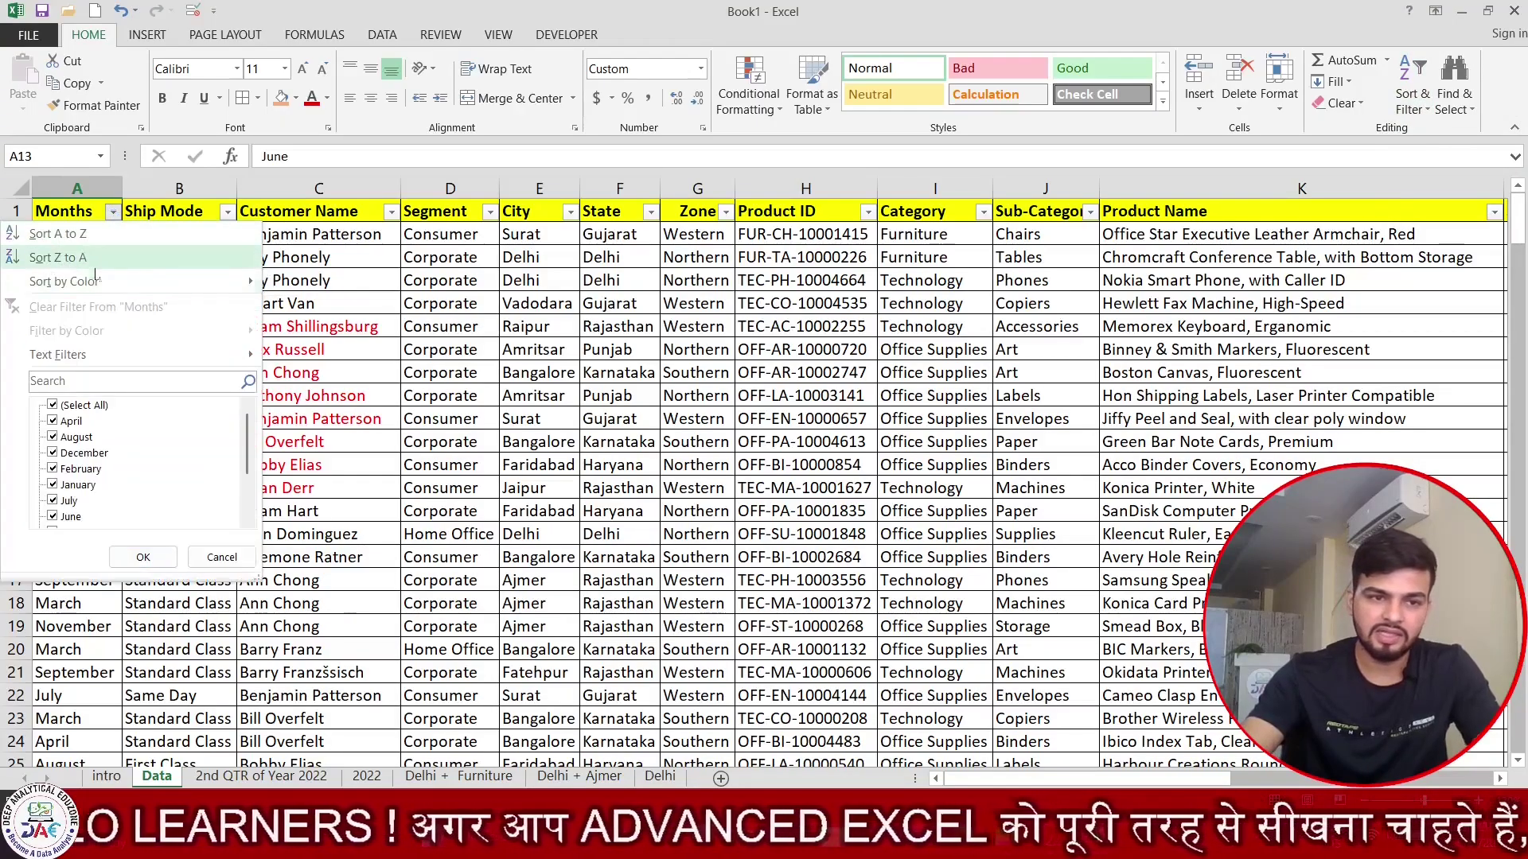
left_click(57, 234)
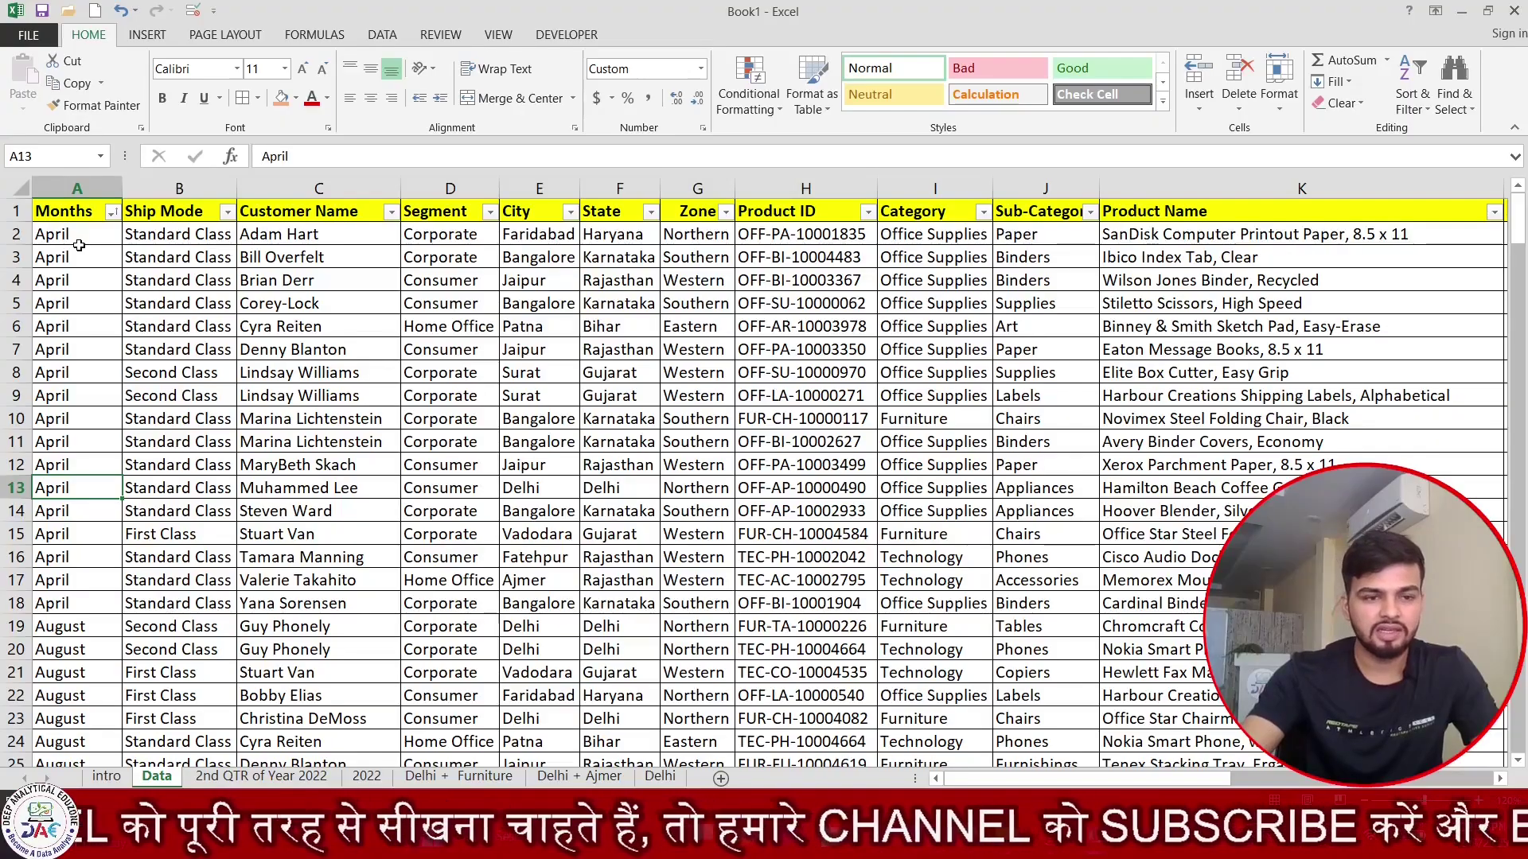
scroll(61, 636, "down", 7)
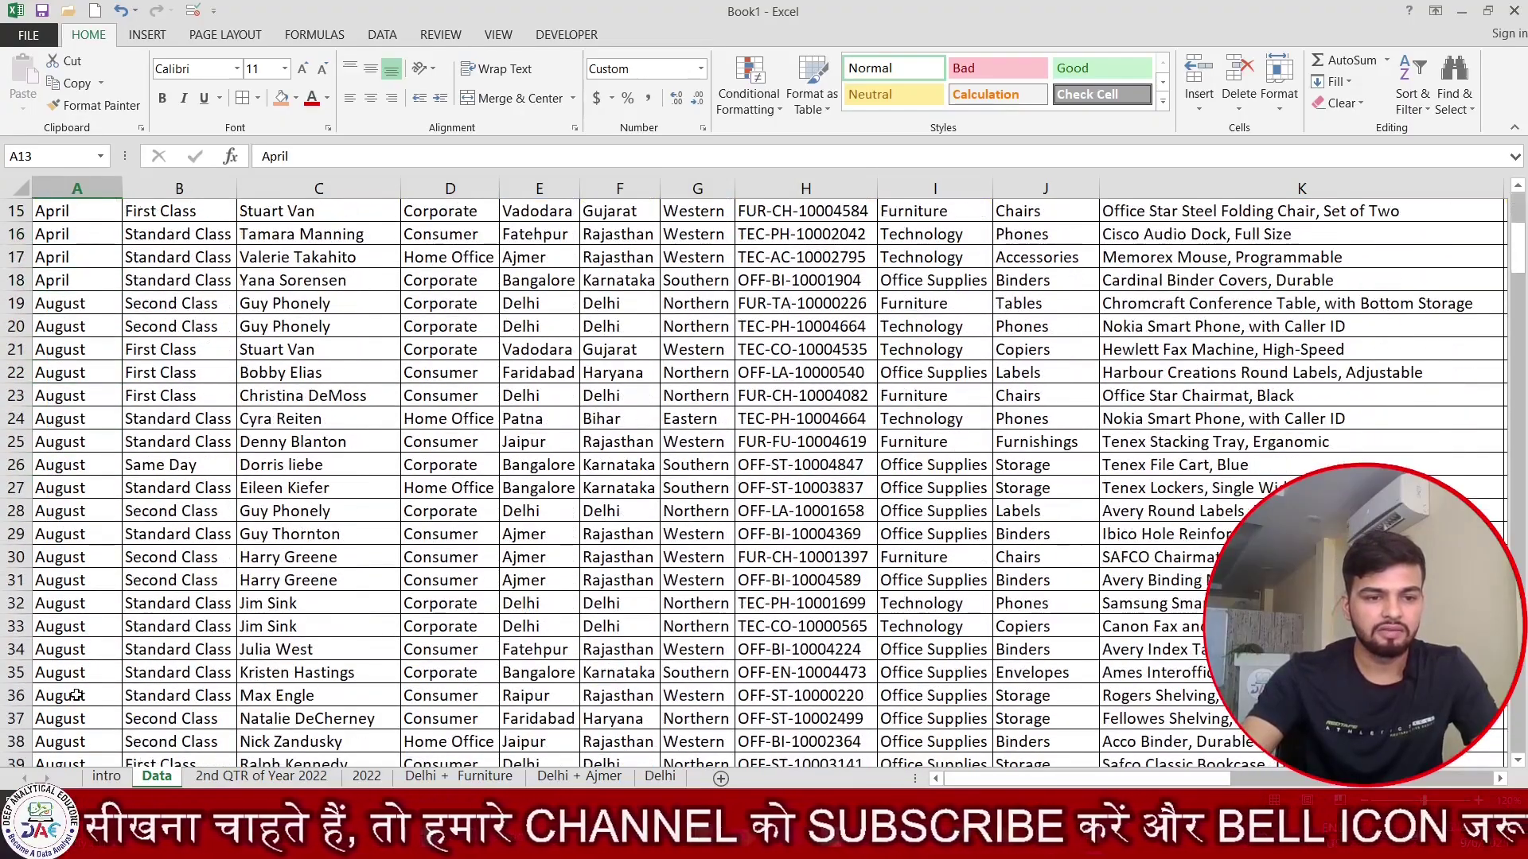
scroll(67, 738, "down", 3)
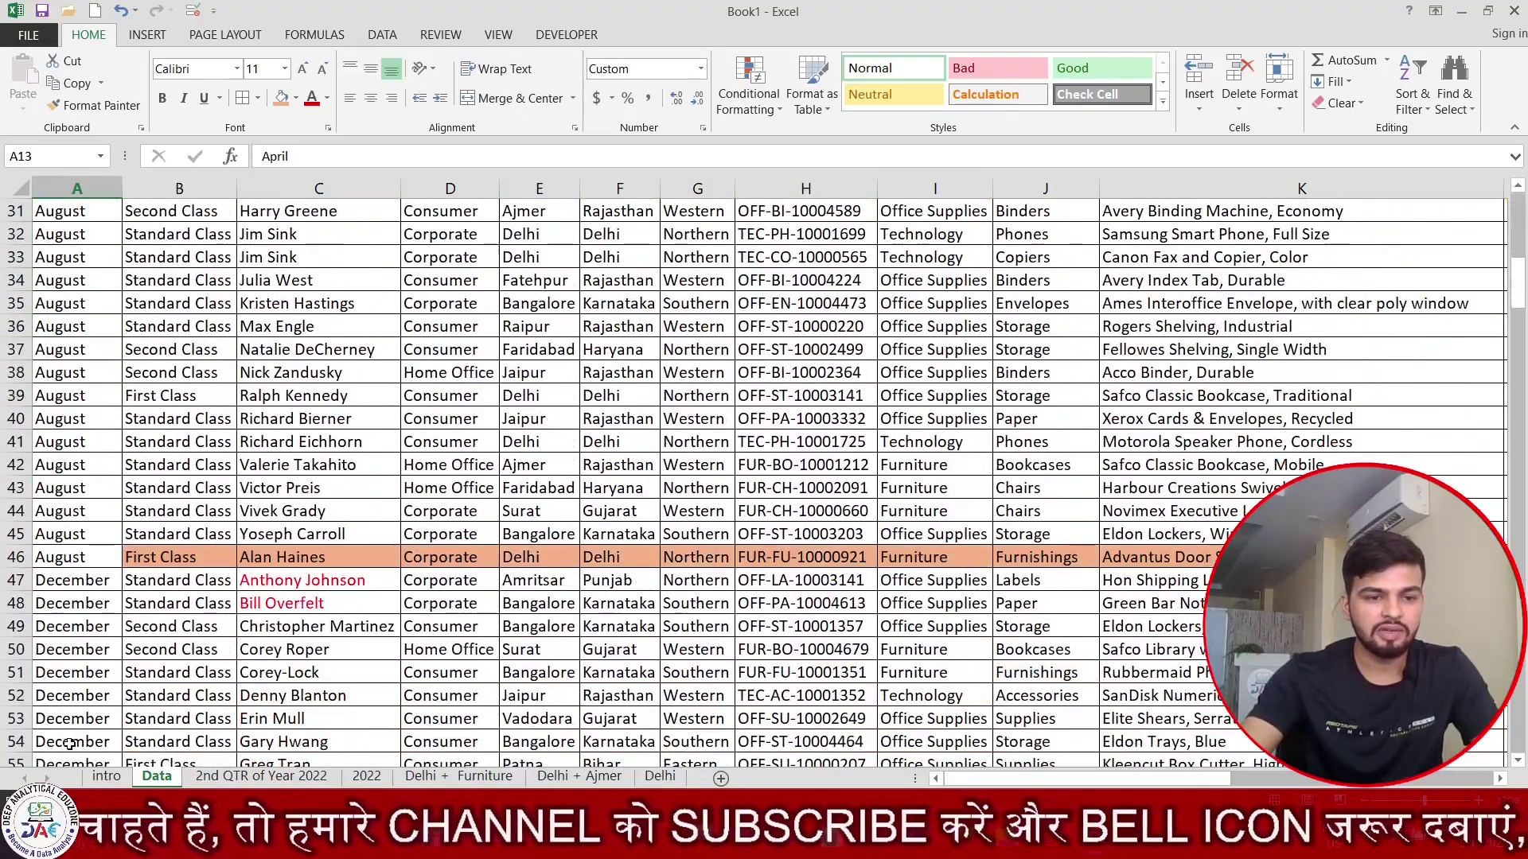
left_click(65, 585)
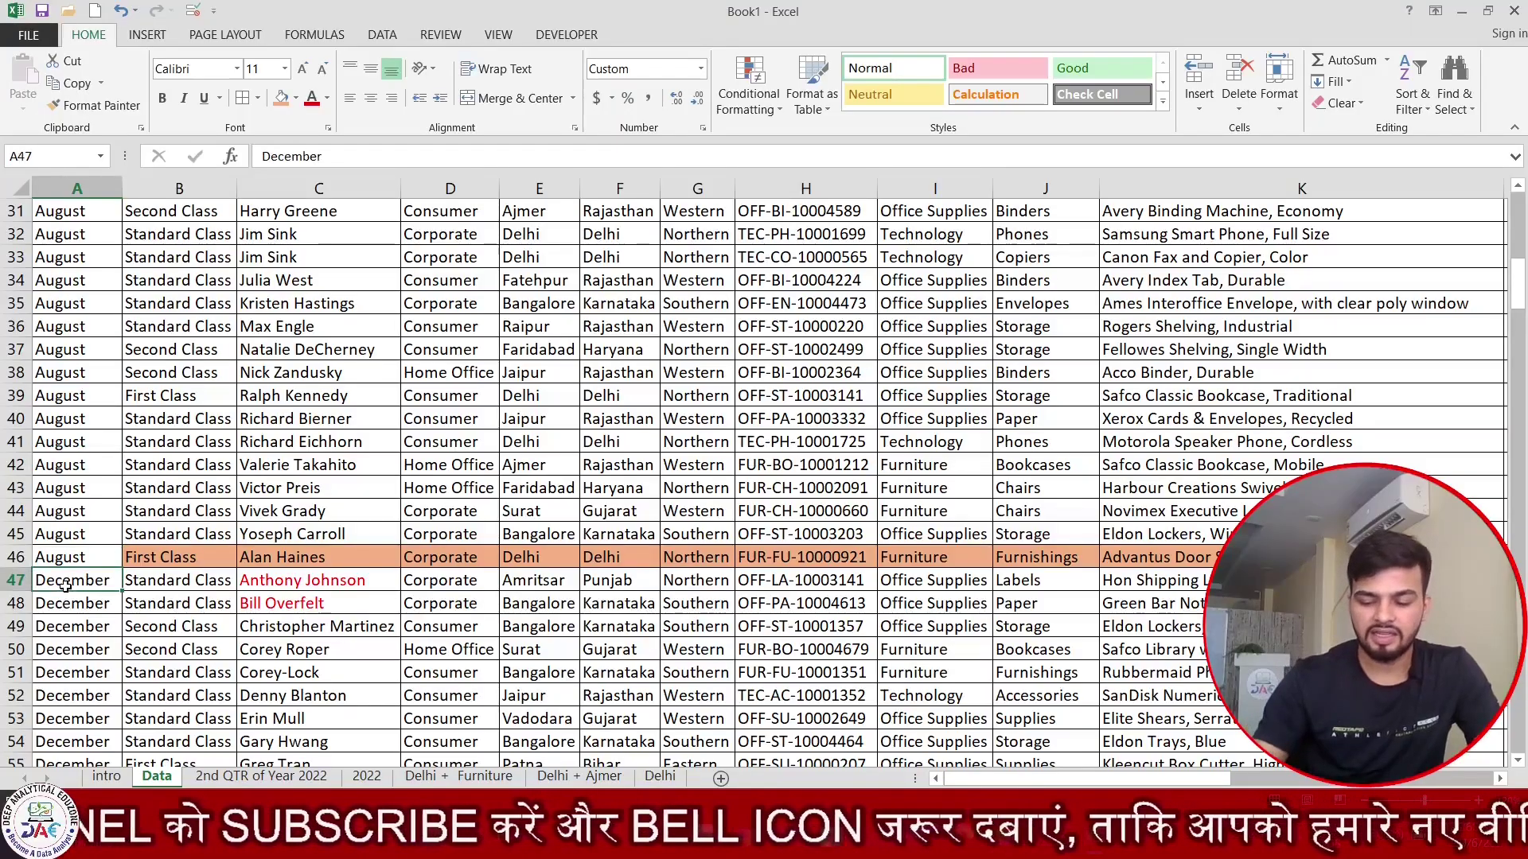
key("ctrl+Home")
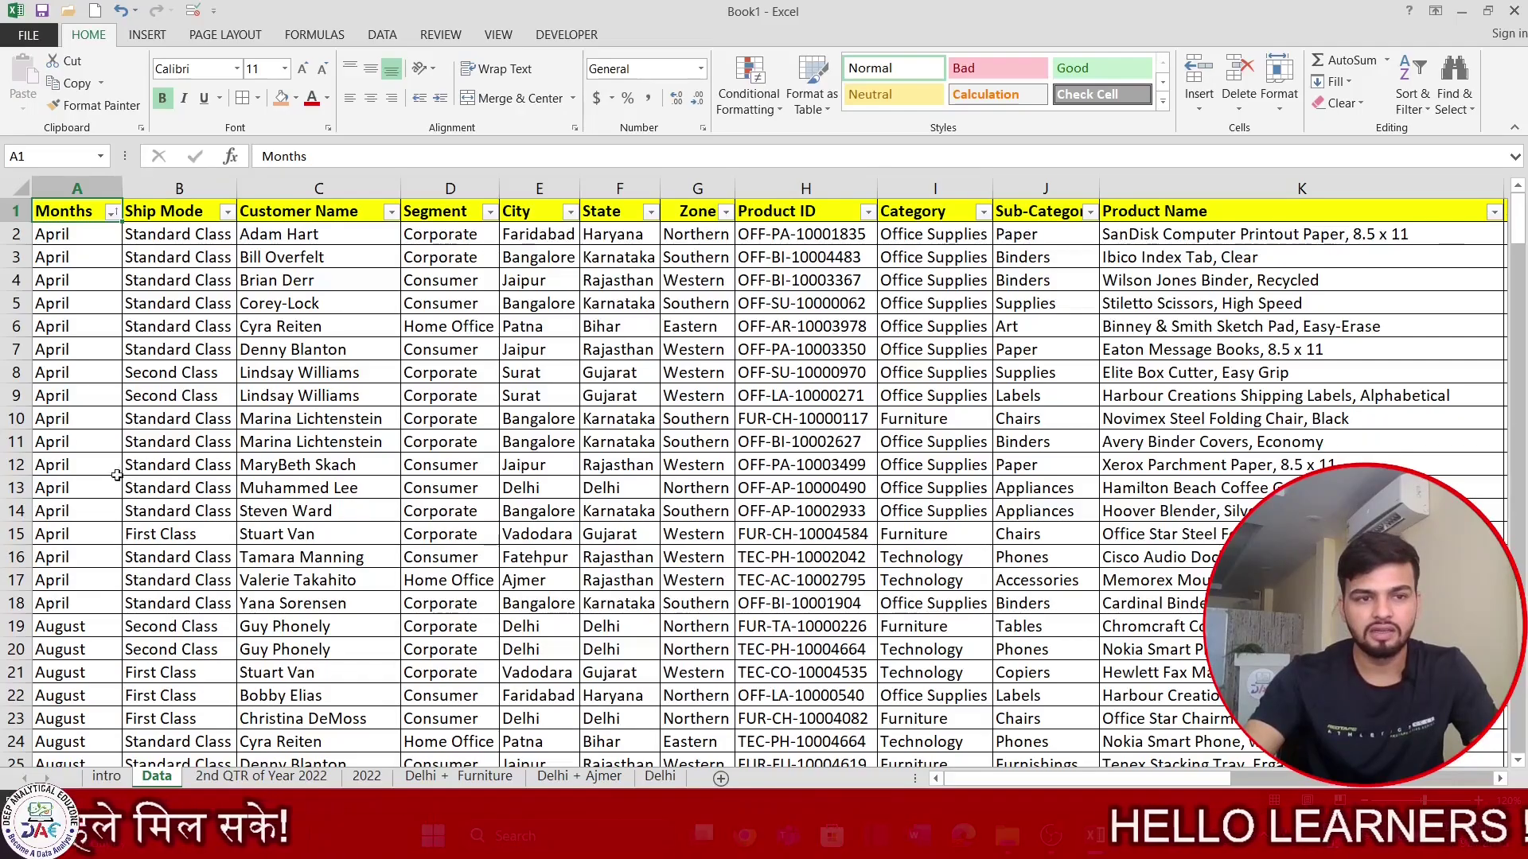
left_click(112, 212)
left_click(83, 260)
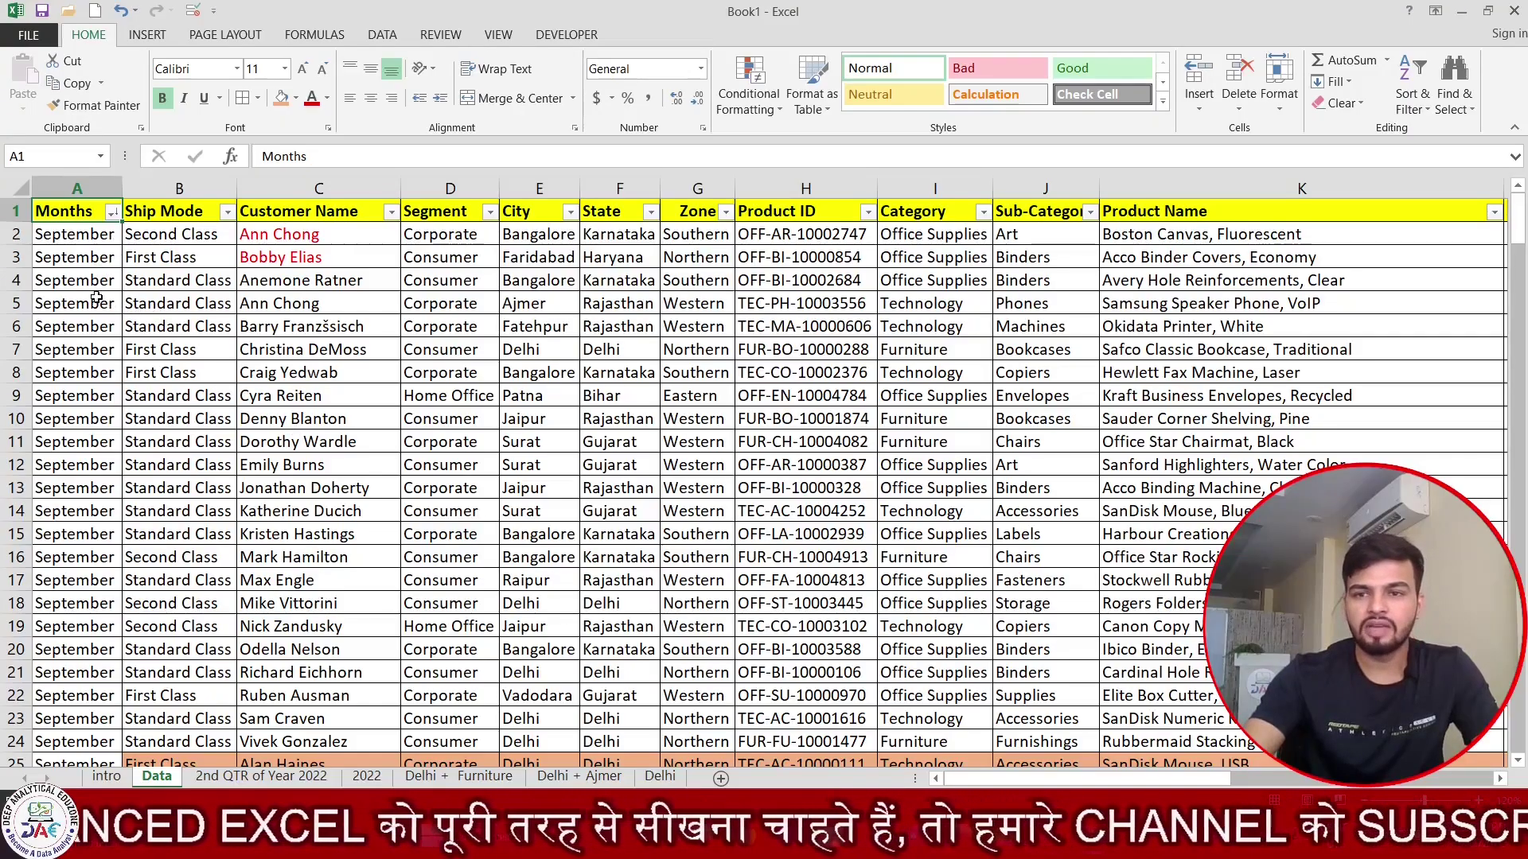
Start a custom sort and replace its existing Months level with a new blank level.
left_click(1406, 106)
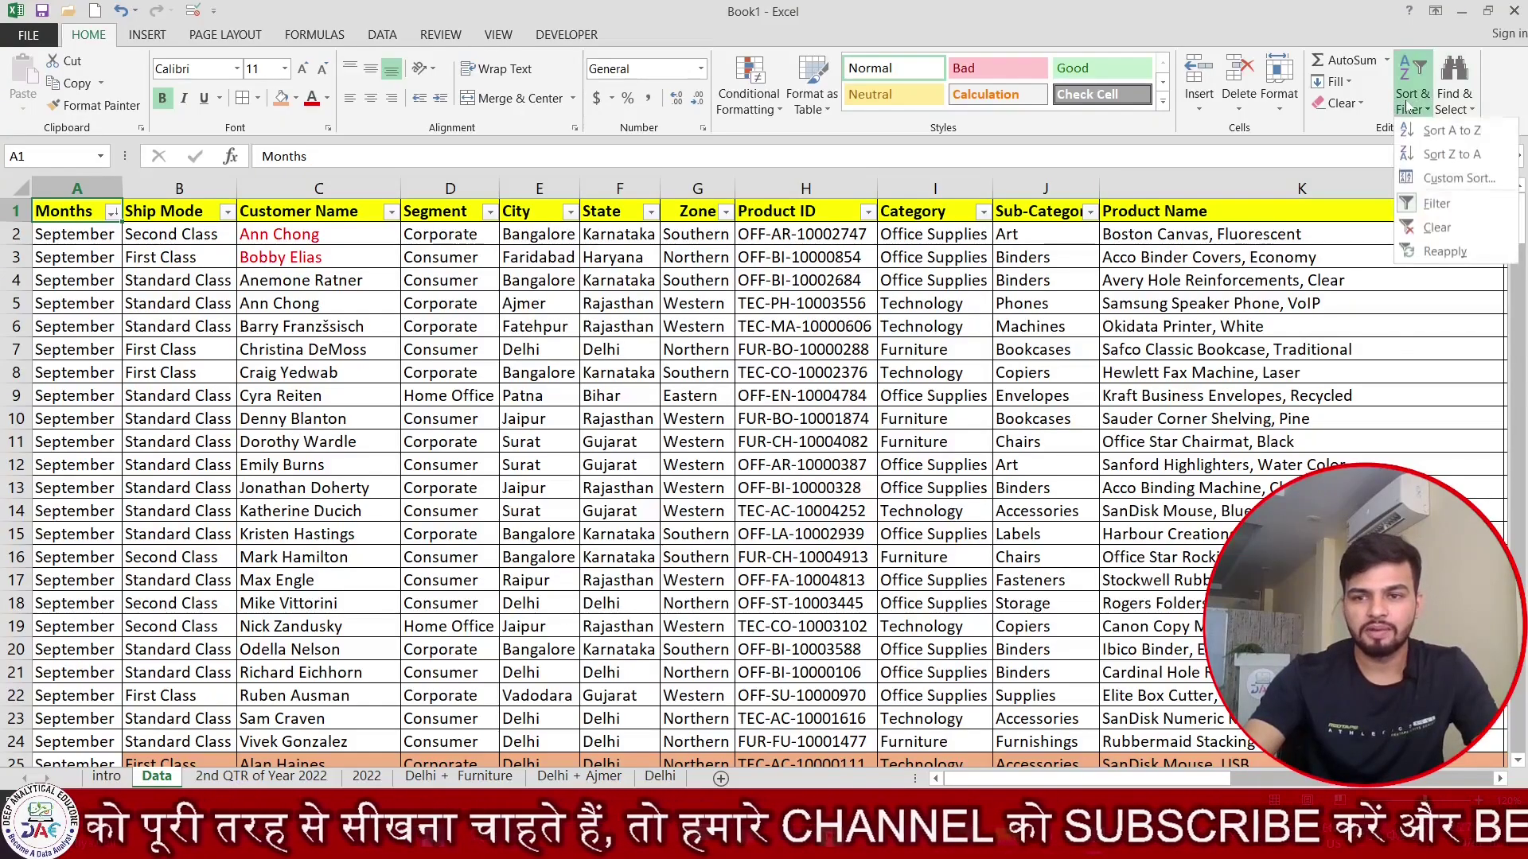
left_click(1458, 178)
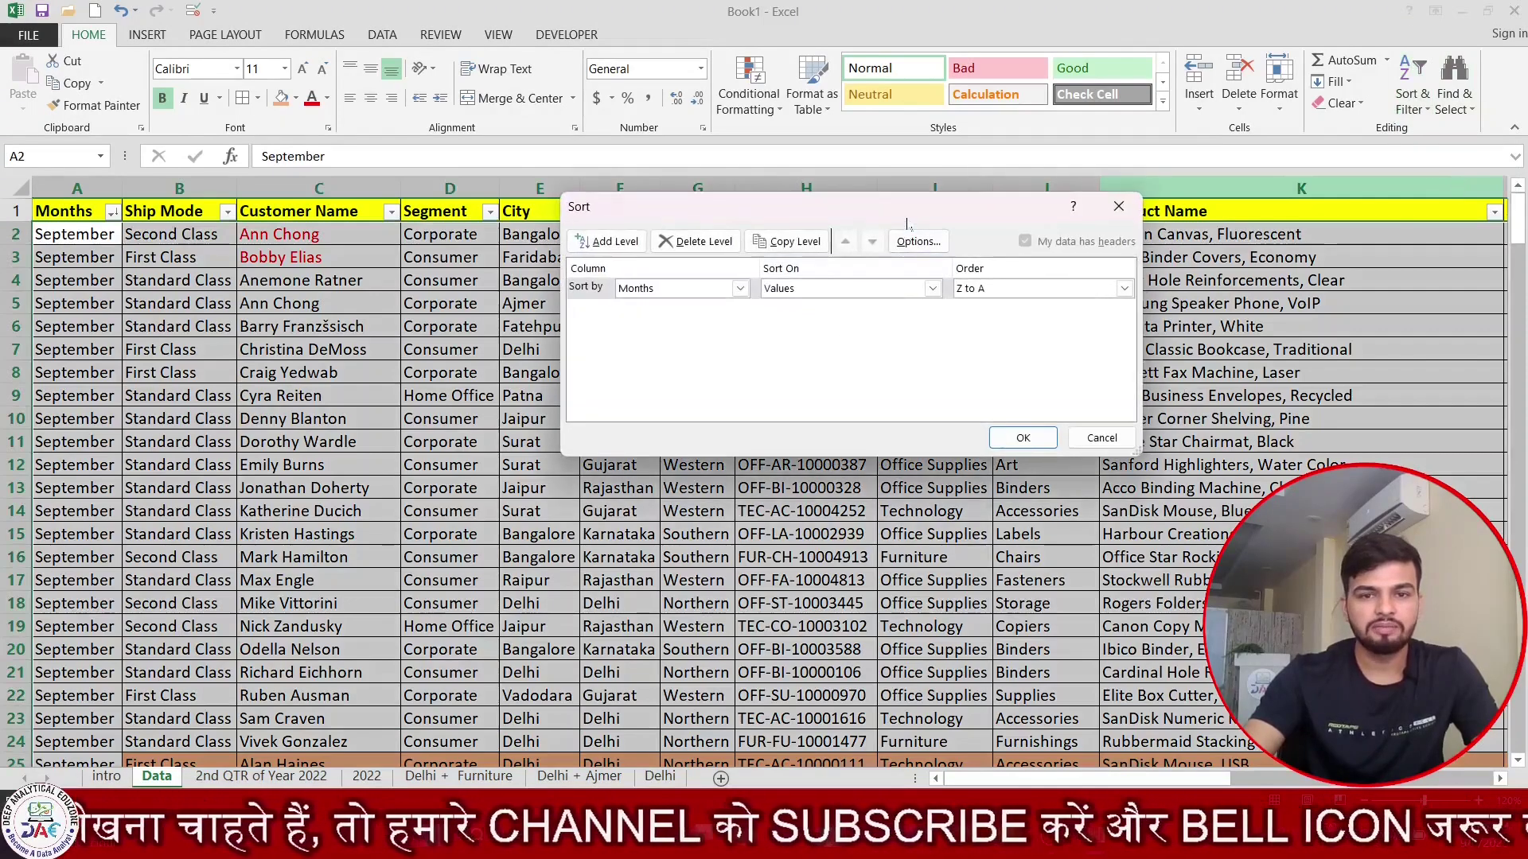
left_click_drag(907, 223, 909, 256)
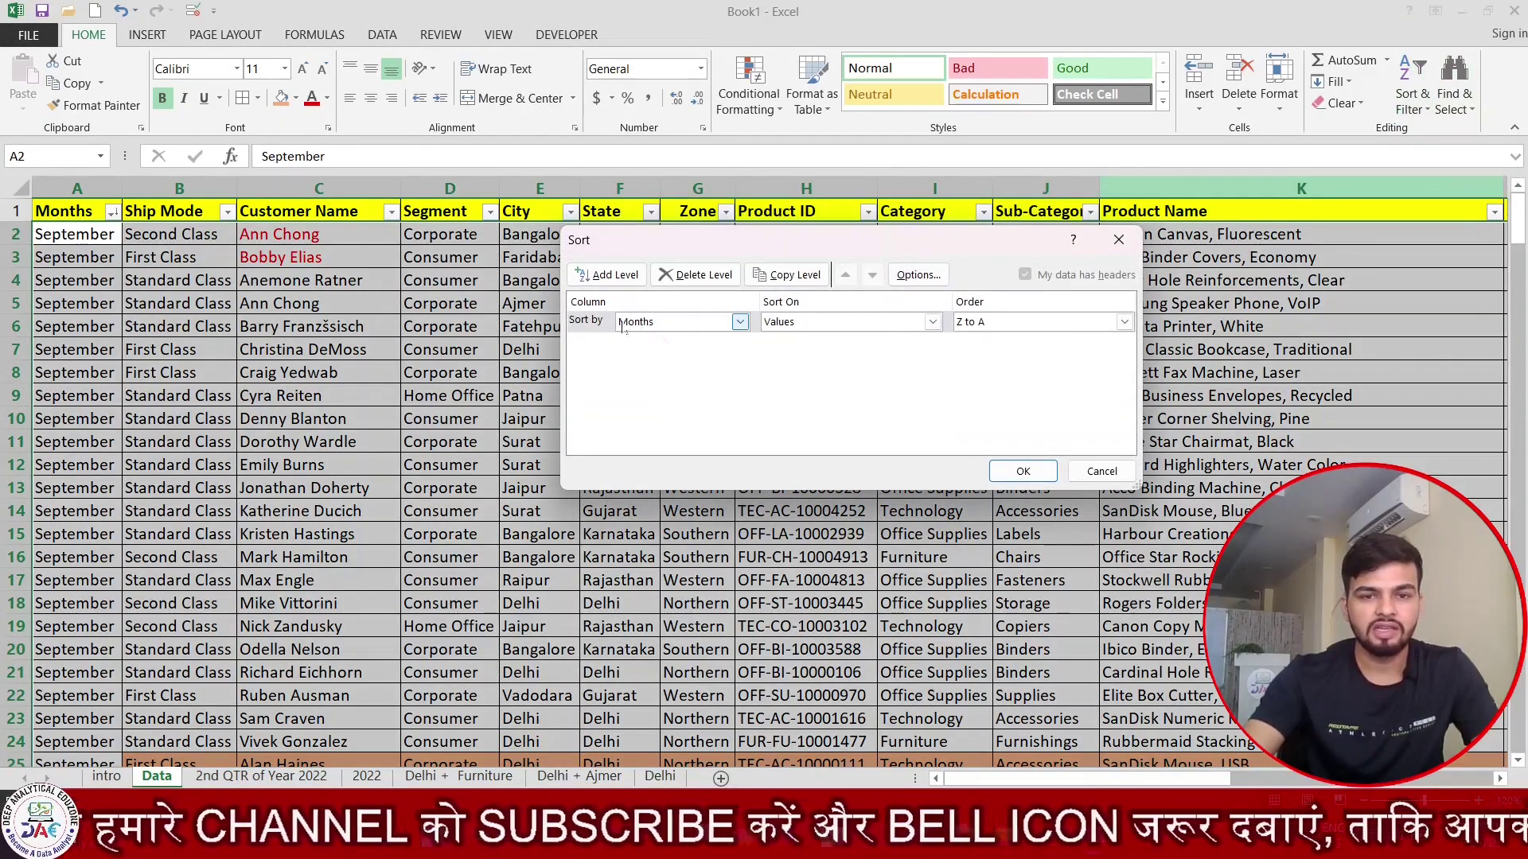
left_click(596, 321)
left_click(695, 275)
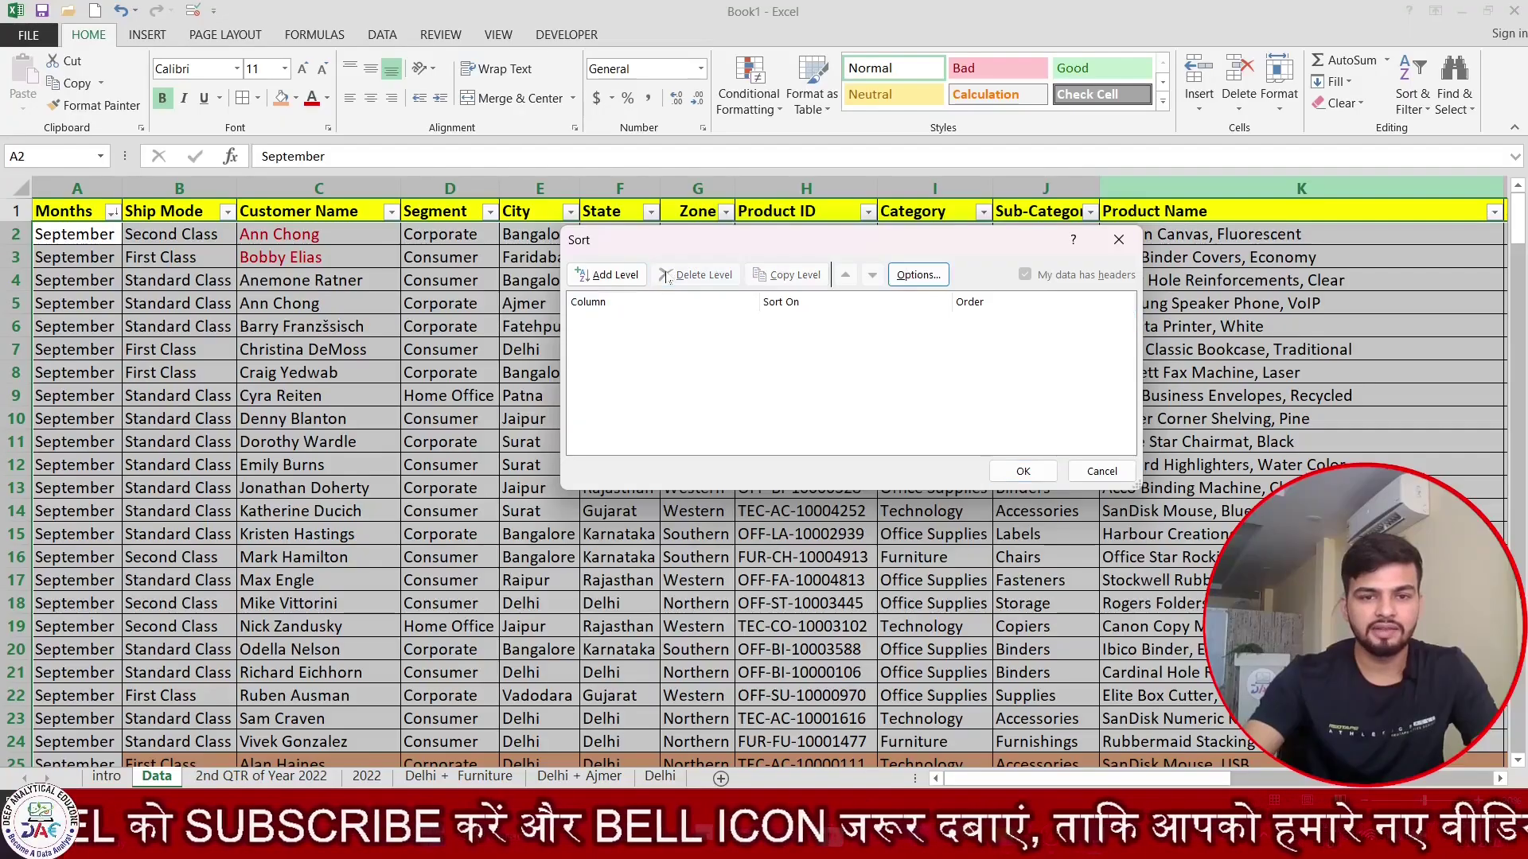
left_click(609, 274)
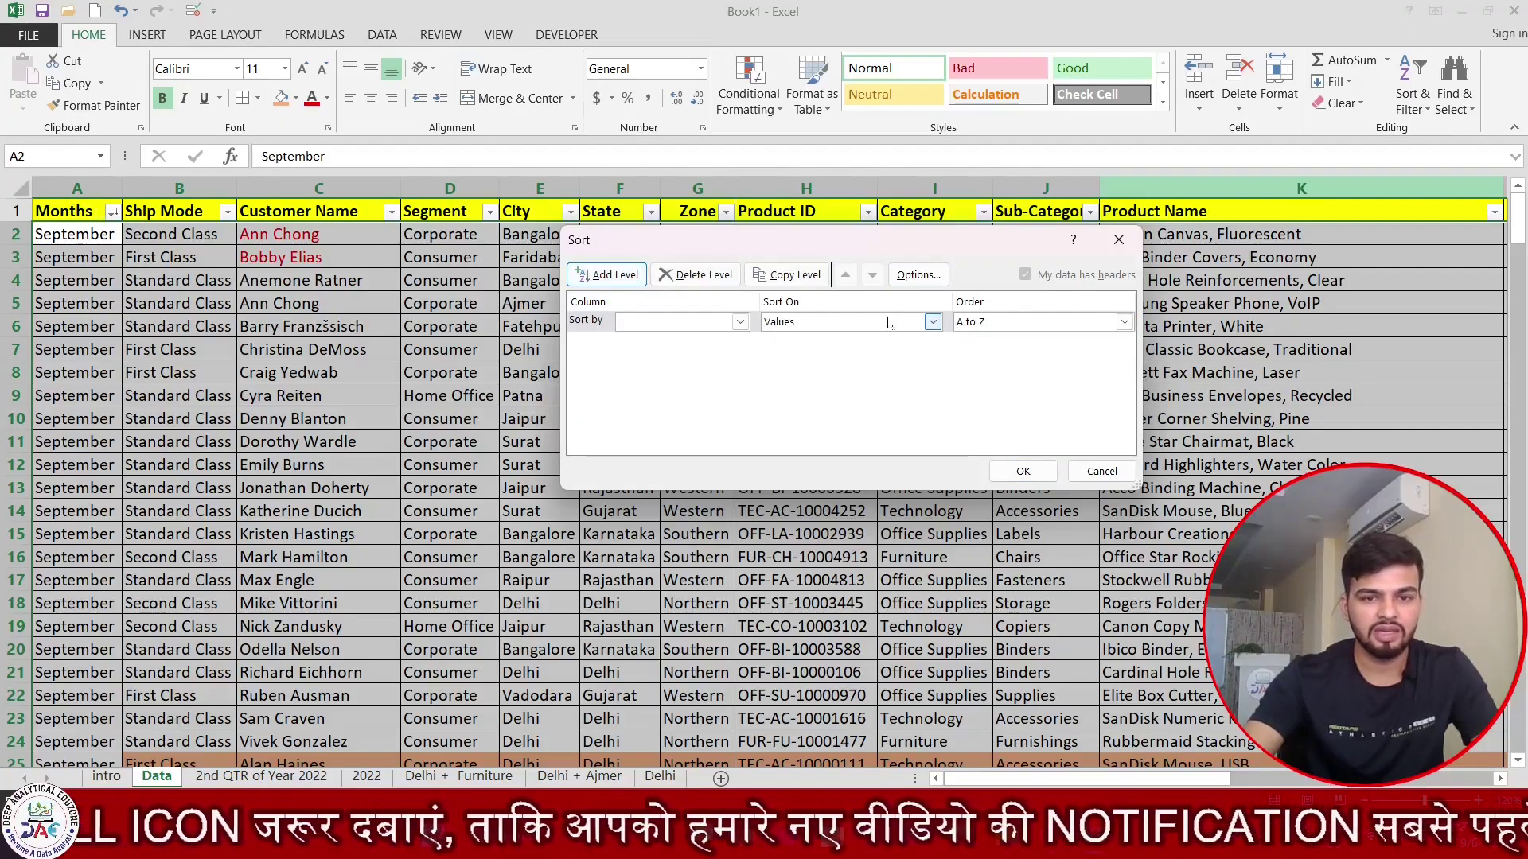
Set the sort level to the Months column with sorting on Values, and open the custom lists for its order.
left_click(740, 322)
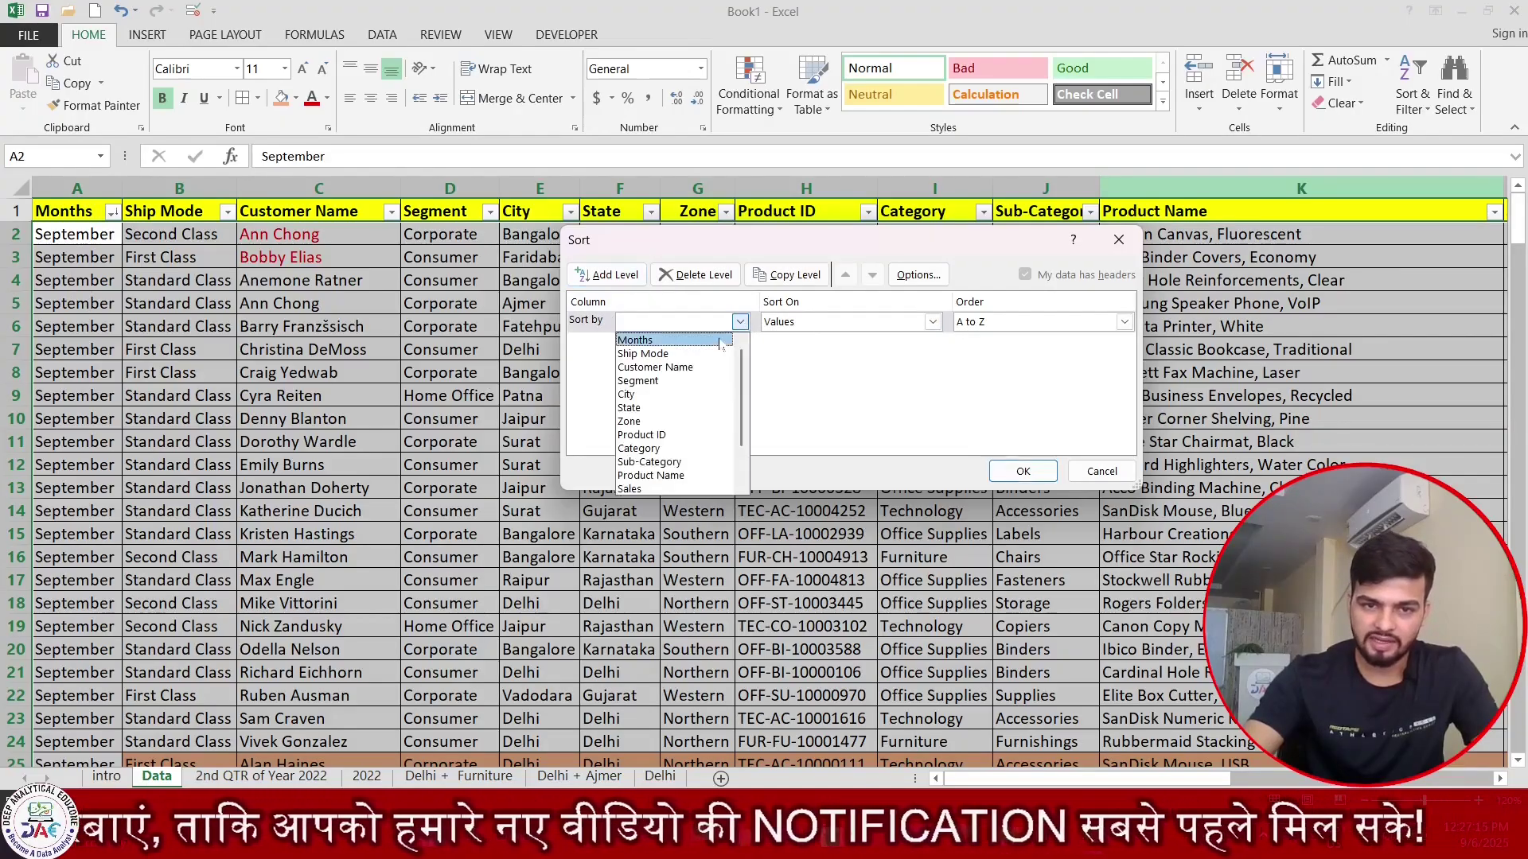
left_click(724, 338)
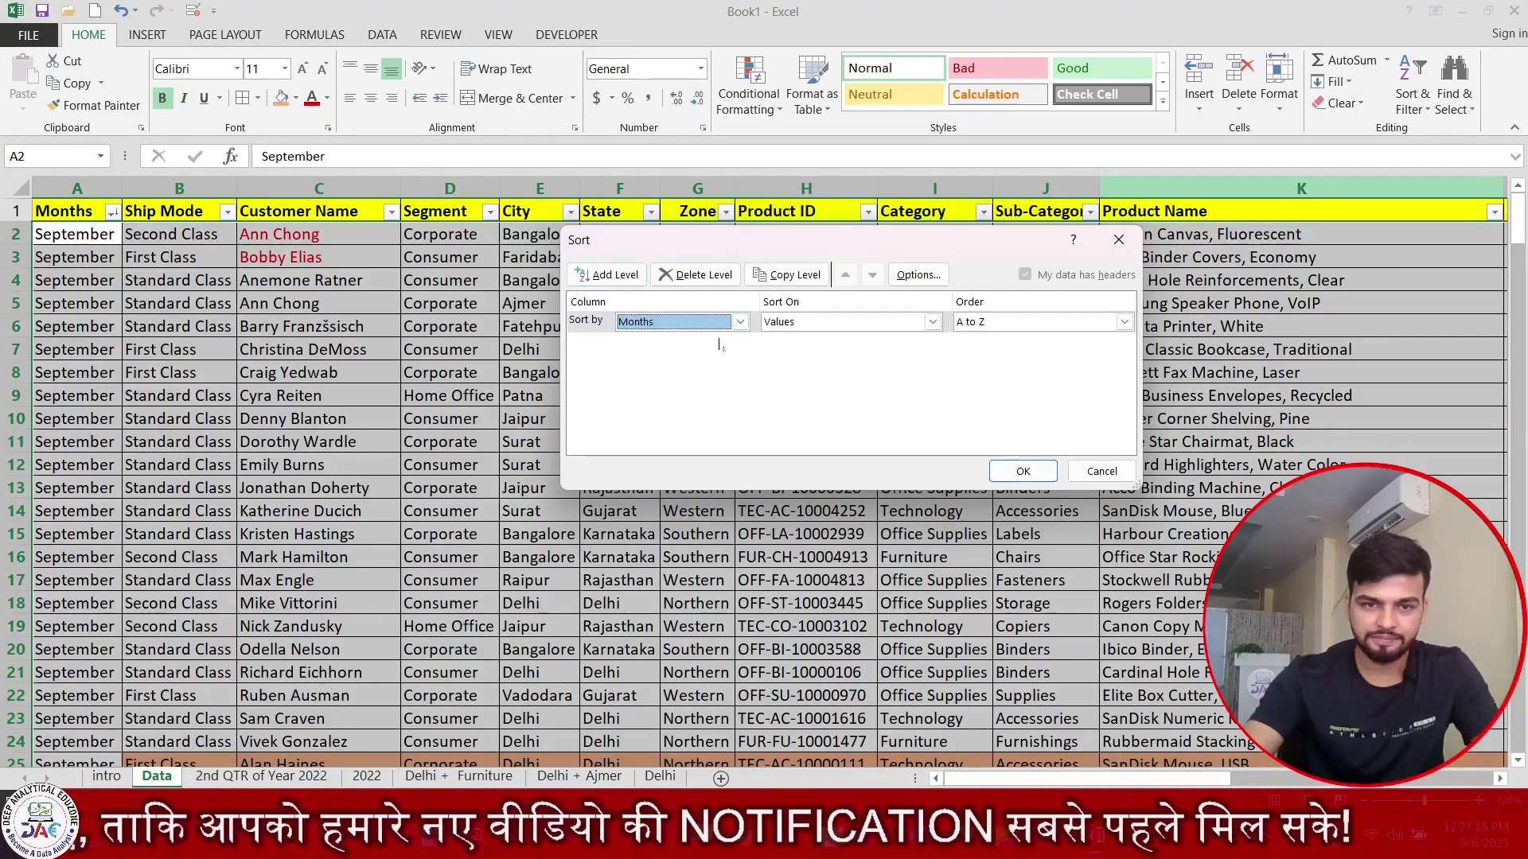
left_click(932, 322)
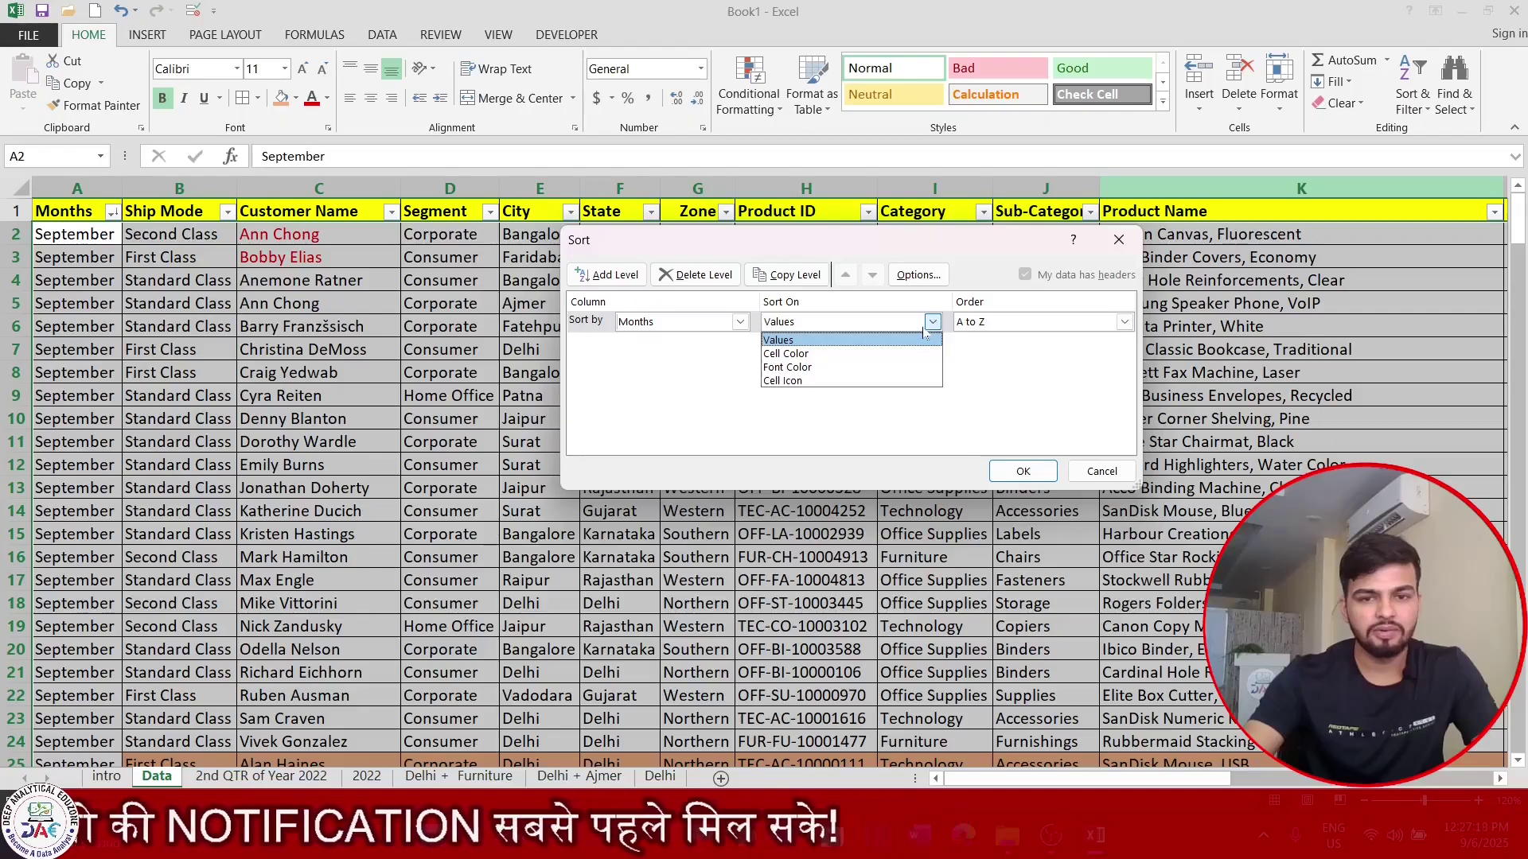
left_click(914, 341)
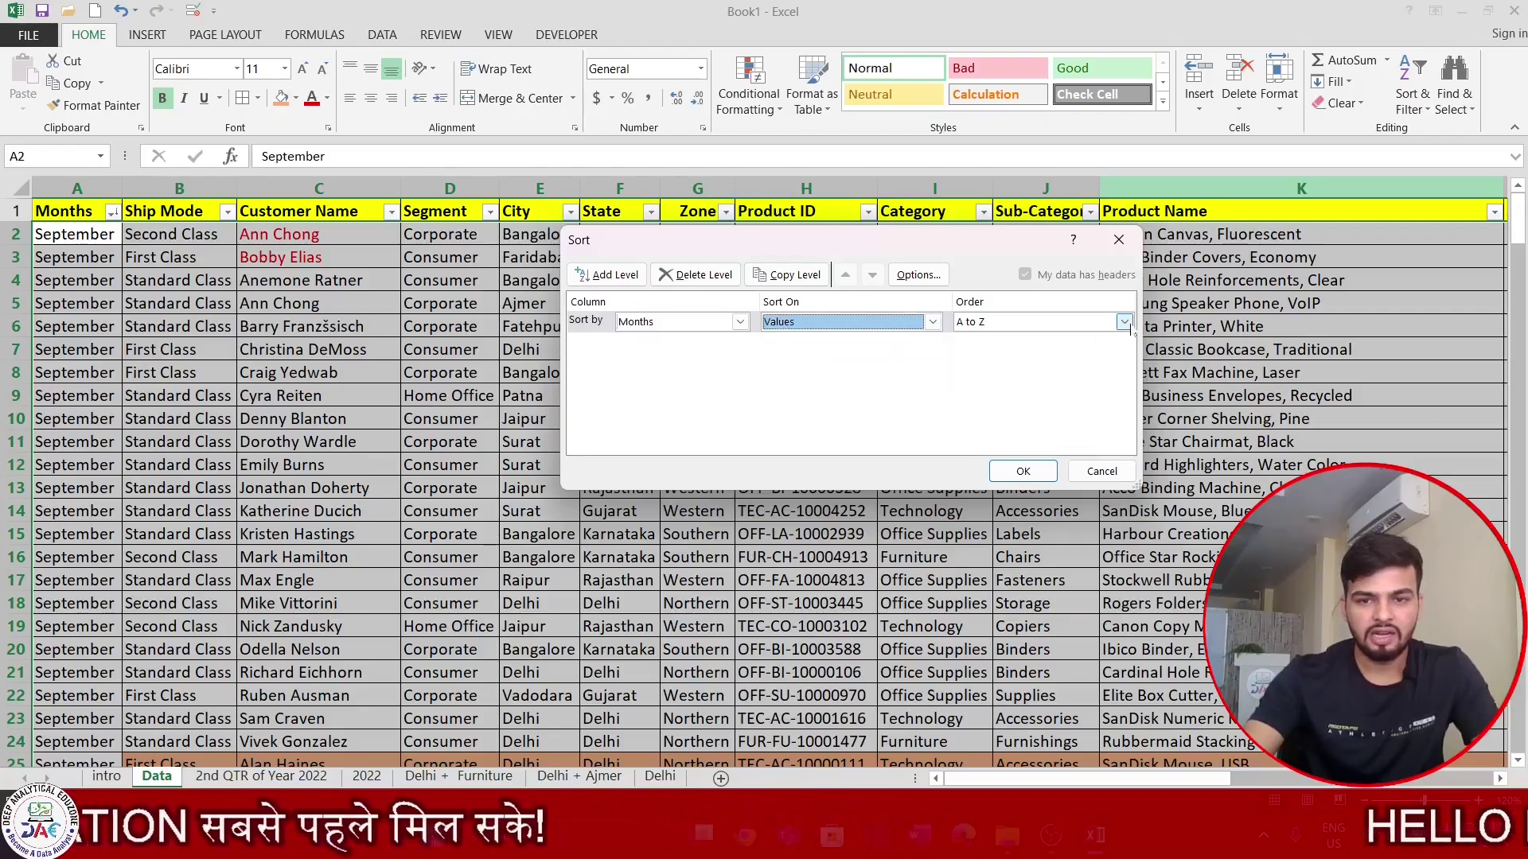
left_click(1123, 322)
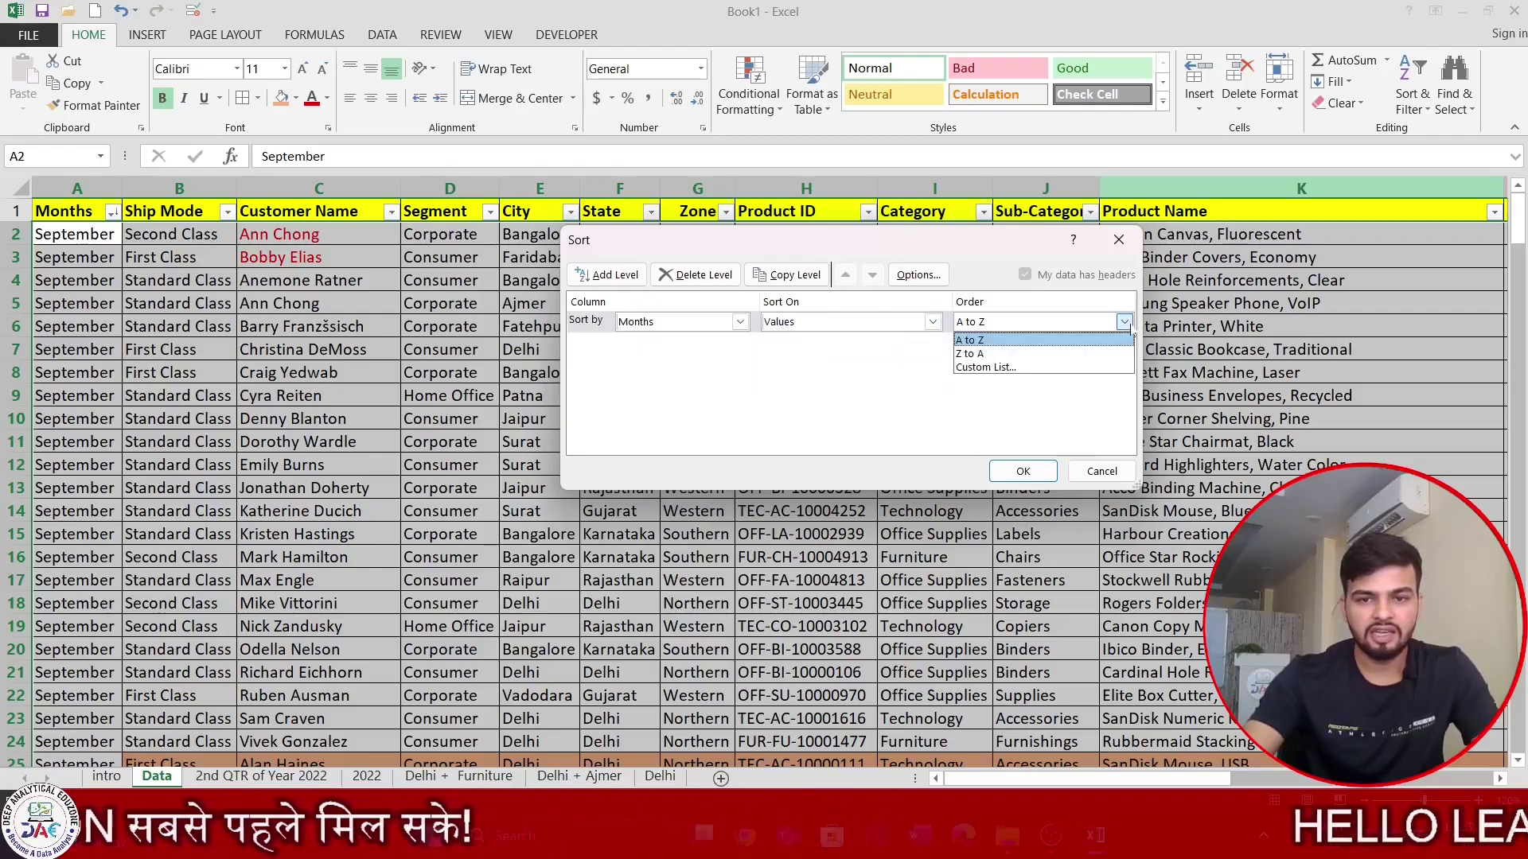
left_click(1007, 368)
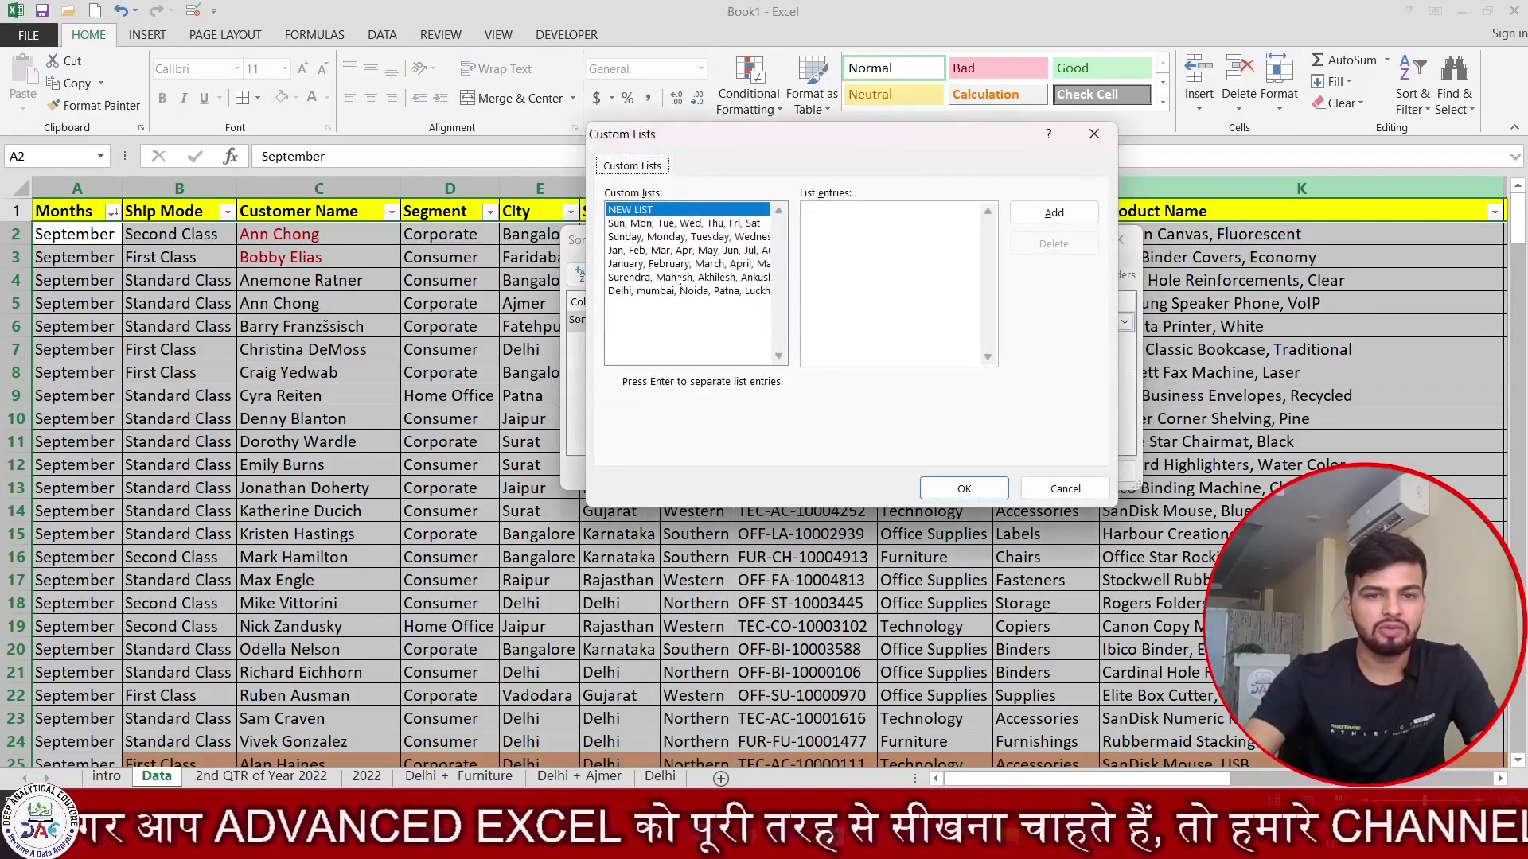